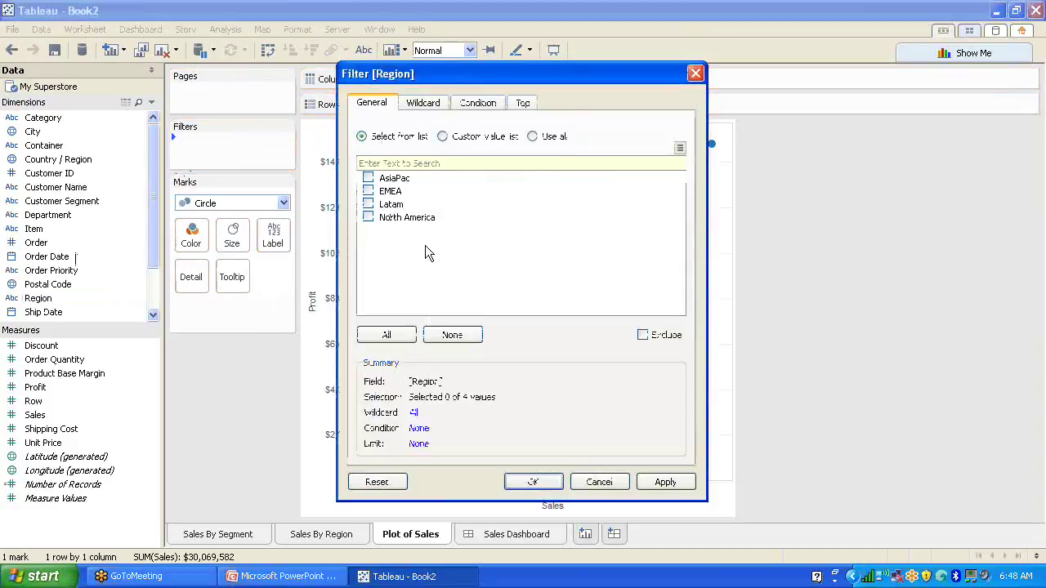
# Step: Filter the sales plot to the AsiaPac region and break its marks down by Customer Segment colour and Category detail
pyautogui.click(368, 177)
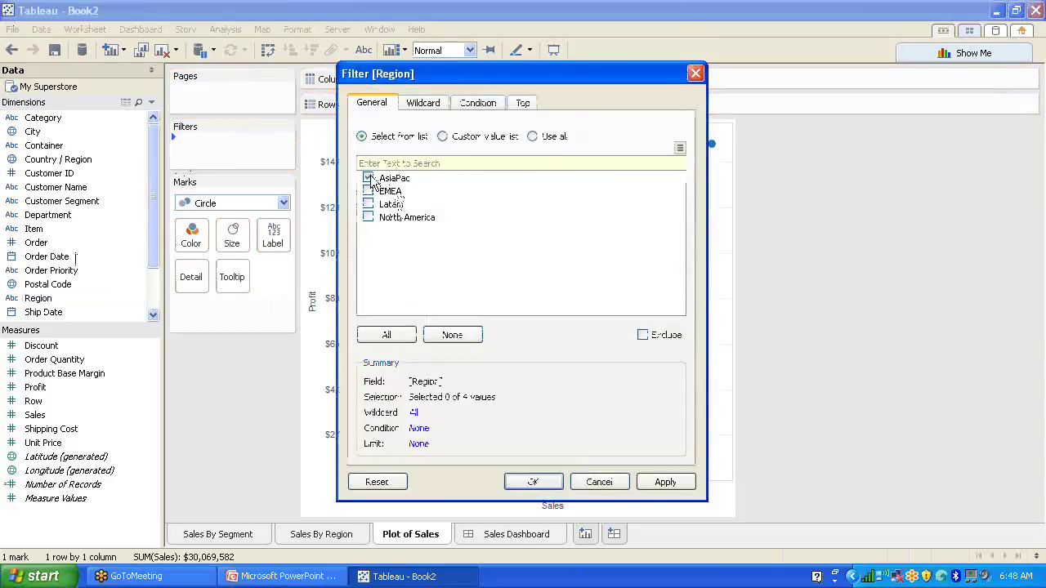
pyautogui.click(531, 481)
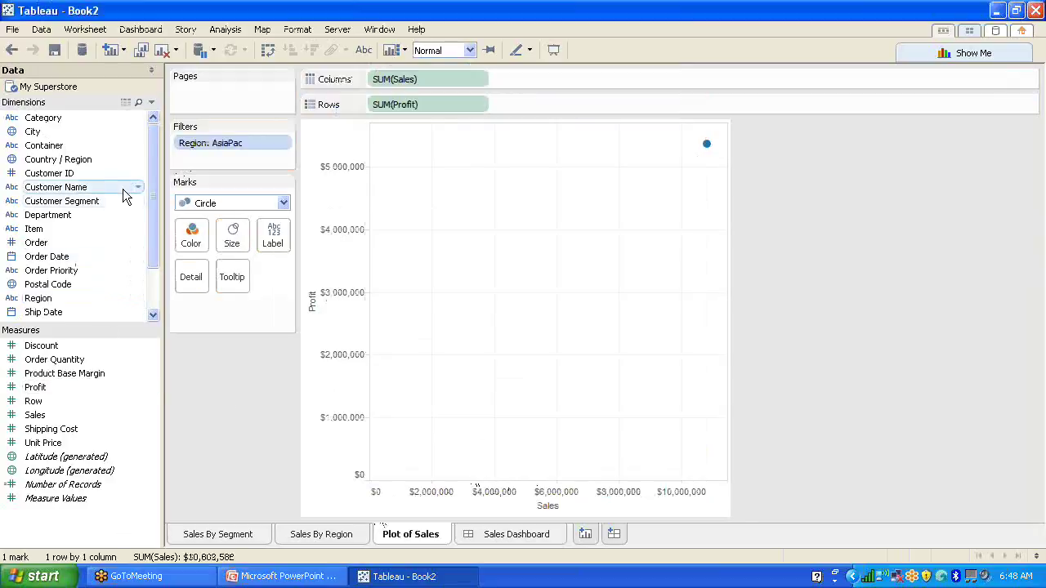
pyautogui.moveTo(82, 209); pyautogui.dragTo(196, 247)
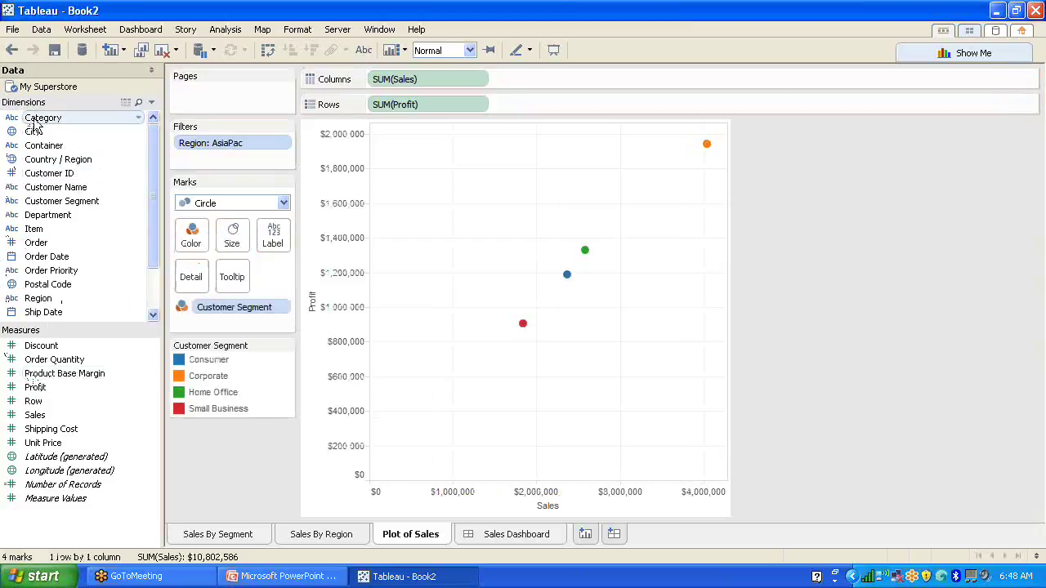
pyautogui.moveTo(215, 354); pyautogui.dragTo(213, 325)
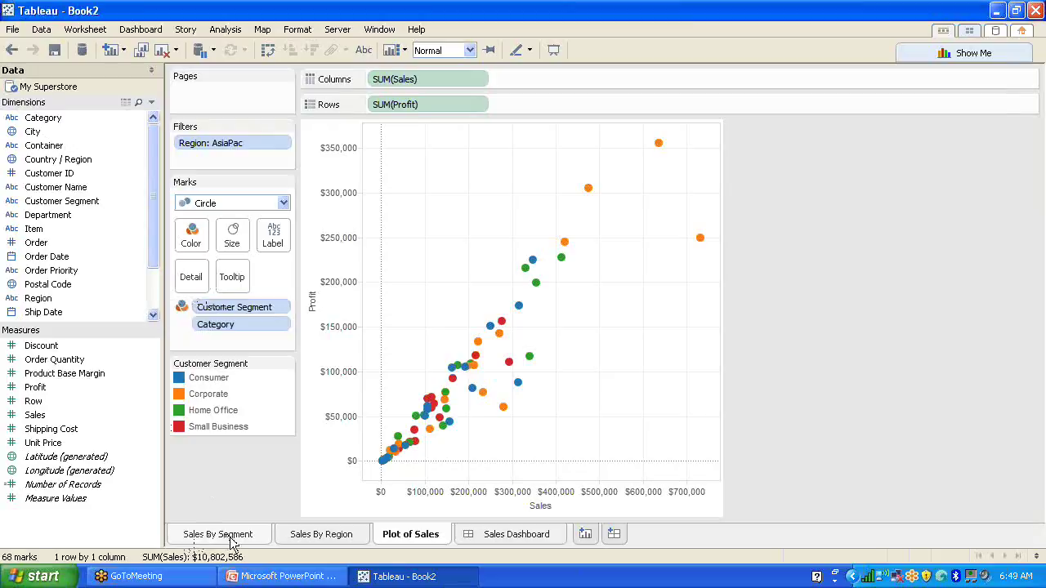
# Step: Show the title of the Plot of Sales worksheet and format it in Arial, size 10, dark orange
pyautogui.click(85, 29)
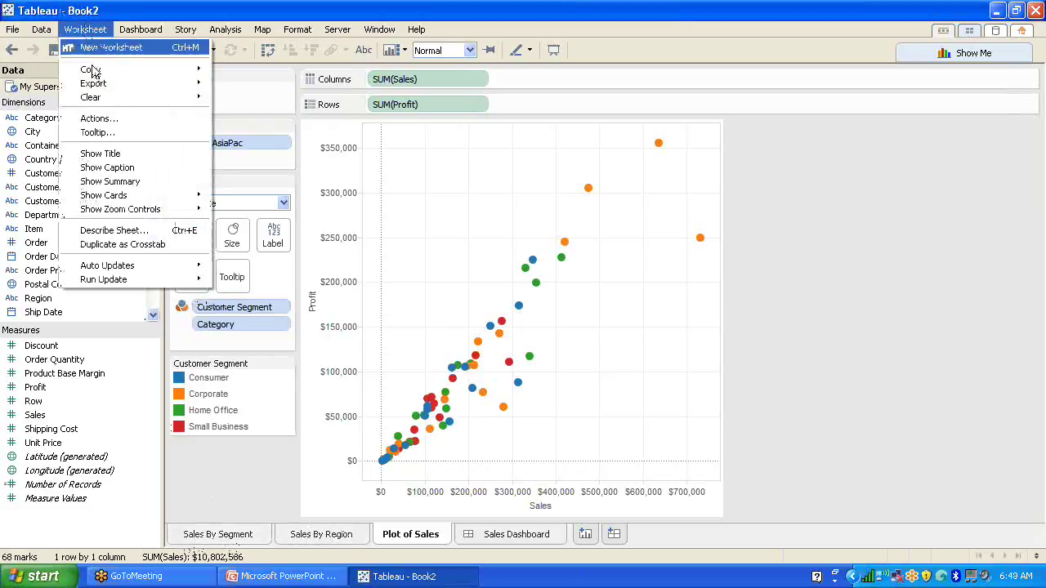
pyautogui.click(102, 153)
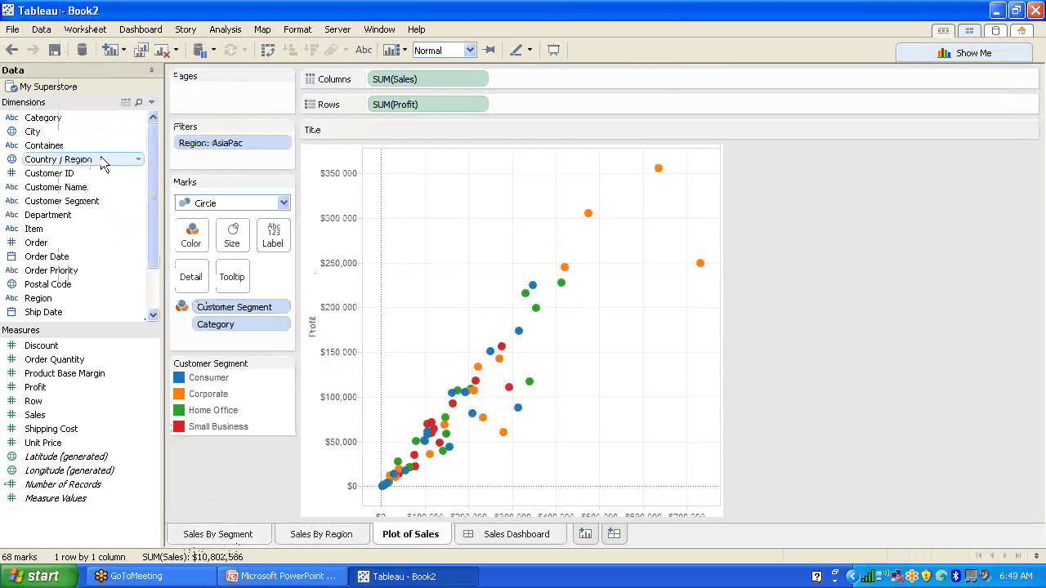
pyautogui.rightClick(463, 129)
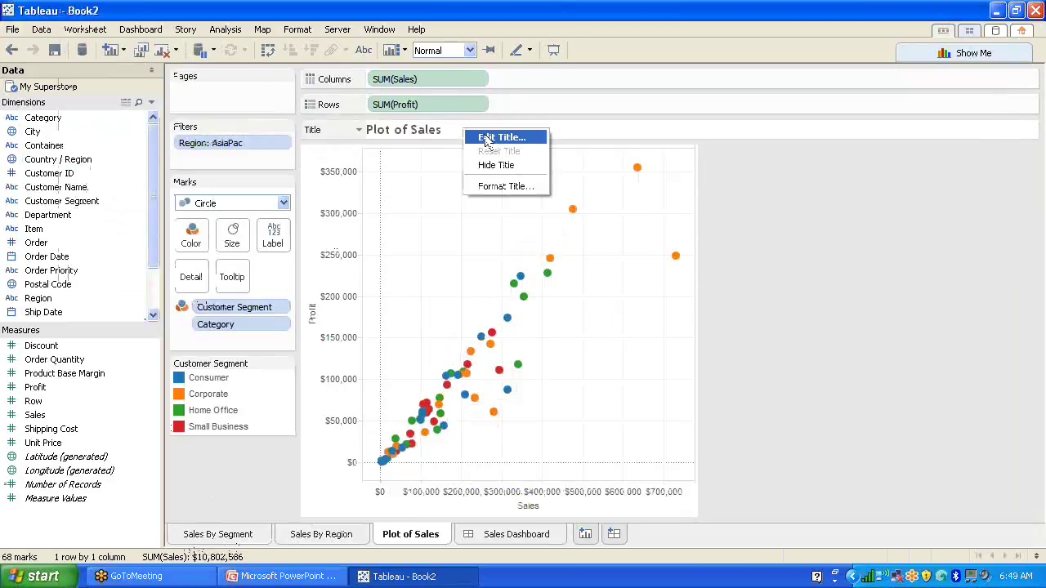
pyautogui.click(490, 138)
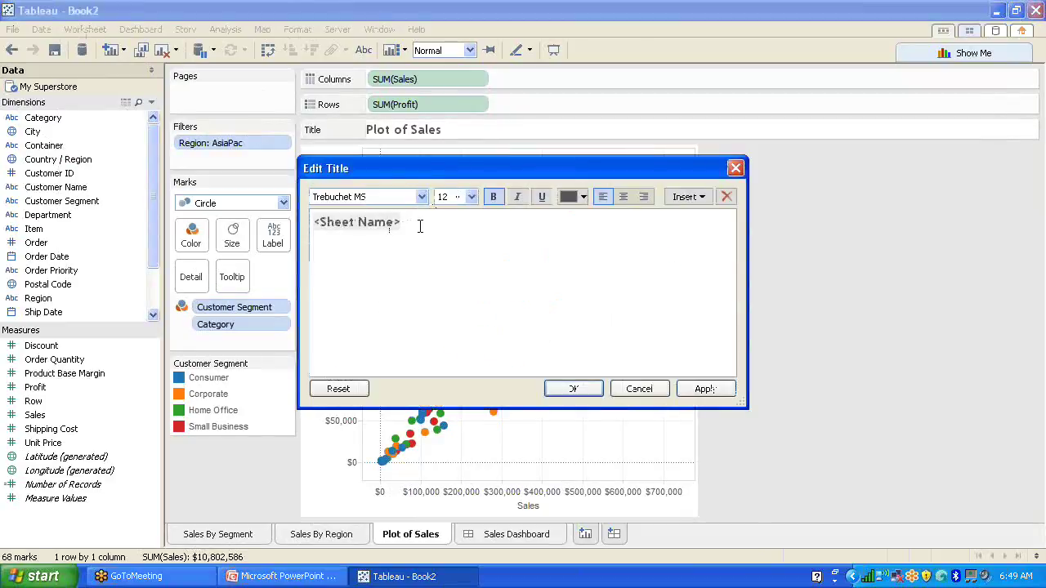
pyautogui.tripleClick(313, 233)
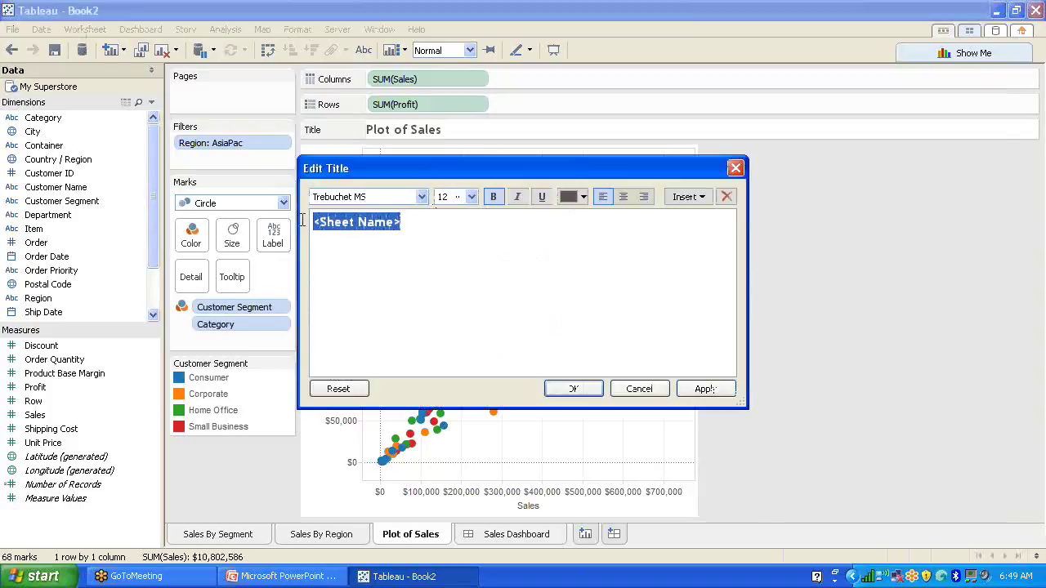
pyautogui.click(421, 197)
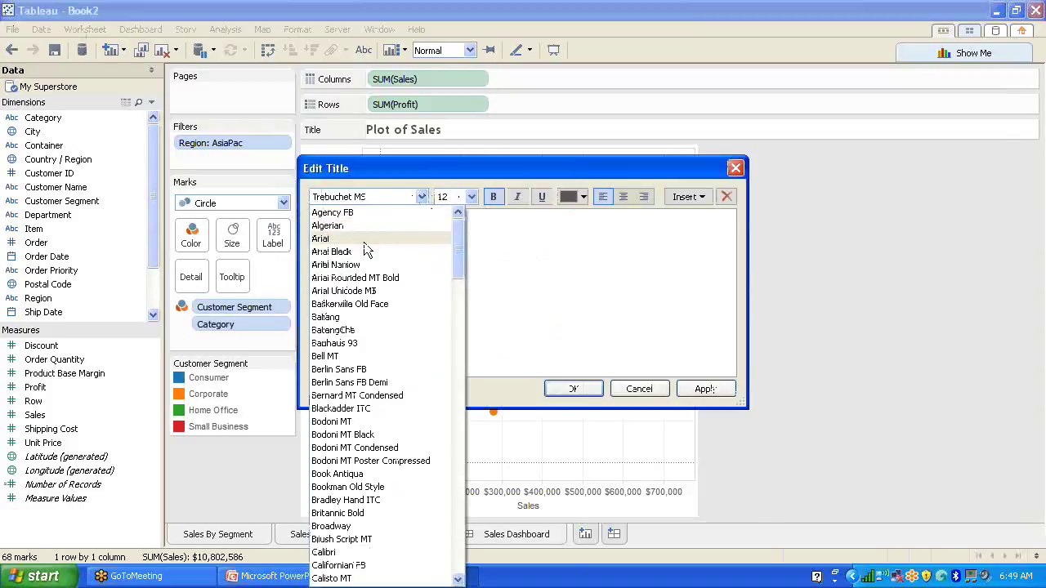
pyautogui.click(366, 241)
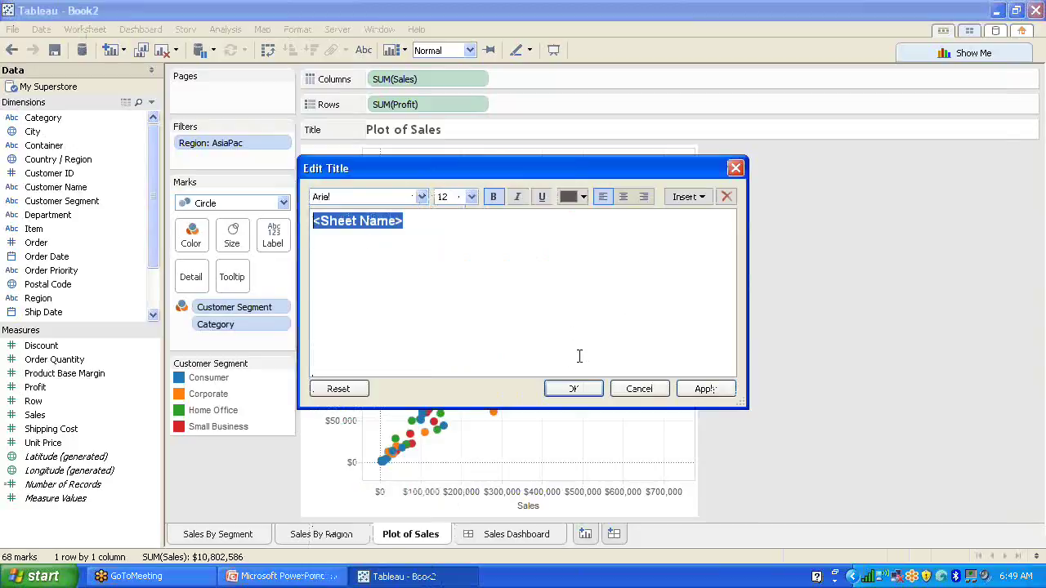
pyautogui.click(471, 197)
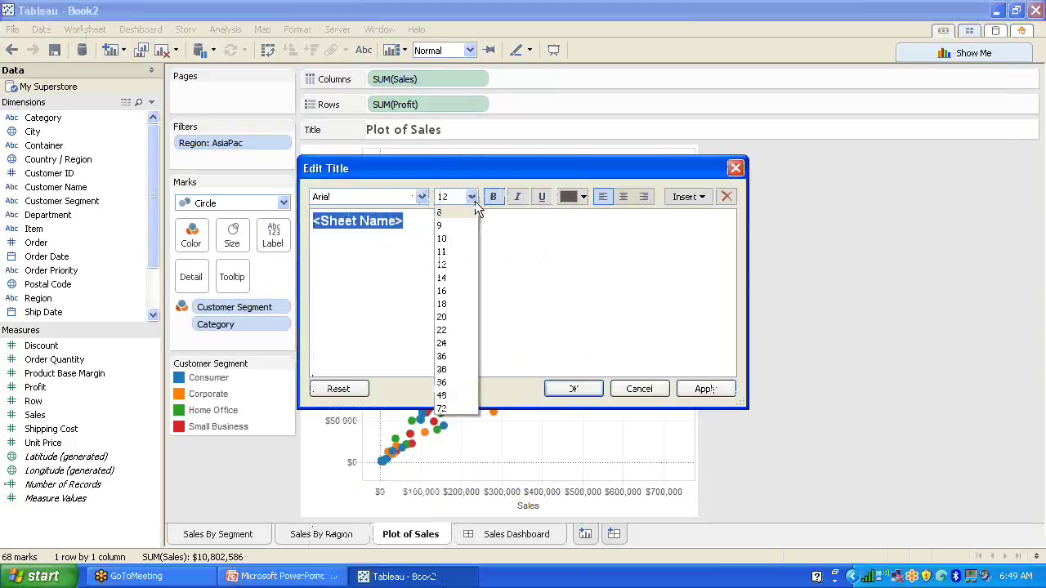
pyautogui.click(445, 239)
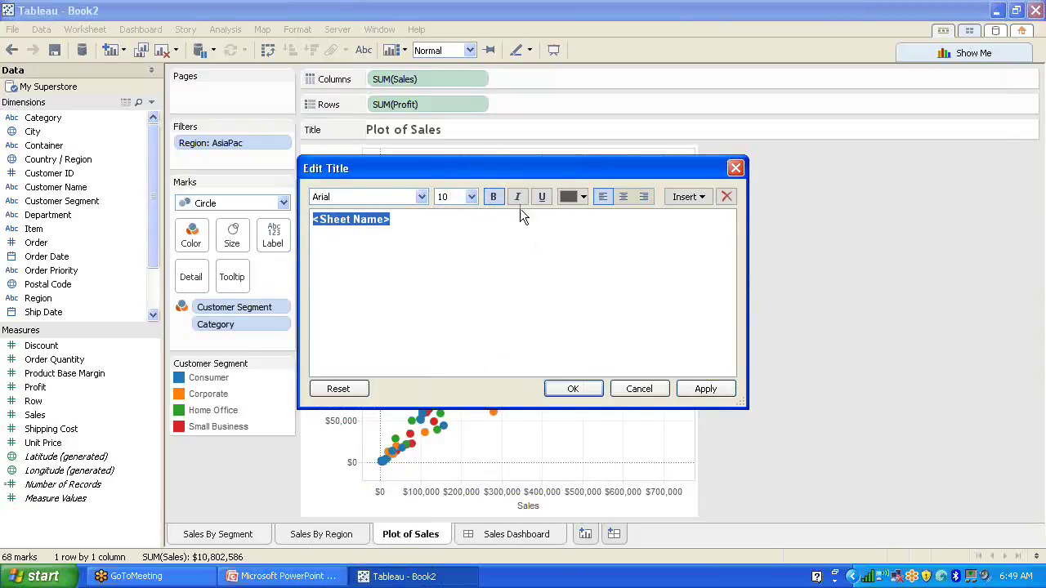
pyautogui.click(584, 197)
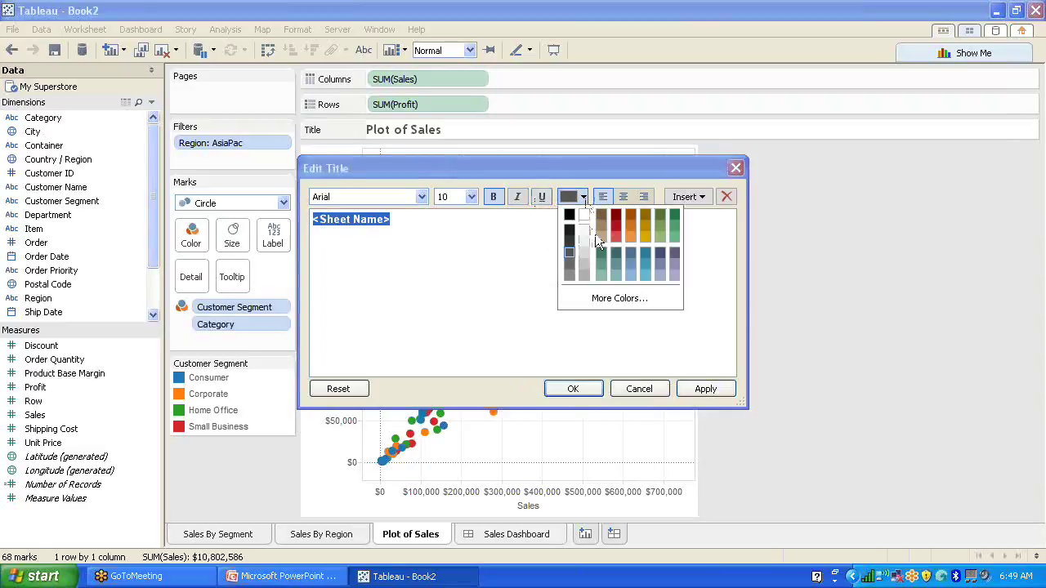
pyautogui.click(636, 224)
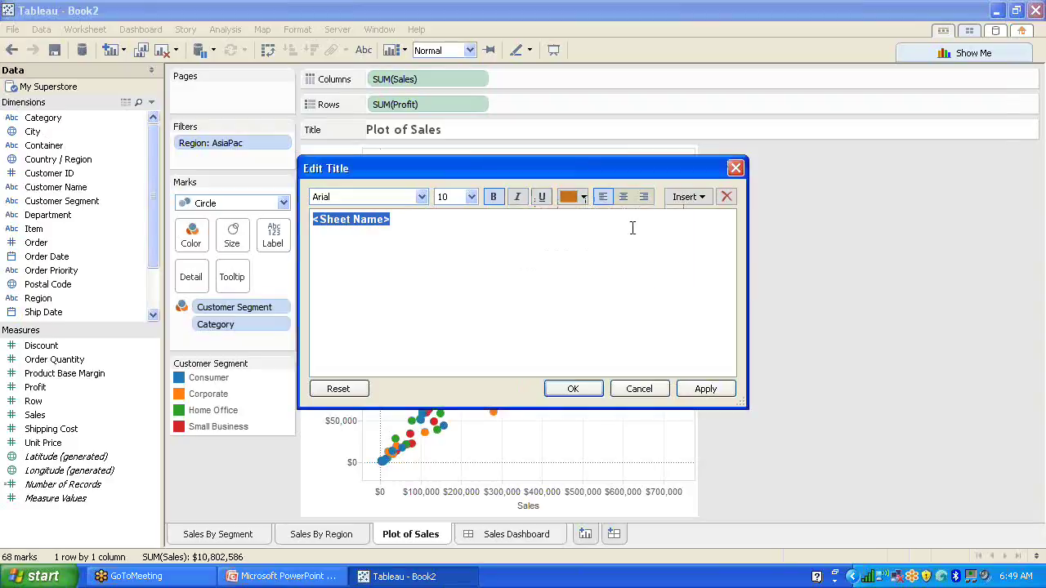
pyautogui.click(572, 389)
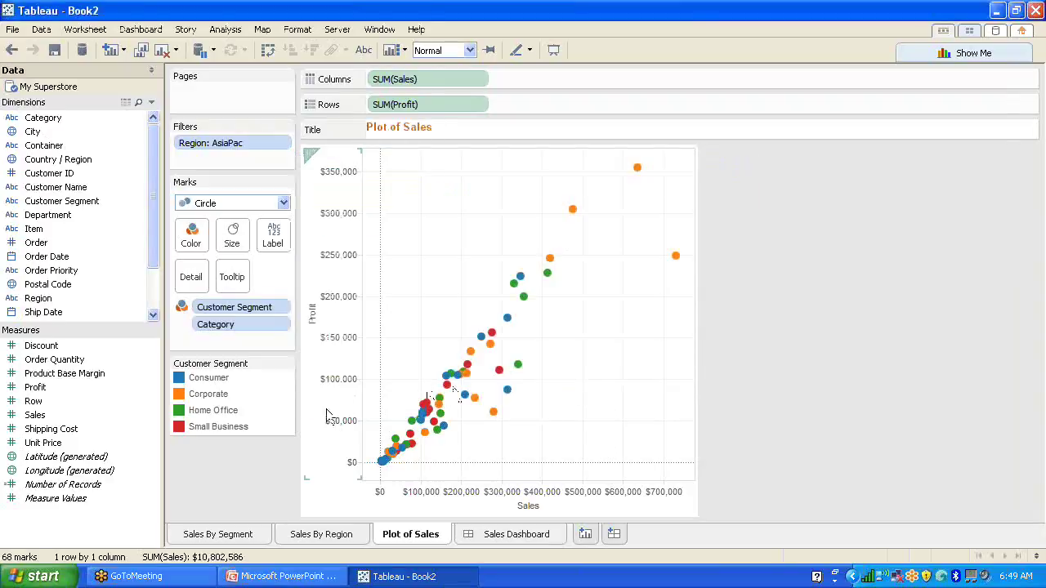
# Step: Format the title of the Sales By Region worksheet in Arial, size 10, dark orange
pyautogui.click(331, 535)
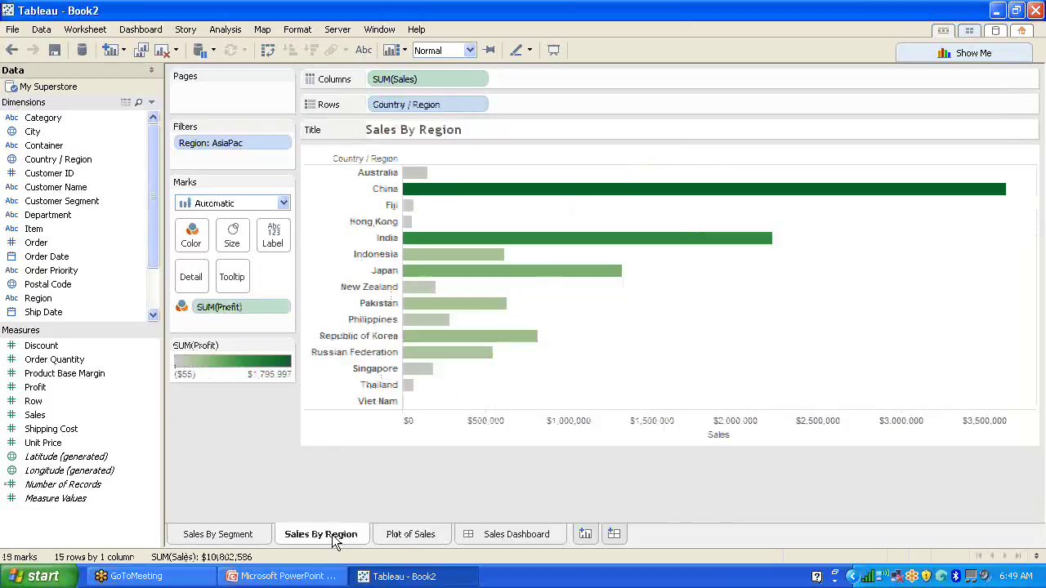
pyautogui.rightClick(442, 136)
pyautogui.click(464, 145)
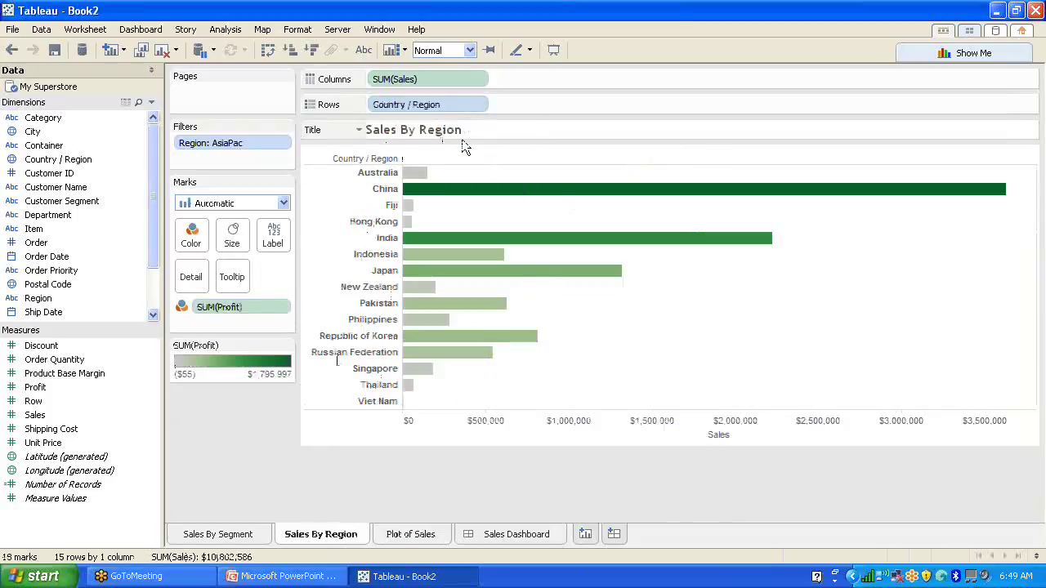
pyautogui.moveTo(416, 229); pyautogui.dragTo(272, 214)
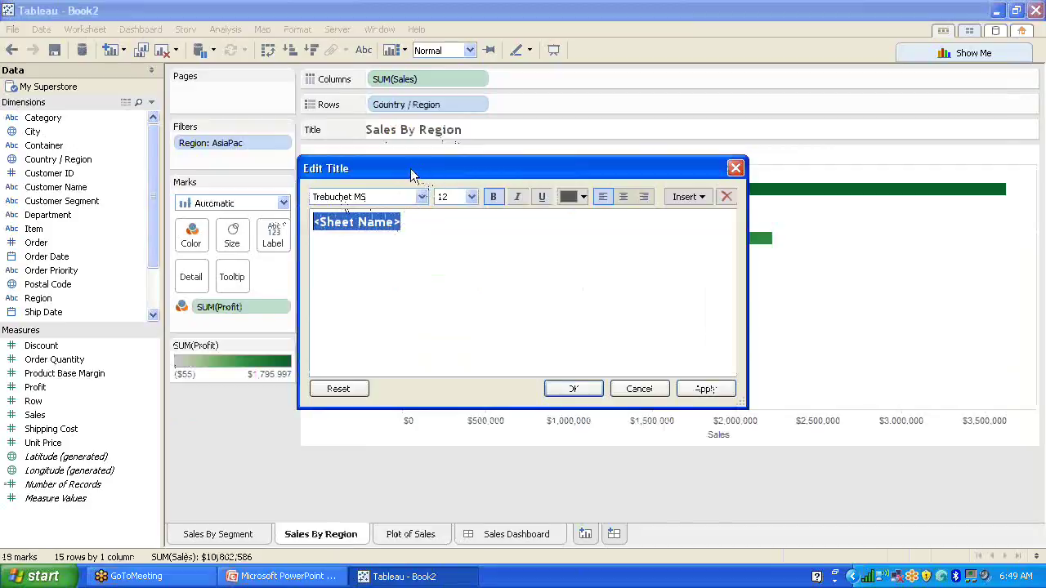
pyautogui.click(422, 197)
pyautogui.scroll(5, 402, 240)
pyautogui.click(402, 240)
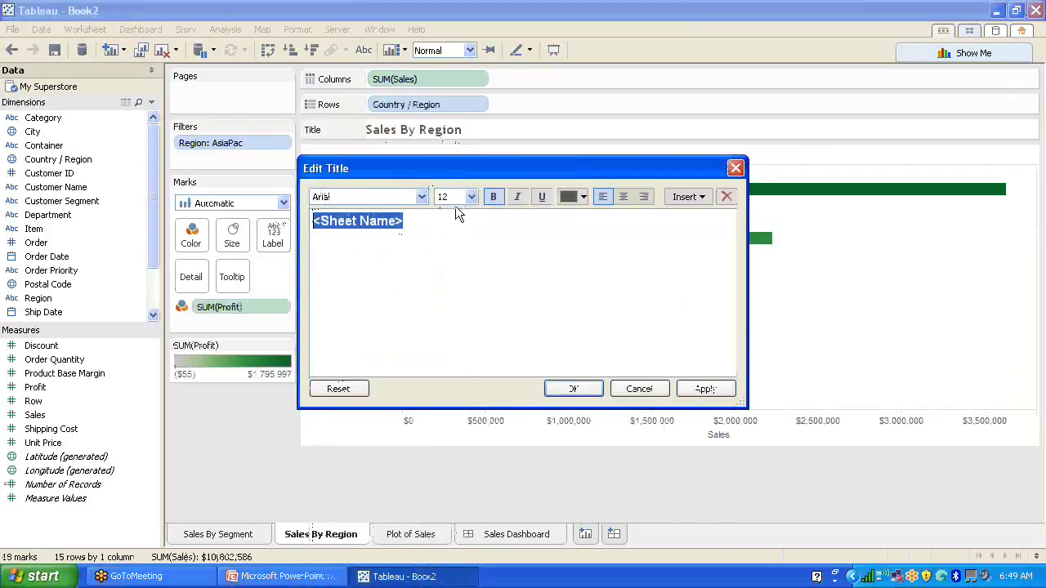
pyautogui.click(472, 197)
pyautogui.click(455, 238)
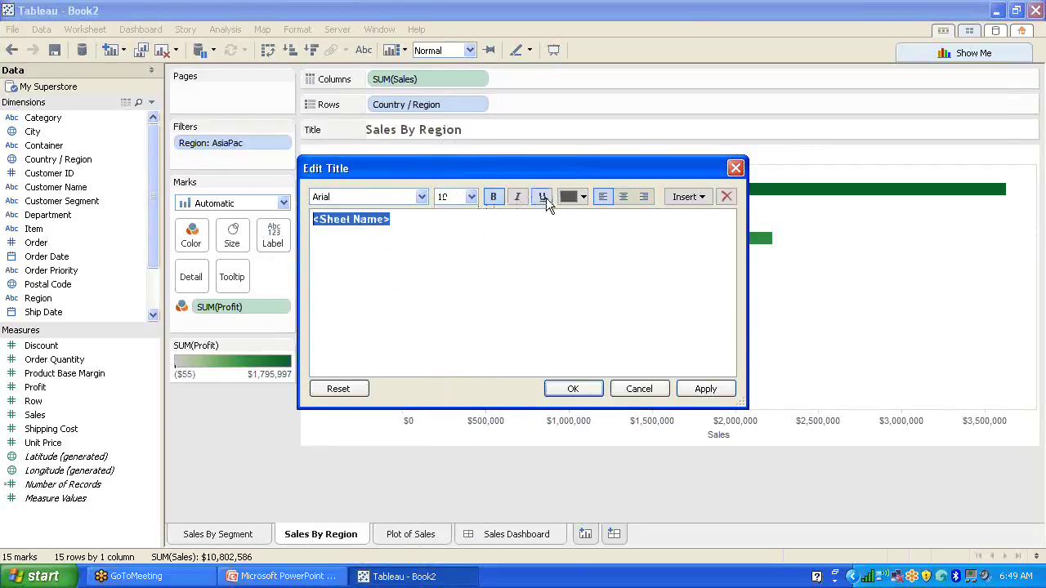
pyautogui.click(581, 197)
pyautogui.click(630, 228)
pyautogui.click(578, 392)
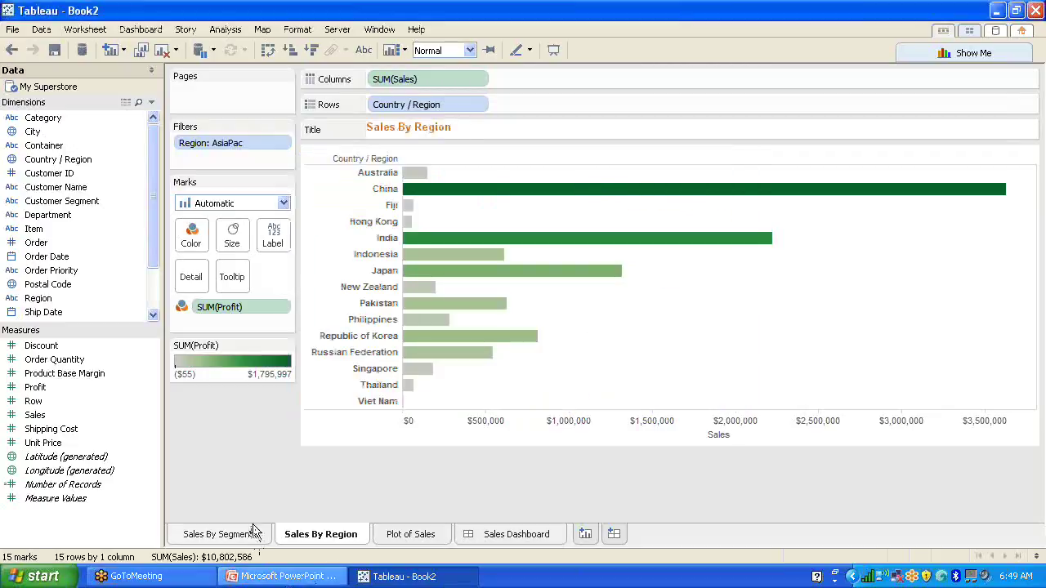
# Step: Format the title of the Sales By Segment worksheet in Arial, size 10, dark orange
pyautogui.click(227, 535)
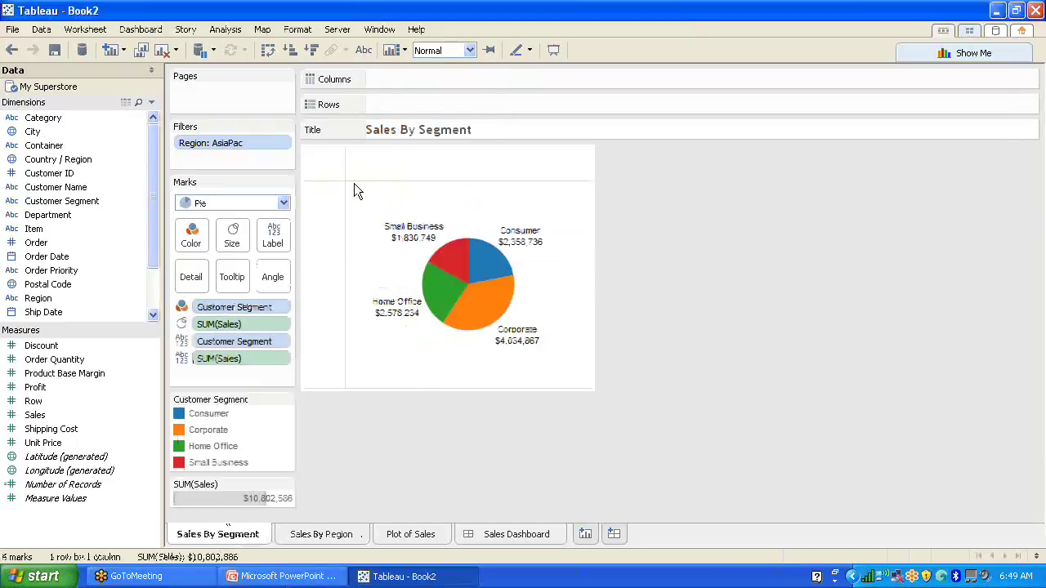
pyautogui.rightClick(491, 139)
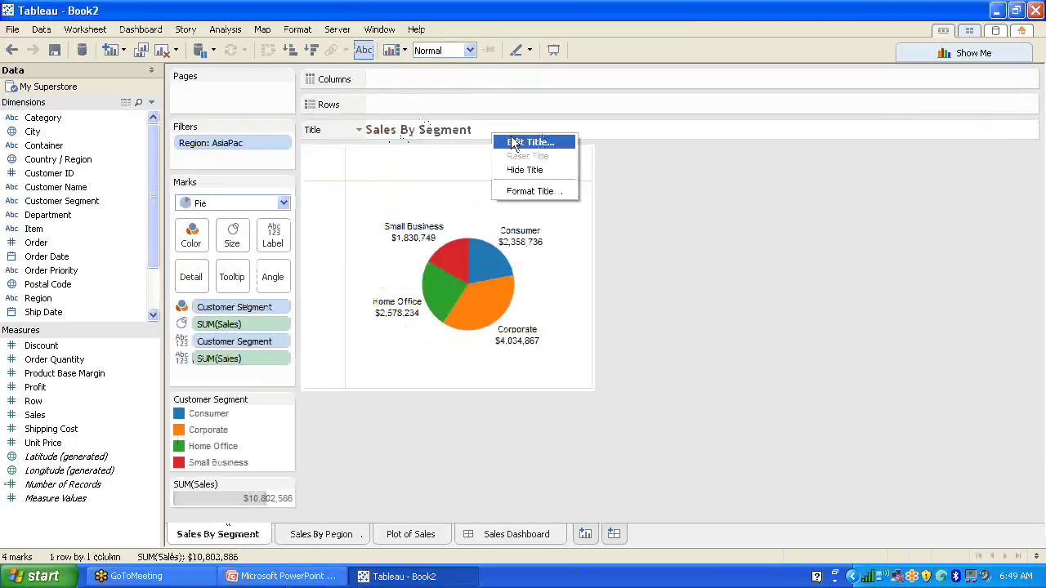
pyautogui.click(512, 140)
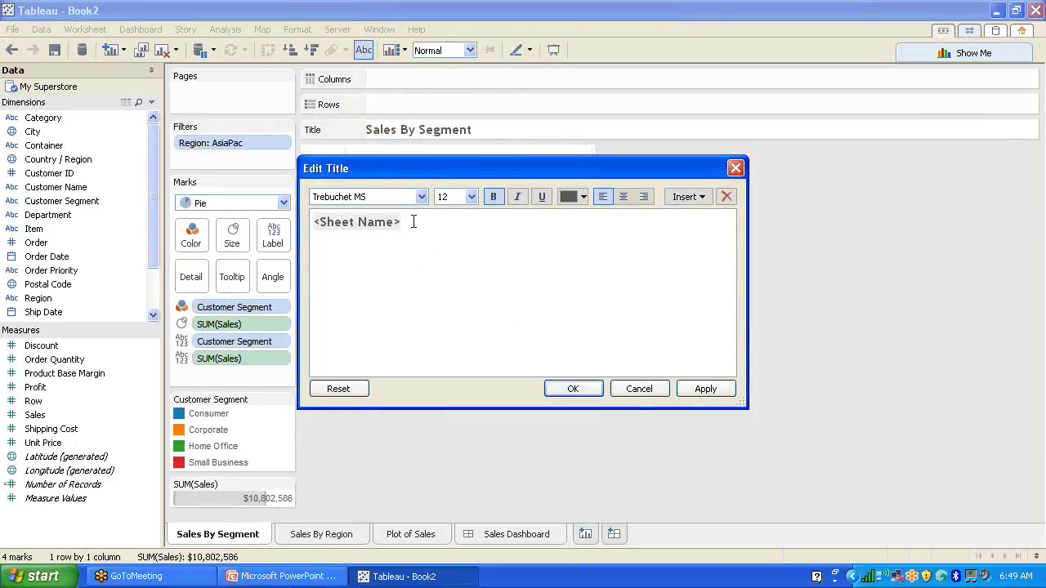
pyautogui.moveTo(414, 222); pyautogui.dragTo(307, 219)
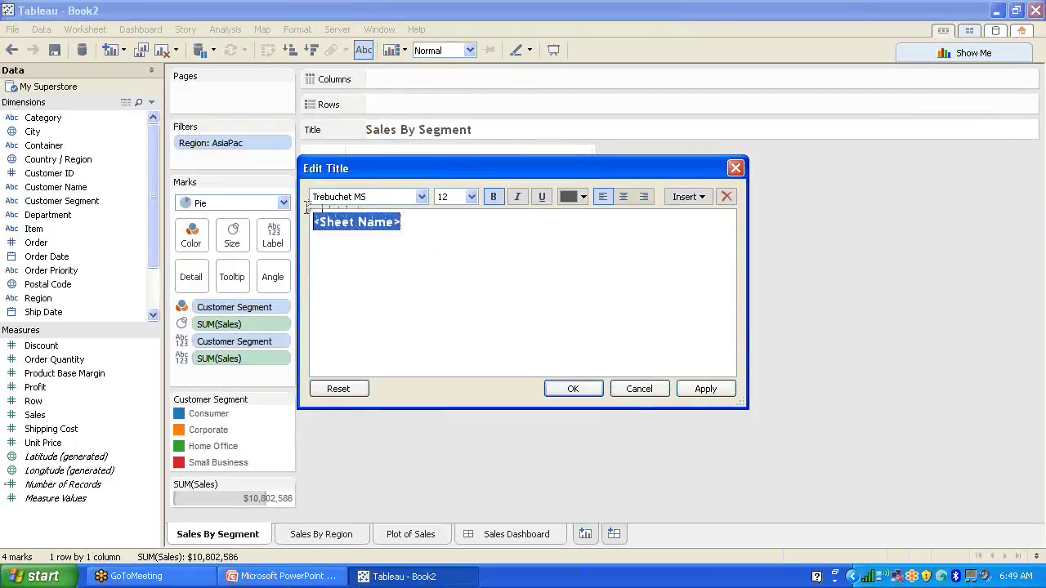
pyautogui.click(421, 203)
pyautogui.click(368, 239)
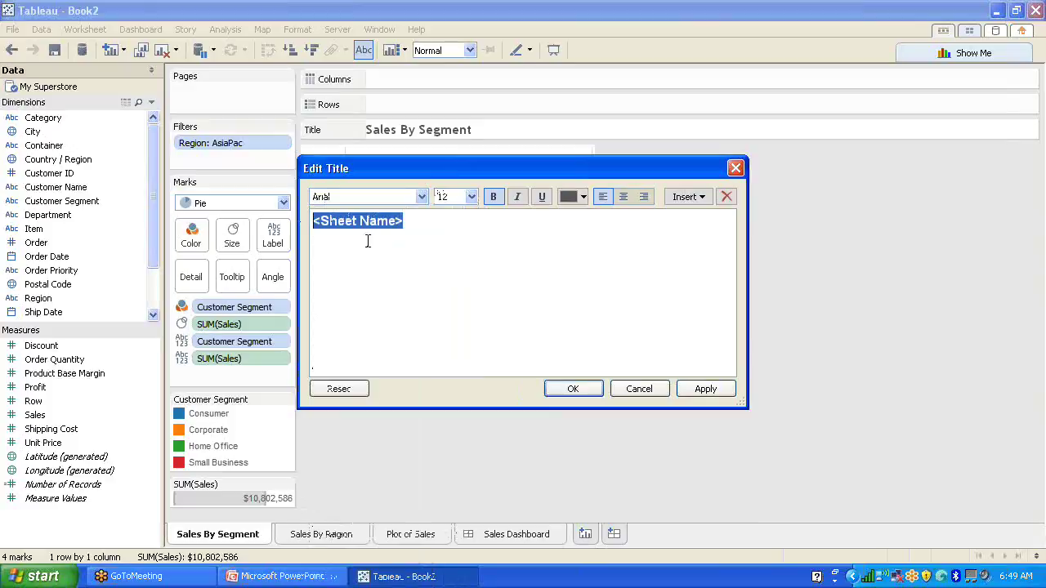
pyautogui.click(472, 197)
pyautogui.click(460, 238)
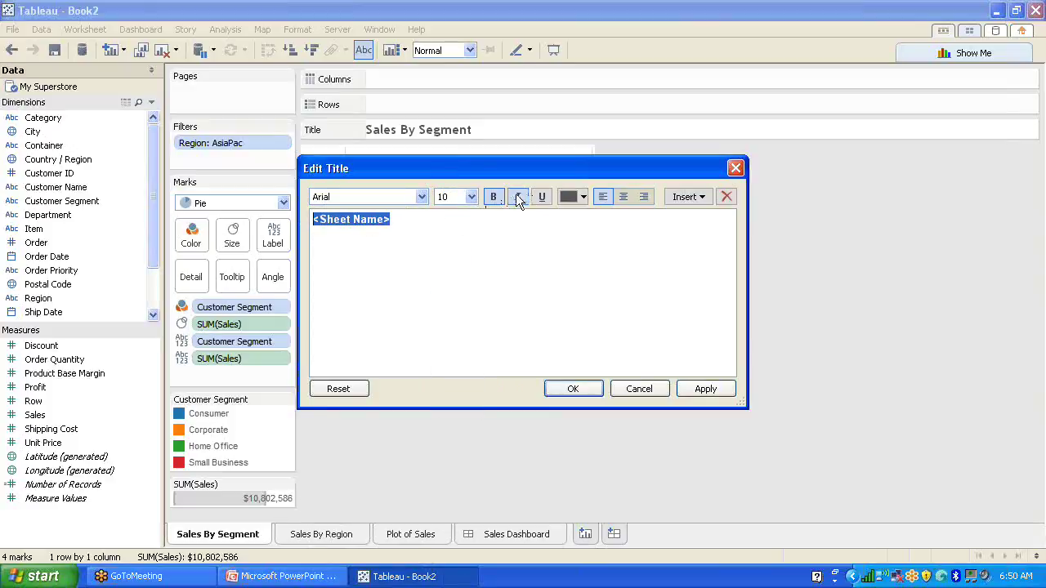
pyautogui.click(584, 197)
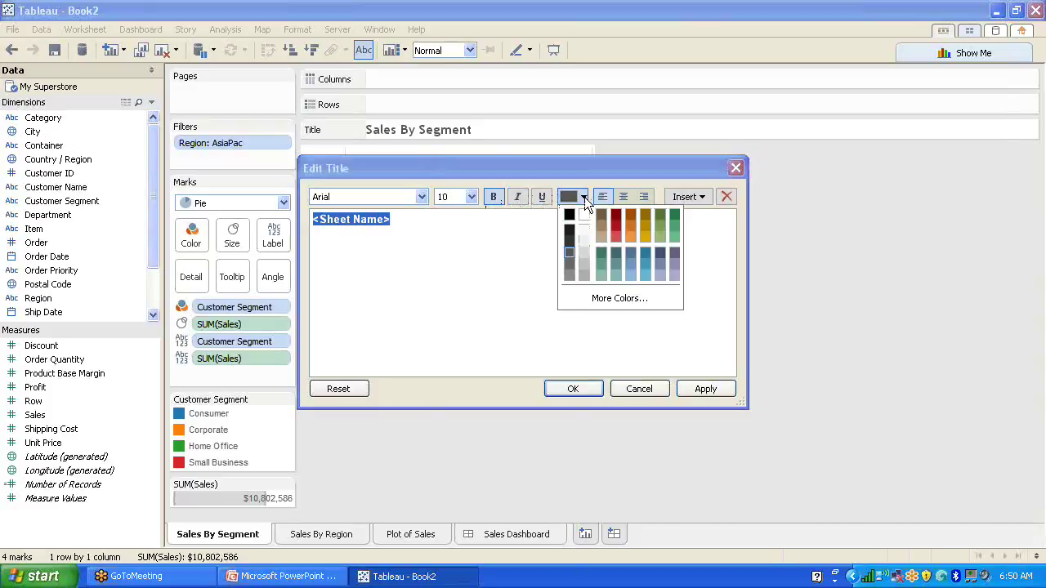
pyautogui.click(632, 225)
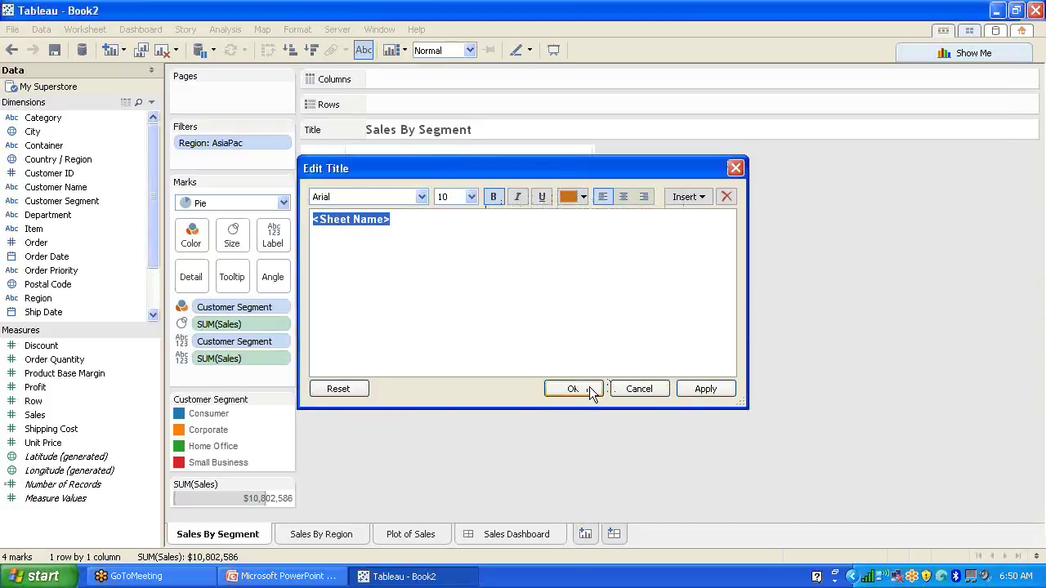
pyautogui.click(590, 390)
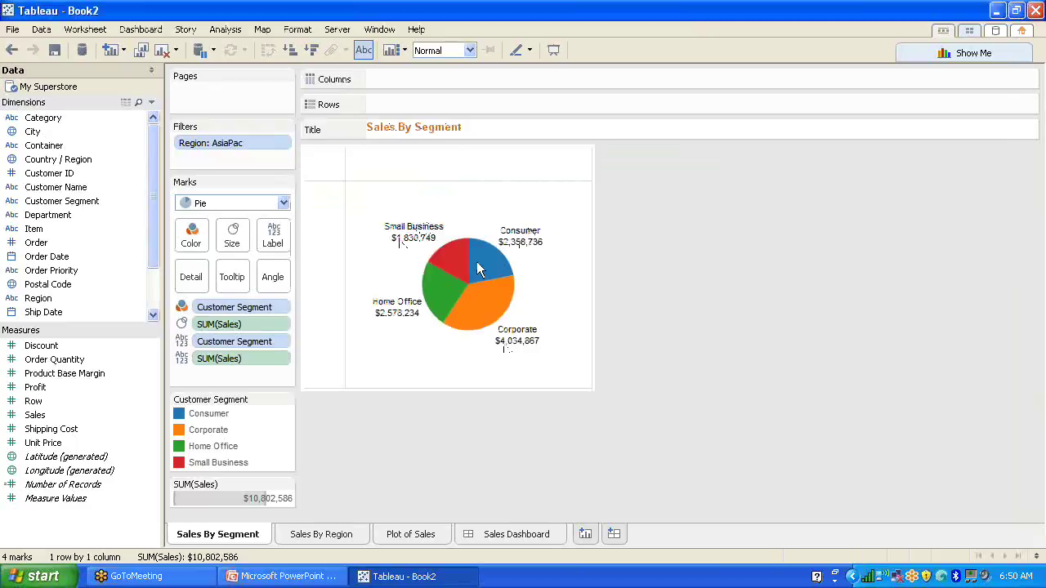
# Step: Review the Sales By Region and Plot of Sales worksheets, and open the Sales Dashboard
pyautogui.click(324, 537)
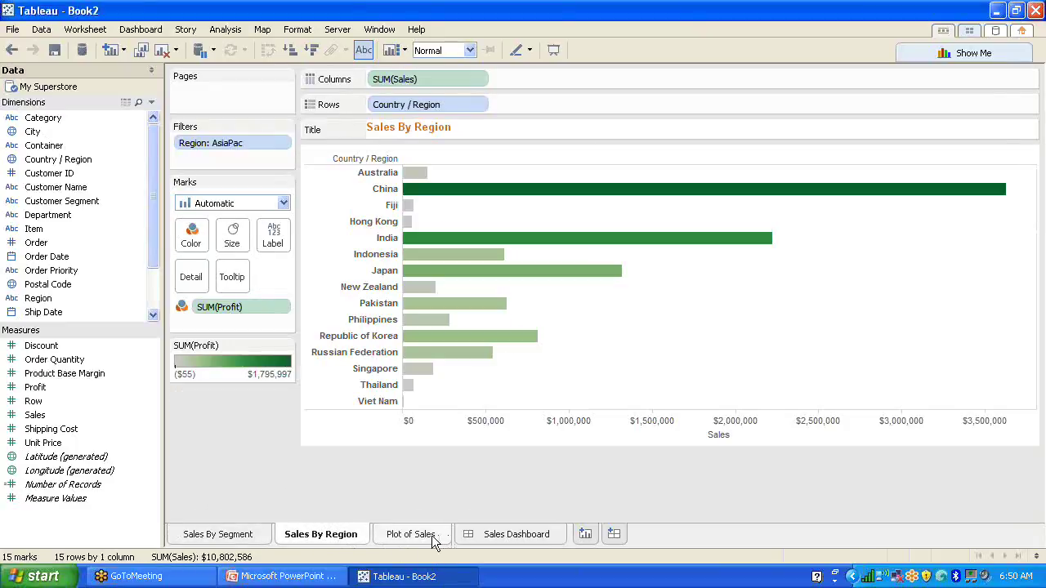
pyautogui.click(424, 538)
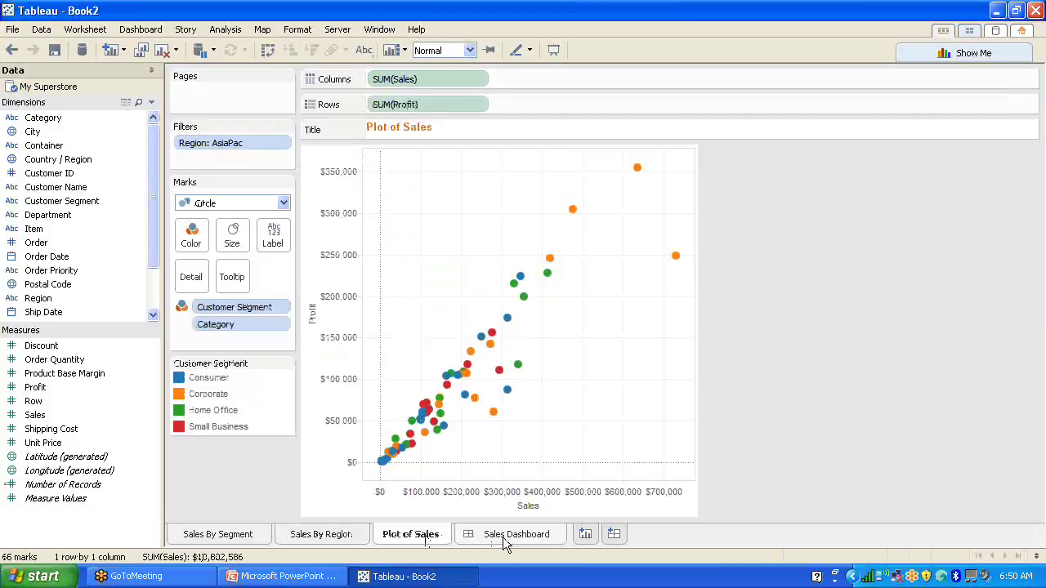
pyautogui.click(503, 537)
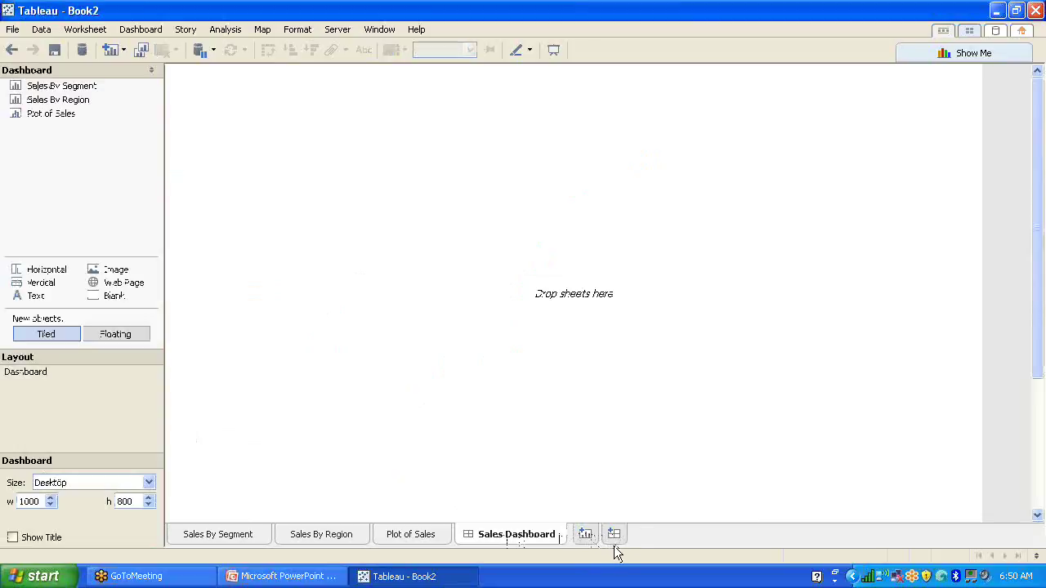
pyautogui.click(143, 29)
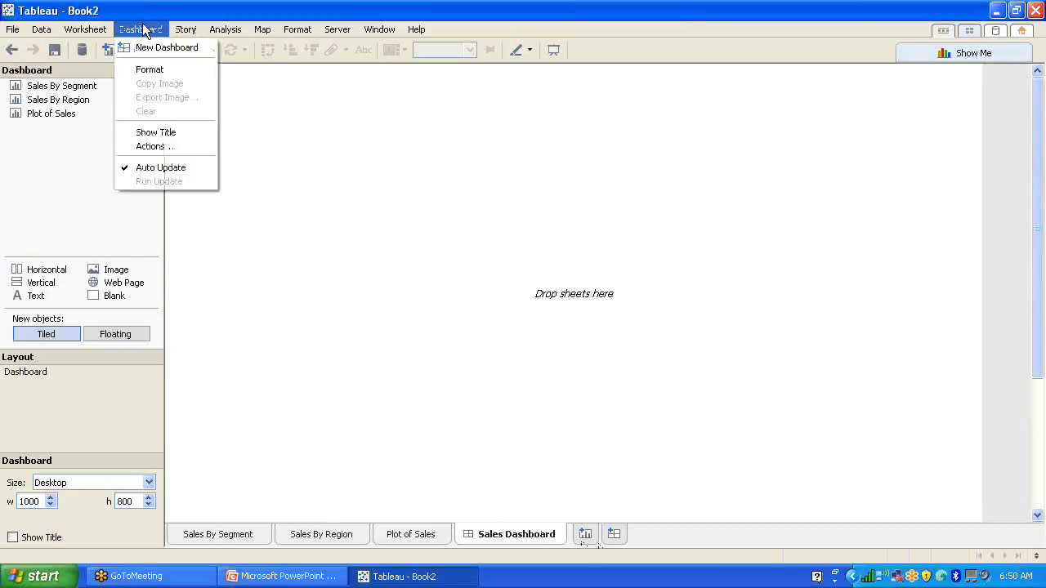
pyautogui.moveTo(92, 30)
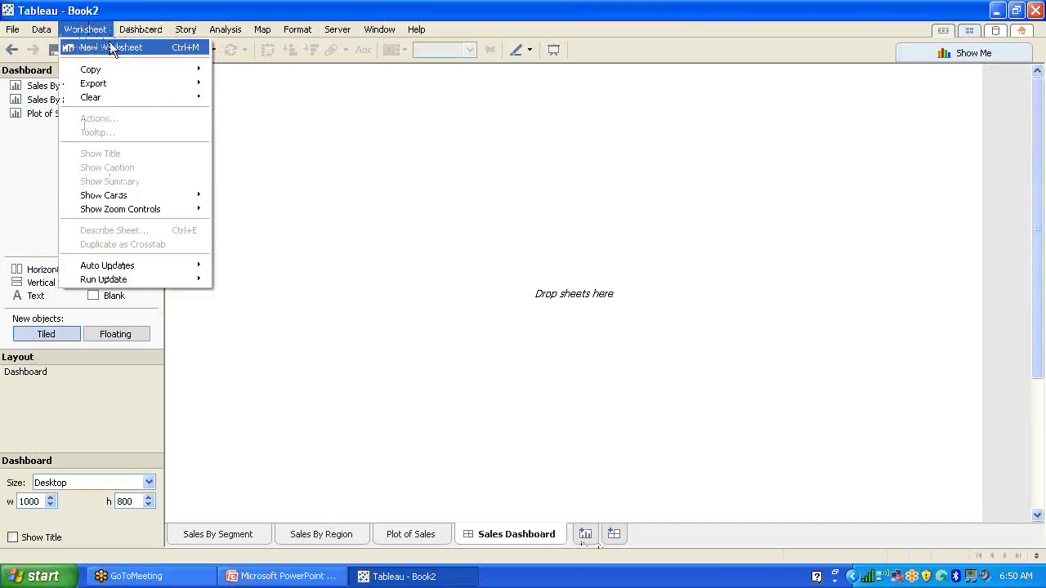
pyautogui.moveTo(148, 31)
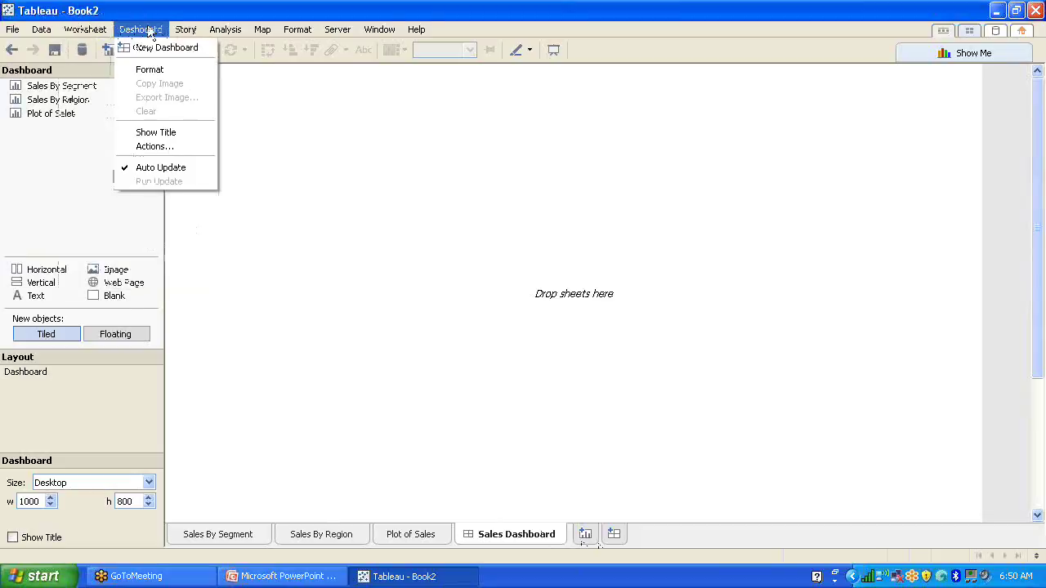
# Step: Examine the preset size options available for the Sales Dashboard
pyautogui.click(517, 534)
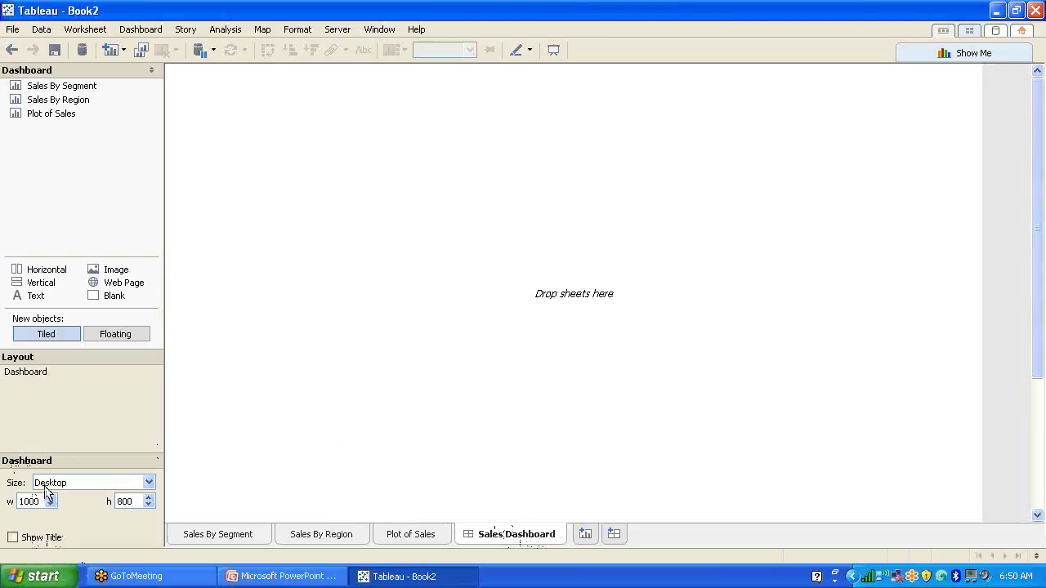
pyautogui.click(149, 483)
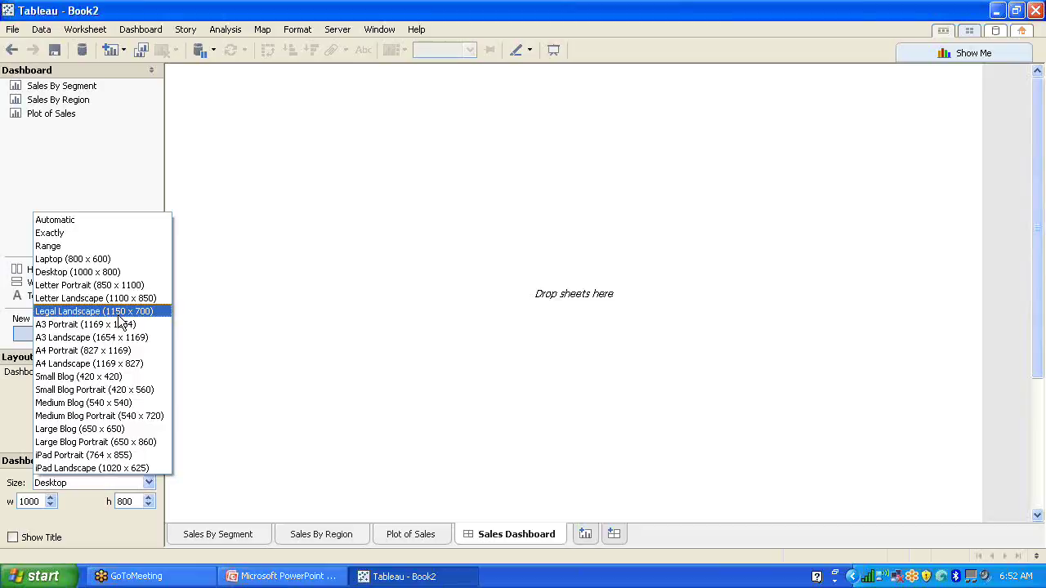
pyautogui.click(269, 273)
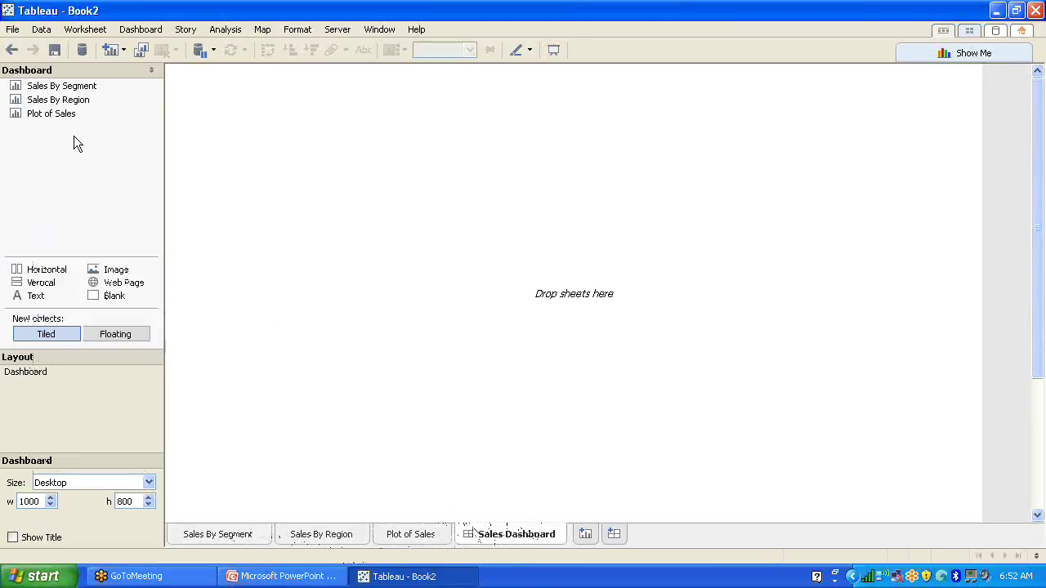
# Step: Add a second blank dashboard to the workbook and delete it again
pyautogui.click(131, 31)
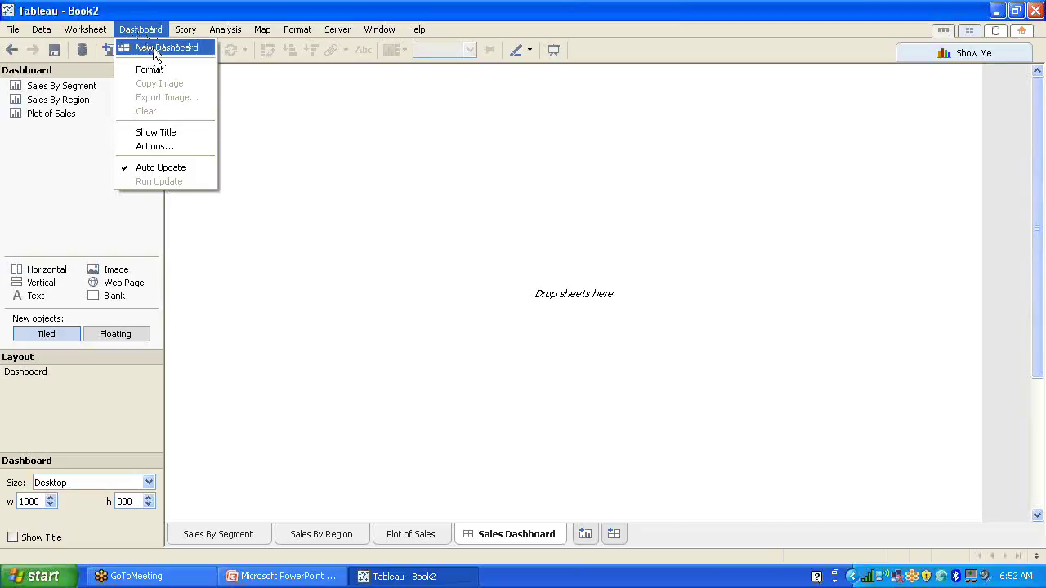
pyautogui.click(161, 47)
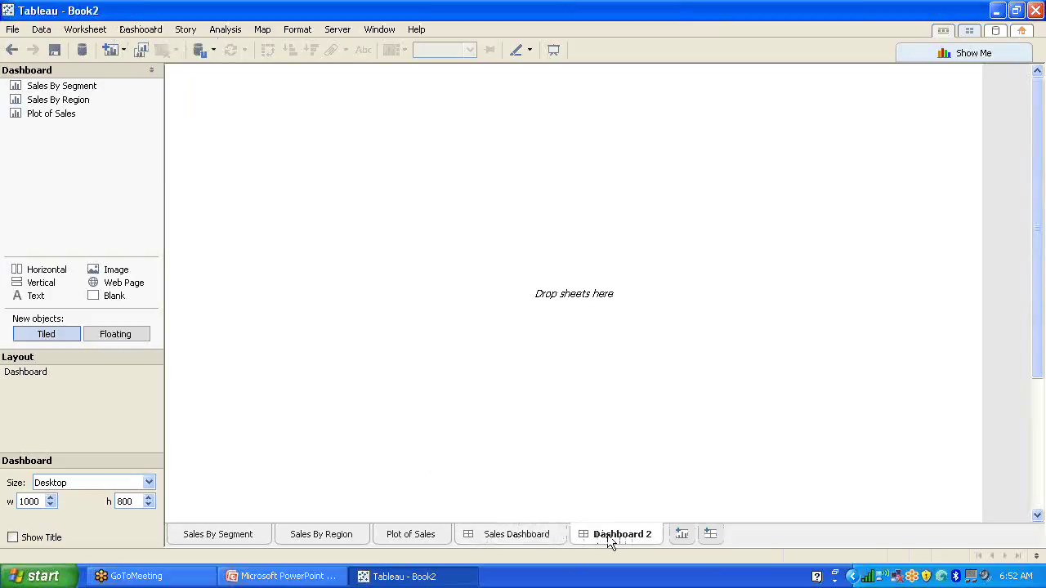
pyautogui.rightClick(607, 534)
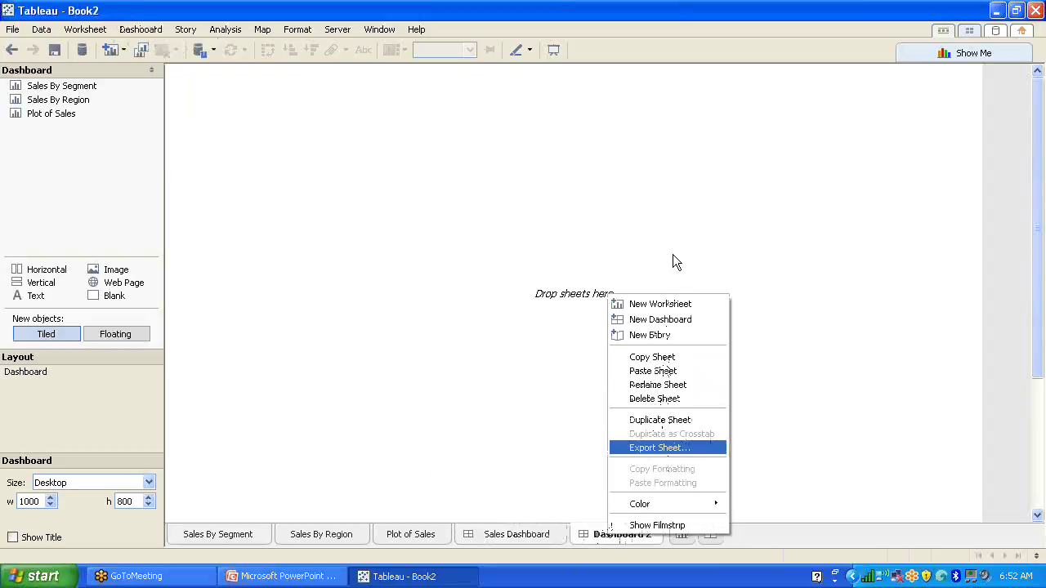
pyautogui.click(673, 400)
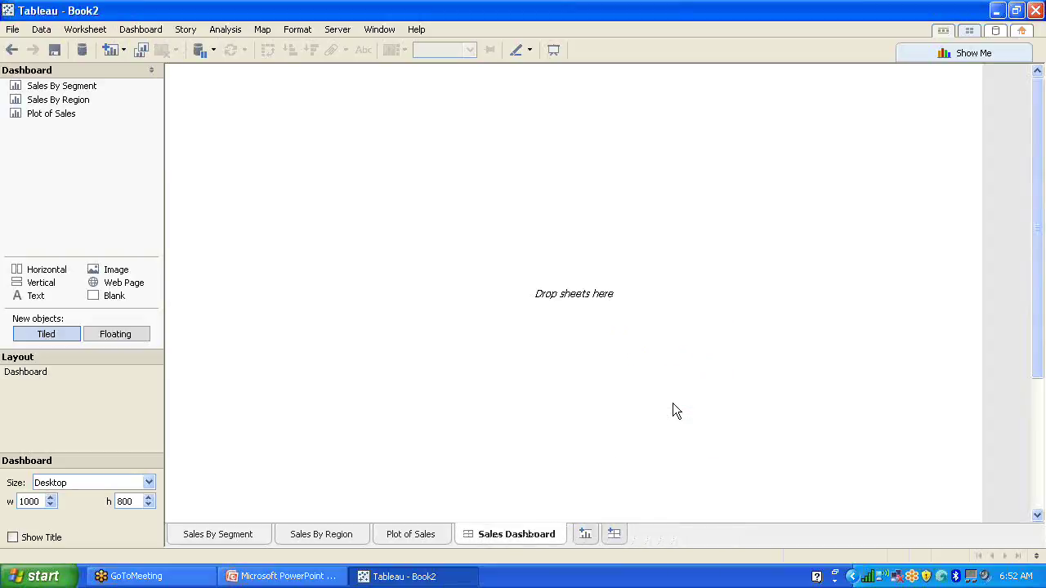
# Step: Show the title on the Sales Dashboard
pyautogui.click(132, 30)
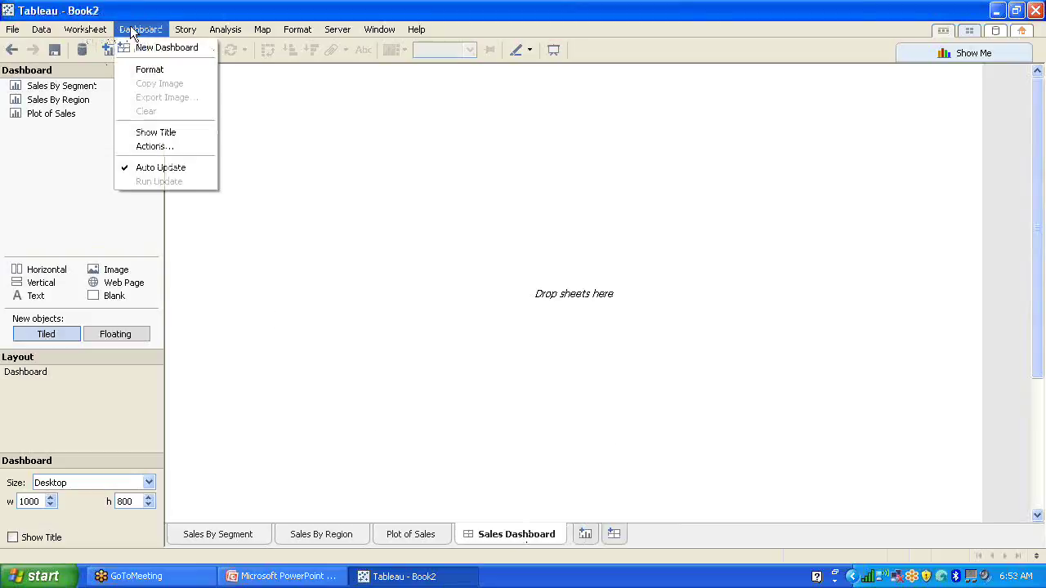
pyautogui.click(173, 133)
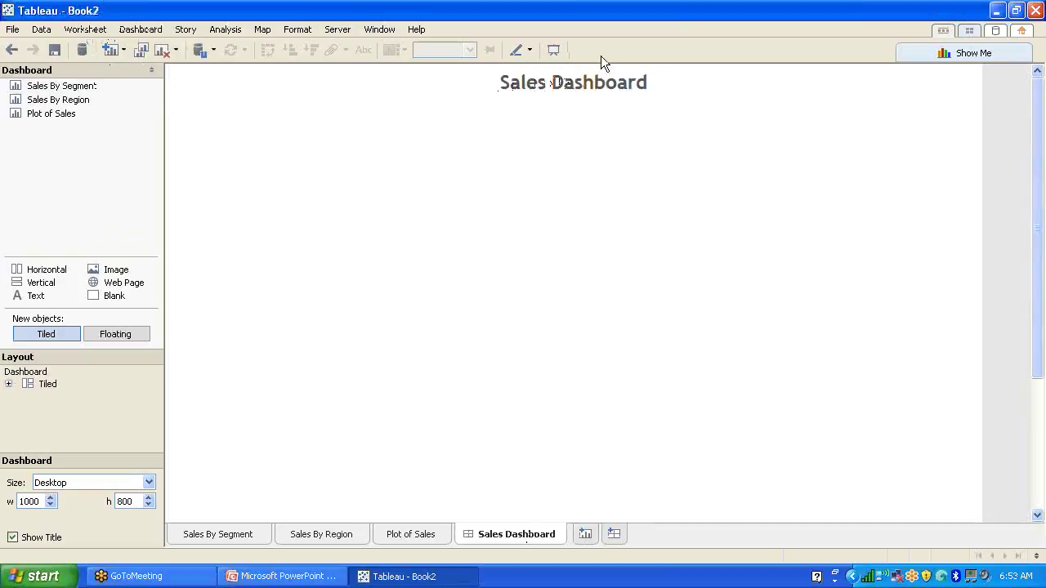
pyautogui.click(146, 30)
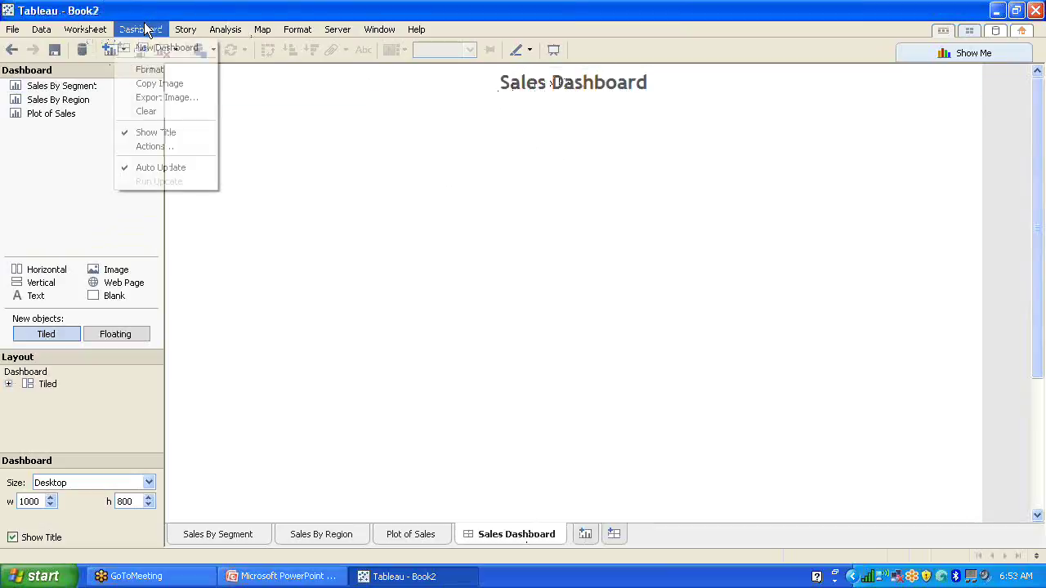
pyautogui.click(369, 216)
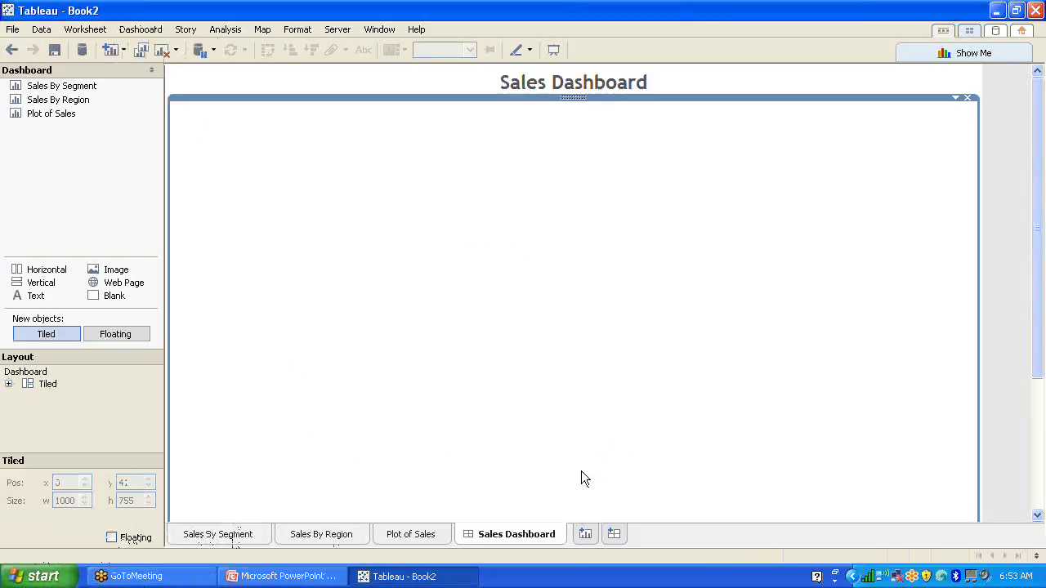
pyautogui.click(967, 97)
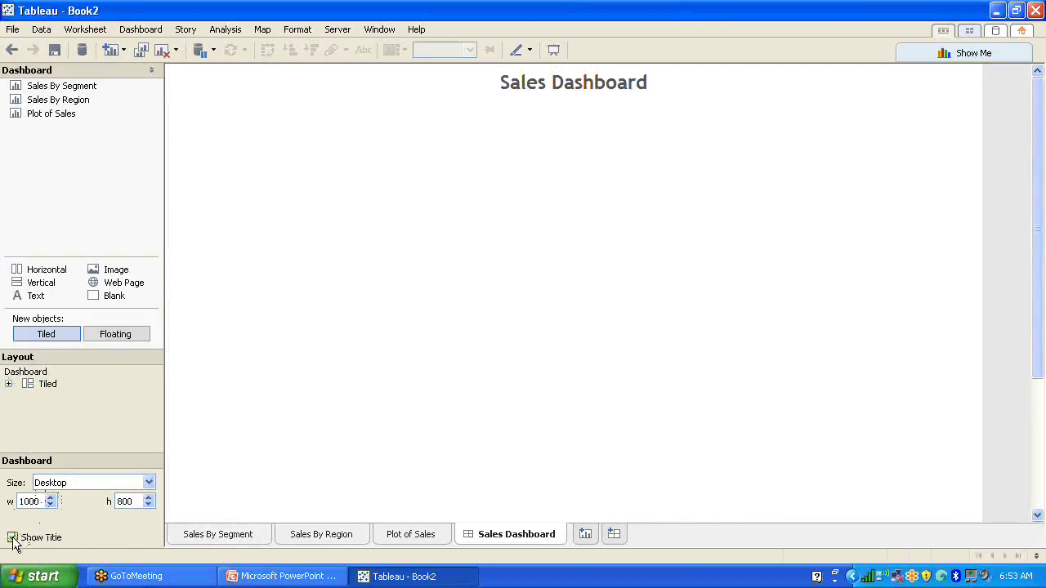
pyautogui.click(12, 538)
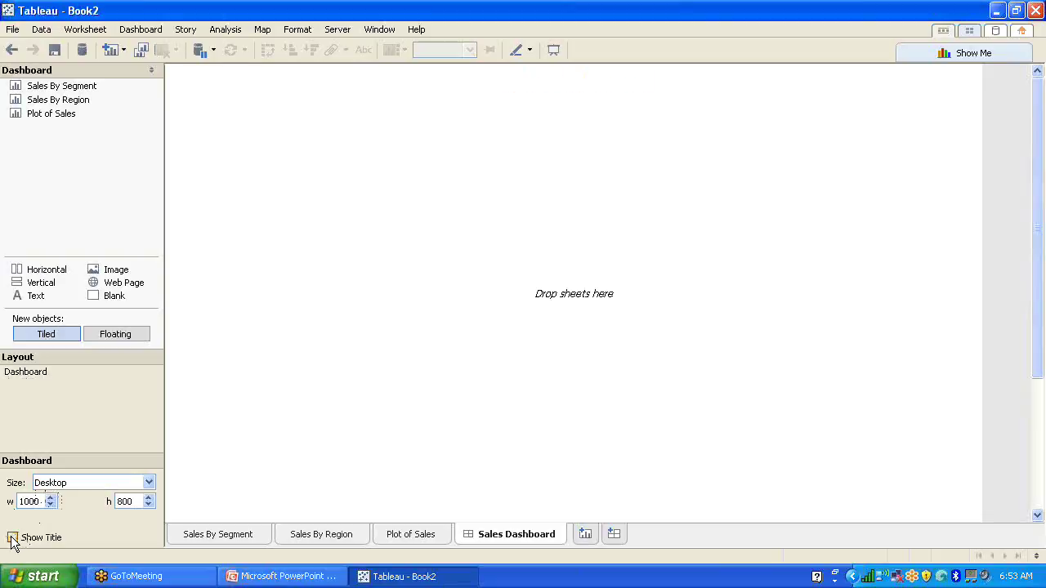
pyautogui.click(12, 537)
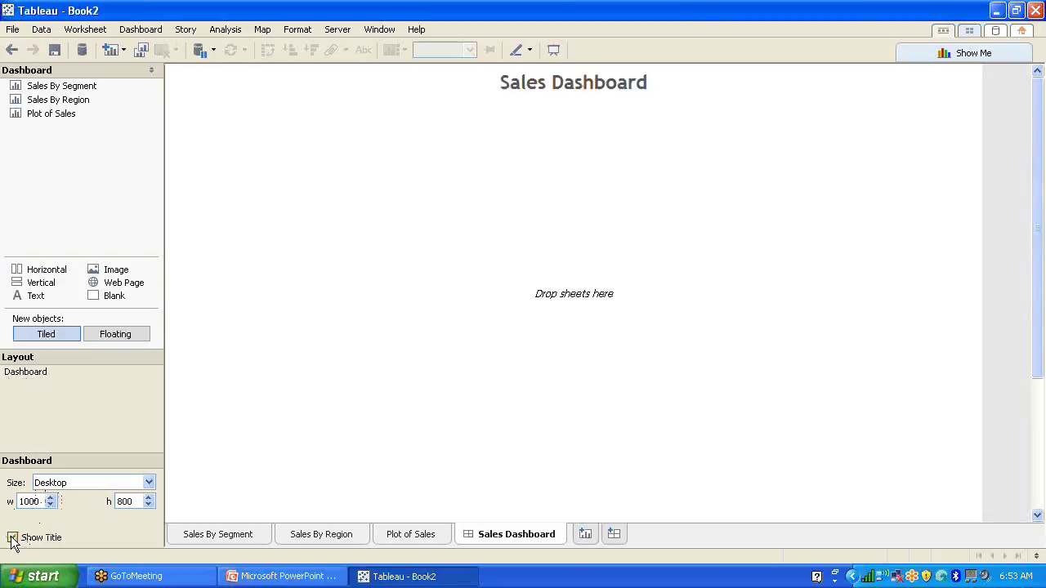
# Step: Format the Sales Dashboard title in Arial, size 12, dark orange
pyautogui.click(654, 90)
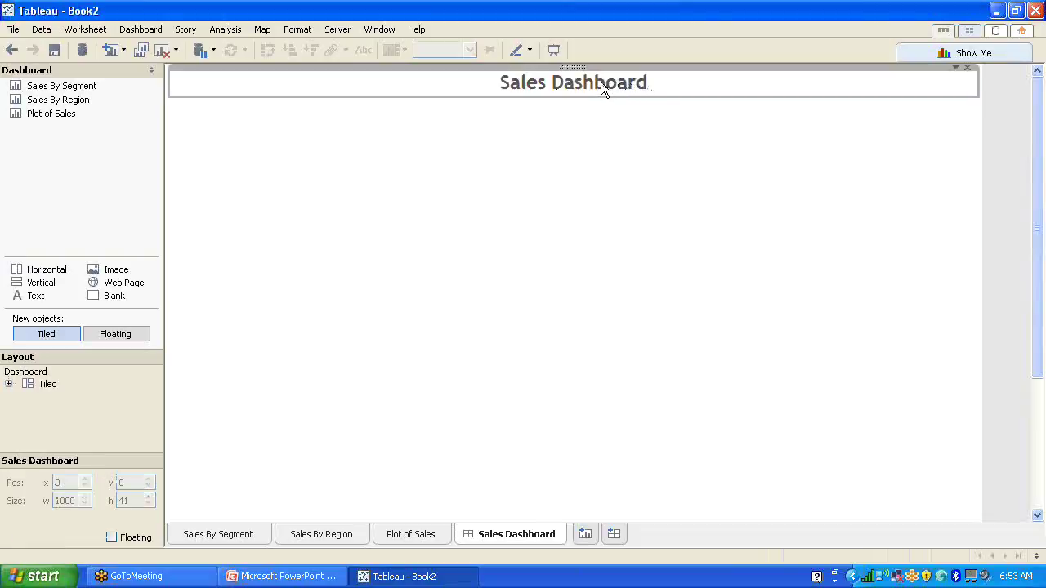
pyautogui.rightClick(601, 82)
pyautogui.click(581, 92)
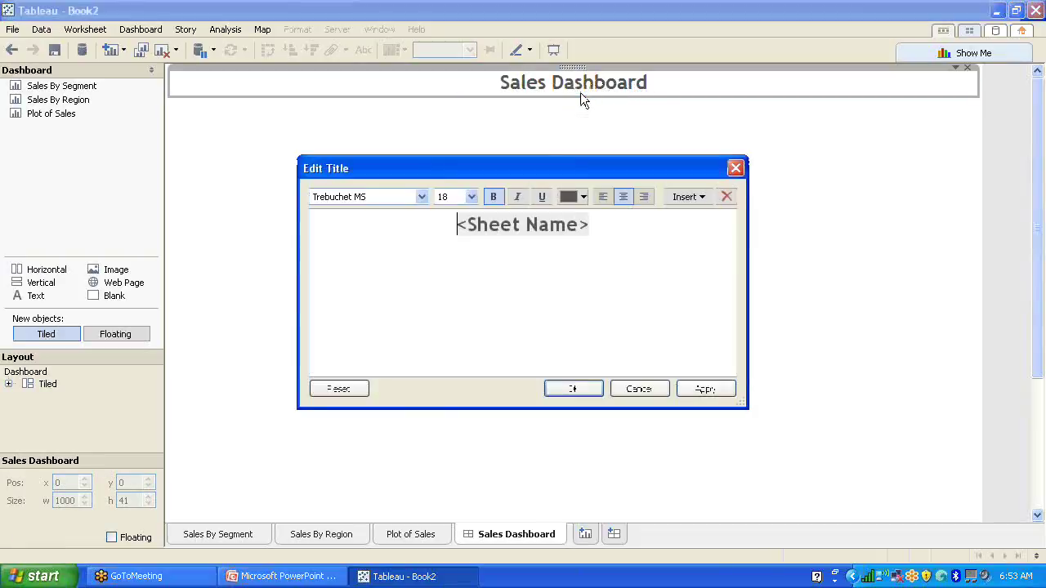
pyautogui.moveTo(607, 231); pyautogui.dragTo(456, 226)
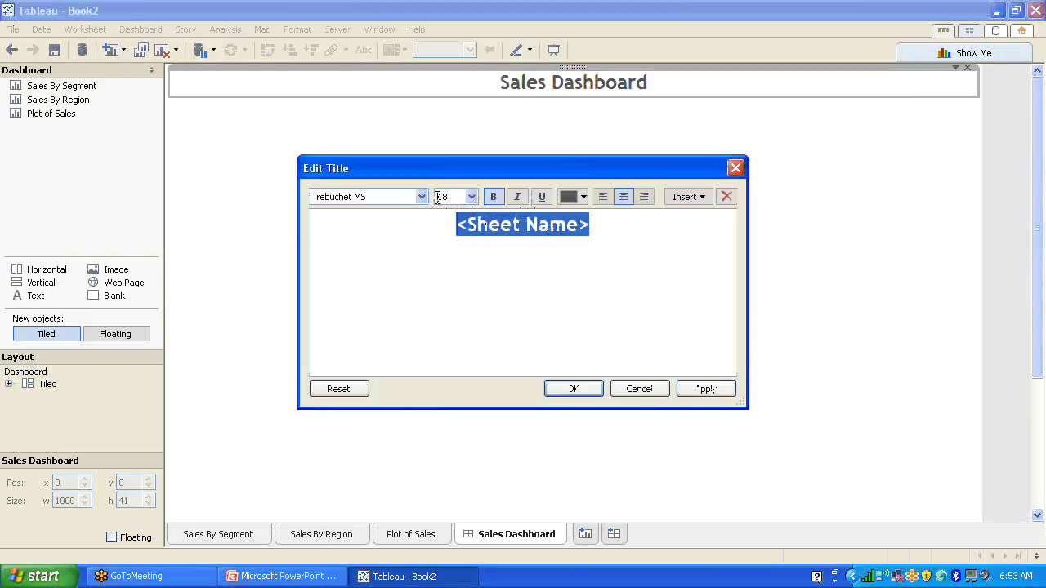
pyautogui.click(421, 197)
pyautogui.click(368, 239)
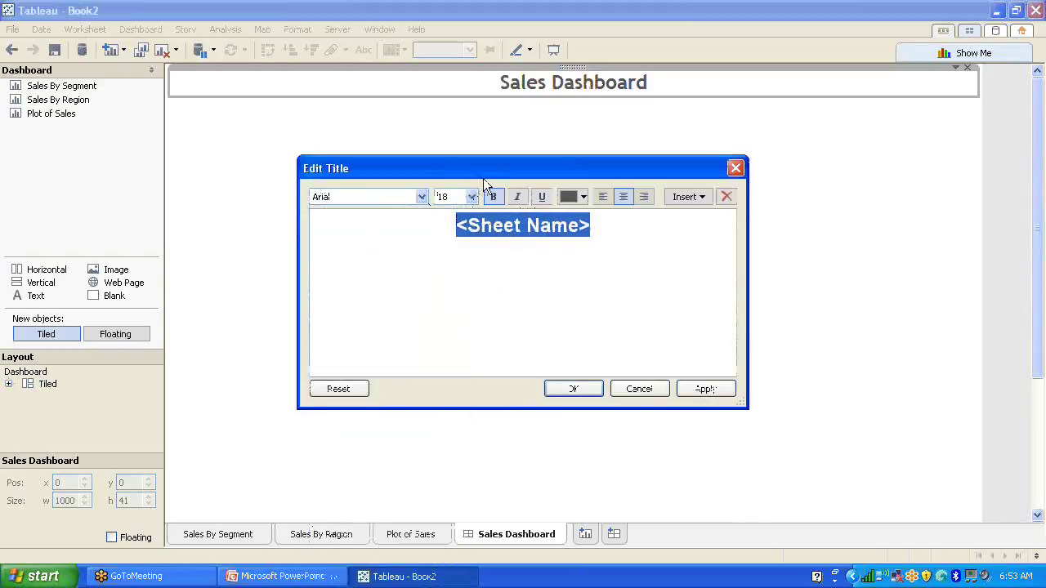
pyautogui.click(471, 197)
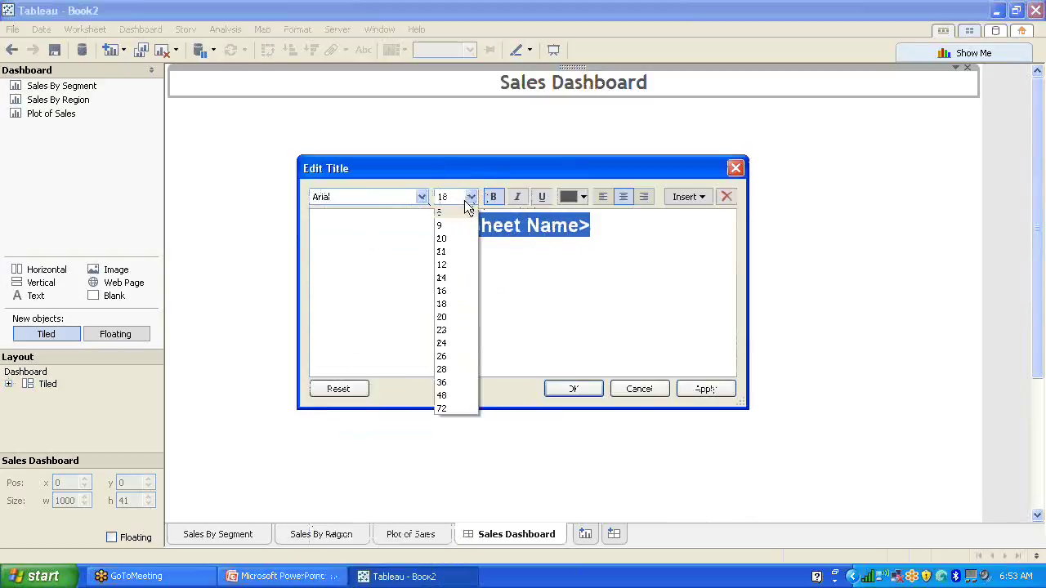
pyautogui.click(449, 264)
pyautogui.click(585, 197)
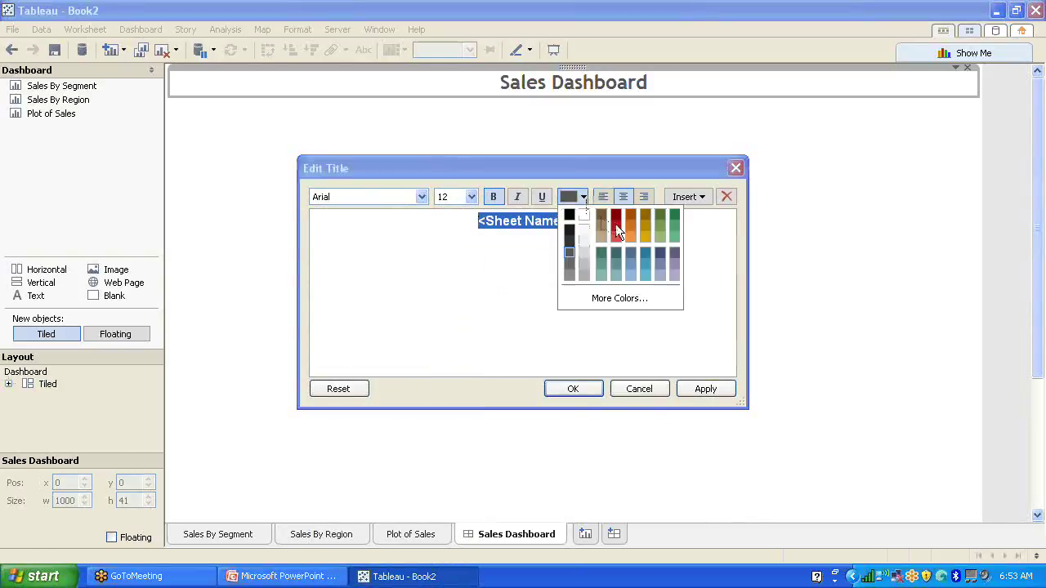
pyautogui.click(635, 225)
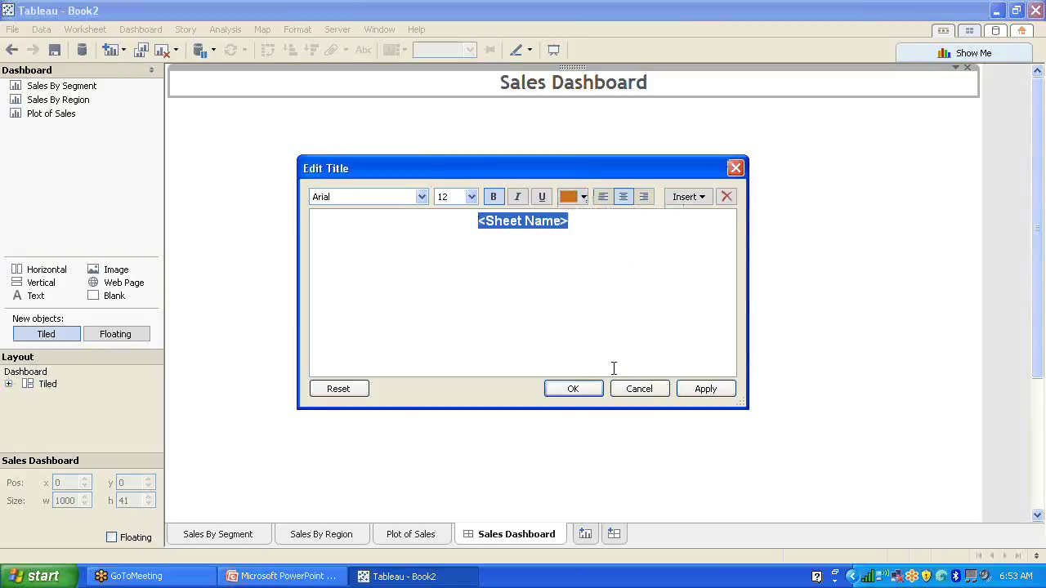
pyautogui.click(693, 386)
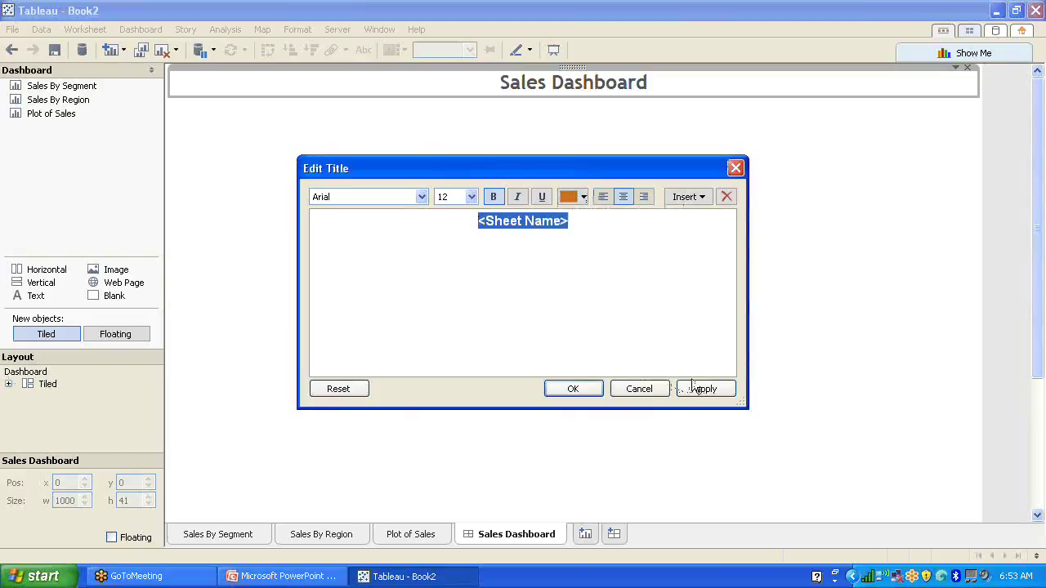
pyautogui.click(580, 392)
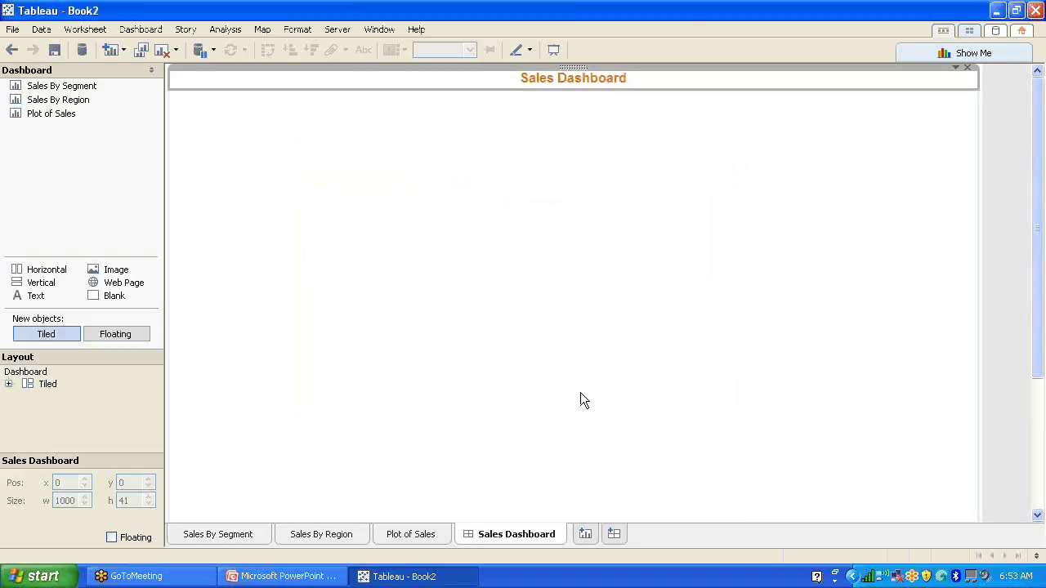
# Step: Enlarge the Sales Dashboard's title area to a height of about 78 pixels
pyautogui.click(544, 144)
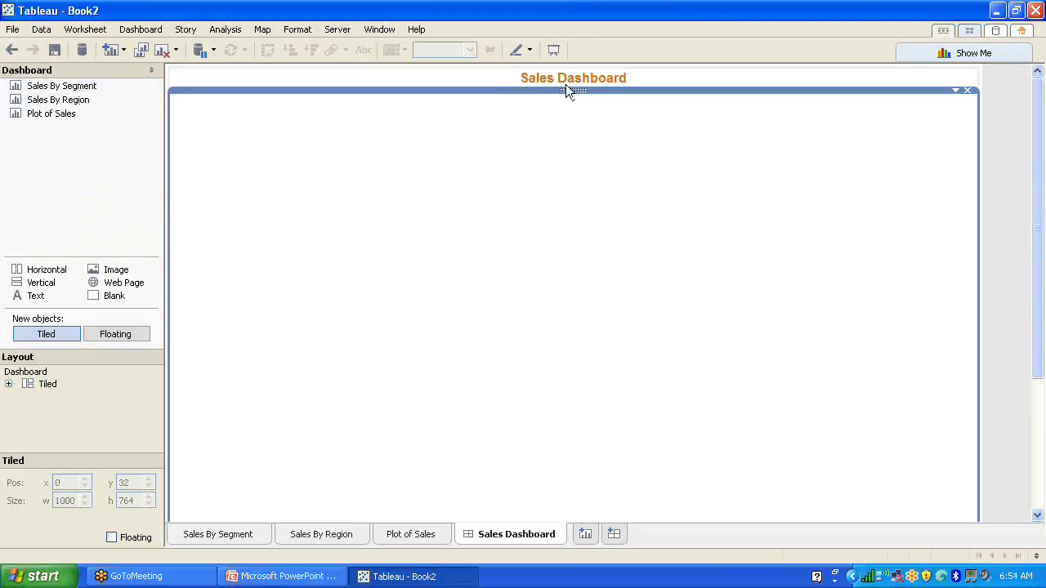
pyautogui.moveTo(555, 90); pyautogui.dragTo(552, 126)
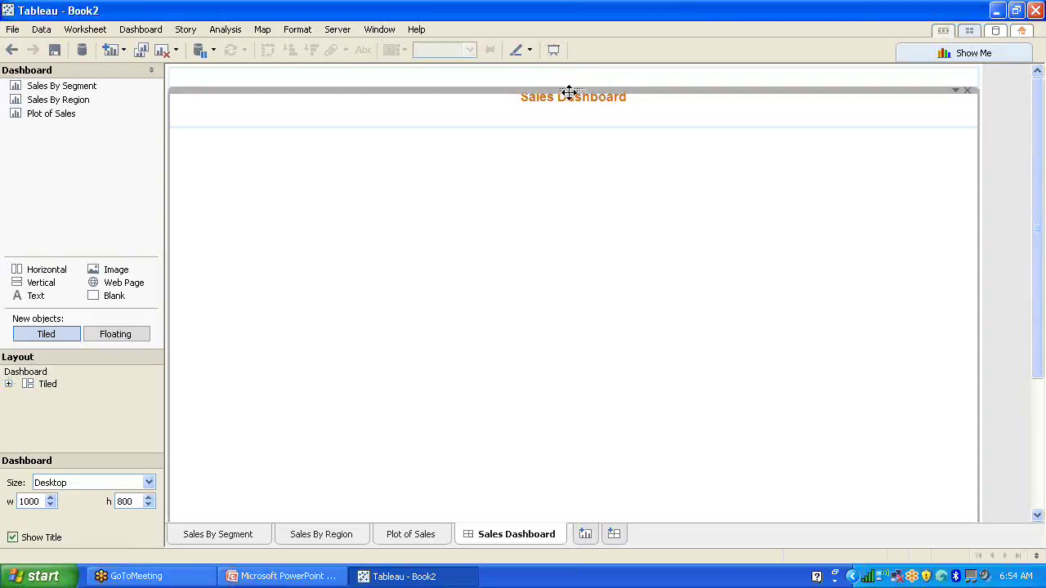
pyautogui.click(546, 209)
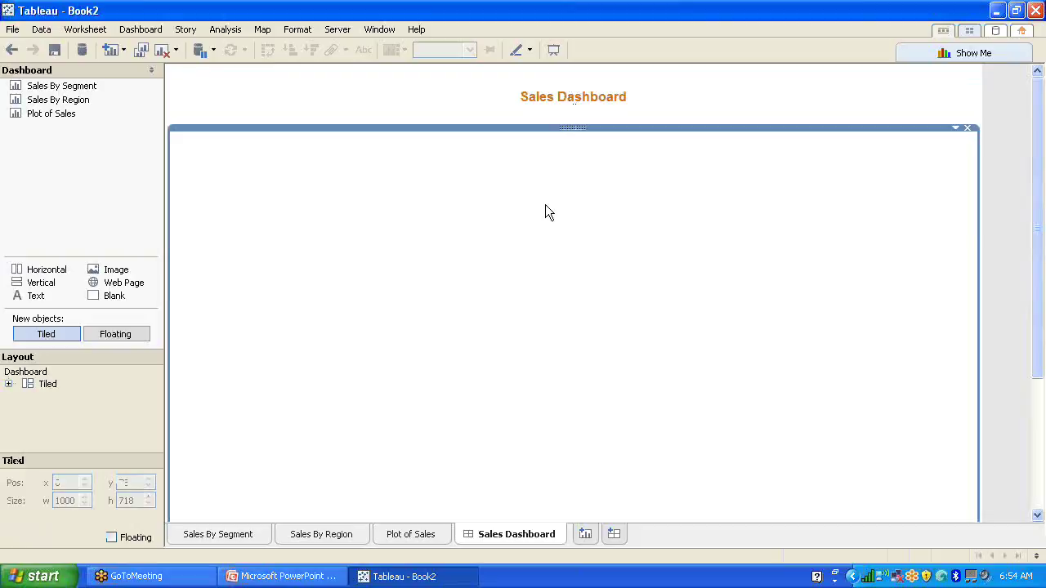
pyautogui.click(661, 87)
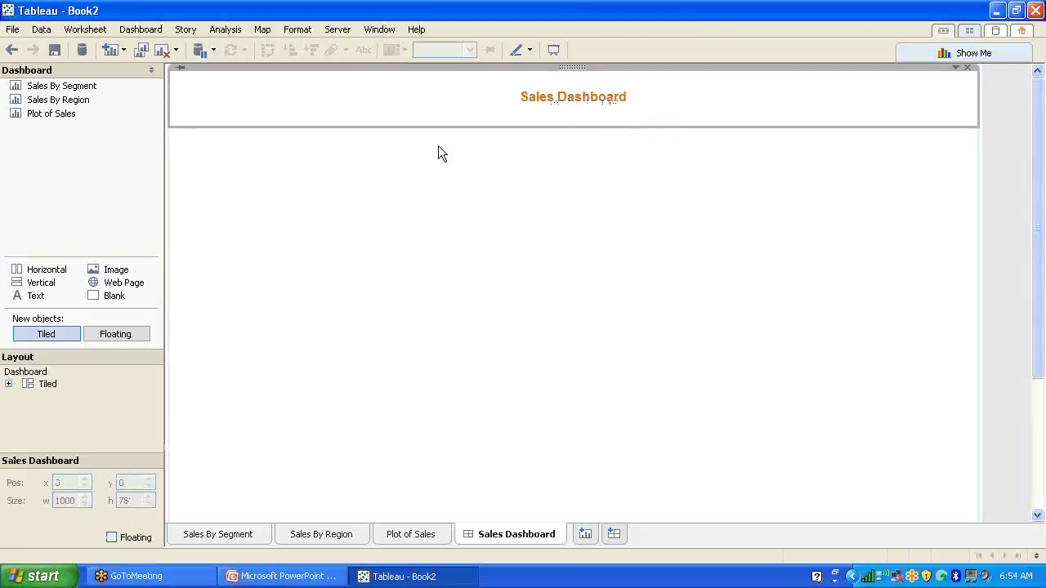
pyautogui.moveTo(109, 296); pyautogui.dragTo(204, 474)
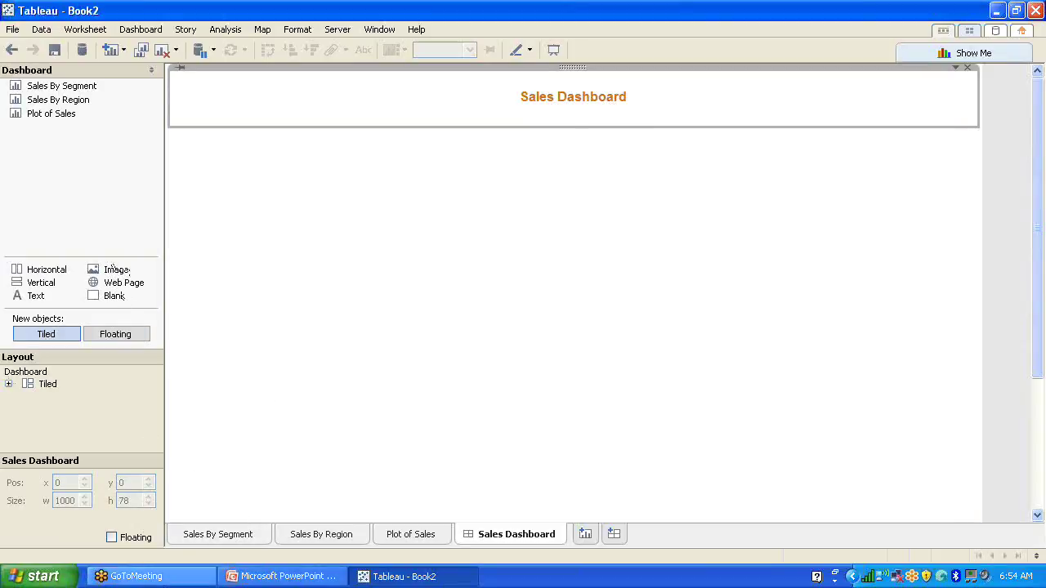
pyautogui.click(59, 578)
pyautogui.click(686, 277)
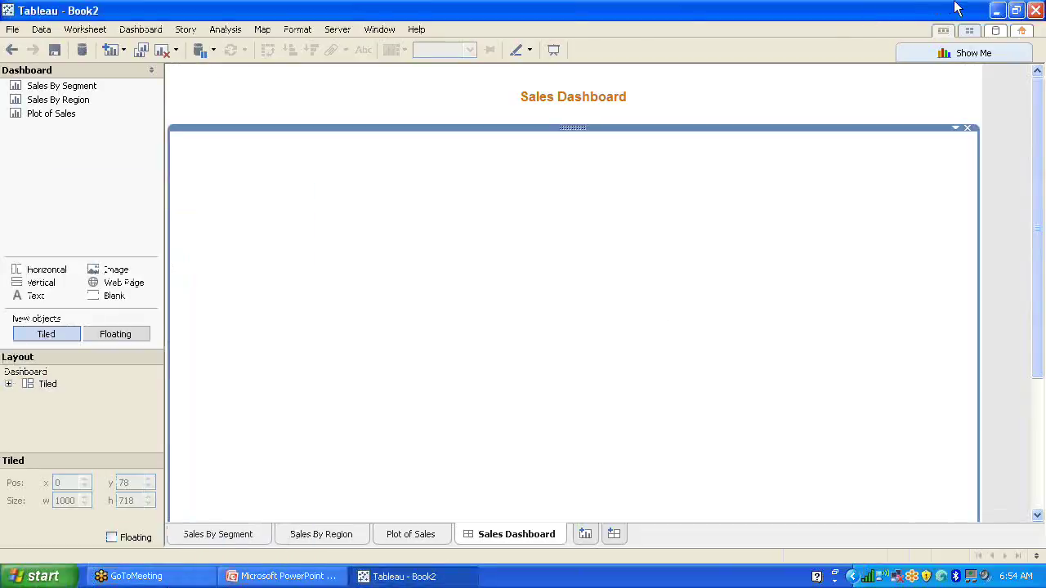
# Step: Minimize the workbook window and look through the desktop for a file whose name starts with ITA
pyautogui.click(995, 10)
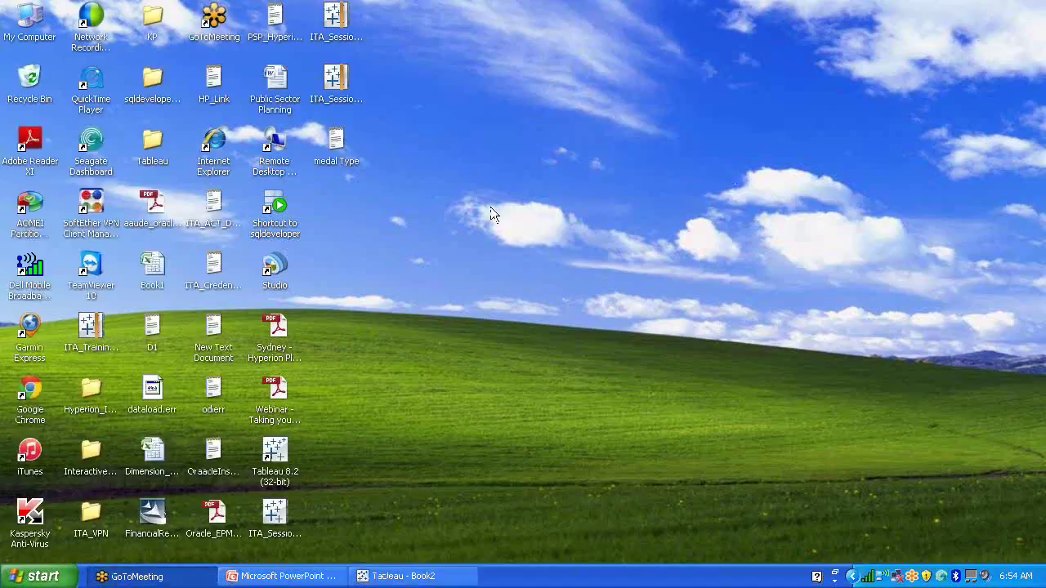
pyautogui.write('ita_v')
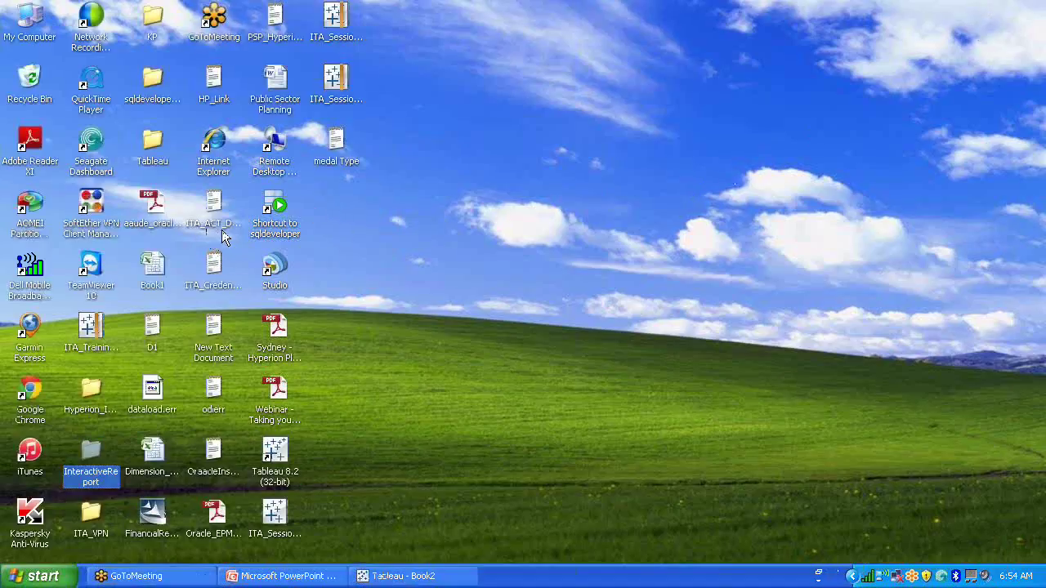
pyautogui.write('ita_s')
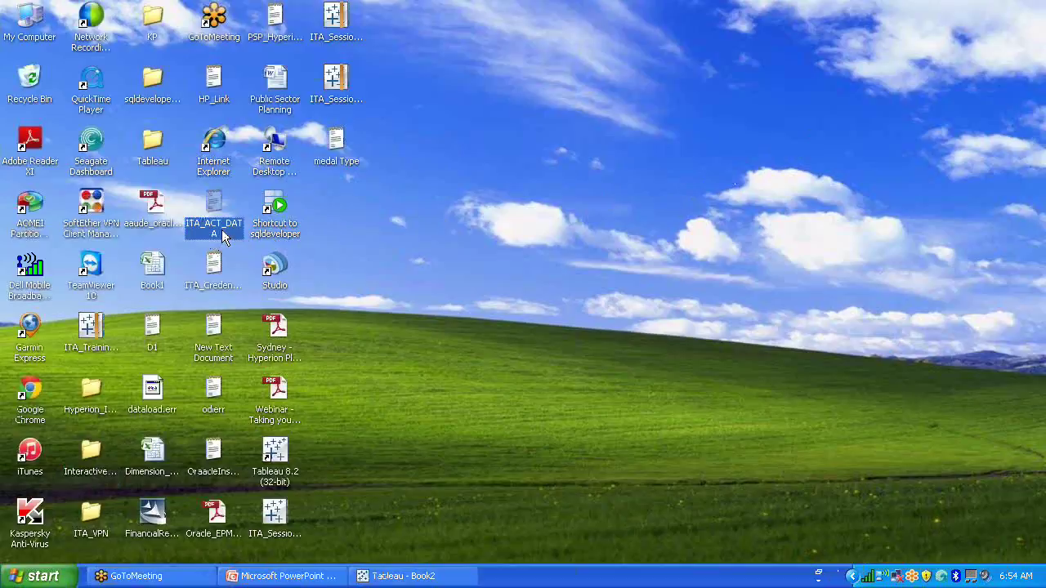
pyautogui.press('Down')
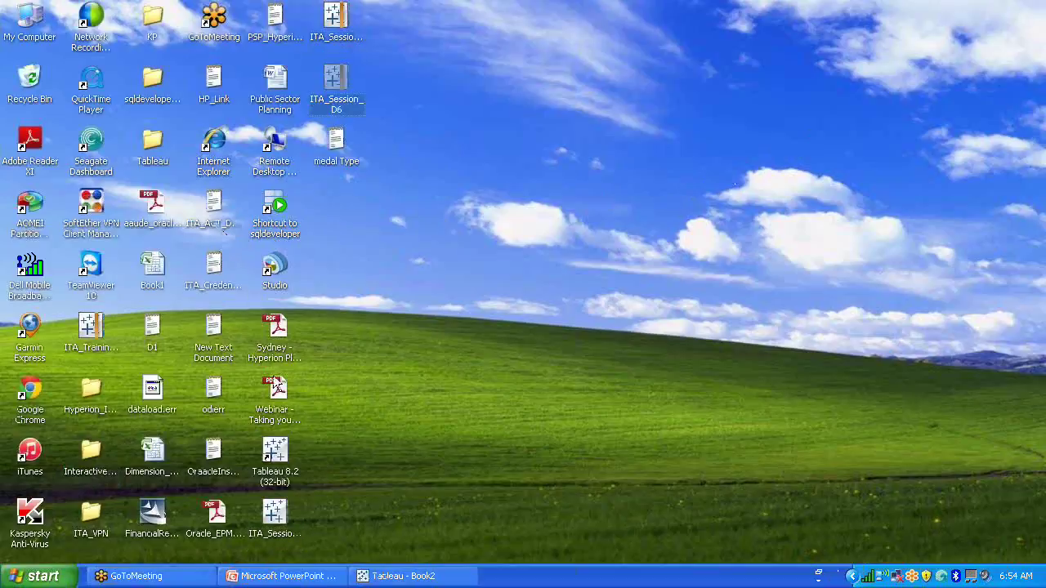
# Step: Switch to Google Chrome by launching it
pyautogui.click(45, 580)
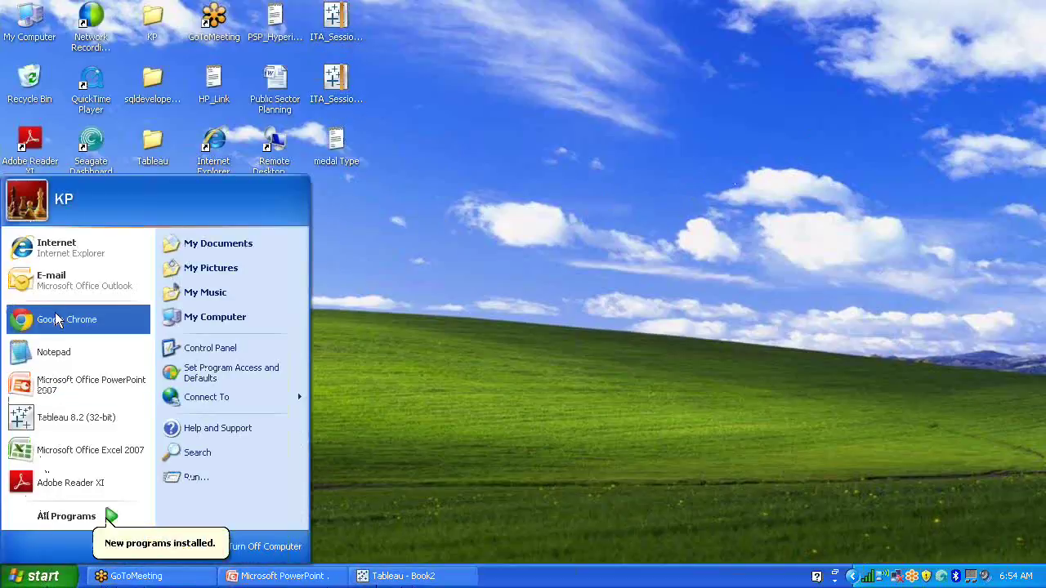
pyautogui.click(55, 312)
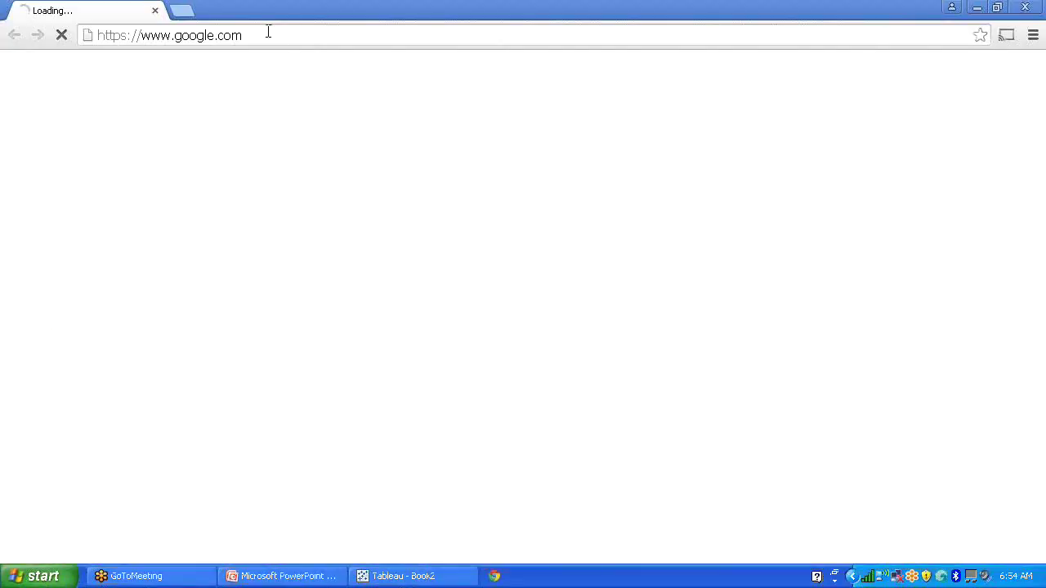
pyautogui.click(268, 33)
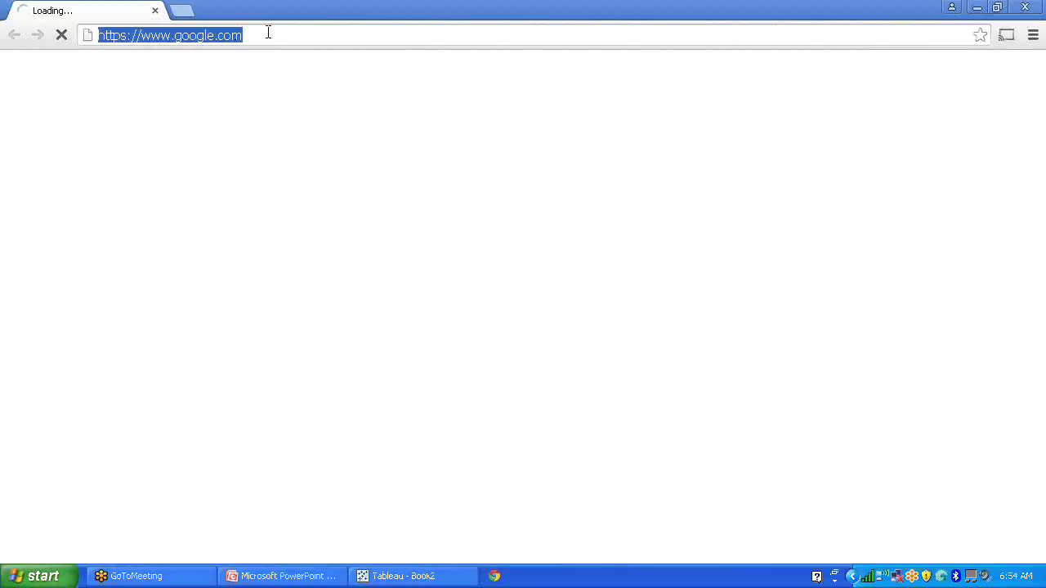
pyautogui.write('IT')
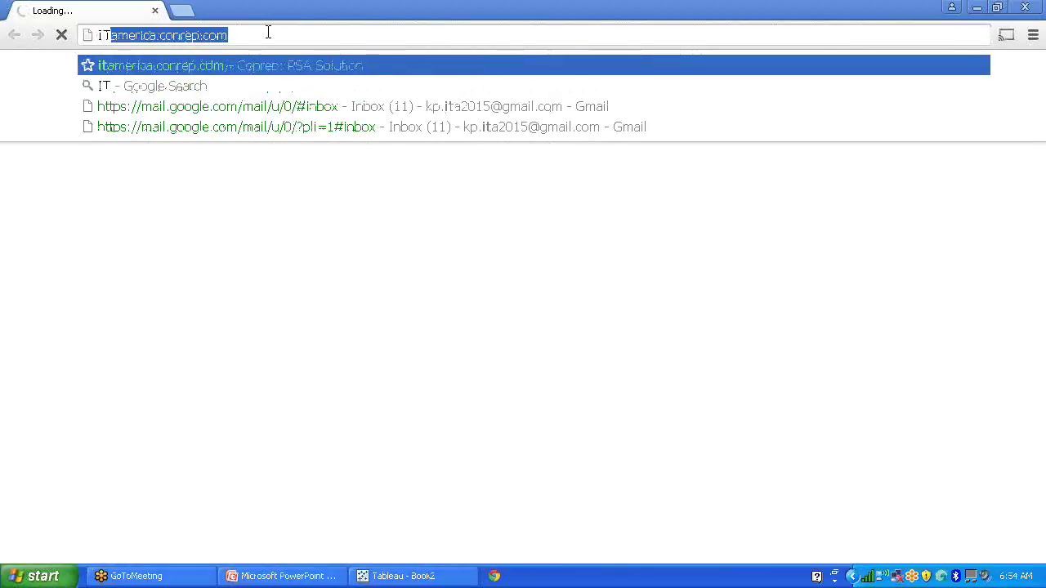
pyautogui.press('End')
pyautogui.press('BackSpace')
pyautogui.press('BackSpace')
pyautogui.press('BackSpace')
pyautogui.press('BackSpace')
pyautogui.press('BackSpace')
pyautogui.press('BackSpace')
pyautogui.press('BackSpace')
pyautogui.press('BackSpace')
pyautogui.press('BackSpace')
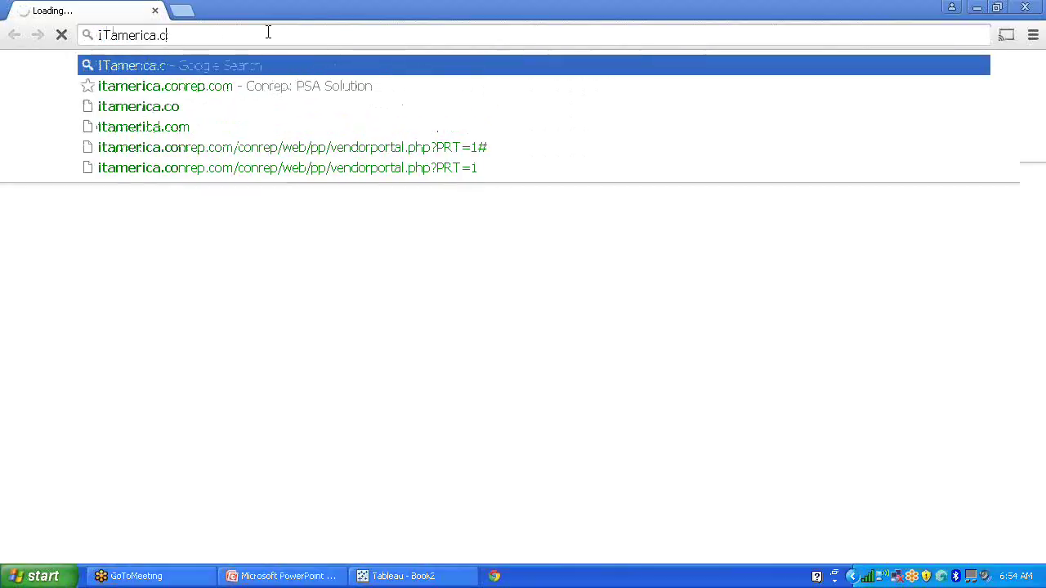
pyautogui.press('BackSpace')
pyautogui.press('BackSpace')
pyautogui.write('.com')
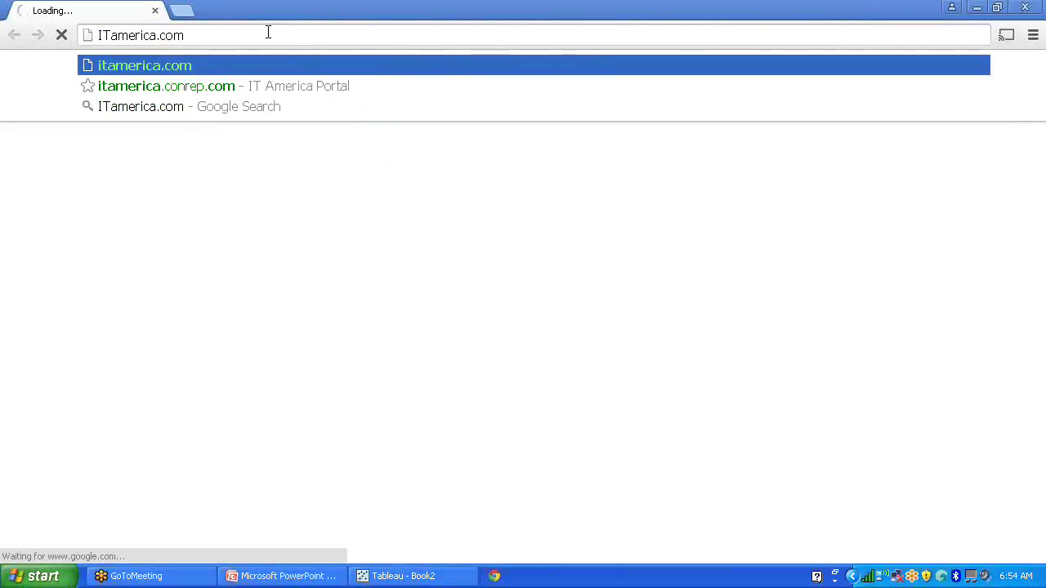
pyautogui.press('BackSpace')
pyautogui.press('BackSpace')
pyautogui.press('BackSpace')
pyautogui.press('BackSpace')
pyautogui.press('BackSpace')
pyautogui.press('BackSpace')
pyautogui.press('BackSpace')
pyautogui.press('BackSpace')
pyautogui.press('BackSpace')
pyautogui.press('BackSpace')
pyautogui.press('BackSpace')
pyautogui.press('BackSpace')
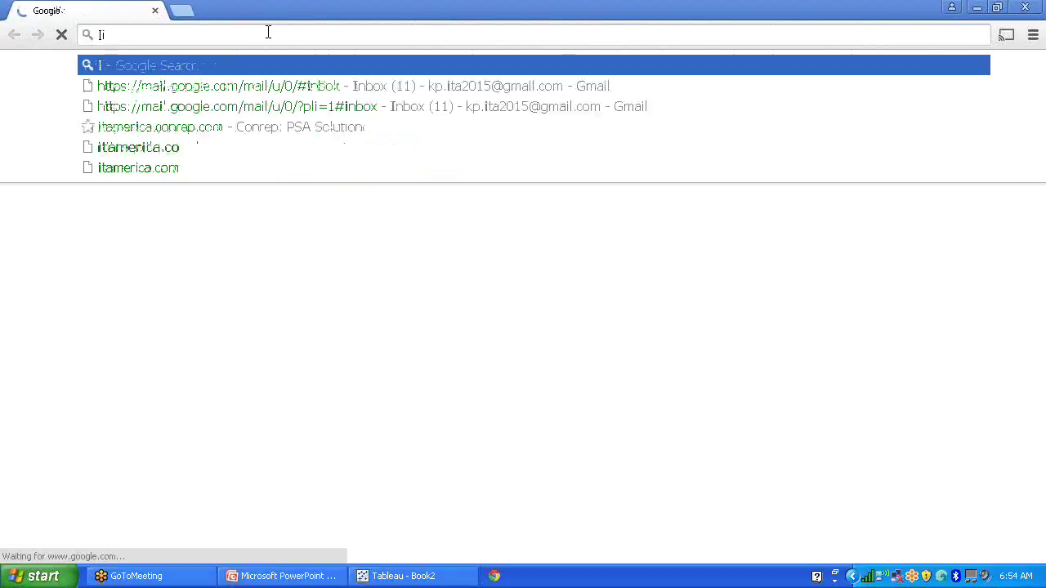
pyautogui.press('BackSpace')
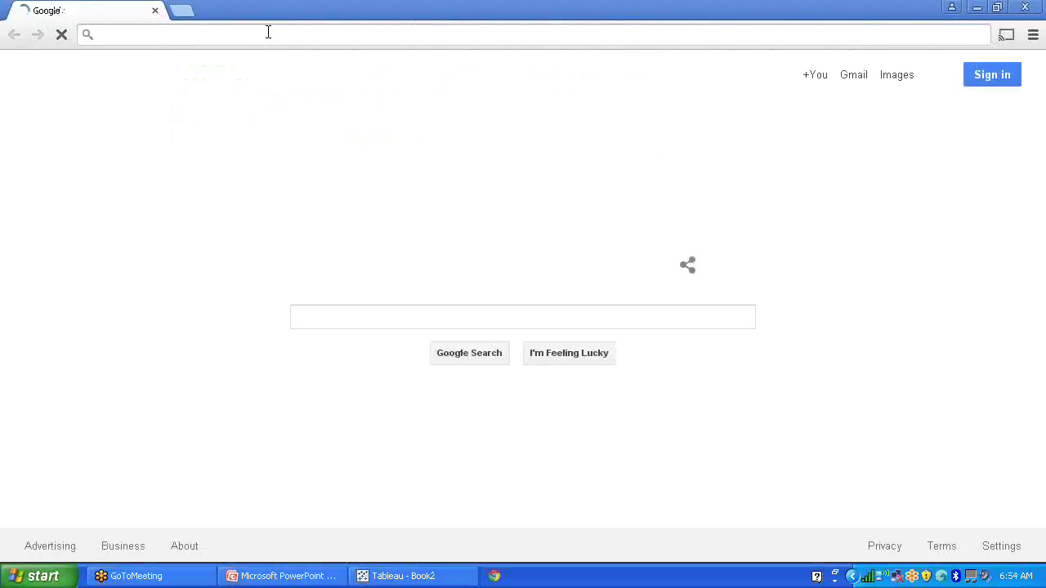
# Step: Load google.com and run a web search for "merica logo"
pyautogui.write('google.com')
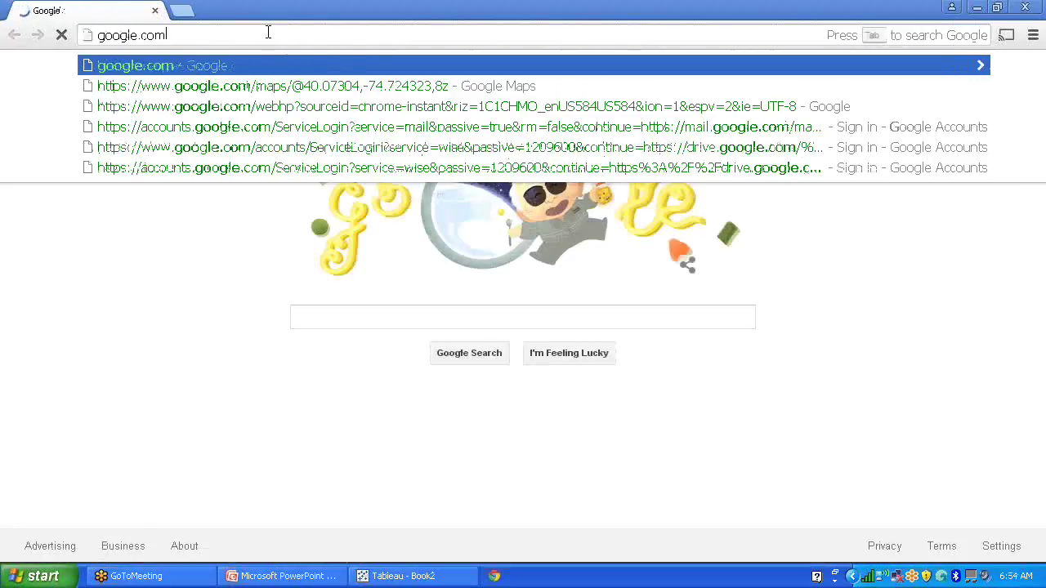
pyautogui.press('Return')
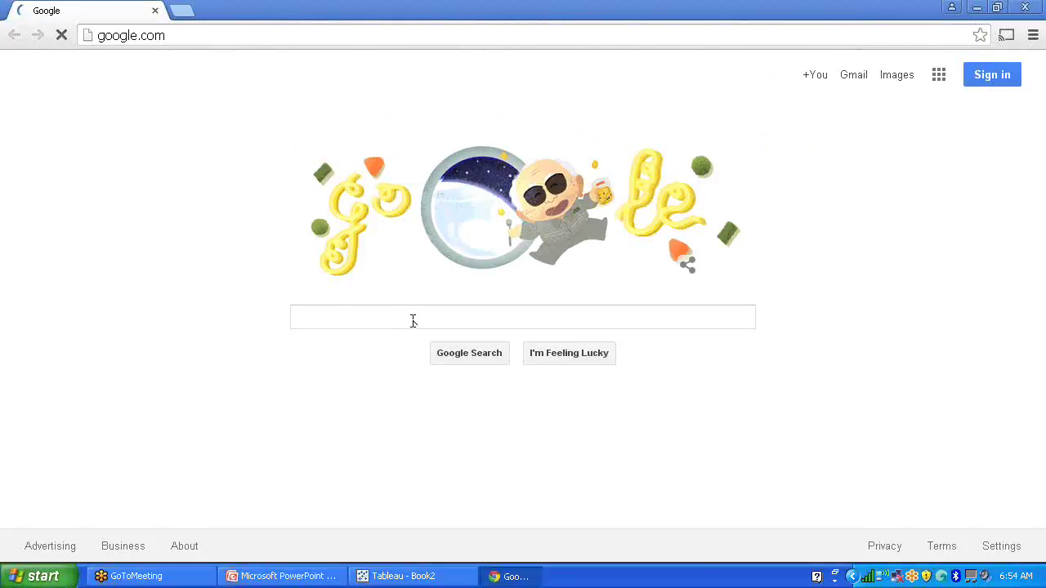
pyautogui.click(413, 321)
pyautogui.write('merica logo')
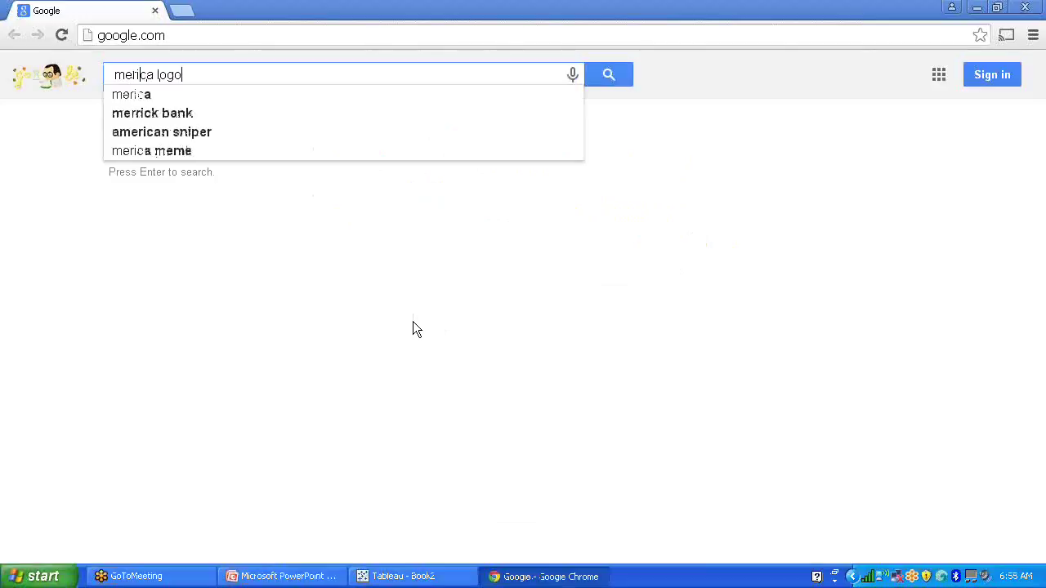
pyautogui.press('Return')
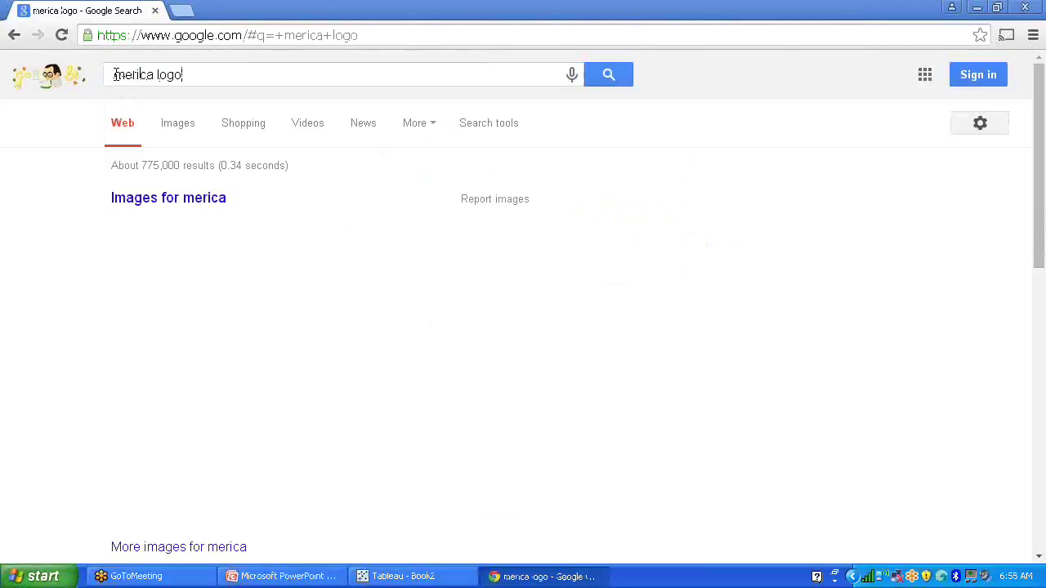
# Step: Correct the search to "itamerica logo" and open the 228 × 57 IT America Inc logo from the image results
pyautogui.doubleClick(131, 74)
pyautogui.press('Left')
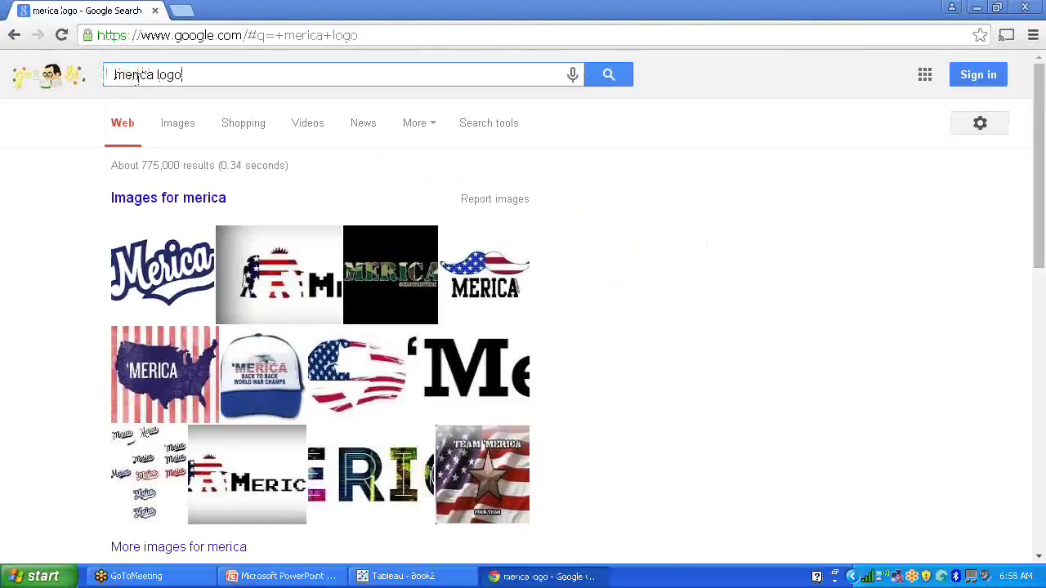
pyautogui.write('a')
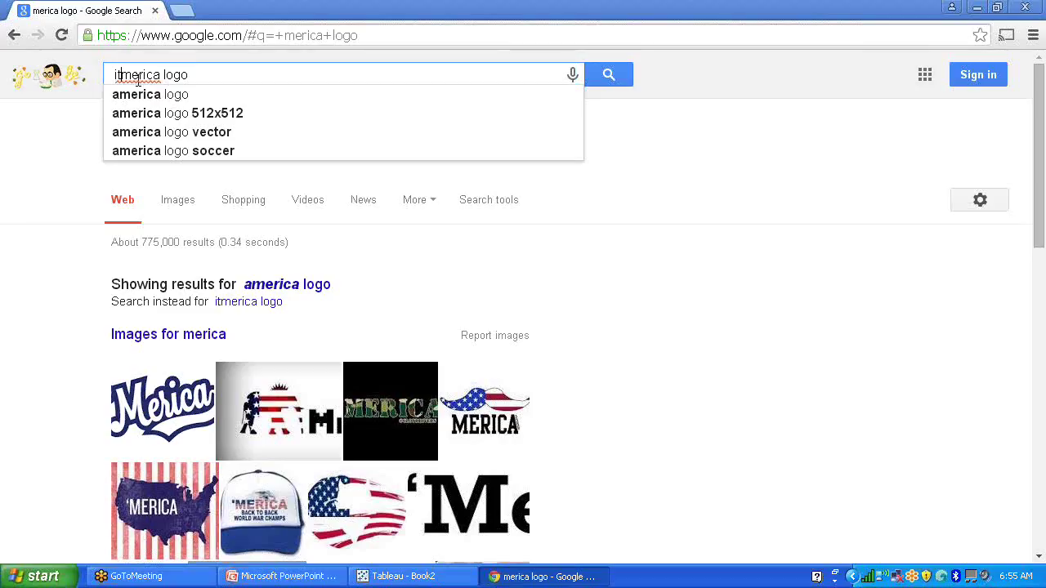
pyautogui.write('a')
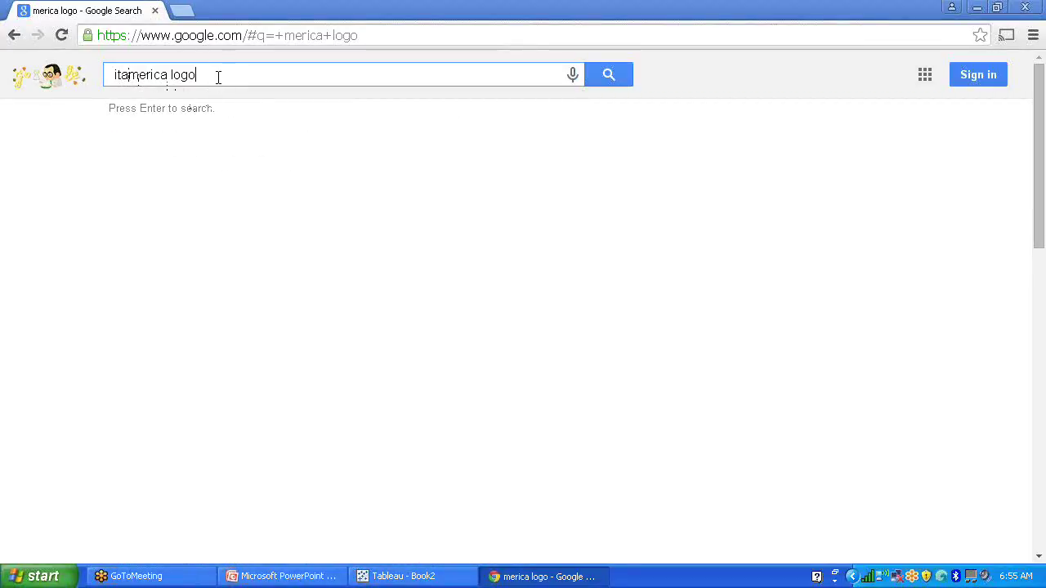
pyautogui.press('Return')
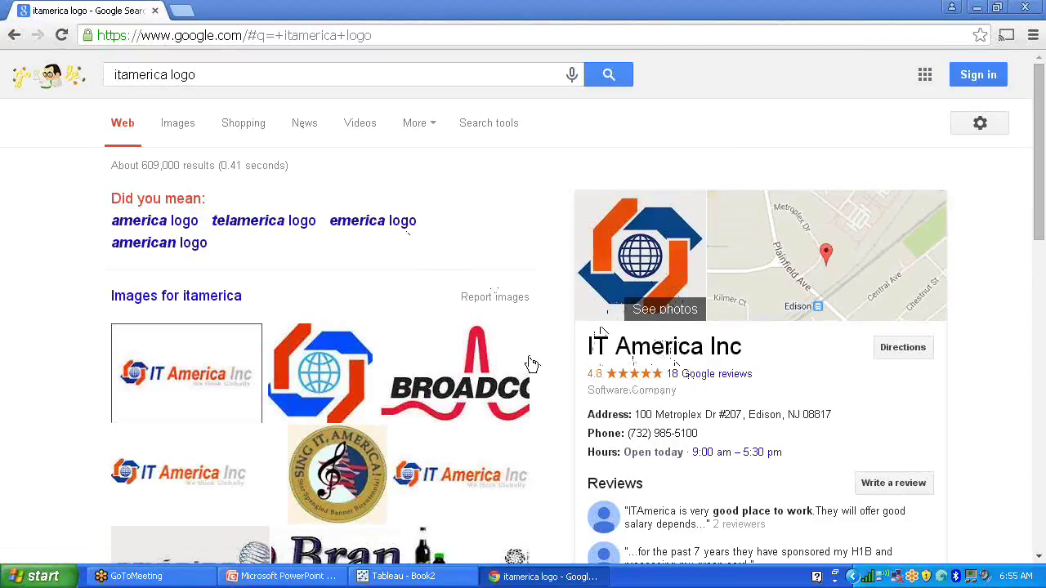
pyautogui.click(180, 124)
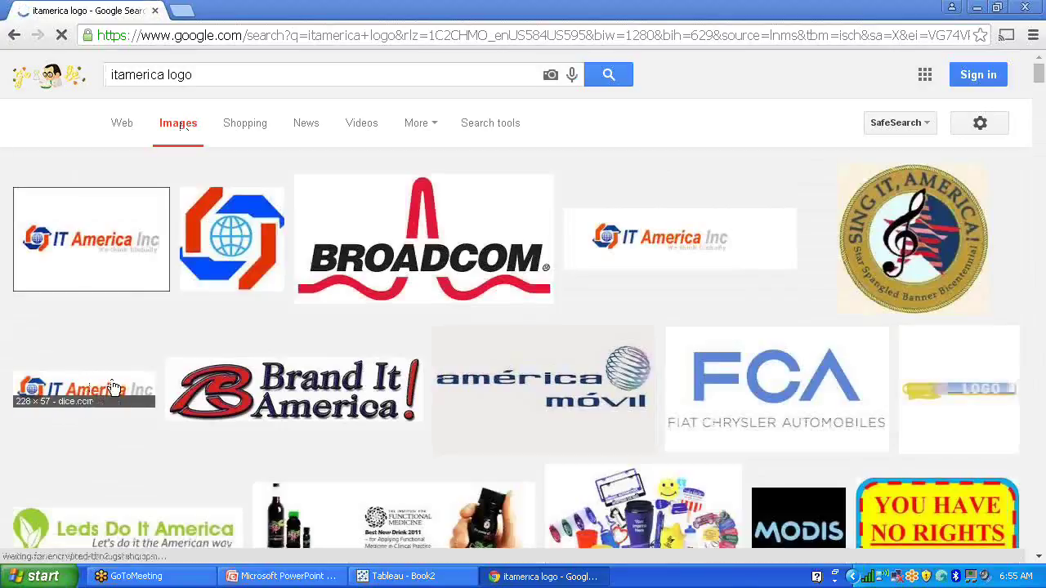
pyautogui.click(113, 387)
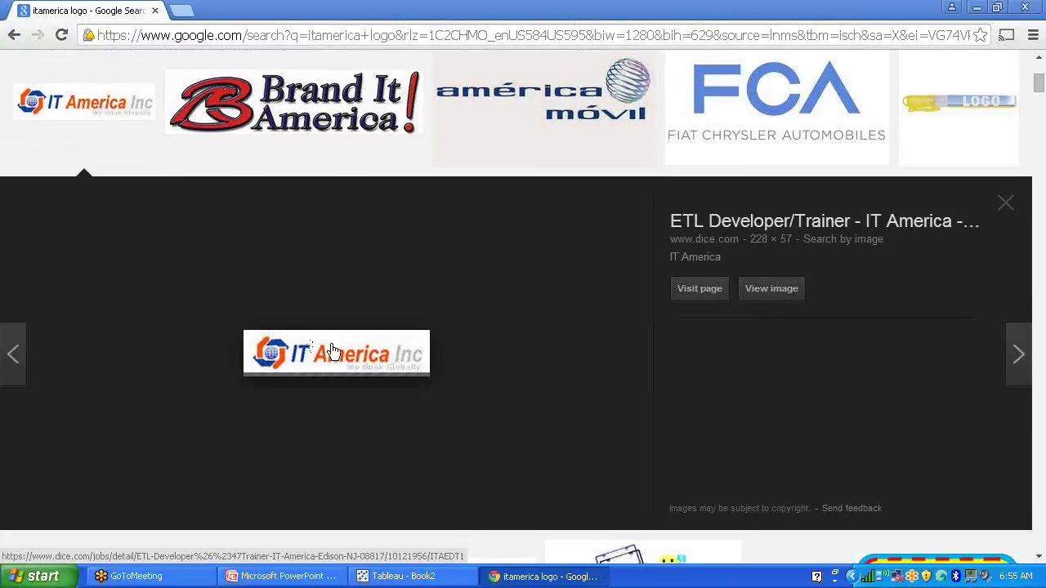
# Step: Save the previewed IT America Inc logo to the Desktop as a GIF image named ITALogo
pyautogui.rightClick(333, 351)
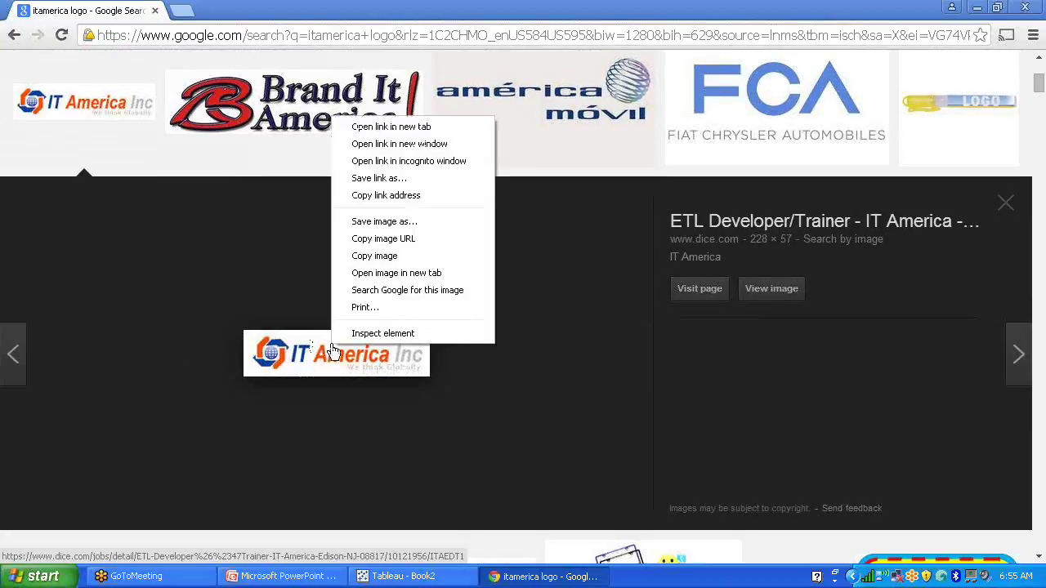
pyautogui.click(388, 223)
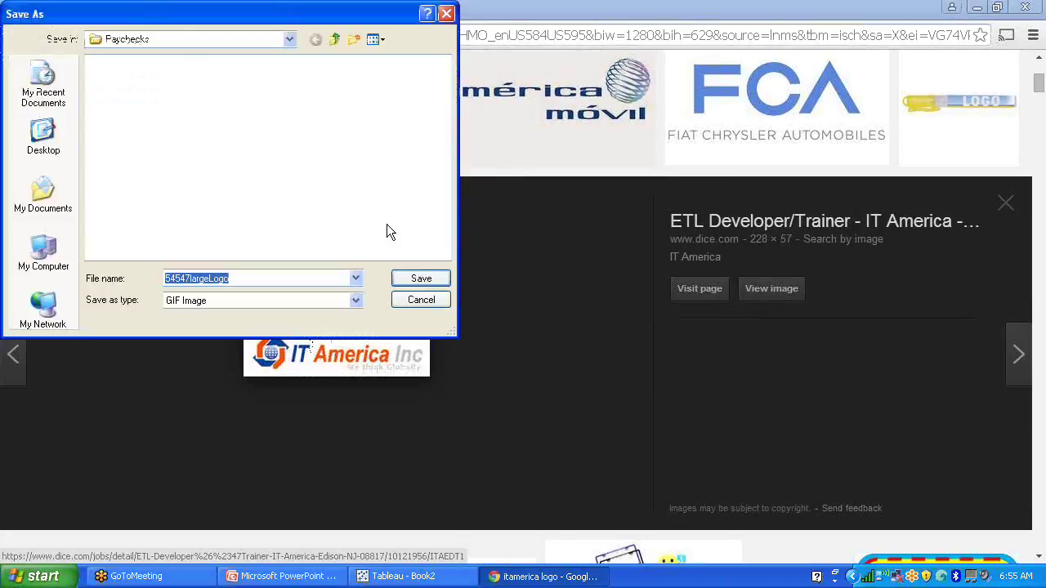
pyautogui.click(43, 129)
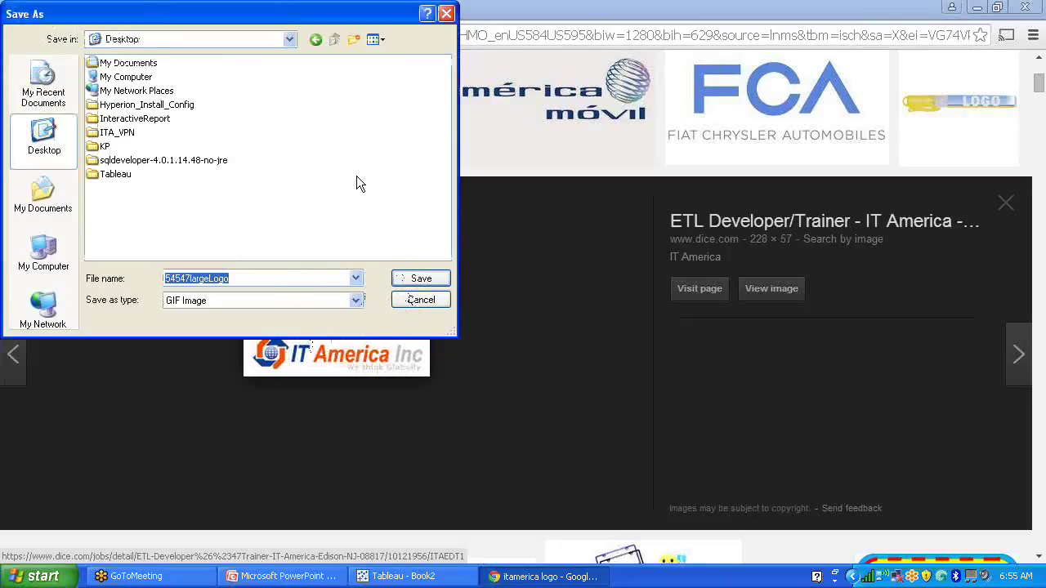
pyautogui.write('ITALo')
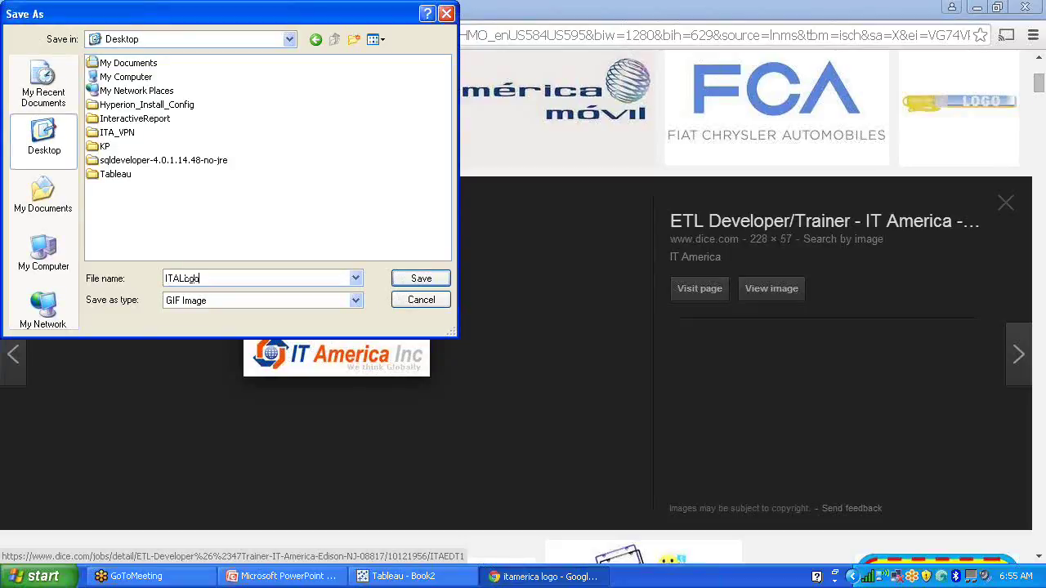
pyautogui.write('go')
pyautogui.click(421, 278)
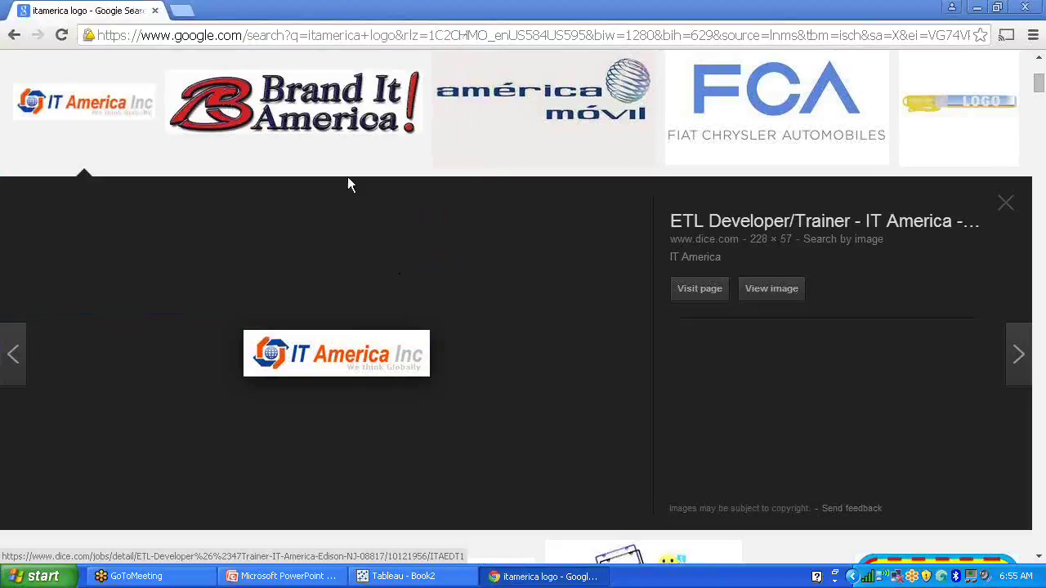
# Step: Exit Chrome despite the download in progress and refresh the desktop
pyautogui.click(1028, 8)
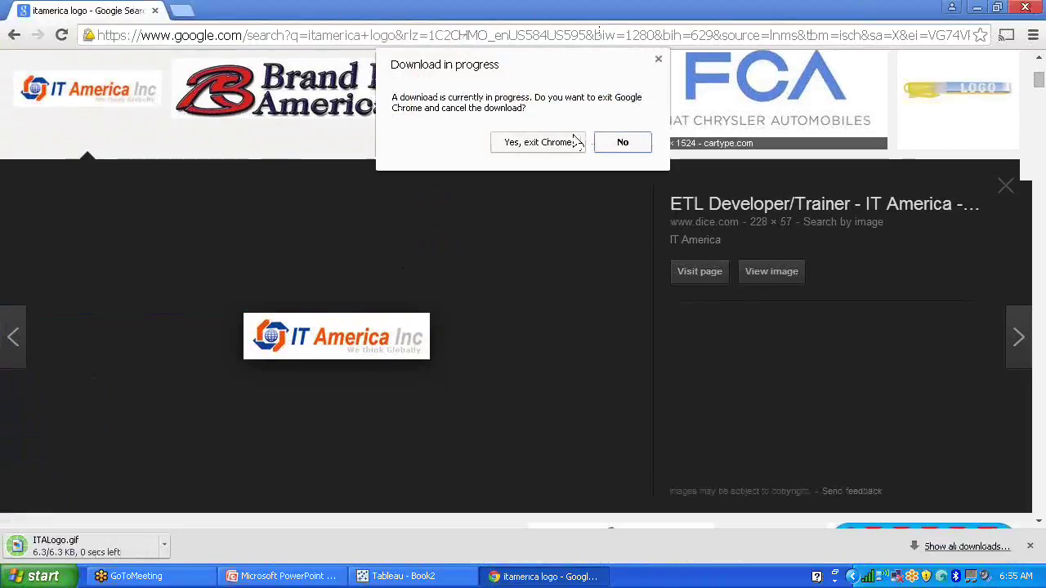
pyautogui.click(560, 143)
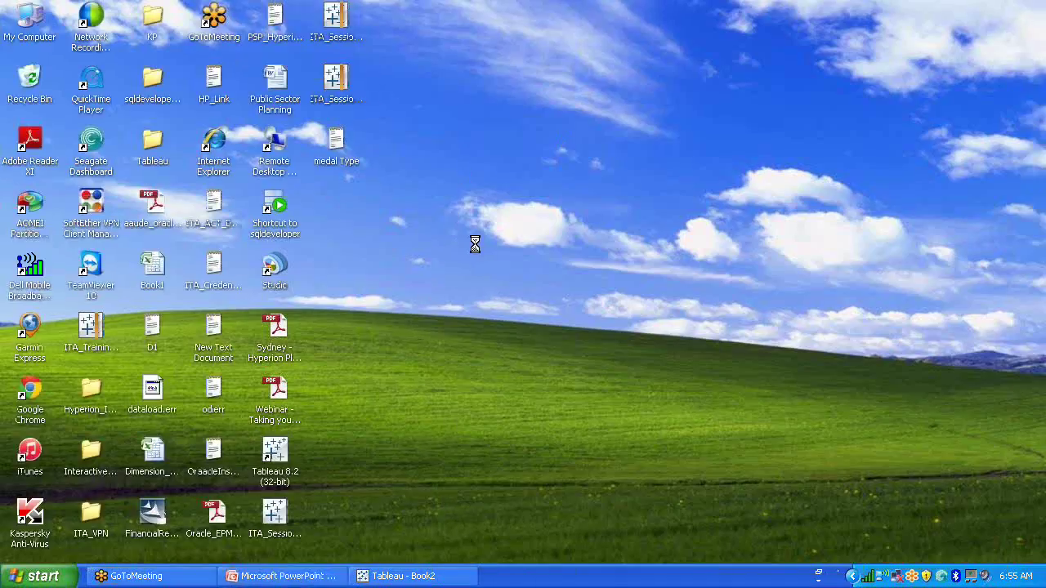
pyautogui.rightClick(451, 216)
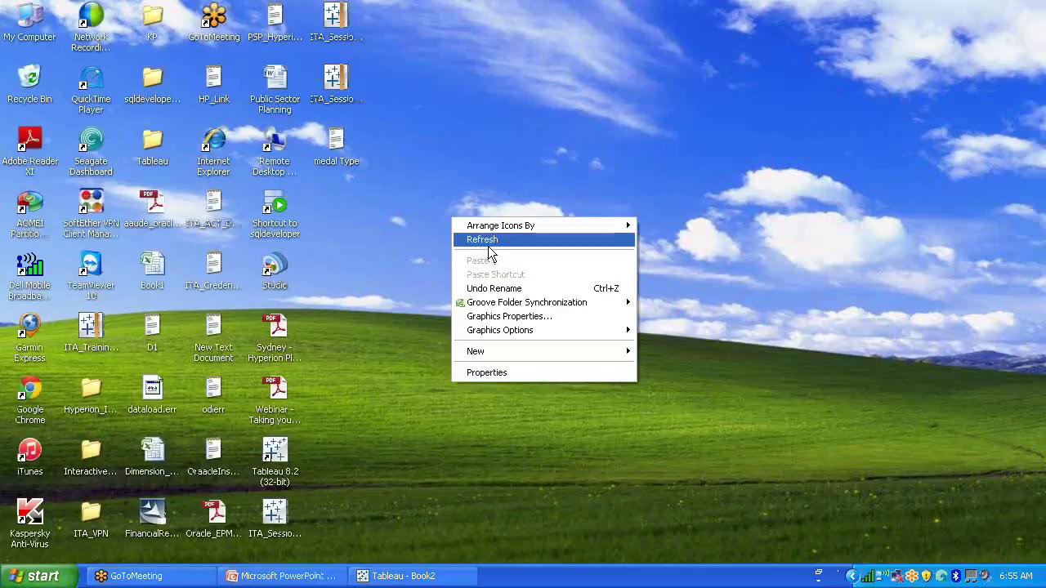
pyautogui.click(478, 237)
# Step: Look through the desktop items starting with I for the ITALogo file, and refresh the desktop again
pyautogui.press('i')
pyautogui.press('i')
pyautogui.press('i')
pyautogui.press('i')
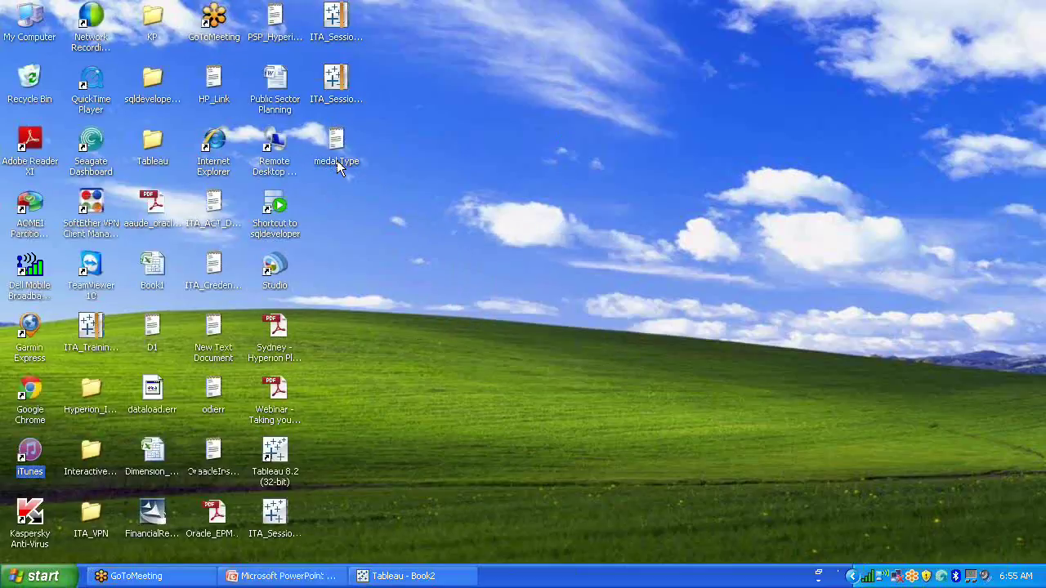
pyautogui.press('i')
pyautogui.press('i')
pyautogui.press('i')
pyautogui.press('i')
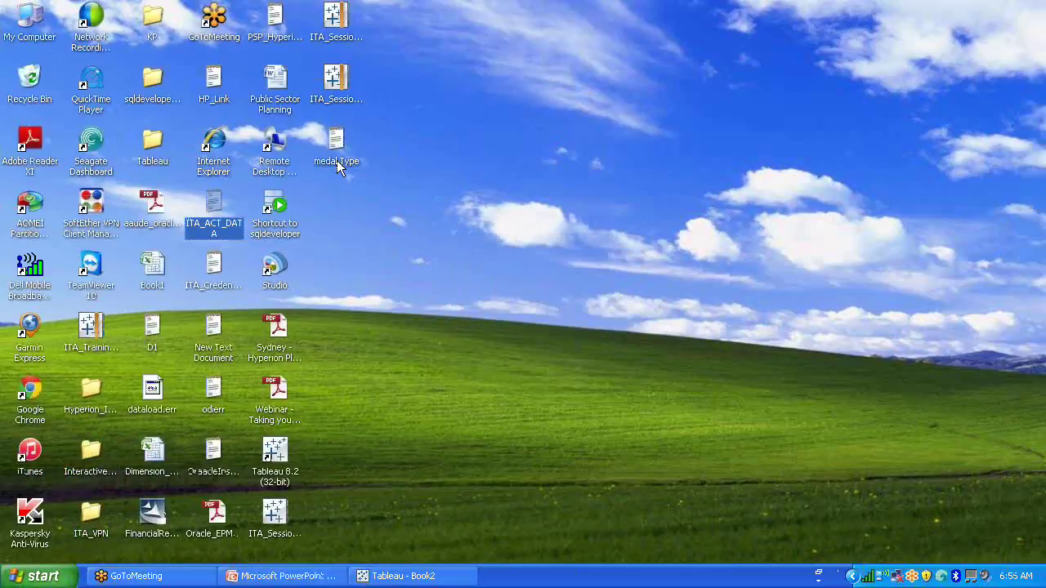
pyautogui.press('i')
pyautogui.press('i')
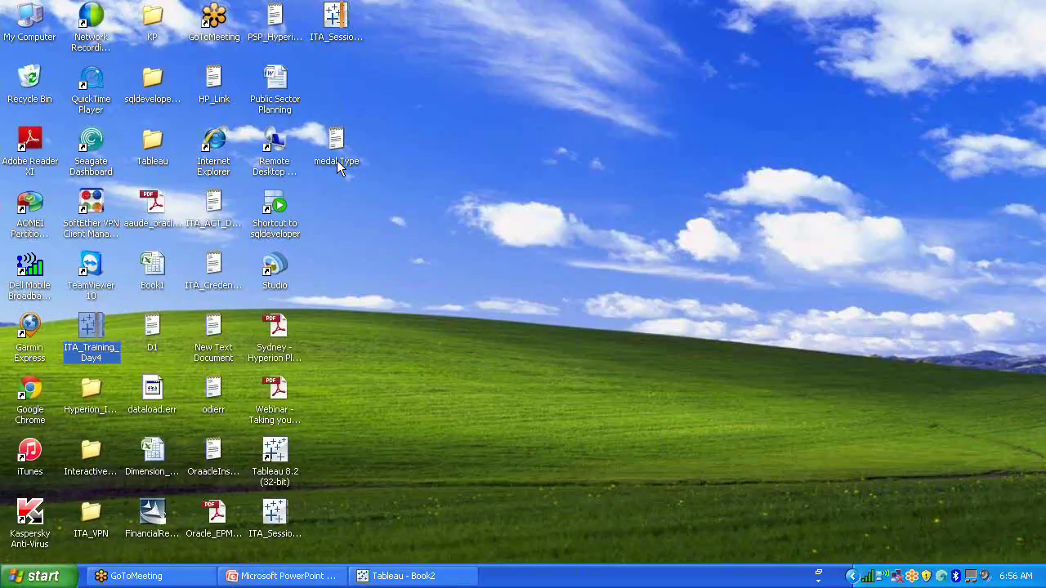
pyautogui.press('i')
pyautogui.press('i')
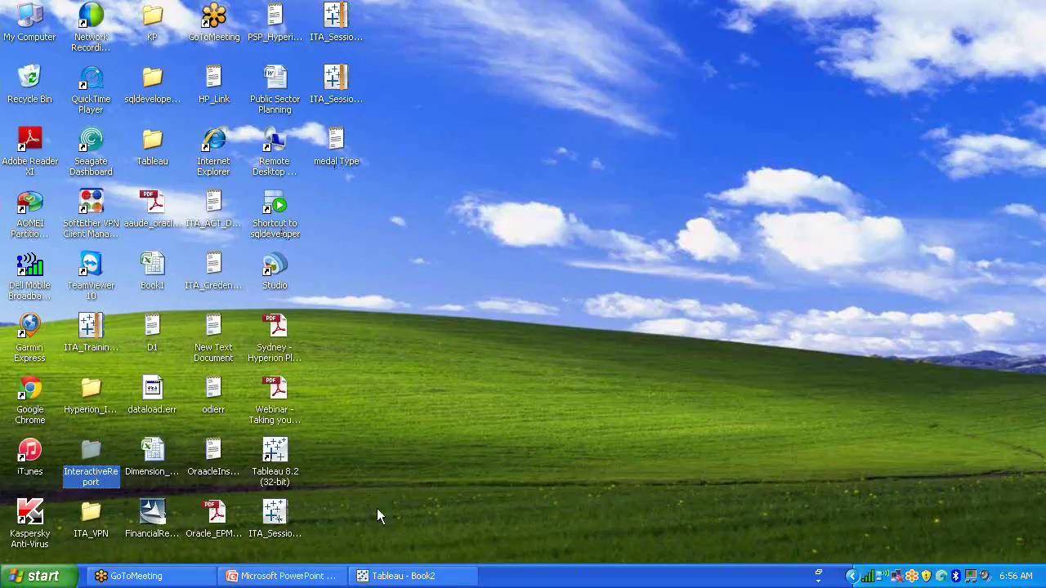
pyautogui.rightClick(430, 338)
pyautogui.click(455, 359)
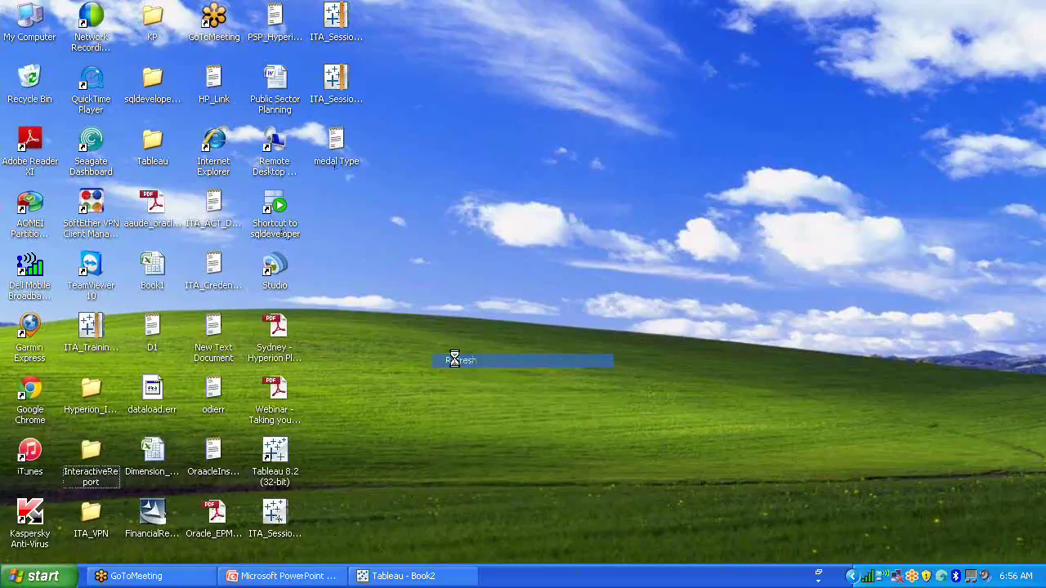
# Step: Look through My Documents and its Downloads folder for the saved ITALogo file, and close the window
pyautogui.click(42, 580)
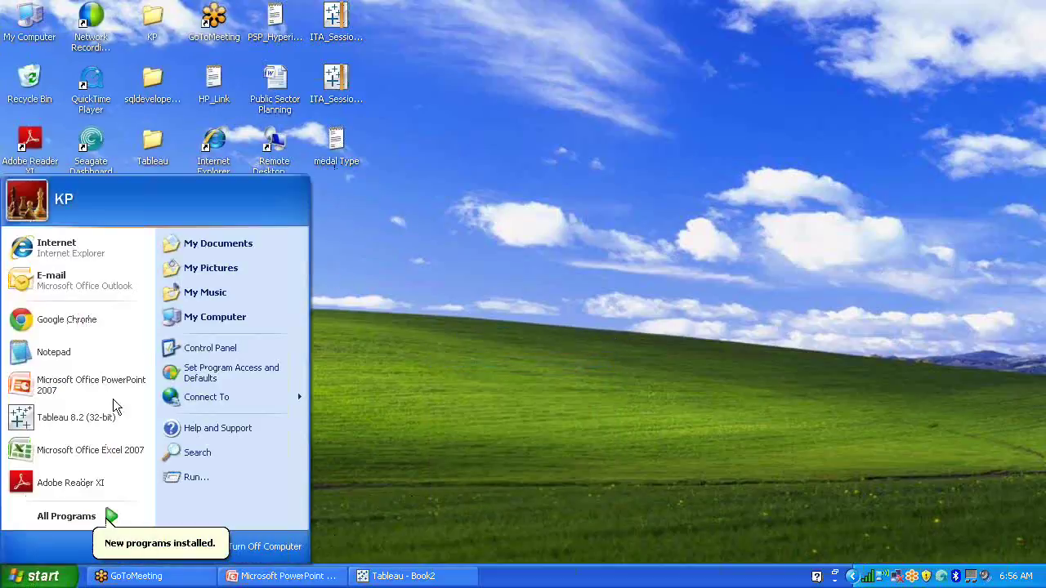
pyautogui.moveTo(216, 317); pyautogui.dragTo(220, 323)
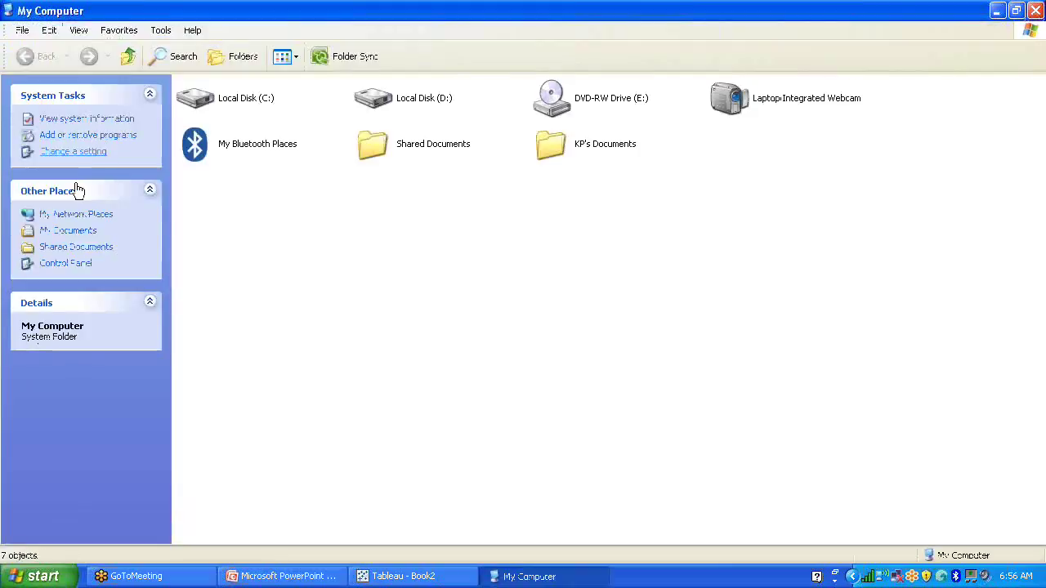
pyautogui.click(74, 231)
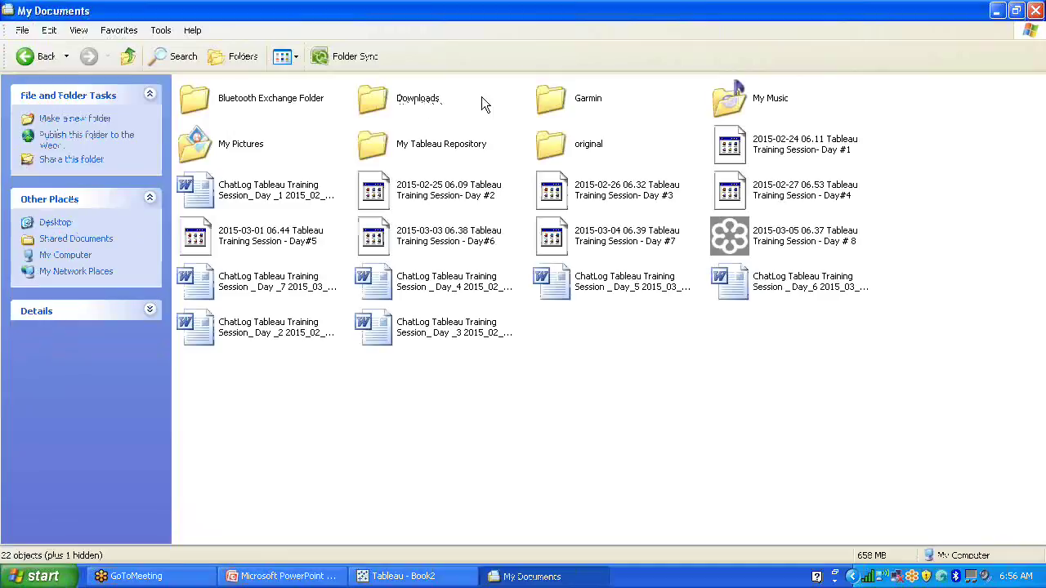
pyautogui.doubleClick(394, 97)
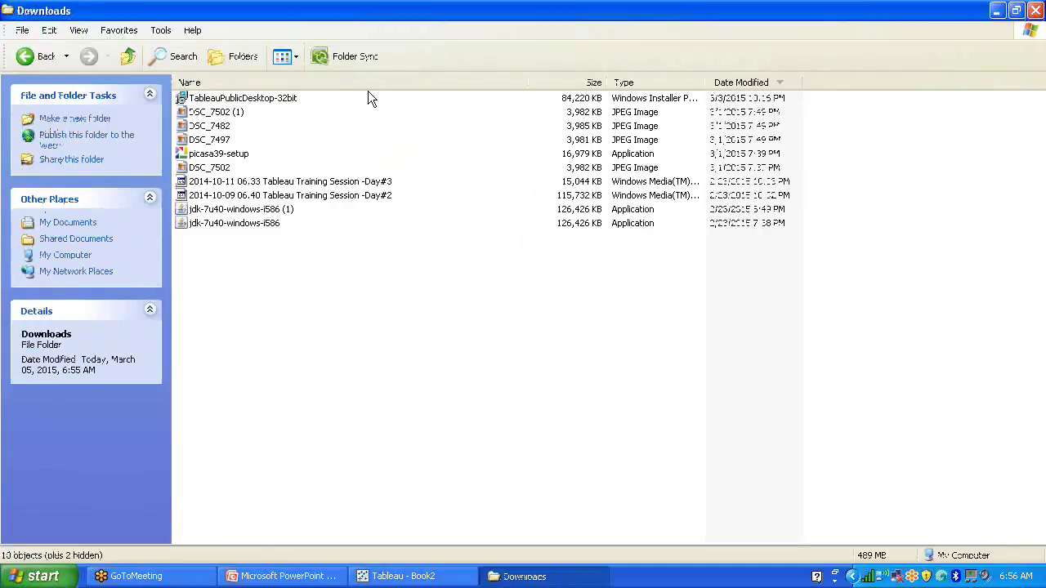
pyautogui.click(36, 58)
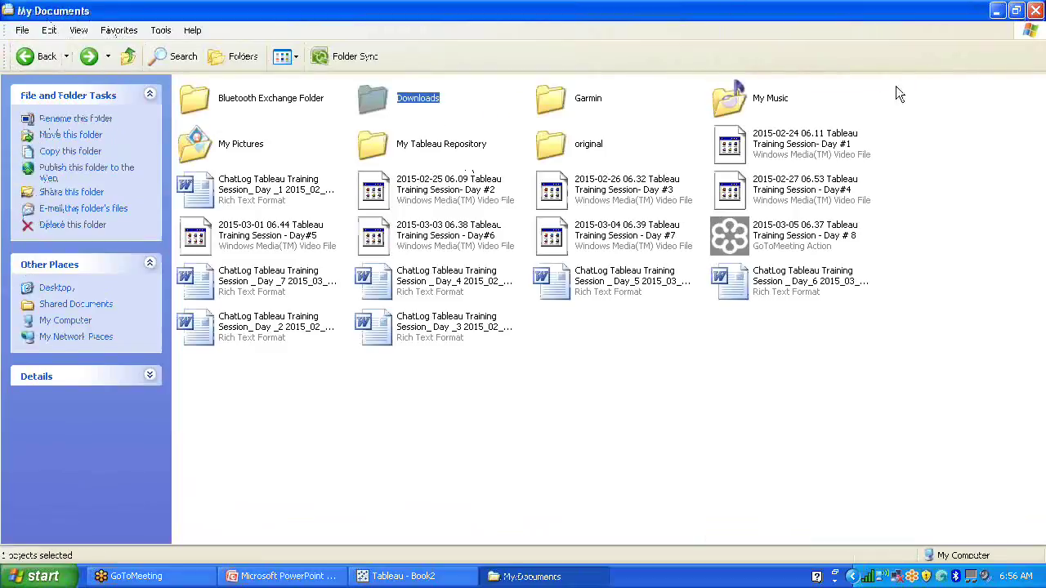
pyautogui.click(1035, 10)
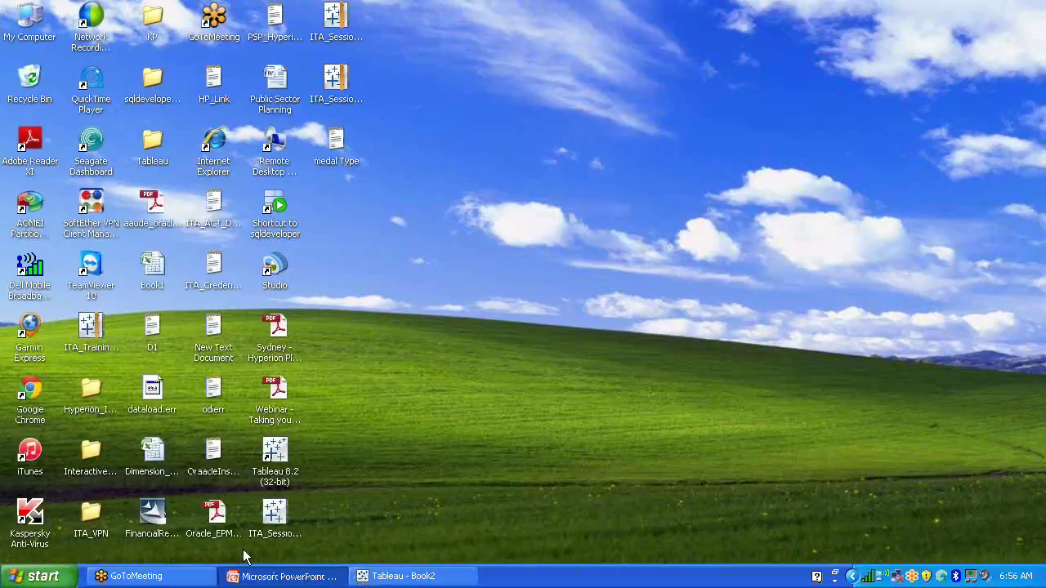
pyautogui.click(404, 577)
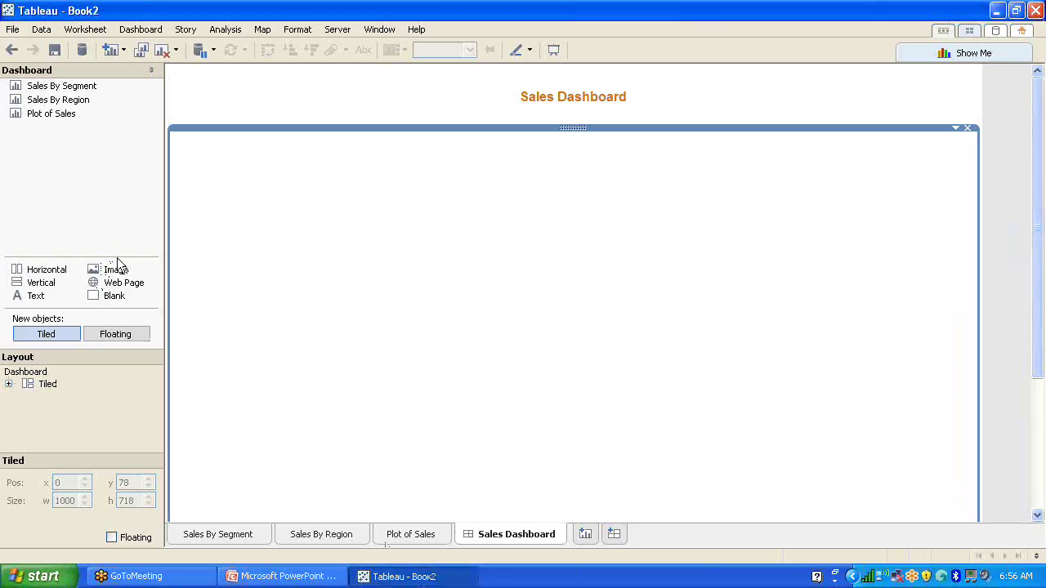
pyautogui.moveTo(114, 272); pyautogui.dragTo(836, 92)
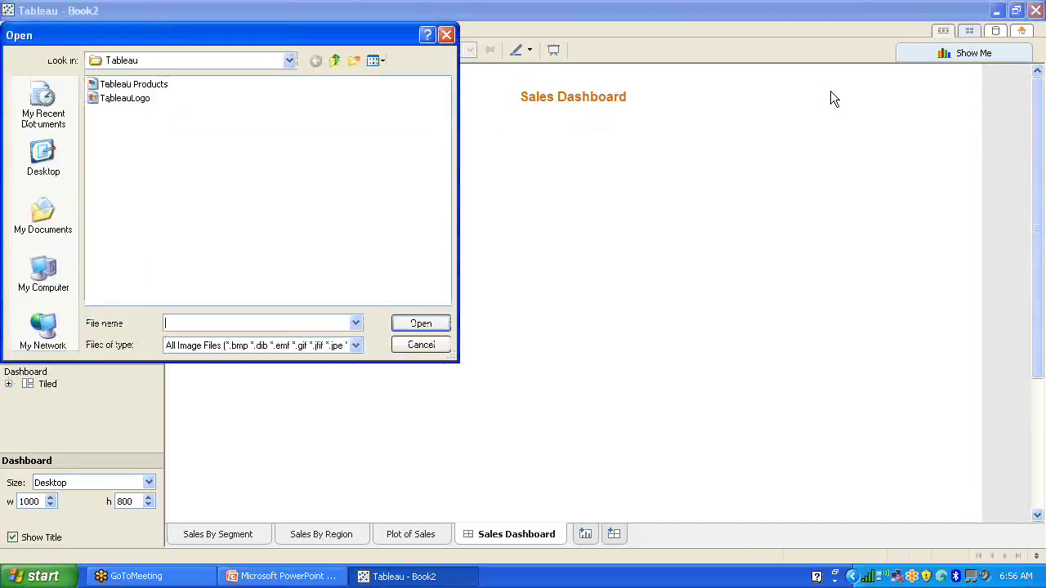
pyautogui.click(128, 99)
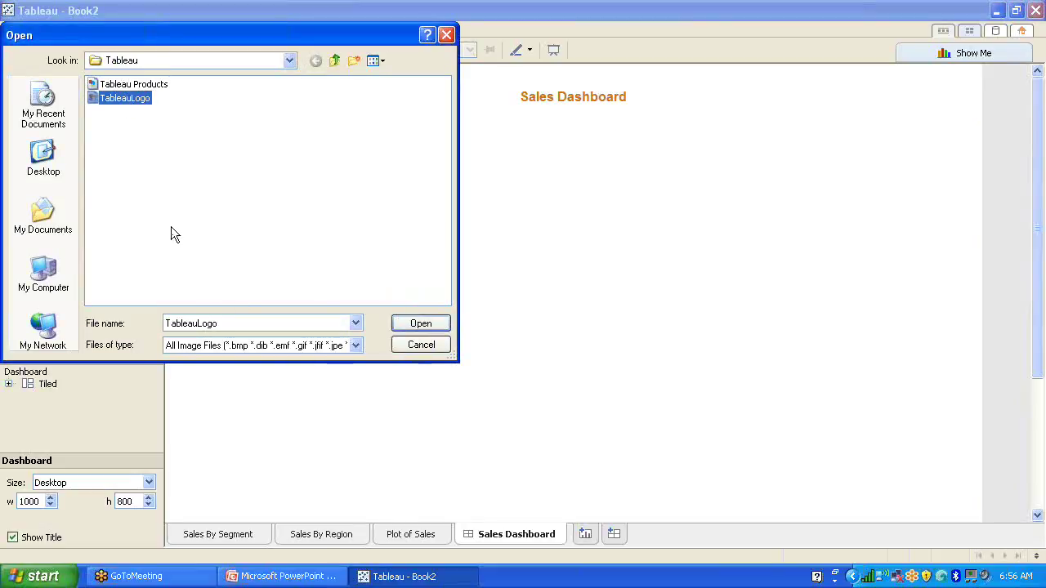
pyautogui.click(49, 167)
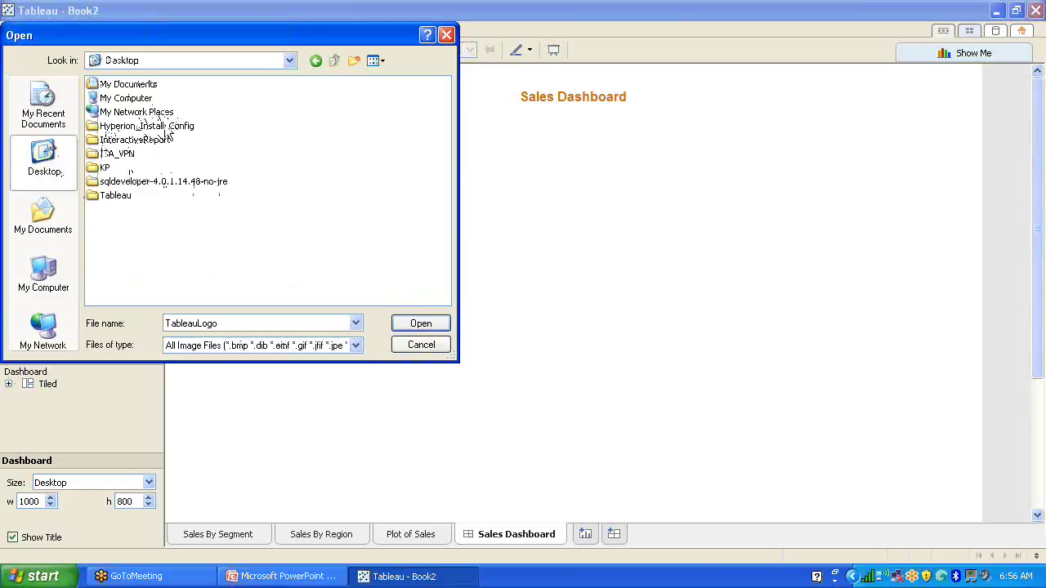
pyautogui.click(291, 63)
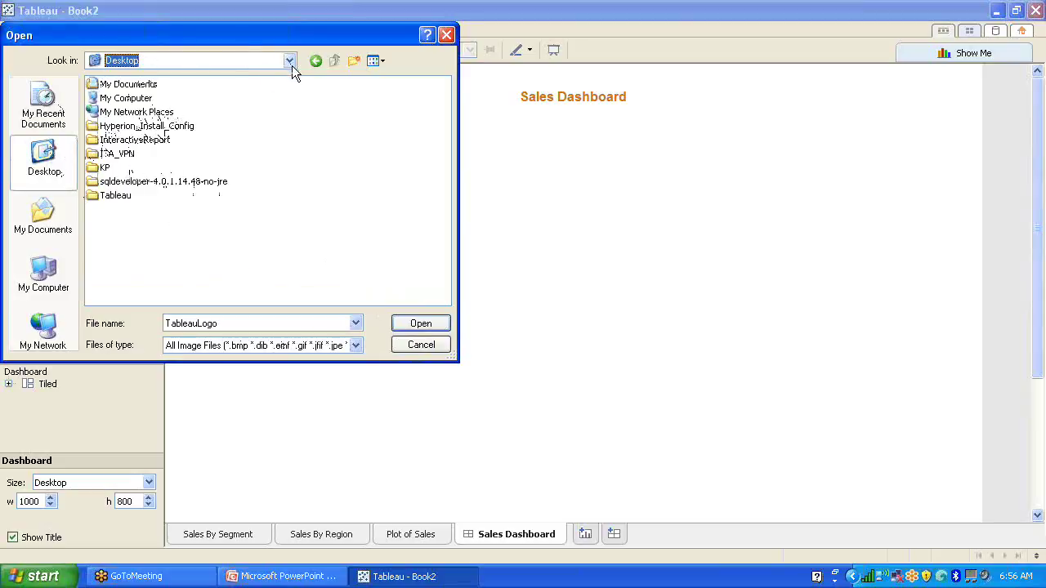
pyautogui.click(450, 37)
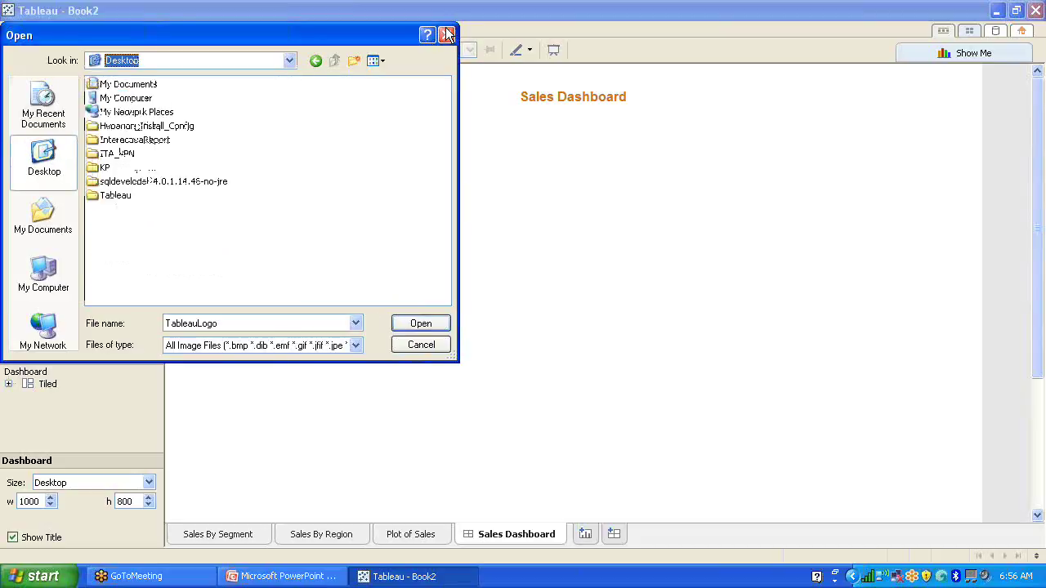
pyautogui.click(447, 36)
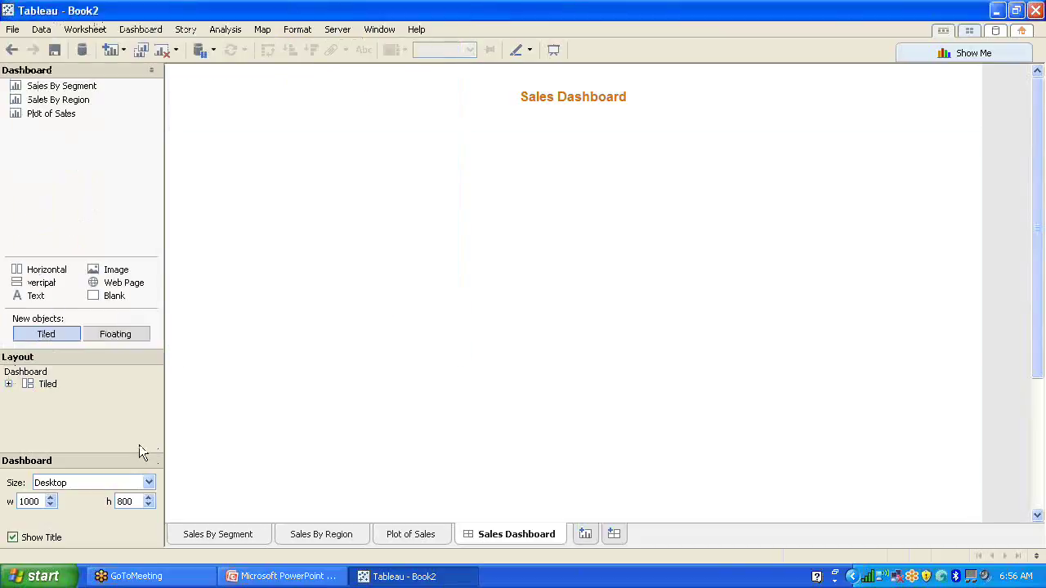
# Step: Try the TableauLogo image above the Sales Dashboard title, and undo its placement
pyautogui.moveTo(118, 272); pyautogui.dragTo(800, 88)
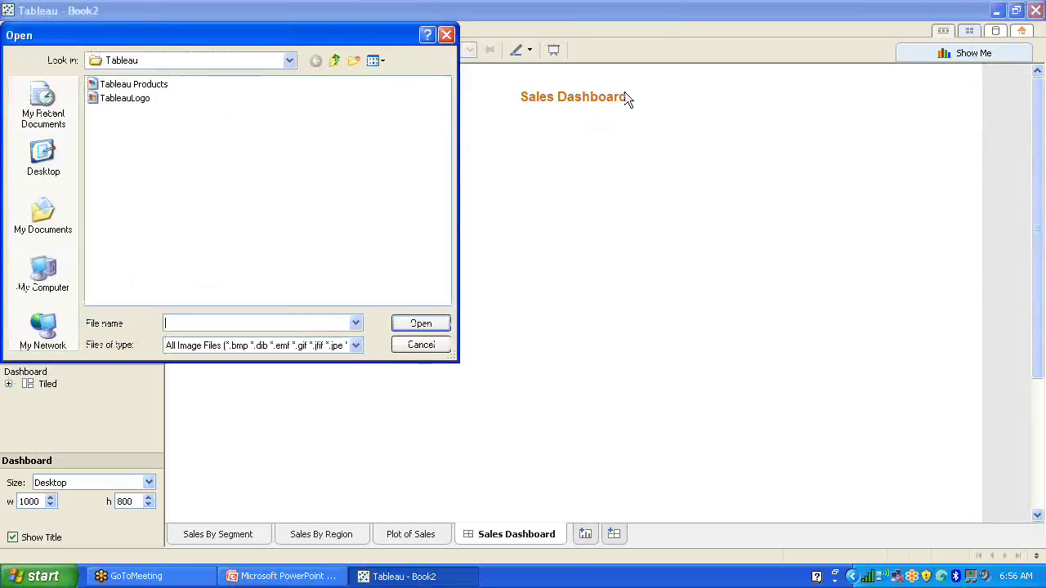
pyautogui.click(127, 99)
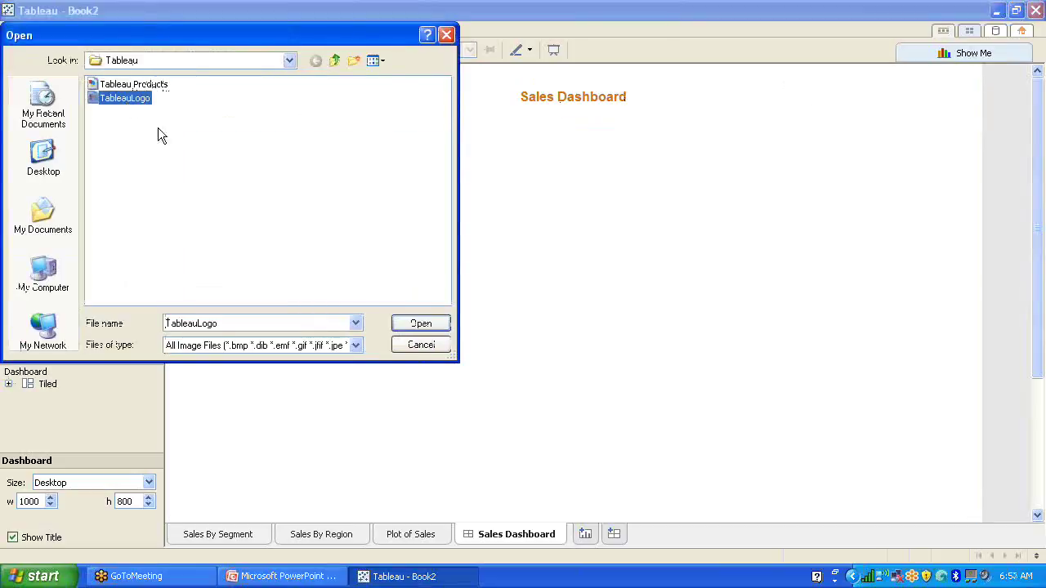
pyautogui.click(419, 325)
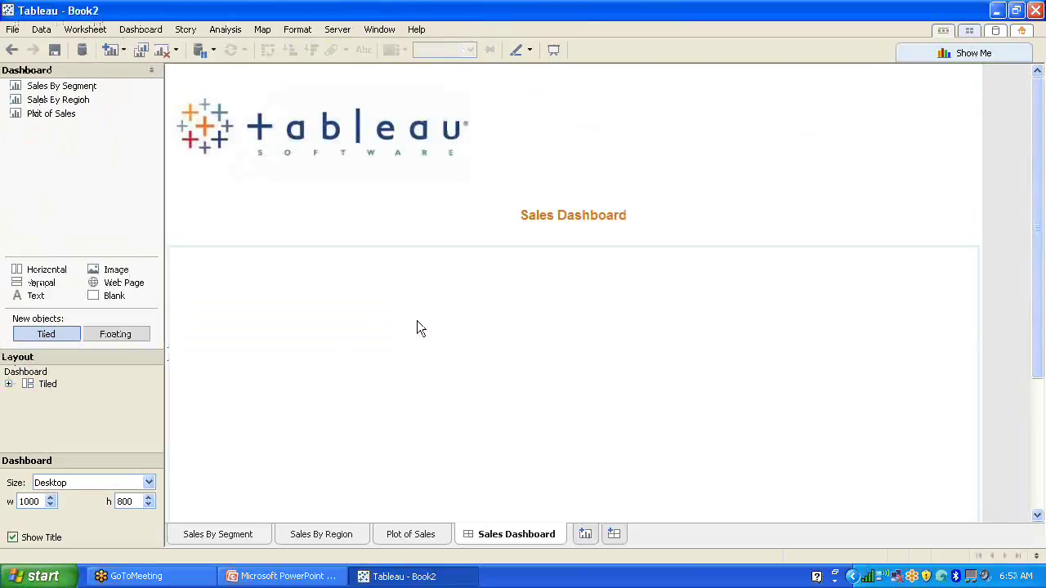
pyautogui.click(331, 127)
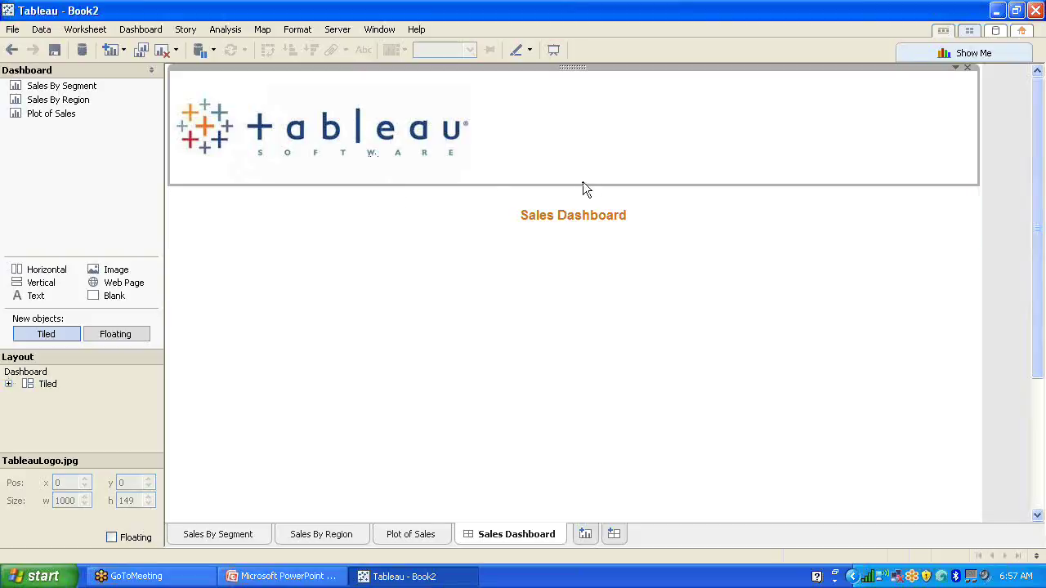
pyautogui.click(11, 49)
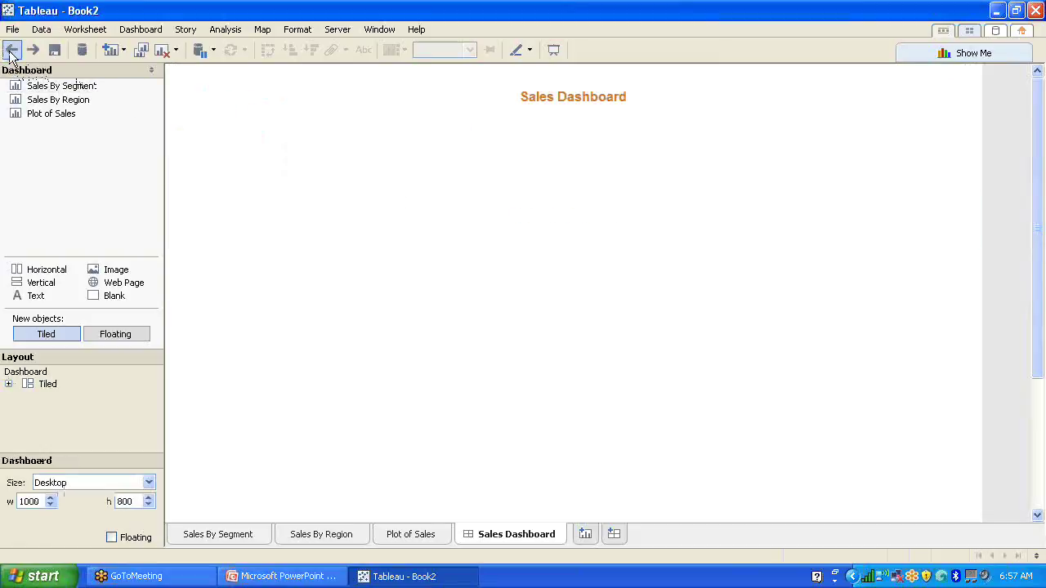
pyautogui.click(681, 97)
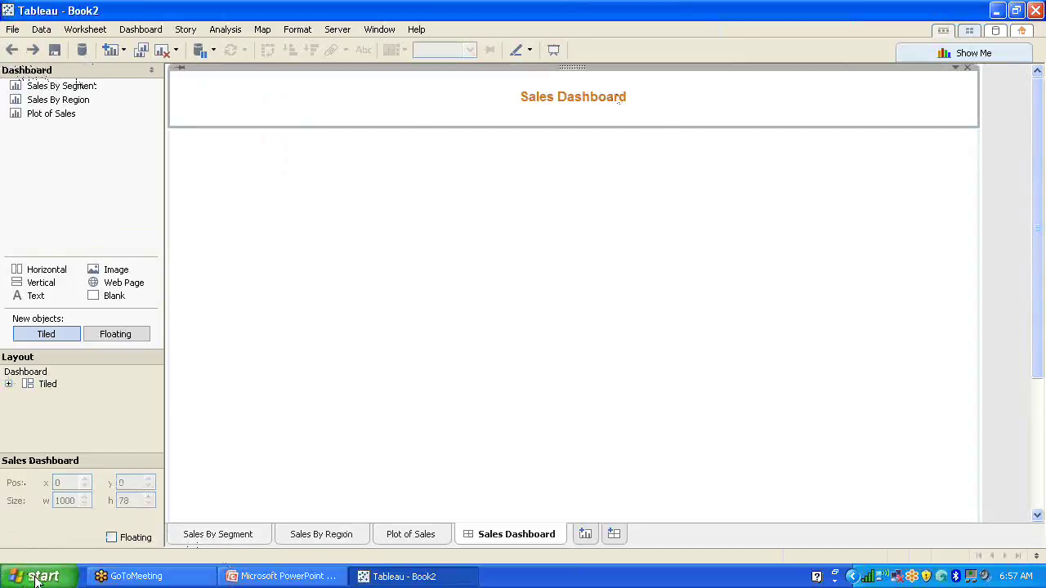
# Step: Switch to Chrome and search Google for "it america logo"
pyautogui.click(36, 580)
pyautogui.click(84, 330)
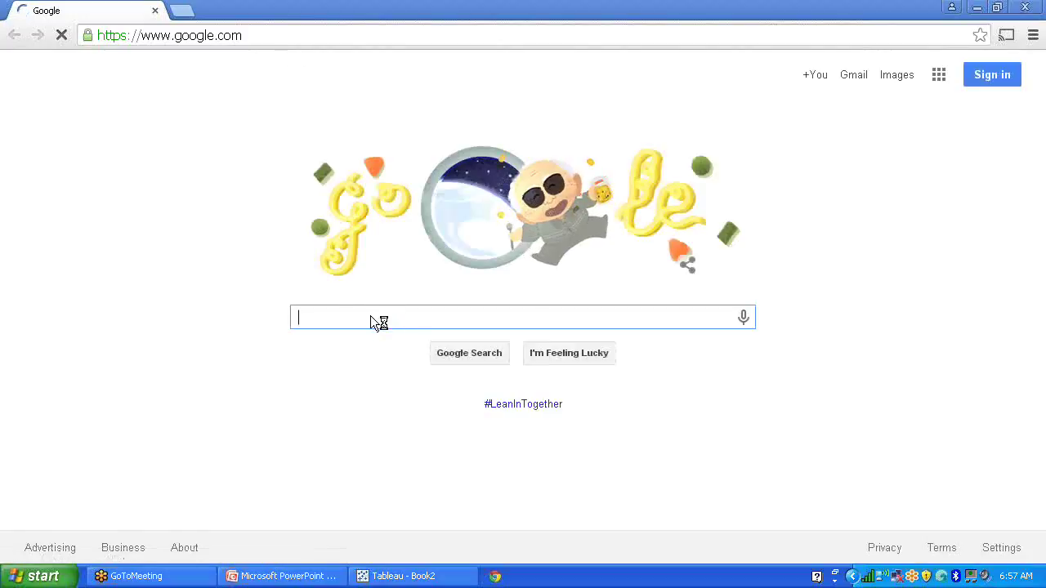
pyautogui.write('ITAmer')
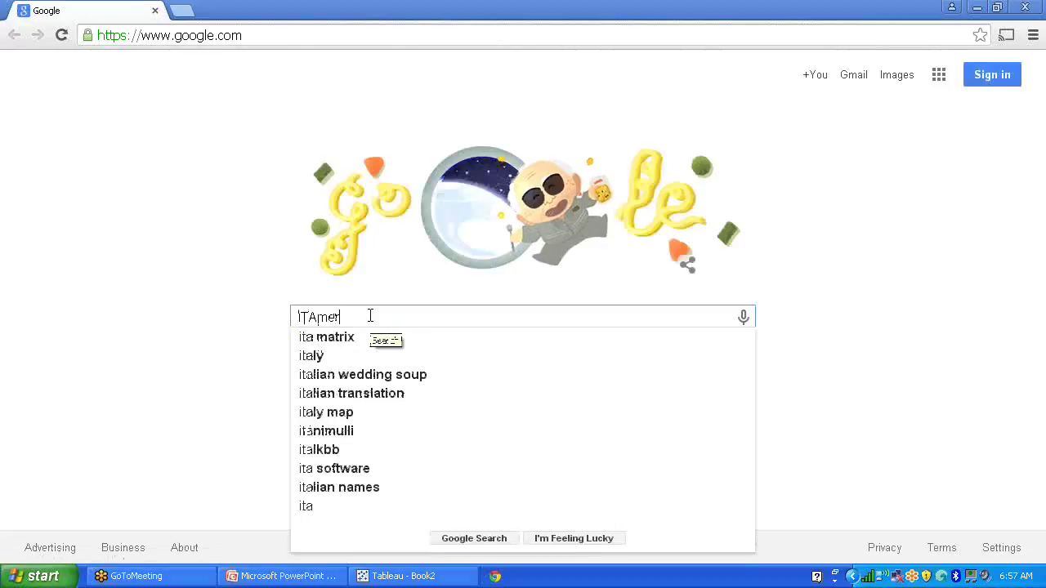
pyautogui.write('ica ')
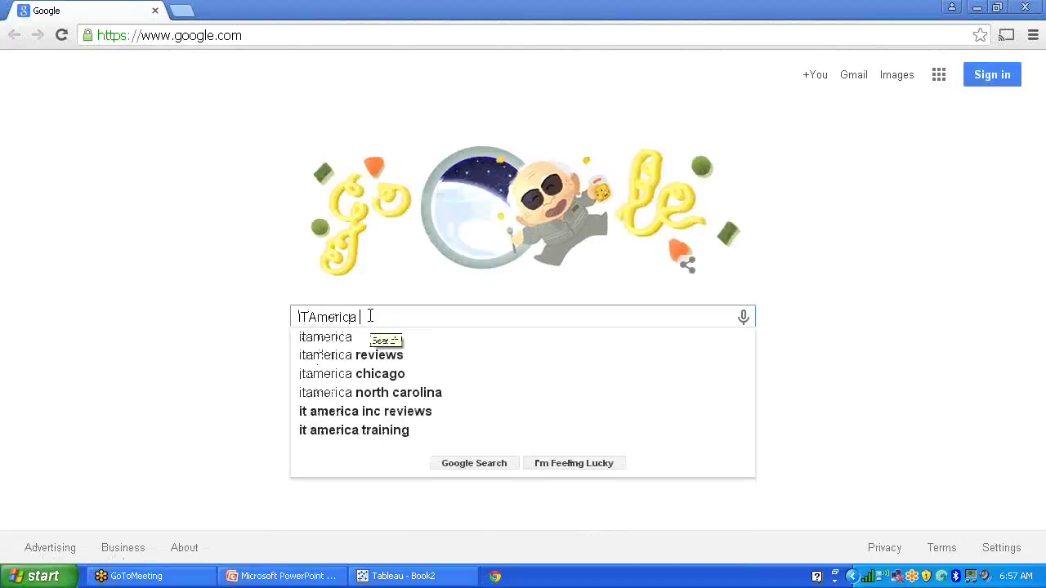
pyautogui.write('logo')
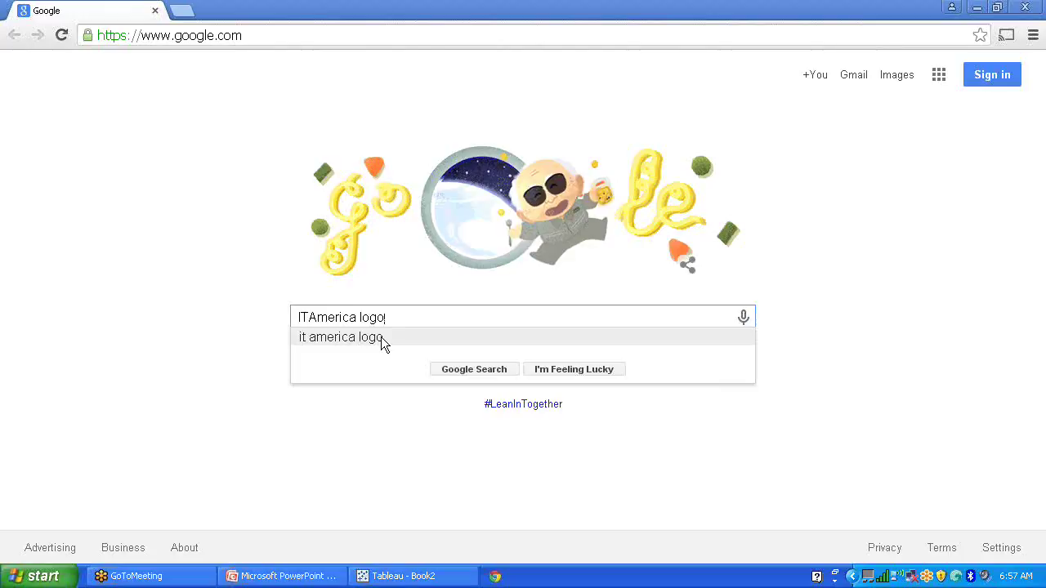
pyautogui.click(381, 337)
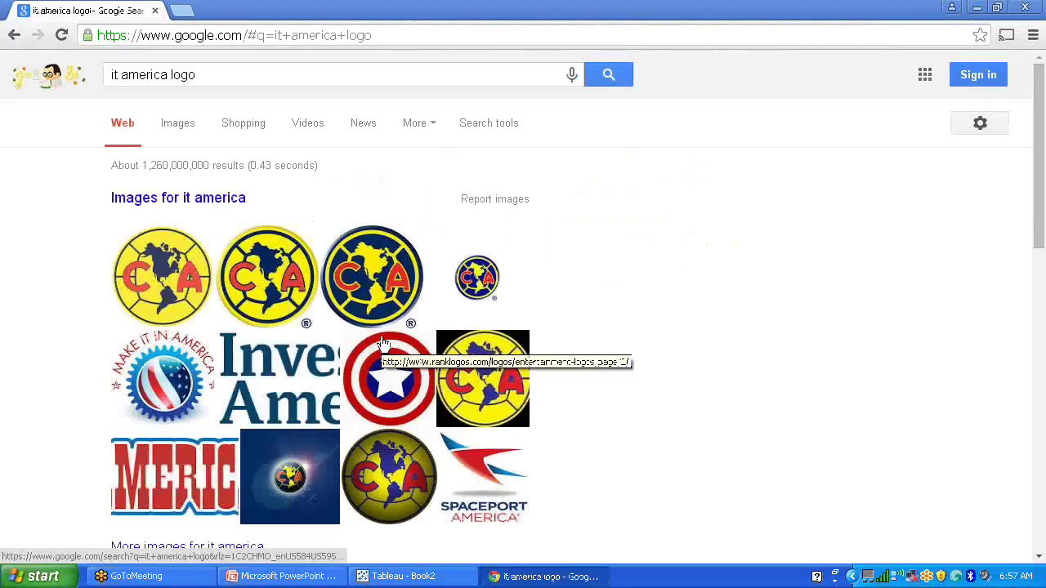
# Step: Correct the search to "itamerica logo" and open the 357 × 94 IT America Inc logo from the image results
pyautogui.click(125, 72)
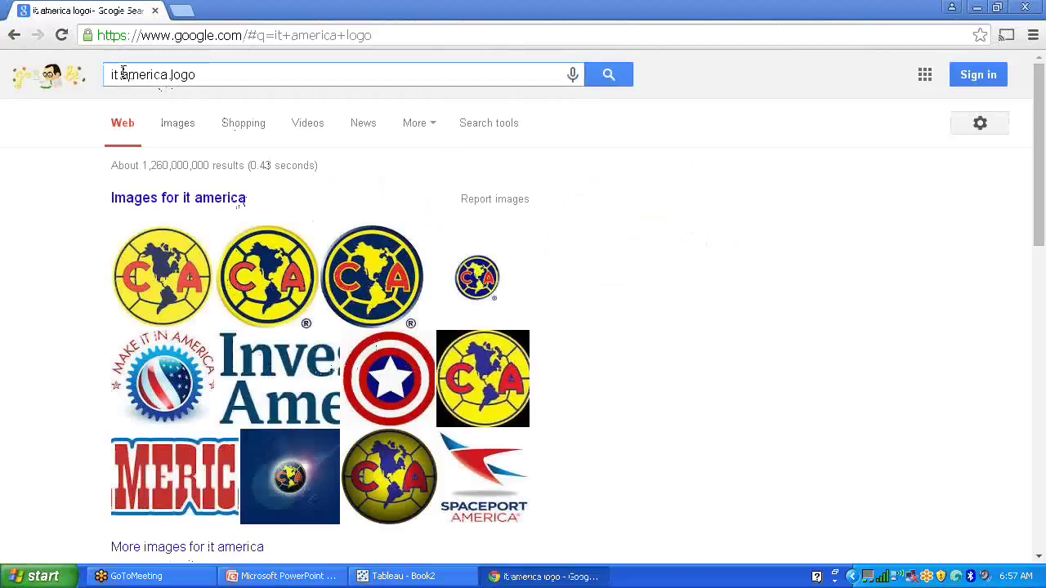
pyautogui.press('BackSpace')
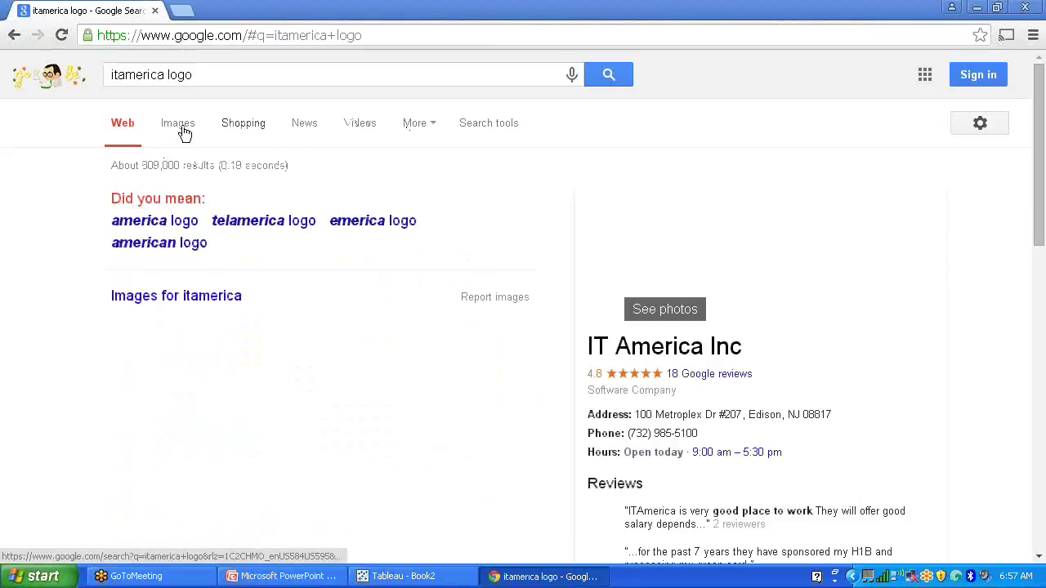
pyautogui.click(187, 474)
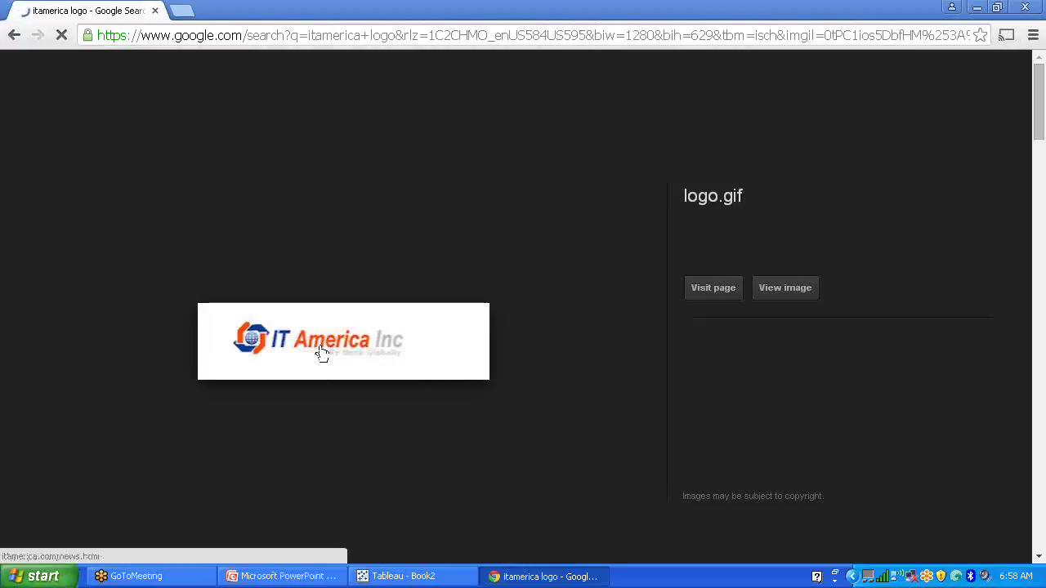
# Step: Save the previewed IT America Inc logo to the Desktop as a PNG image named images
pyautogui.rightClick(321, 353)
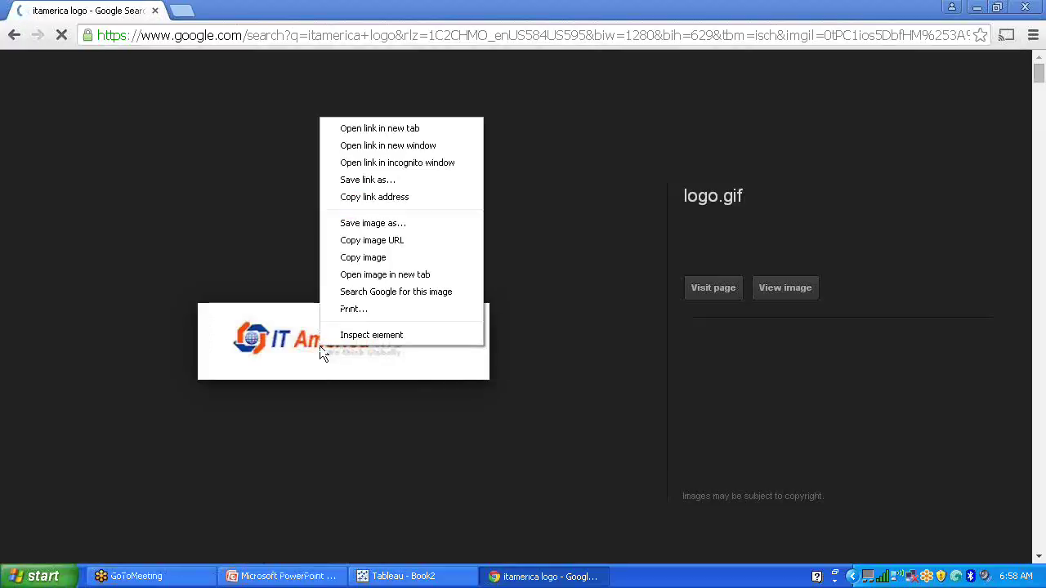
pyautogui.click(376, 227)
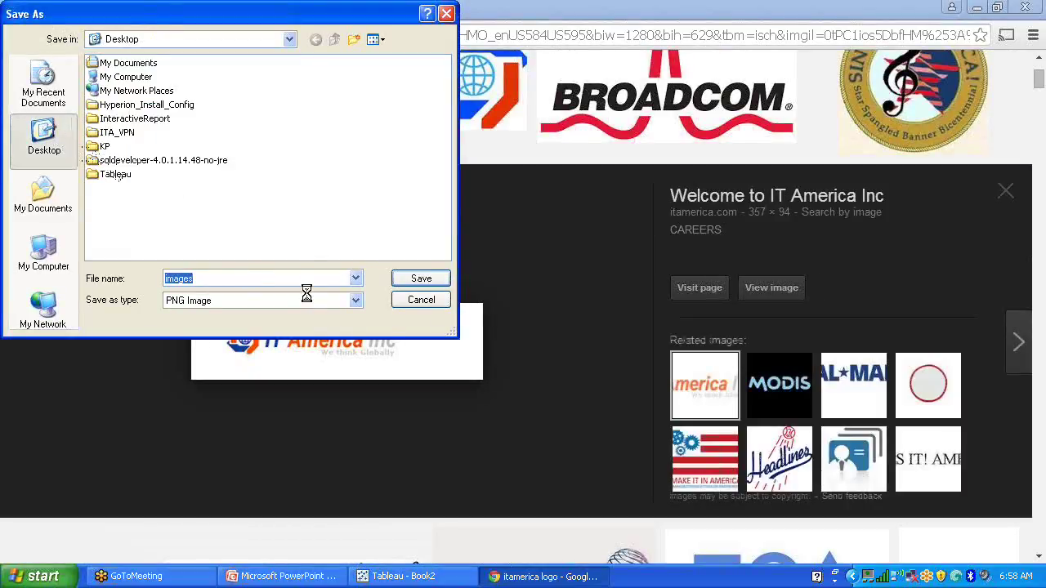
pyautogui.click(422, 279)
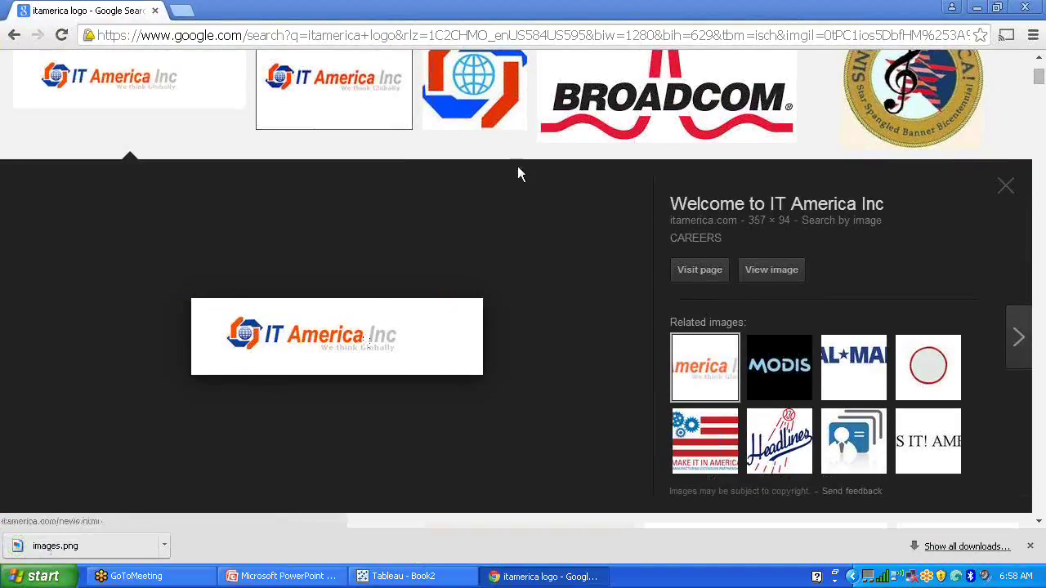
# Step: Switch to Tableau and insert the images file from the Desktop as an image object under the Sales Dashboard title
pyautogui.click(974, 8)
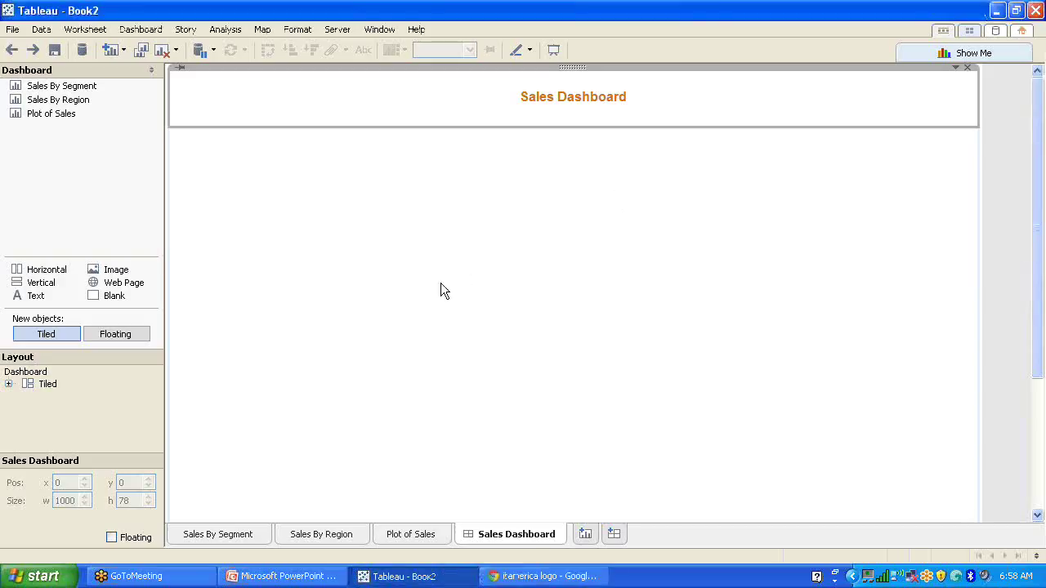
pyautogui.click(115, 274)
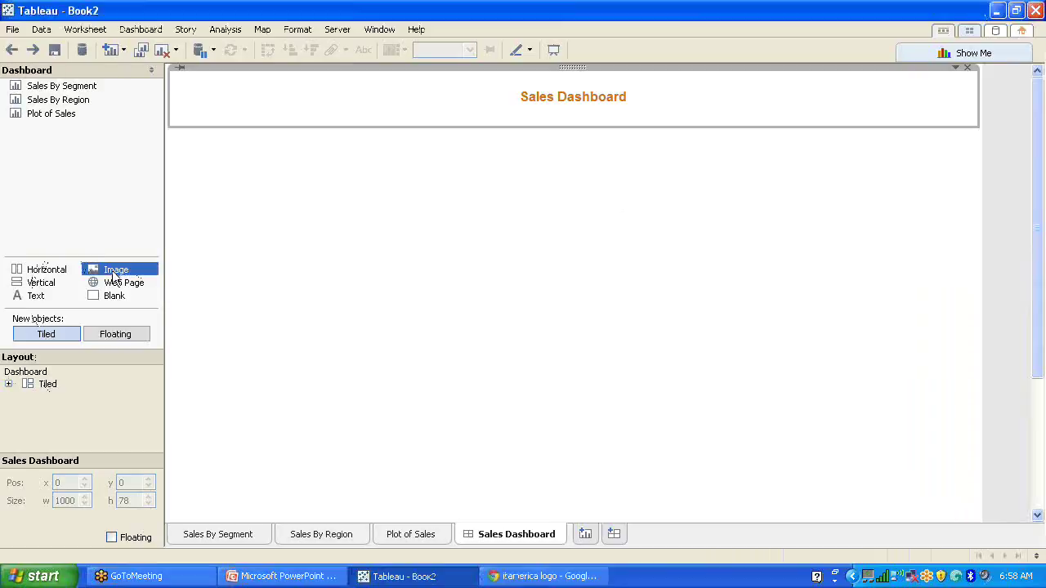
pyautogui.moveTo(338, 236); pyautogui.dragTo(745, 102)
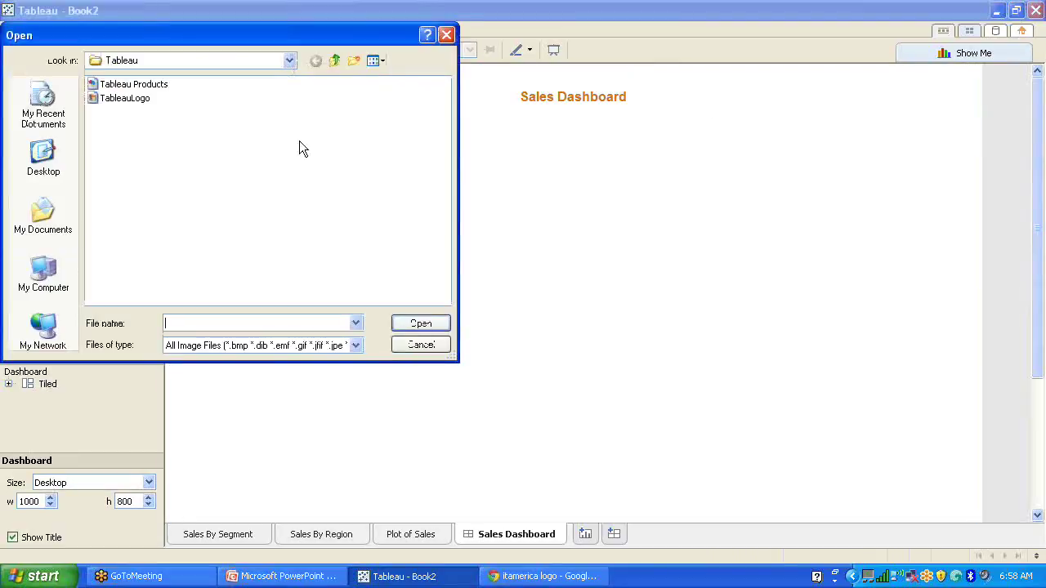
pyautogui.click(43, 160)
pyautogui.click(113, 209)
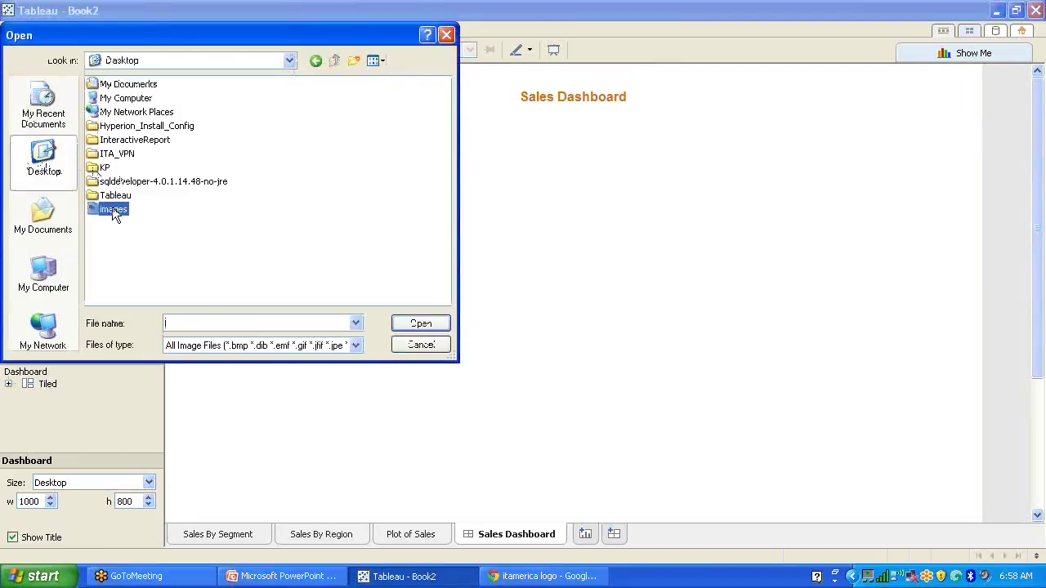
pyautogui.click(421, 325)
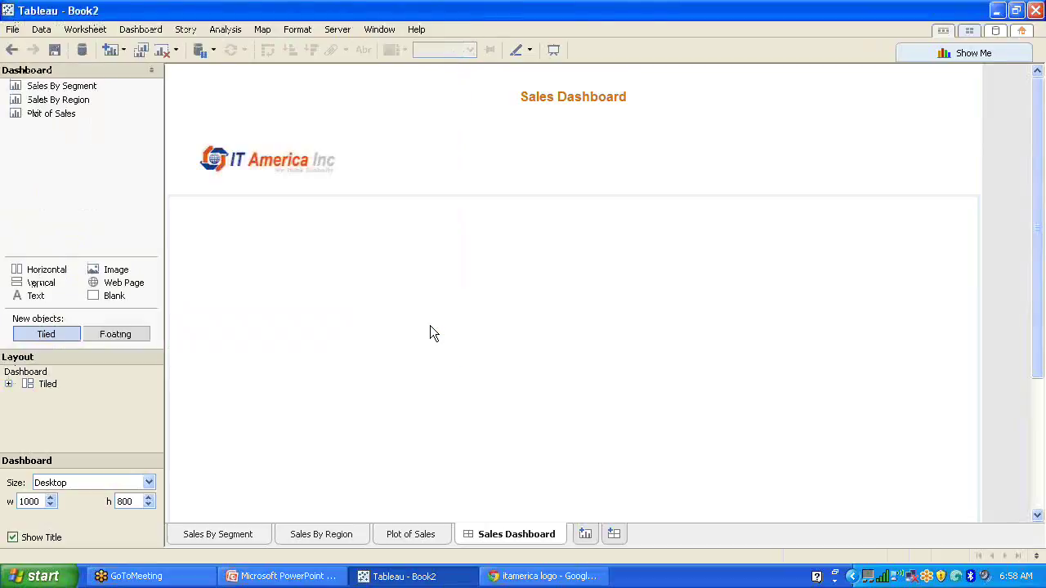
# Step: Centre the IT America Inc logo within its image object on the dashboard
pyautogui.click(273, 152)
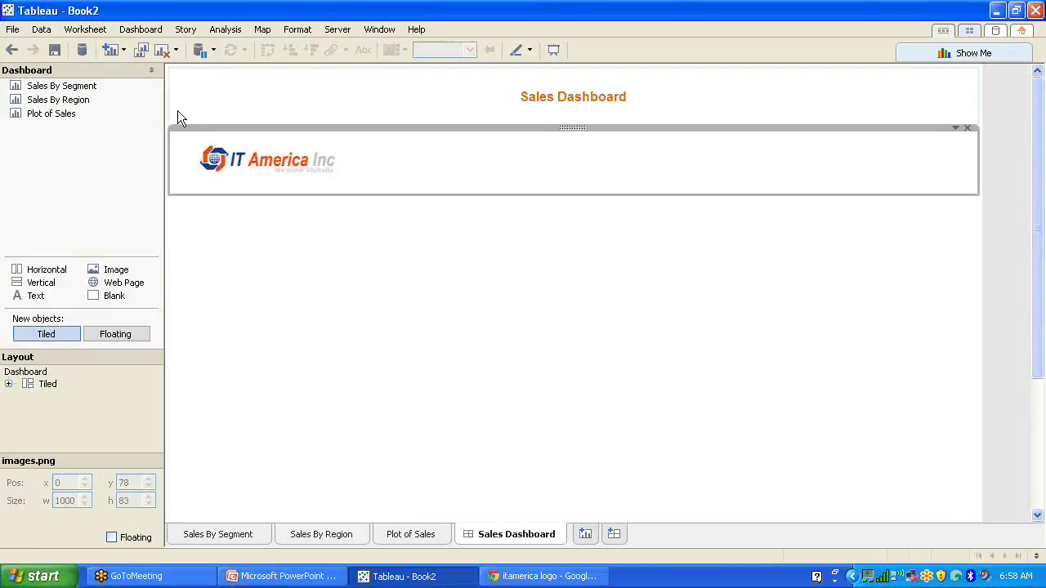
pyautogui.click(236, 260)
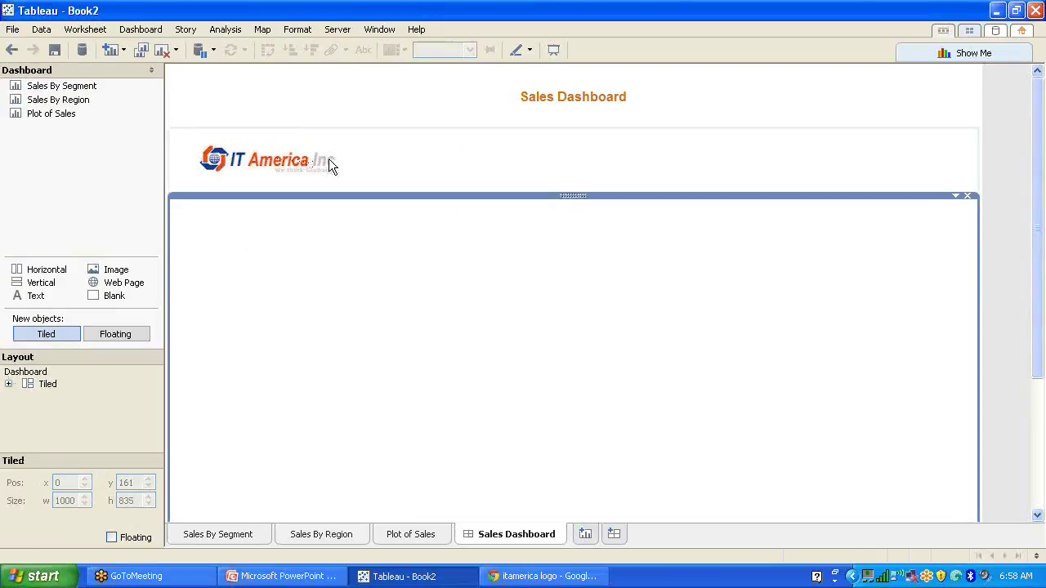
pyautogui.click(428, 157)
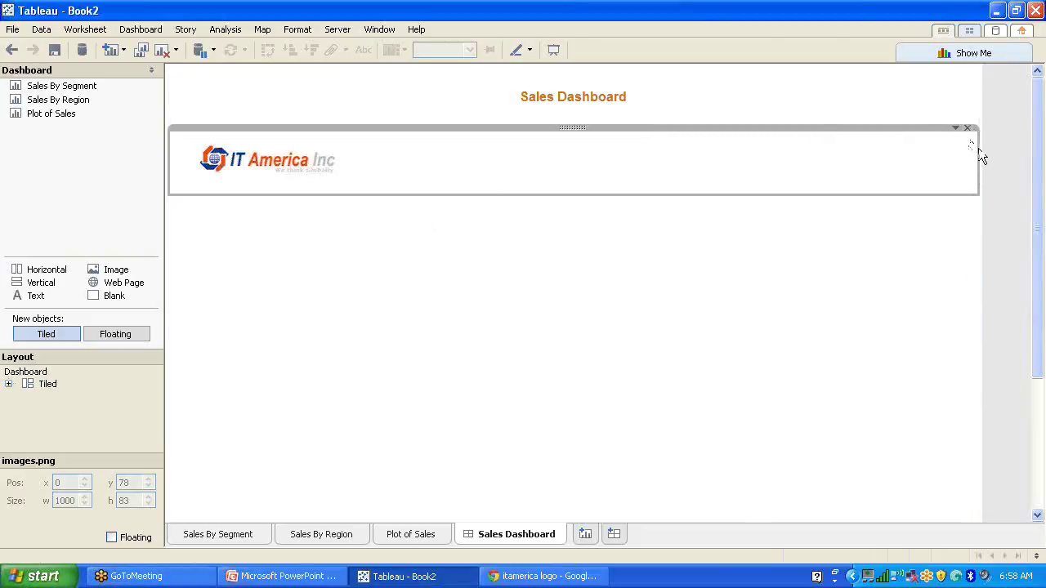
pyautogui.click(956, 128)
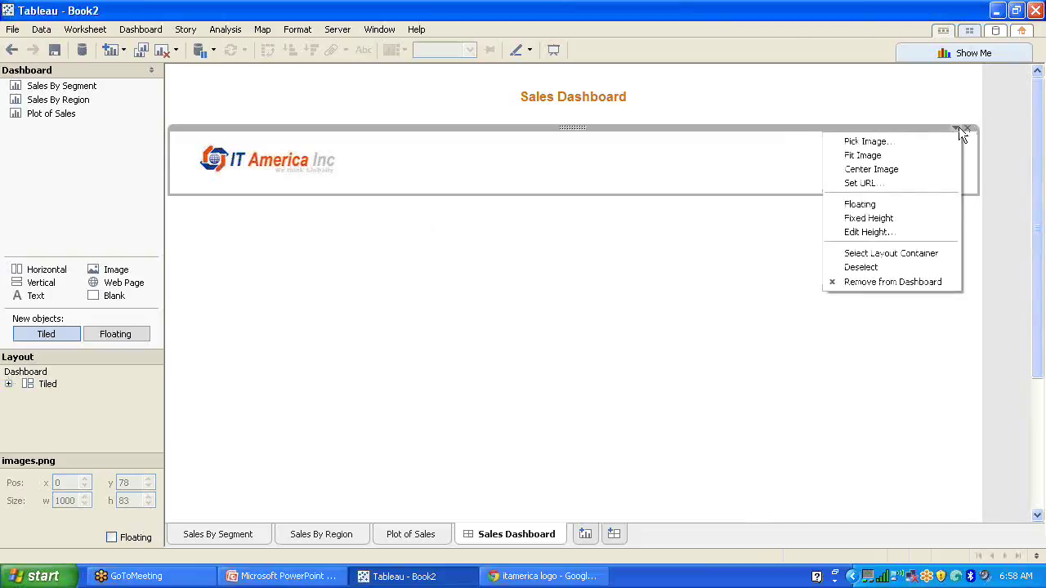
pyautogui.click(887, 170)
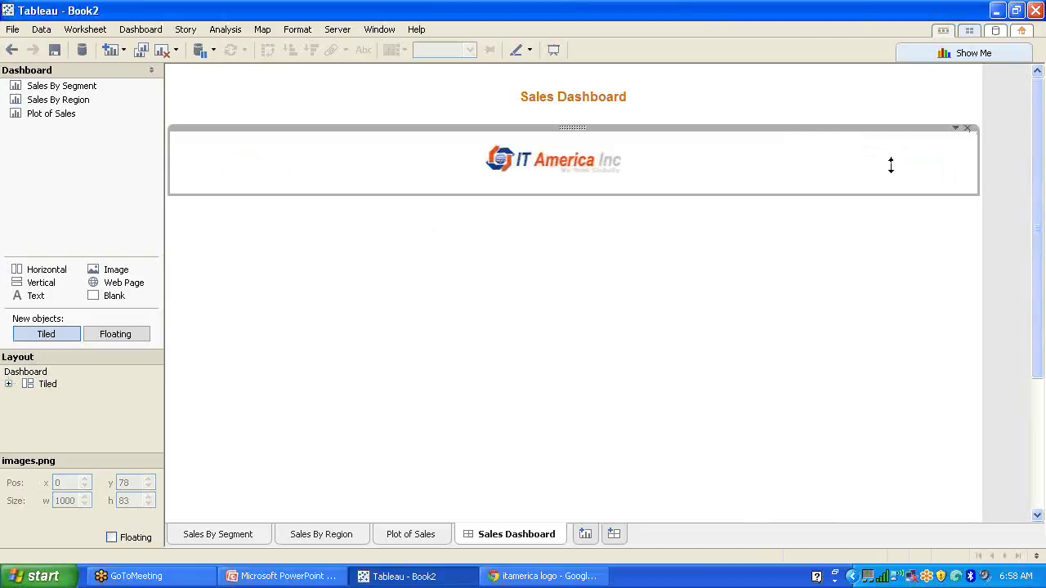
pyautogui.click(954, 129)
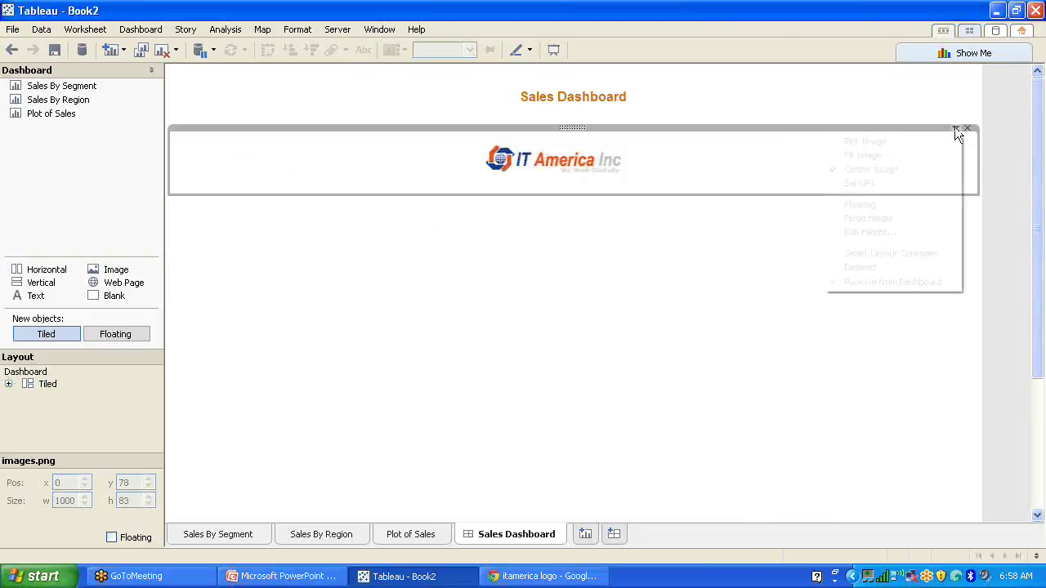
pyautogui.click(870, 183)
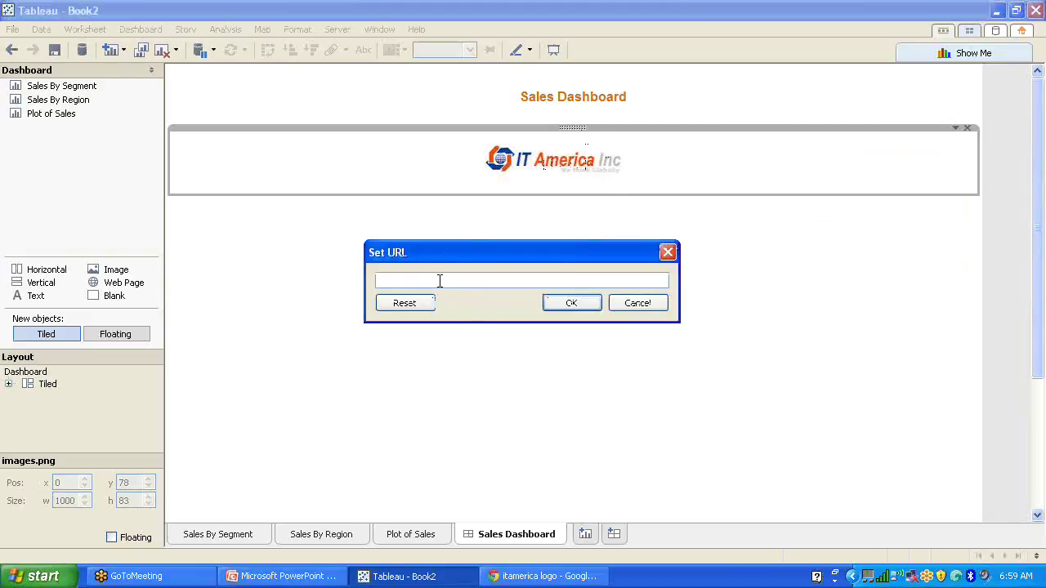
pyautogui.write('www.itamerica.com')
pyautogui.click(575, 301)
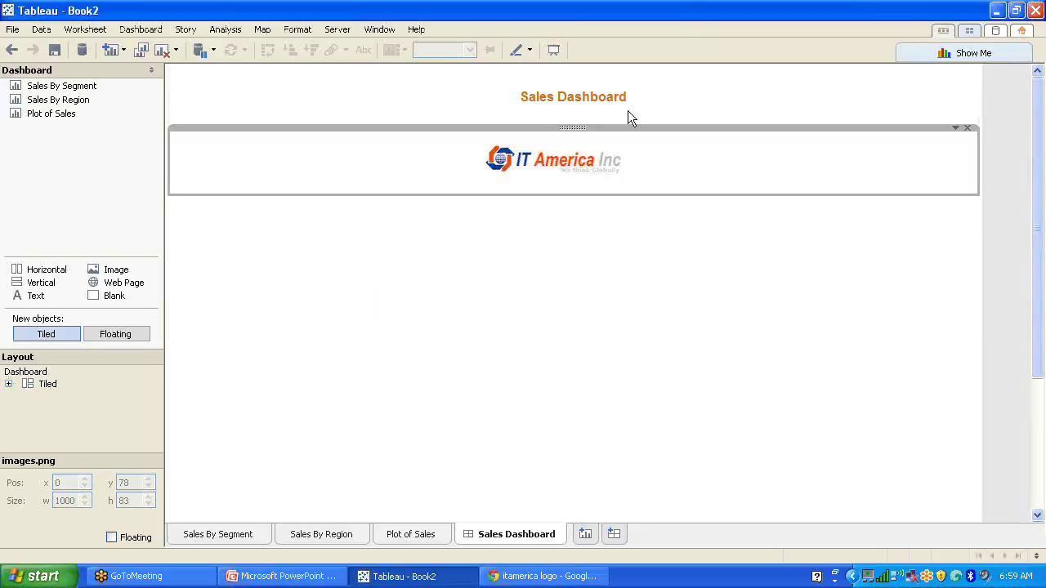
# Step: Remove the Sales Dashboard title object from the dashboard and select the logo image
pyautogui.click(648, 93)
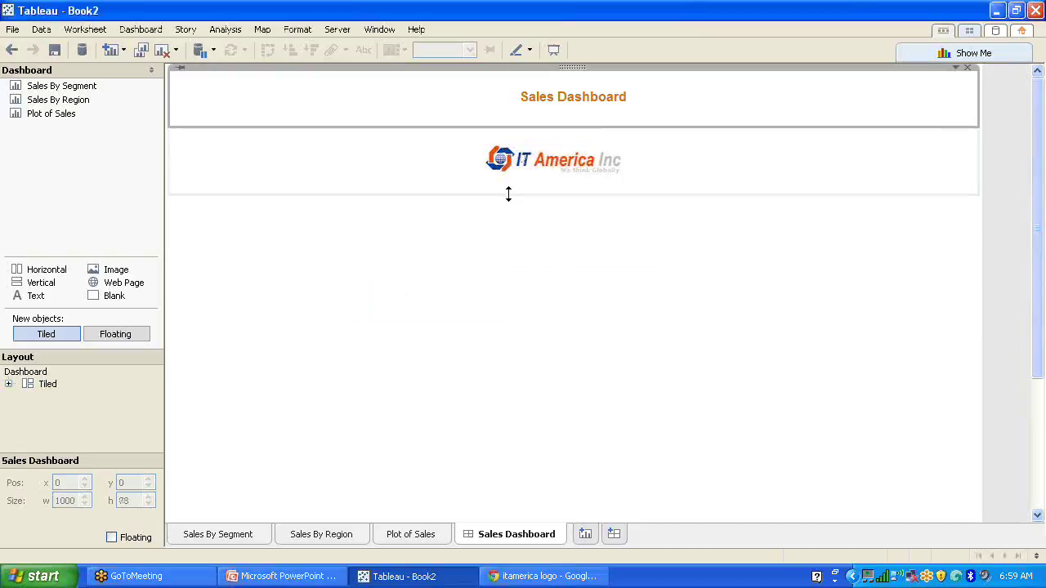
pyautogui.click(968, 67)
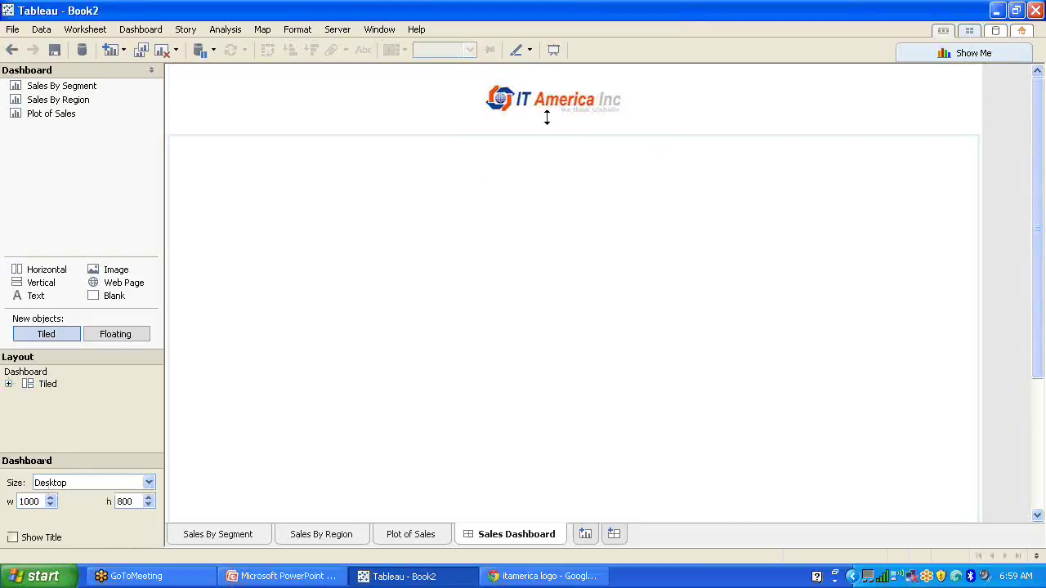
pyautogui.click(593, 133)
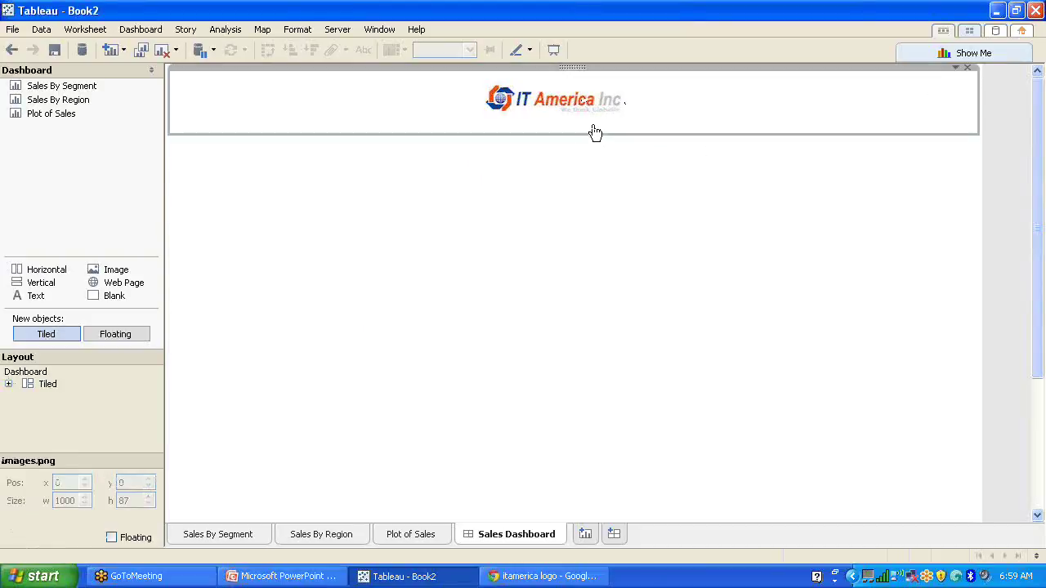
# Step: Test the logo's web link in presentation mode, close the opened website and return to editing the dashboard
pyautogui.click(553, 51)
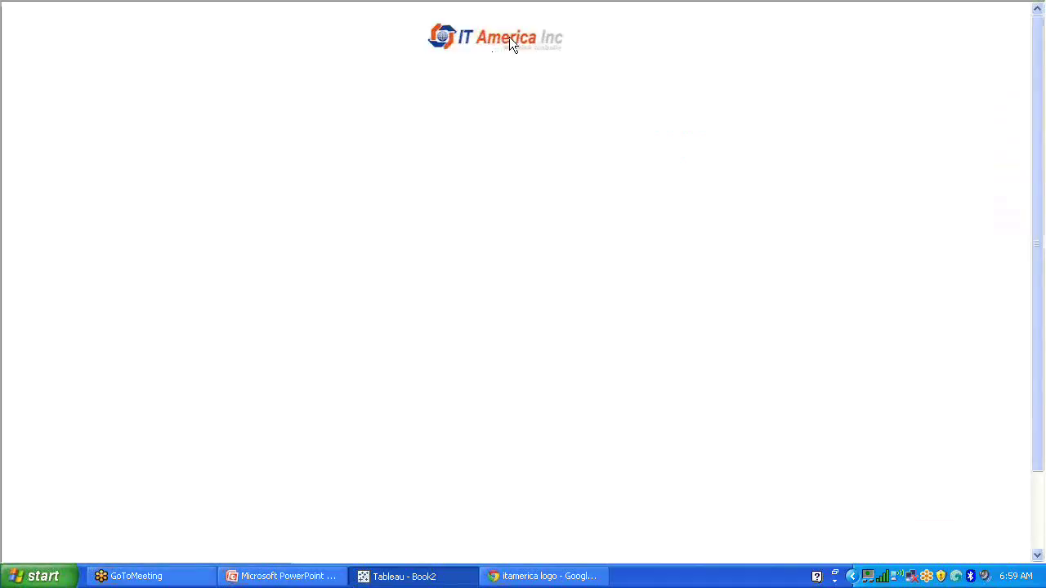
pyautogui.click(509, 37)
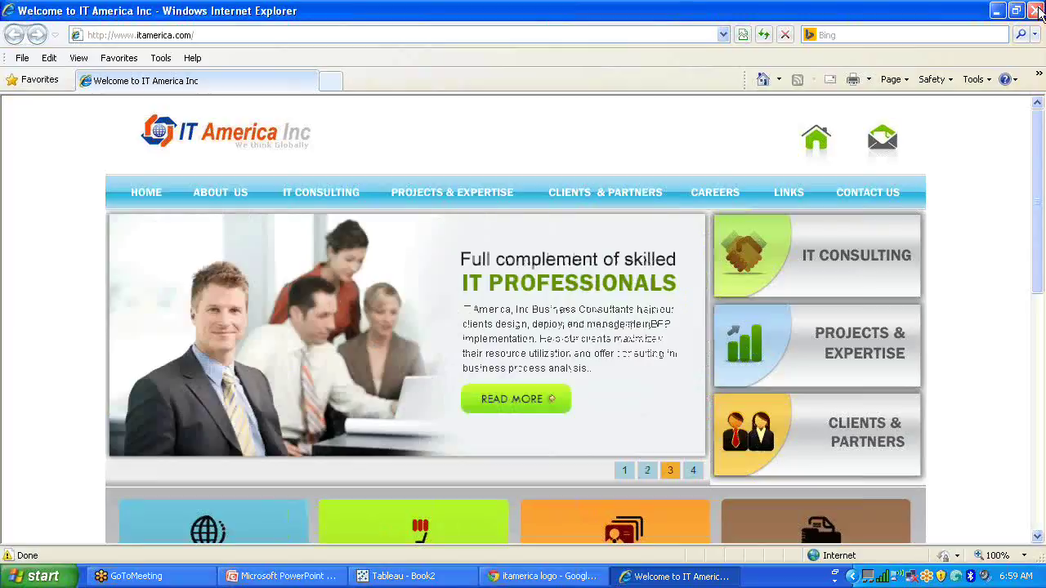
pyautogui.click(1038, 10)
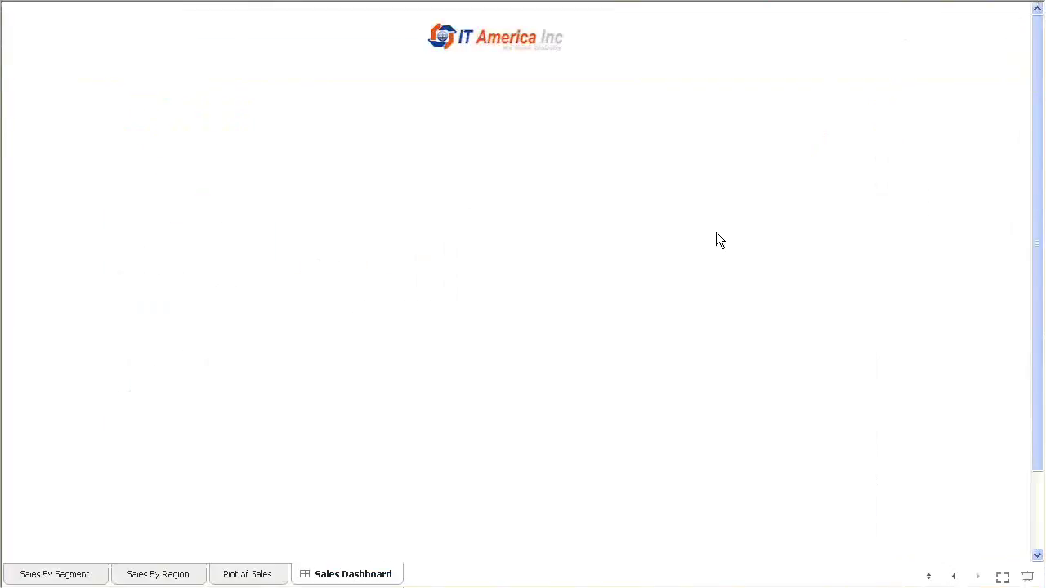
pyautogui.press('Escape')
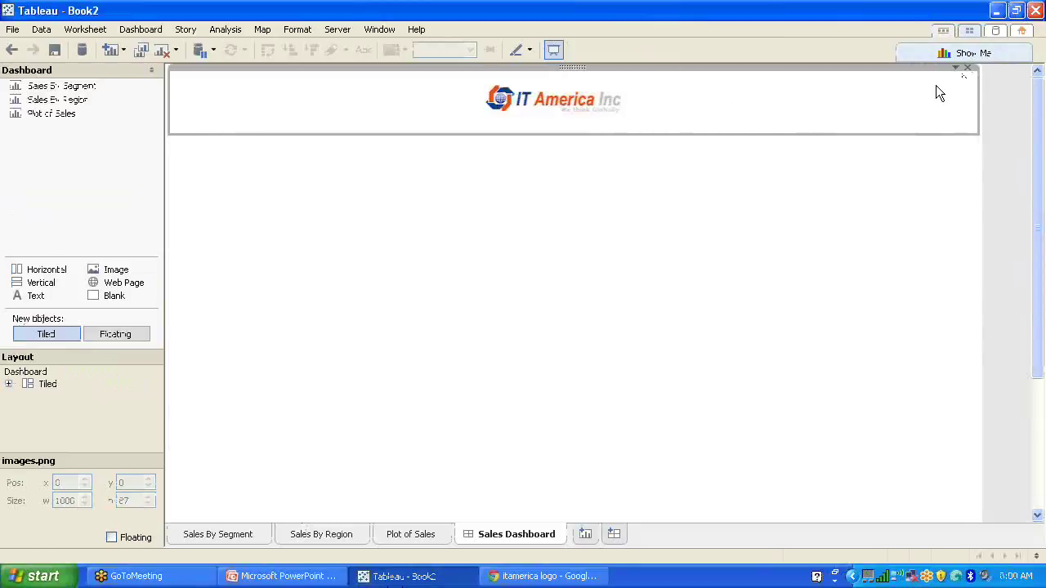
# Step: Remove the logo image from the dashboard and show the dashboard title again
pyautogui.click(967, 67)
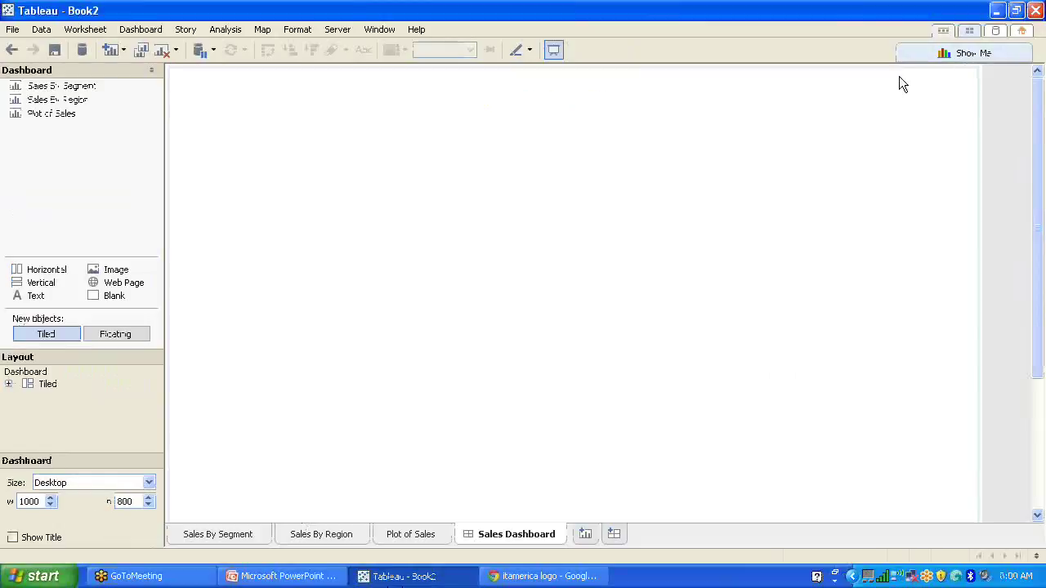
pyautogui.click(12, 538)
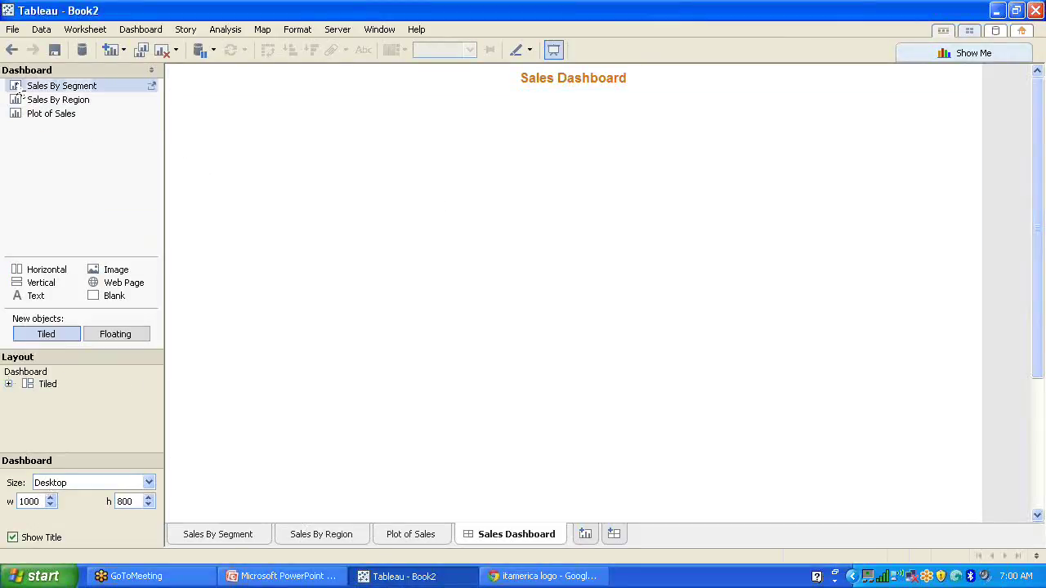
# Step: Add the Sales By Region sheet to the dashboard and place Sales By Segment to its left
pyautogui.moveTo(62, 103); pyautogui.dragTo(239, 175)
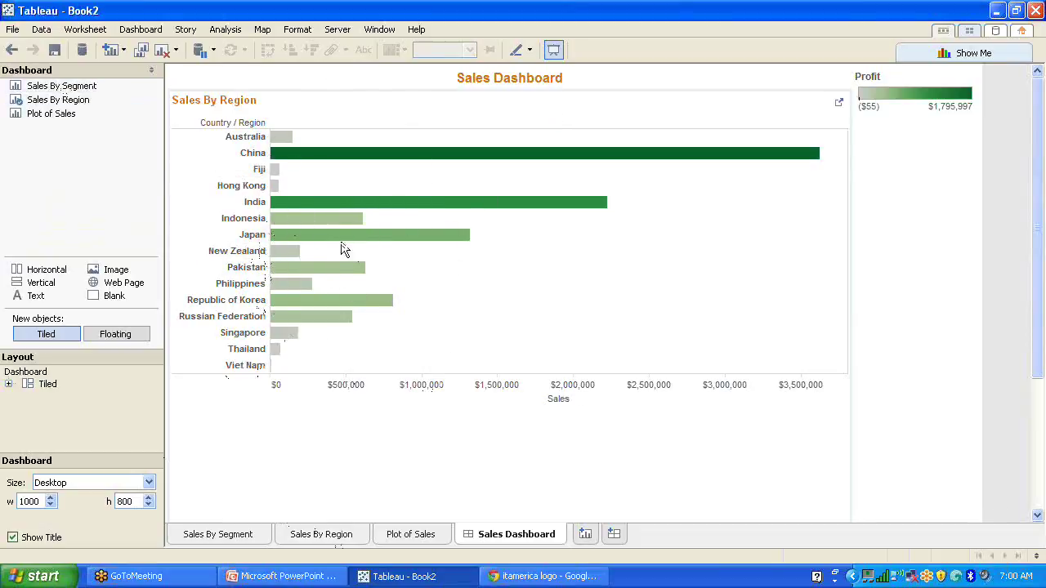
pyautogui.click(54, 88)
pyautogui.moveTo(54, 90)
pyautogui.mouseDown()
pyautogui.moveTo(130, 112)
pyautogui.moveTo(217, 196)
pyautogui.mouseUp()
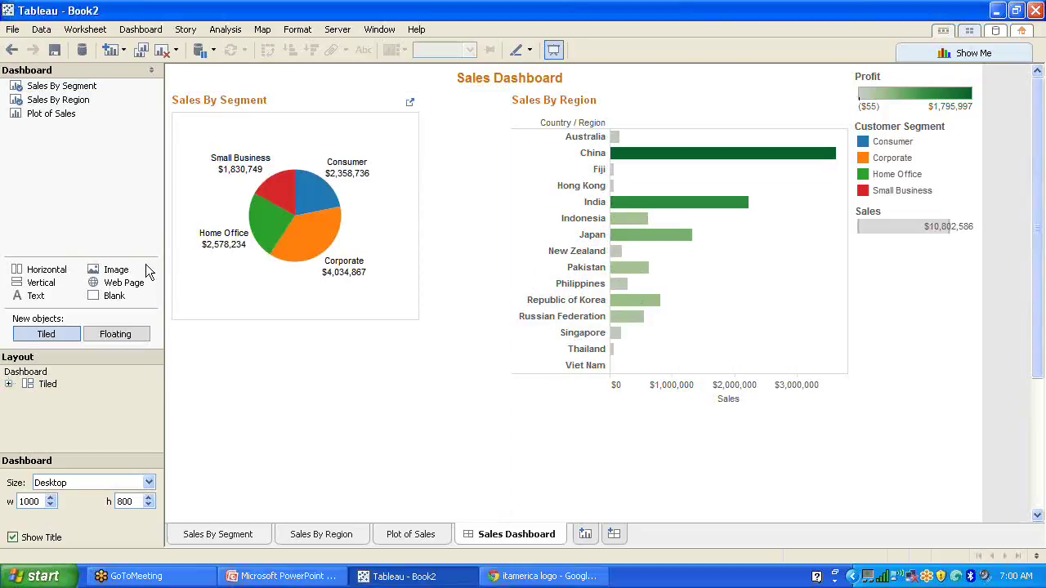
# Step: Add the Plot of Sales sheet to the dashboard and move it directly below Sales By Segment
pyautogui.click(58, 114)
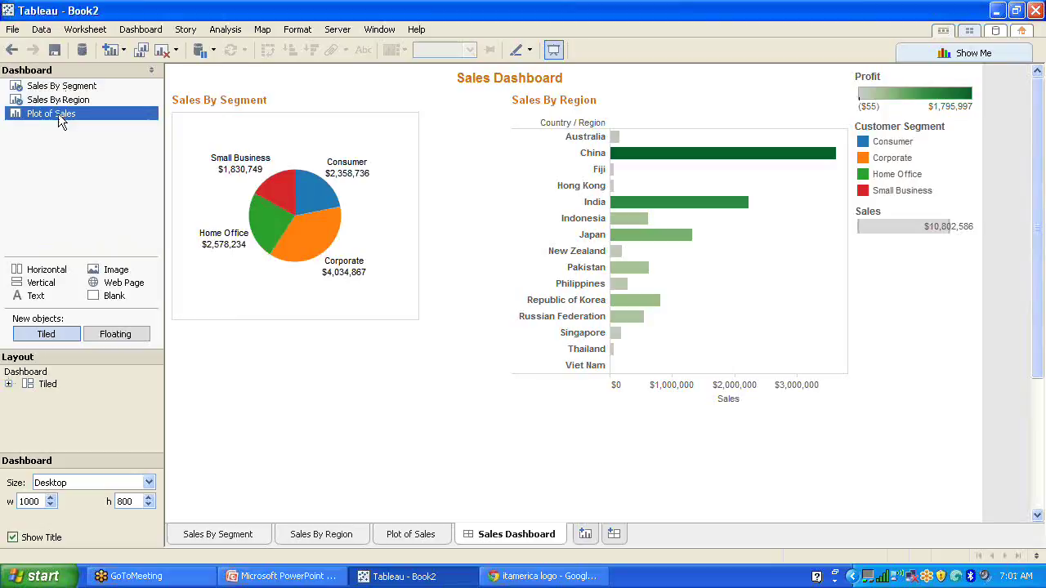
pyautogui.moveTo(58, 114)
pyautogui.mouseDown()
pyautogui.moveTo(168, 136)
pyautogui.moveTo(534, 262)
pyautogui.moveTo(812, 297)
pyautogui.moveTo(809, 287)
pyautogui.mouseUp()
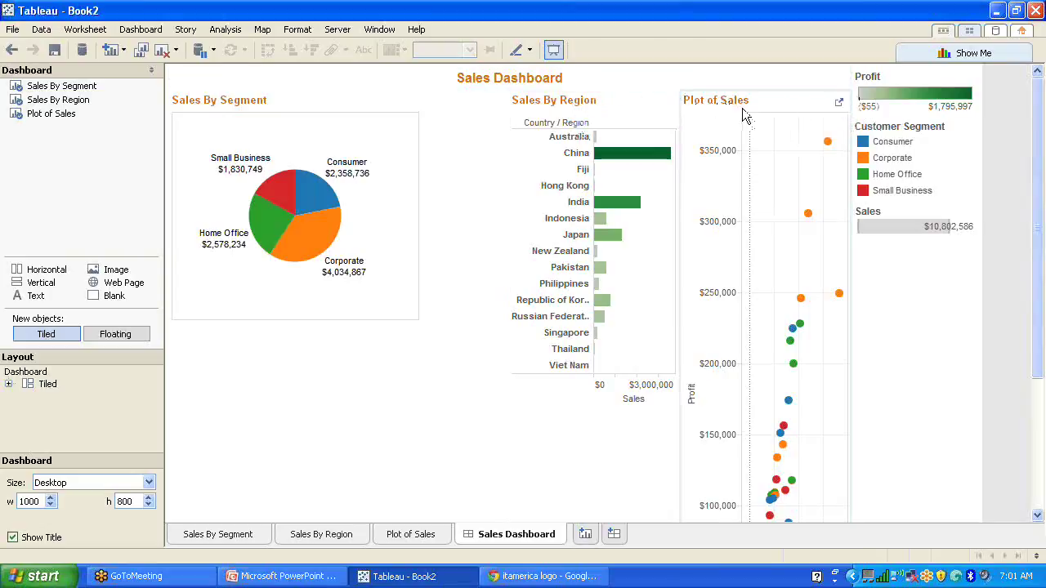
pyautogui.click(837, 104)
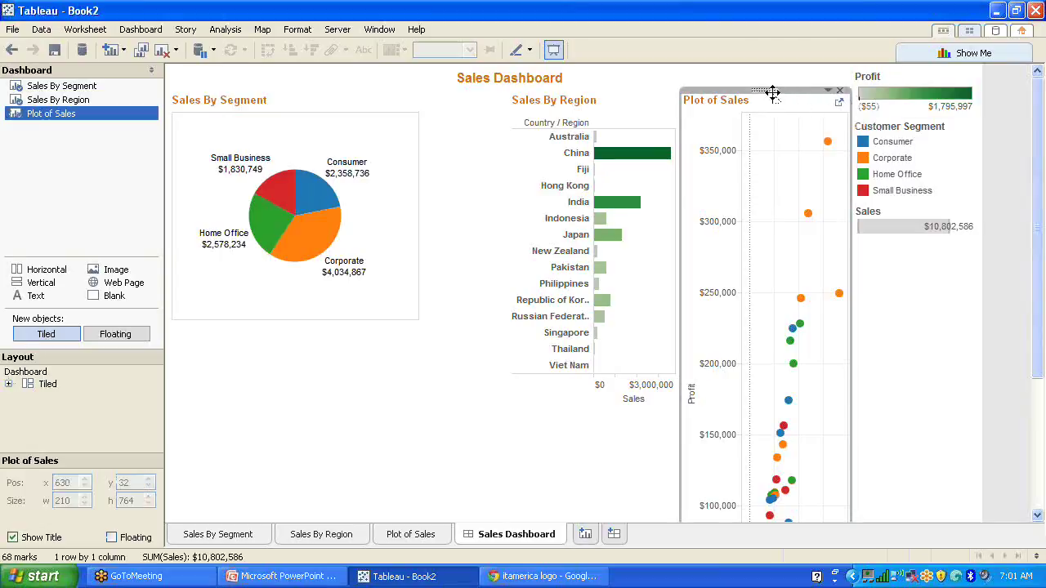
pyautogui.moveTo(772, 92); pyautogui.dragTo(385, 502)
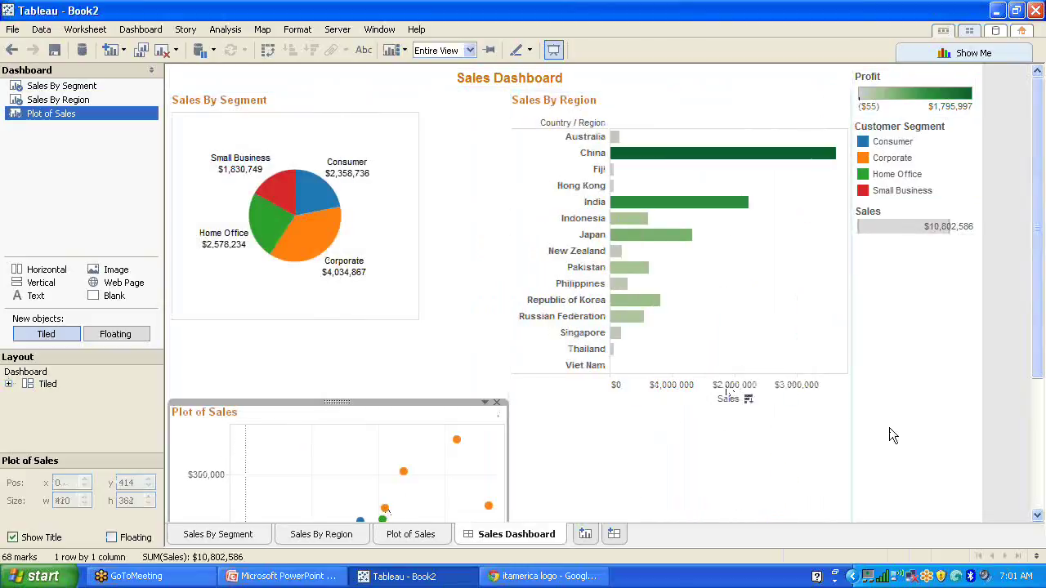
# Step: Widen the column holding Sales By Segment and Plot of Sales to about 436 pixels
pyautogui.moveTo(1038, 299); pyautogui.dragTo(1037, 425)
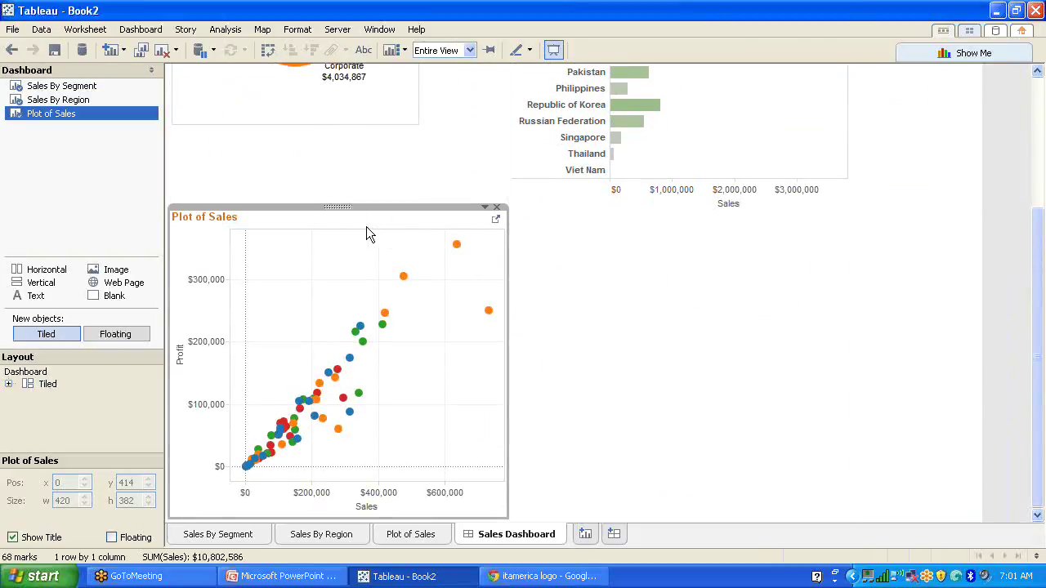
pyautogui.moveTo(509, 336); pyautogui.dragTo(519, 288)
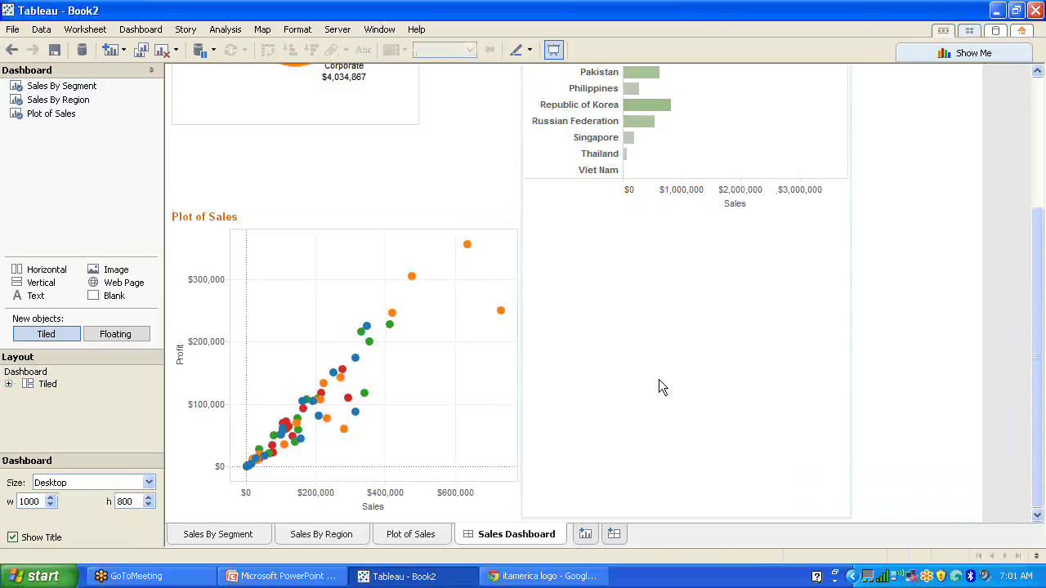
pyautogui.moveTo(1036, 423); pyautogui.dragTo(999, 254)
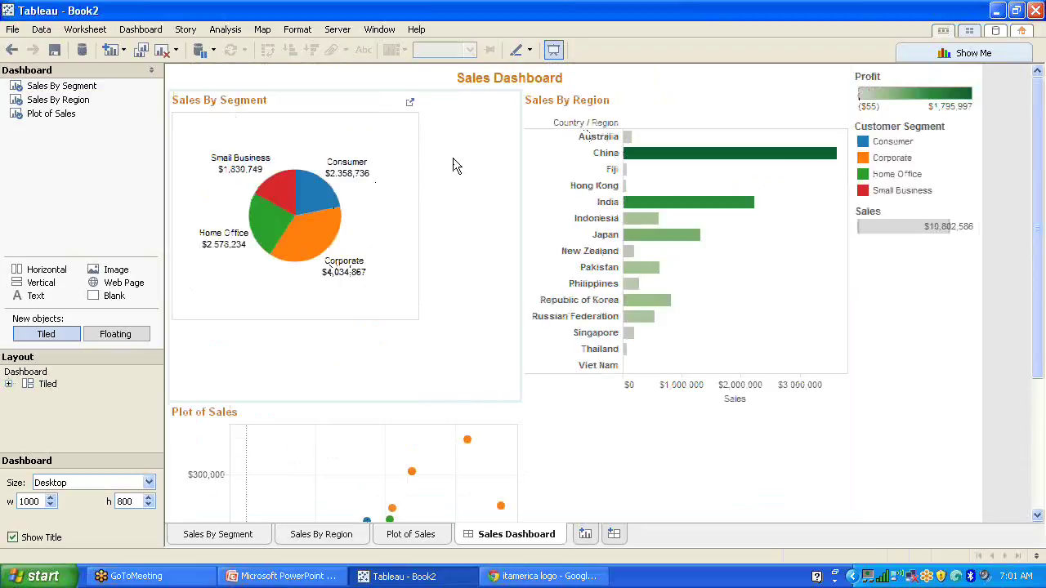
# Step: Set the Sales By Segment pie chart's fit to Entire View
pyautogui.click(447, 133)
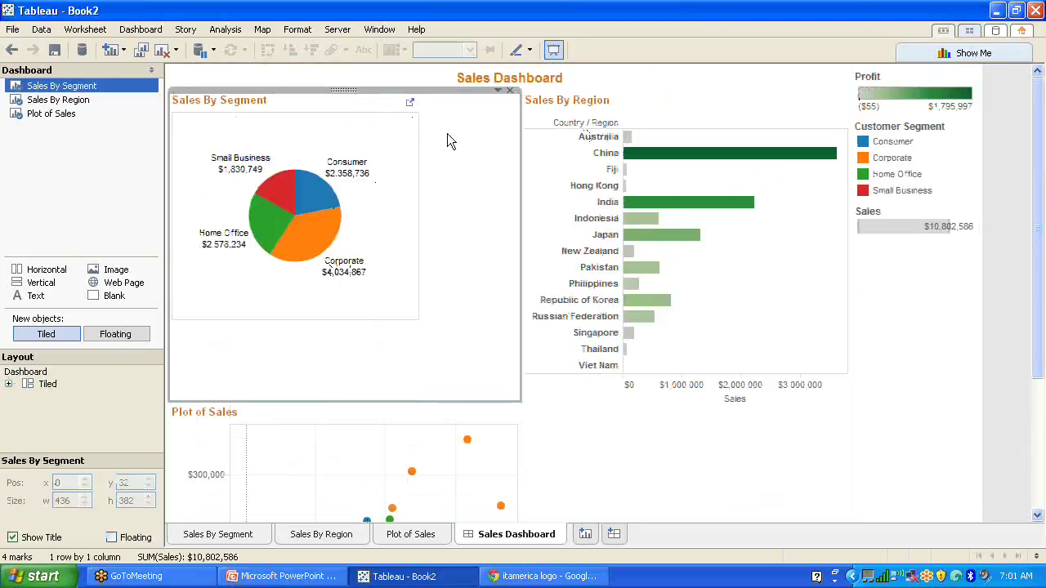
pyautogui.click(496, 90)
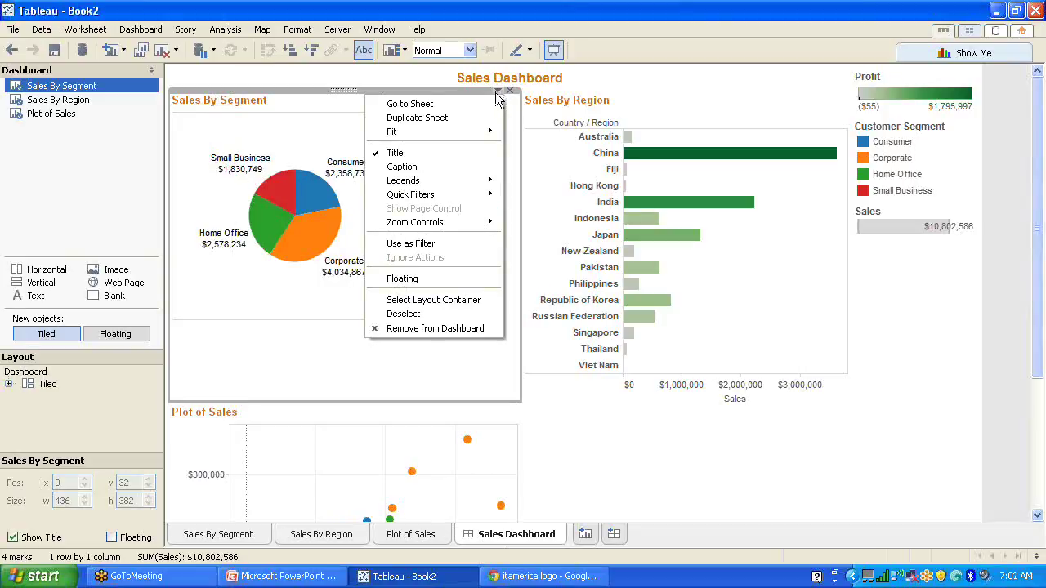
pyautogui.moveTo(467, 131)
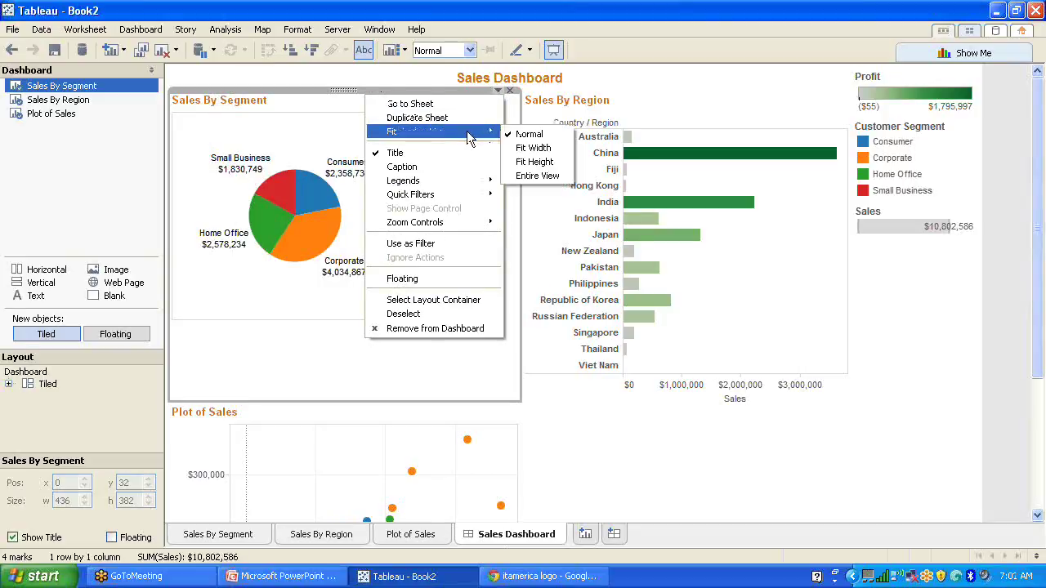
pyautogui.click(550, 176)
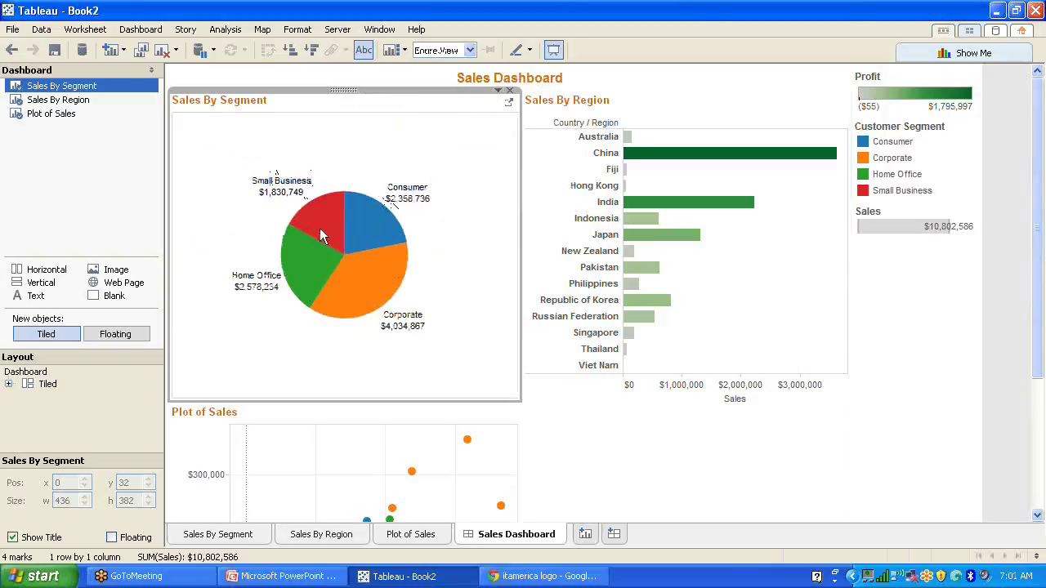
pyautogui.moveTo(376, 243)
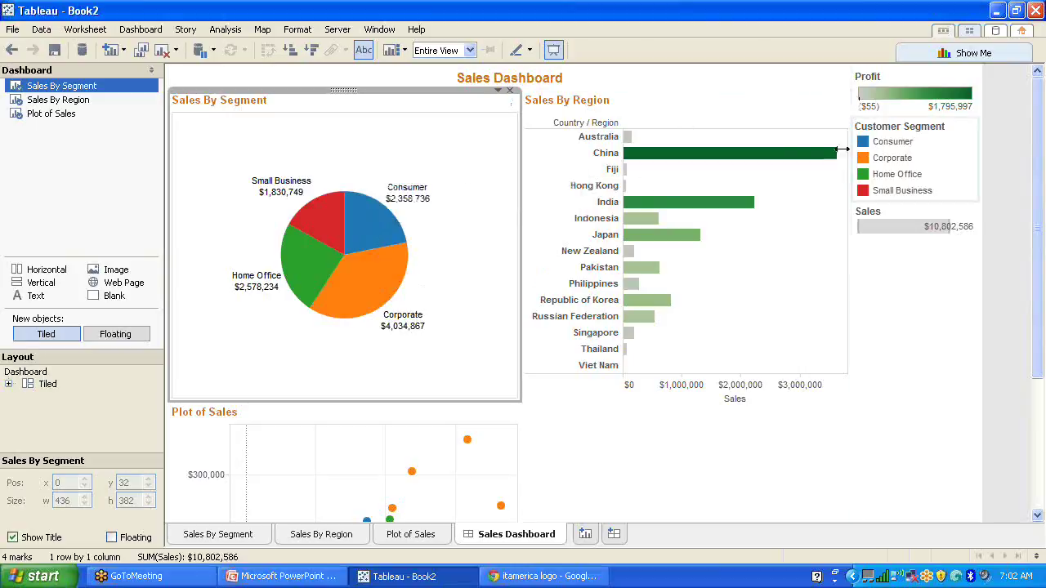
# Step: Shorten the area holding the three charts so it ends just below the Sales By Region axis
pyautogui.click(756, 97)
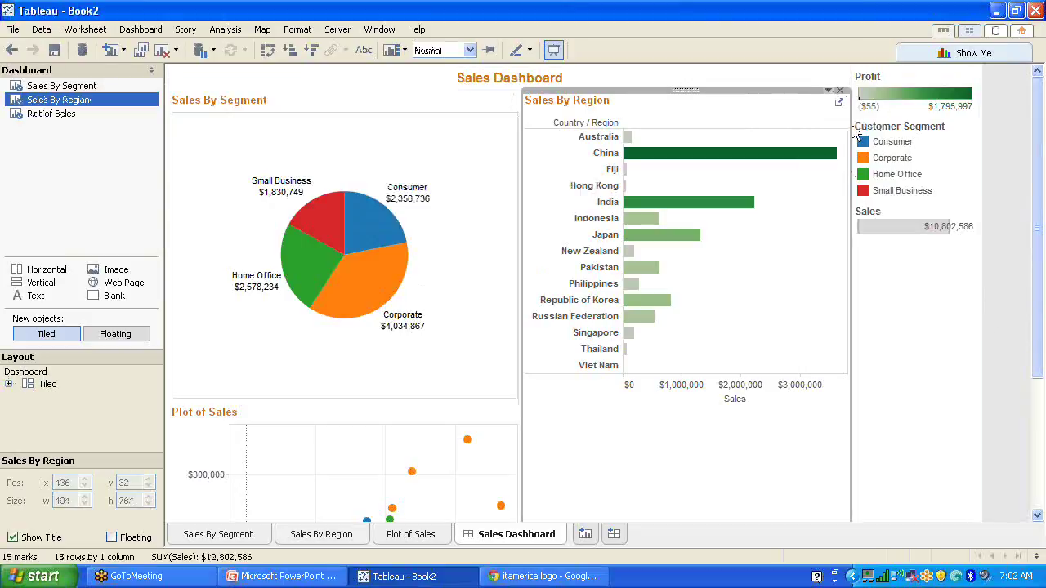
pyautogui.moveTo(1039, 310); pyautogui.dragTo(1039, 449)
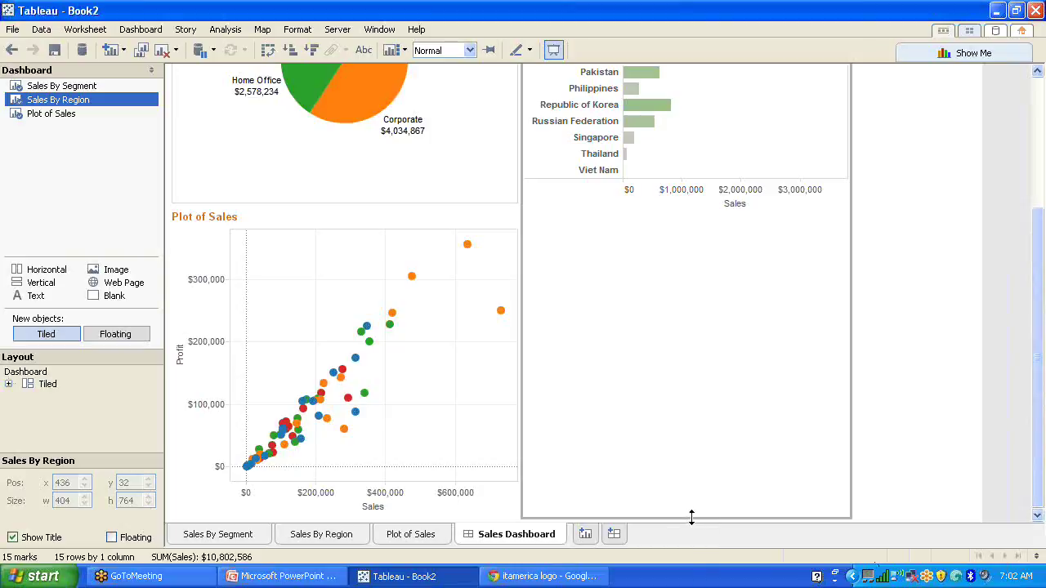
pyautogui.moveTo(692, 517); pyautogui.dragTo(679, 237)
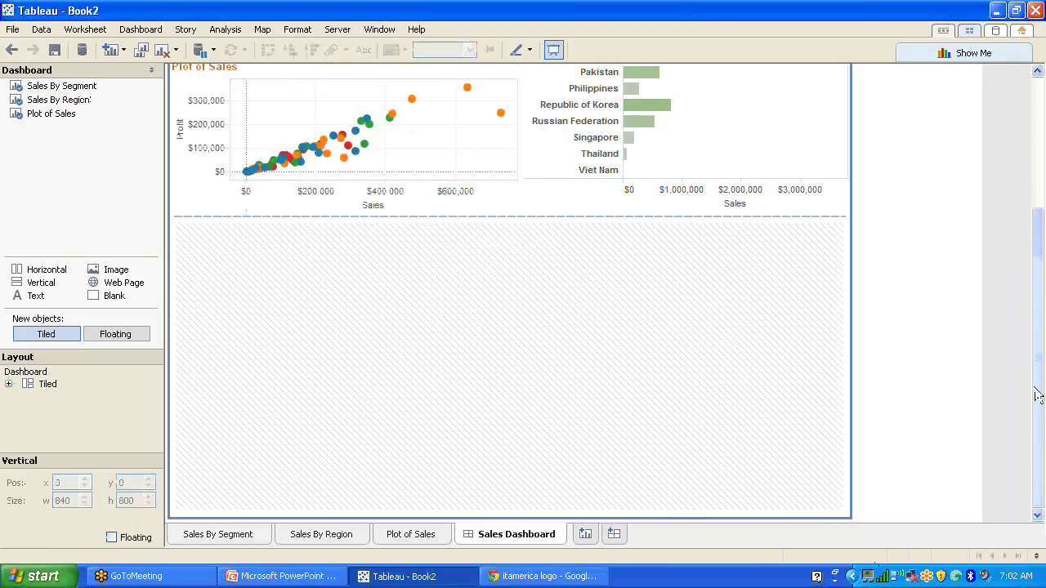
pyautogui.scroll(5, 1037, 228)
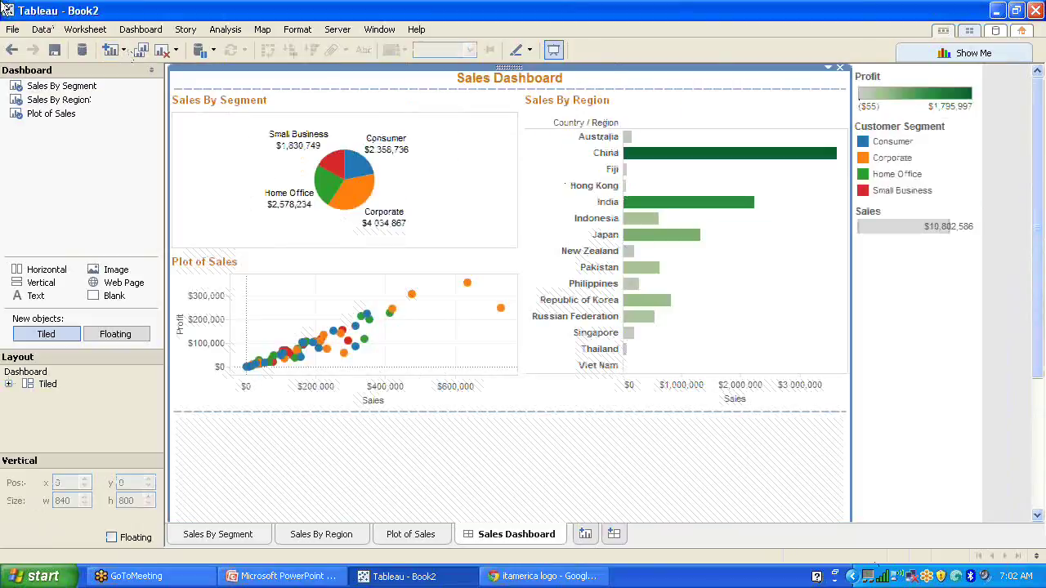
# Step: Undo the shortening of the area that holds the three charts
pyautogui.click(12, 50)
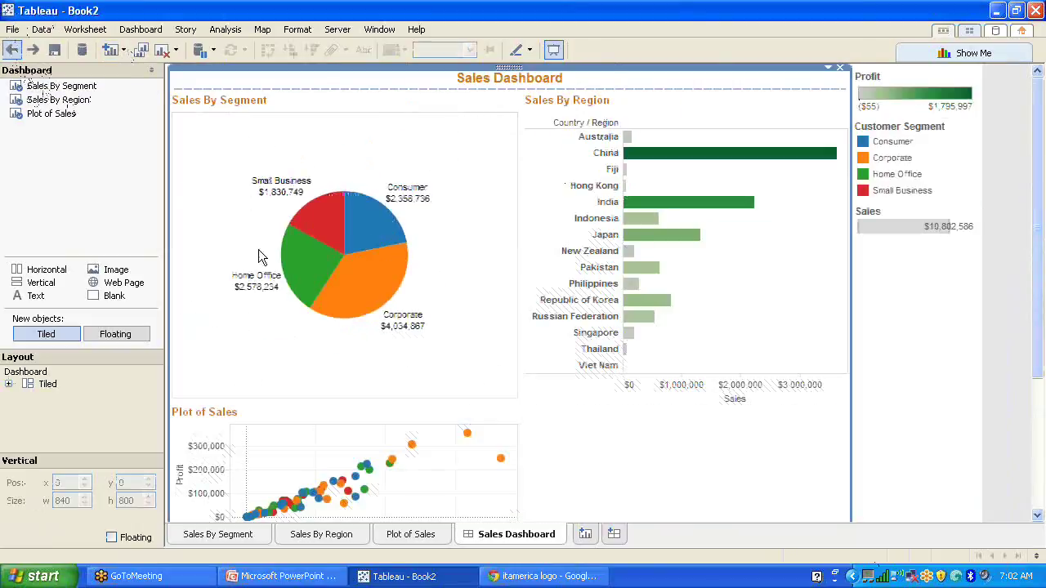
# Step: Try Fit Width on the Plot of Sales chart and return its fit to Entire View
pyautogui.click(497, 459)
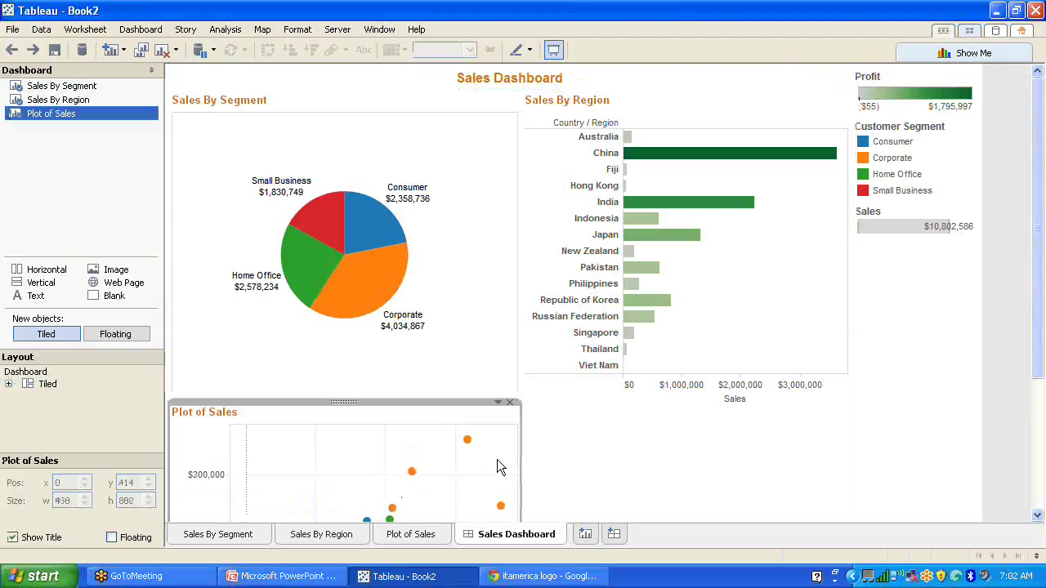
pyautogui.click(499, 402)
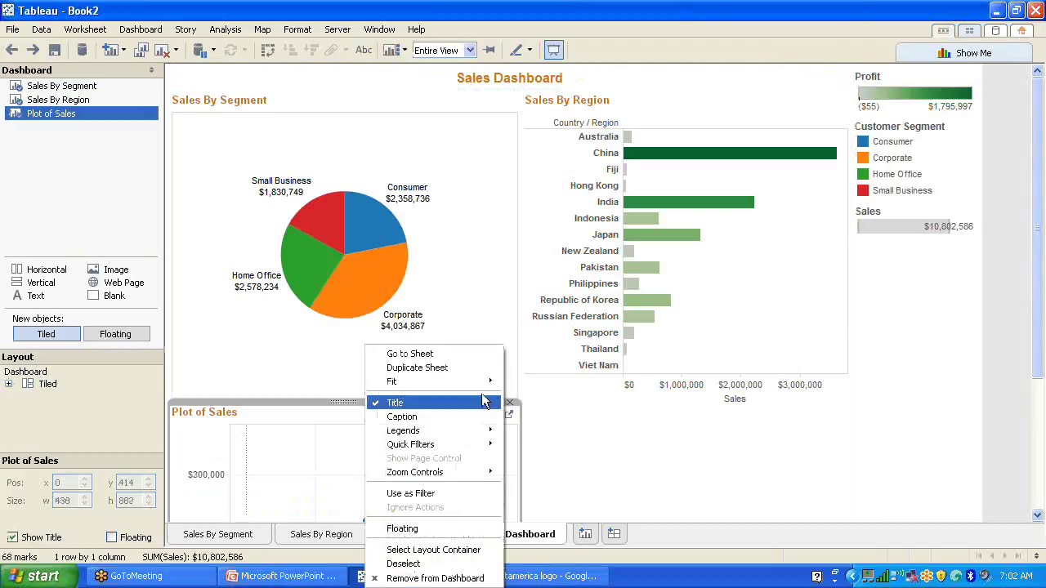
pyautogui.moveTo(471, 385)
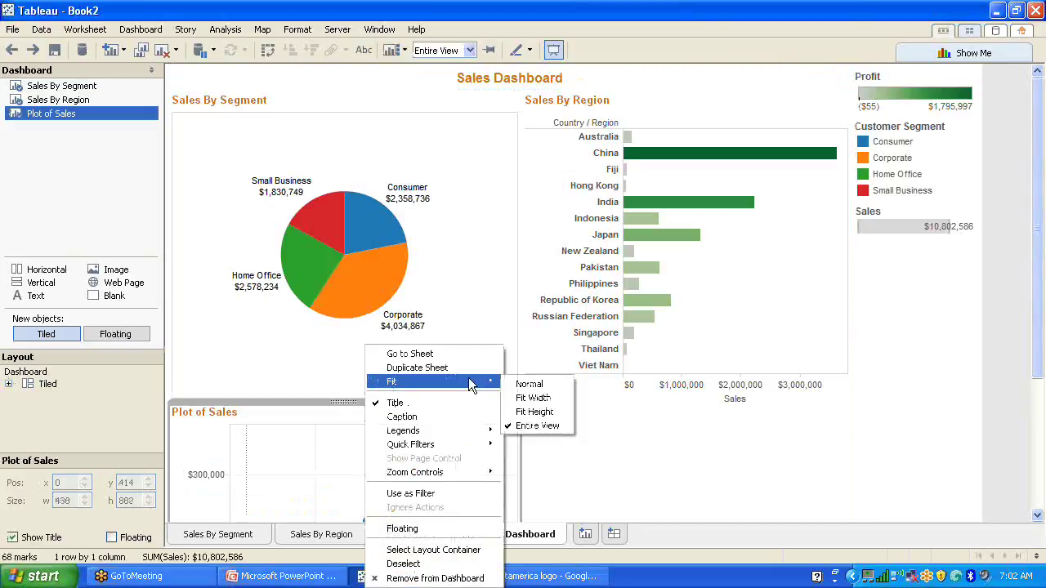
pyautogui.click(539, 399)
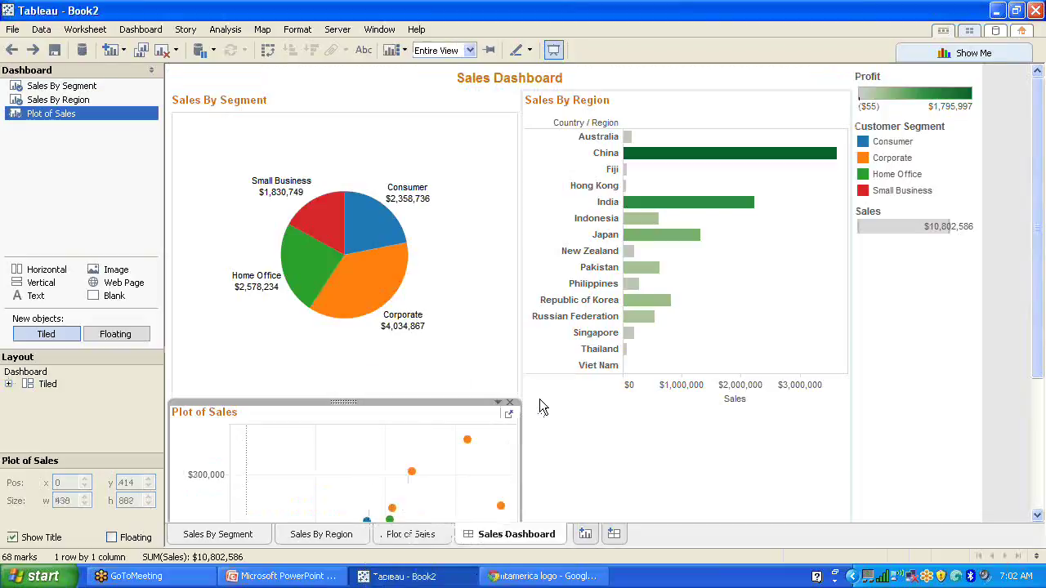
pyautogui.click(501, 403)
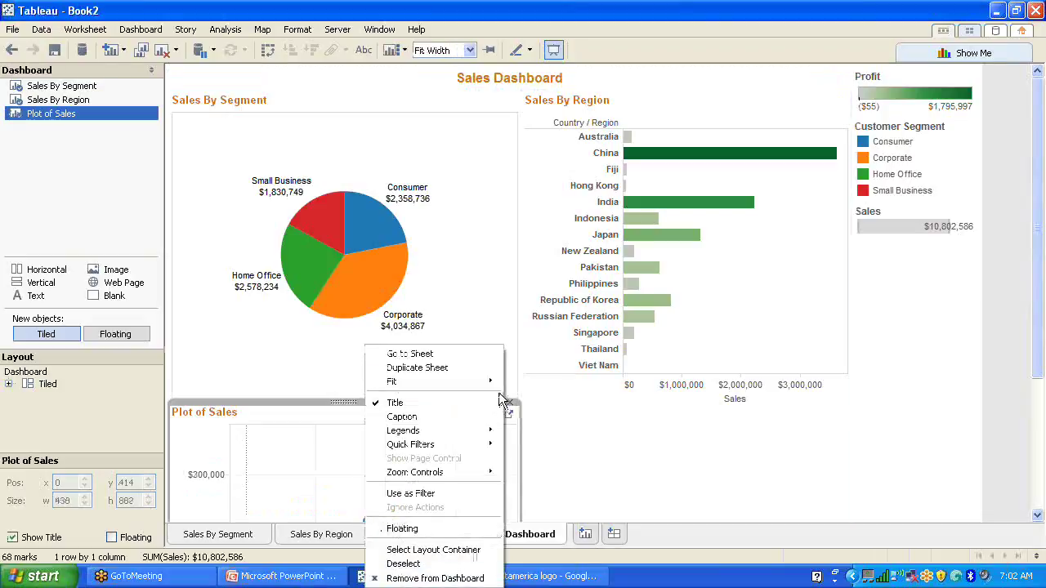
pyautogui.moveTo(490, 382)
pyautogui.click(539, 426)
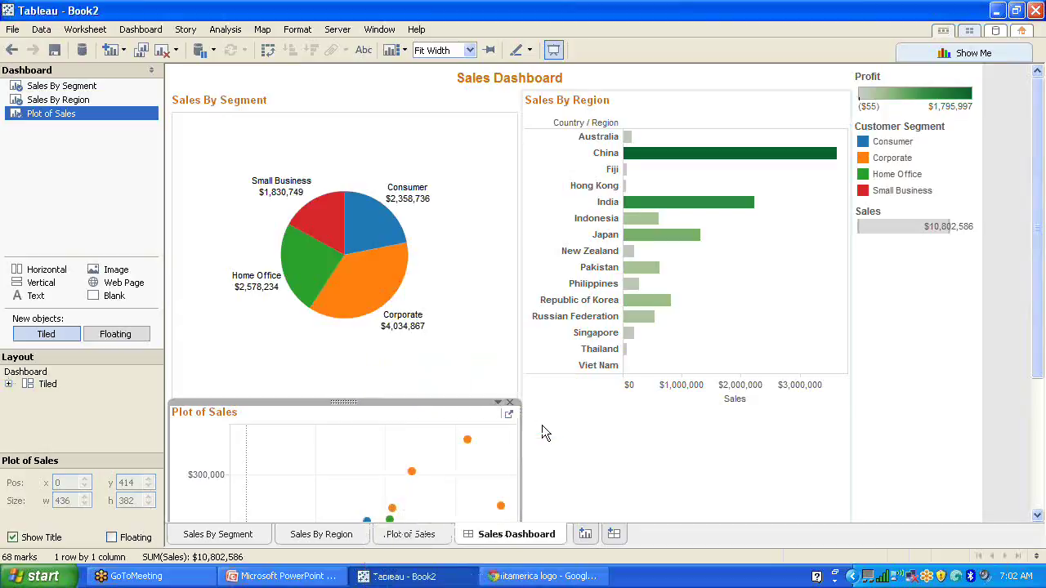
# Step: Remove Plot of Sales from below Sales By Segment and add it again across the full width beneath both Sales By Segment and Sales By Region
pyautogui.click(758, 129)
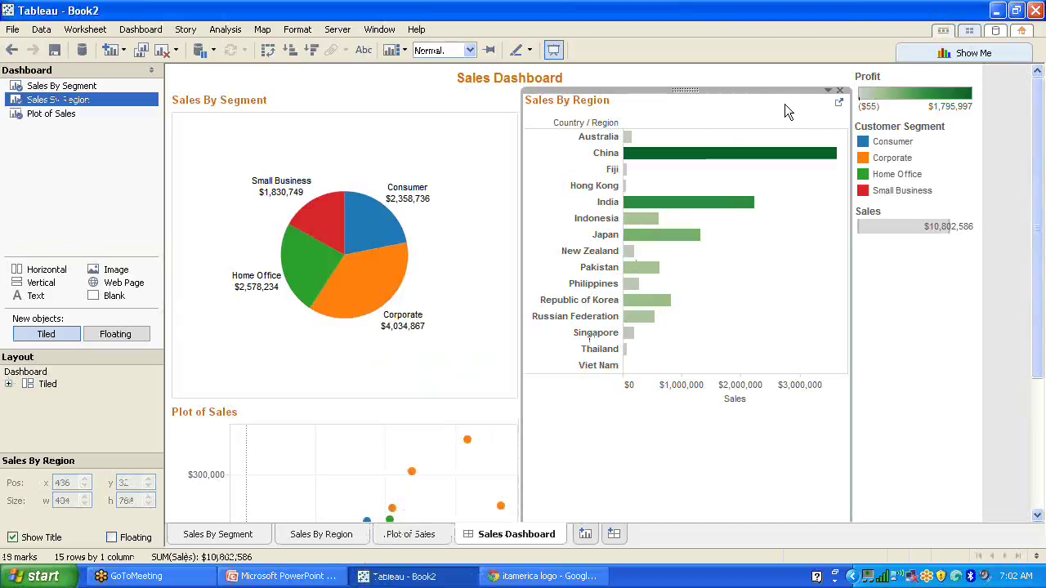
pyautogui.click(416, 417)
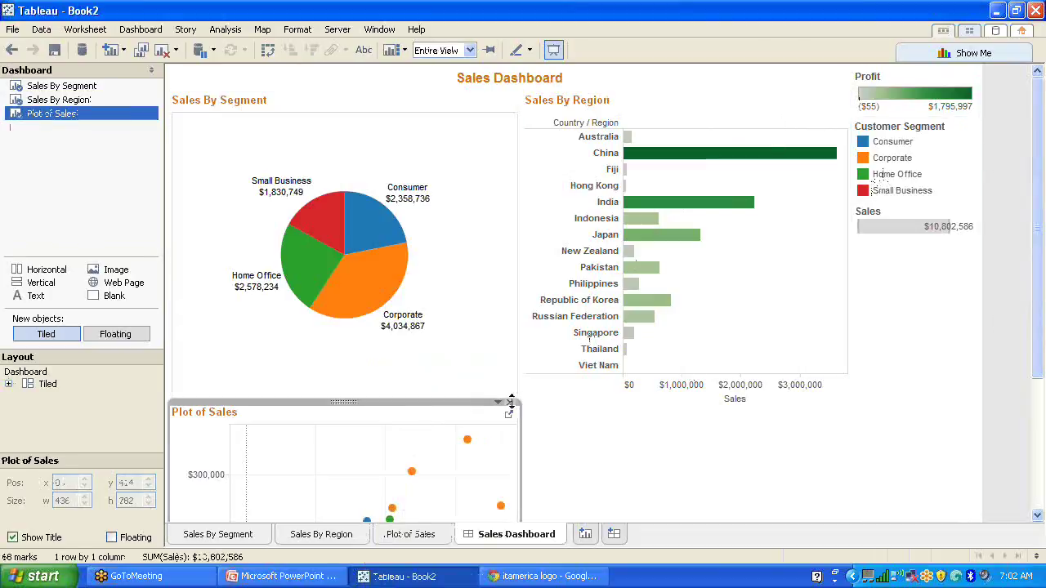
pyautogui.click(510, 402)
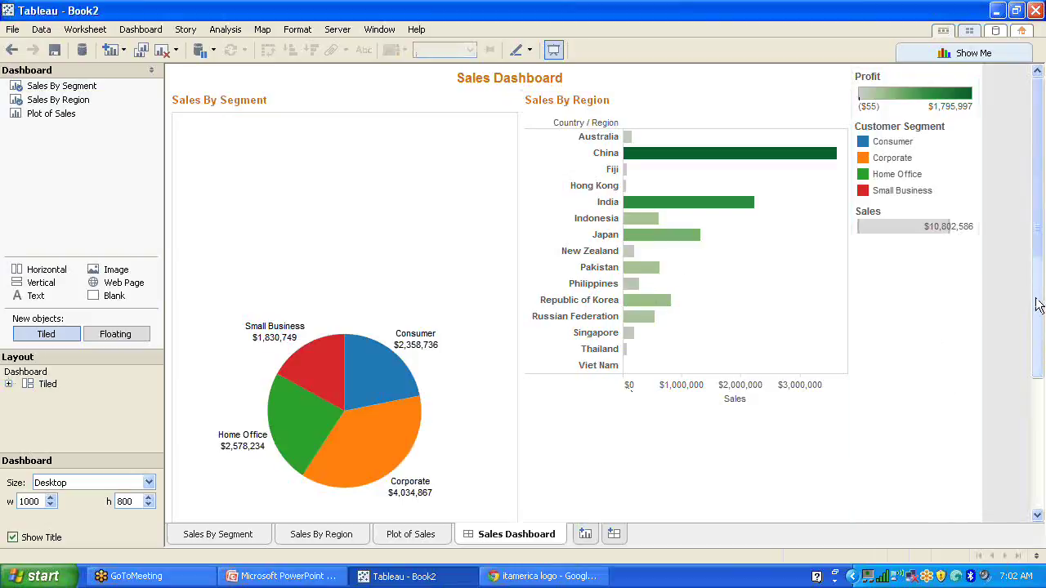
pyautogui.moveTo(1038, 304); pyautogui.dragTo(1038, 425)
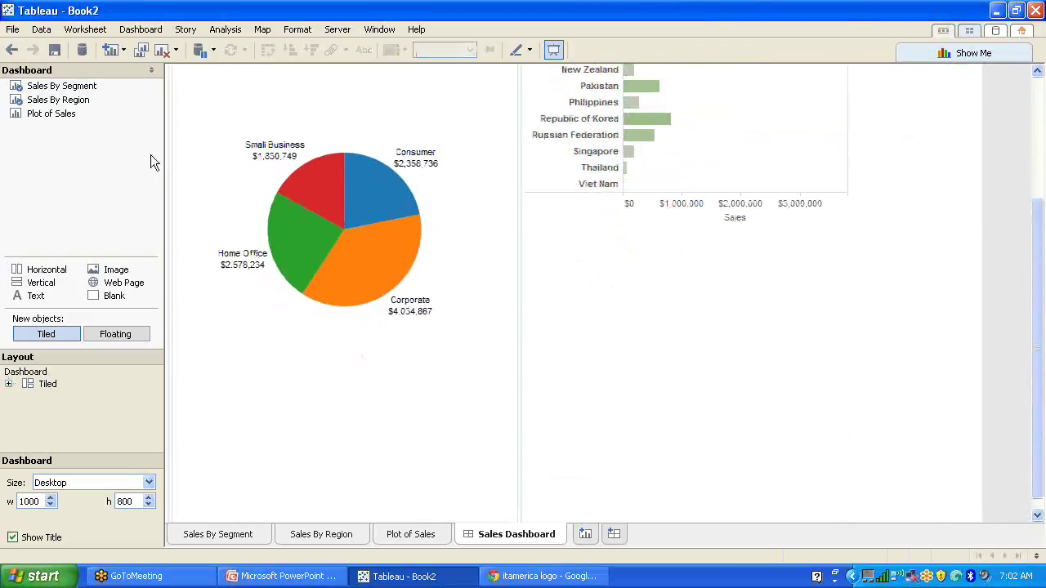
pyautogui.moveTo(50, 113)
pyautogui.mouseDown()
pyautogui.moveTo(454, 360)
pyautogui.moveTo(642, 418)
pyautogui.moveTo(548, 499)
pyautogui.moveTo(548, 465)
pyautogui.moveTo(486, 465)
pyautogui.moveTo(590, 535)
pyautogui.moveTo(572, 497)
pyautogui.moveTo(577, 575)
pyautogui.moveTo(571, 514)
pyautogui.mouseUp()
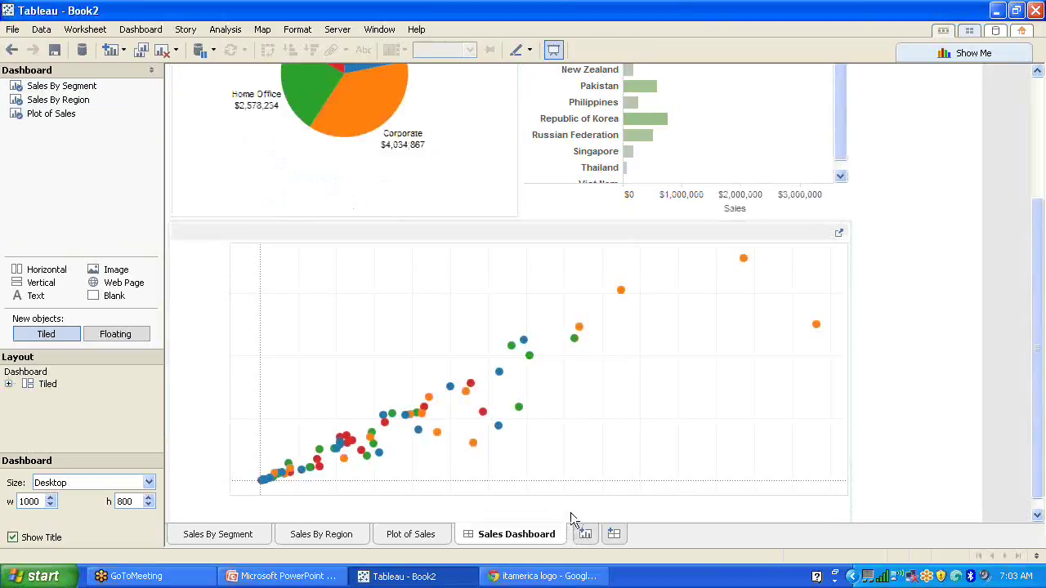
pyautogui.moveTo(1038, 327); pyautogui.dragTo(1034, 192)
pyautogui.scroll(-5, 1033, 193)
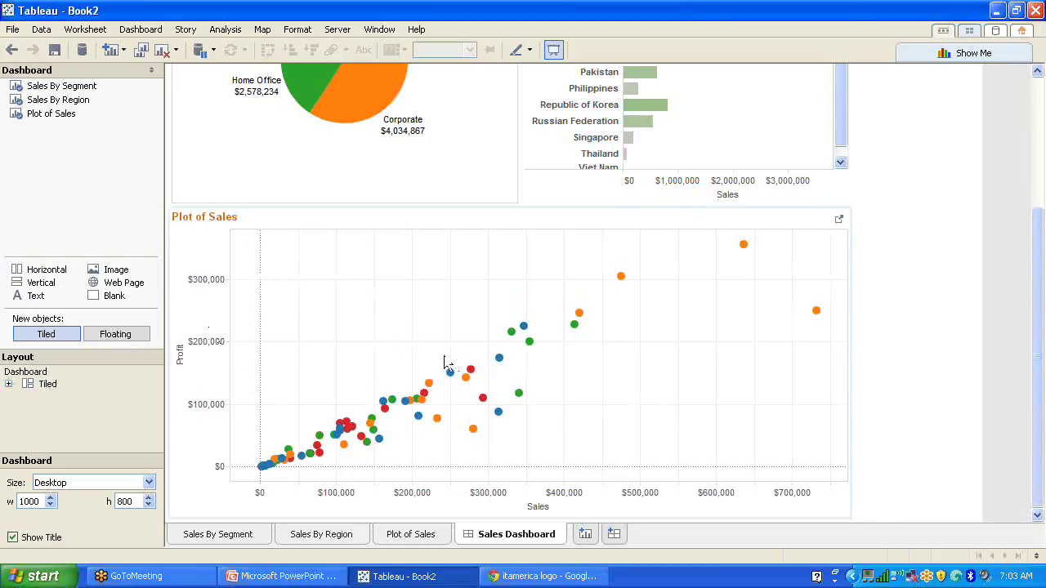
# Step: Check which fit option the Plot of Sales chart uses and look over the whole dashboard layout
pyautogui.click(799, 219)
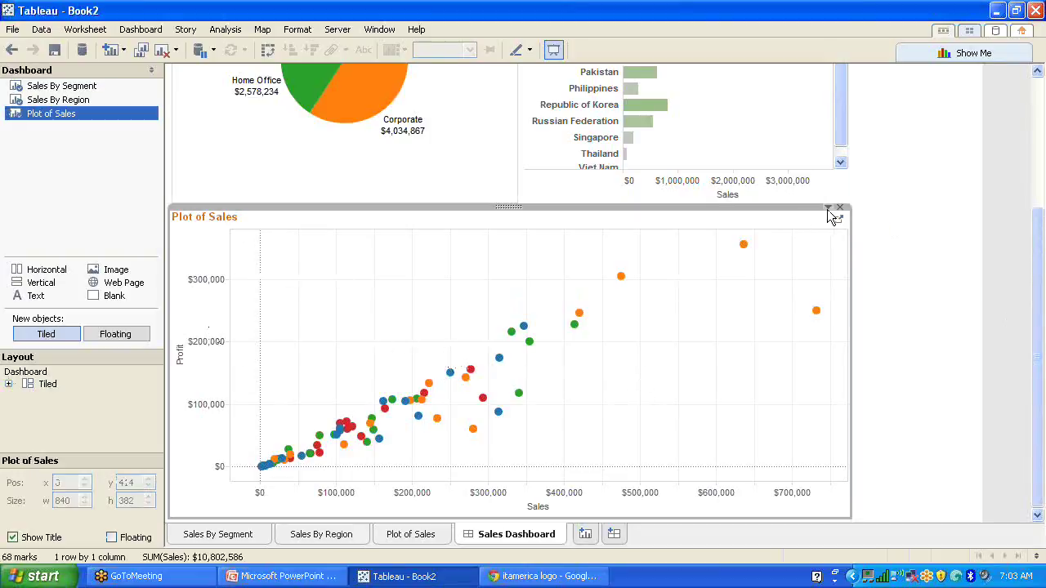
pyautogui.click(828, 209)
pyautogui.moveTo(784, 249)
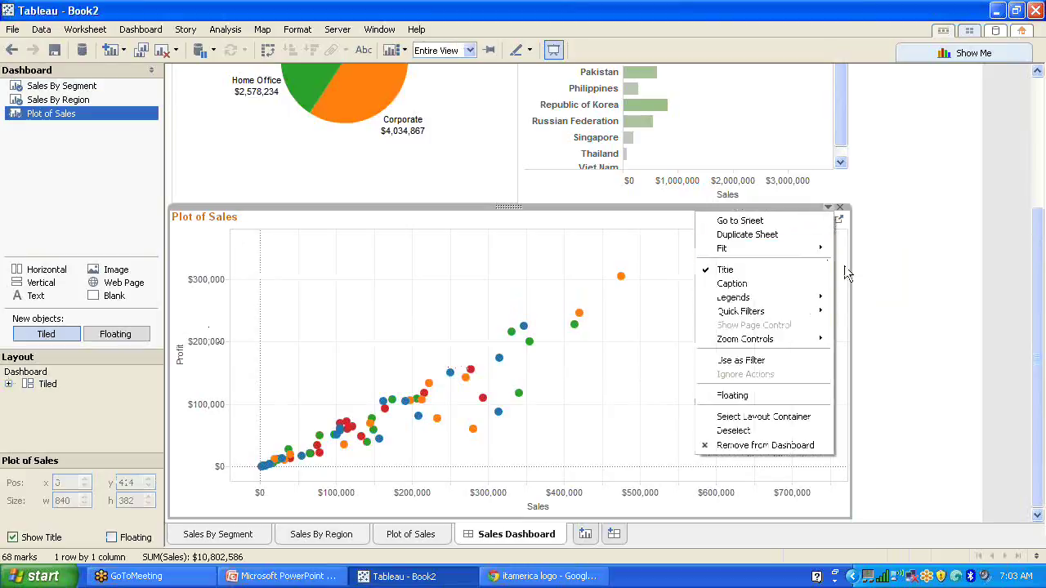
pyautogui.moveTo(823, 247)
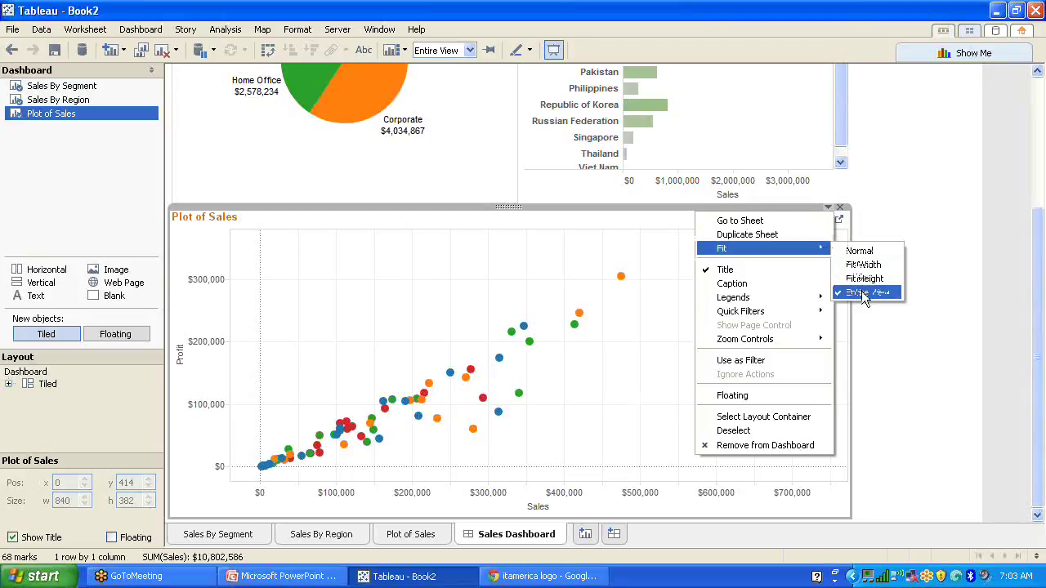
pyautogui.click(1039, 365)
pyautogui.scroll(3, 1036, 245)
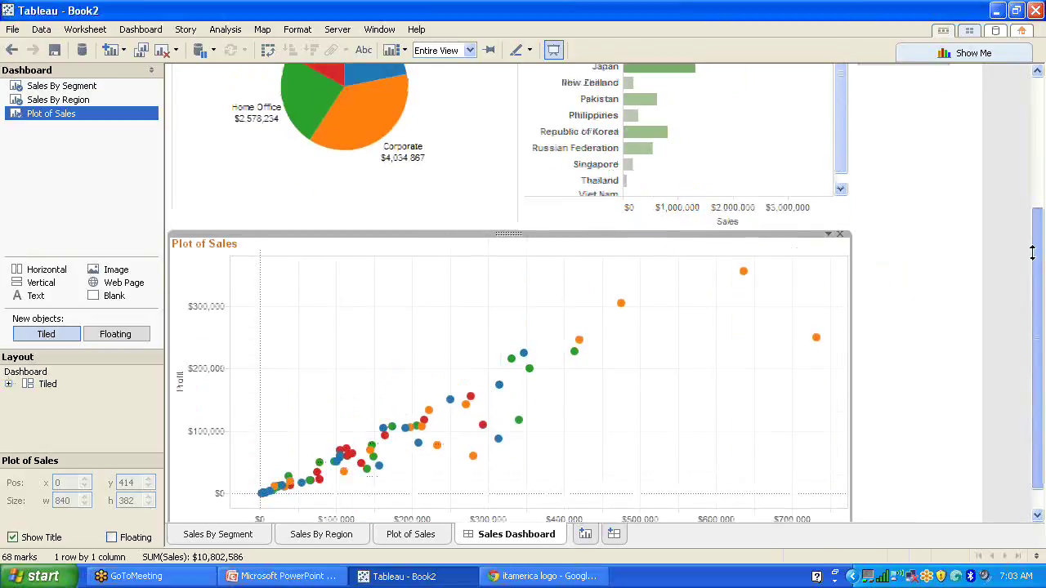
pyautogui.scroll(-3, 1011, 376)
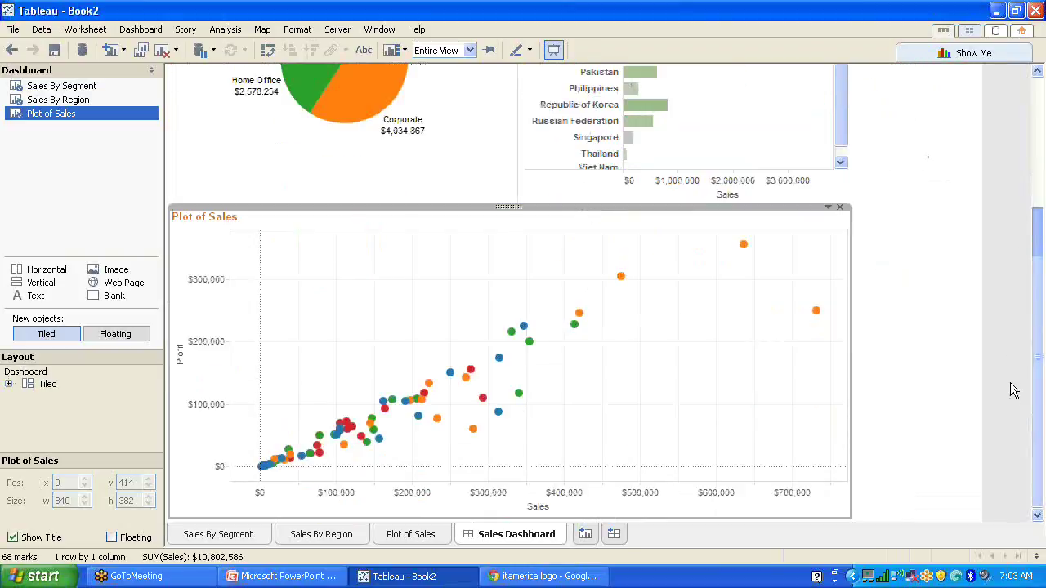
pyautogui.scroll(8, 1026, 270)
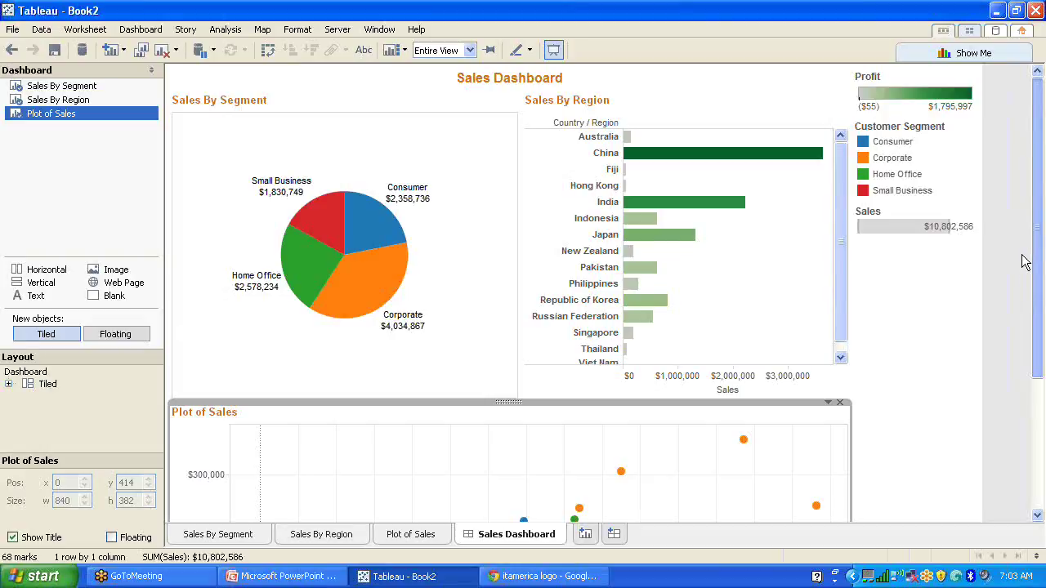
# Step: Set the Sales By Region bar chart's fit to Entire View
pyautogui.click(782, 108)
pyautogui.click(828, 89)
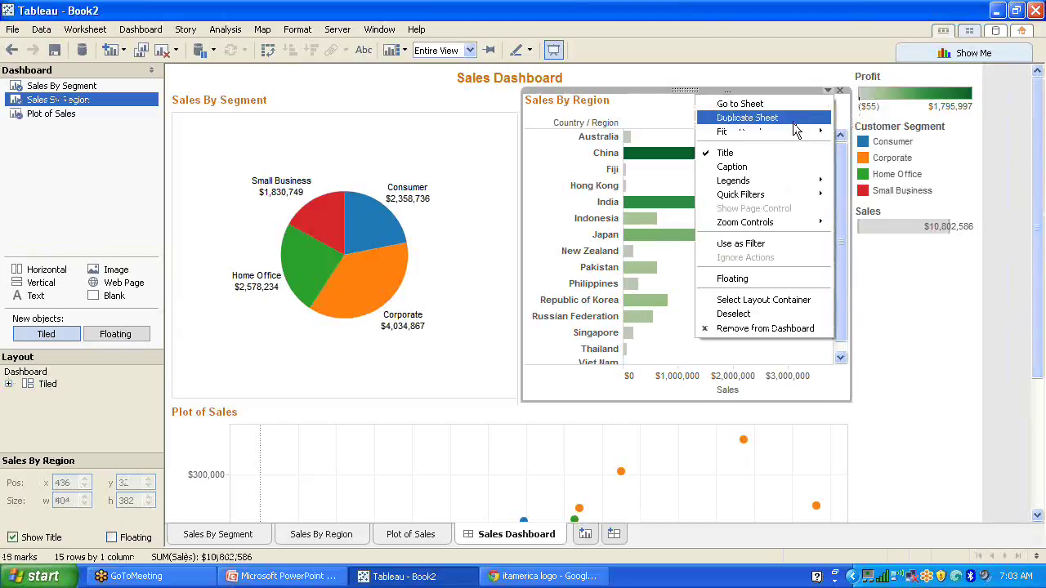
pyautogui.moveTo(817, 138)
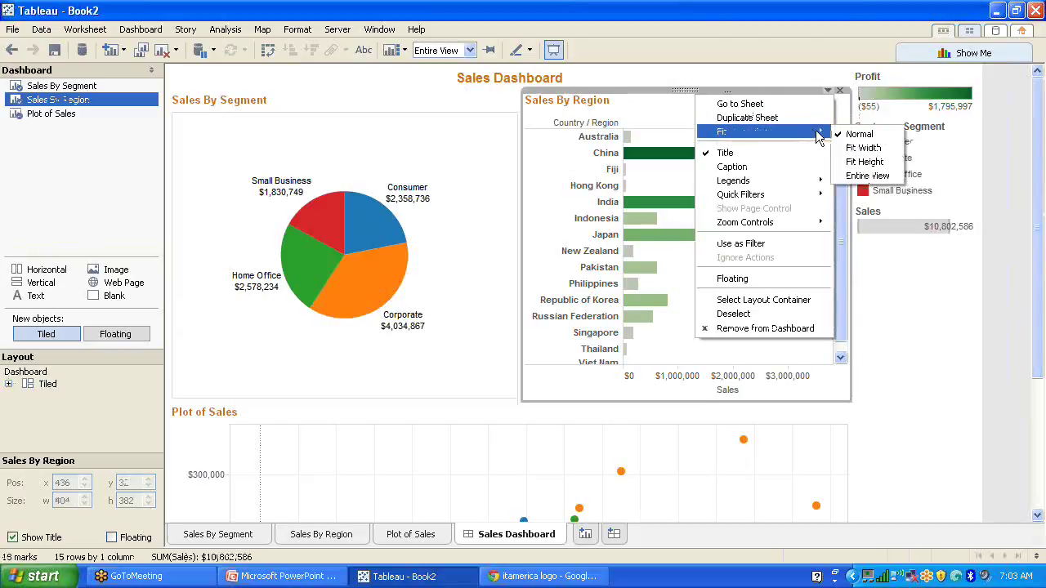
pyautogui.click(866, 175)
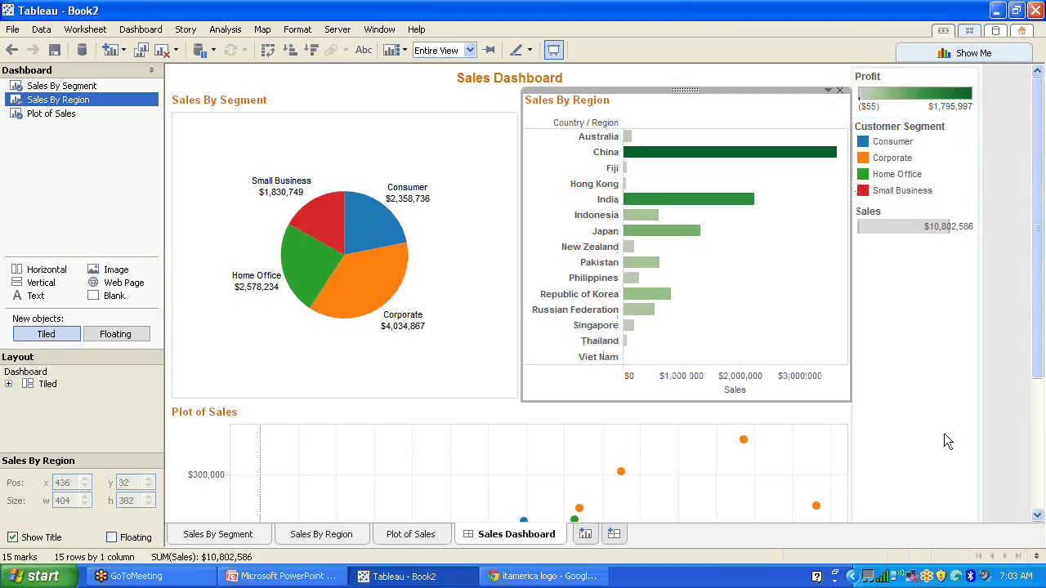
pyautogui.click(431, 103)
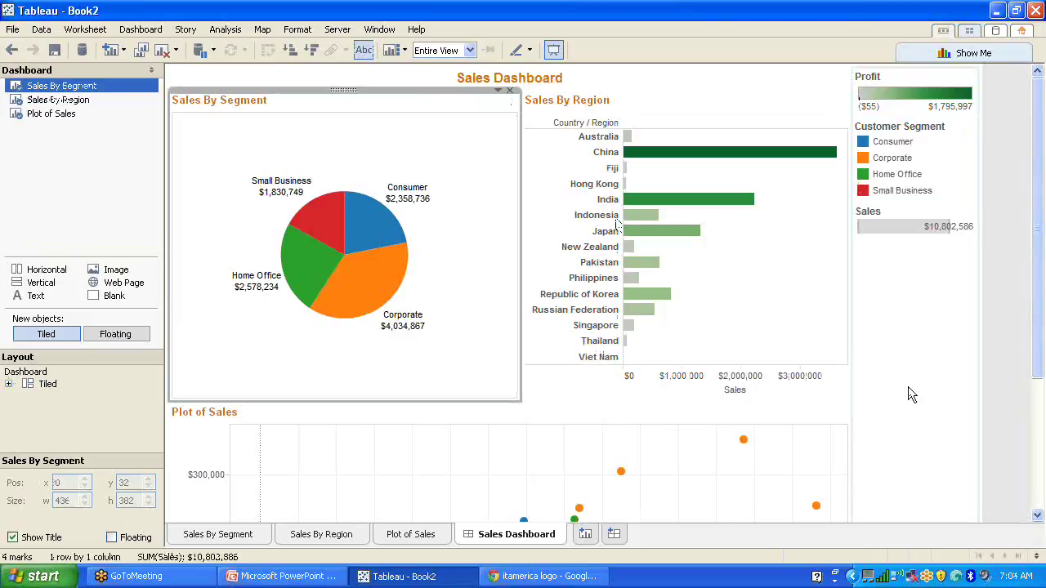
pyautogui.click(908, 388)
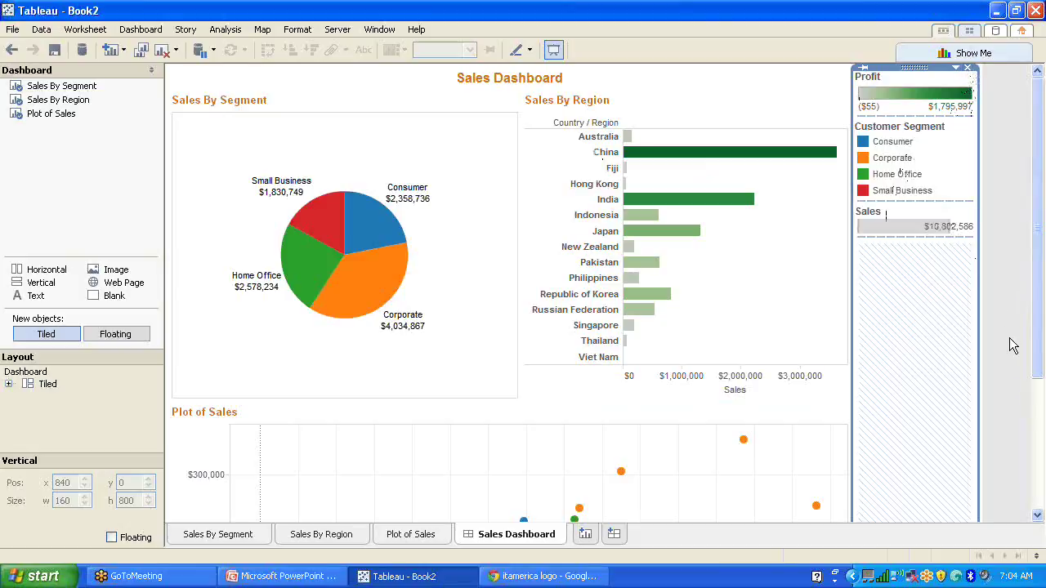
# Step: Show the Region quick filter on each of the Sales By Segment, Sales By Region and Plot of Sales worksheets
pyautogui.click(211, 535)
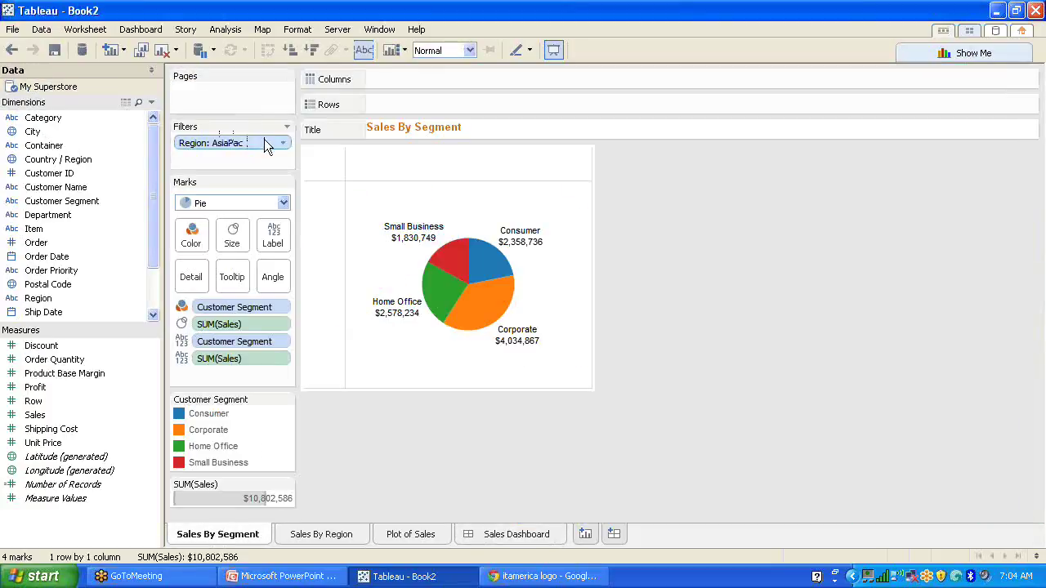
pyautogui.click(283, 143)
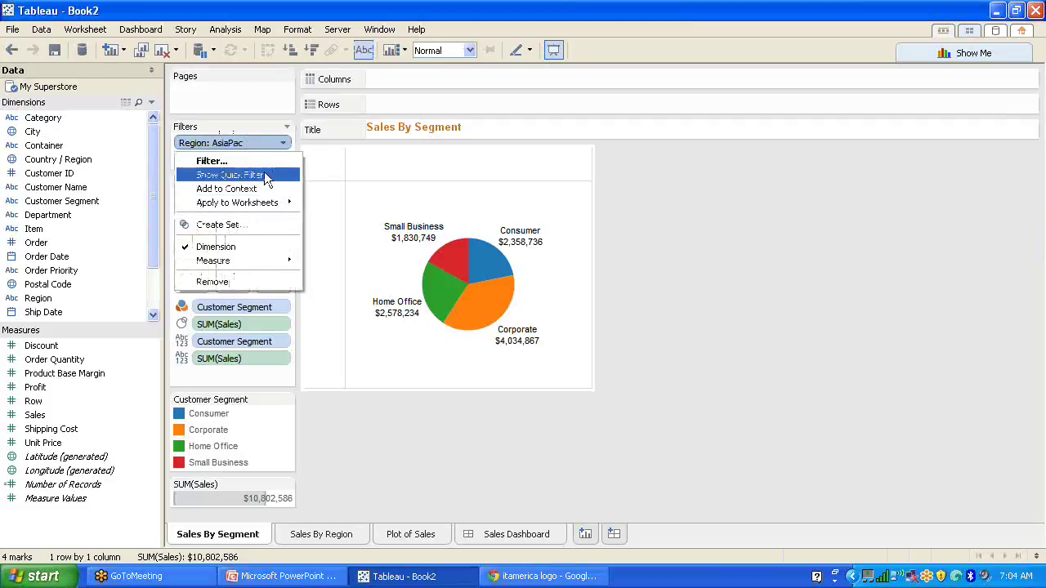
pyautogui.click(263, 171)
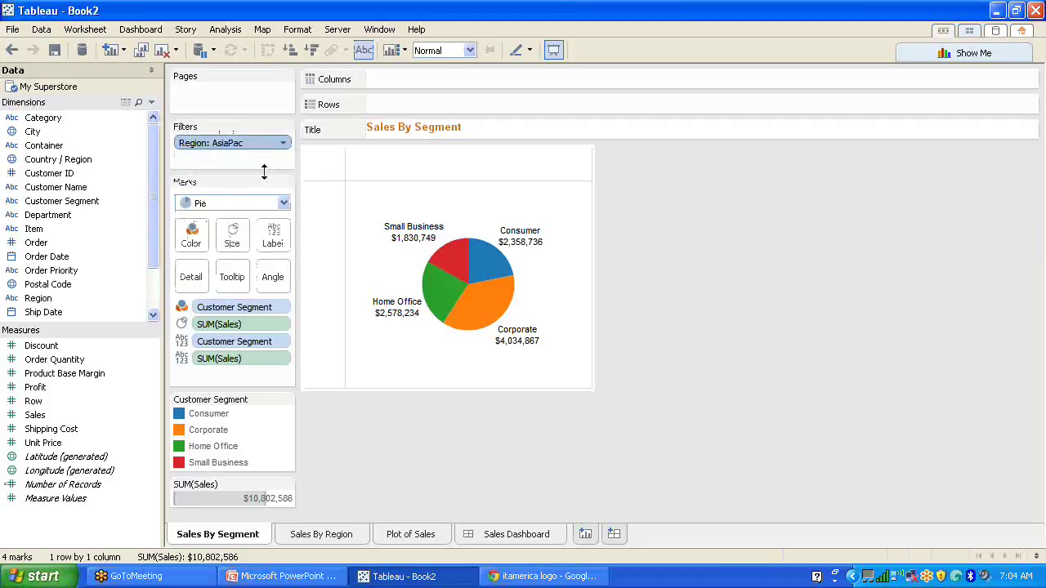
pyautogui.click(331, 538)
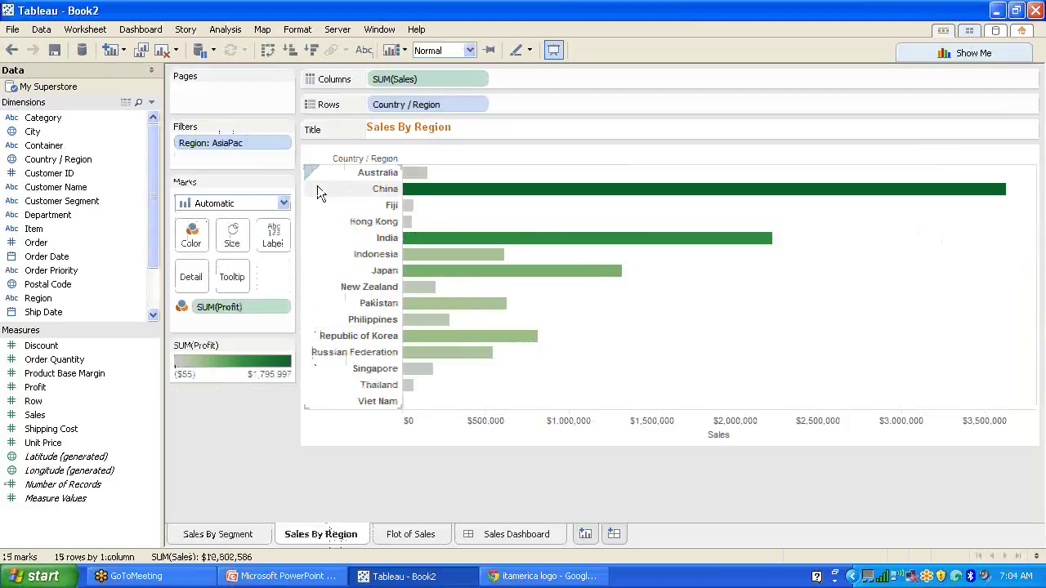
pyautogui.click(282, 143)
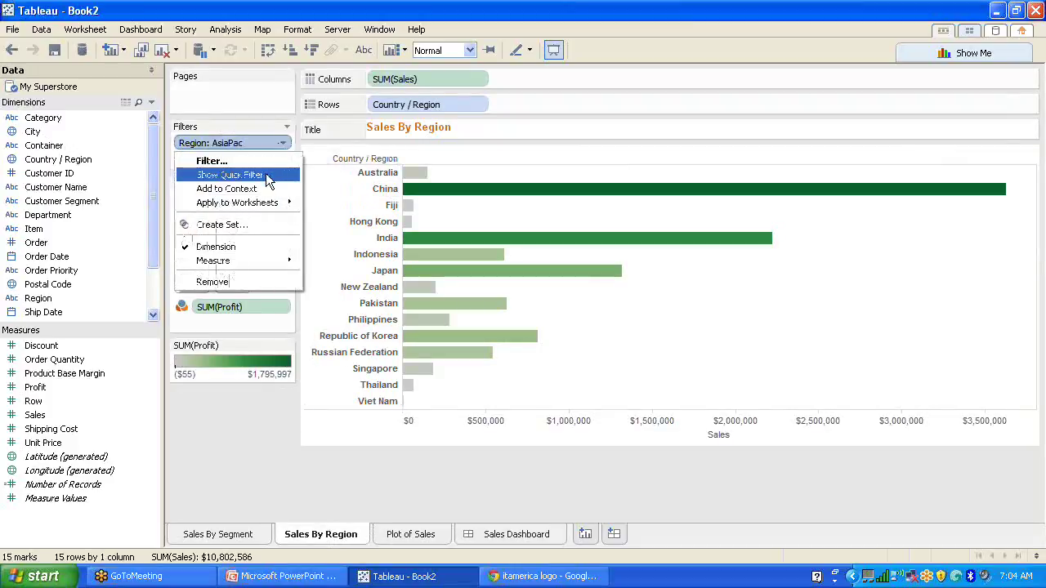
pyautogui.click(266, 173)
pyautogui.click(416, 538)
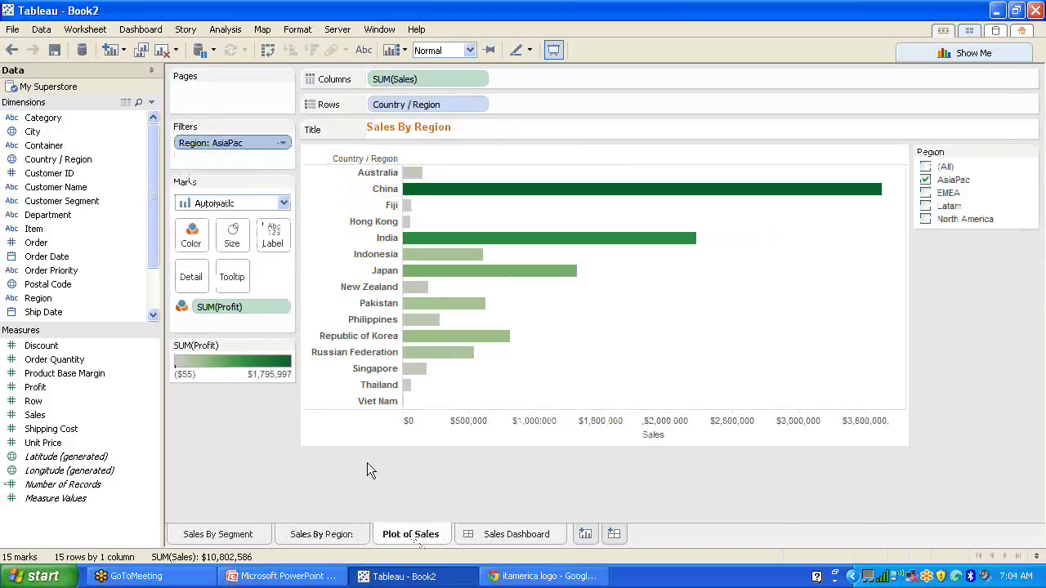
pyautogui.click(283, 145)
pyautogui.click(266, 173)
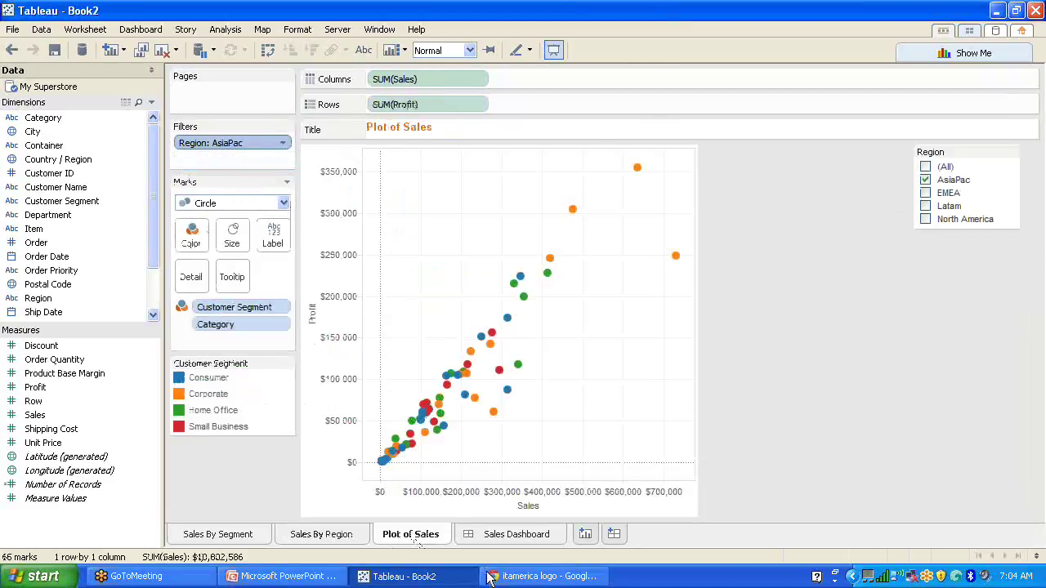
# Step: Return to the Sales Dashboard and select the Sales By Segment chart
pyautogui.click(504, 536)
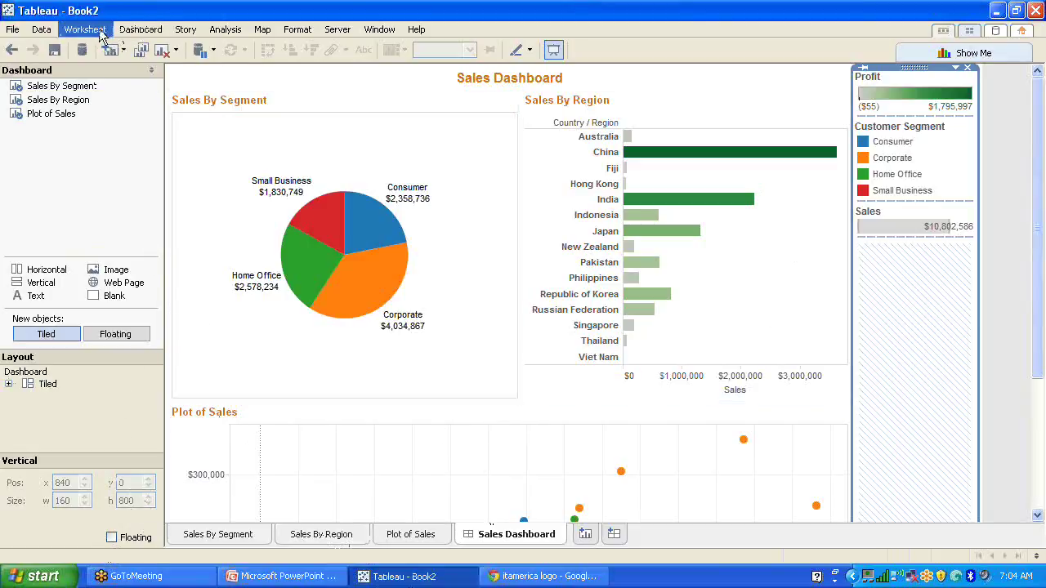
pyautogui.click(222, 134)
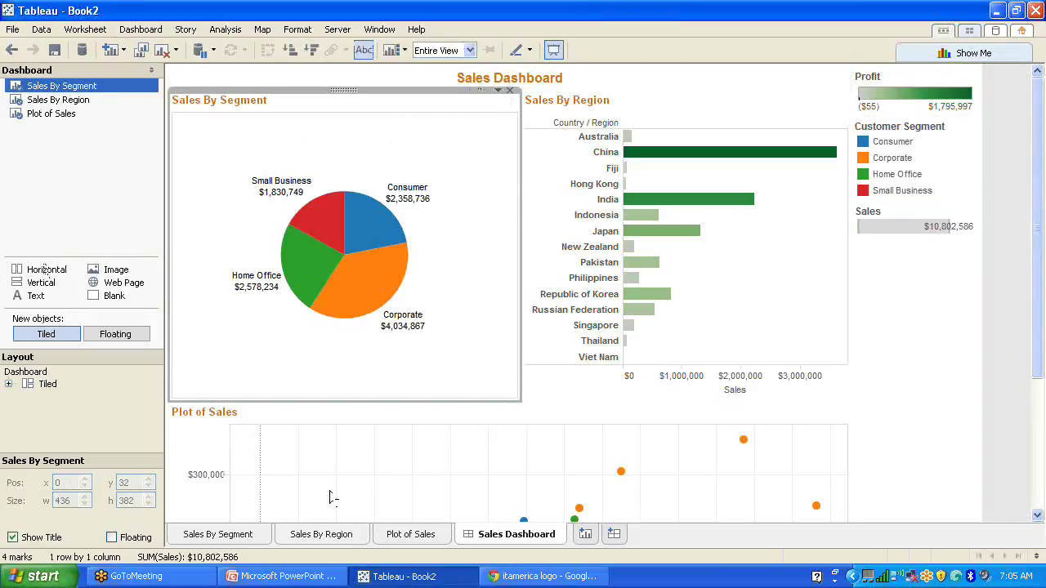
pyautogui.click(85, 29)
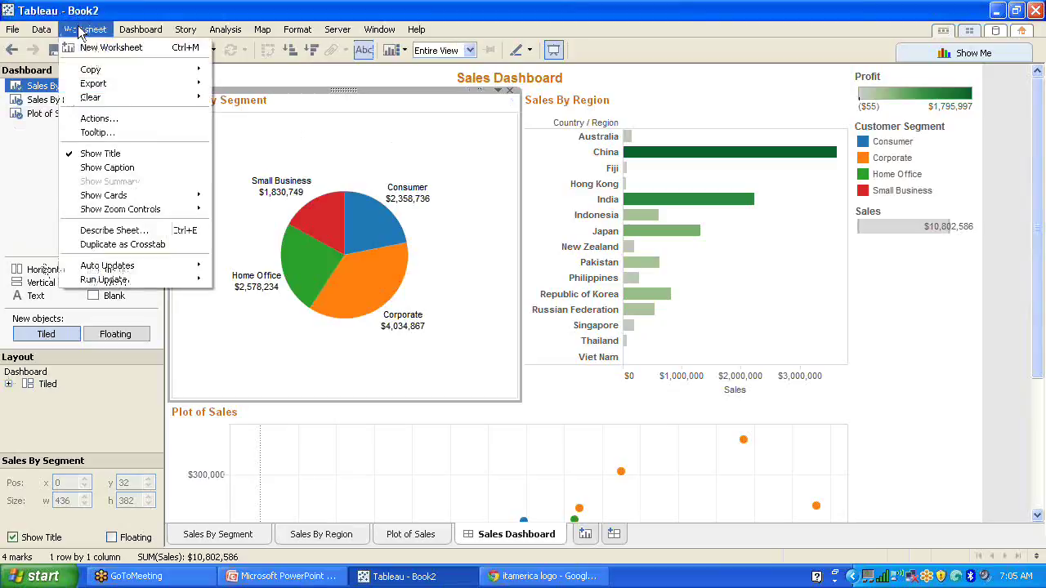
pyautogui.click(321, 104)
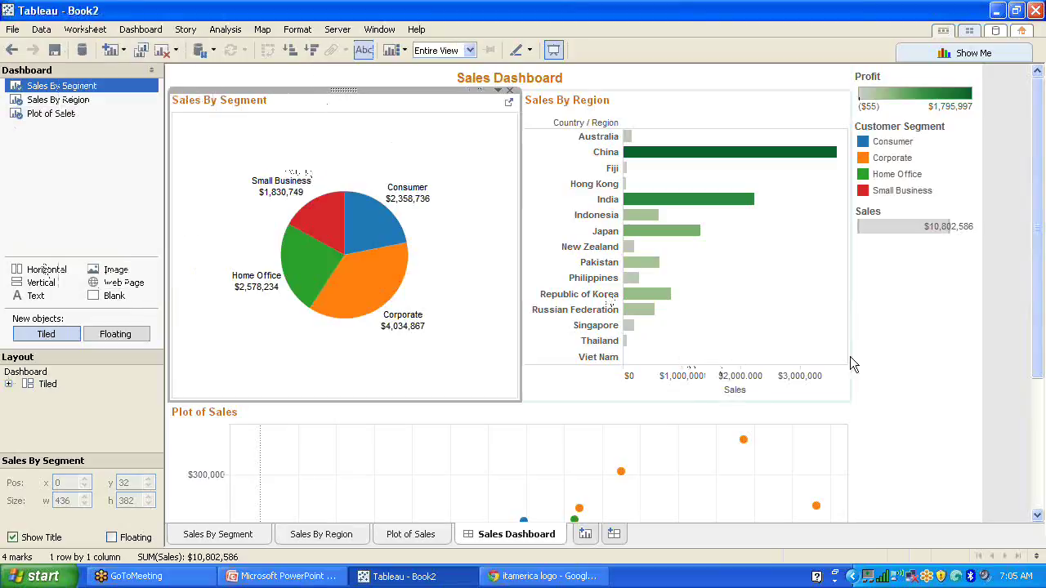
# Step: Set the legend container with the Profit, Customer Segment and Sales legends to floating and move it below the Sales By Region bars
pyautogui.click(895, 298)
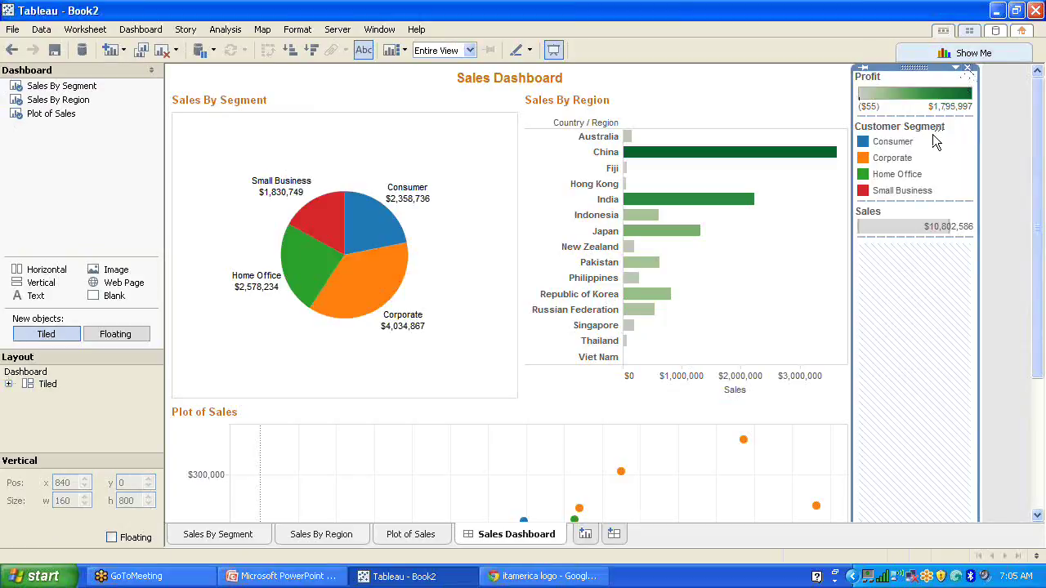
pyautogui.click(935, 226)
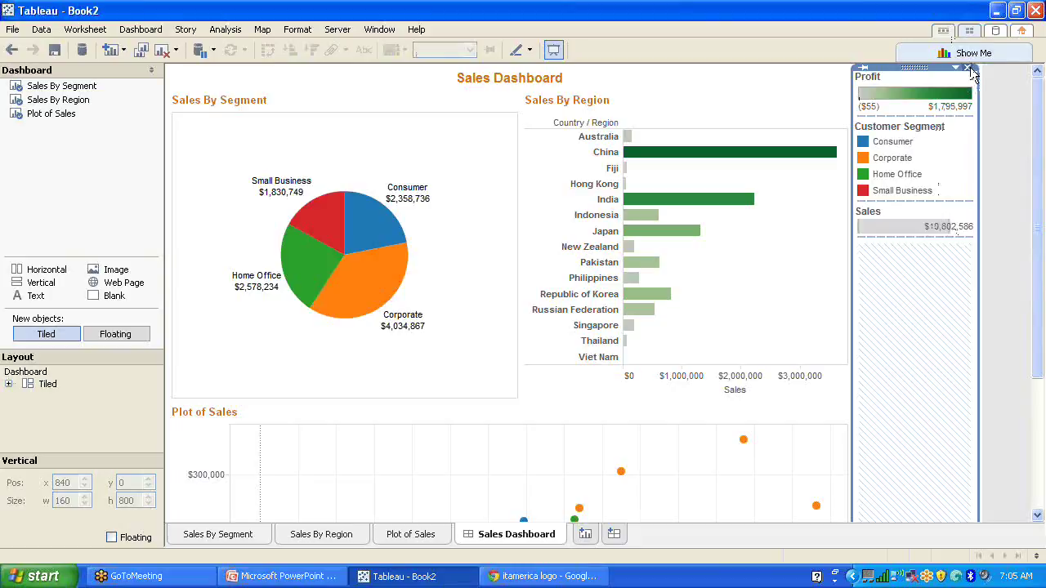
pyautogui.moveTo(1034, 318); pyautogui.dragTo(1036, 82)
pyautogui.click(956, 70)
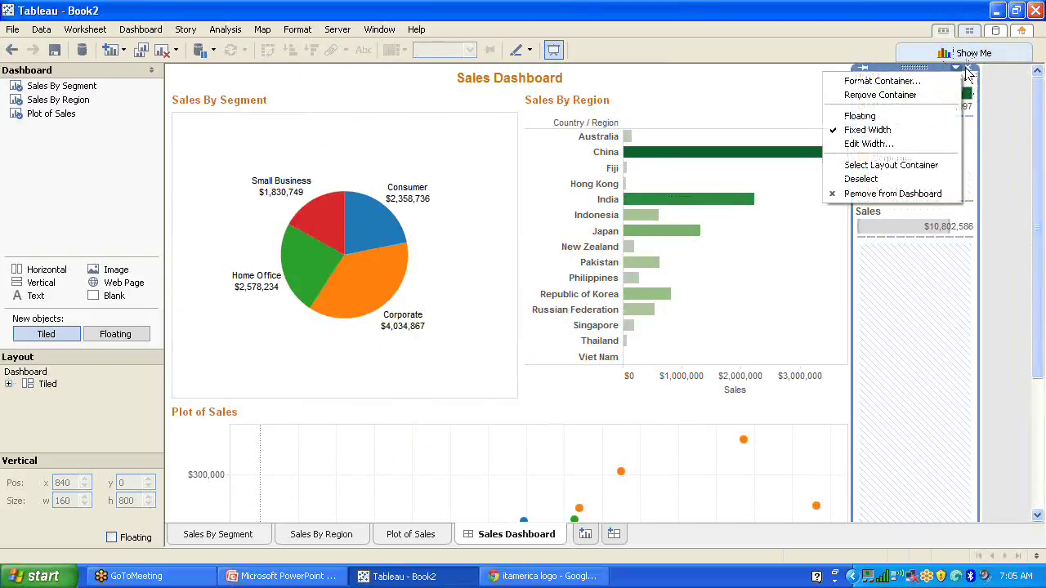
pyautogui.click(925, 331)
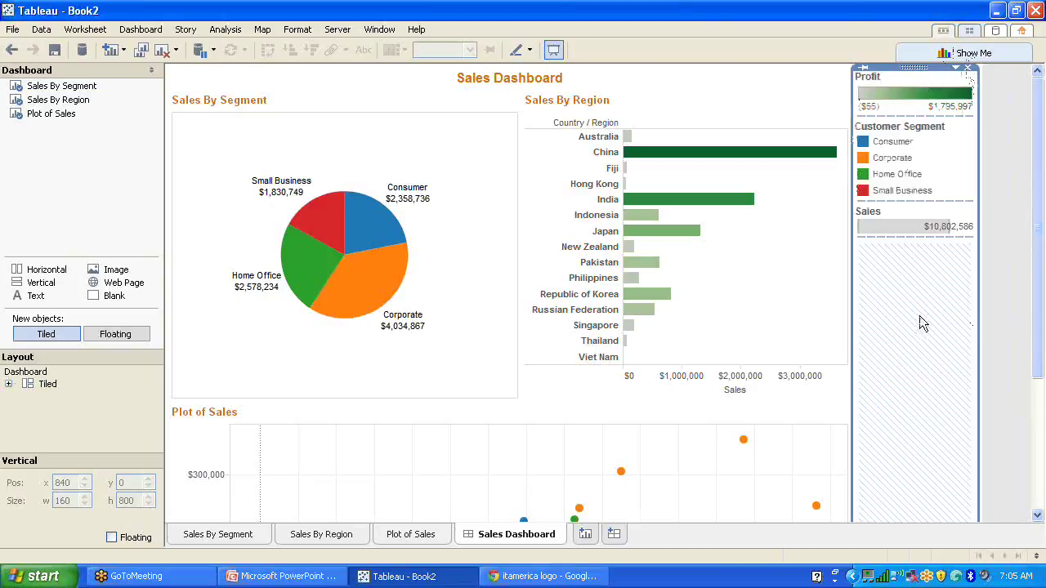
pyautogui.click(968, 129)
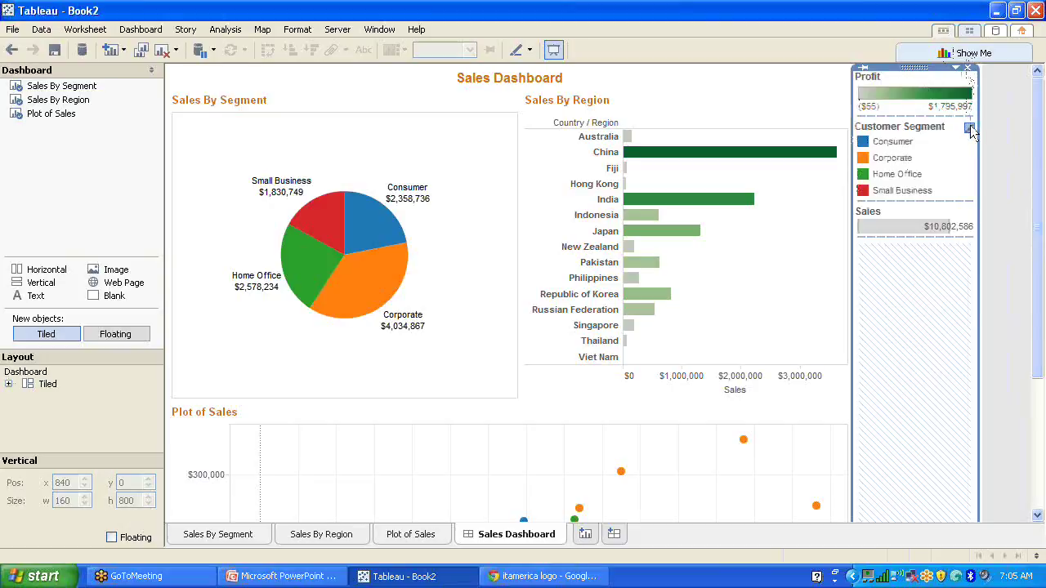
pyautogui.click(956, 68)
pyautogui.click(893, 116)
pyautogui.moveTo(886, 81); pyautogui.dragTo(974, 353)
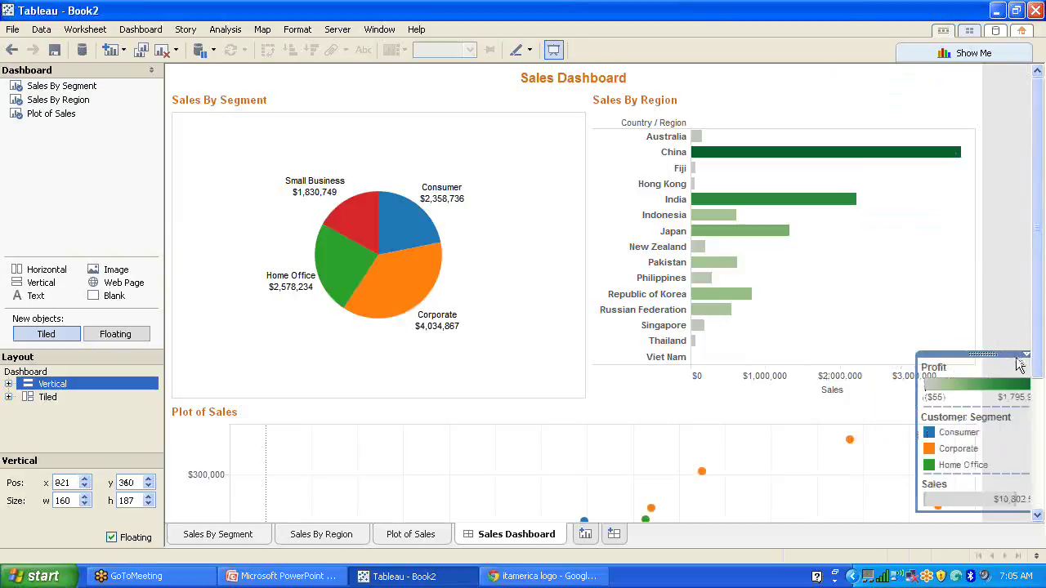
# Step: Switch the legend container back to tiled and to floating again, and place it between the pie and bar charts
pyautogui.click(1026, 355)
pyautogui.click(948, 402)
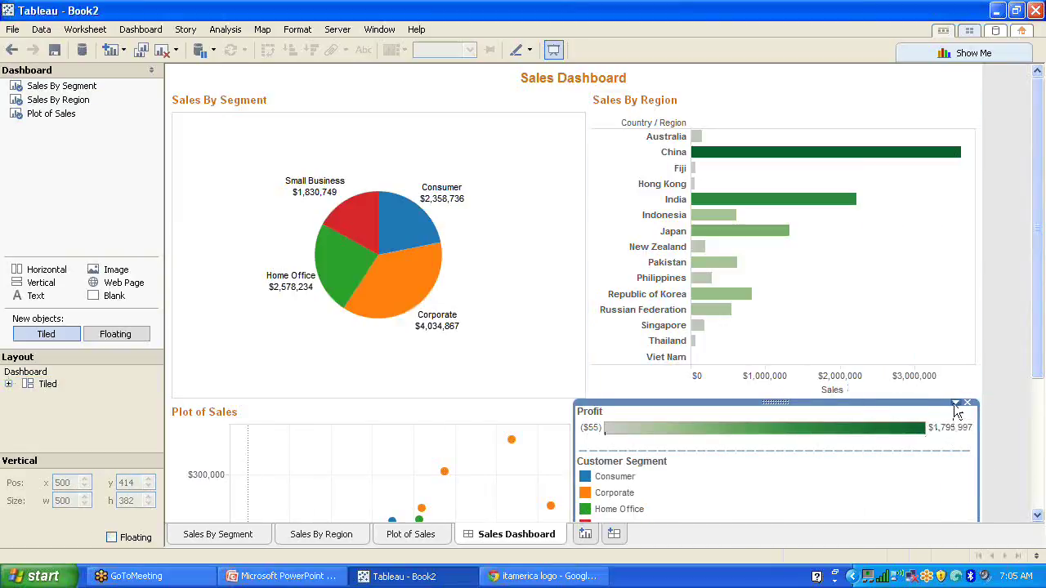
pyautogui.click(956, 404)
pyautogui.click(875, 452)
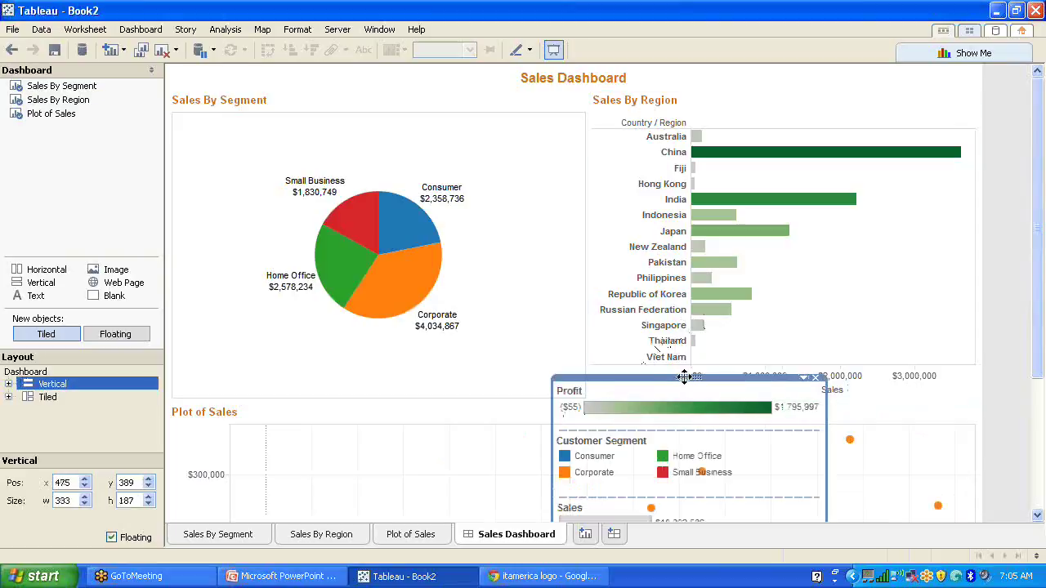
pyautogui.moveTo(684, 376); pyautogui.dragTo(619, 145)
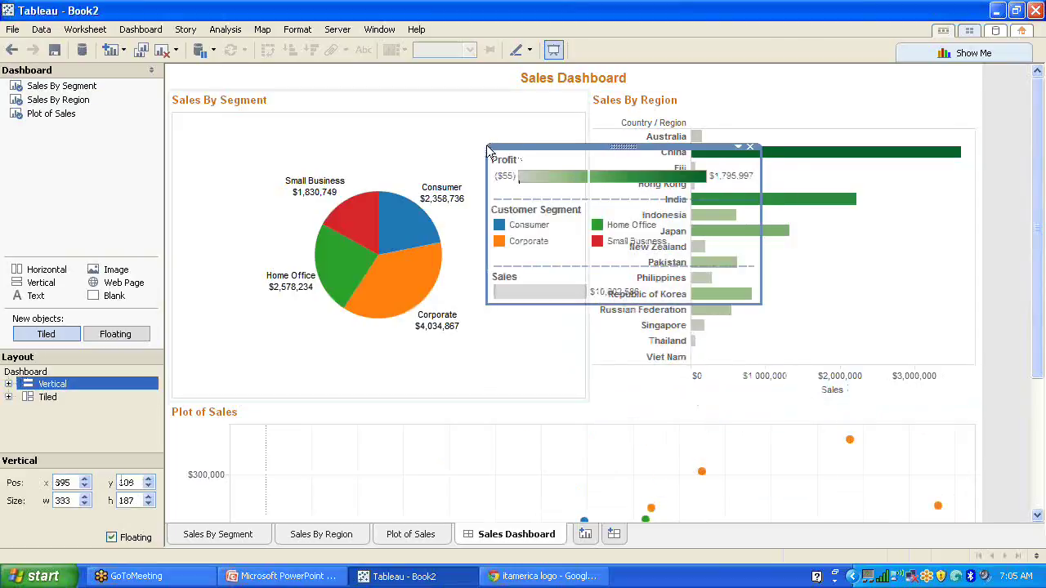
# Step: Remove the floating legend container with all its legends from the dashboard
pyautogui.click(750, 148)
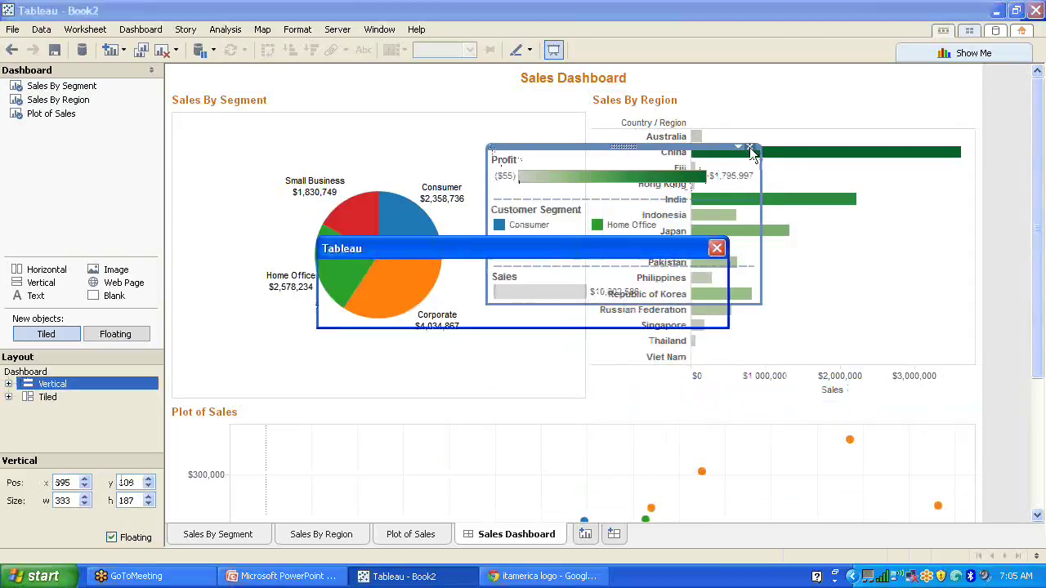
pyautogui.click(502, 310)
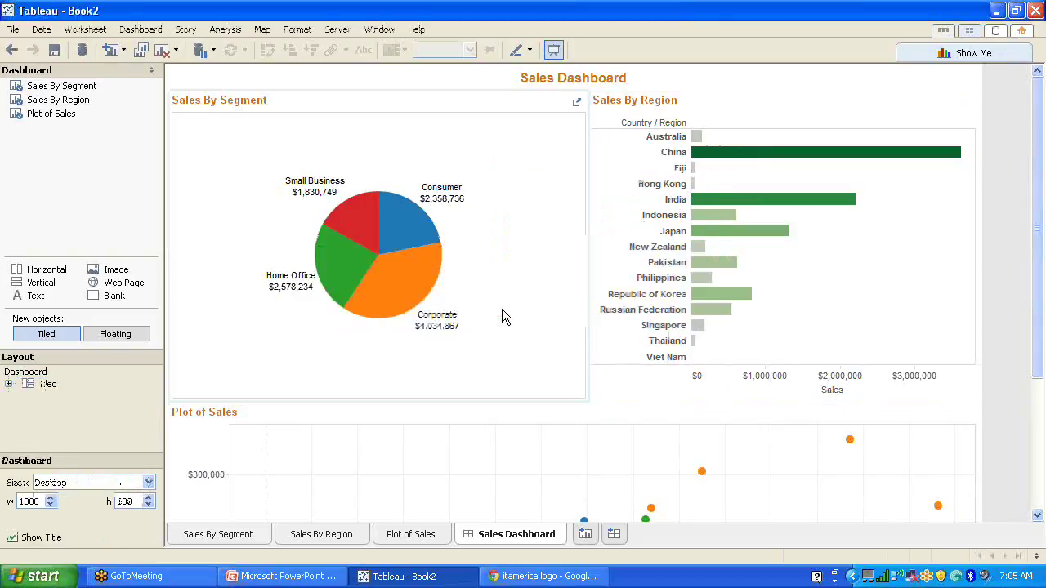
pyautogui.moveTo(1040, 327); pyautogui.dragTo(1042, 464)
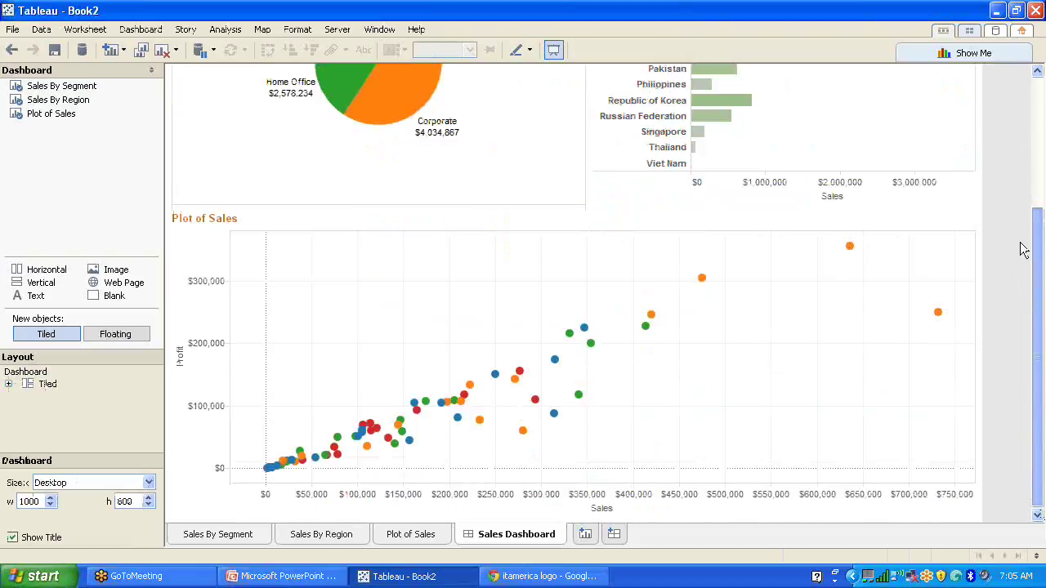
pyautogui.scroll(5, 1032, 365)
# Step: Look at the Region filter on the Sales By Segment worksheet and preview the Sales Dashboard in presentation mode
pyautogui.click(204, 539)
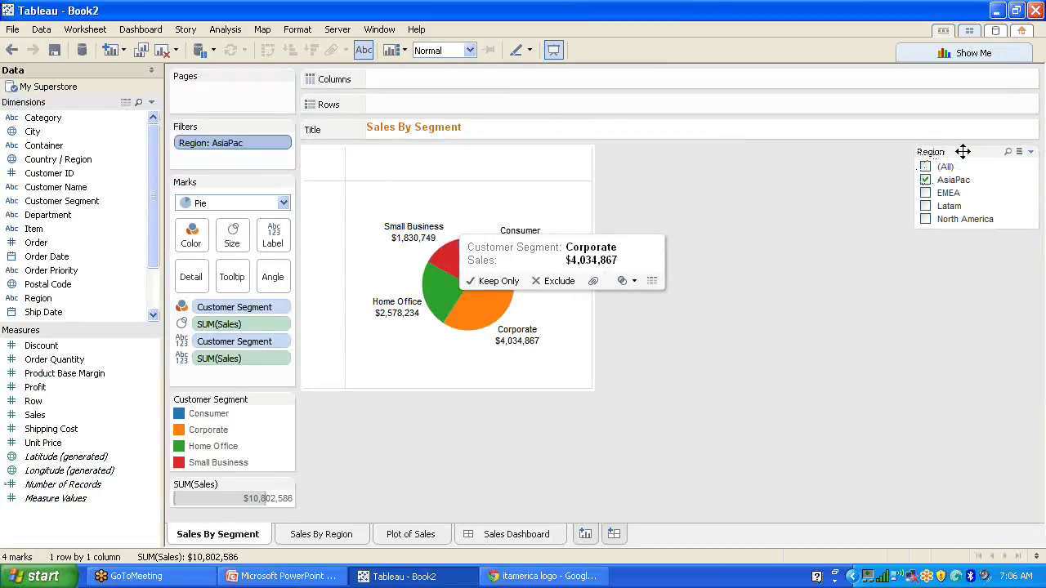
pyautogui.click(522, 536)
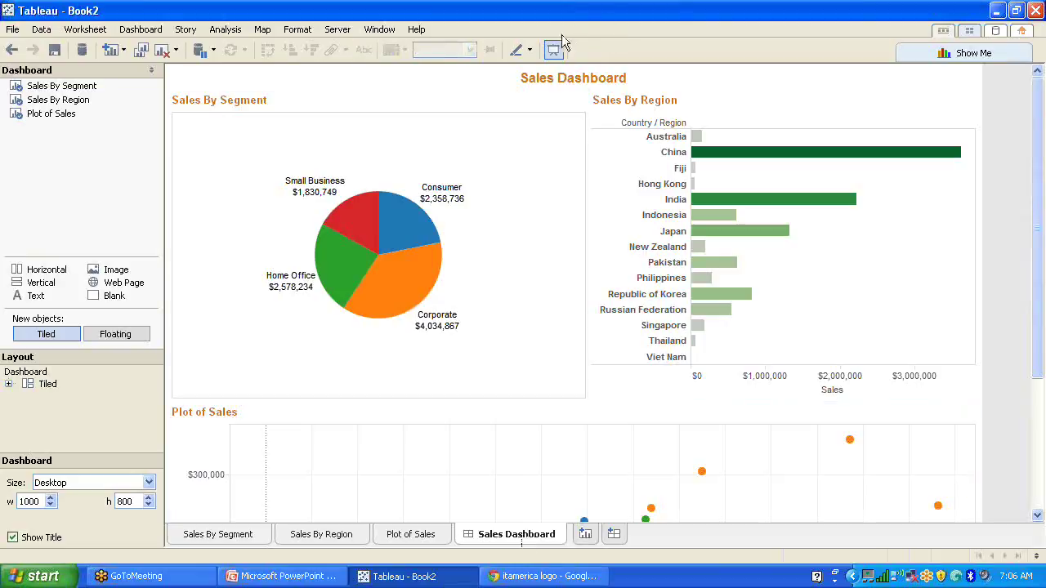
pyautogui.click(554, 51)
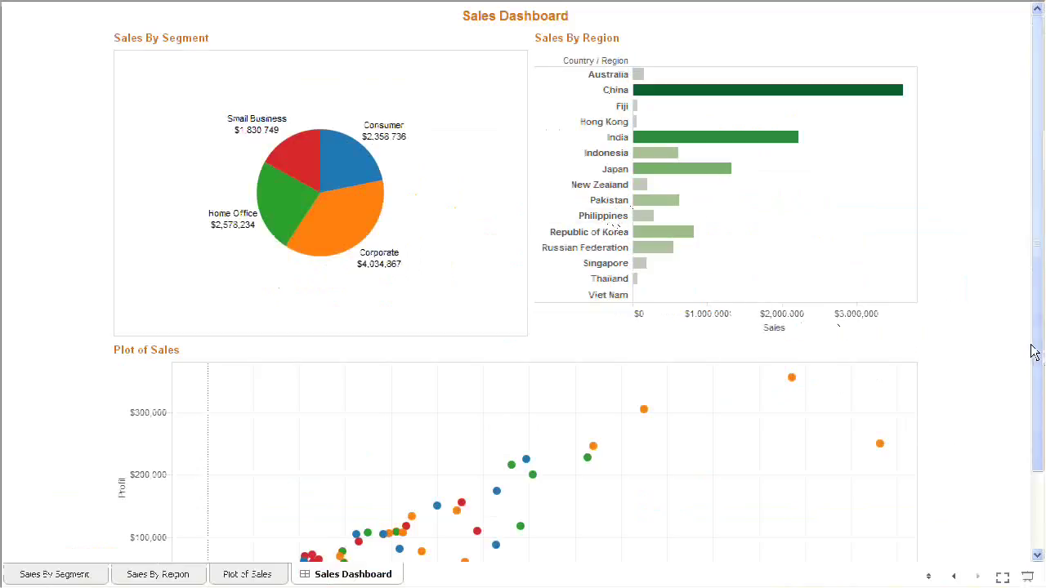
pyautogui.moveTo(1034, 362); pyautogui.dragTo(1019, 237)
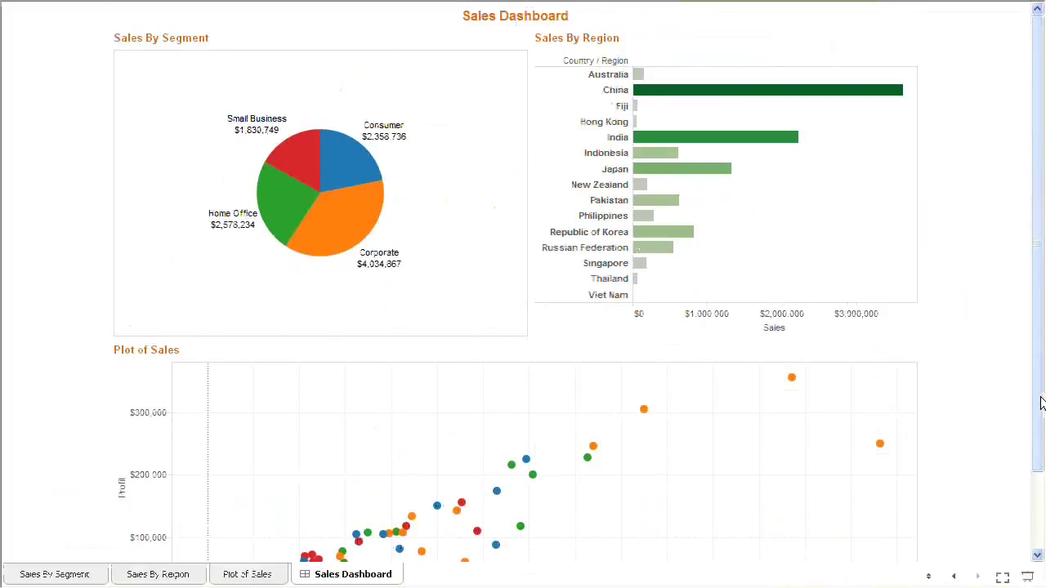
pyautogui.moveTo(1039, 334); pyautogui.dragTo(1038, 411)
pyautogui.press('Escape')
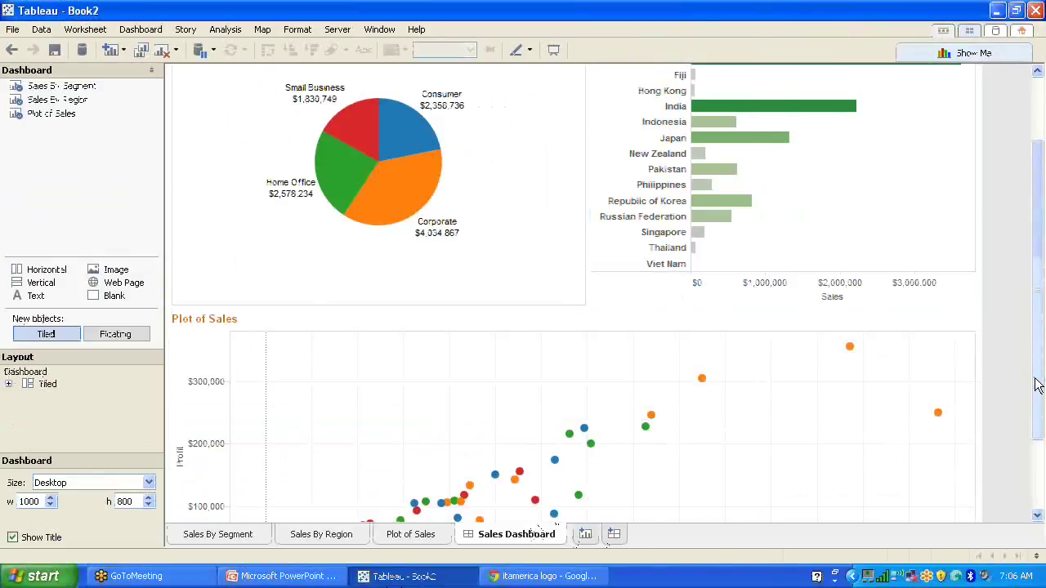
pyautogui.moveTo(1037, 341); pyautogui.dragTo(1043, 172)
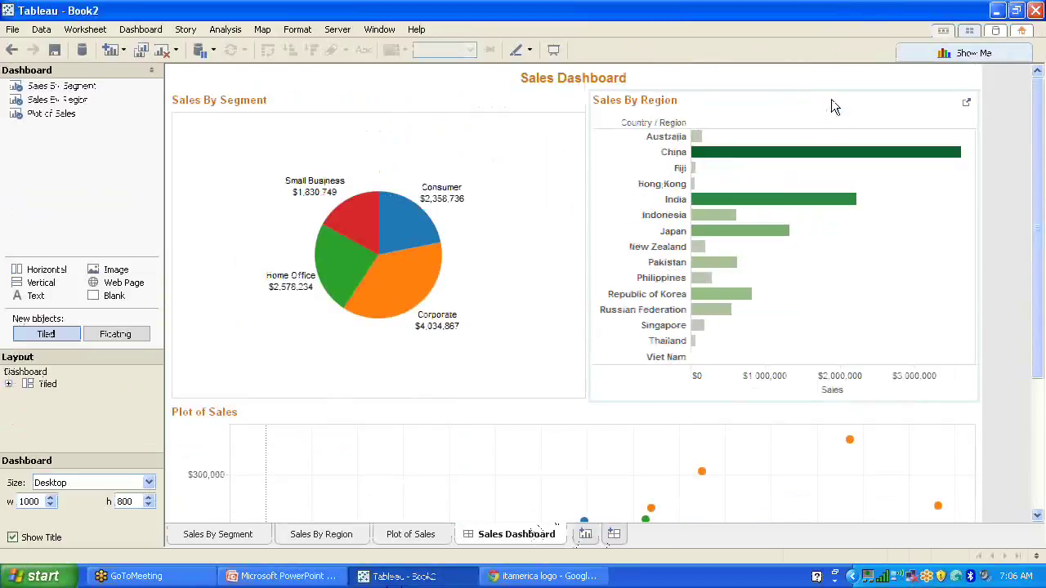
# Step: Check which quick filters are offered for the Sales By Segment chart on the dashboard
pyautogui.click(586, 398)
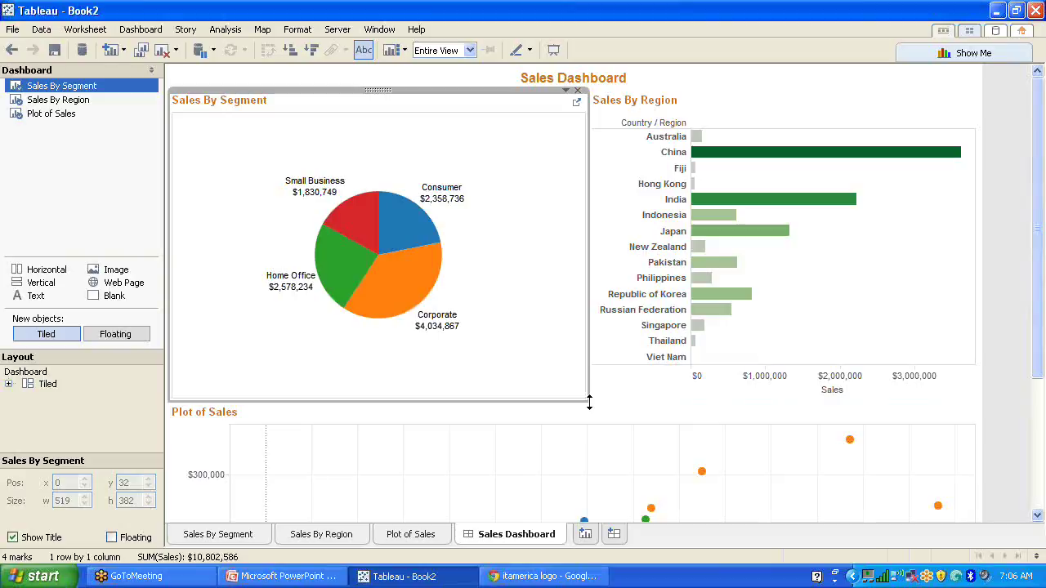
pyautogui.click(589, 402)
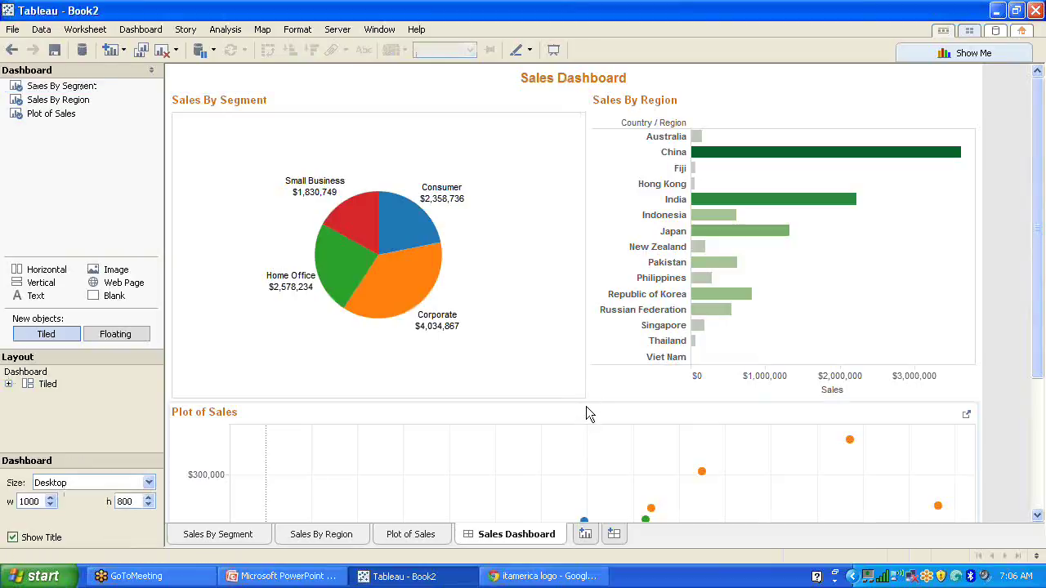
pyautogui.click(586, 403)
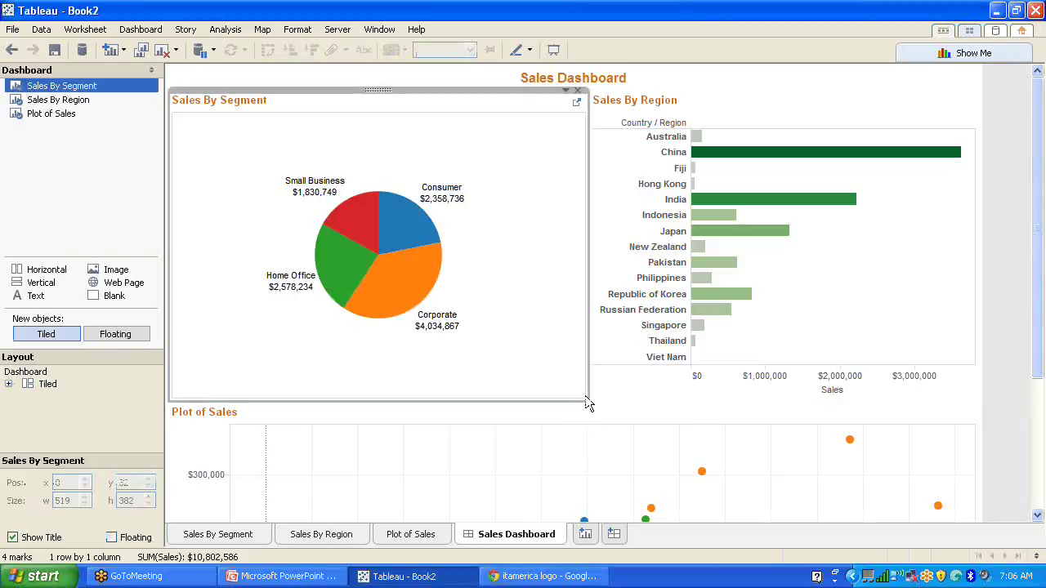
pyautogui.click(565, 90)
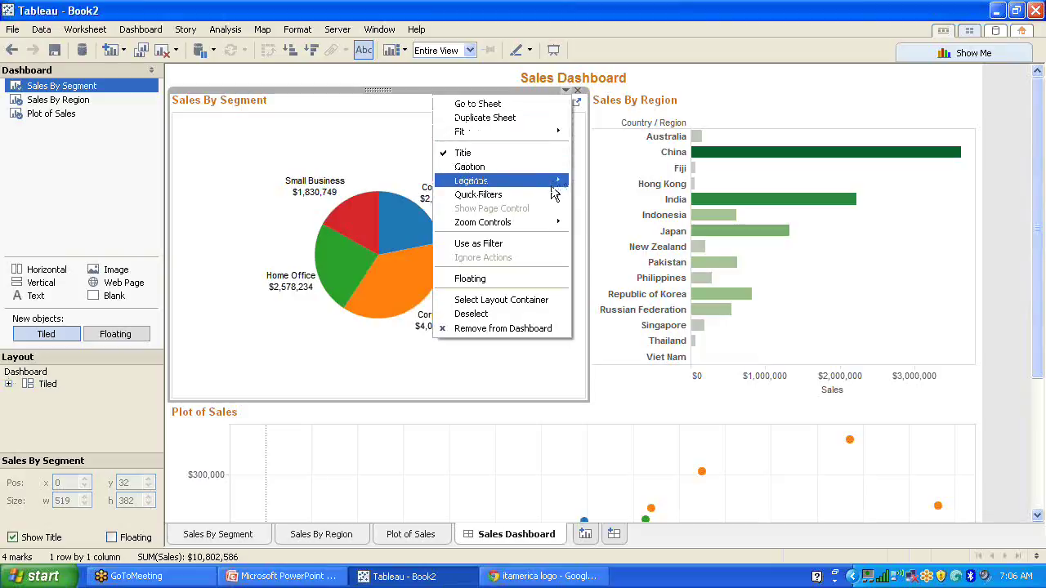
pyautogui.moveTo(556, 199)
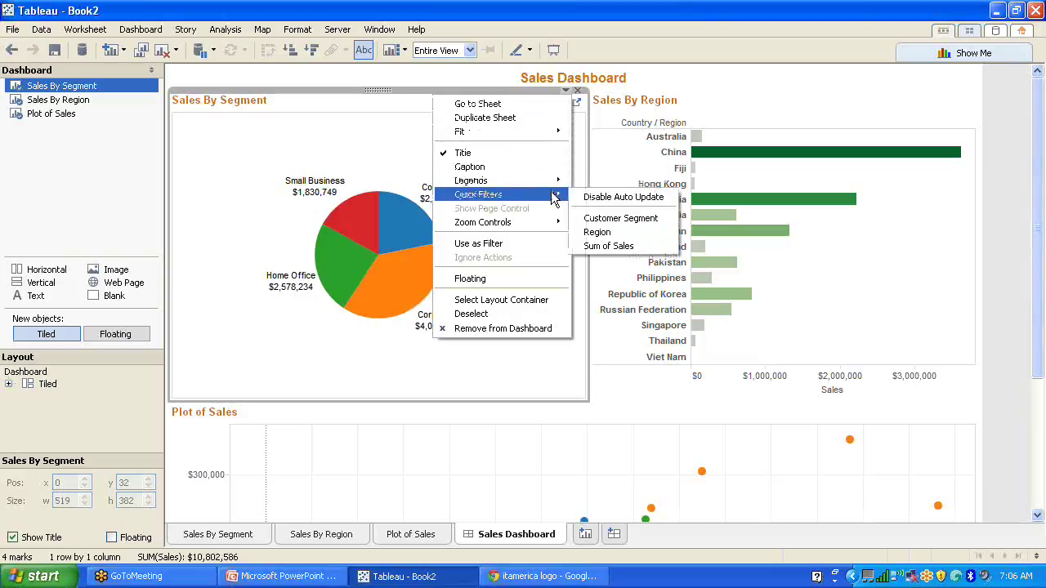
pyautogui.click(589, 412)
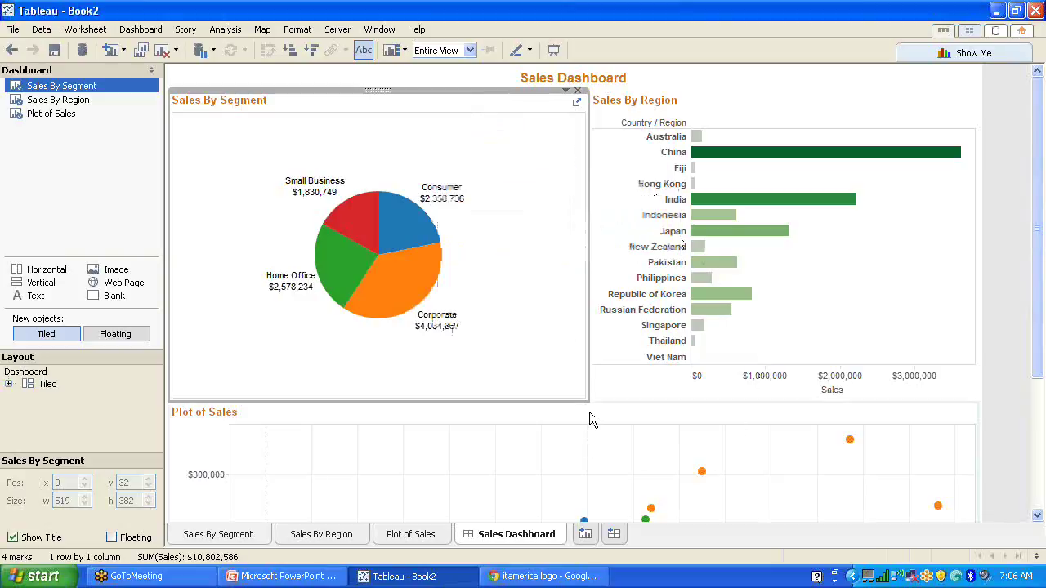
pyautogui.click(981, 400)
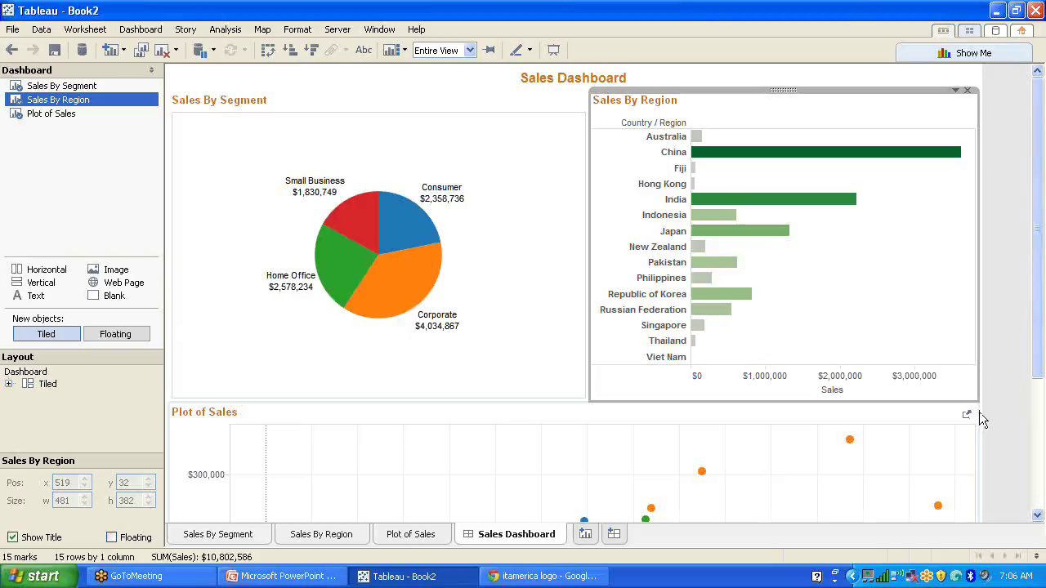
pyautogui.click(980, 409)
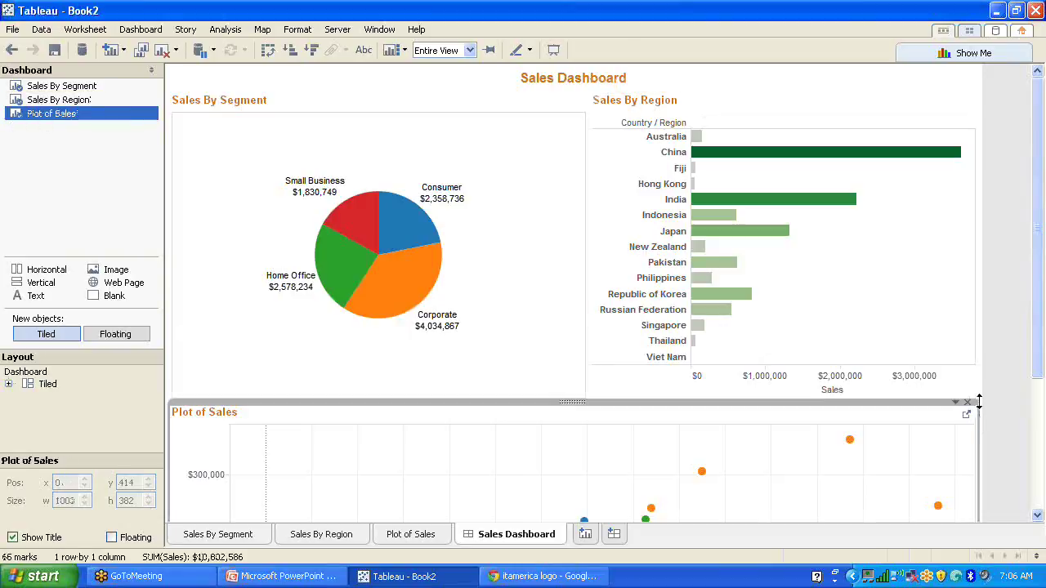
pyautogui.click(980, 398)
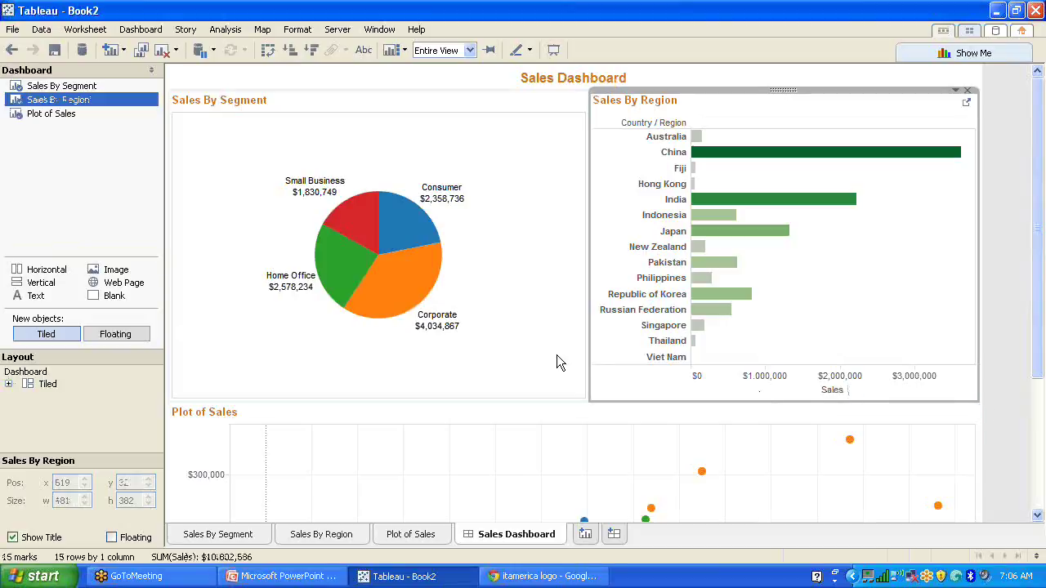
pyautogui.click(536, 416)
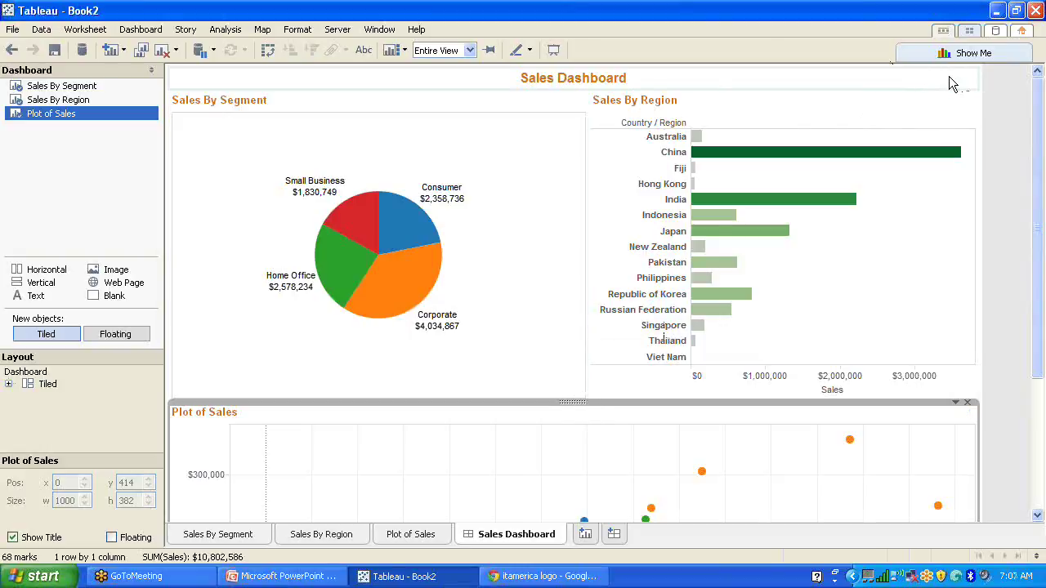
pyautogui.click(965, 81)
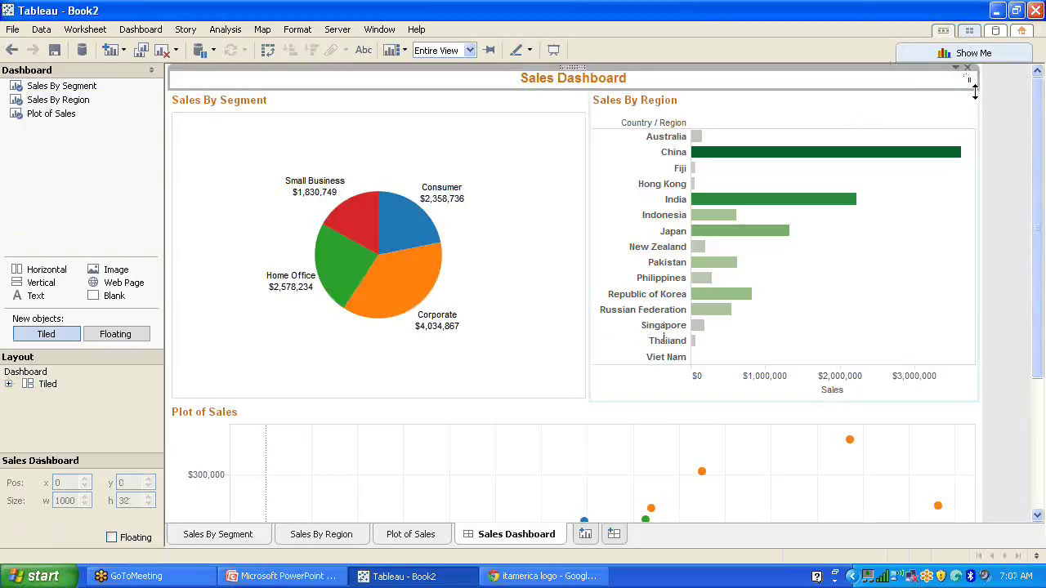
pyautogui.click(980, 94)
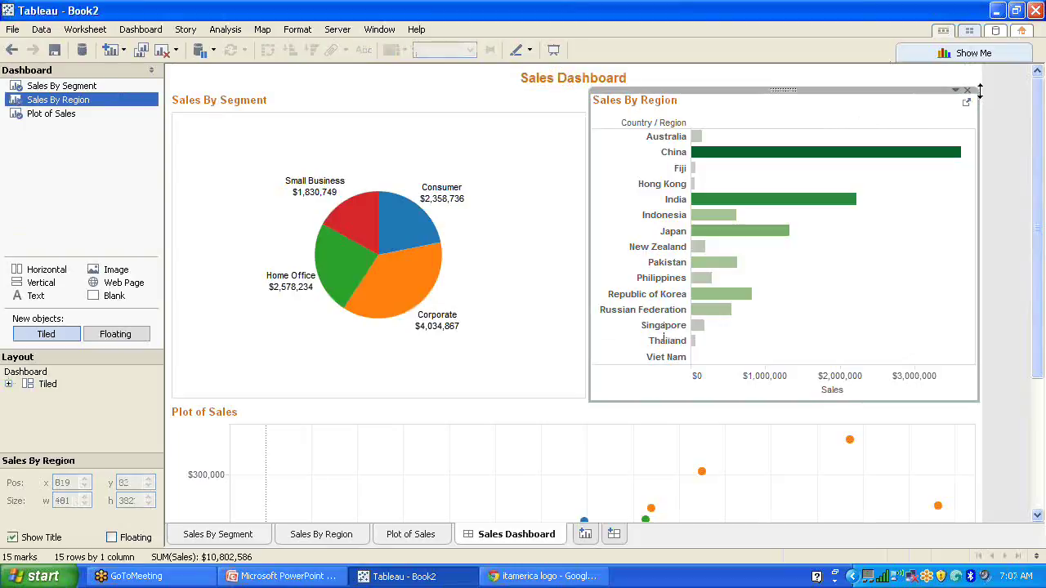
pyautogui.click(955, 67)
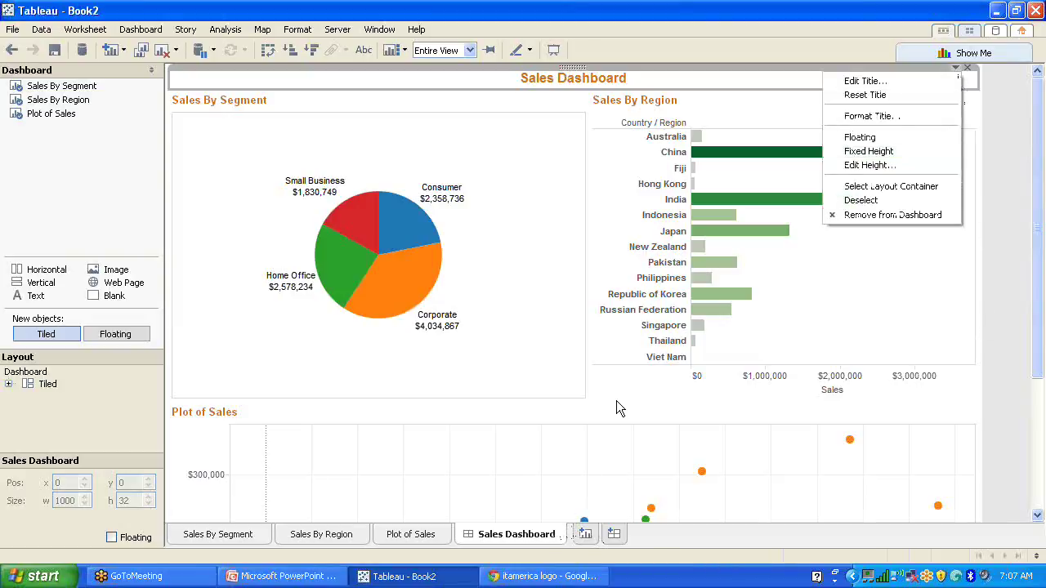
pyautogui.click(548, 425)
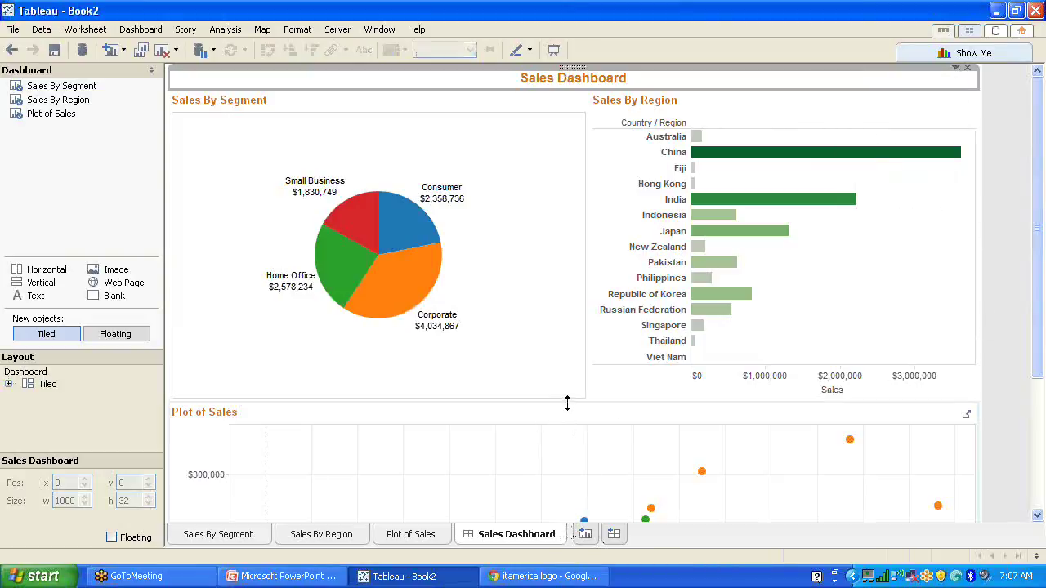
# Step: Lower the divider above Plot of Sales so the two upper charts are 426 high, and select the Sales By Segment chart
pyautogui.moveTo(567, 435); pyautogui.dragTo(567, 438)
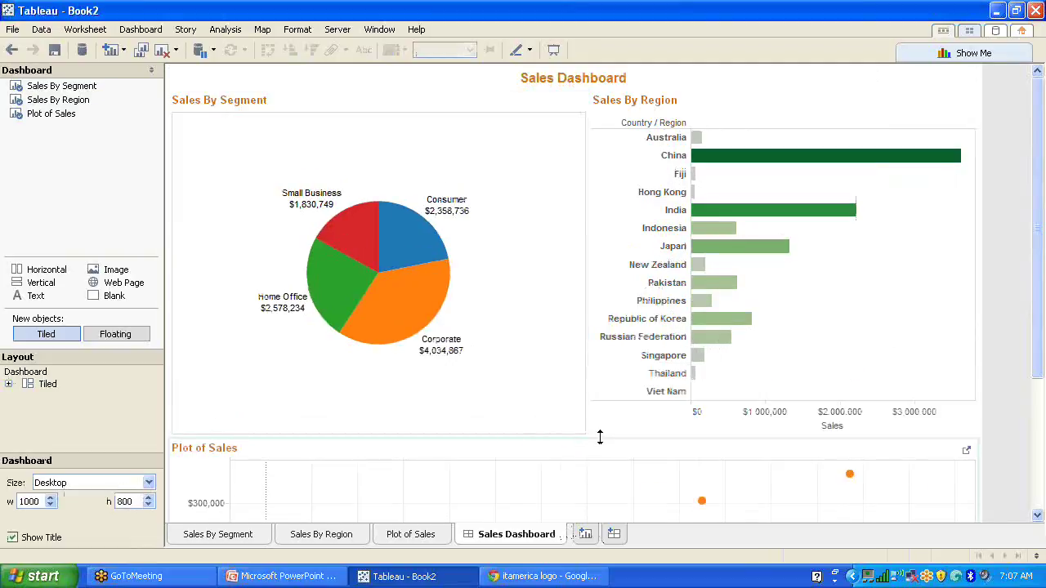
pyautogui.moveTo(588, 437); pyautogui.dragTo(589, 434)
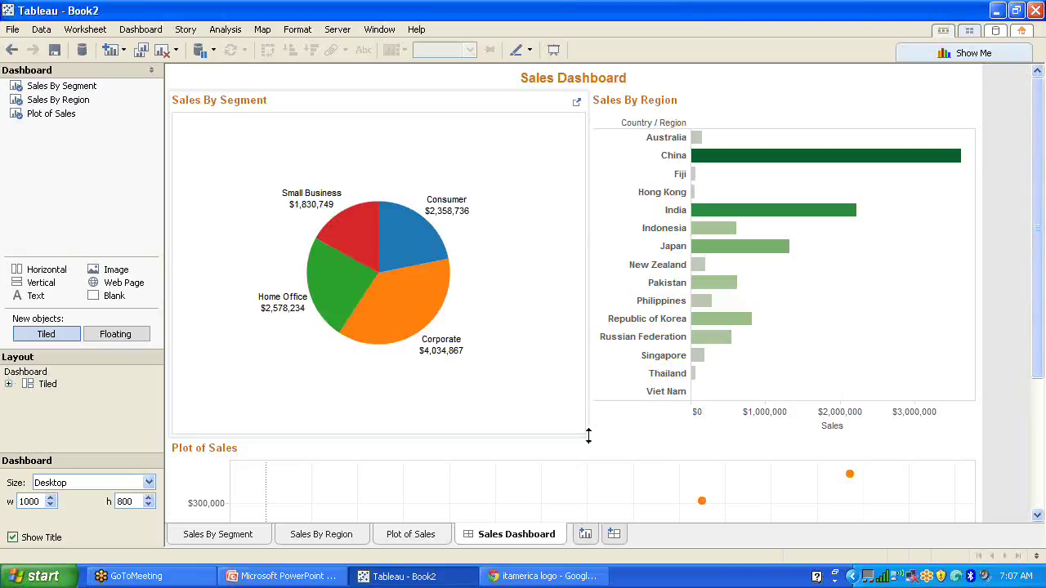
pyautogui.click(587, 103)
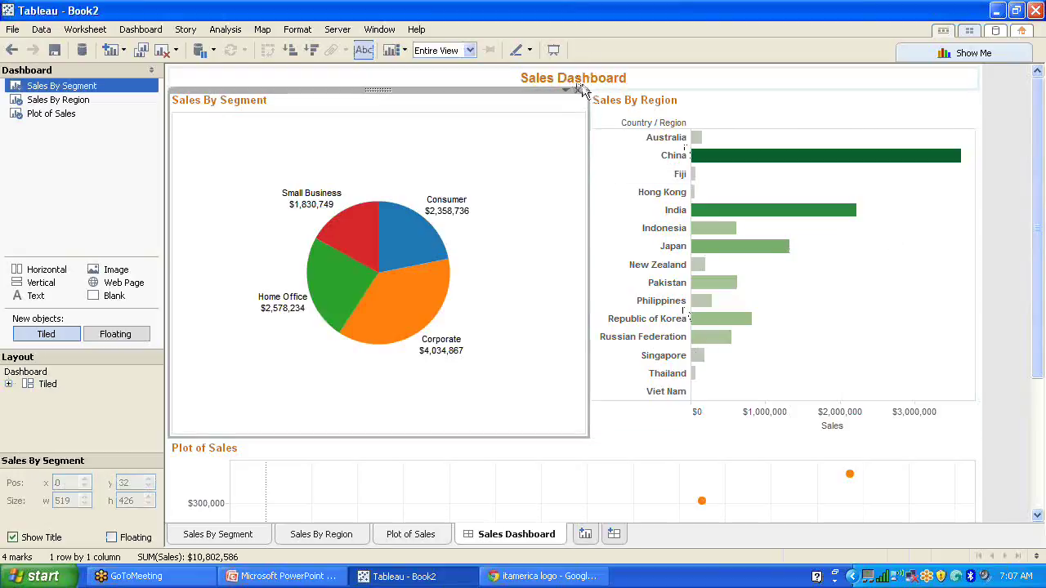
# Step: Remove the Sales By Segment, Sales By Region and Plot of Sales charts from the dashboard
pyautogui.click(580, 90)
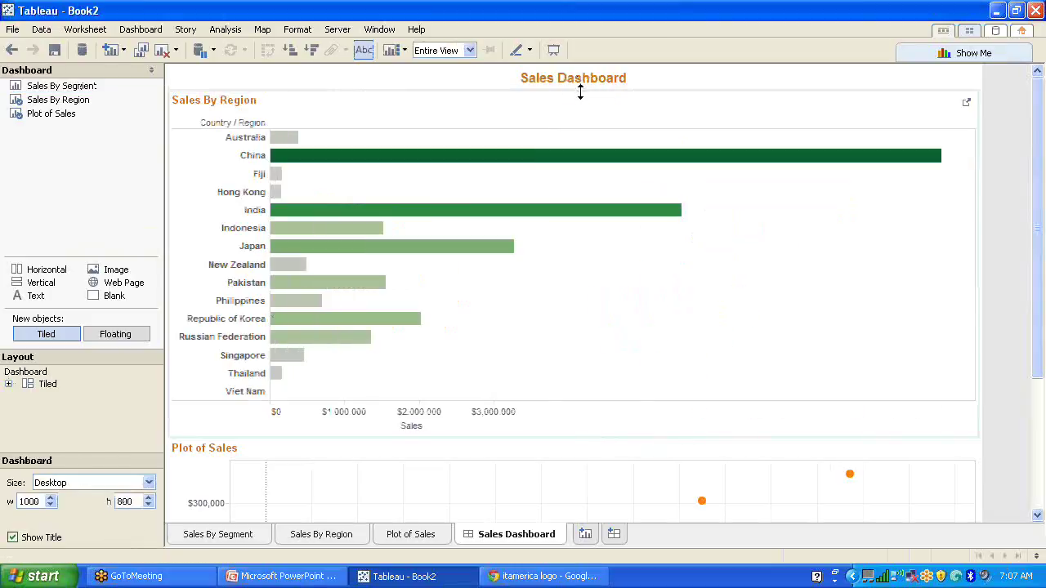
pyautogui.click(921, 108)
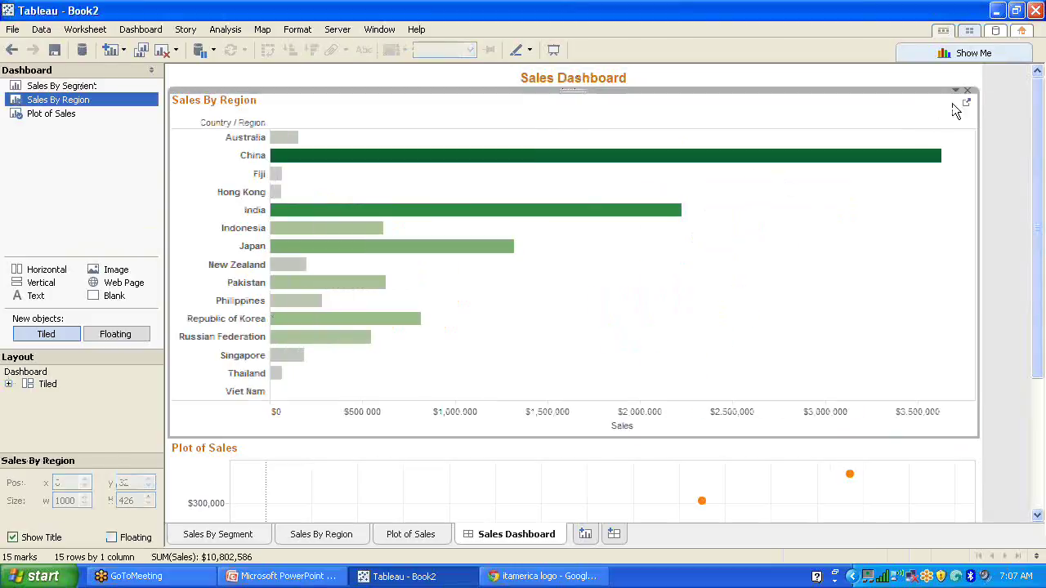
pyautogui.click(968, 90)
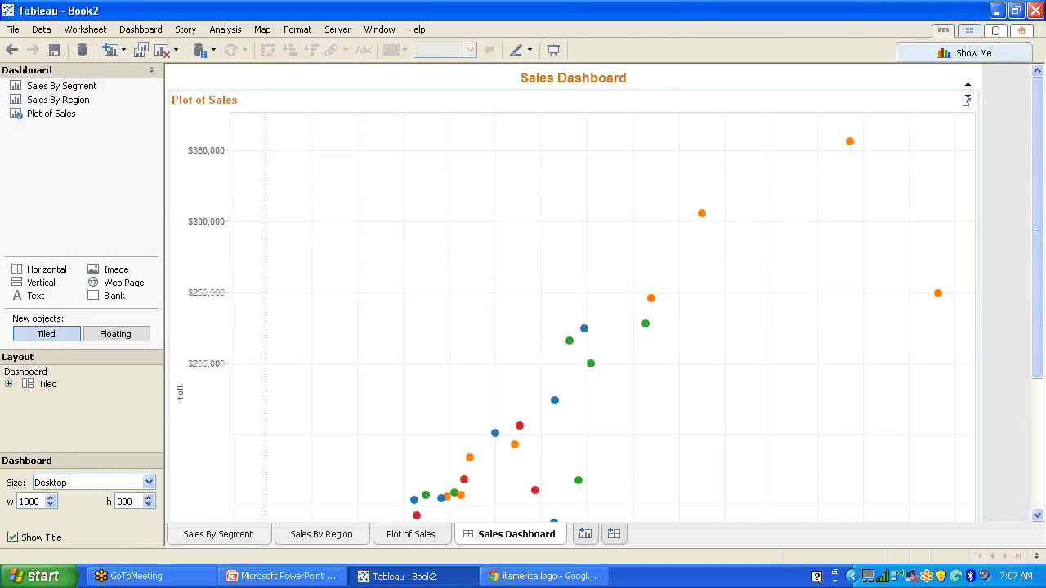
pyautogui.click(919, 107)
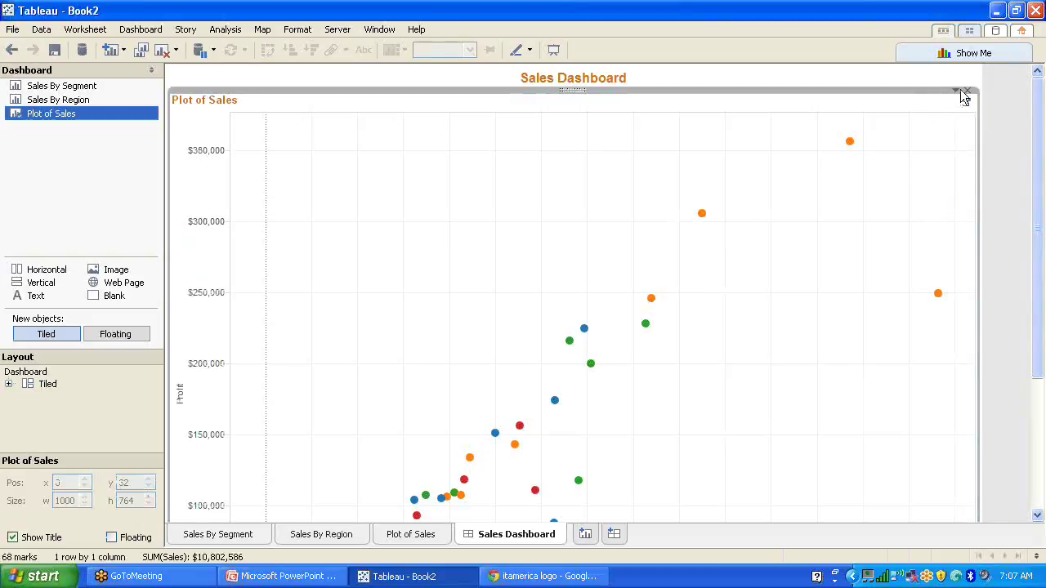
pyautogui.click(969, 89)
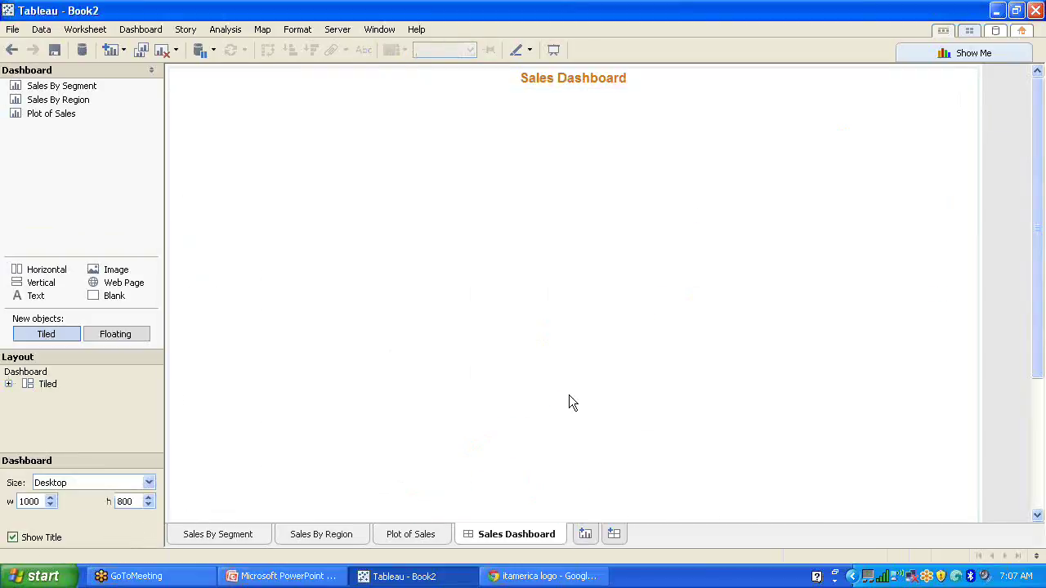
# Step: Try placing Sales By Region and Sales By Segment on the emptied dashboard, and undo the Sales By Segment placement
pyautogui.rightClick(308, 167)
pyautogui.click(444, 272)
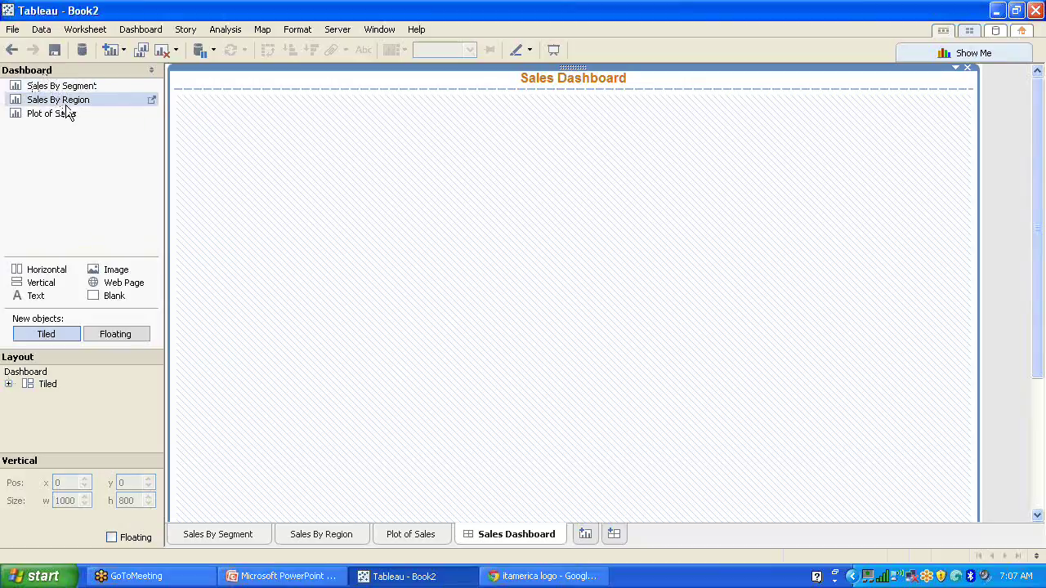
pyautogui.moveTo(66, 103)
pyautogui.mouseDown()
pyautogui.moveTo(236, 156)
pyautogui.moveTo(249, 149)
pyautogui.mouseUp()
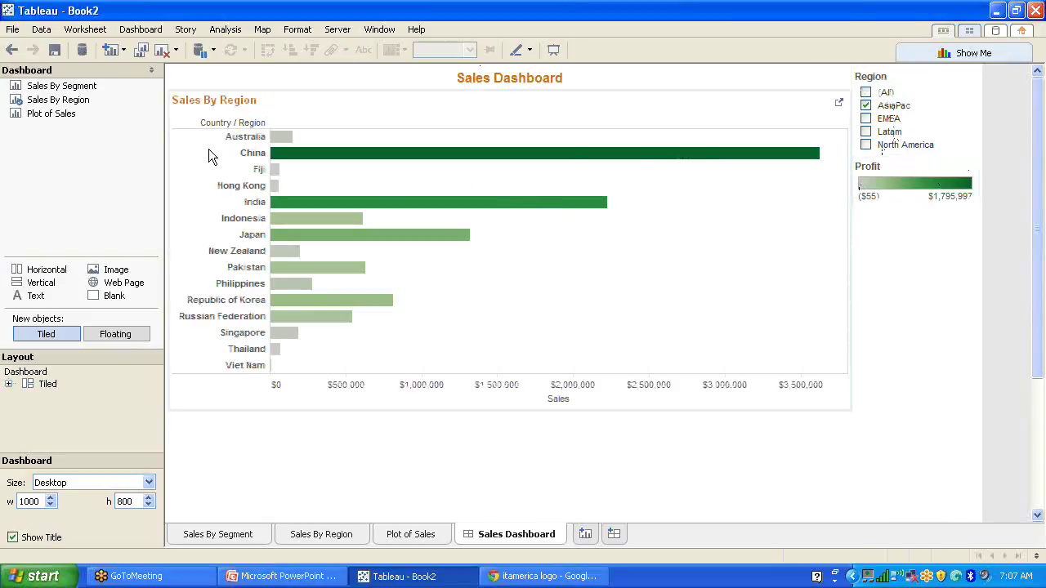
pyautogui.click(71, 93)
pyautogui.moveTo(71, 93)
pyautogui.mouseDown()
pyautogui.moveTo(572, 219)
pyautogui.moveTo(708, 187)
pyautogui.moveTo(520, 370)
pyautogui.moveTo(694, 332)
pyautogui.moveTo(491, 199)
pyautogui.moveTo(563, 302)
pyautogui.moveTo(732, 248)
pyautogui.moveTo(806, 515)
pyautogui.moveTo(792, 329)
pyautogui.moveTo(408, 175)
pyautogui.moveTo(308, 284)
pyautogui.mouseUp()
pyautogui.moveTo(245, 193); pyautogui.dragTo(302, 368)
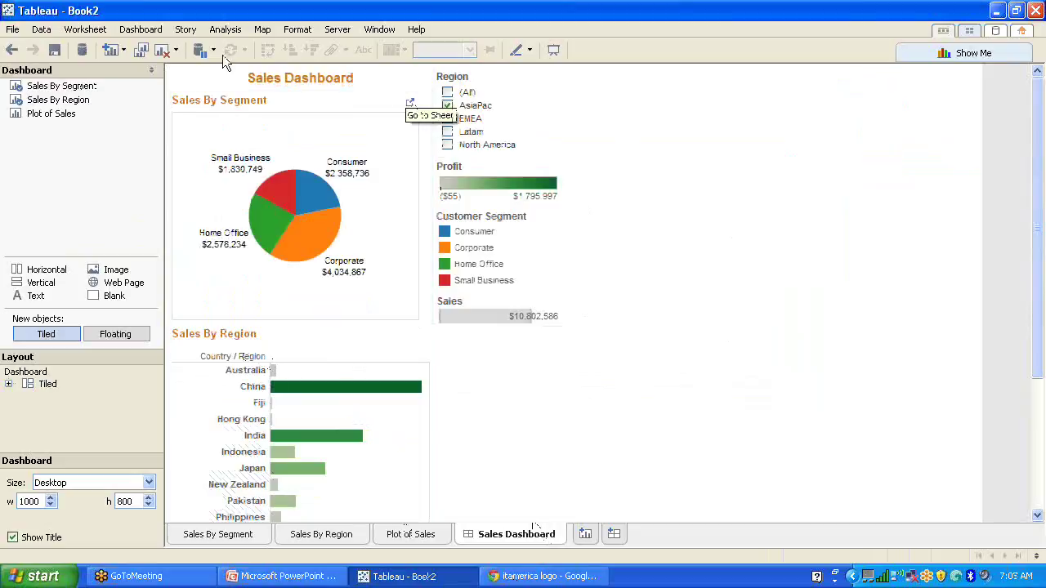
pyautogui.click(11, 50)
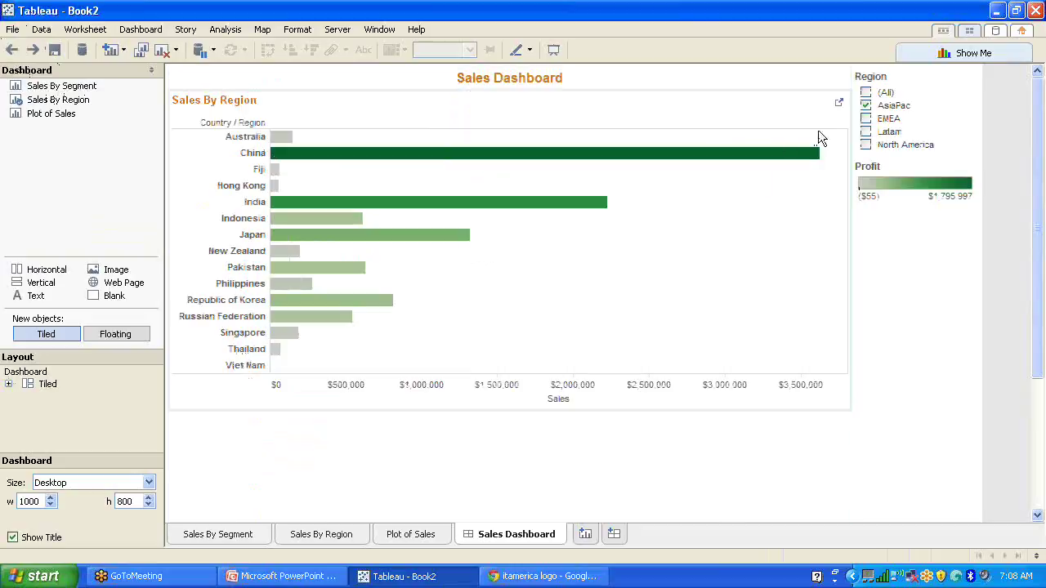
# Step: Delete the existing Sales Dashboard sheet and create a new blank dashboard named Sales Dashboard
pyautogui.rightClick(527, 537)
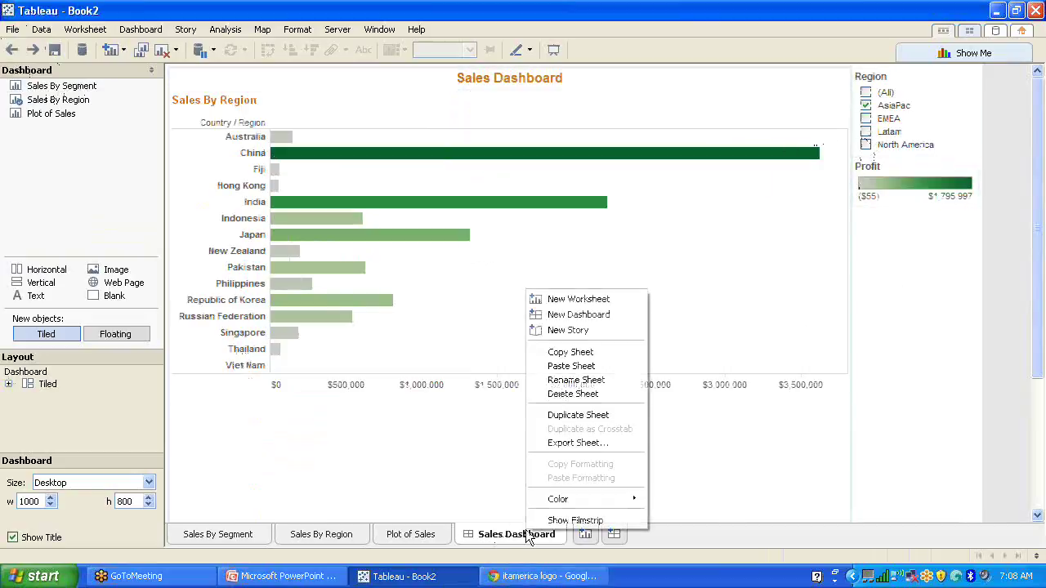
pyautogui.press('Escape')
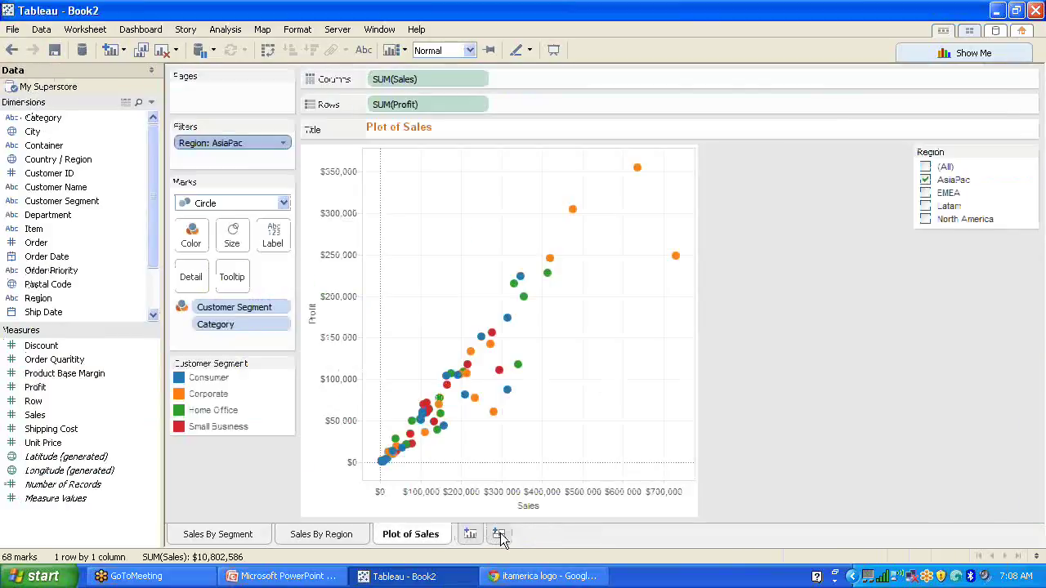
pyautogui.click(499, 535)
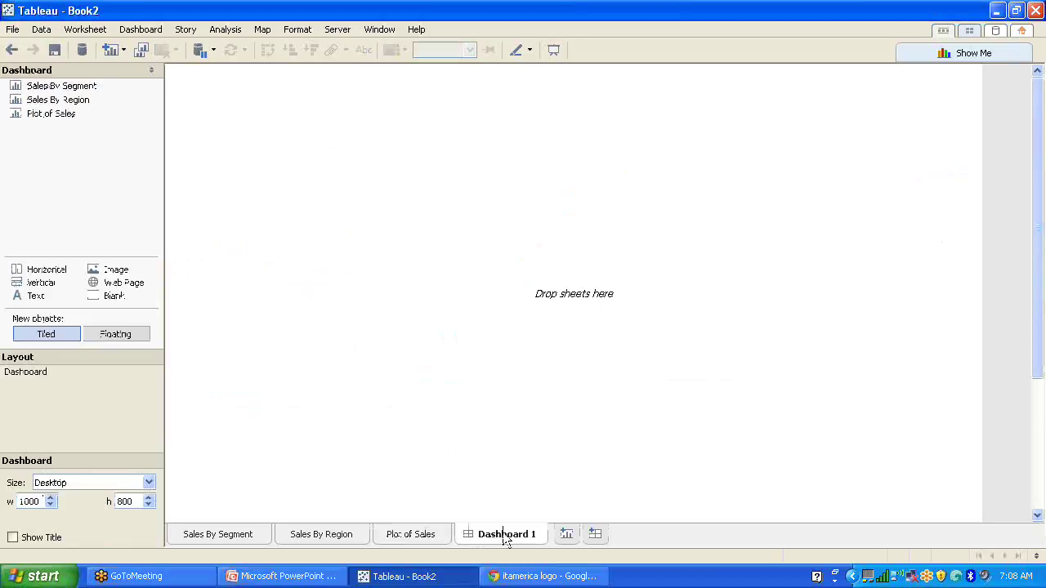
pyautogui.doubleClick(504, 535)
pyautogui.write('Sale')
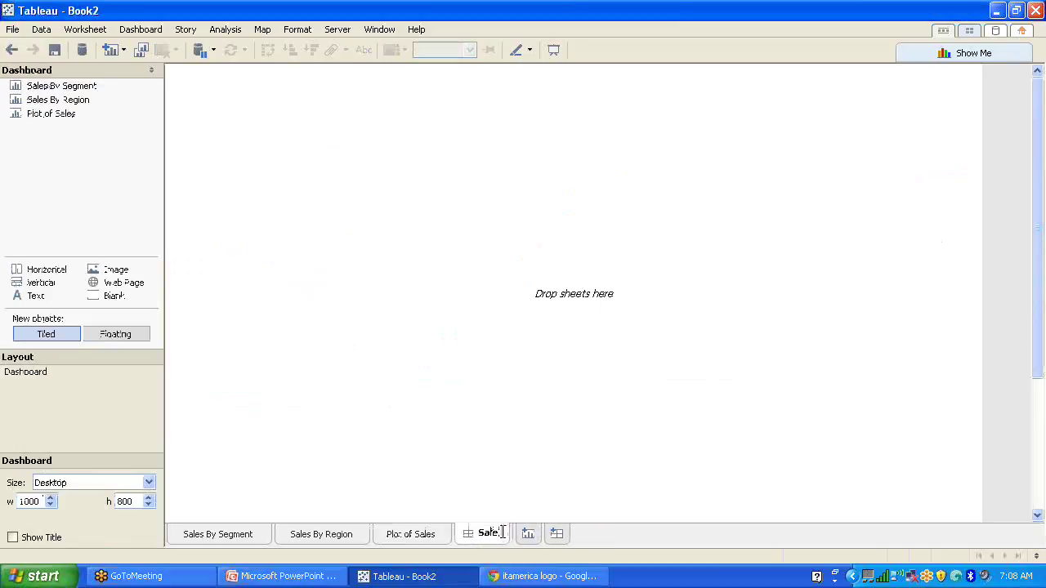
pyautogui.write('s Dashboar')
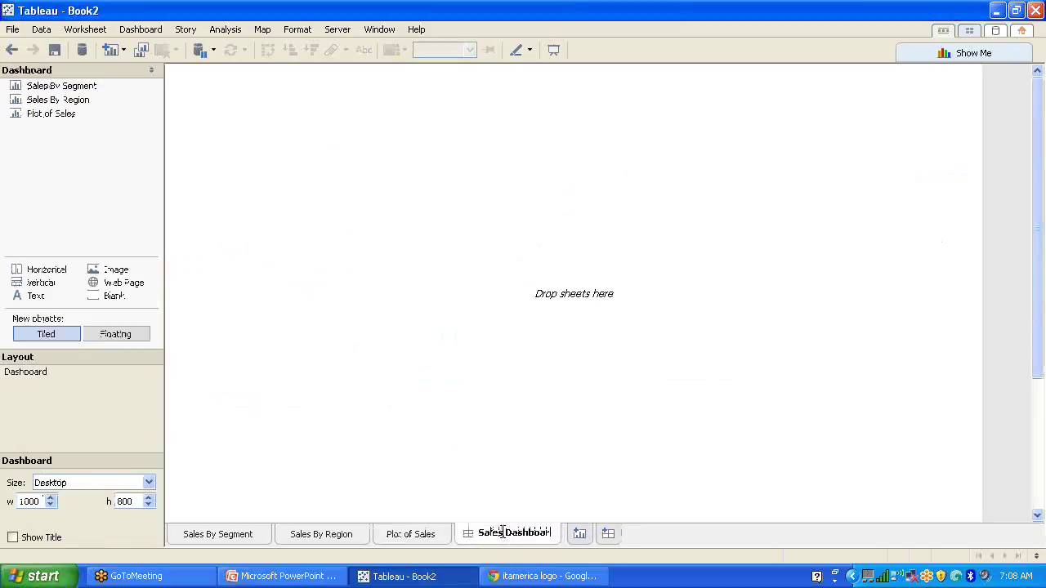
pyautogui.write('d')
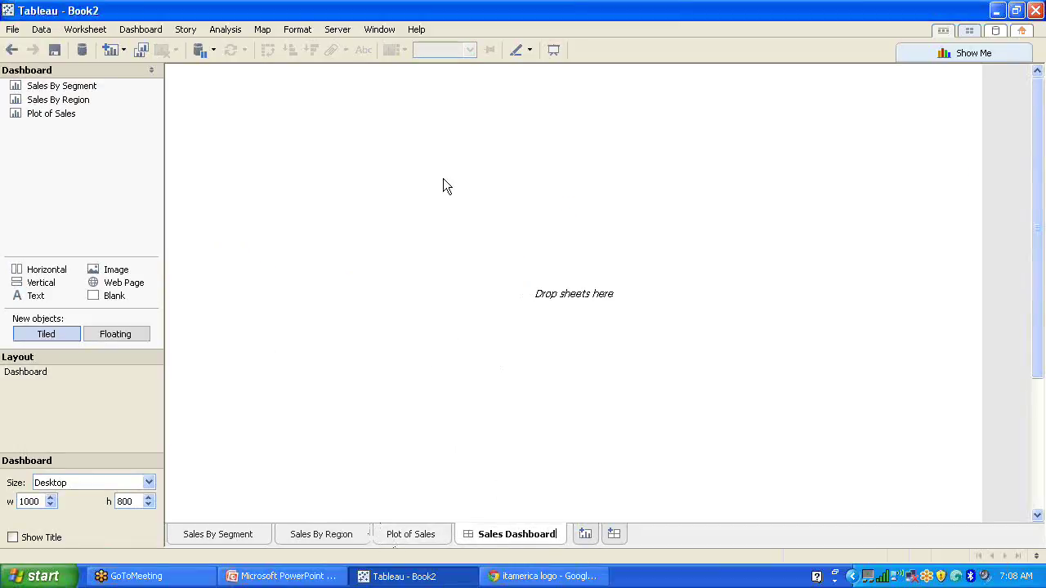
# Step: Show the dashboard's title and change its font to Arial
pyautogui.click(13, 538)
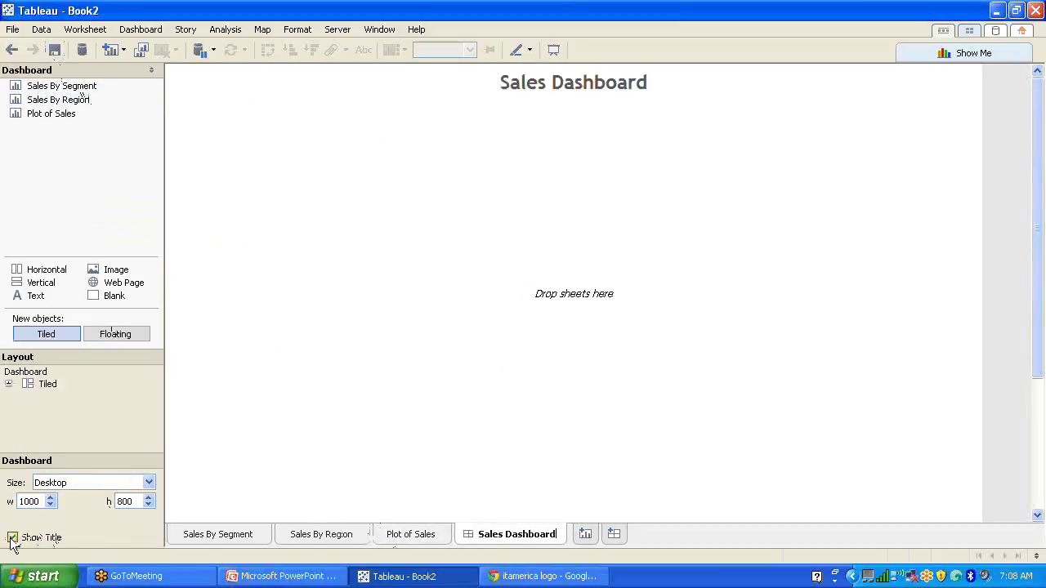
pyautogui.click(582, 78)
pyautogui.rightClick(581, 78)
pyautogui.click(538, 88)
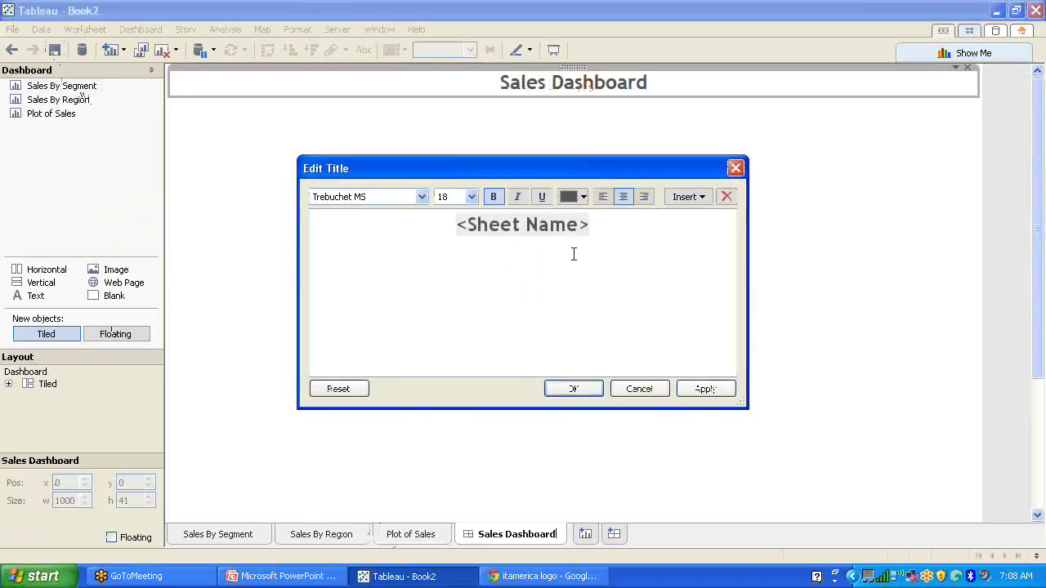
pyautogui.moveTo(603, 231); pyautogui.dragTo(427, 222)
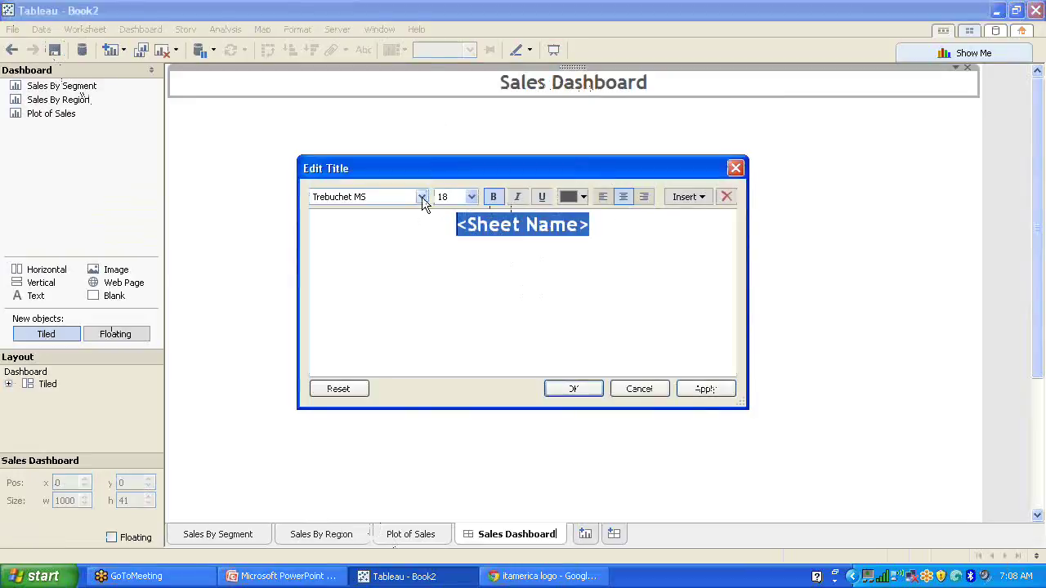
pyautogui.click(422, 197)
pyautogui.click(374, 236)
# Step: Set the dashboard title's font size to 12 and its colour to orange
pyautogui.click(472, 199)
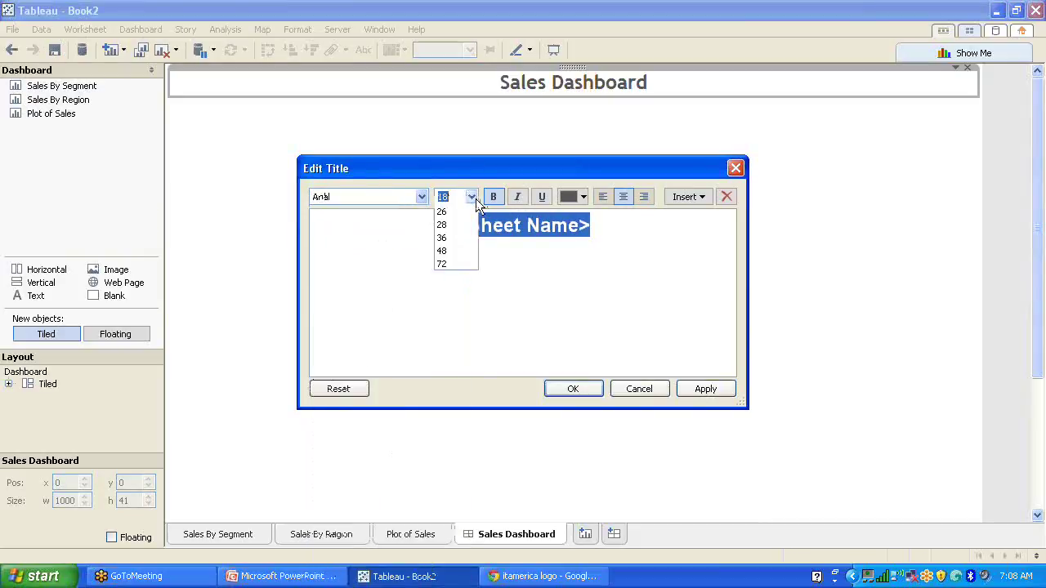
pyautogui.click(456, 237)
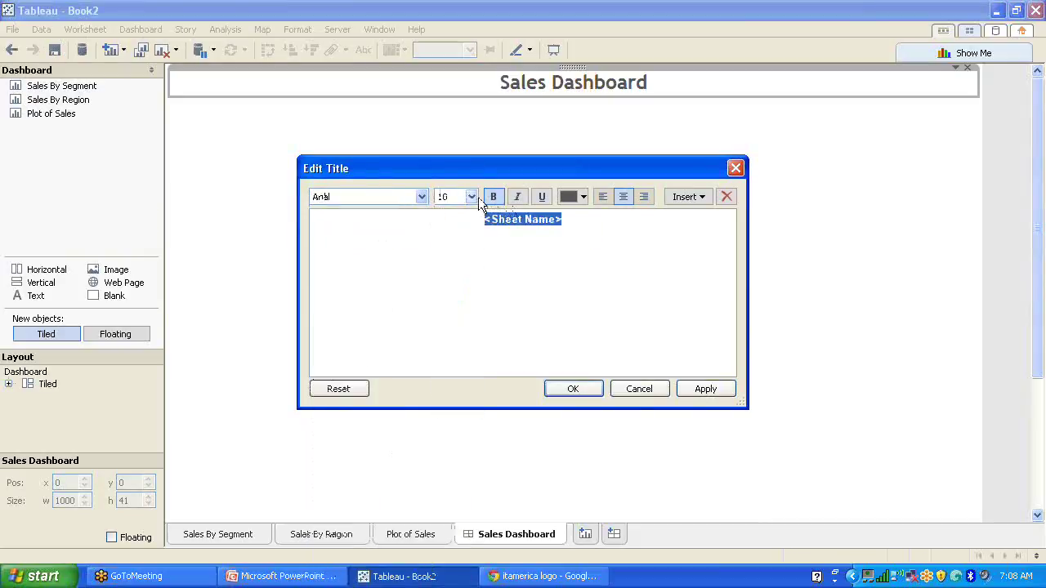
pyautogui.click(473, 197)
pyautogui.click(452, 260)
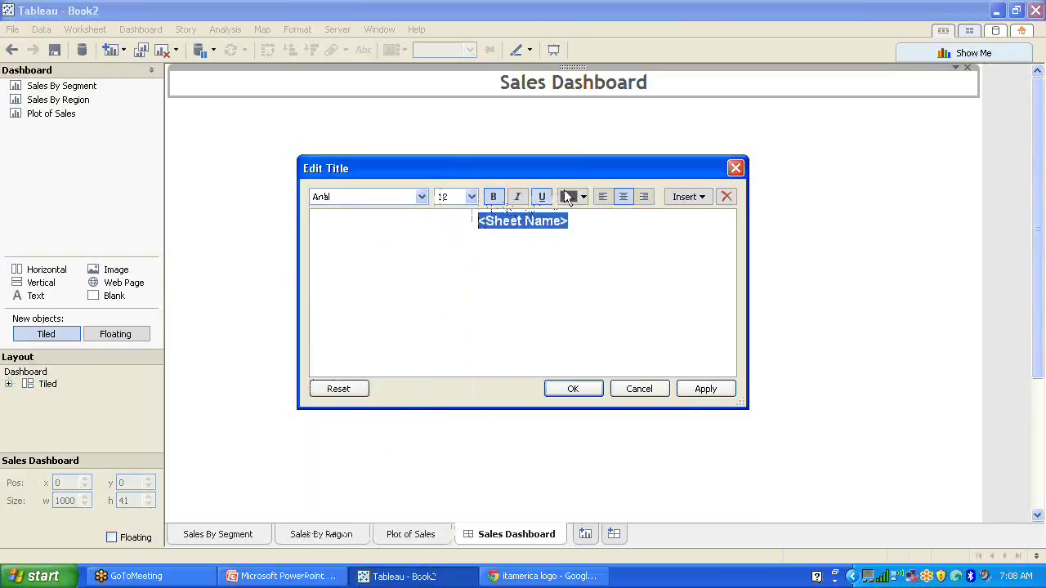
pyautogui.click(583, 196)
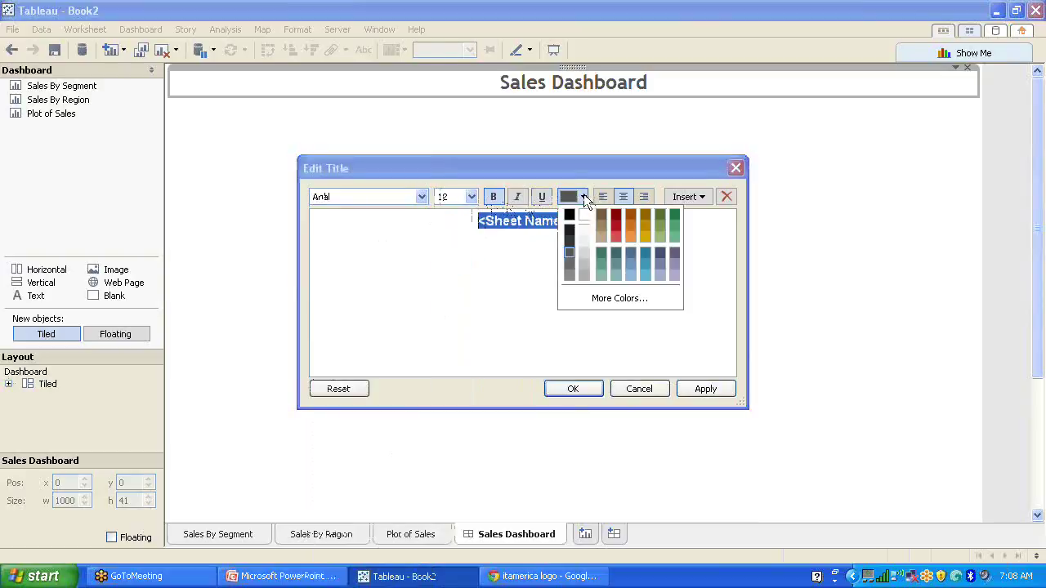
pyautogui.click(634, 223)
pyautogui.click(575, 389)
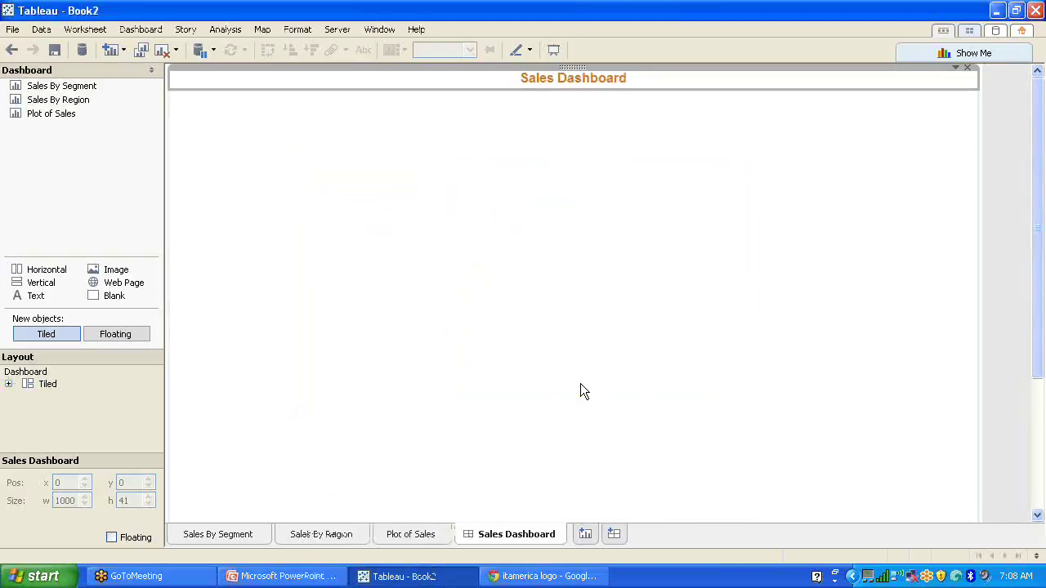
# Step: Place the Sales By Segment worksheet on the dashboard and the Sales By Region worksheet to the right of it
pyautogui.click(67, 90)
pyautogui.moveTo(69, 93); pyautogui.dragTo(255, 214)
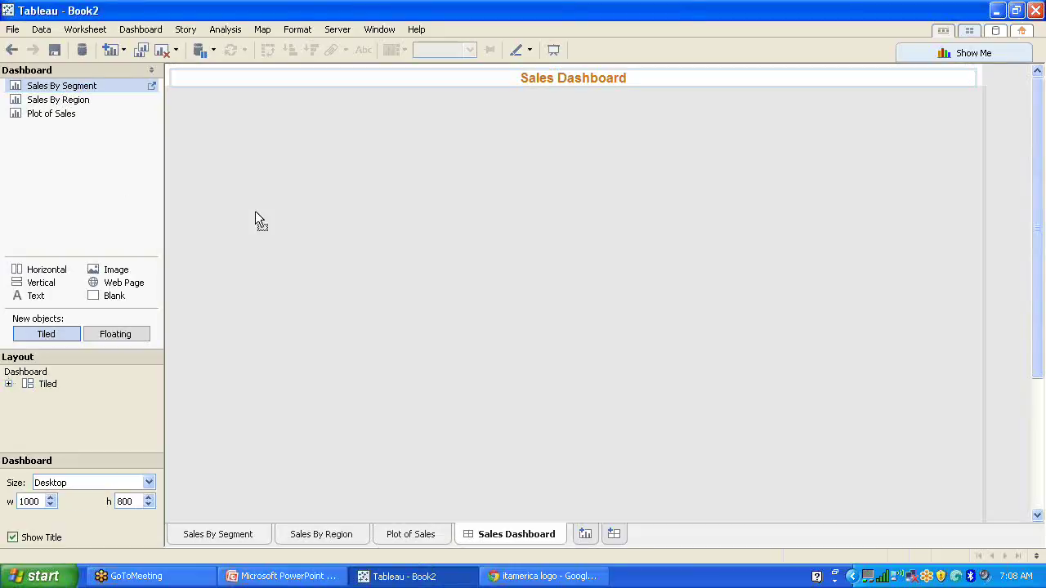
pyautogui.moveTo(287, 182); pyautogui.dragTo(287, 182)
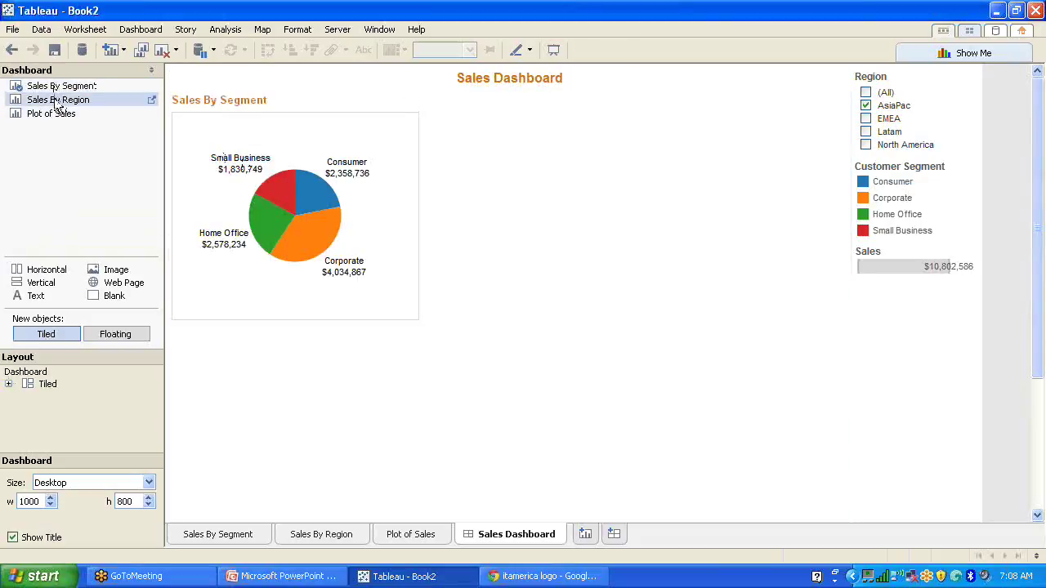
pyautogui.moveTo(56, 100); pyautogui.dragTo(604, 121)
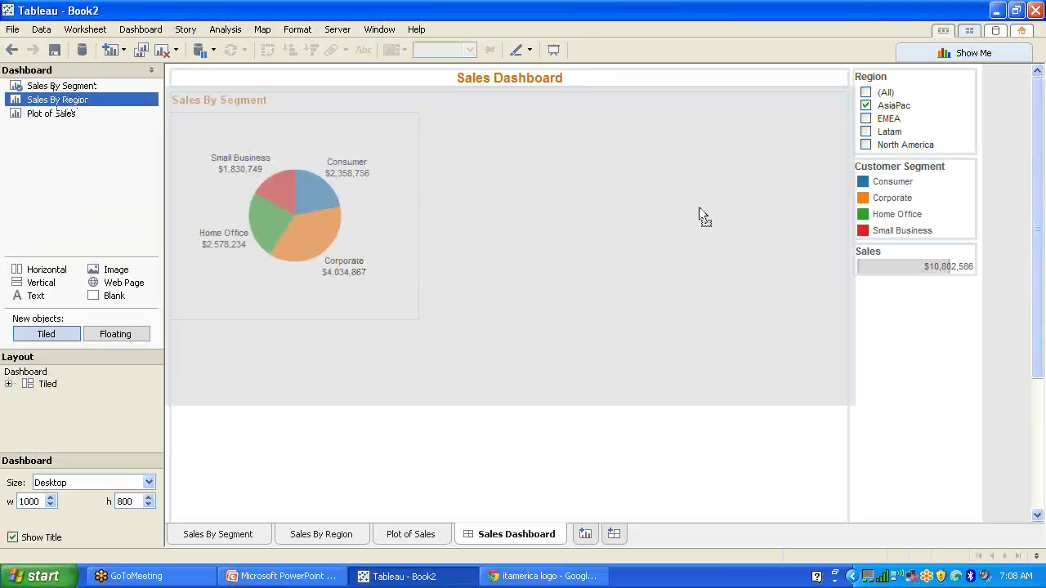
pyautogui.moveTo(699, 209); pyautogui.dragTo(733, 272)
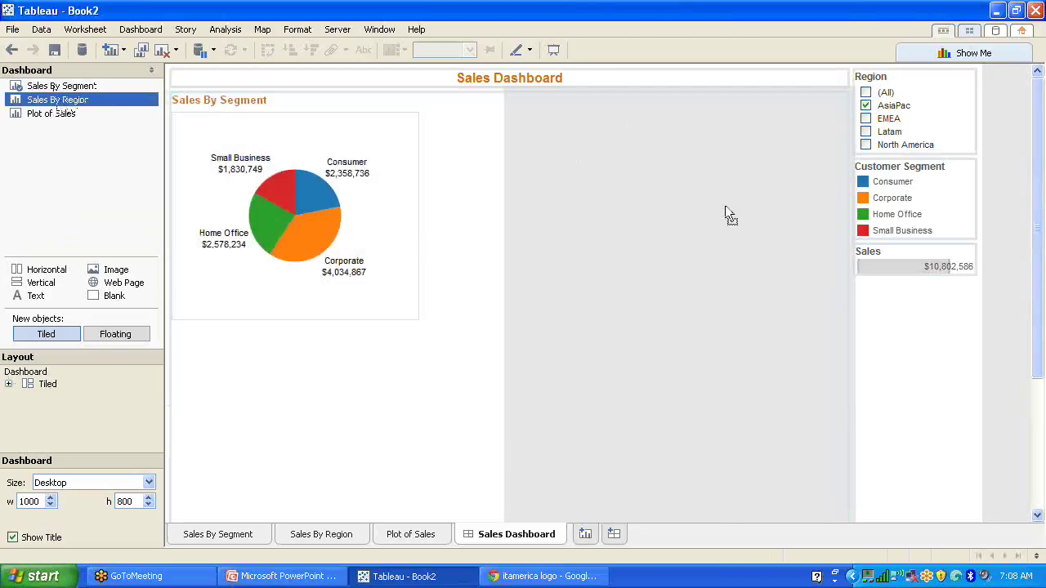
pyautogui.moveTo(725, 207); pyautogui.dragTo(725, 206)
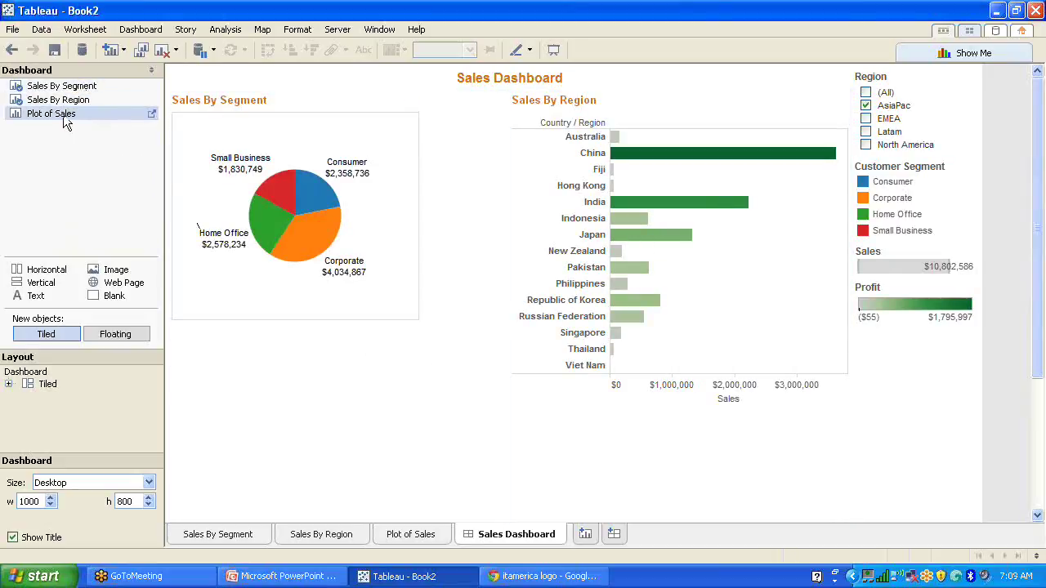
# Step: Place the Plot of Sales worksheet across the full width of the dashboard below the other two charts
pyautogui.moveTo(65, 122)
pyautogui.mouseDown()
pyautogui.moveTo(343, 375)
pyautogui.moveTo(590, 488)
pyautogui.moveTo(536, 551)
pyautogui.moveTo(553, 553)
pyautogui.moveTo(245, 359)
pyautogui.moveTo(401, 467)
pyautogui.moveTo(313, 466)
pyautogui.moveTo(564, 497)
pyautogui.moveTo(555, 465)
pyautogui.moveTo(520, 449)
pyautogui.moveTo(414, 432)
pyautogui.moveTo(234, 374)
pyautogui.moveTo(61, 162)
pyautogui.mouseUp()
pyautogui.click(635, 420)
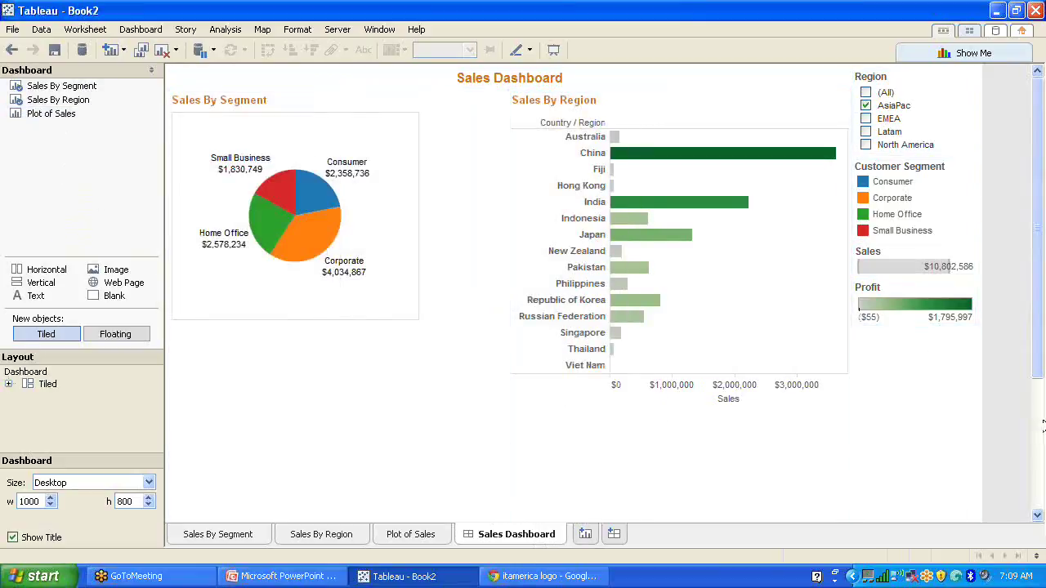
pyautogui.moveTo(1038, 354); pyautogui.dragTo(1044, 498)
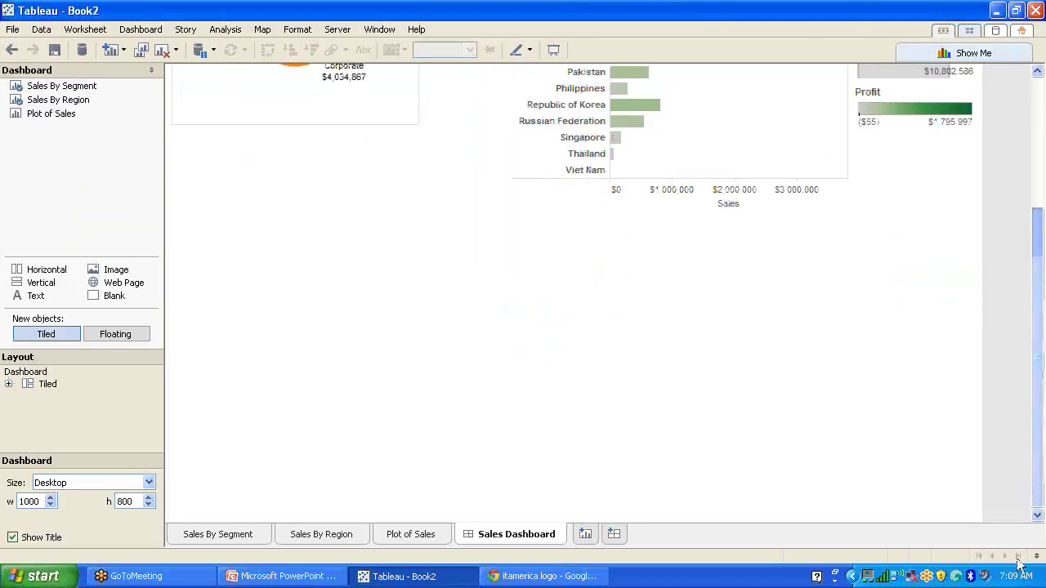
pyautogui.click(56, 115)
pyautogui.moveTo(56, 118)
pyautogui.mouseDown()
pyautogui.moveTo(481, 308)
pyautogui.moveTo(577, 390)
pyautogui.moveTo(495, 385)
pyautogui.moveTo(547, 455)
pyautogui.moveTo(516, 559)
pyautogui.moveTo(512, 525)
pyautogui.mouseUp()
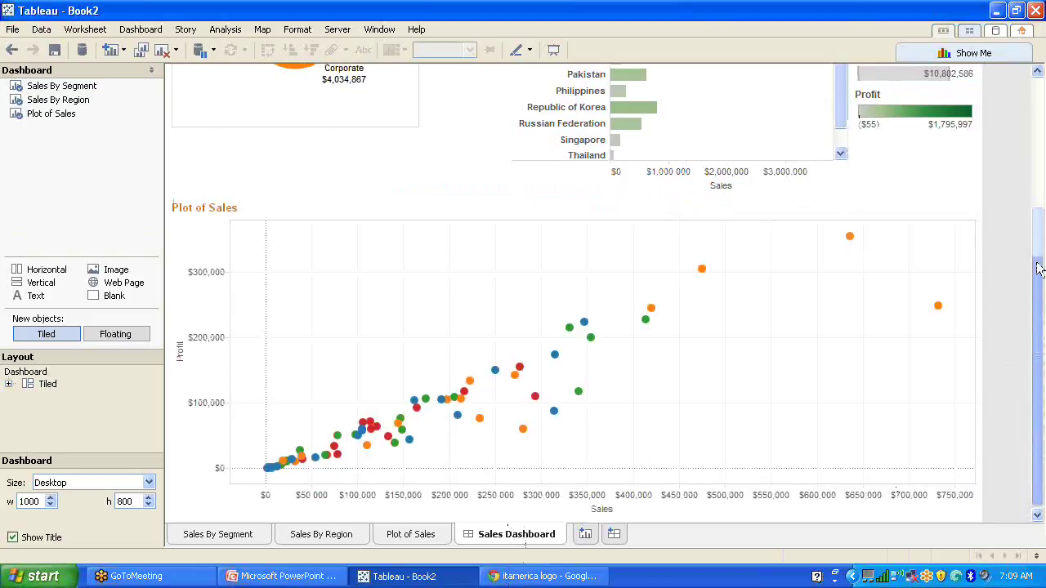
# Step: Set the Sales By Segment chart on the dashboard to fit the Entire View
pyautogui.moveTo(1041, 358); pyautogui.dragTo(1040, 227)
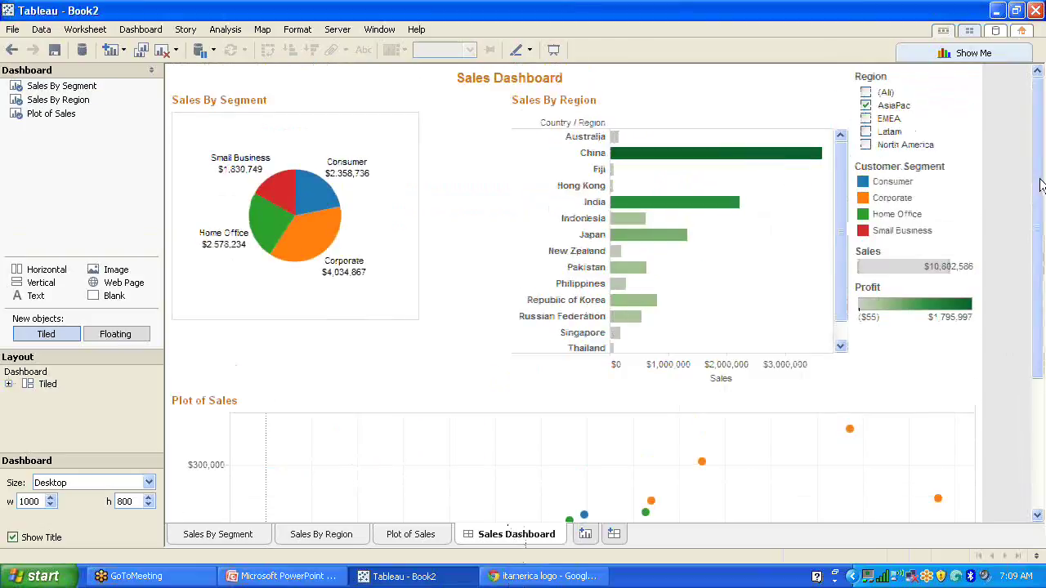
pyautogui.click(454, 121)
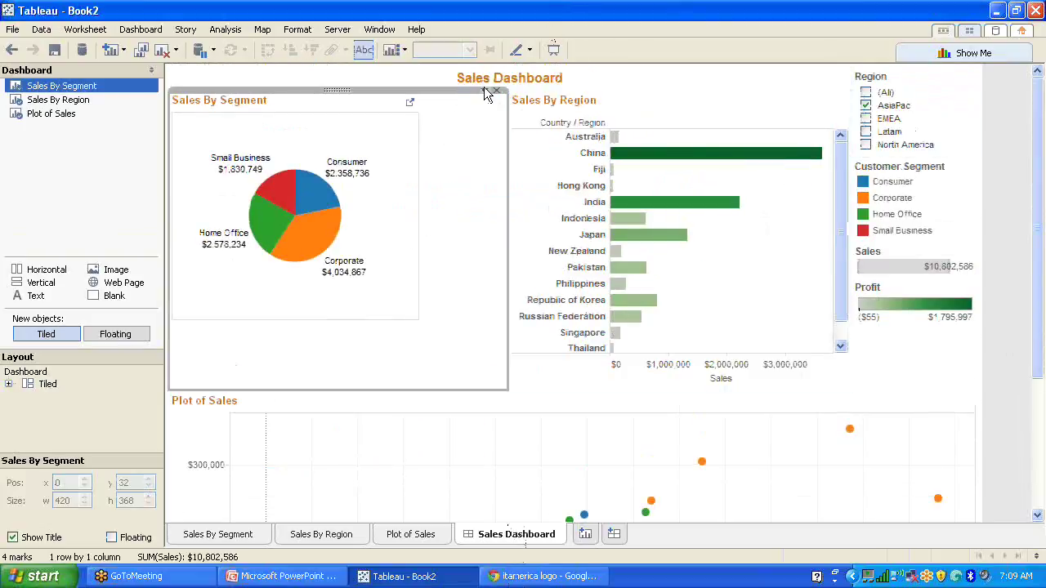
pyautogui.click(484, 88)
pyautogui.moveTo(448, 138)
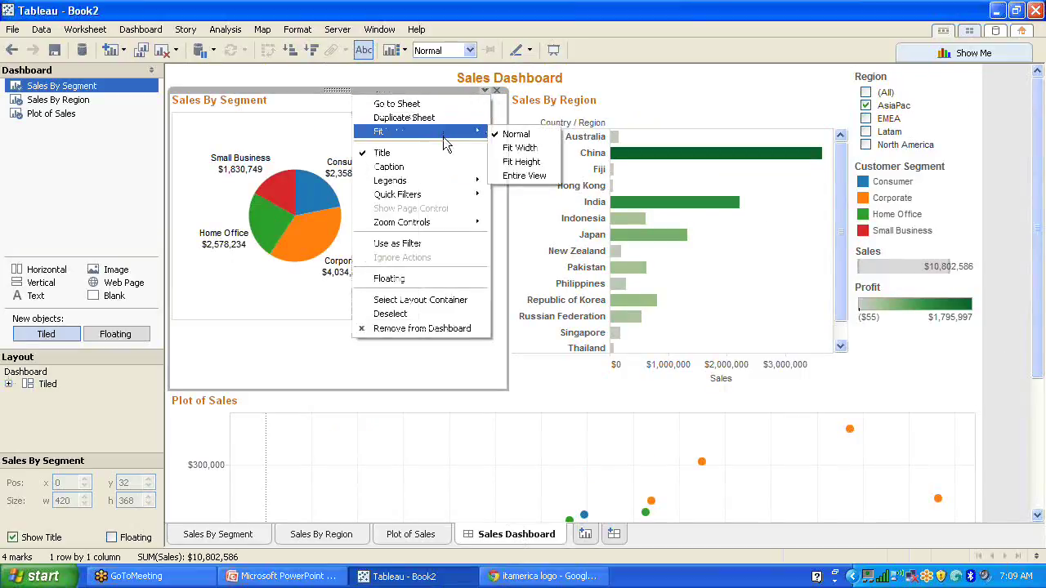
pyautogui.click(521, 170)
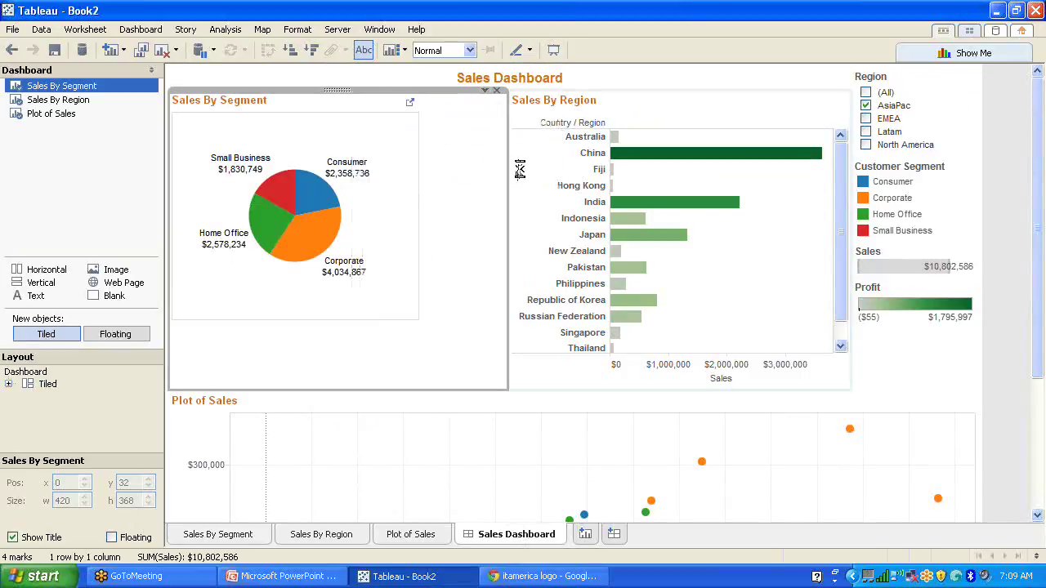
# Step: Set the Sales By Region chart on the dashboard to fit the Entire View
pyautogui.click(769, 117)
pyautogui.click(828, 90)
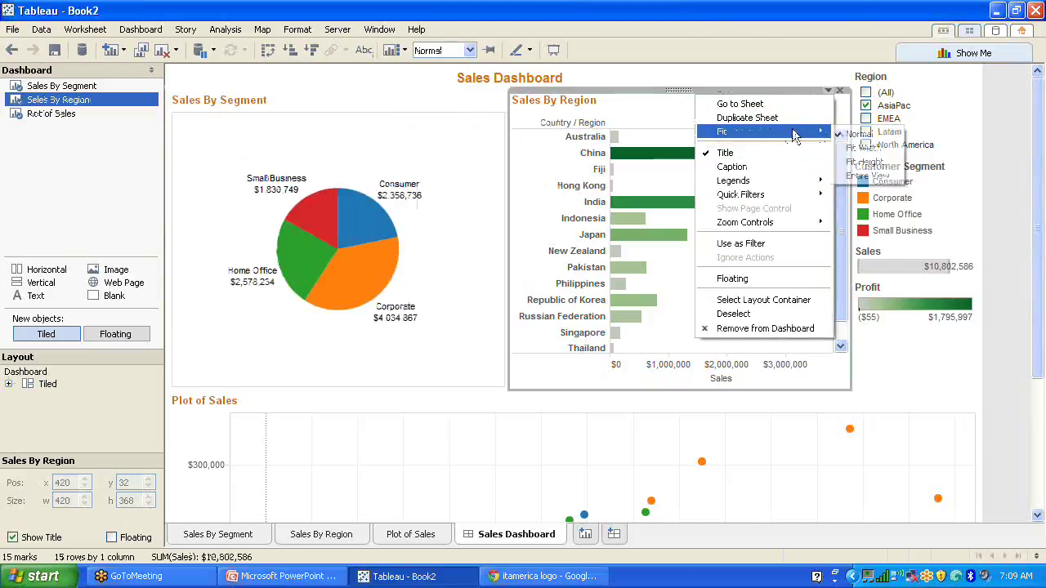
pyautogui.moveTo(794, 131)
pyautogui.click(865, 177)
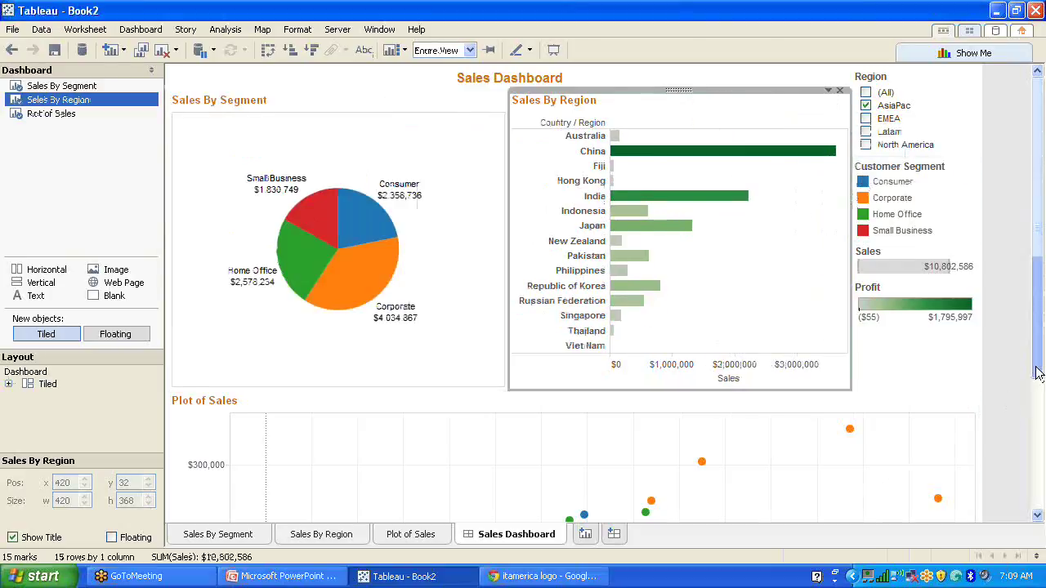
# Step: Check the fit setting of the Plot of Sales chart on the dashboard
pyautogui.moveTo(1041, 352); pyautogui.dragTo(1040, 455)
pyautogui.click(803, 372)
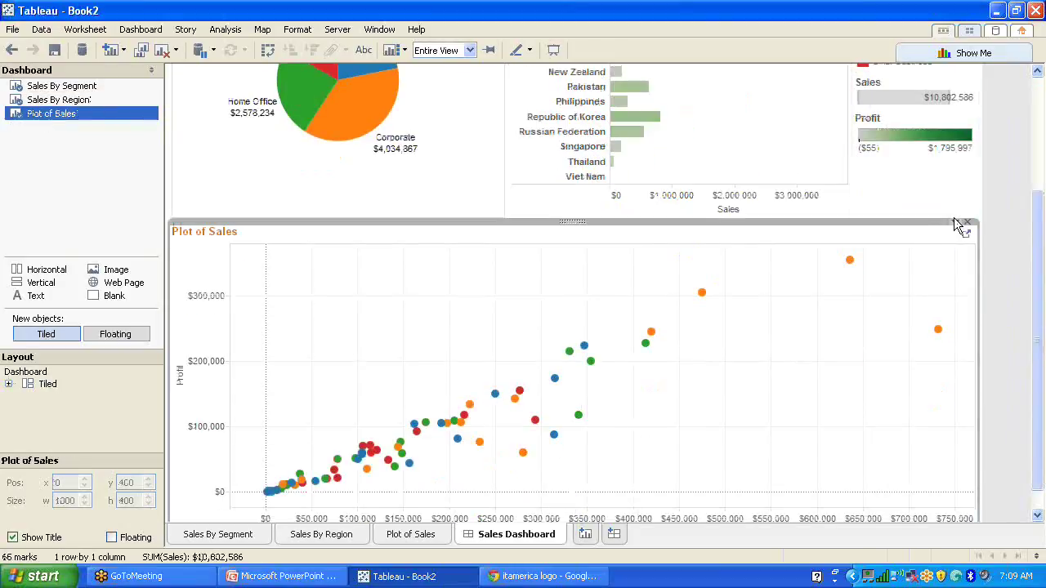
pyautogui.click(954, 218)
pyautogui.click(951, 247)
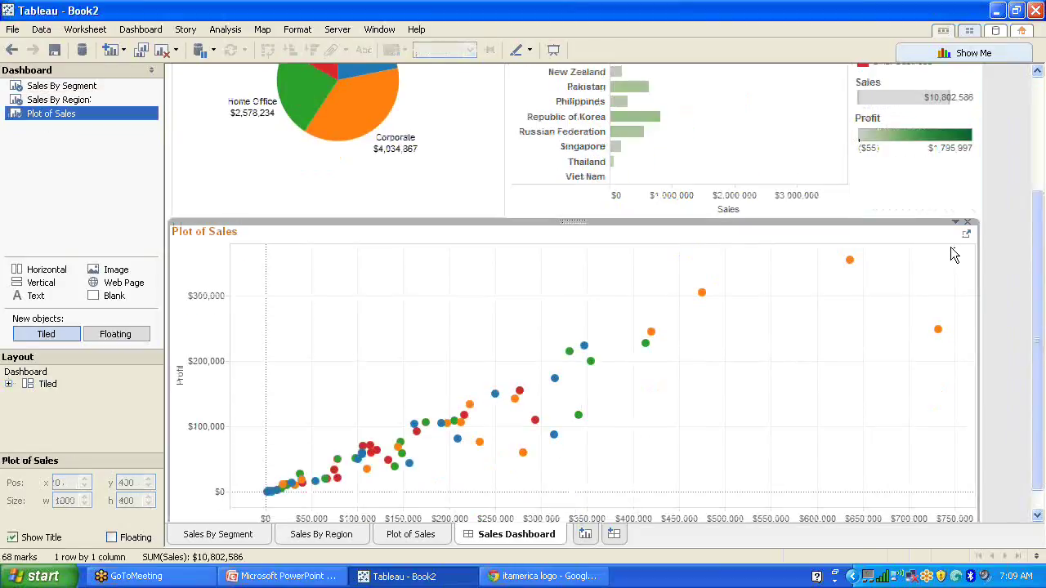
pyautogui.click(956, 222)
pyautogui.moveTo(916, 261)
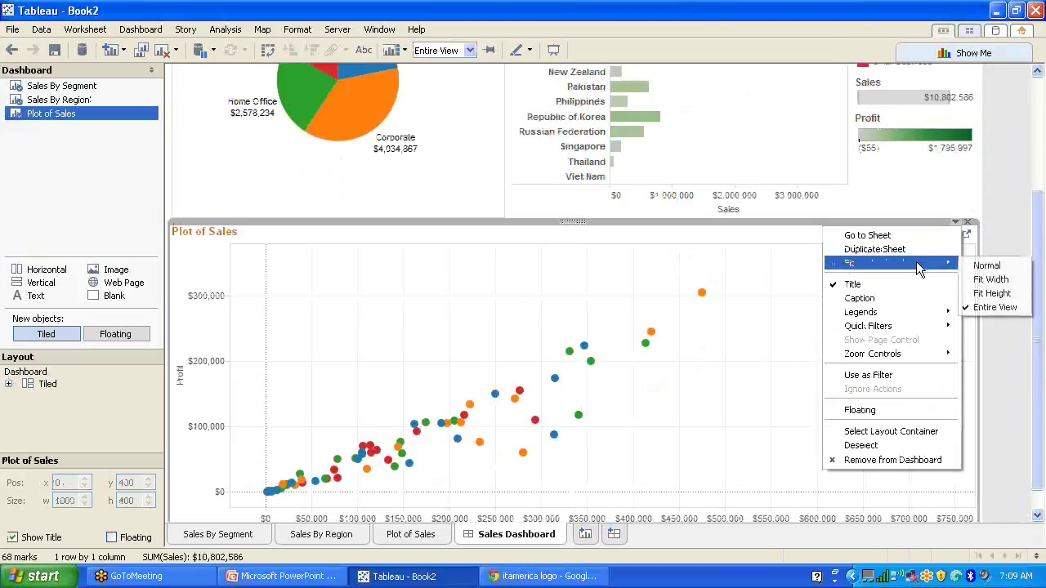
pyautogui.click(1001, 278)
pyautogui.click(1018, 412)
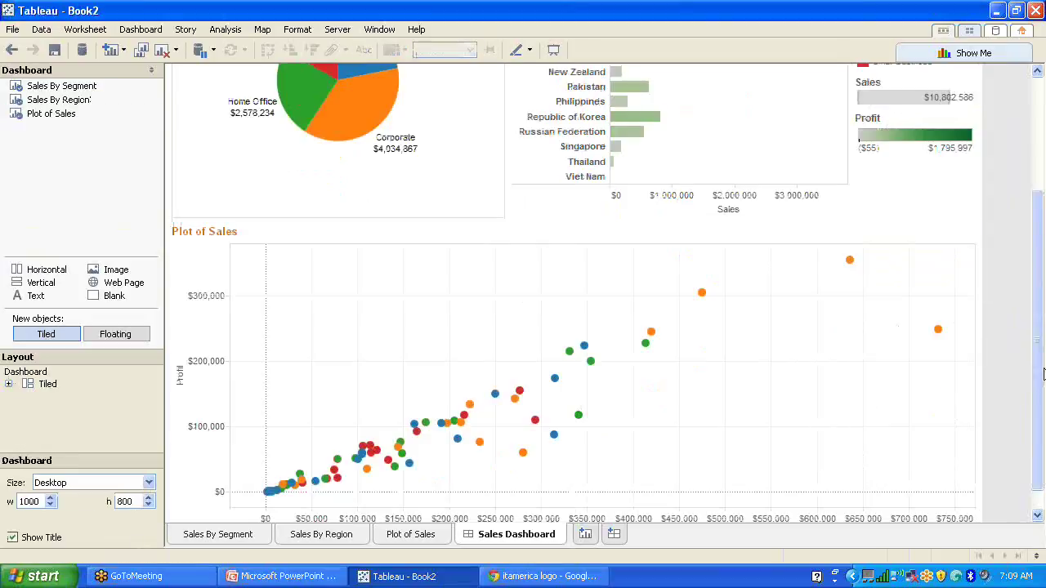
pyautogui.moveTo(1036, 345); pyautogui.dragTo(1039, 234)
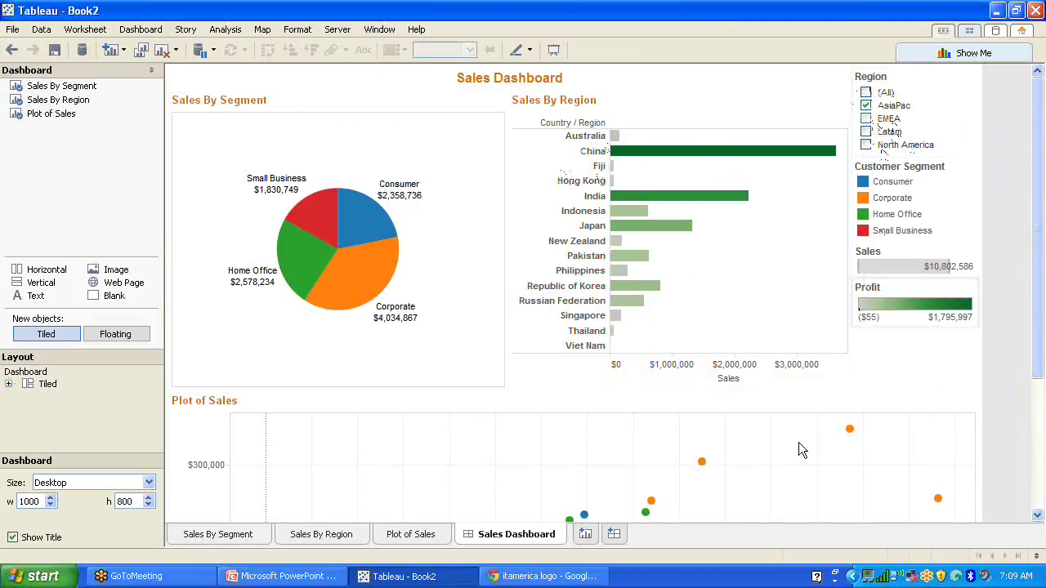
pyautogui.click(509, 400)
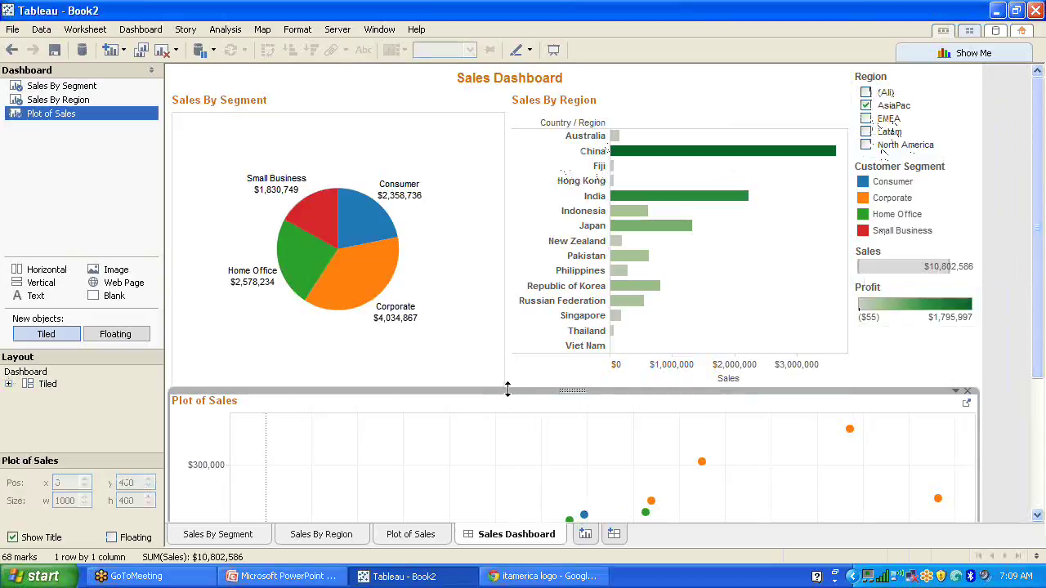
pyautogui.click(507, 386)
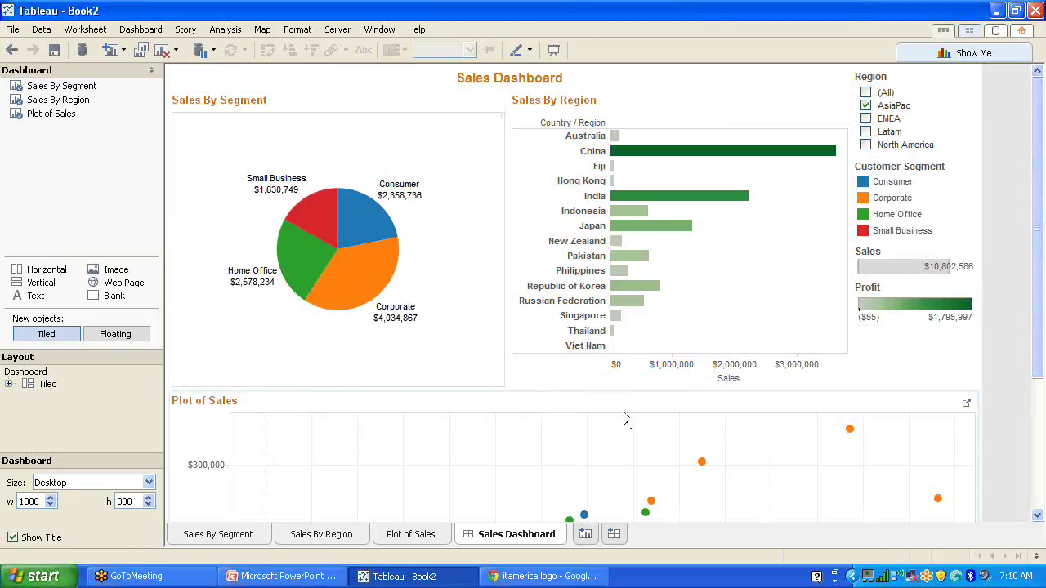
# Step: Switch the dashboard's Region filter from AsiaPac to EMEA, and set it back to AsiaPac
pyautogui.click(866, 107)
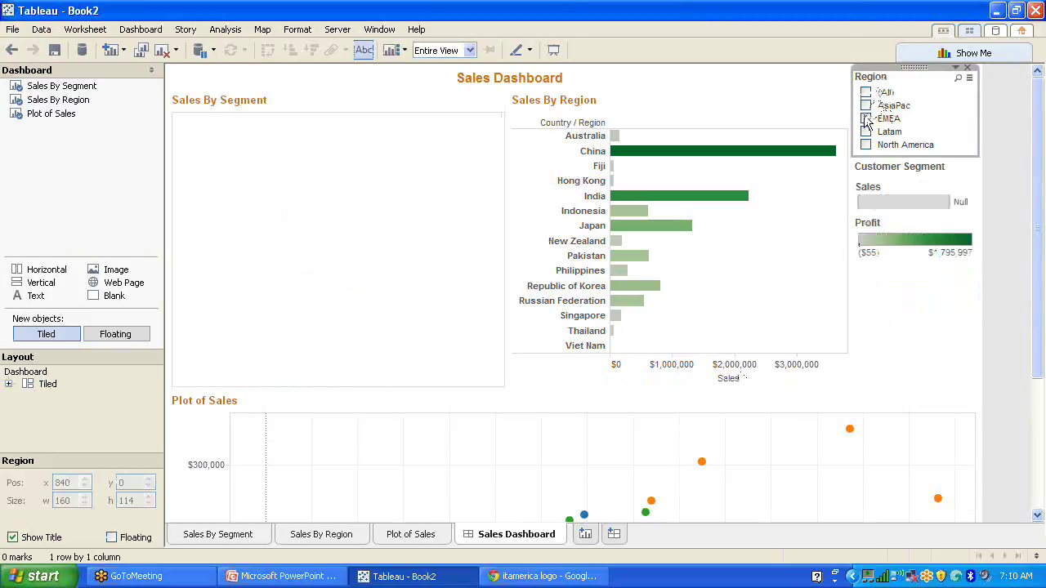
pyautogui.click(866, 118)
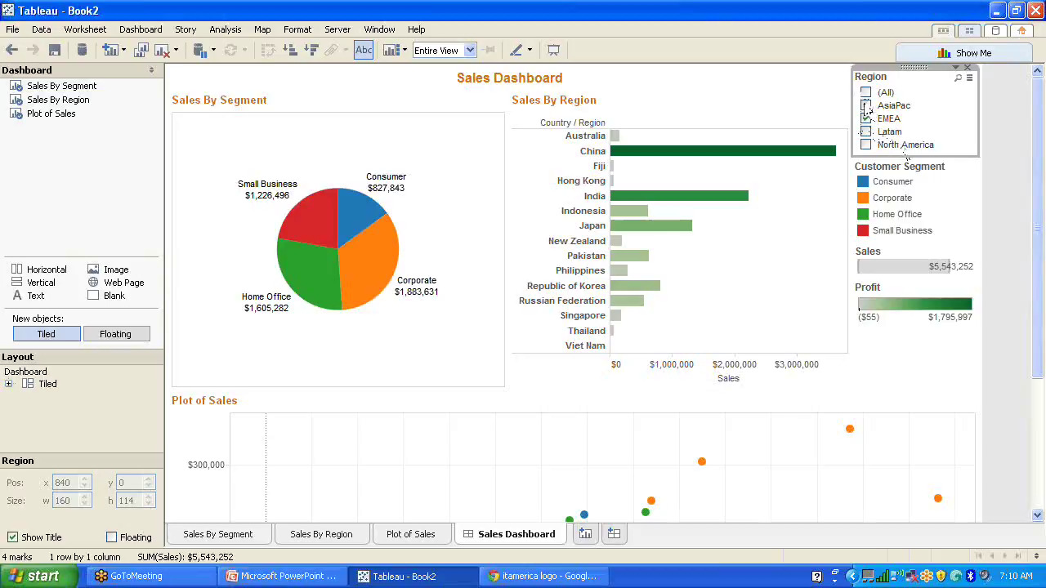
pyautogui.click(866, 106)
pyautogui.click(866, 118)
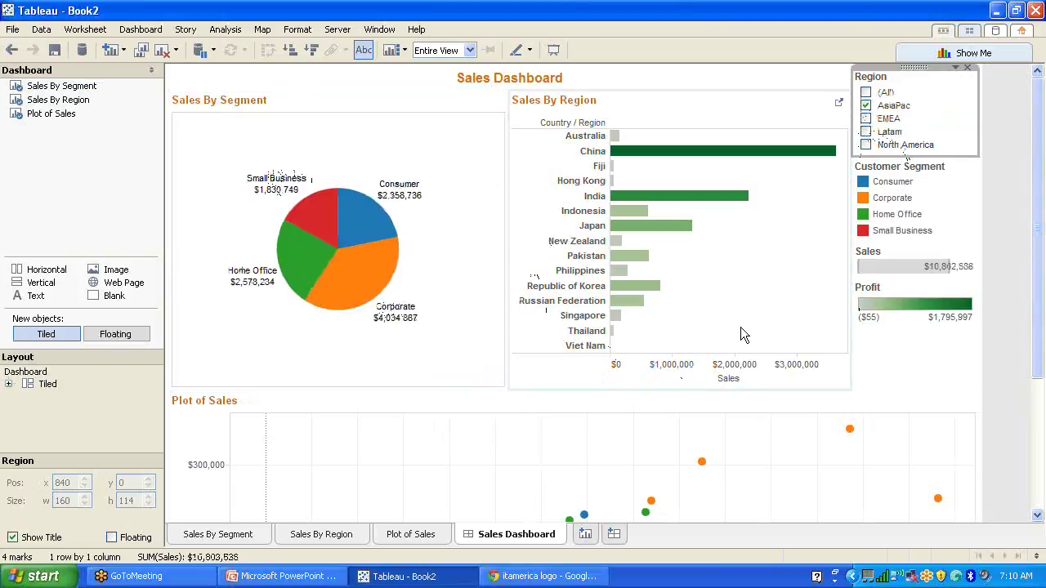
# Step: Apply the Region filter to all worksheets on the dashboard, adding Sales By Region and Plot of Sales
pyautogui.click(956, 68)
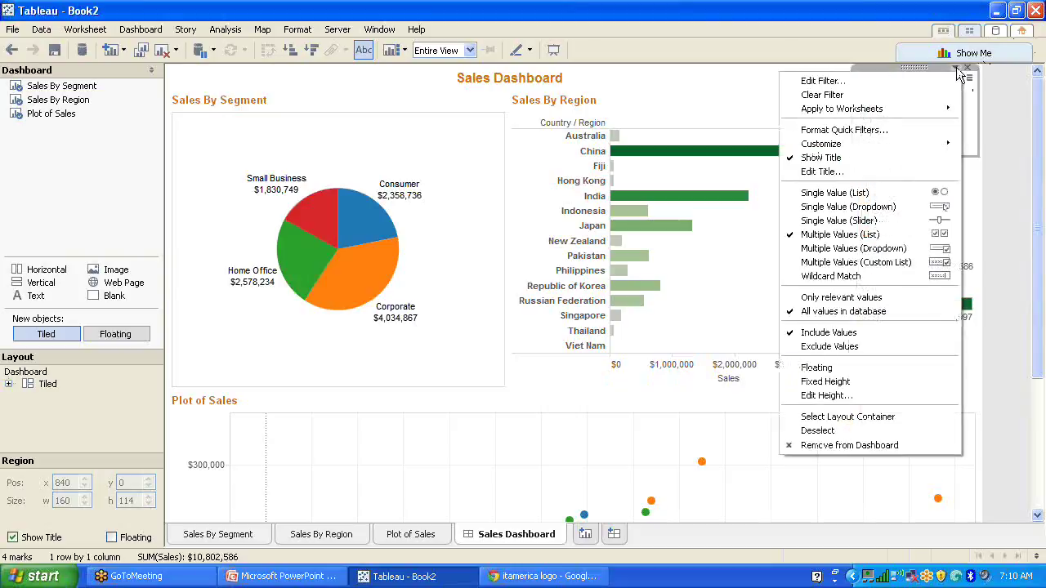
pyautogui.moveTo(918, 109)
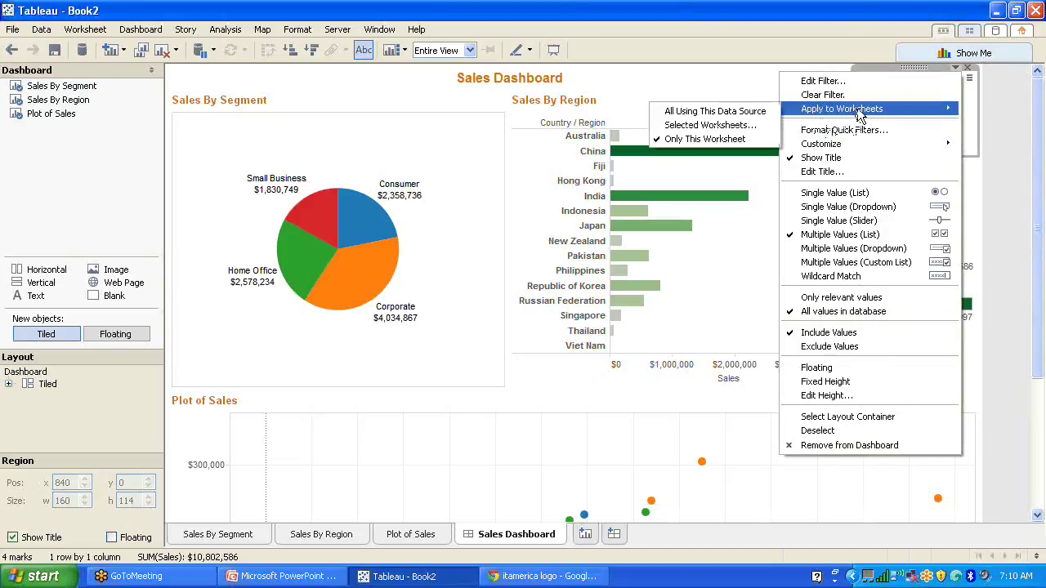
pyautogui.click(736, 129)
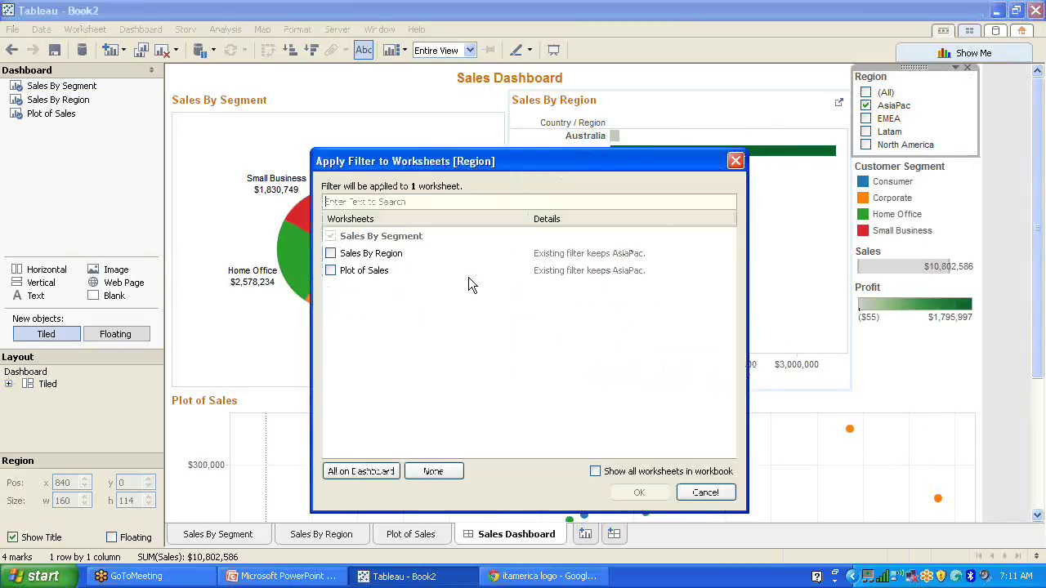
pyautogui.click(331, 253)
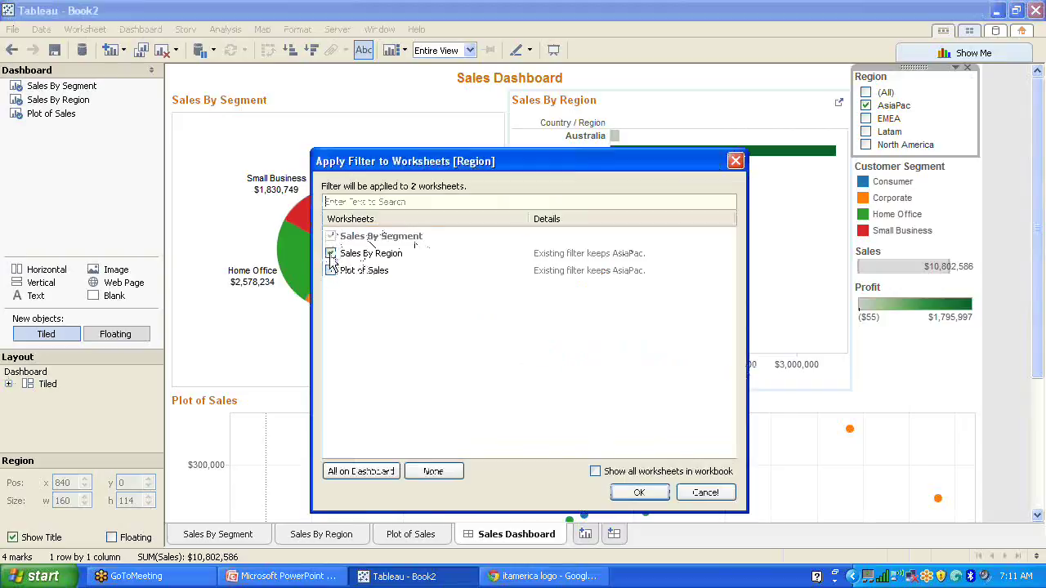
pyautogui.click(330, 270)
pyautogui.click(363, 473)
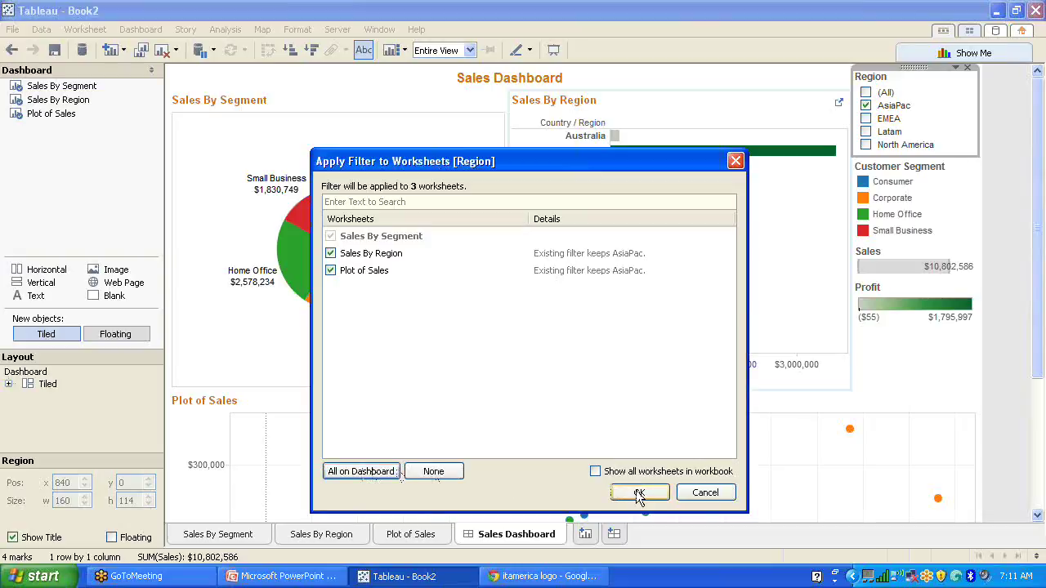
pyautogui.click(639, 493)
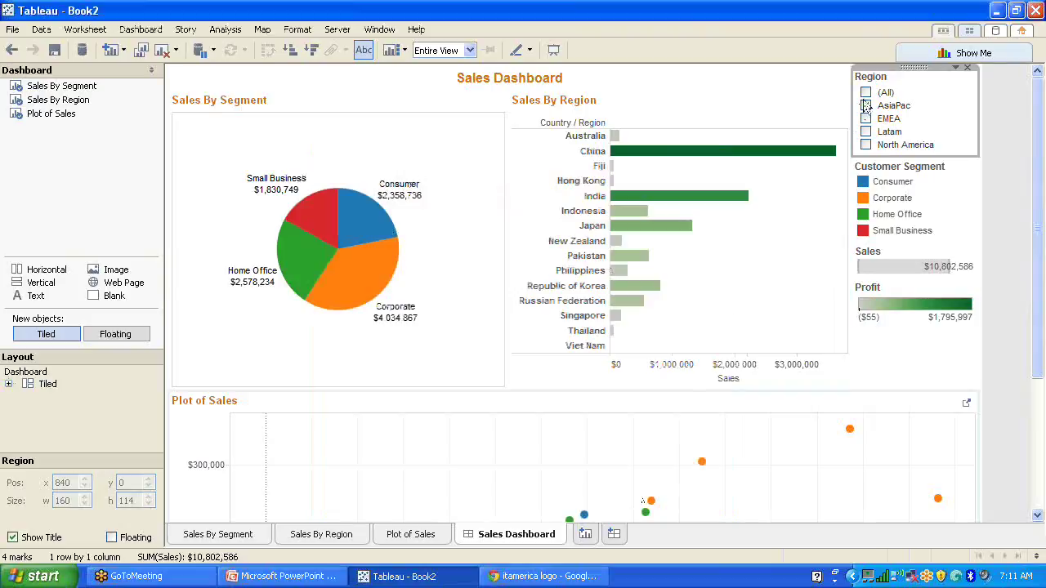
# Step: Test the shared Region filter by toggling EMEA and AsiaPac, ending with only AsiaPac selected
pyautogui.click(866, 119)
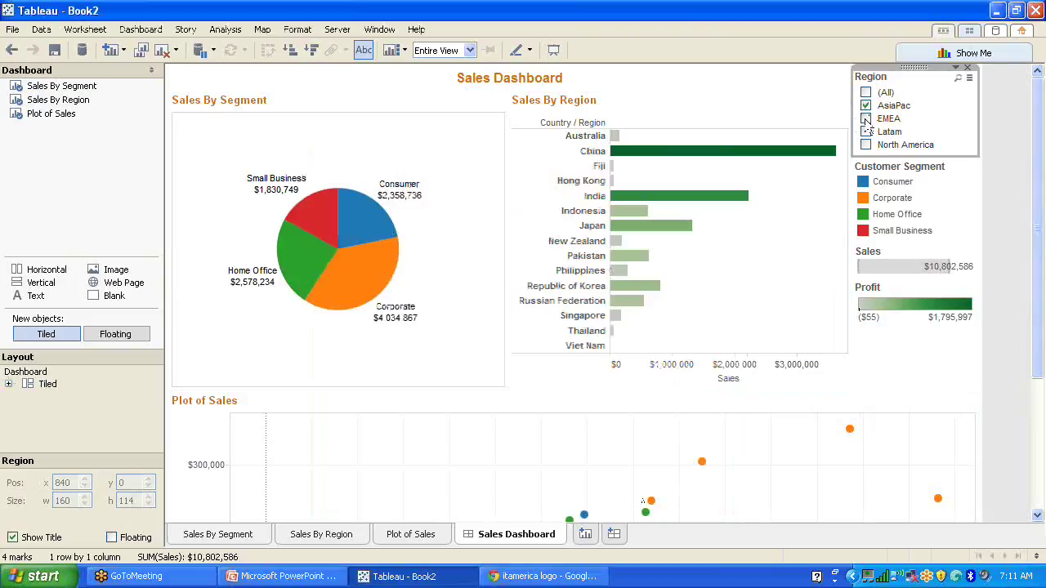
pyautogui.click(867, 120)
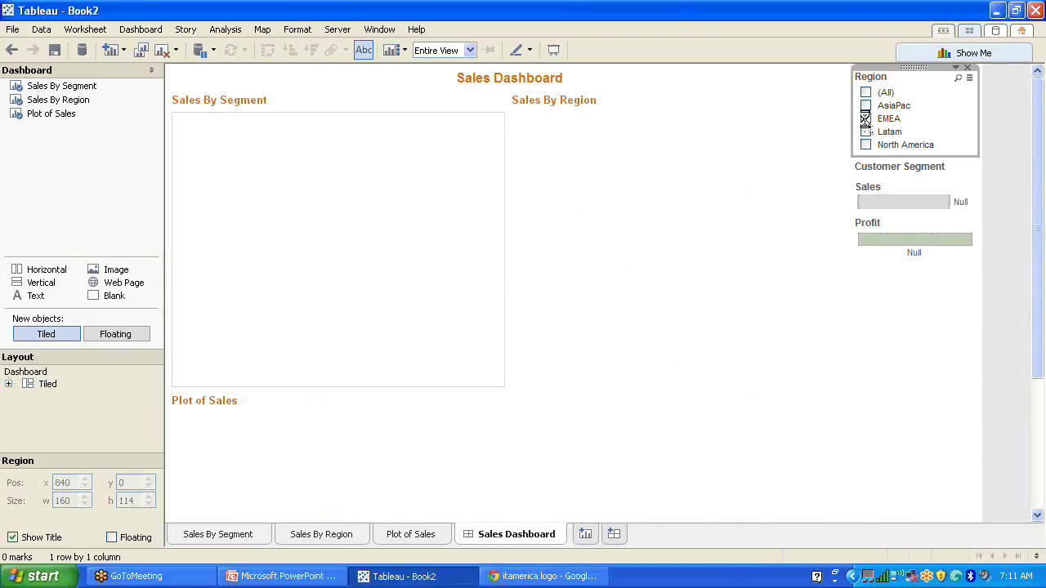
pyautogui.click(867, 118)
pyautogui.click(866, 106)
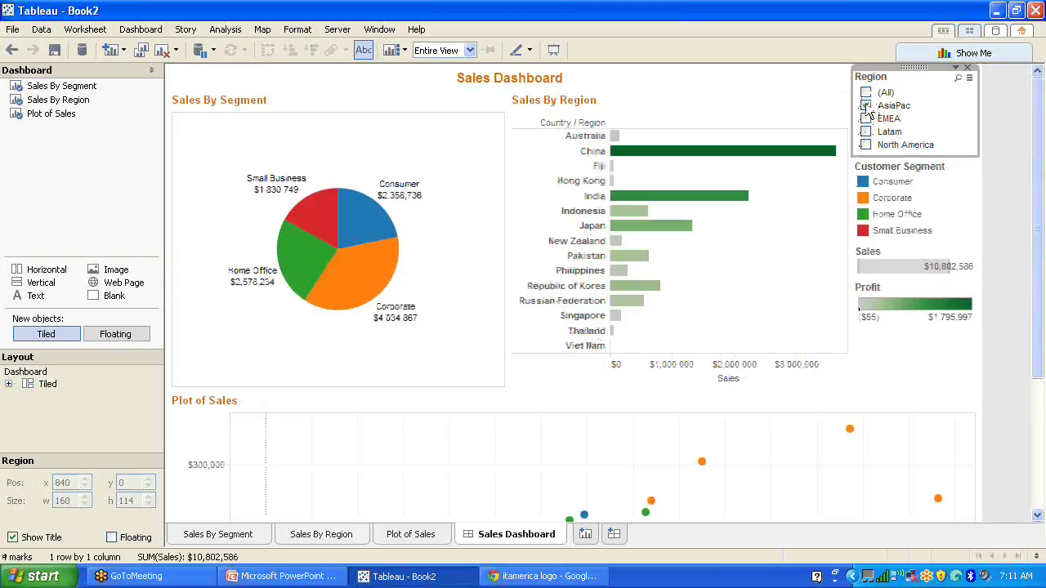
# Step: Show the Sales Dashboard in presentation mode and look over its full length
pyautogui.click(554, 51)
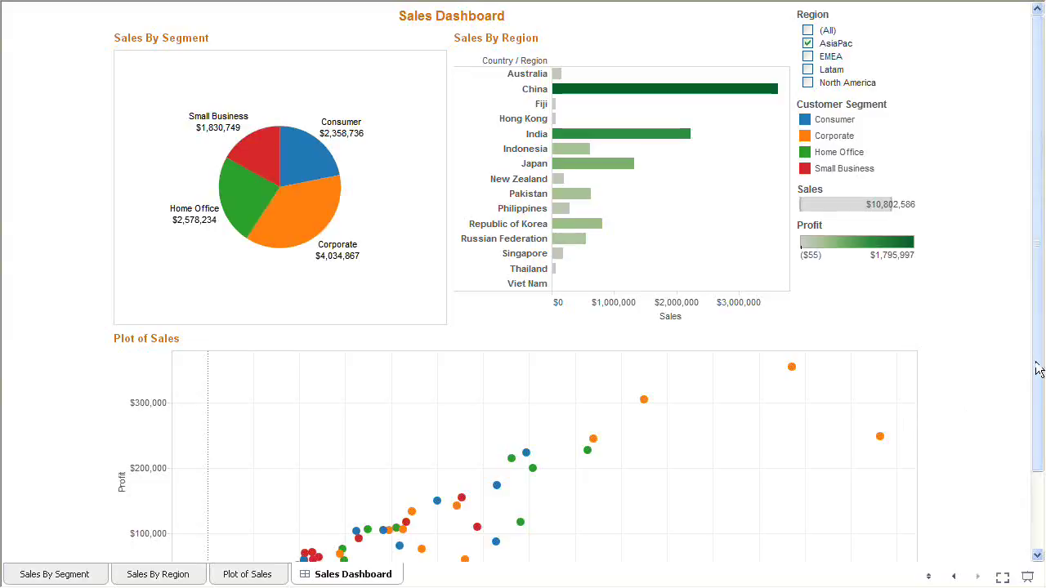
pyautogui.scroll(-3, 1036, 343)
pyautogui.scroll(3, 1033, 311)
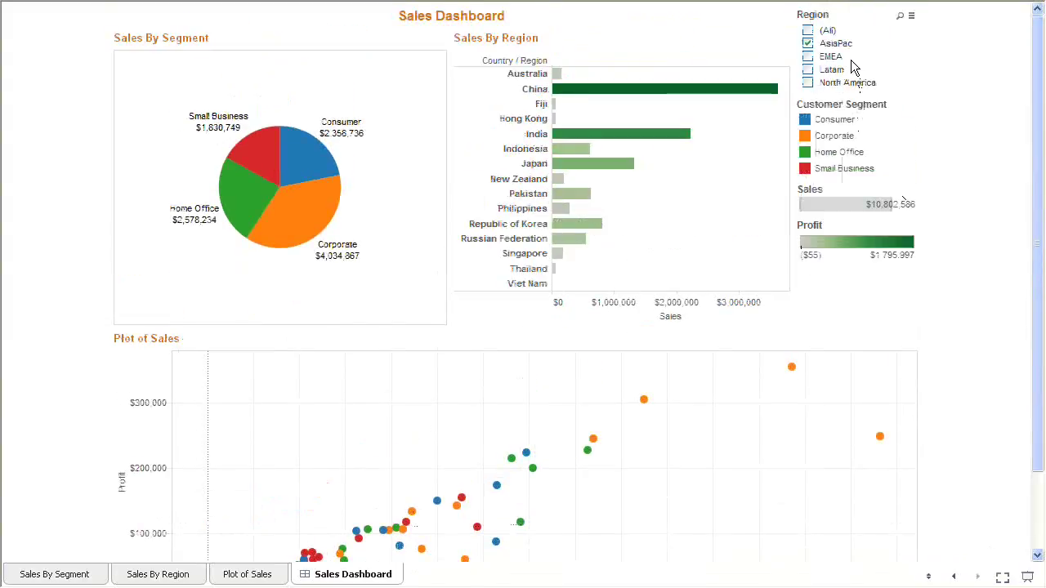
# Step: Change the Region filter to EMEA only, and then to Latam only
pyautogui.click(808, 56)
pyautogui.click(808, 43)
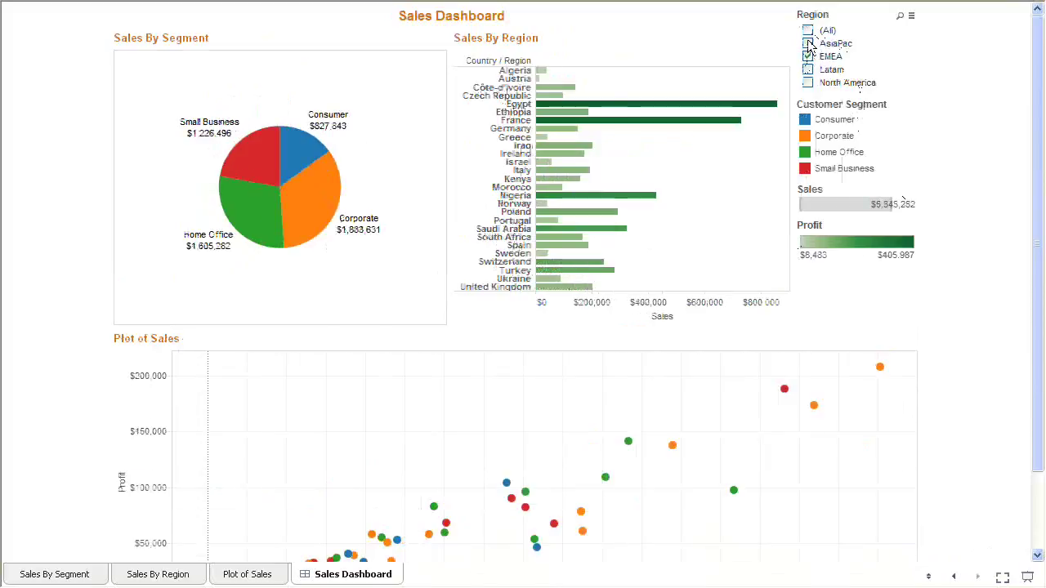
pyautogui.click(808, 70)
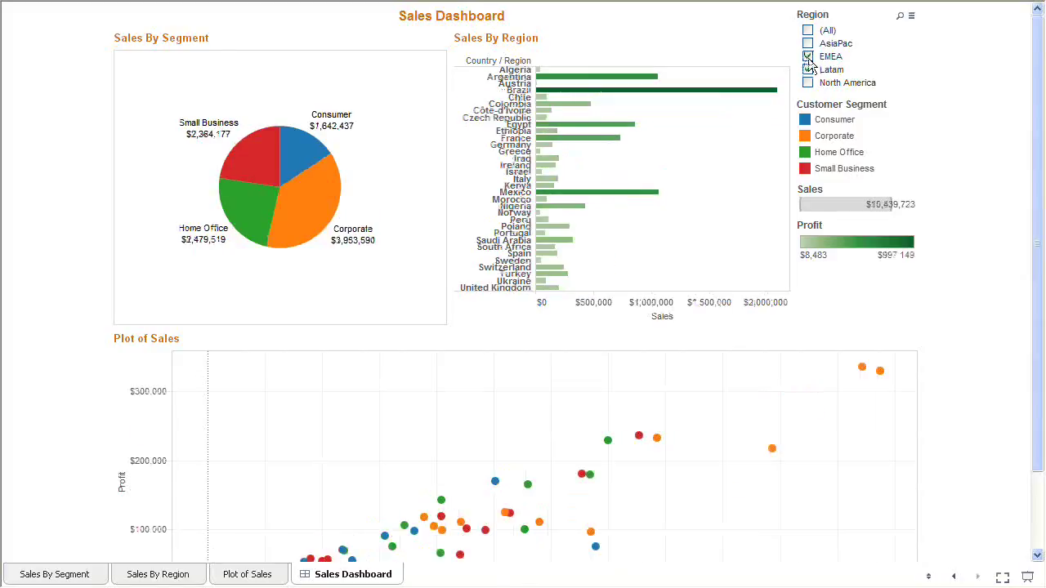
pyautogui.click(808, 56)
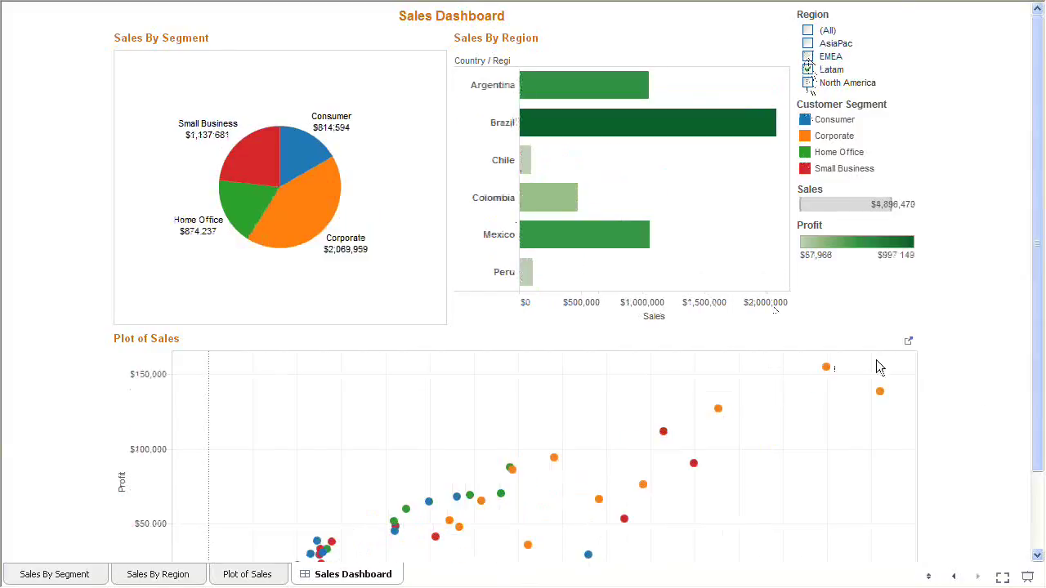
# Step: Examine all three charts for the Latam region and leave presentation mode
pyautogui.moveTo(1038, 395); pyautogui.dragTo(1042, 470)
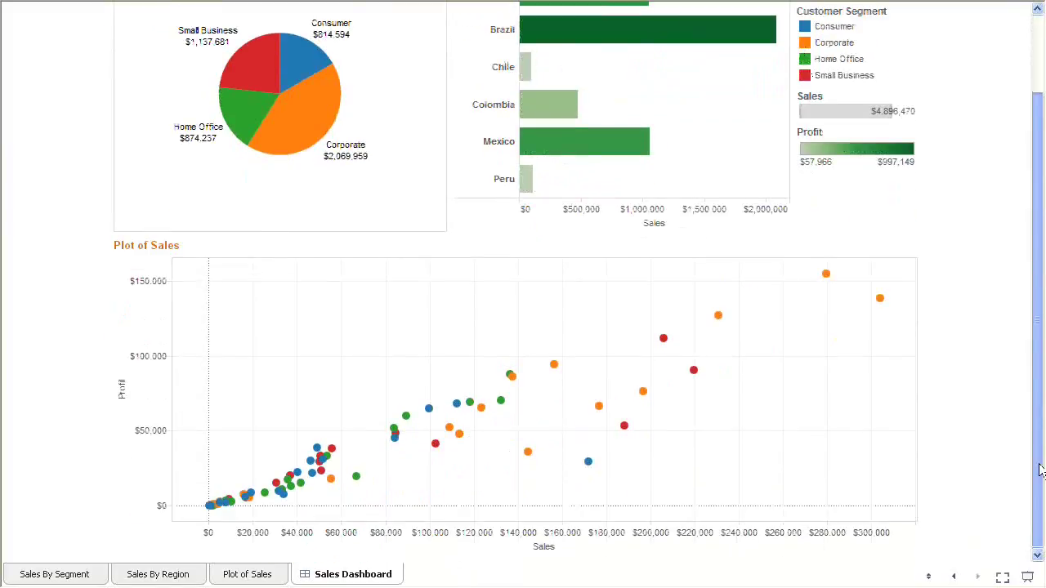
pyautogui.moveTo(1040, 470); pyautogui.dragTo(1042, 394)
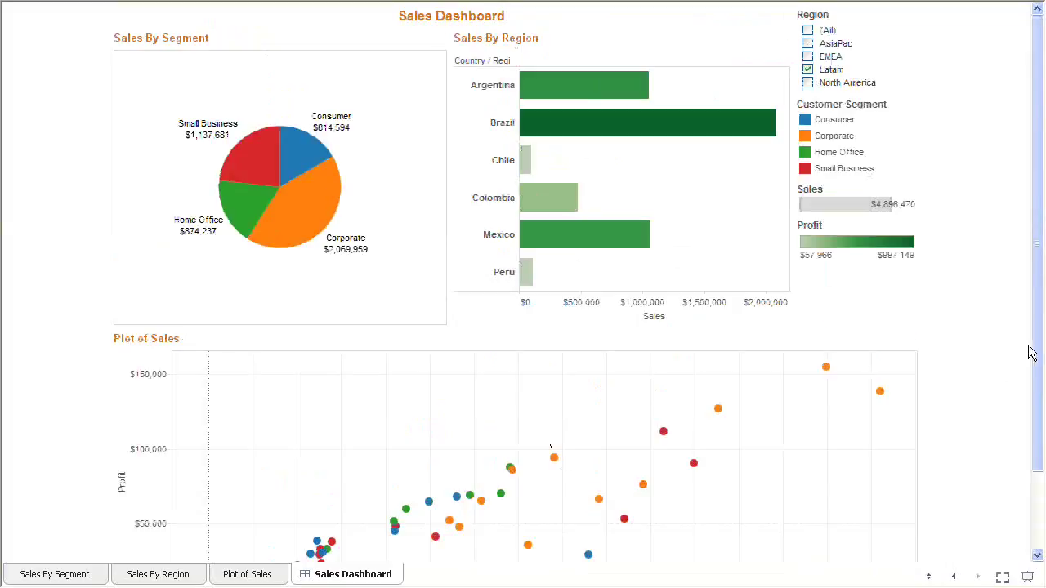
pyautogui.moveTo(1036, 348); pyautogui.dragTo(1043, 431)
pyautogui.scroll(-3, 1042, 432)
pyautogui.scroll(3, 1043, 431)
pyautogui.press('Escape')
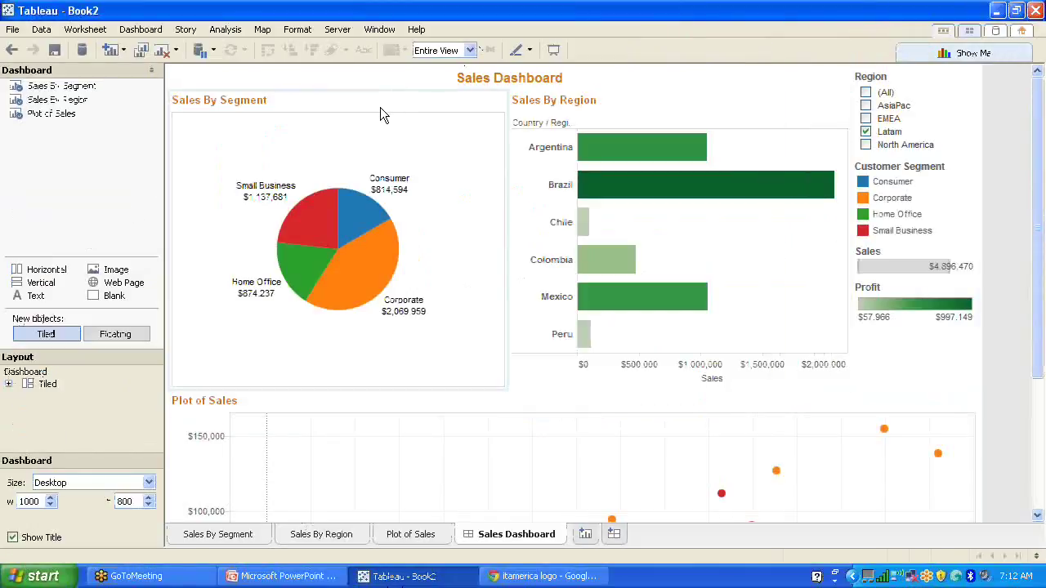
pyautogui.click(388, 102)
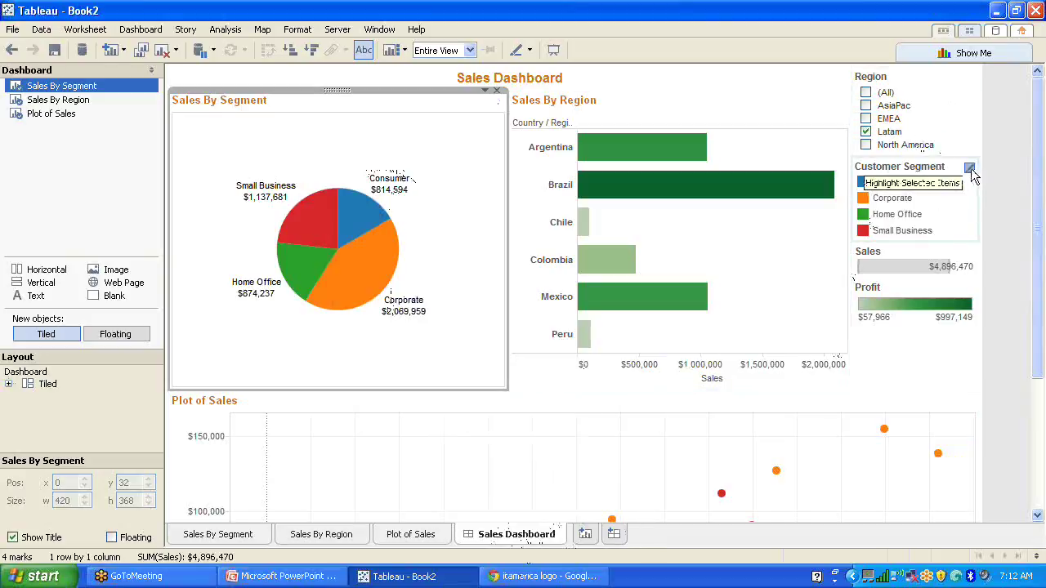
pyautogui.click(972, 172)
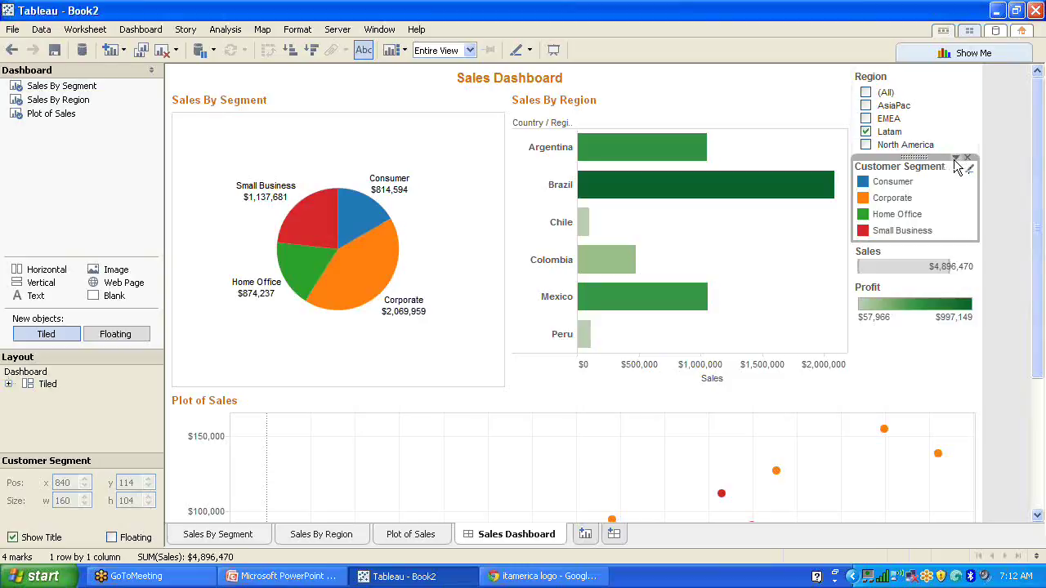
pyautogui.click(956, 157)
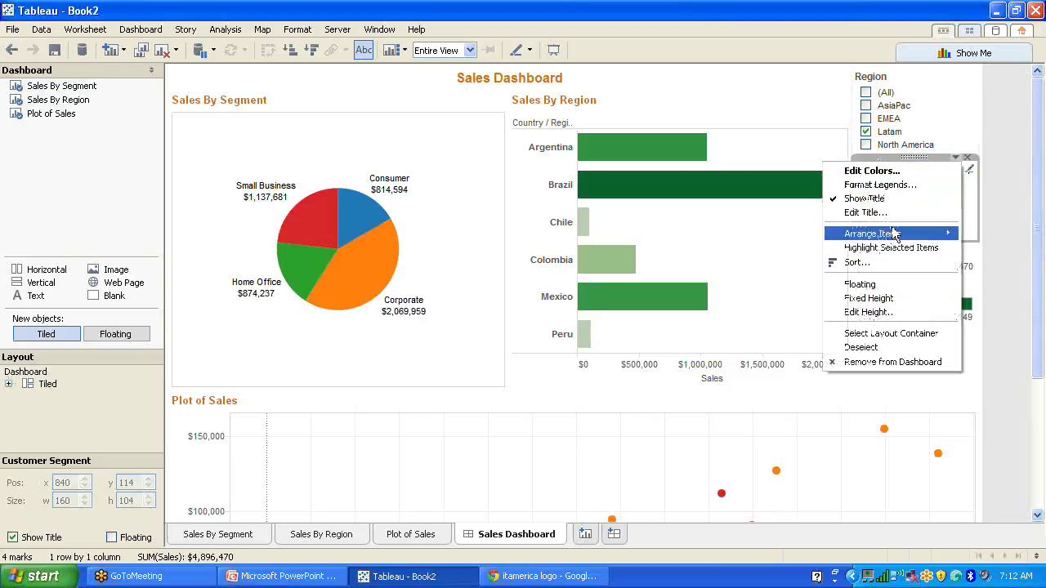
pyautogui.click(992, 320)
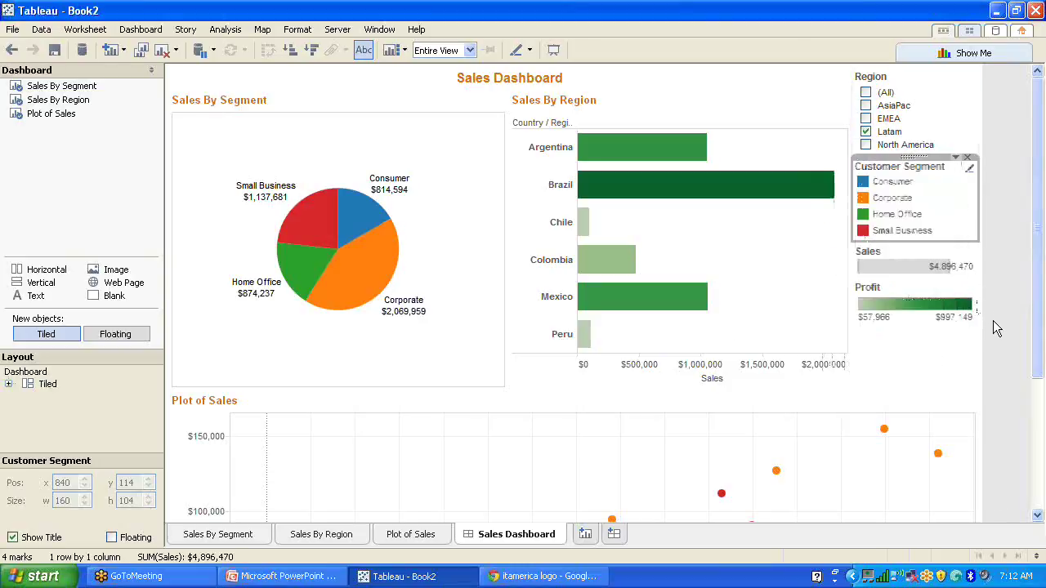
# Step: Remove the Sales legend from the dashboard and select the Profit legend
pyautogui.click(962, 251)
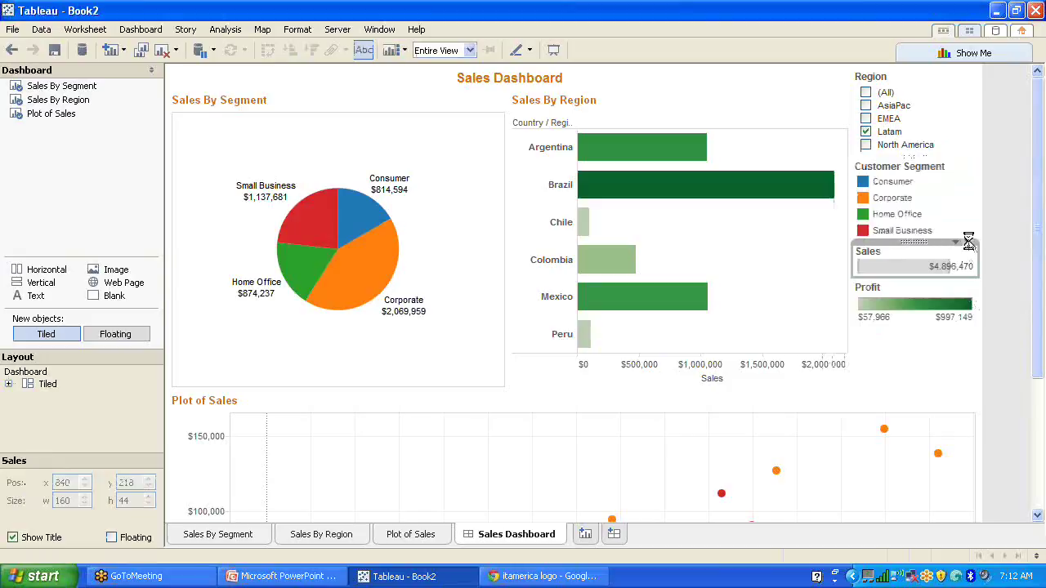
pyautogui.click(969, 243)
pyautogui.click(973, 257)
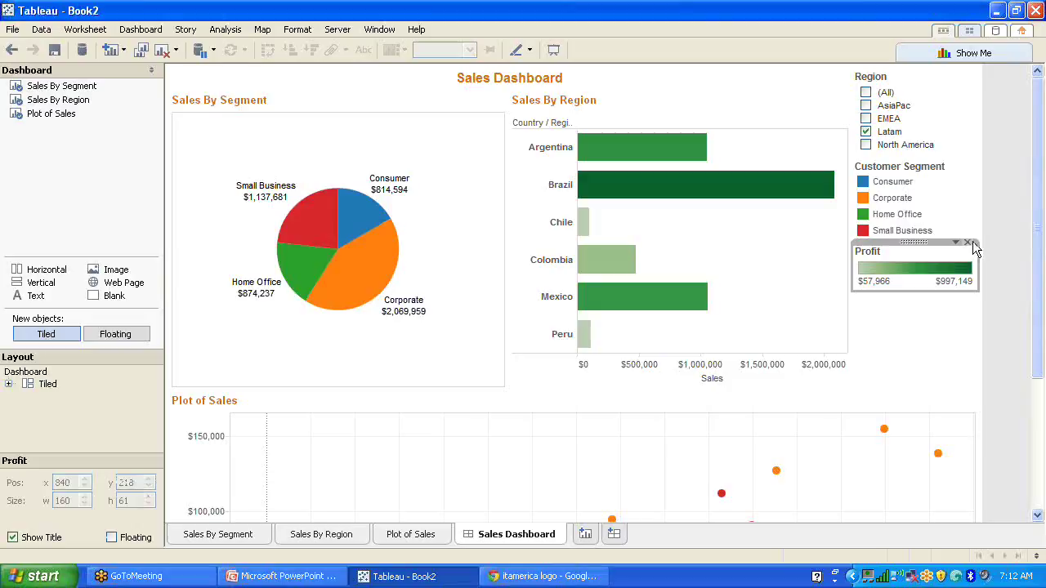
# Step: Remove the Profit legend from the dashboard
pyautogui.click(971, 243)
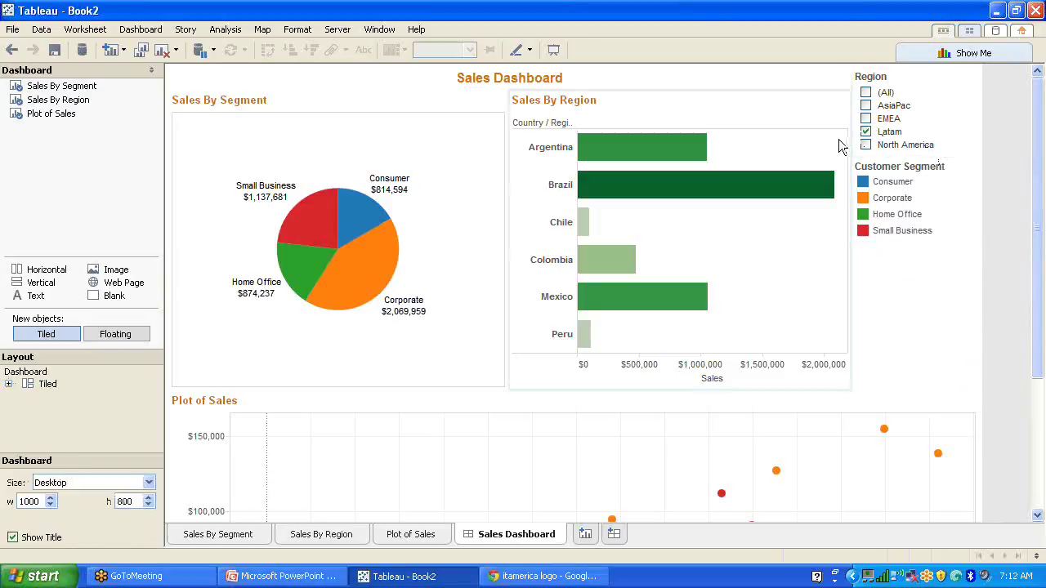
pyautogui.click(949, 163)
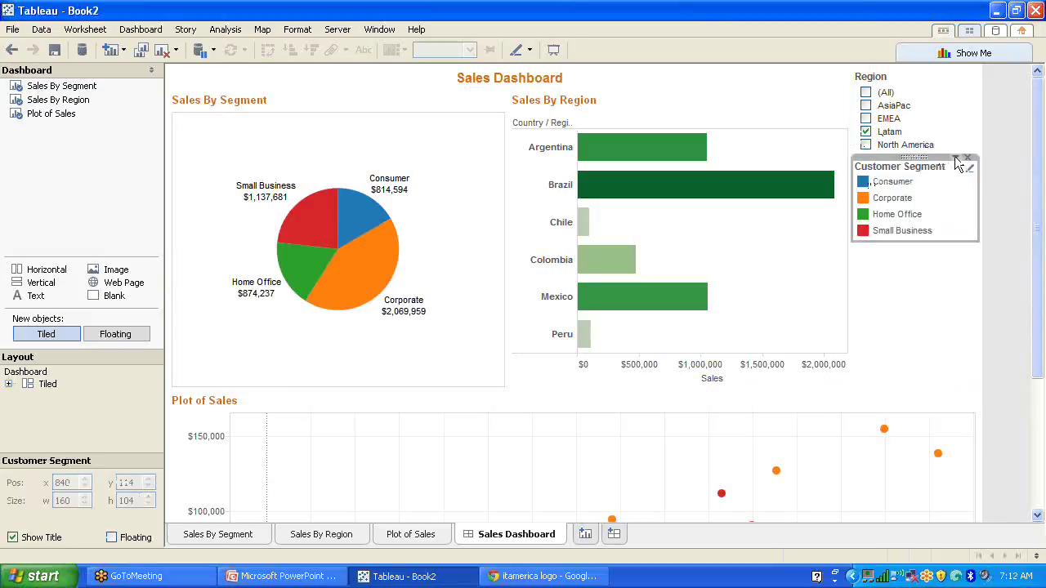
pyautogui.click(955, 156)
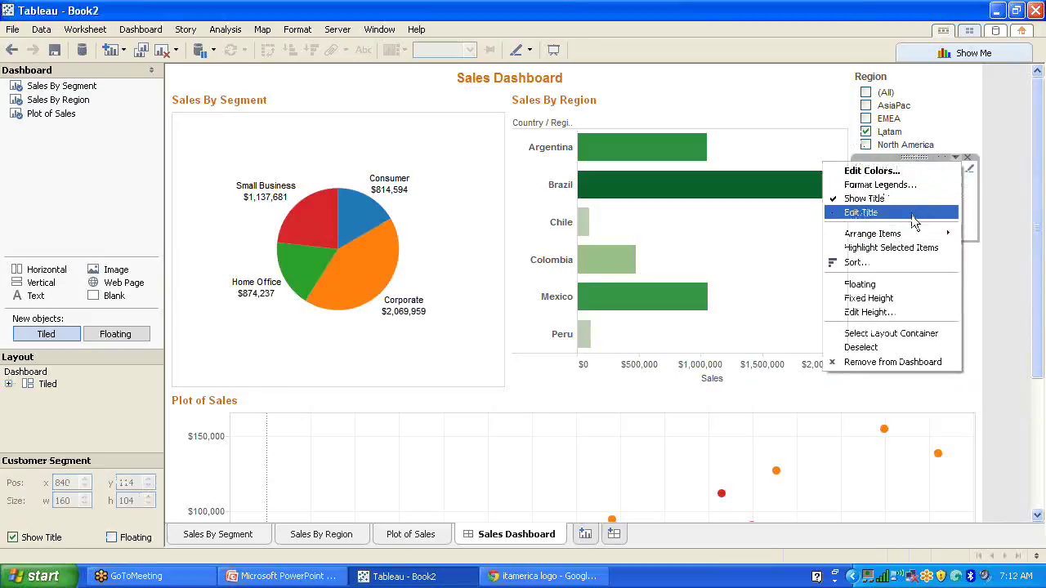
pyautogui.click(903, 213)
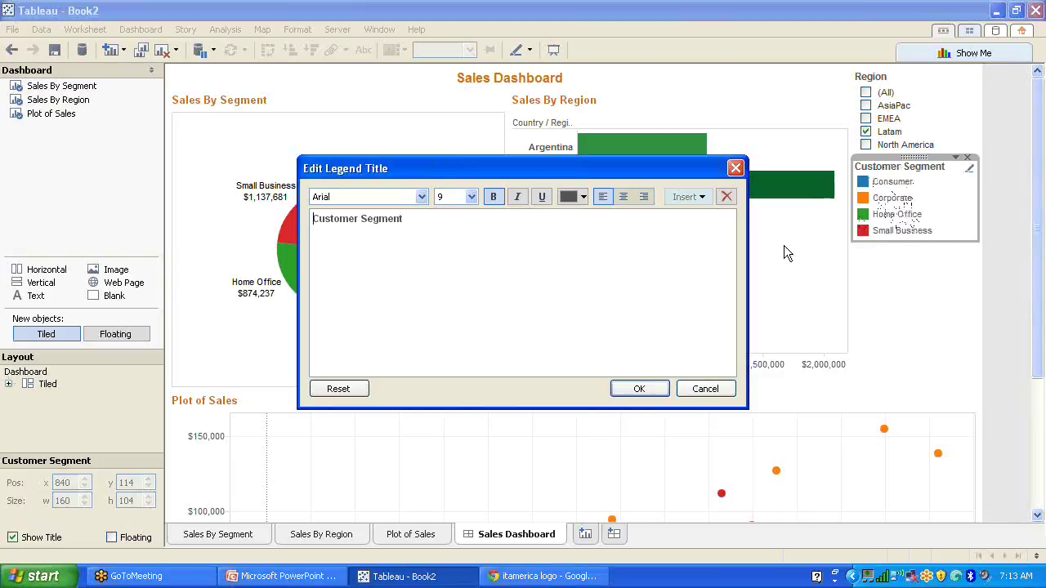
pyautogui.click(736, 169)
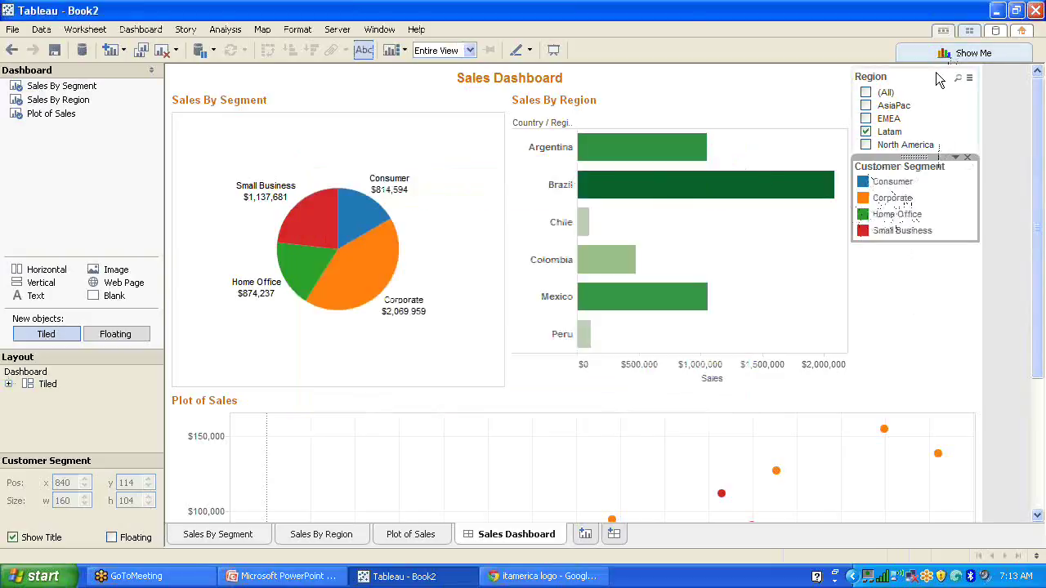
# Step: Switch the Region filter to Single Value (List) and check its options for applying to worksheets
pyautogui.click(935, 72)
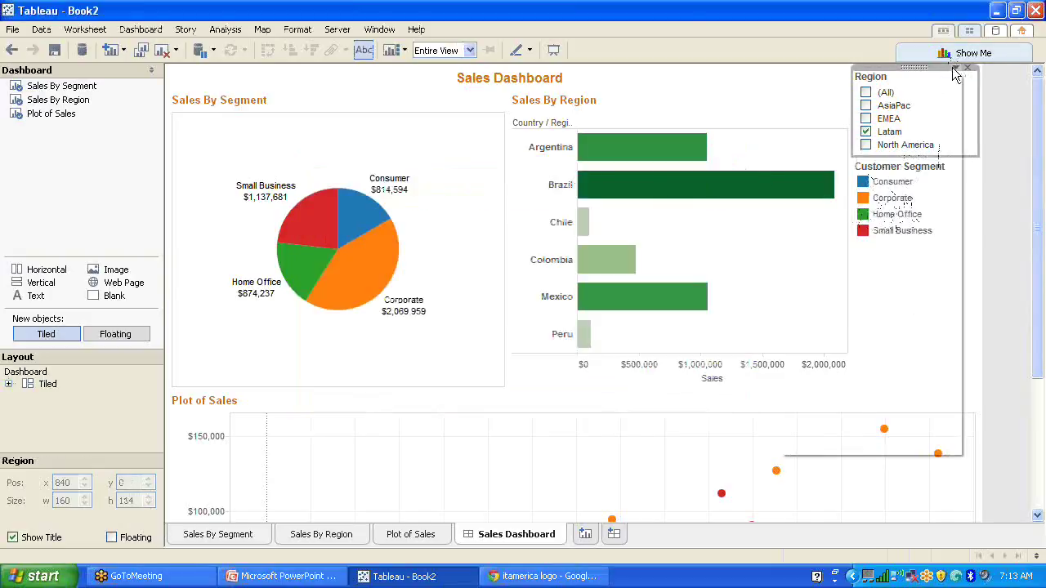
pyautogui.click(955, 69)
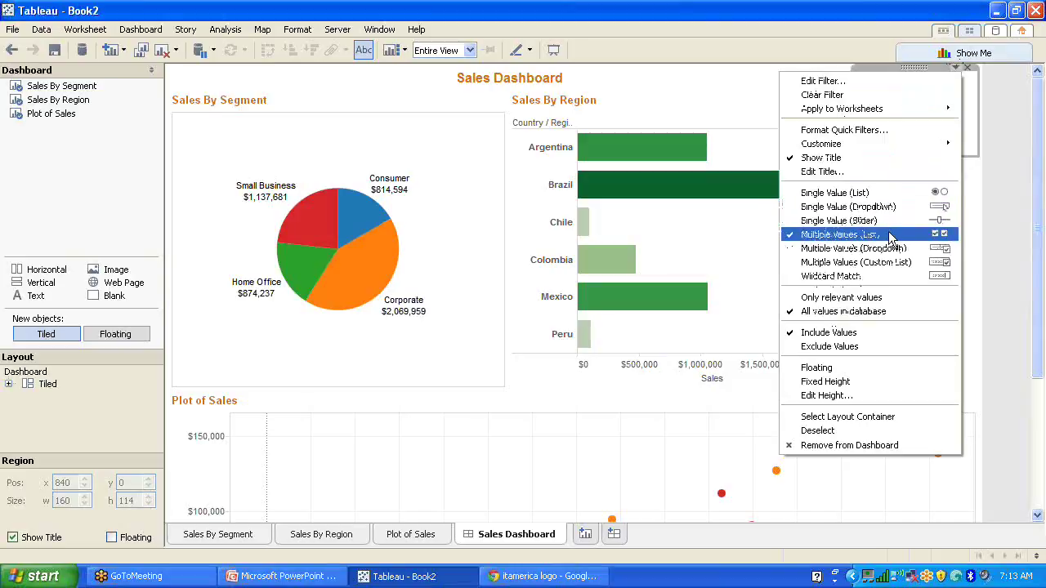
pyautogui.click(899, 197)
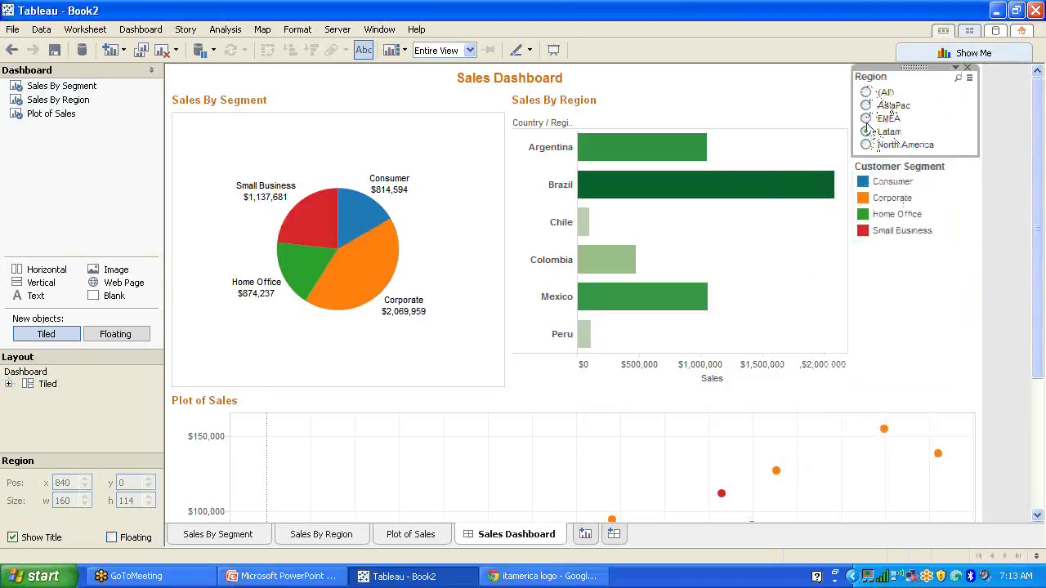
pyautogui.click(955, 67)
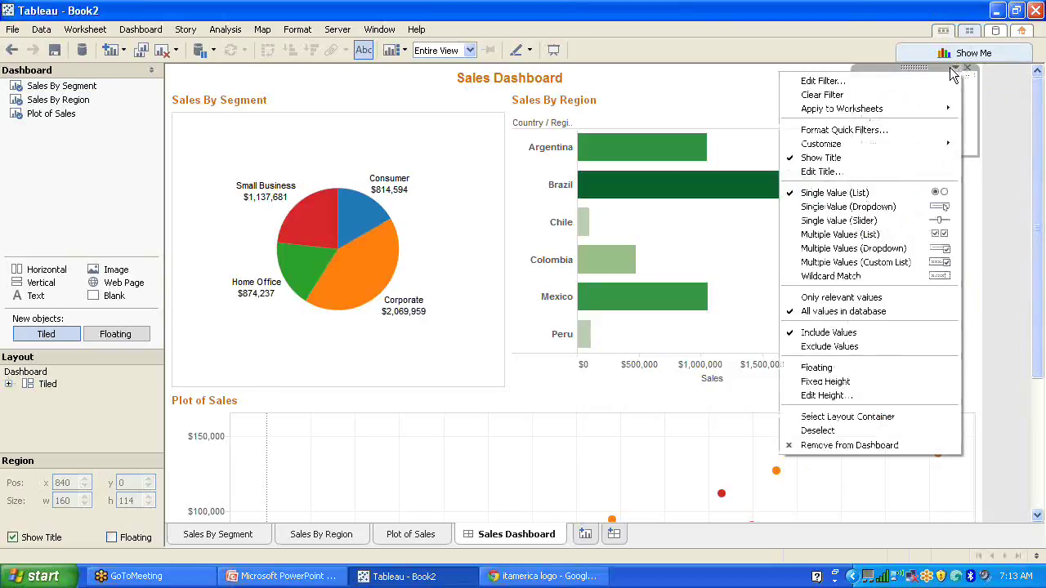
pyautogui.moveTo(900, 114)
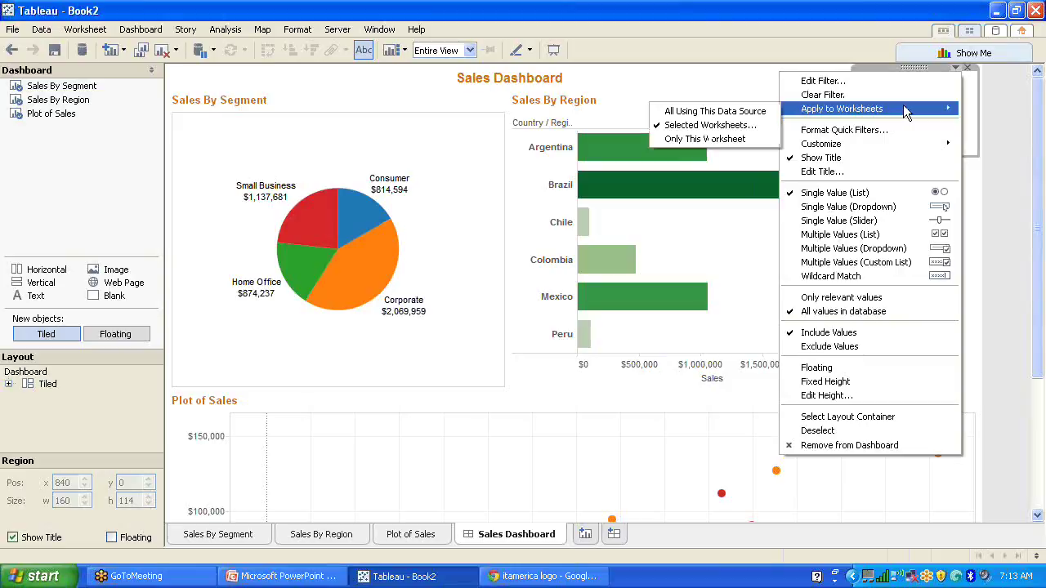
pyautogui.click(992, 236)
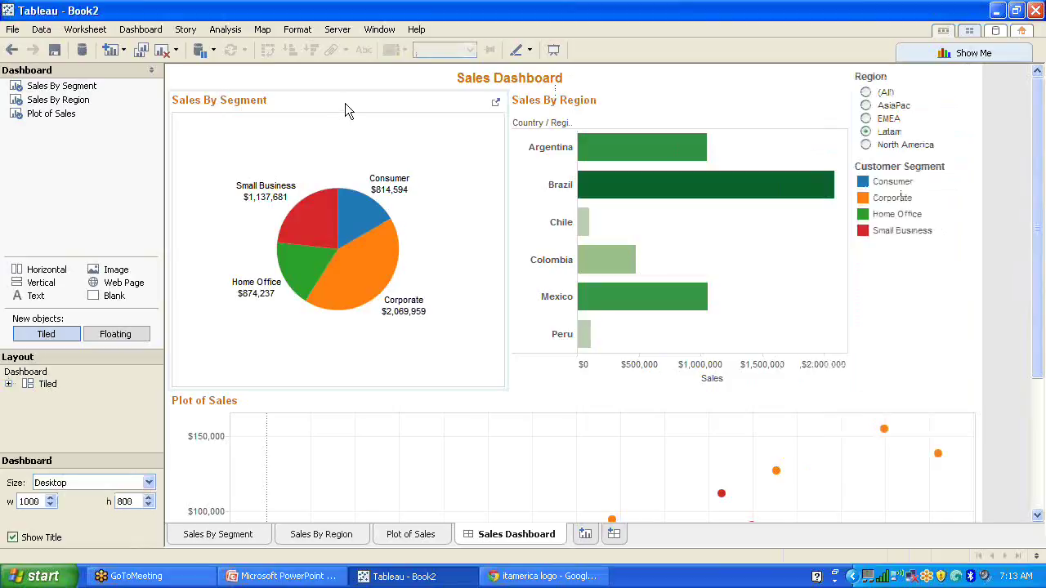
# Step: Show the caption of the Sales By Segment chart, hide it again and look over the chart's other options
pyautogui.click(447, 98)
pyautogui.click(484, 91)
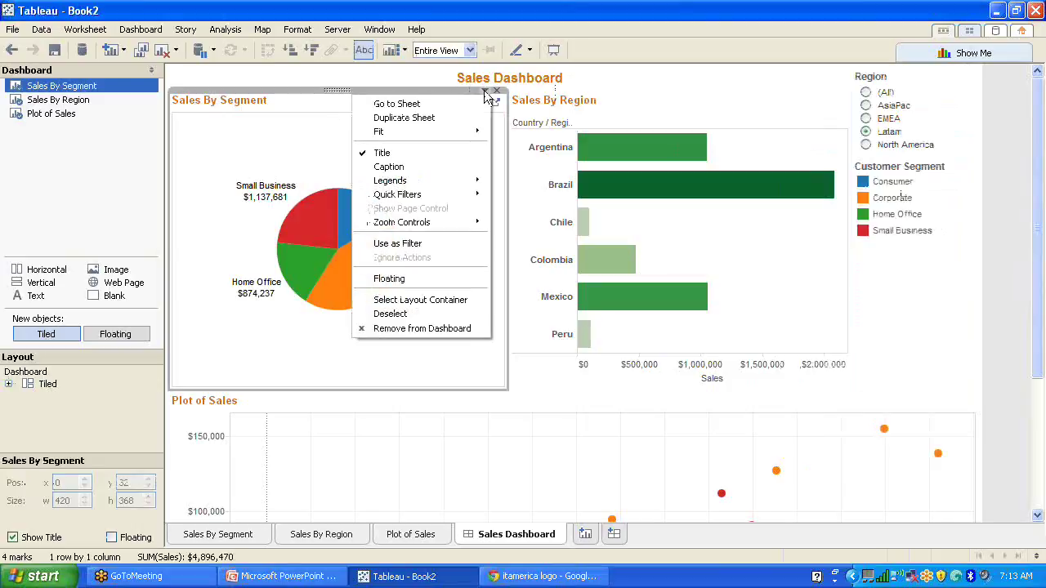
pyautogui.click(430, 168)
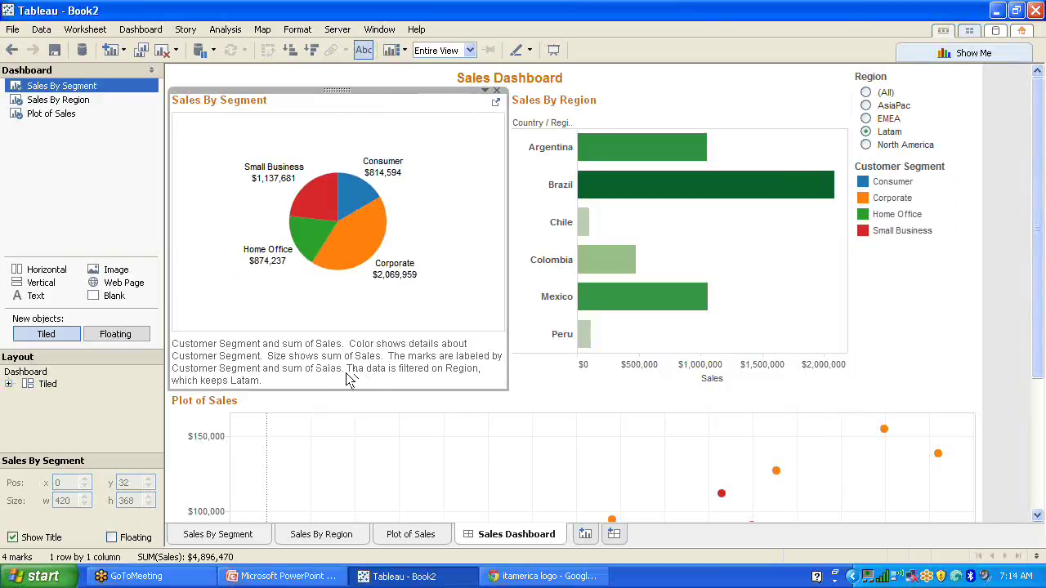
pyautogui.click(485, 91)
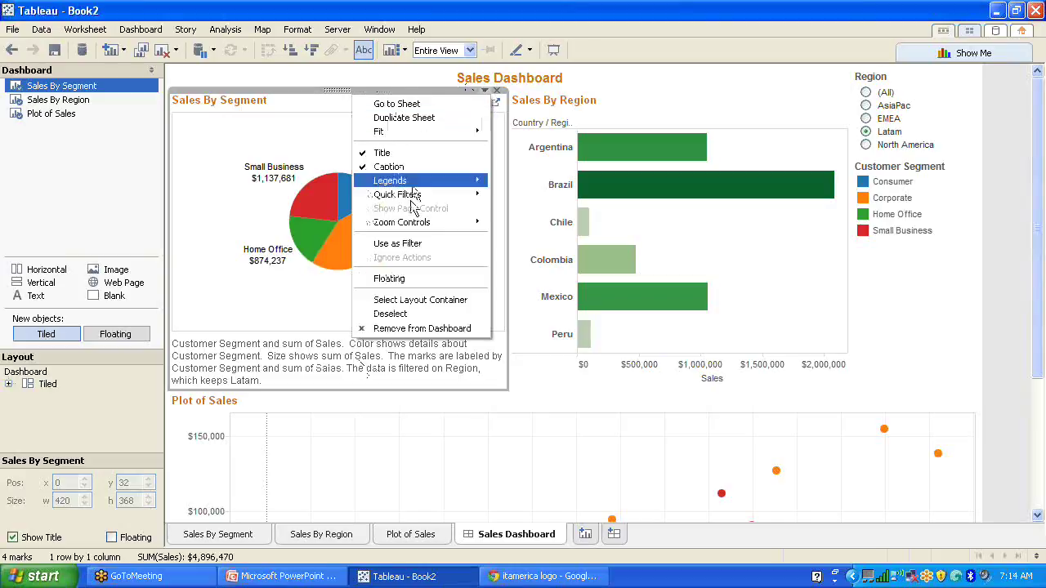
pyautogui.click(408, 167)
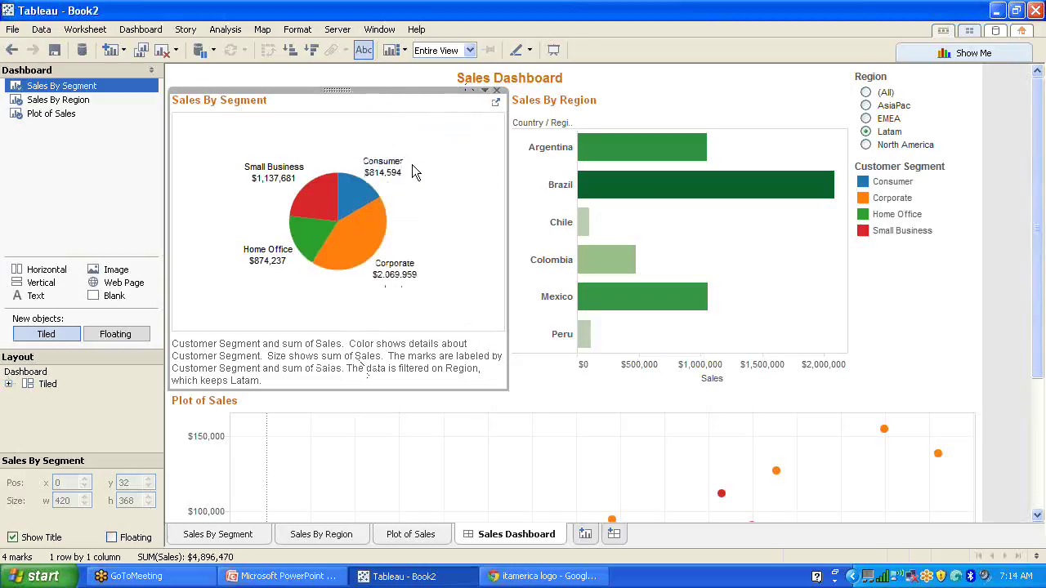
pyautogui.click(485, 91)
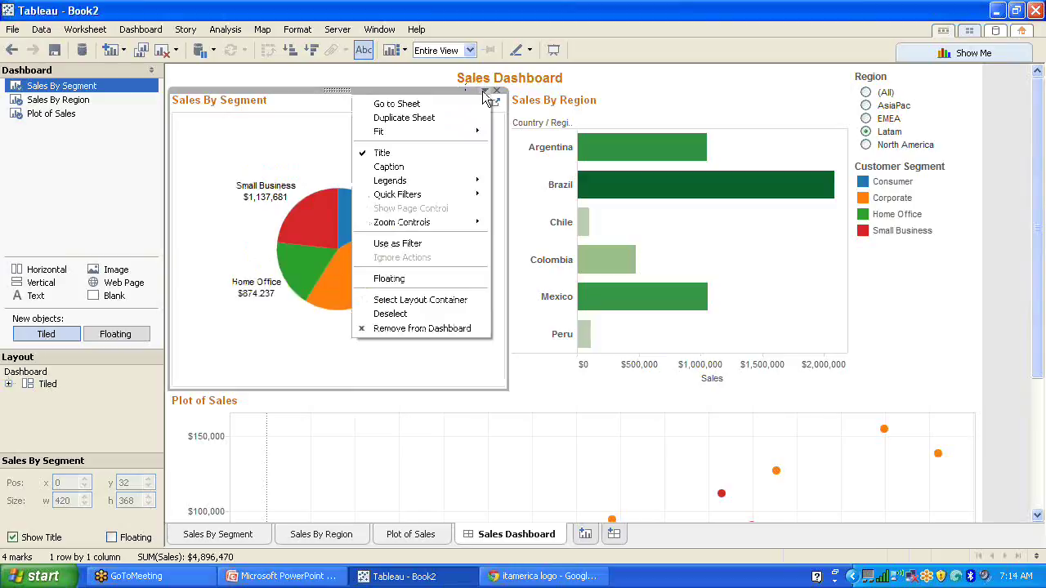
pyautogui.moveTo(447, 186)
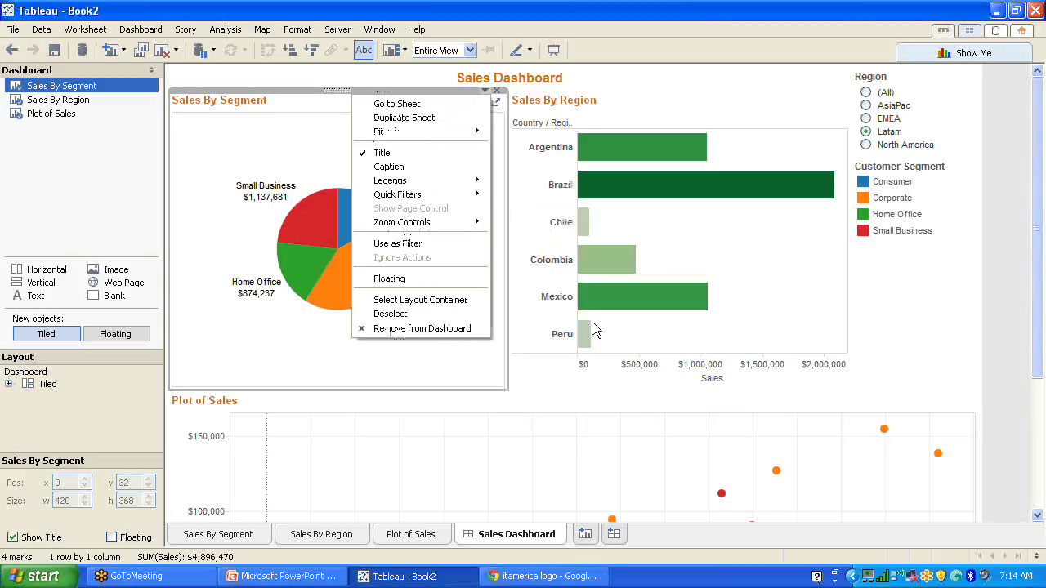
pyautogui.click(936, 387)
# Step: Shorten the dashboard's upper row to end just below the Customer Segment legend, giving Plot of Sales more height, and review the whole layout
pyautogui.click(932, 379)
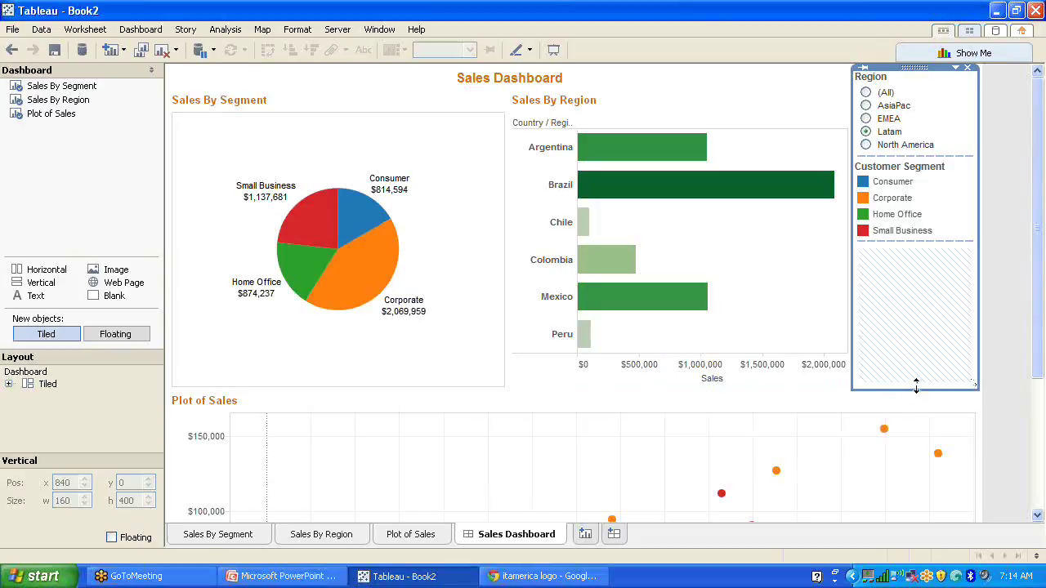
pyautogui.moveTo(916, 386); pyautogui.dragTo(917, 282)
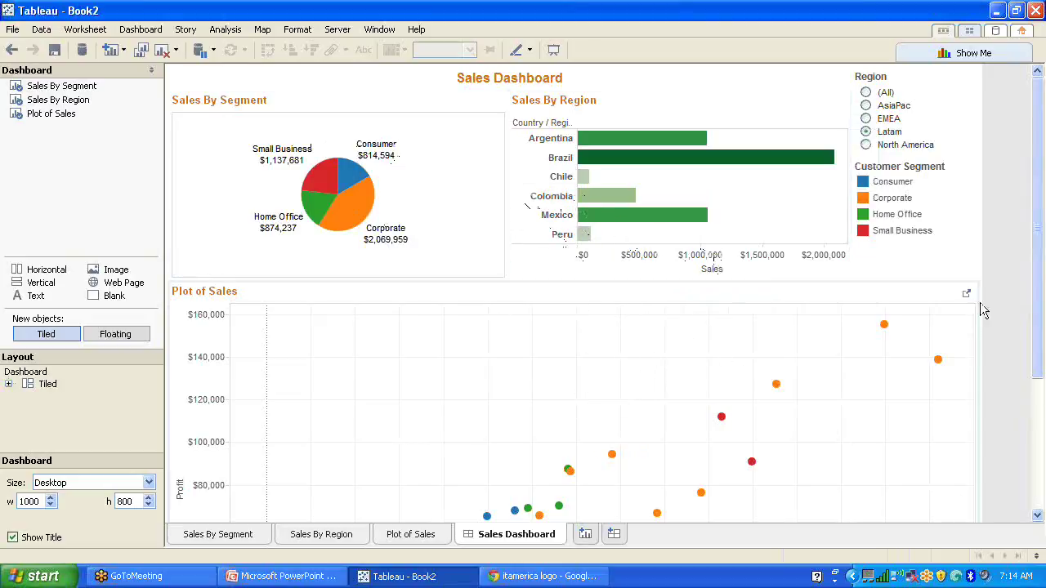
pyautogui.moveTo(1037, 303); pyautogui.dragTo(1043, 468)
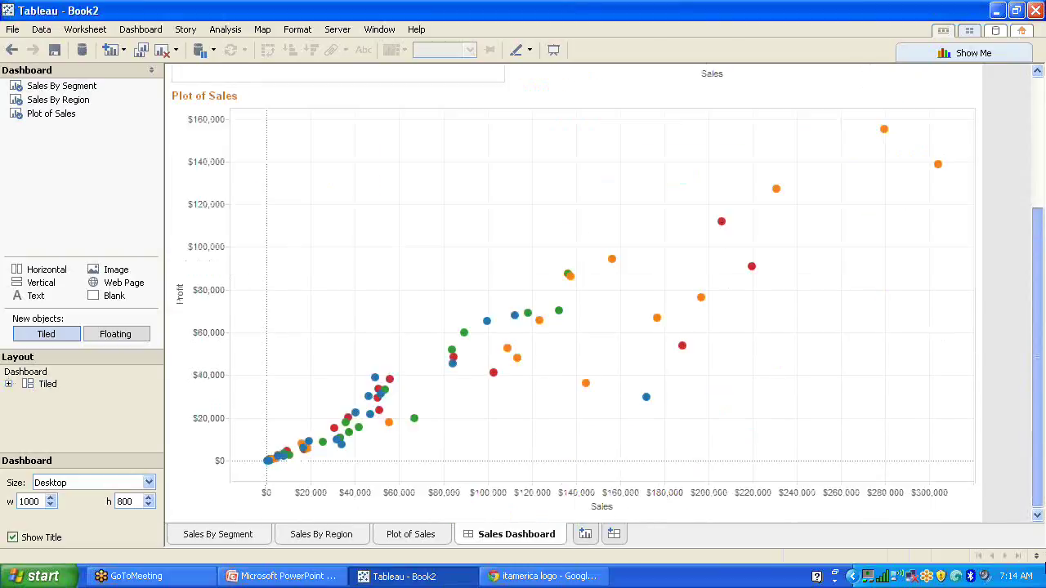
pyautogui.scroll(5, 1022, 215)
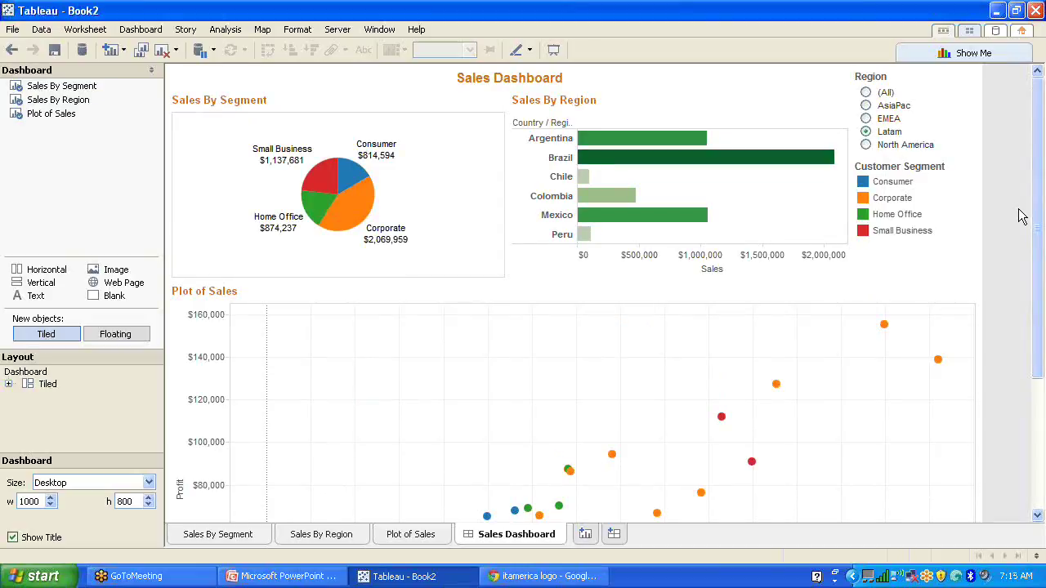
# Step: Look over the options for publishing the workbook to a server or saving it to Tableau Public
pyautogui.click(336, 30)
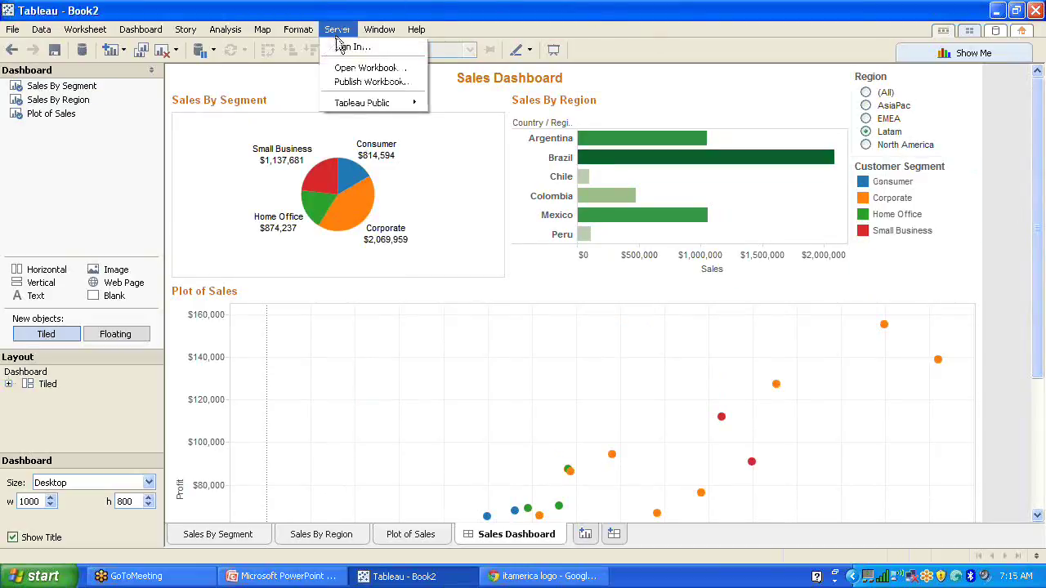
pyautogui.moveTo(378, 110)
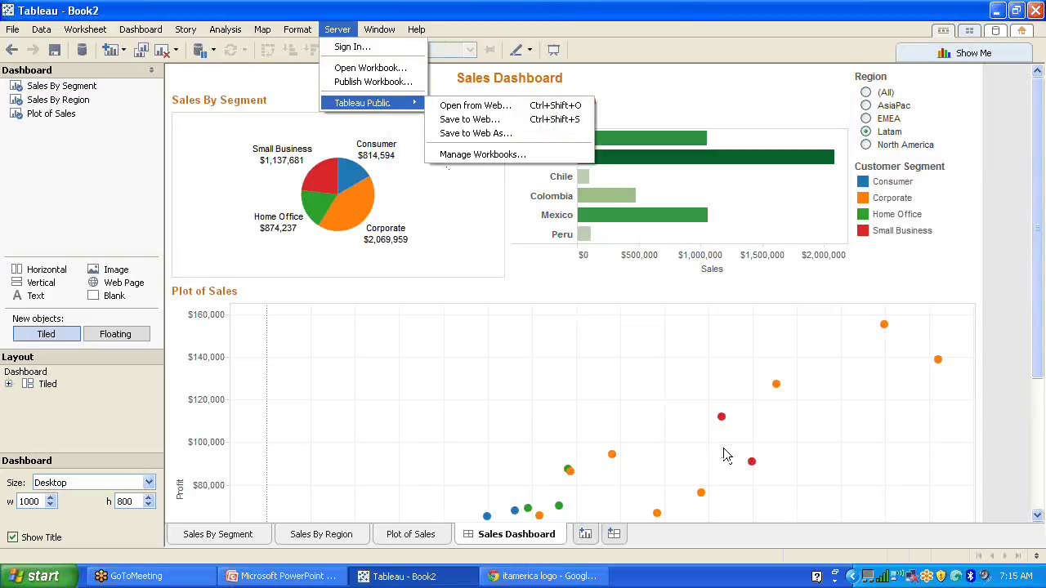
pyautogui.click(956, 439)
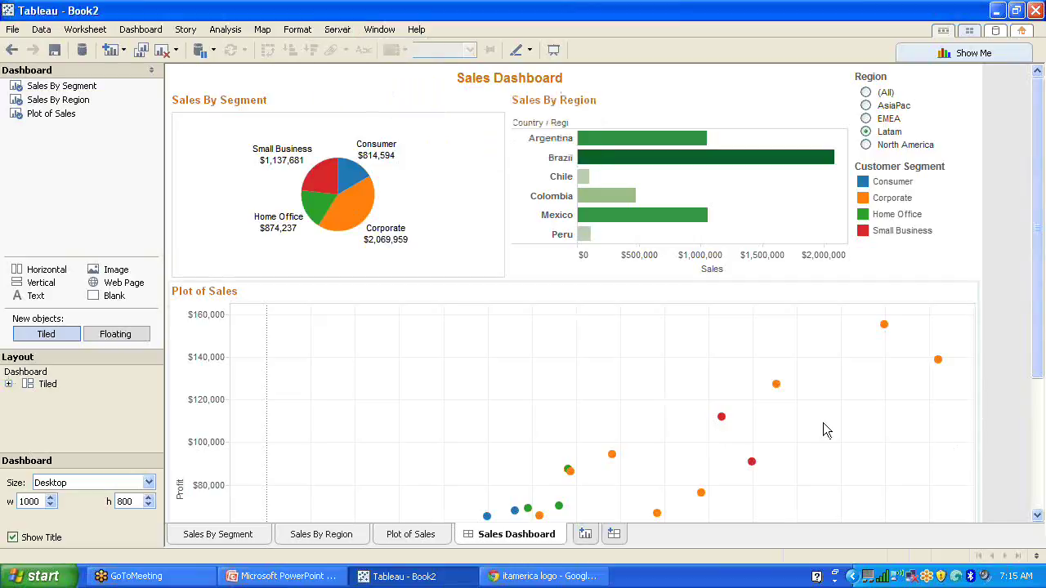
# Step: Hide the Sales By Segment, Sales By Region and Plot of Sales worksheets so only the Sales Dashboard sheet is shown
pyautogui.click(219, 535)
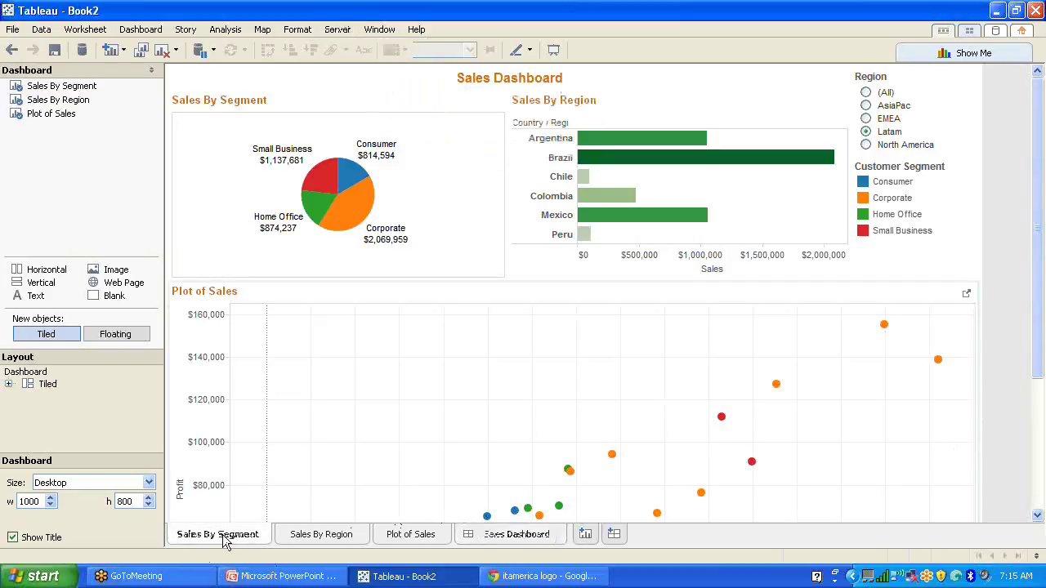
pyautogui.rightClick(222, 534)
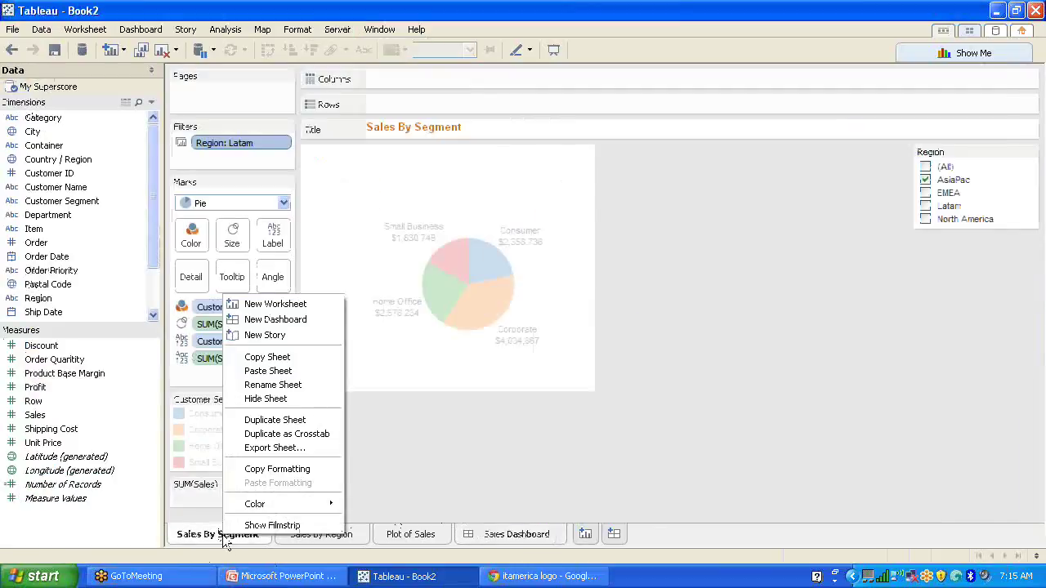
pyautogui.click(276, 400)
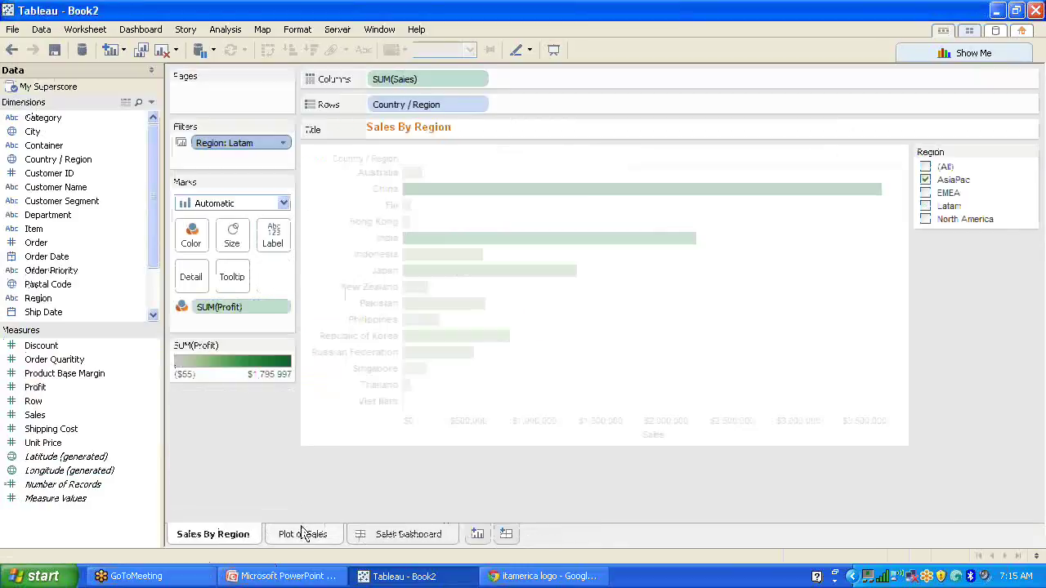
pyautogui.rightClick(229, 535)
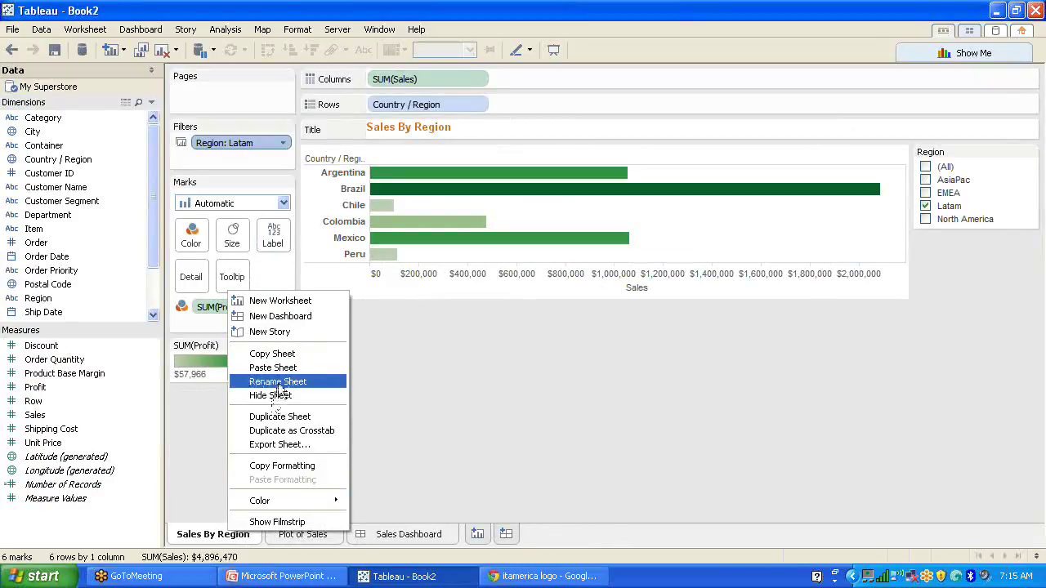
pyautogui.click(279, 397)
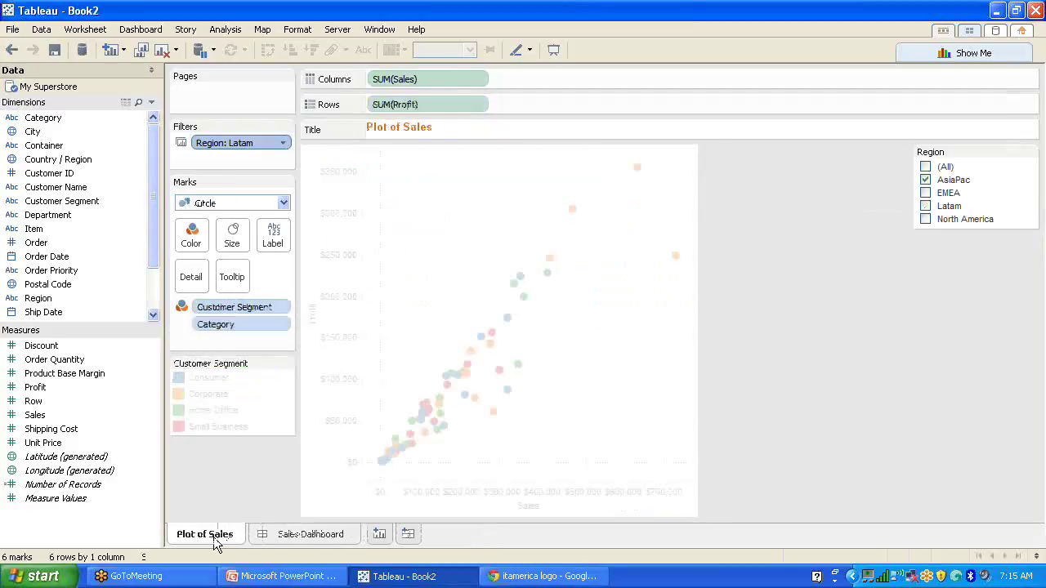
pyautogui.rightClick(213, 537)
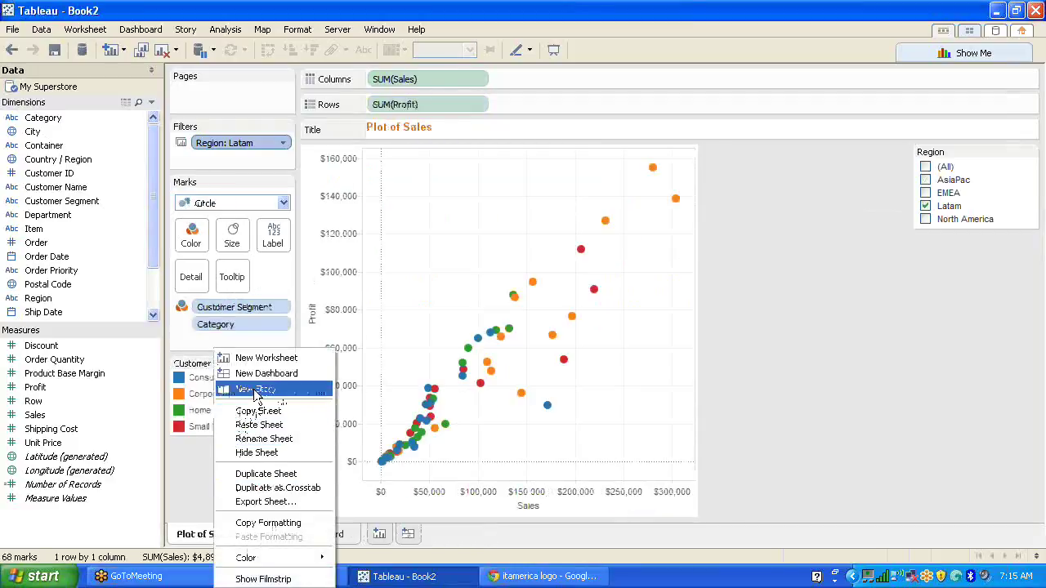
pyautogui.click(266, 455)
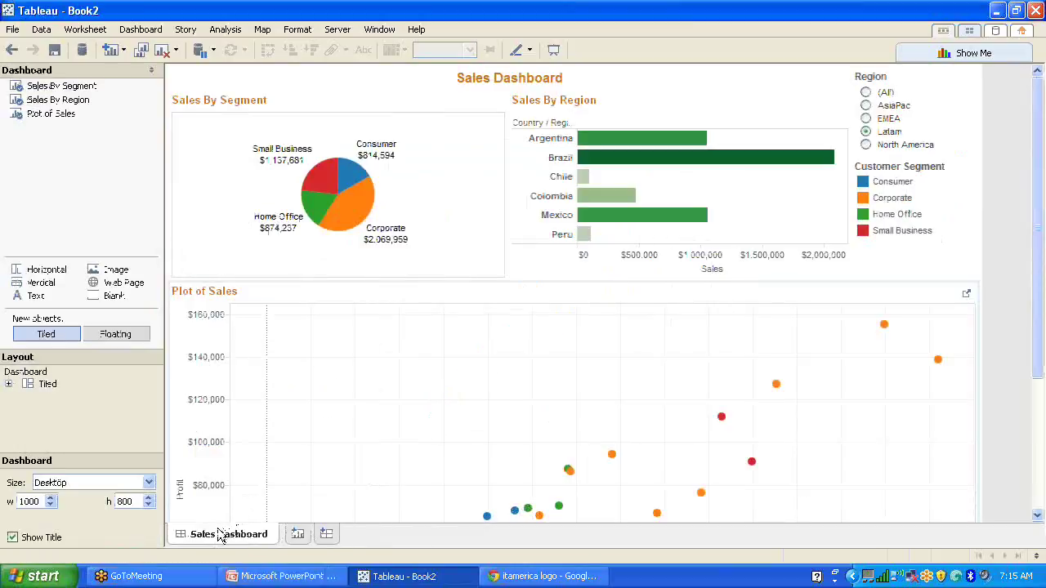
# Step: Unhide the Sales By Segment sheet from the dashboard's sheet list and hide it again
pyautogui.rightClick(59, 89)
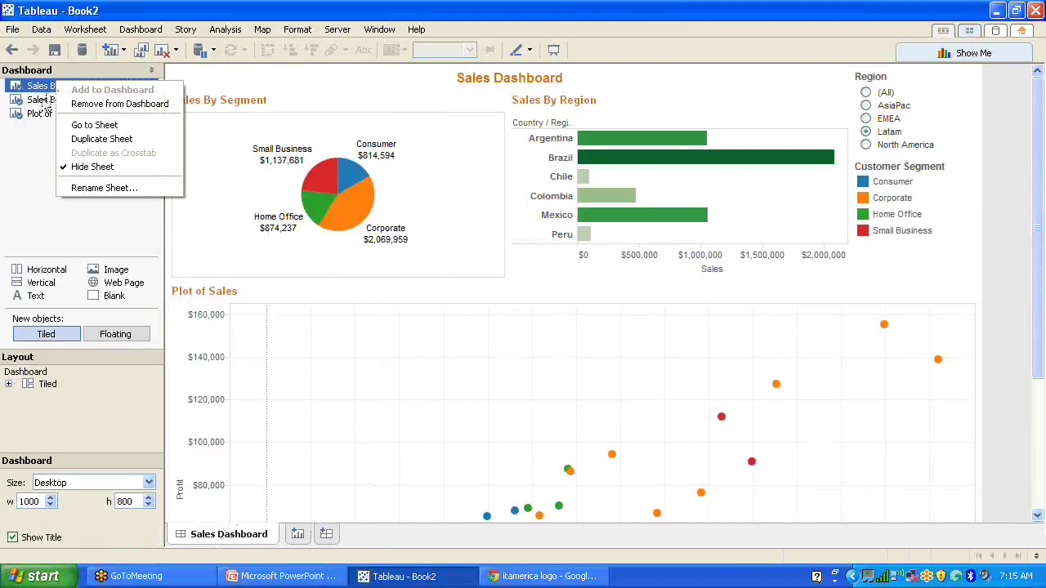
pyautogui.click(59, 166)
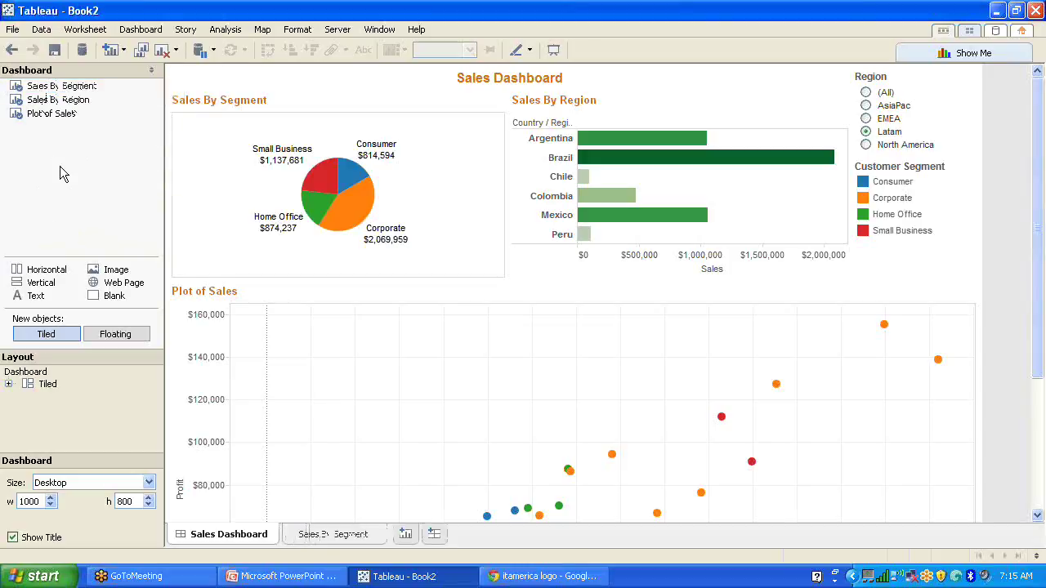
pyautogui.rightClick(331, 546)
pyautogui.click(378, 404)
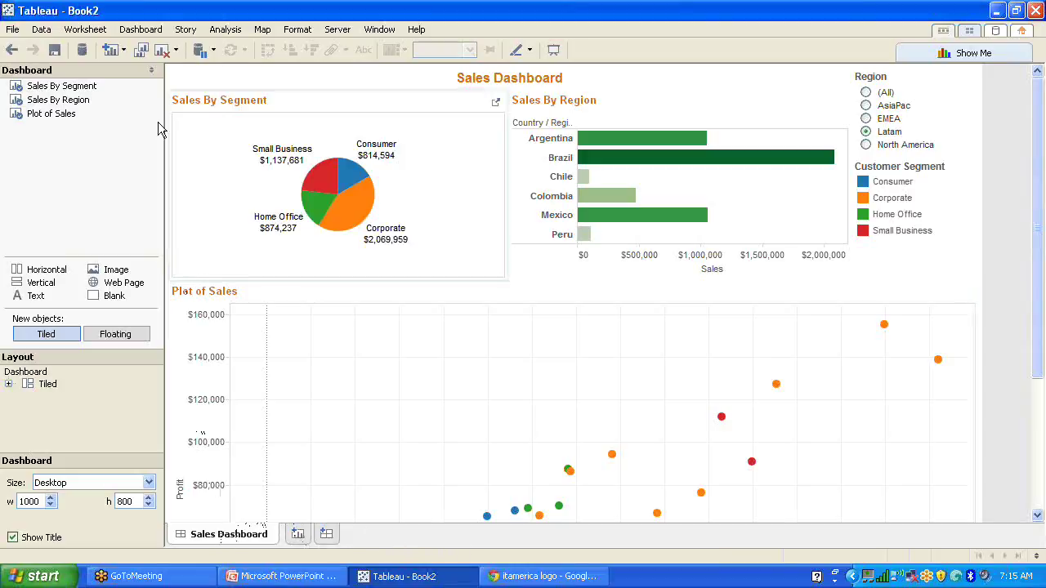
pyautogui.click(70, 33)
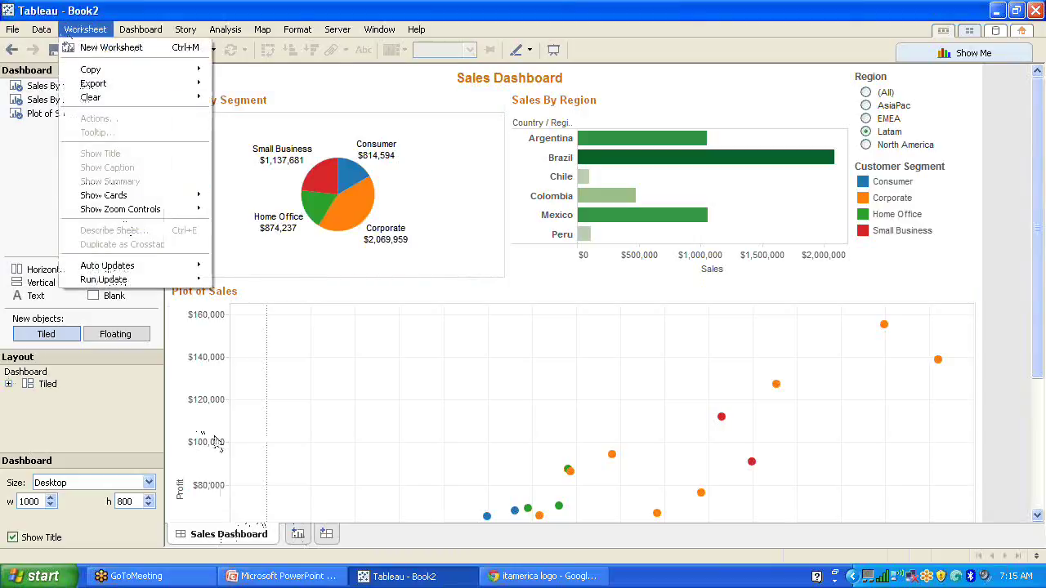
pyautogui.click(238, 543)
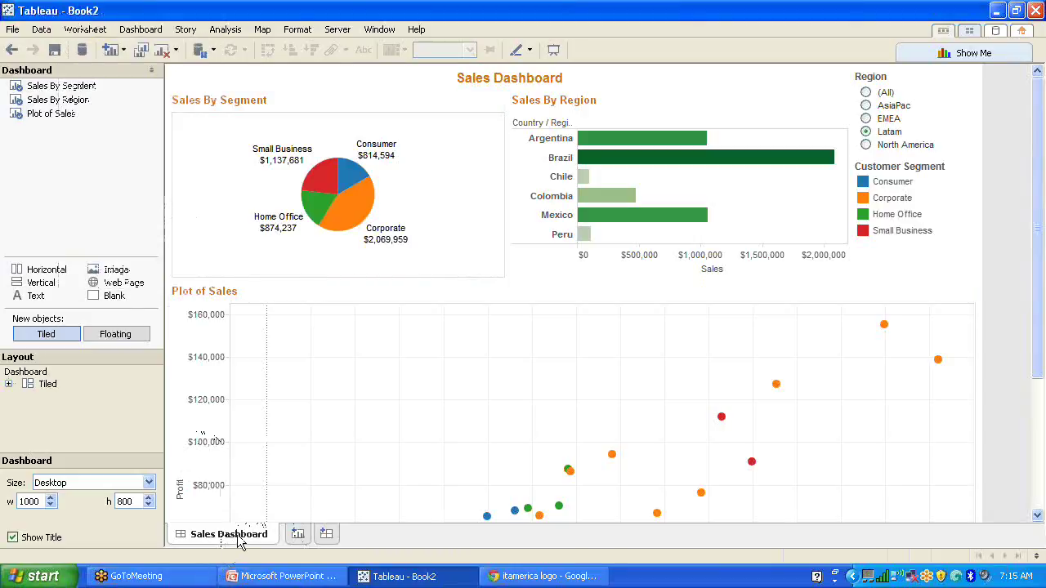
pyautogui.rightClick(57, 119)
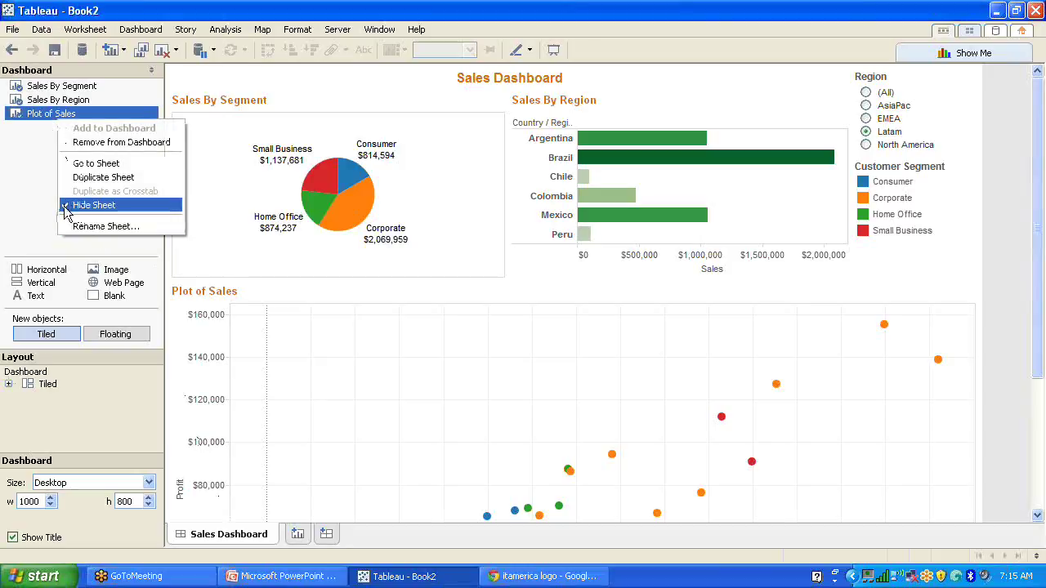
pyautogui.click(10, 182)
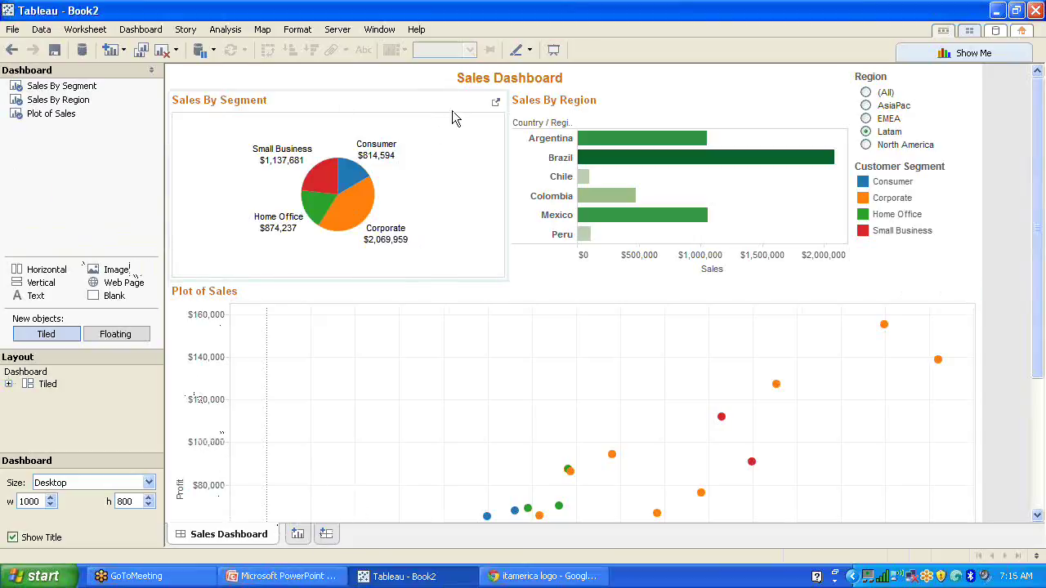
# Step: Add a new worksheet and connect it to the Olympics sheet of the Summer Olympics 2012 Data Excel workbook
pyautogui.click(299, 535)
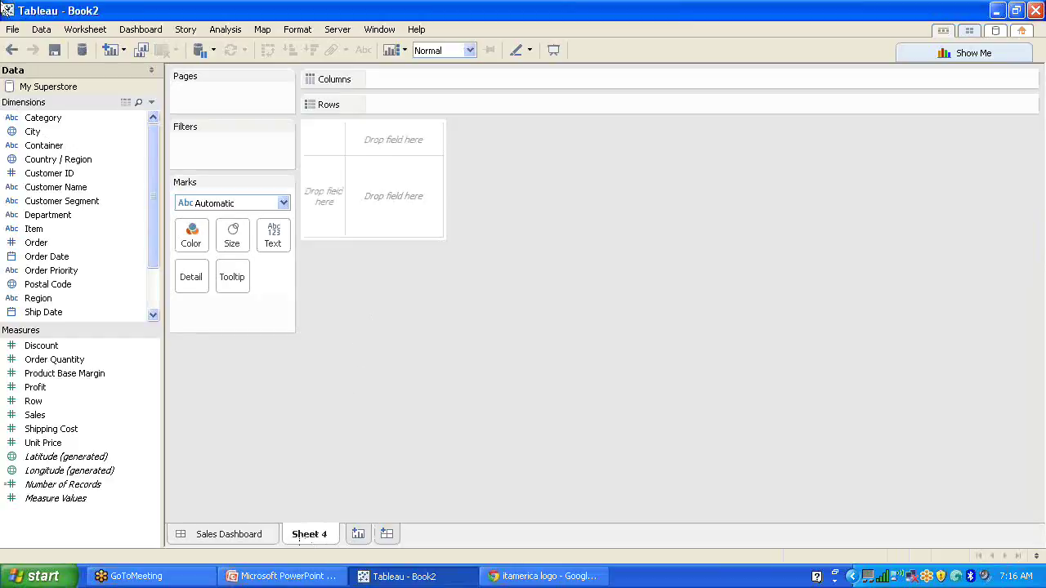
pyautogui.click(83, 52)
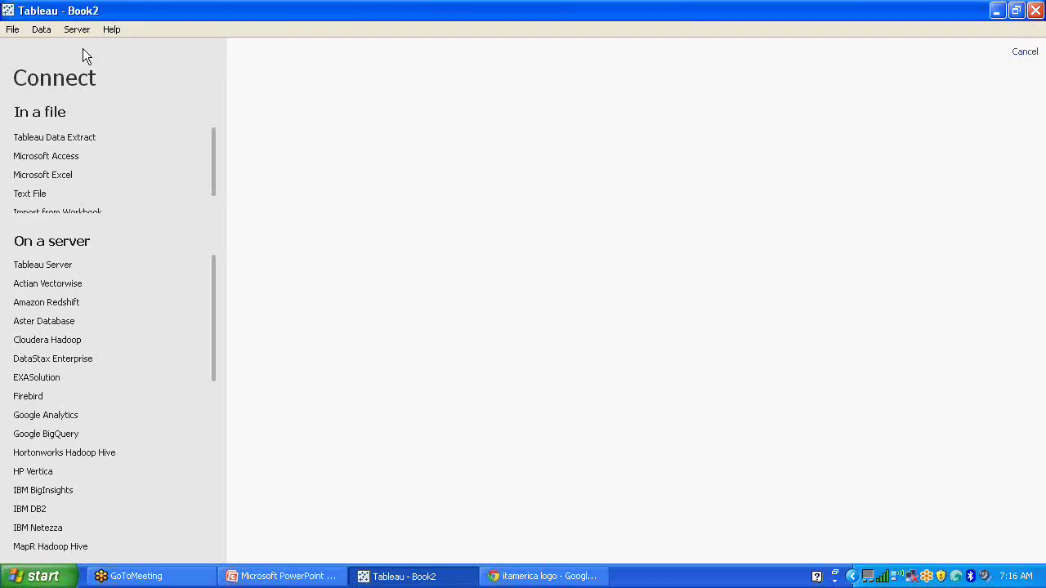
pyautogui.click(46, 181)
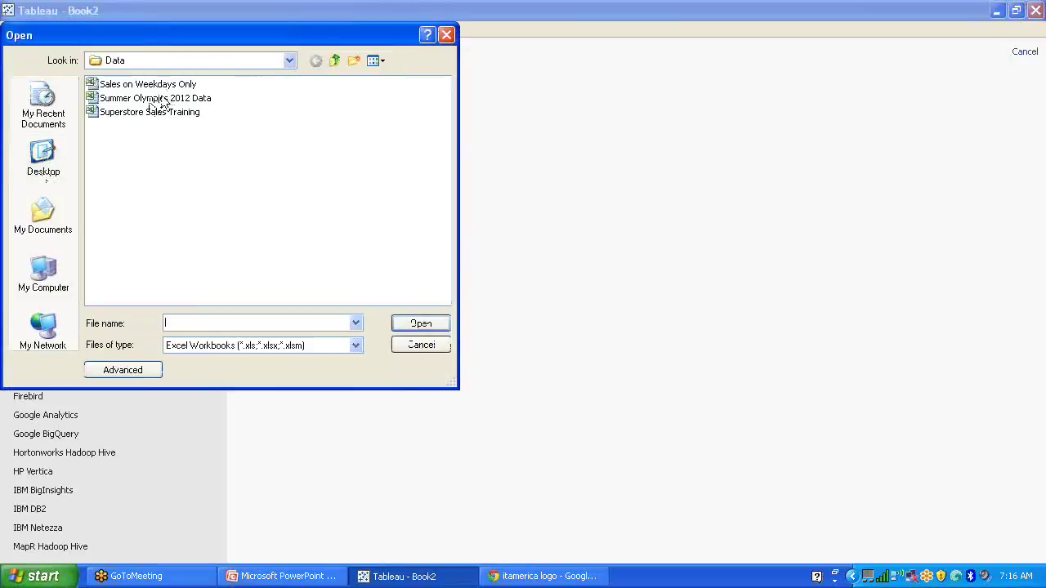
pyautogui.click(185, 99)
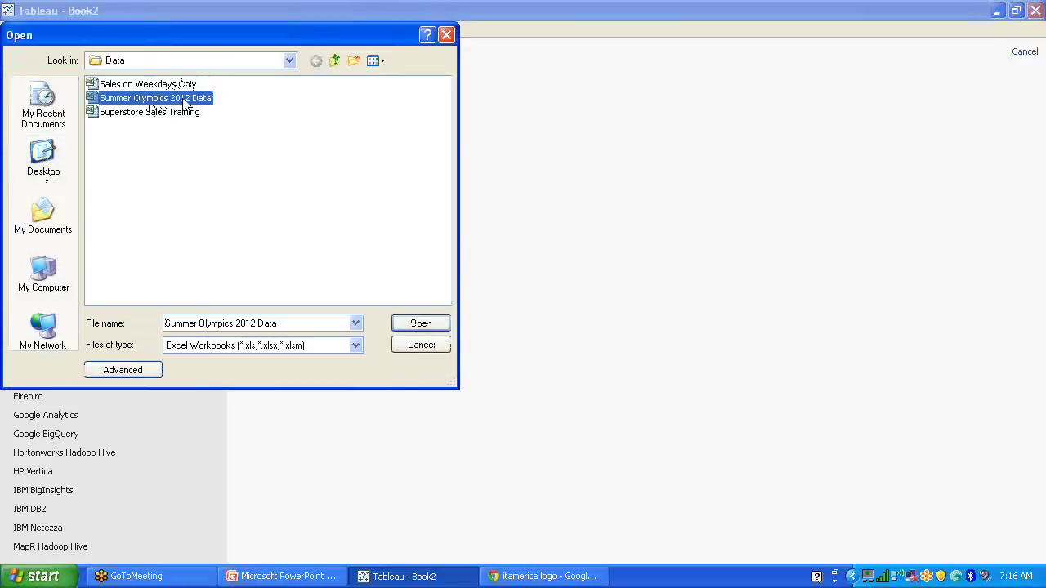
pyautogui.click(425, 324)
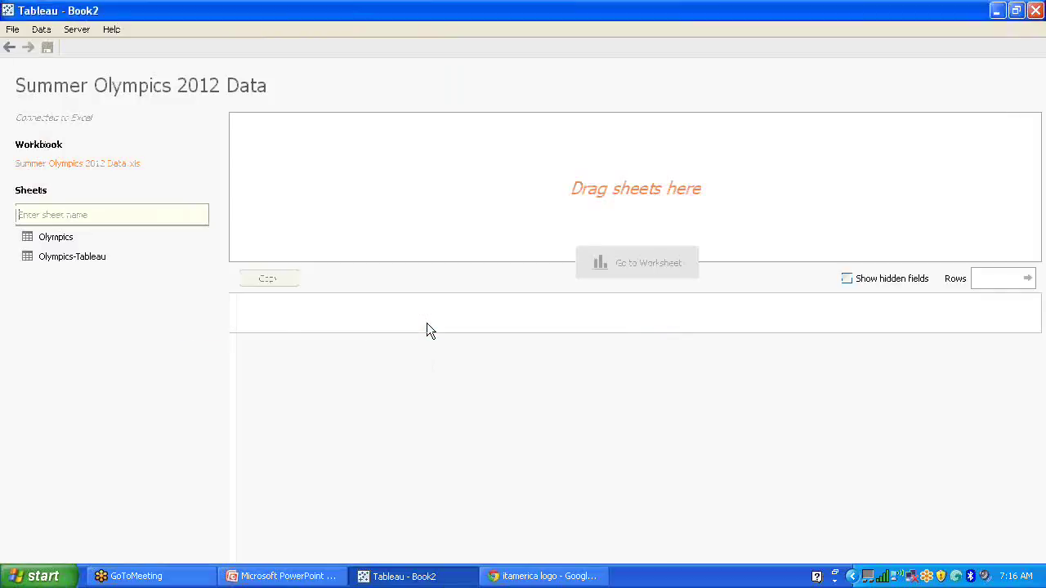
pyautogui.moveTo(62, 239); pyautogui.dragTo(383, 174)
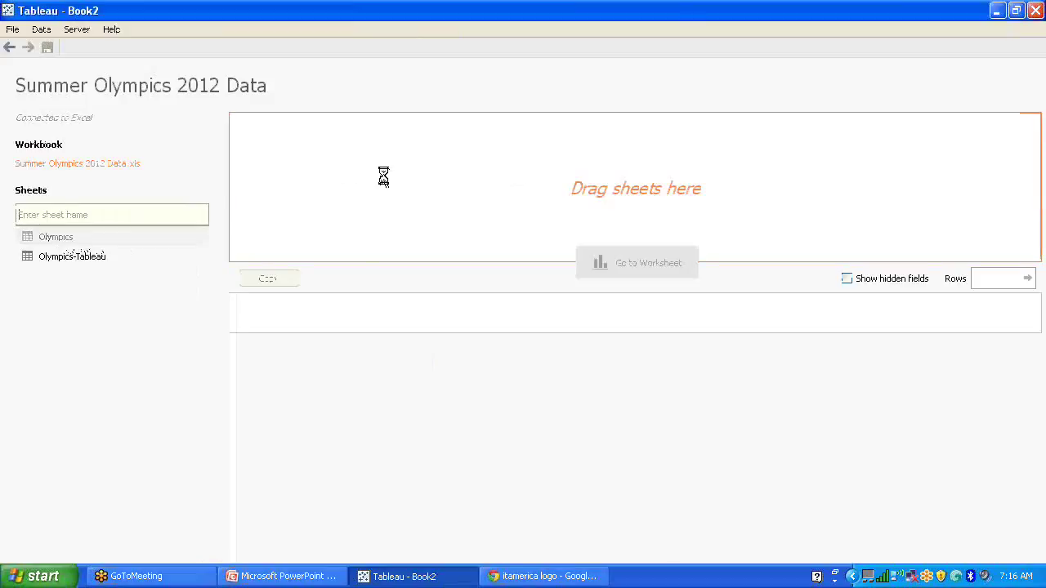
pyautogui.click(633, 262)
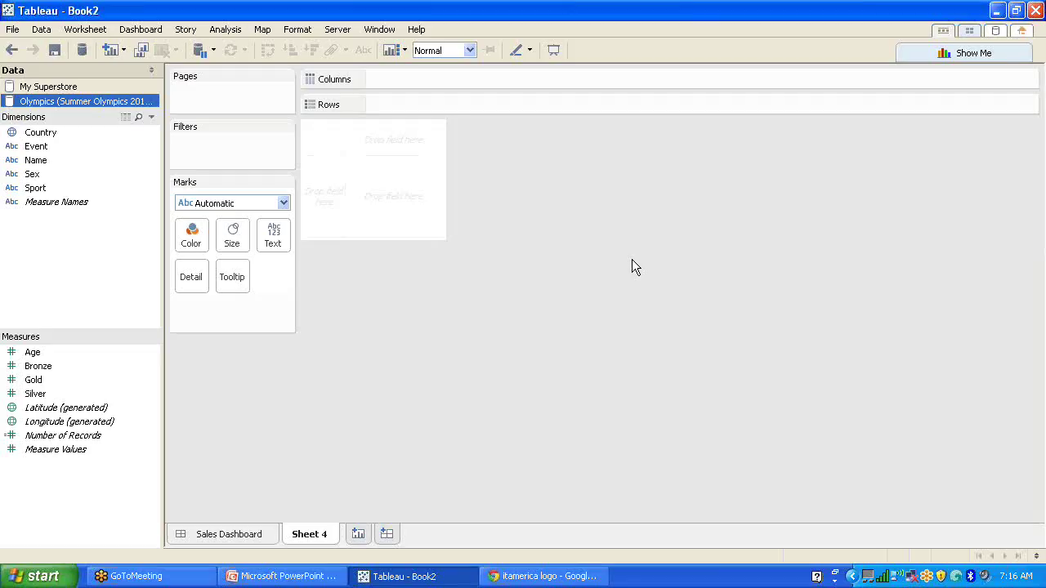
pyautogui.rightClick(42, 236)
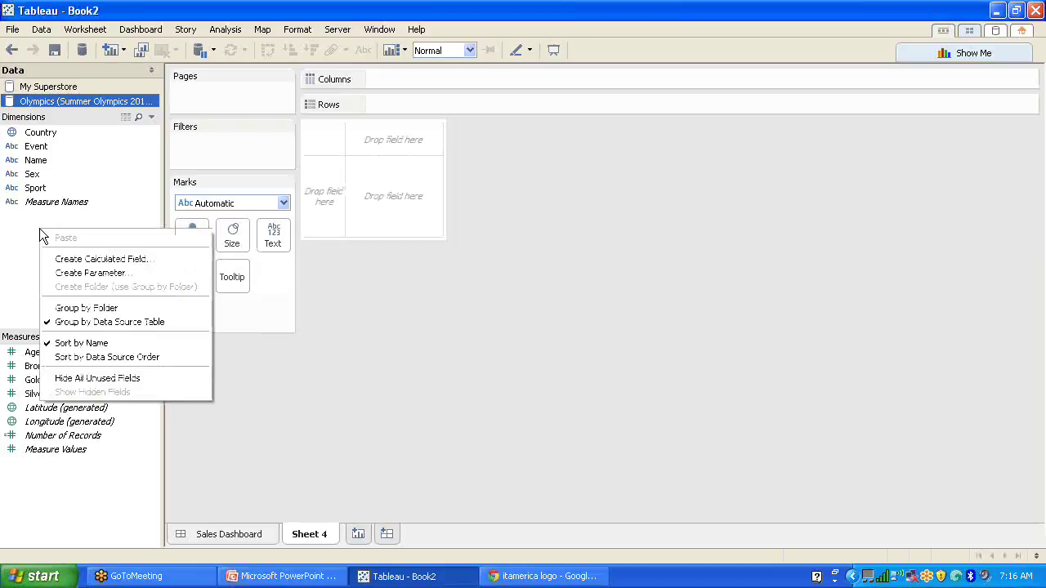
pyautogui.click(108, 260)
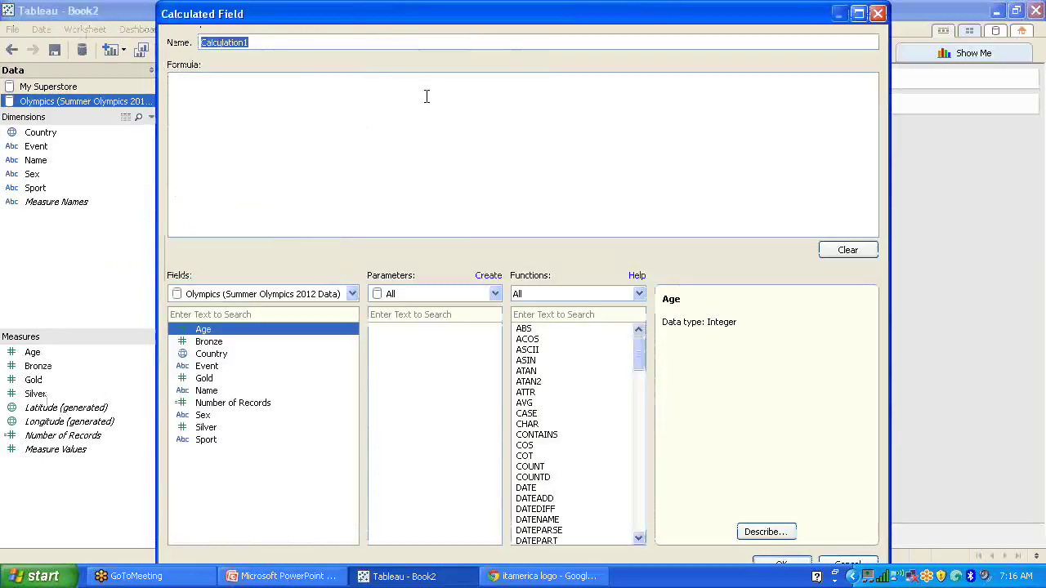
pyautogui.write('Medal Type')
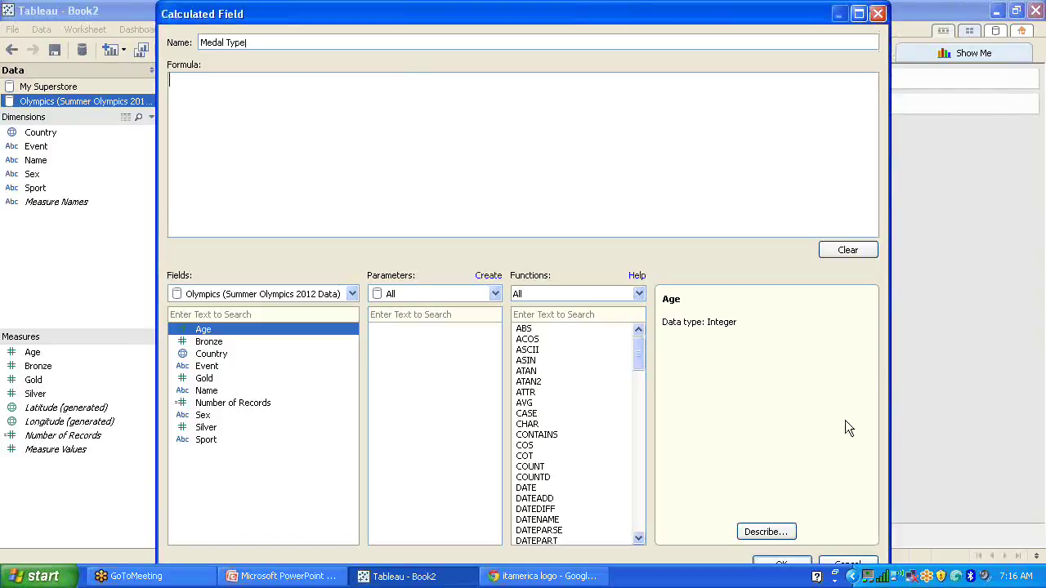
pyautogui.click(878, 14)
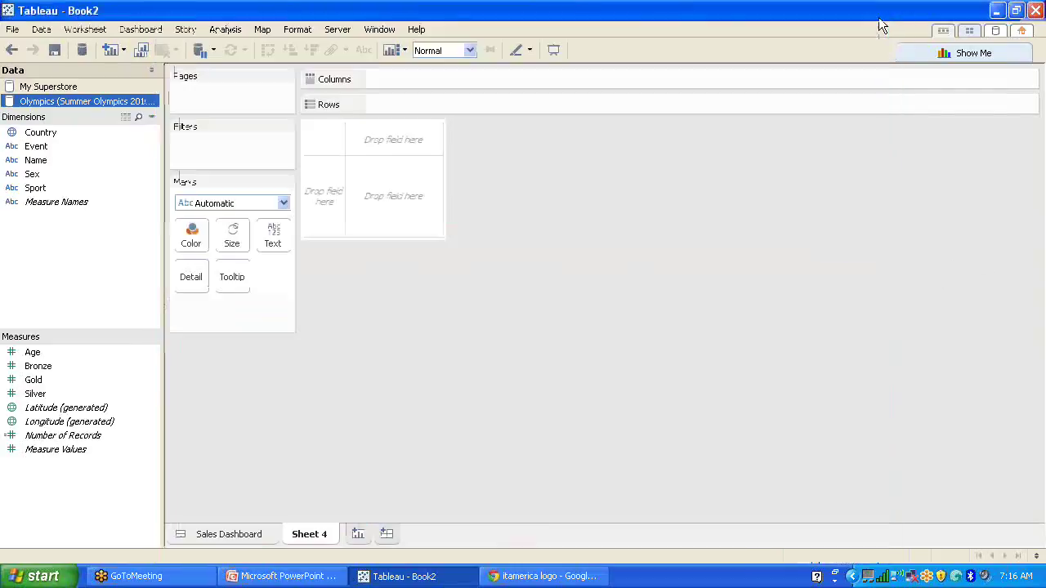
# Step: Copy the entire IF/ELSEIF medal formula from the medal Type file in Notepad and return to Tableau
pyautogui.click(1002, 13)
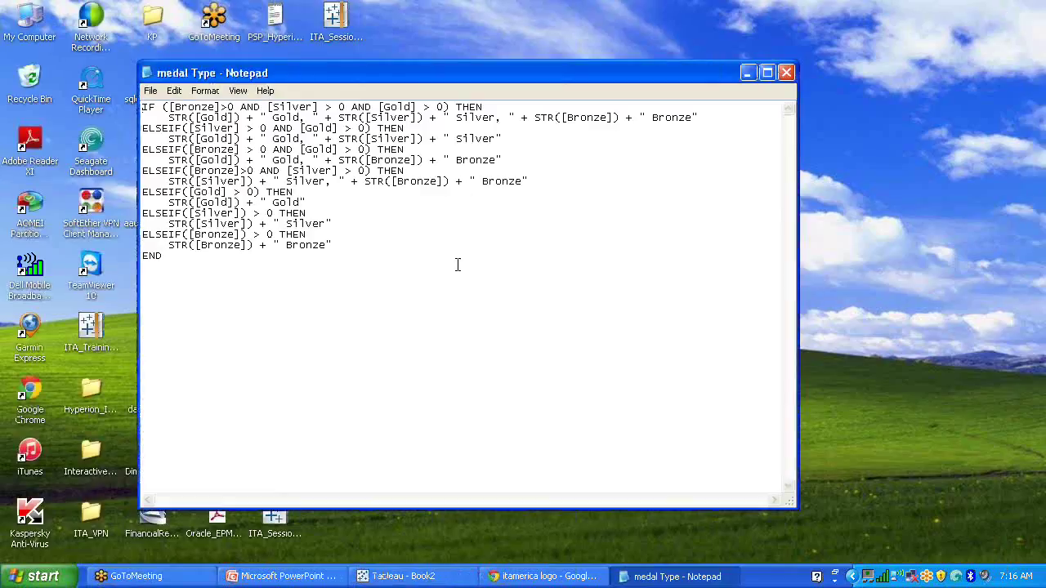
pyautogui.moveTo(188, 269); pyautogui.dragTo(133, 93)
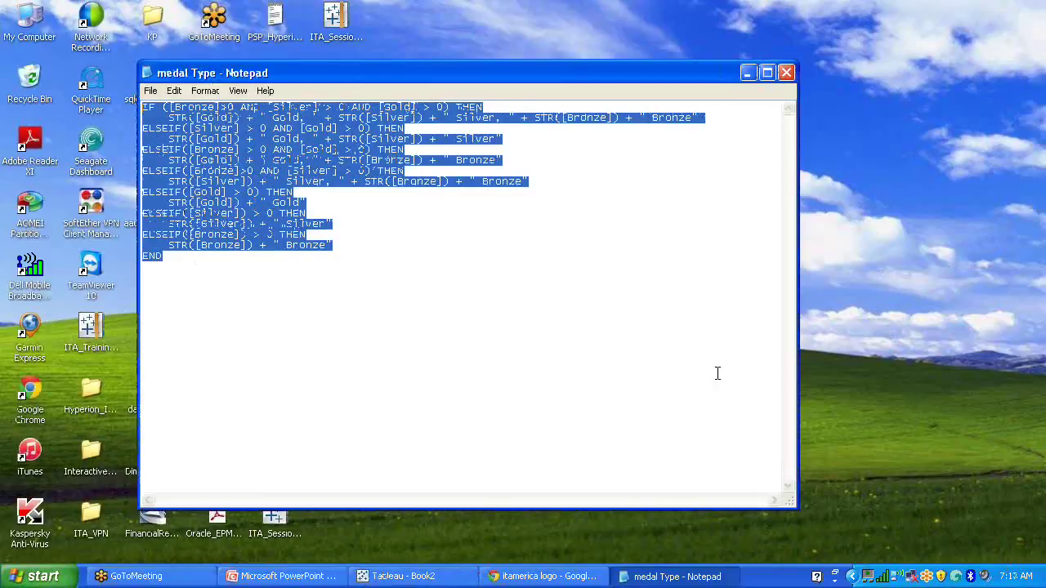
pyautogui.click(400, 576)
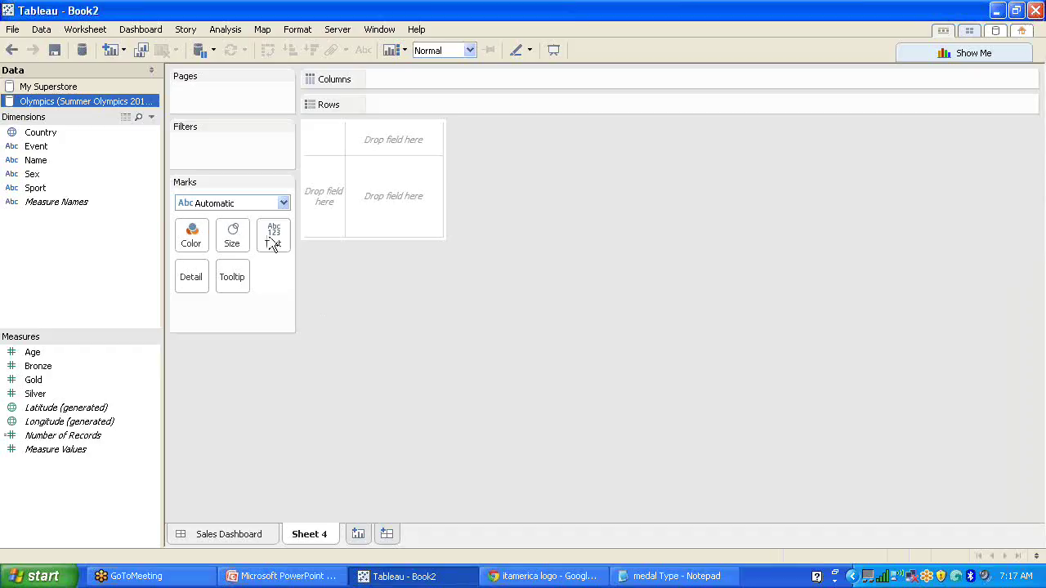
# Step: Start a new calculated field in the Olympics data source
pyautogui.rightClick(56, 280)
pyautogui.click(85, 310)
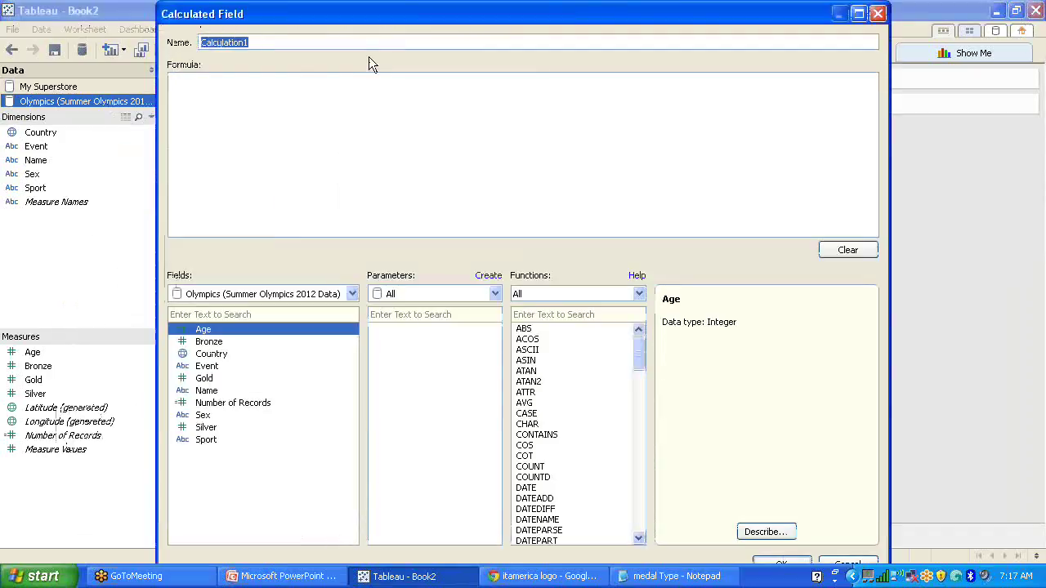
# Step: Name the calculated field "Medal Type", paste the copied IF/ELSEIF medal formula into it, and create the field
pyautogui.write('Medal Type')
pyautogui.click(299, 132)
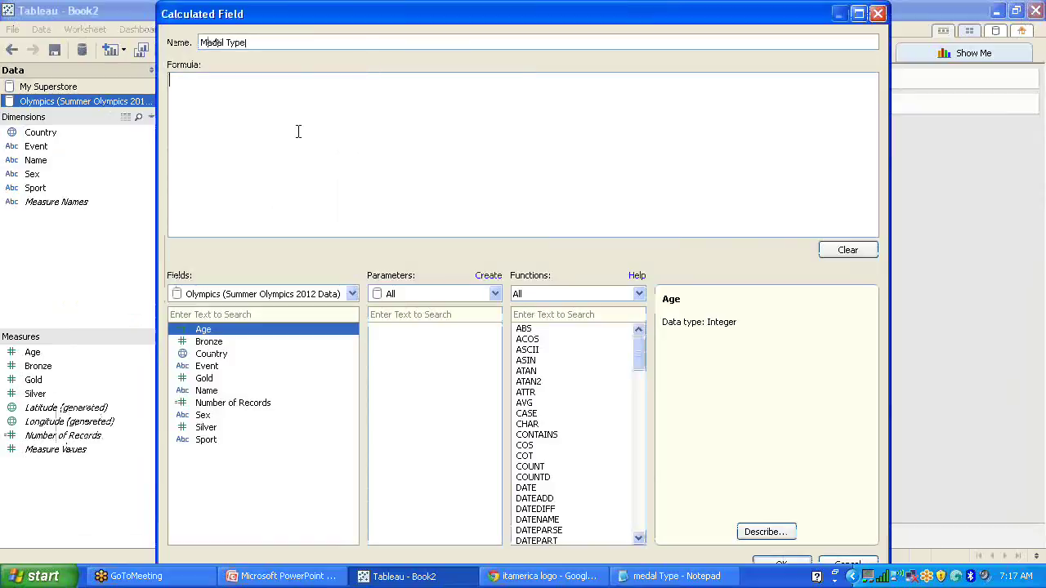
pyautogui.hotkey('ctrl', 'v')
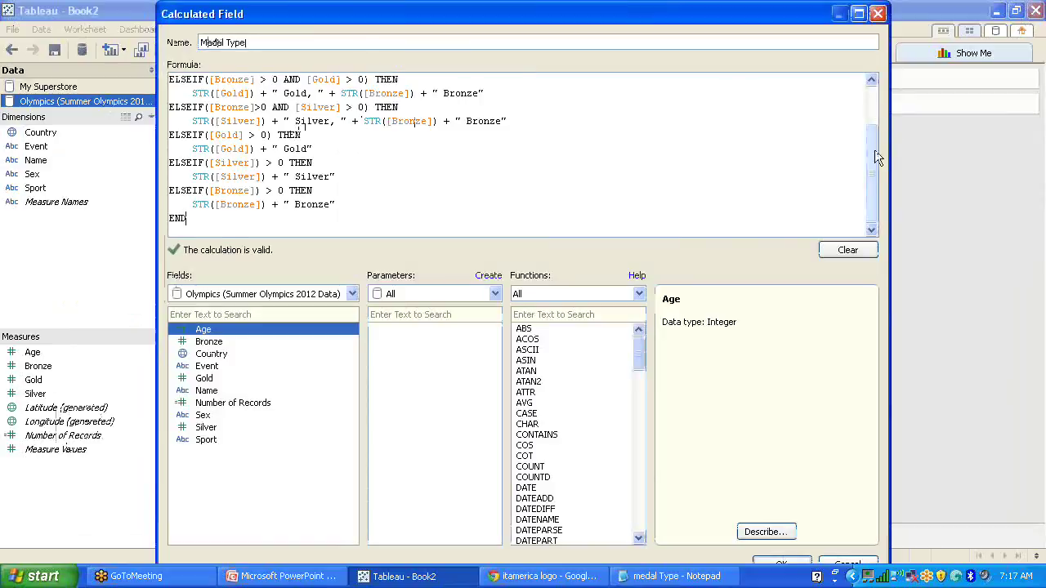
pyautogui.moveTo(873, 146); pyautogui.dragTo(869, 112)
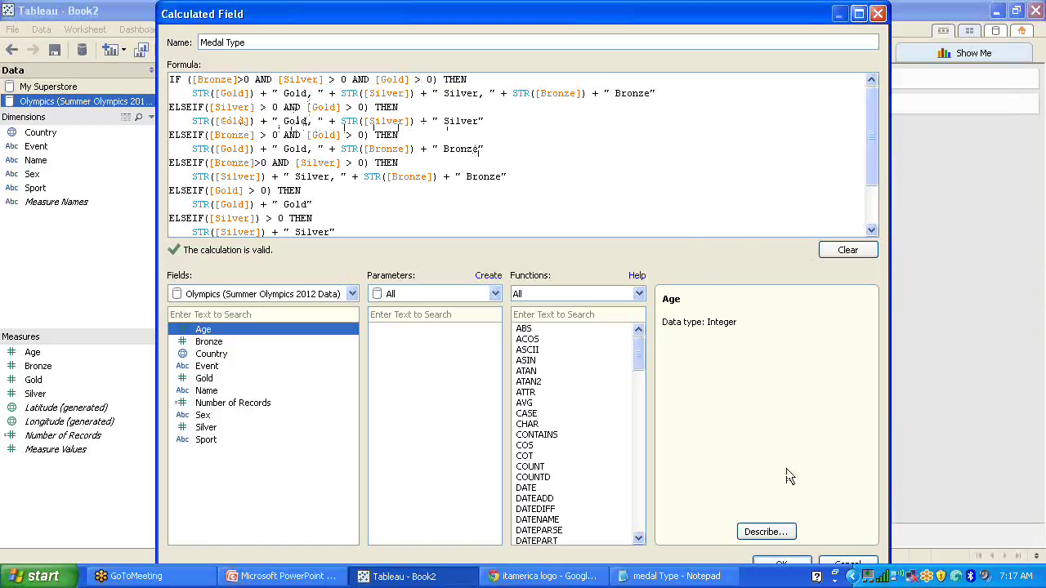
pyautogui.click(794, 564)
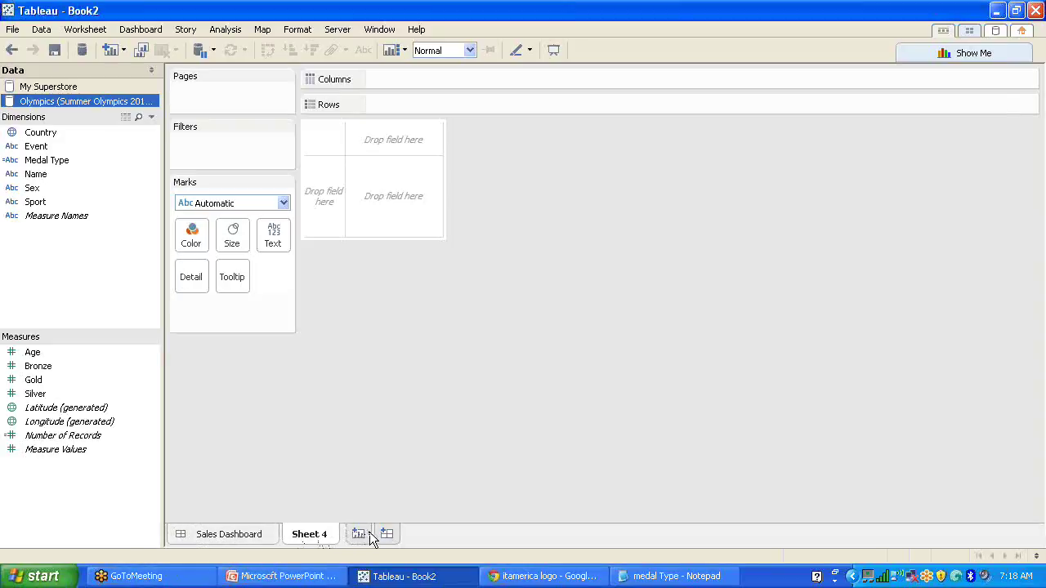
# Step: Rename the Sheet 4 worksheet as "Total Medals By Country"
pyautogui.moveTo(369, 532)
pyautogui.mouseDown()
pyautogui.moveTo(227, 530)
pyautogui.moveTo(211, 544)
pyautogui.moveTo(258, 541)
pyautogui.mouseUp()
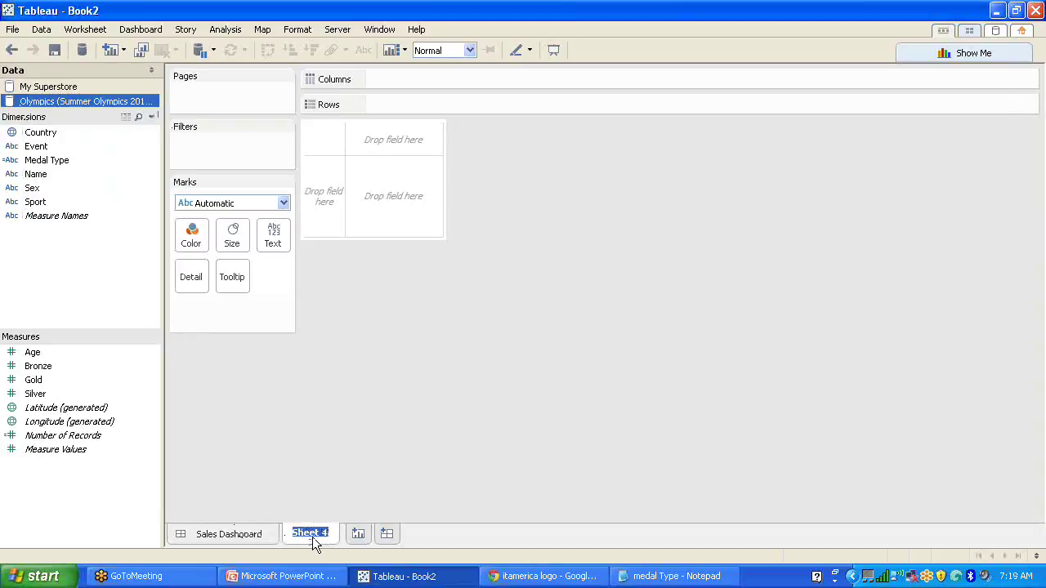
pyautogui.write('Total')
pyautogui.press('Return')
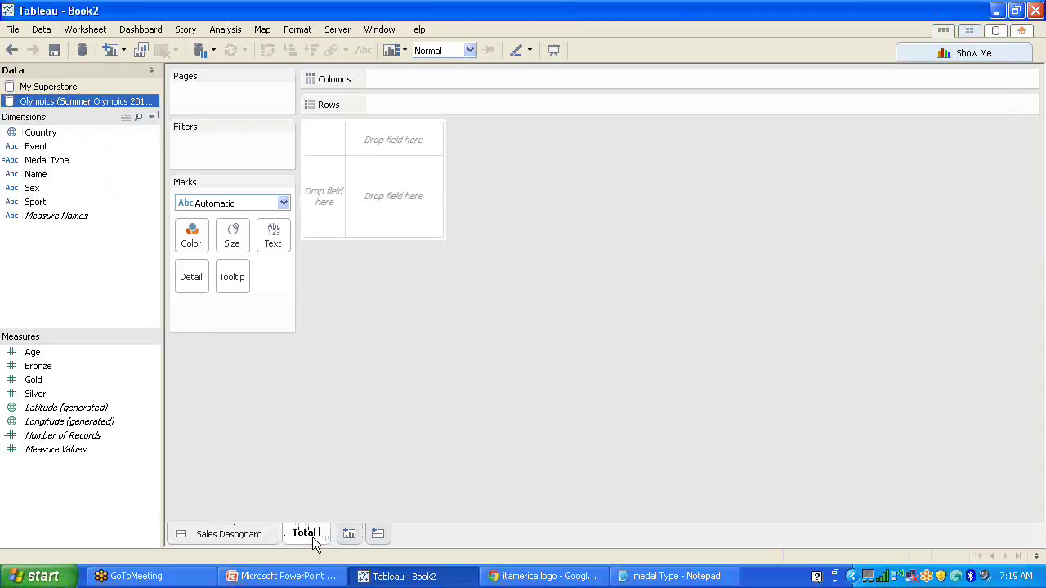
pyautogui.write('Medal')
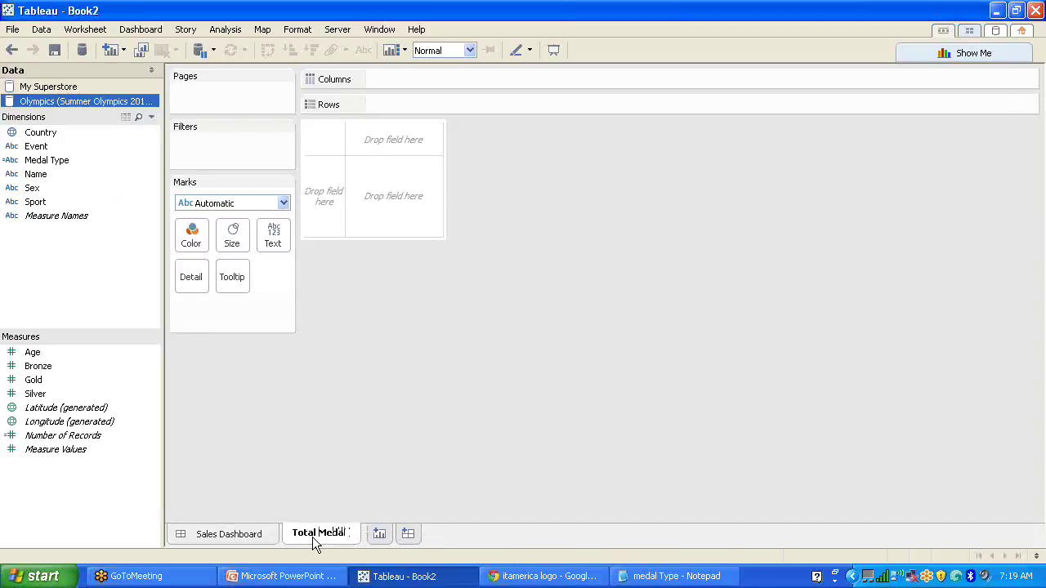
pyautogui.write('s By ')
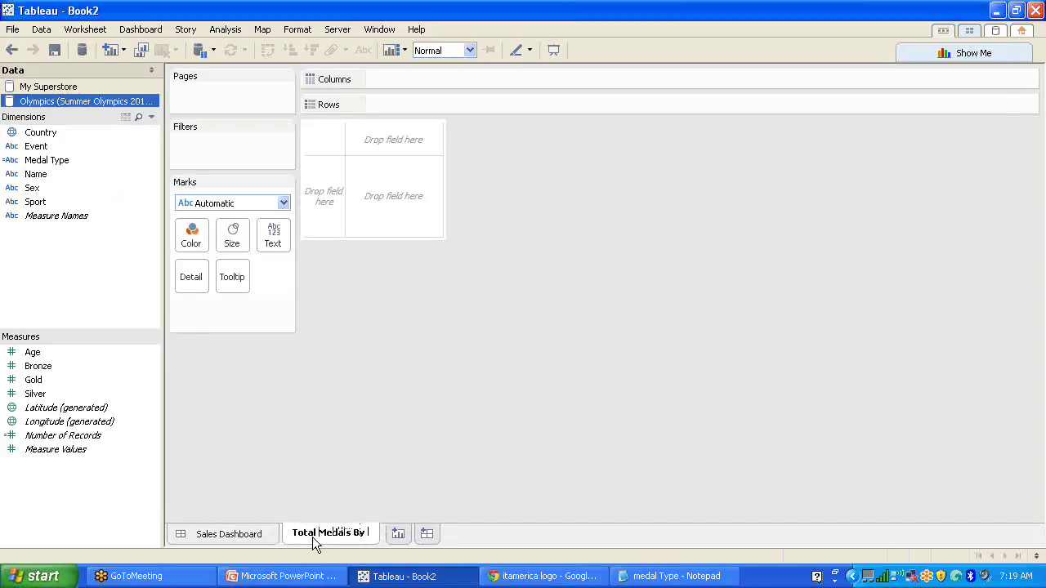
pyautogui.write('Country')
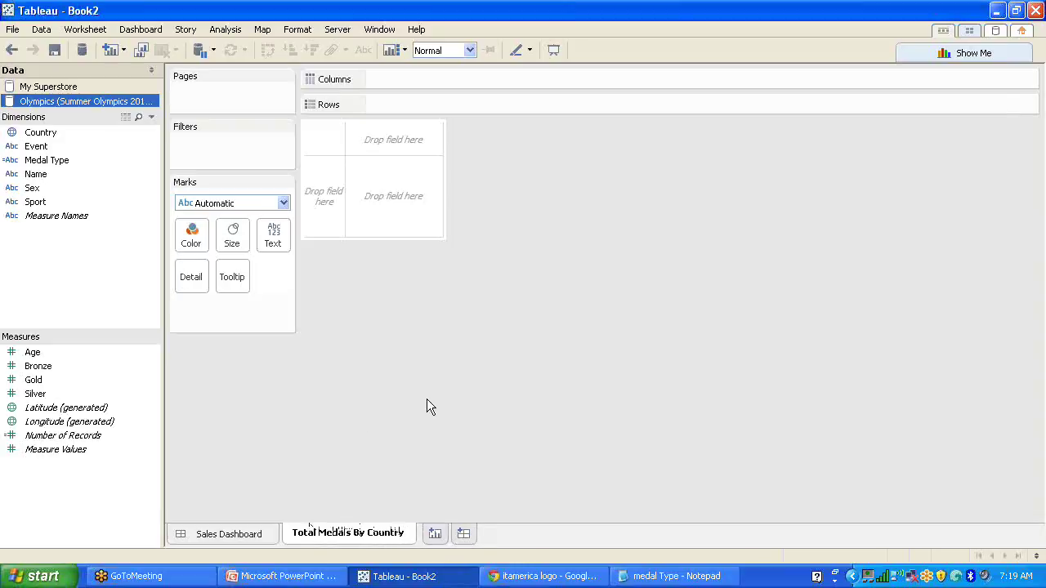
# Step: Add a new worksheet and name it "Total Medals by Sports"
pyautogui.click(435, 533)
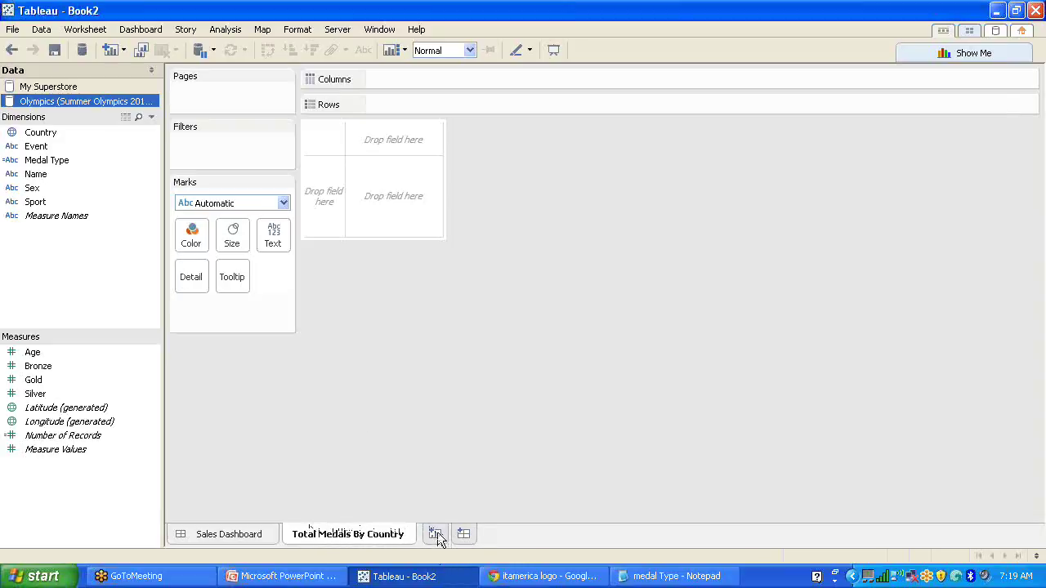
pyautogui.click(437, 535)
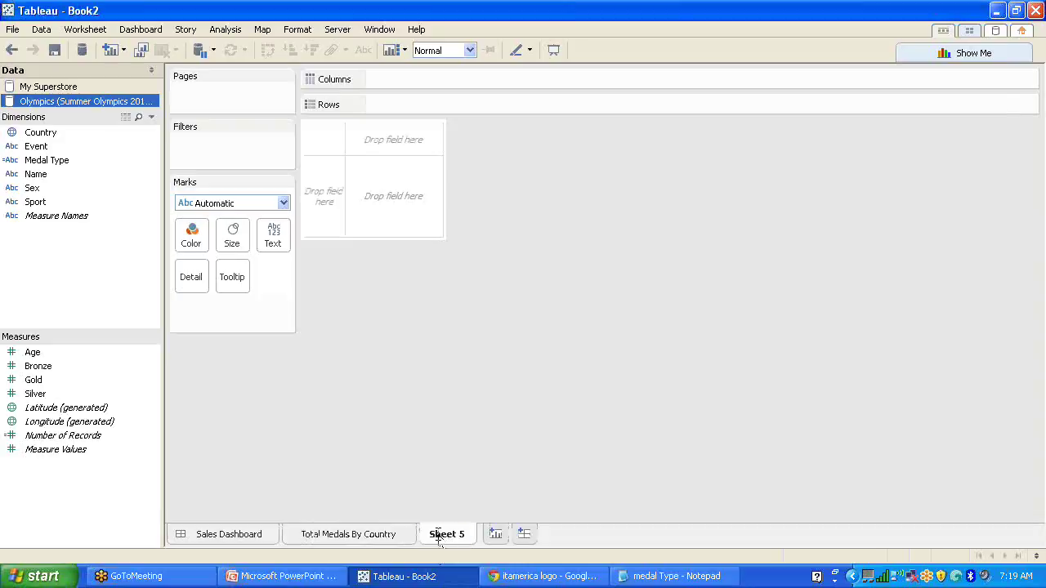
pyautogui.doubleClick(438, 535)
pyautogui.write('T')
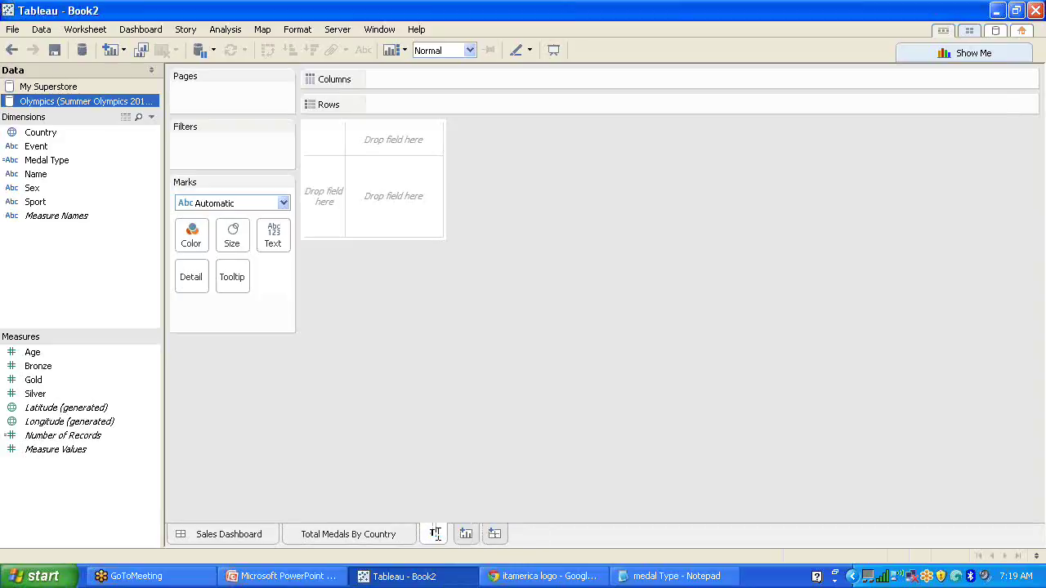
pyautogui.write('otal Medal')
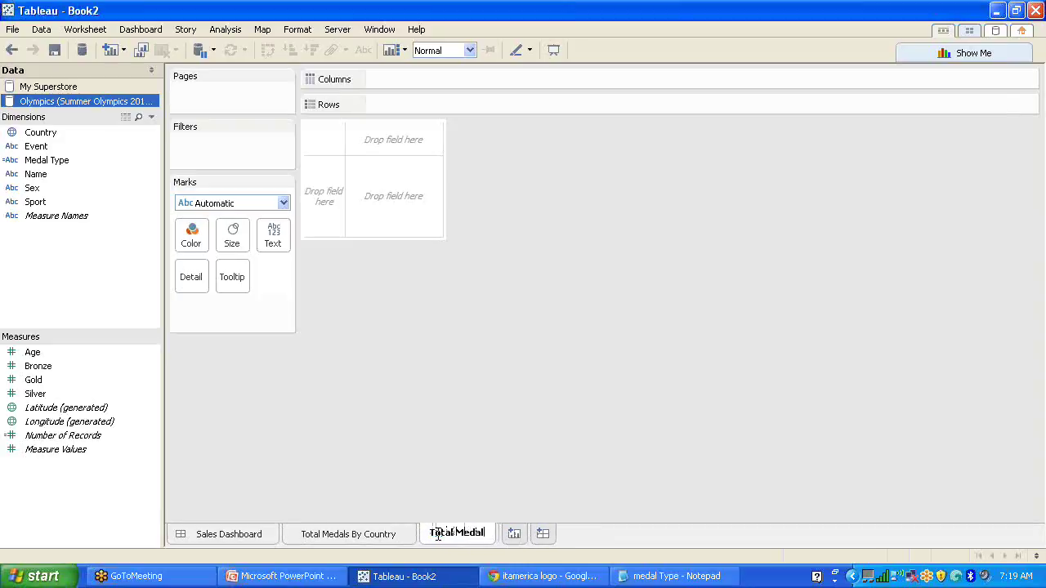
pyautogui.write('s by Sports')
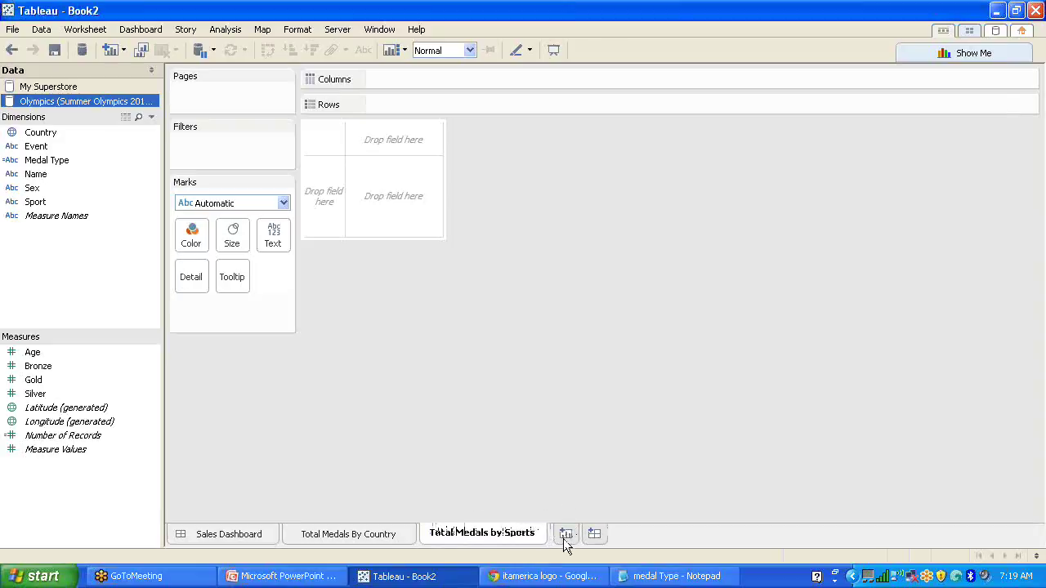
pyautogui.press('Return')
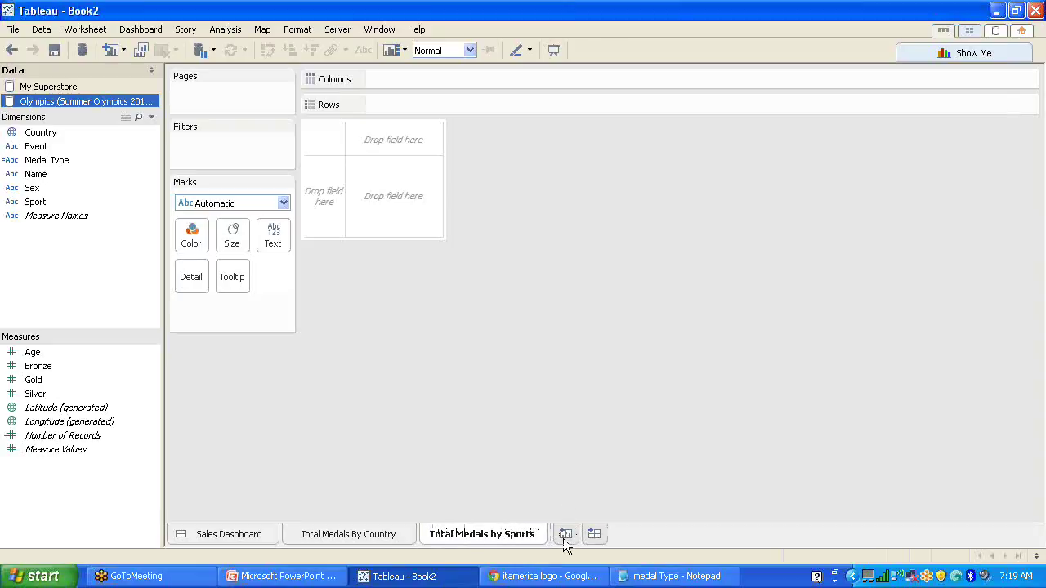
# Step: Add another worksheet and name it "Medals by Athlete"
pyautogui.click(565, 538)
pyautogui.doubleClick(576, 533)
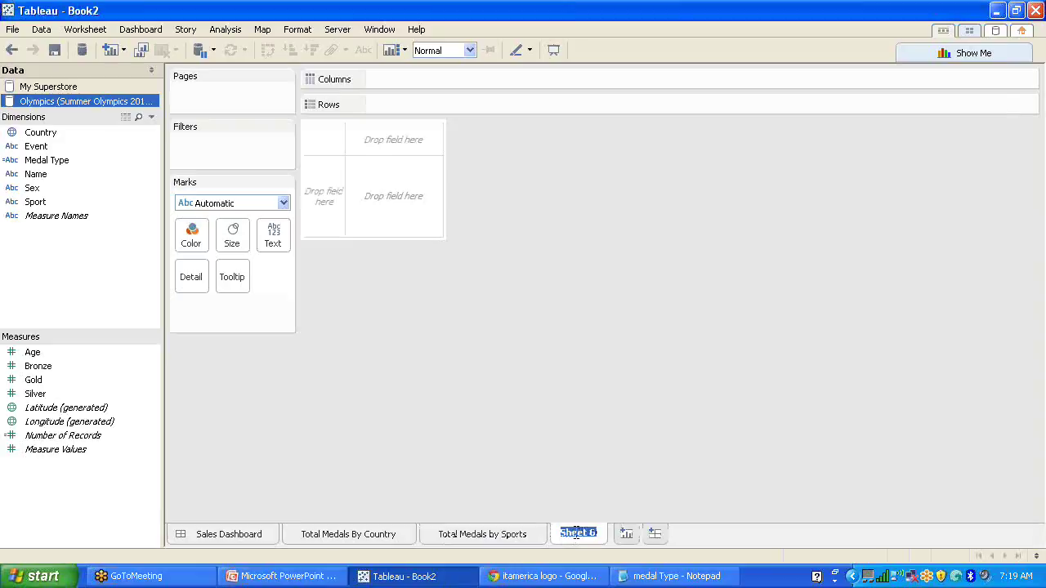
pyautogui.write('Me')
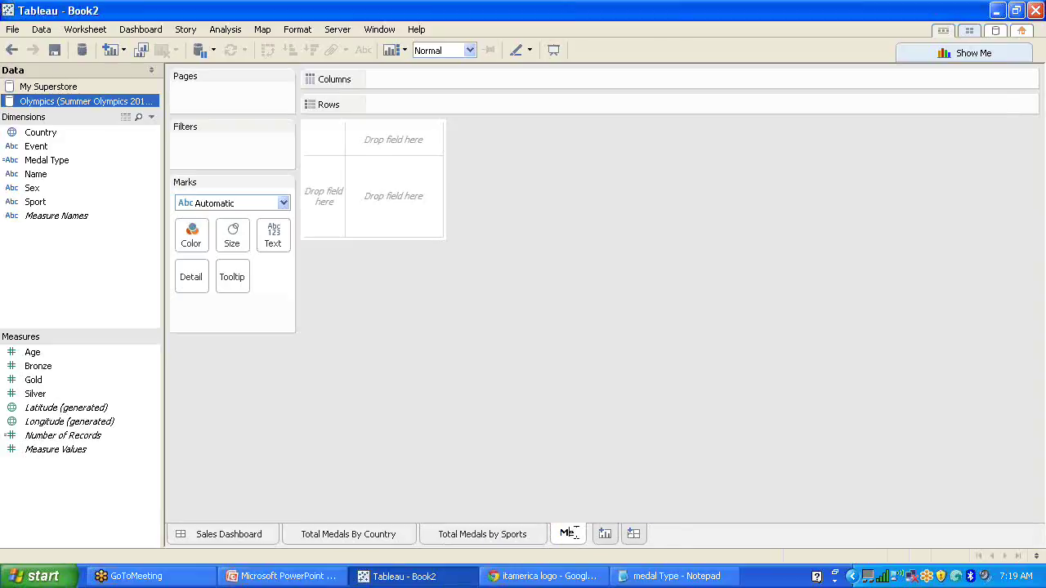
pyautogui.write('dals b')
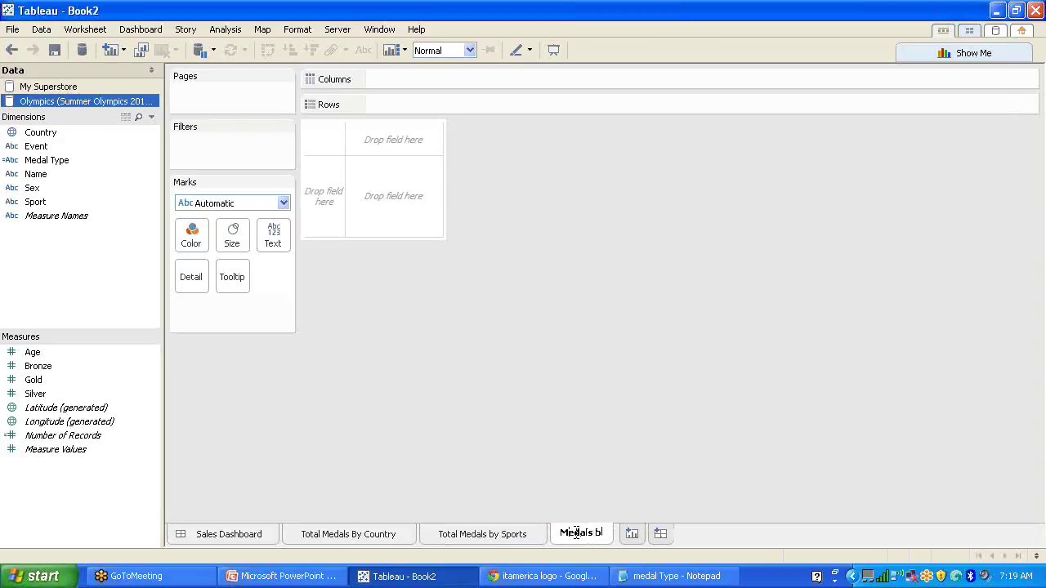
pyautogui.write('y Ath')
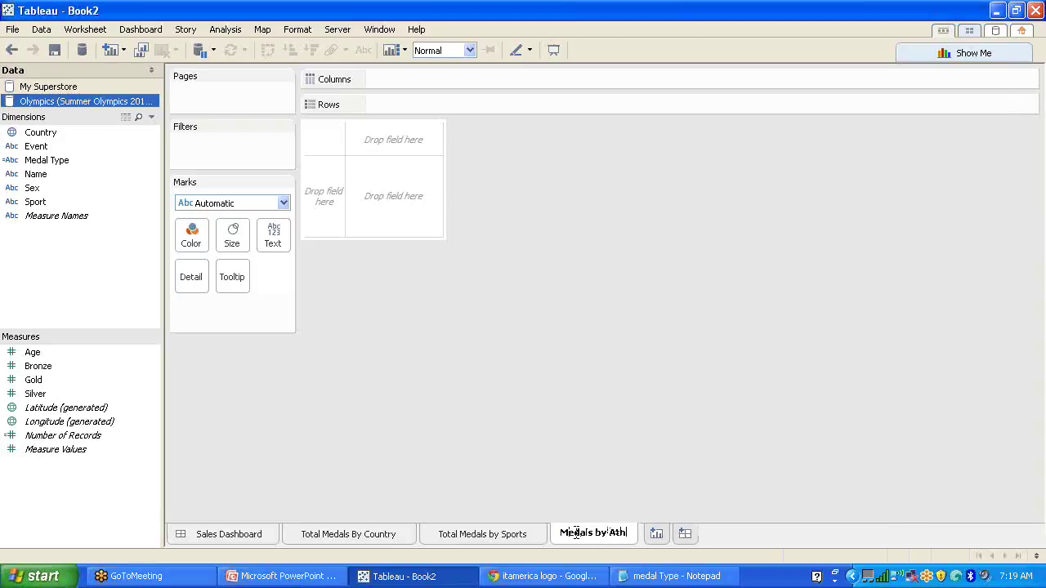
pyautogui.write('lete')
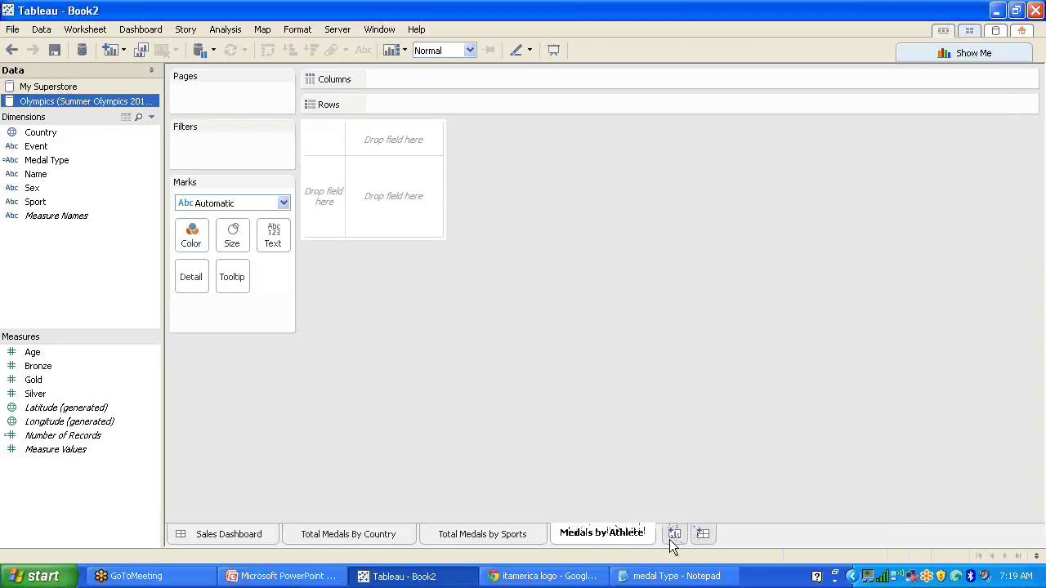
# Step: Add a further worksheet and name it "Medal by Country"
pyautogui.click(671, 536)
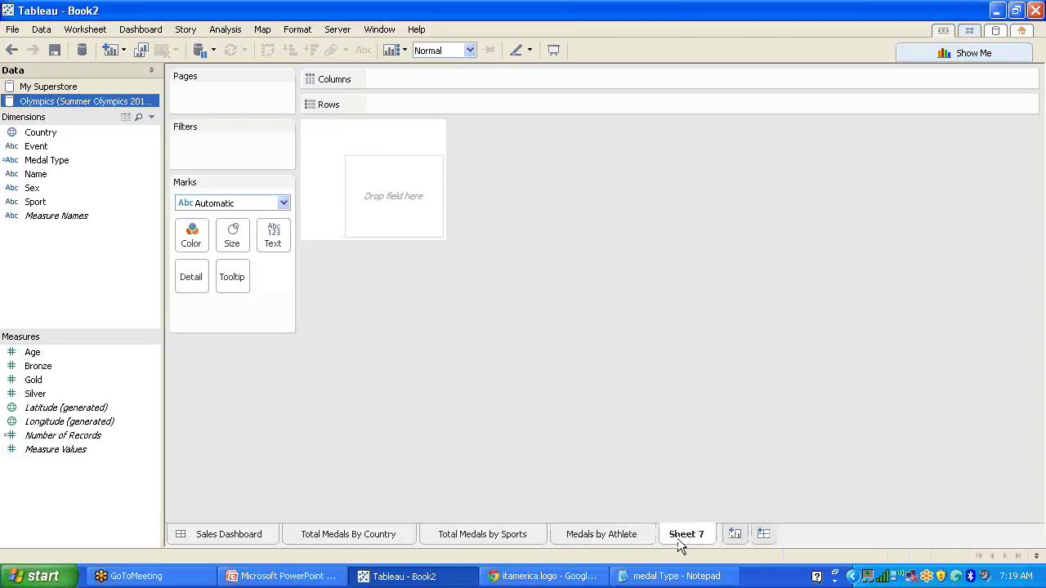
pyautogui.doubleClick(682, 533)
pyautogui.write('M')
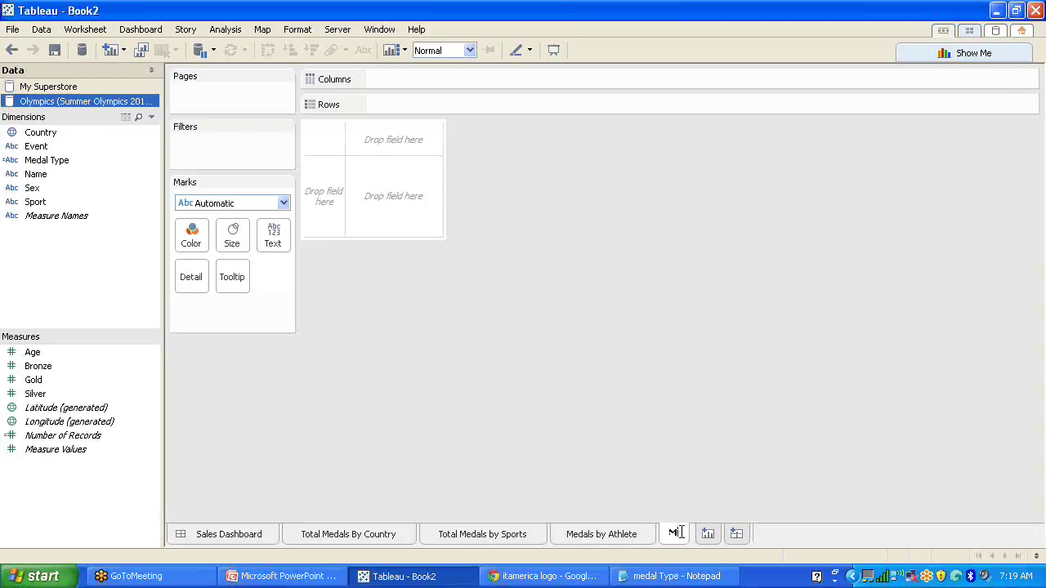
pyautogui.write('edal by')
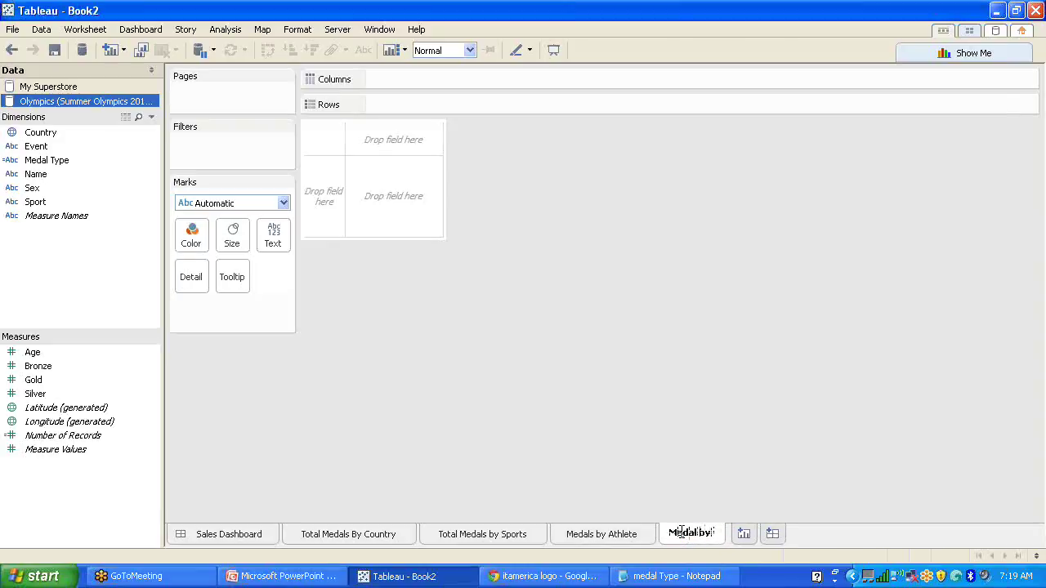
pyautogui.write(' Country')
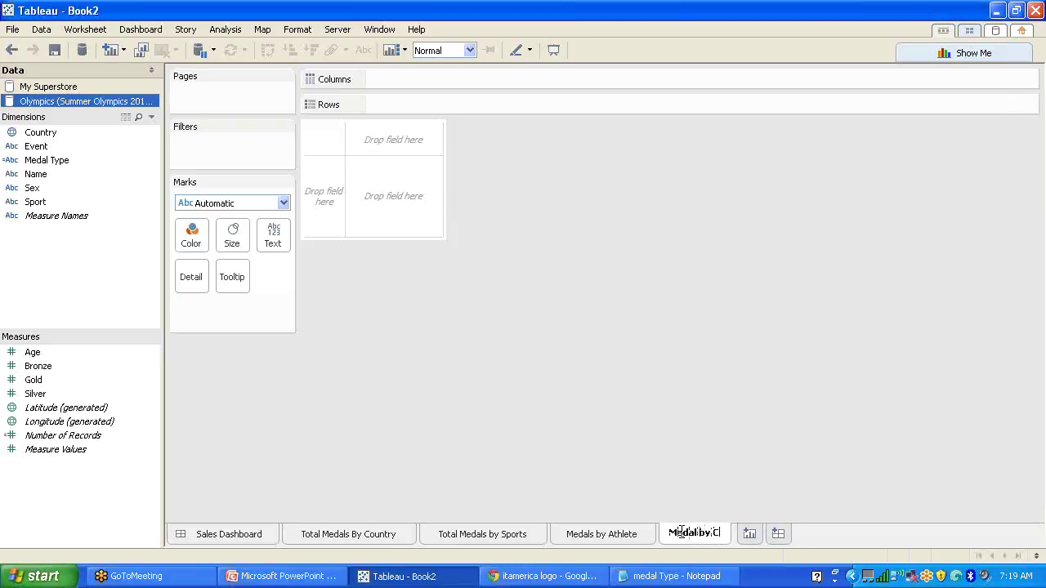
pyautogui.click(733, 418)
# Step: On the Total Medals By Country worksheet, build a bar chart with Country on rows and Measure Values on columns
pyautogui.click(501, 535)
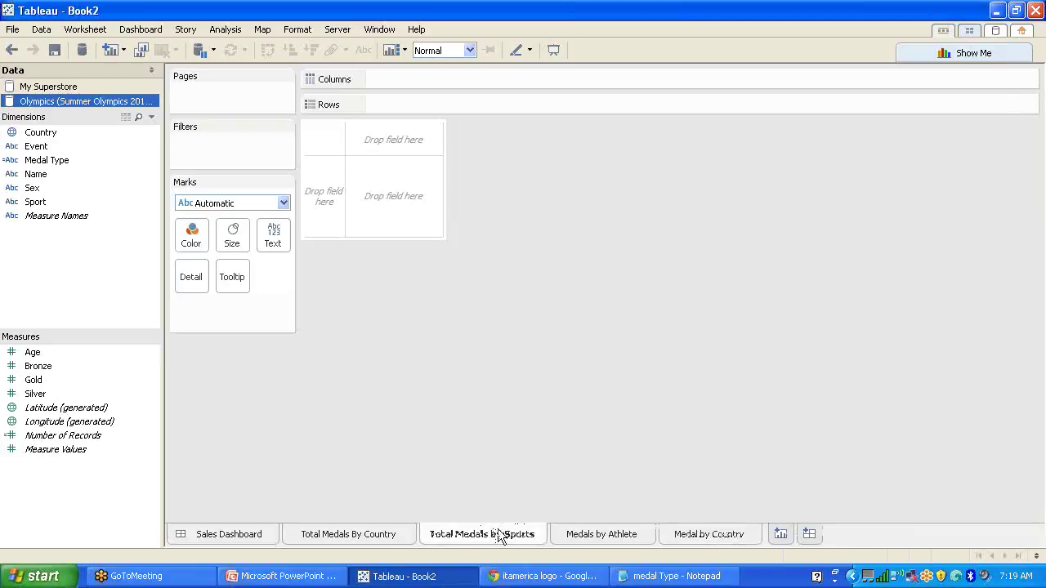
pyautogui.click(384, 533)
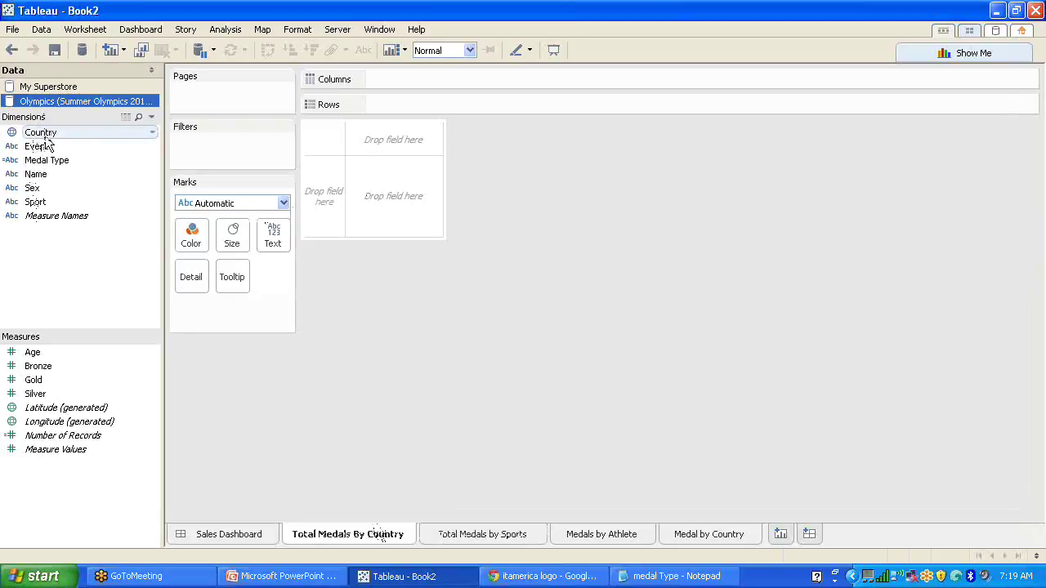
pyautogui.moveTo(42, 137); pyautogui.dragTo(320, 200)
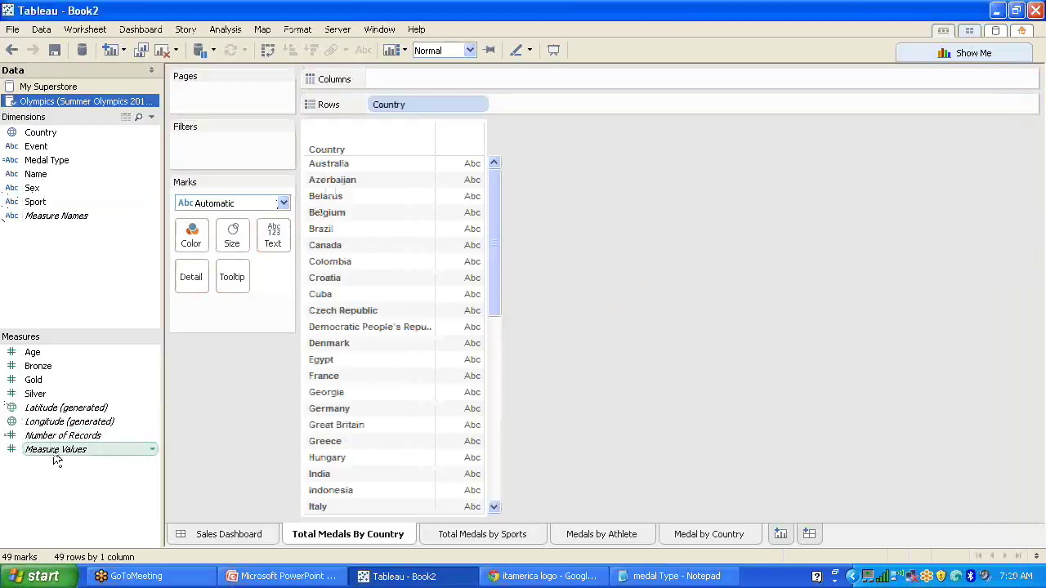
pyautogui.moveTo(56, 457); pyautogui.dragTo(399, 77)
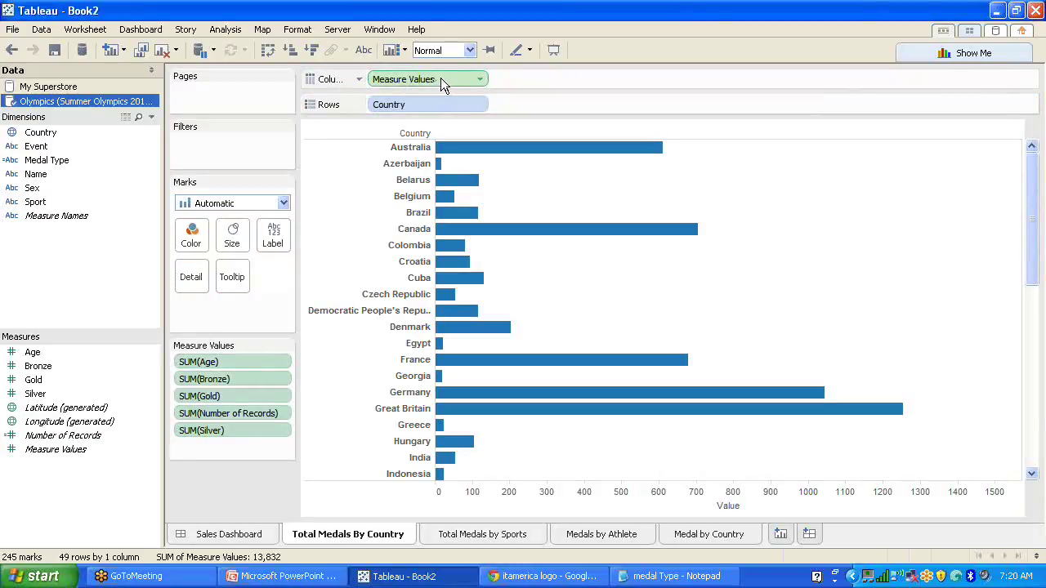
# Step: Filter Measure Names to exclude Age and Number of Records, keeping Bronze, Gold and Silver, and color the bars by Measure Names
pyautogui.click(244, 362)
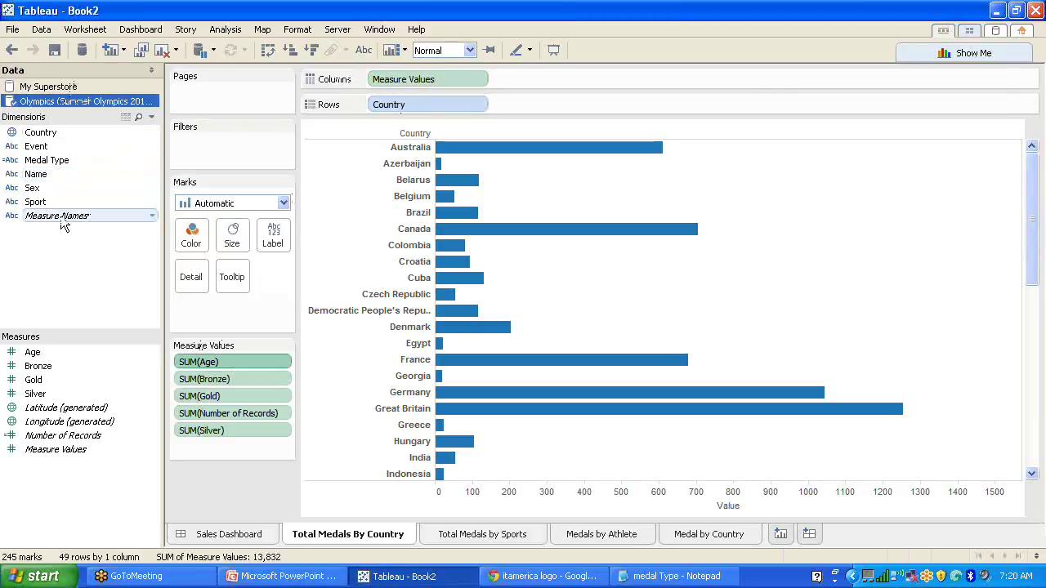
pyautogui.moveTo(82, 216); pyautogui.dragTo(221, 146)
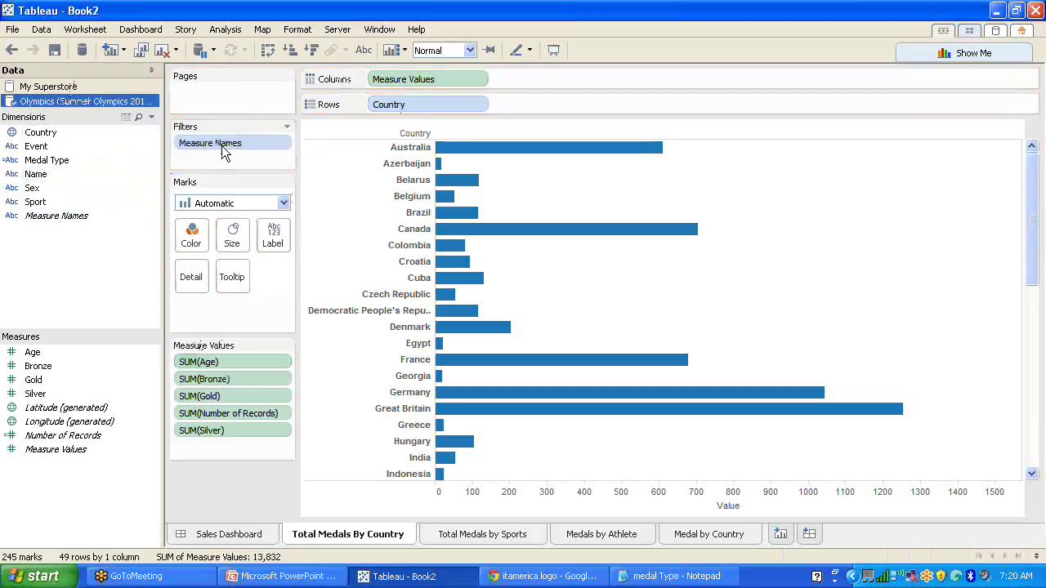
pyautogui.doubleClick(258, 141)
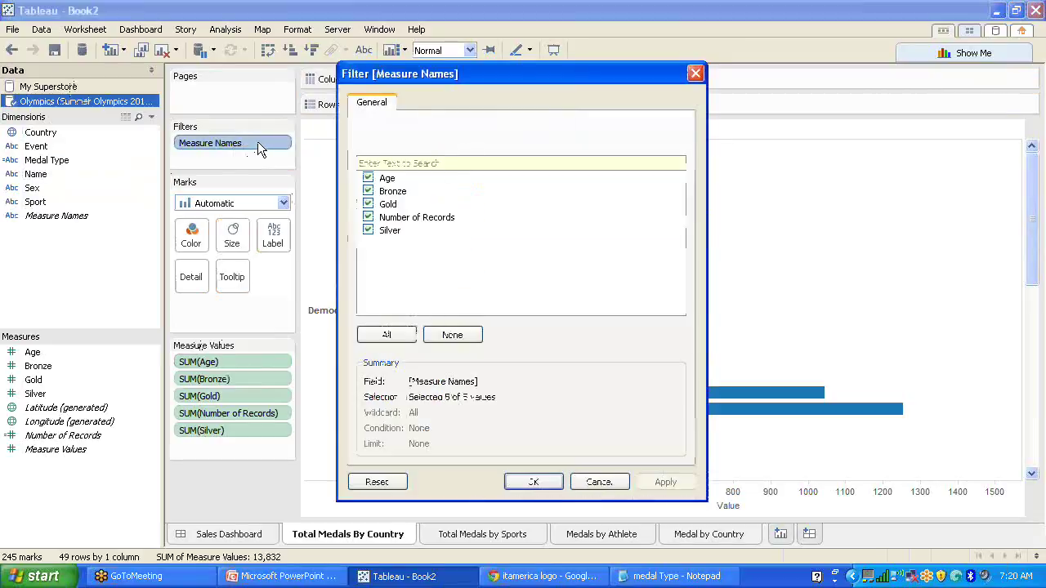
pyautogui.click(367, 178)
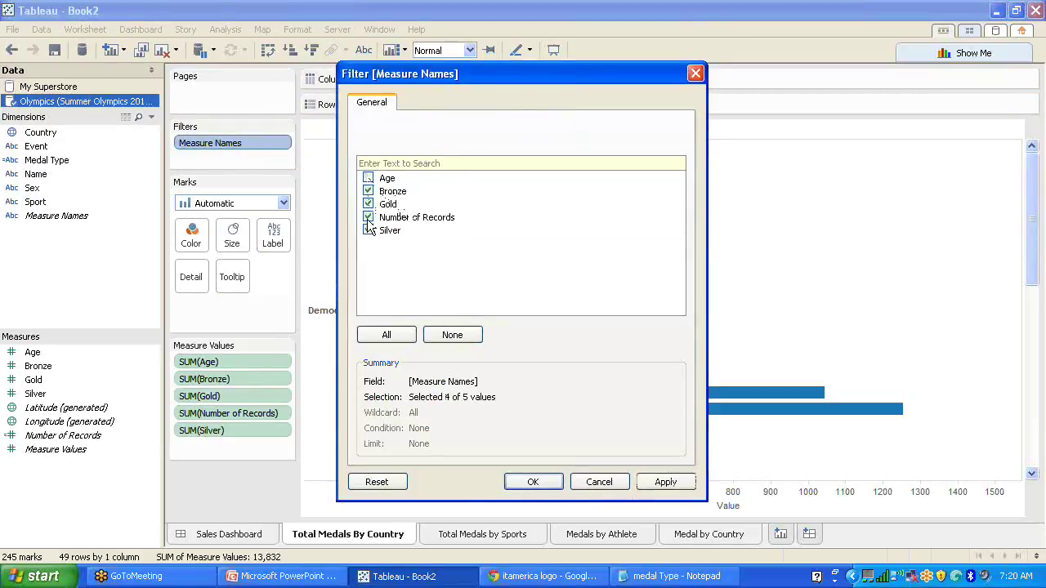
pyautogui.click(368, 217)
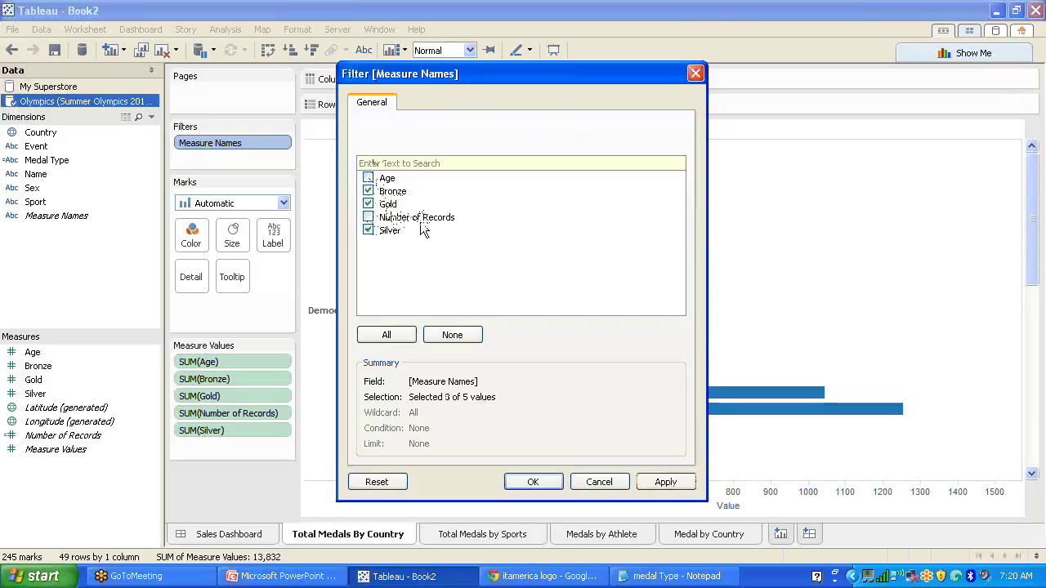
pyautogui.click(546, 484)
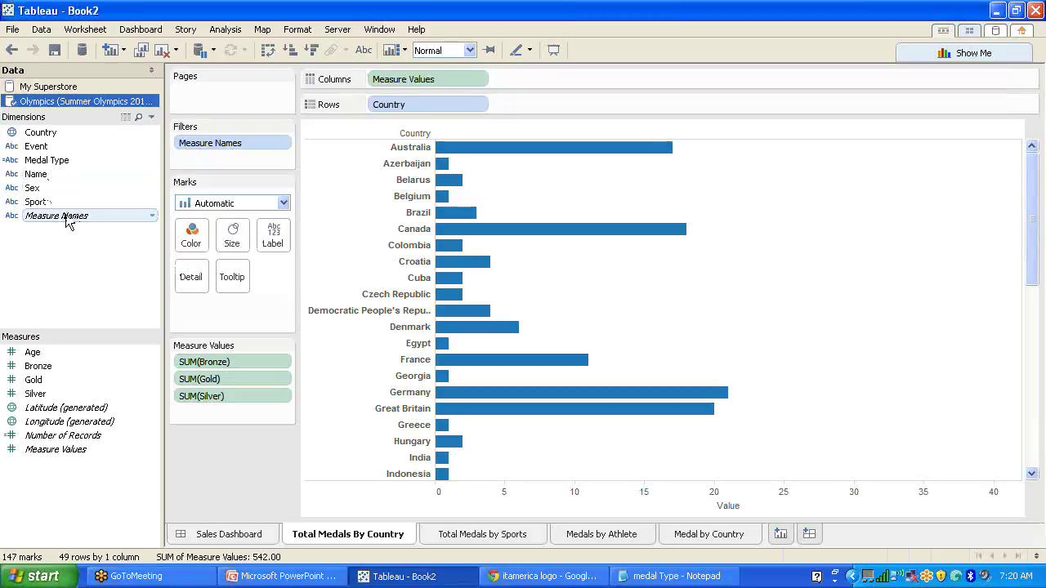
pyautogui.moveTo(123, 217); pyautogui.dragTo(196, 237)
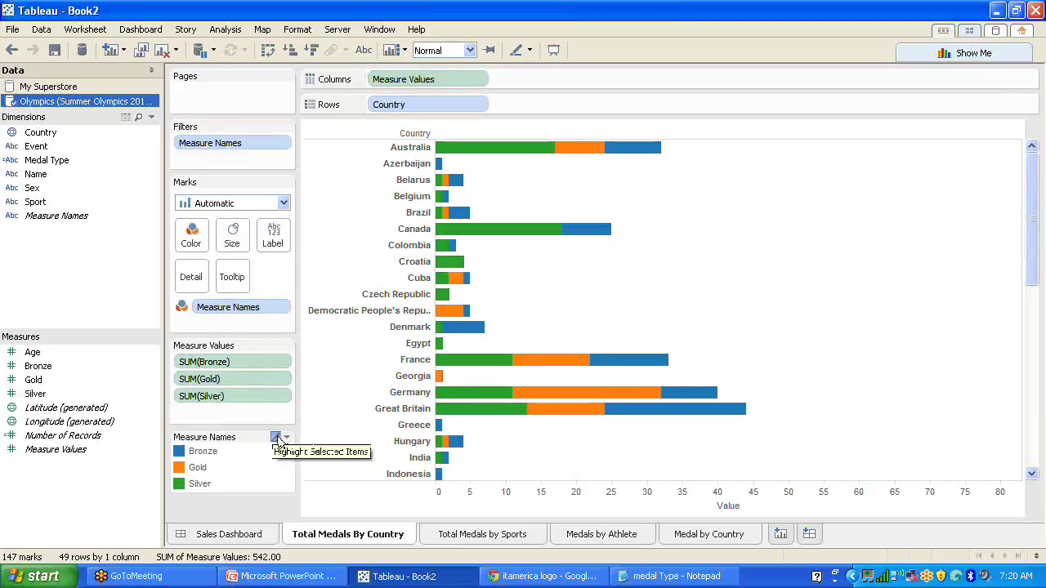
# Step: Recolor the Measure Names legend with the Tableau 20 palette: Bronze brown, Silver light gray and Gold olive-yellow
pyautogui.click(275, 438)
pyautogui.click(287, 438)
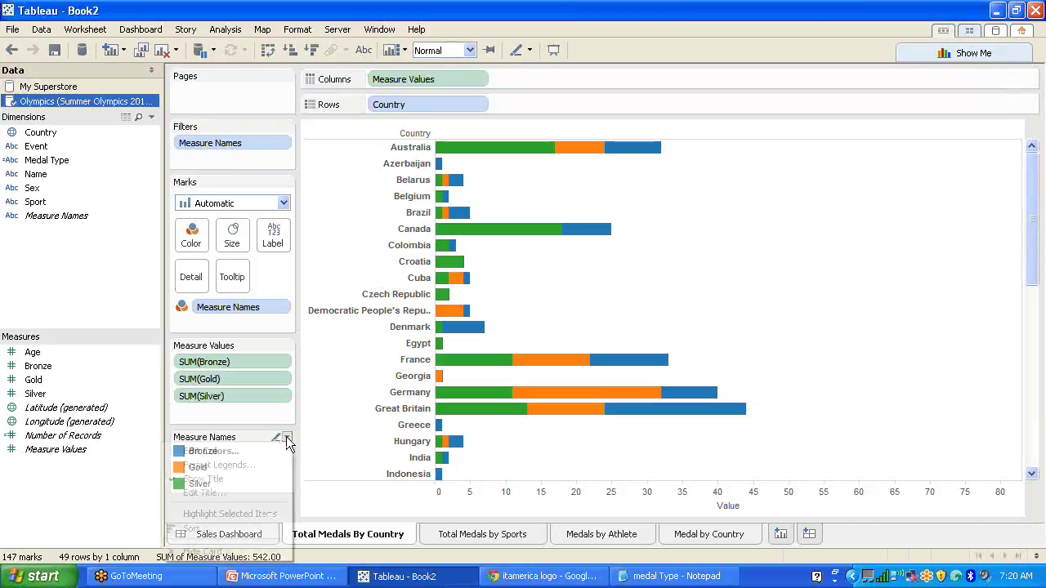
pyautogui.click(253, 516)
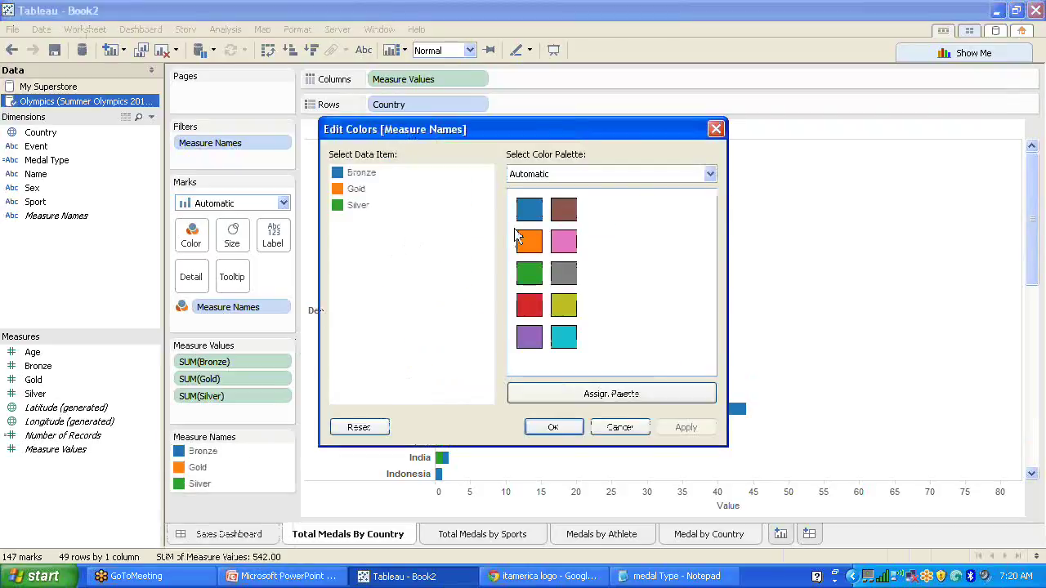
pyautogui.click(636, 172)
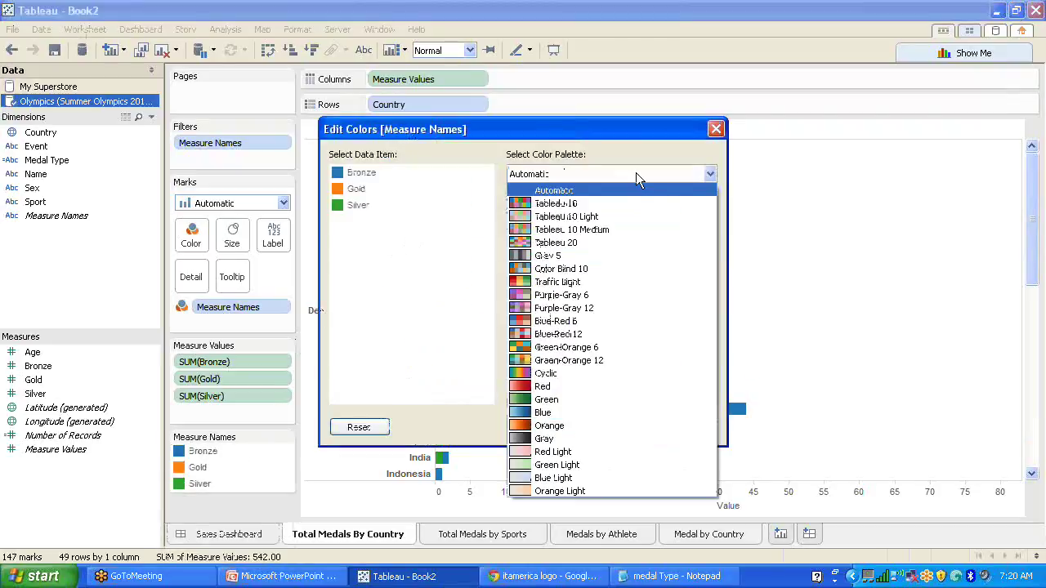
pyautogui.click(608, 243)
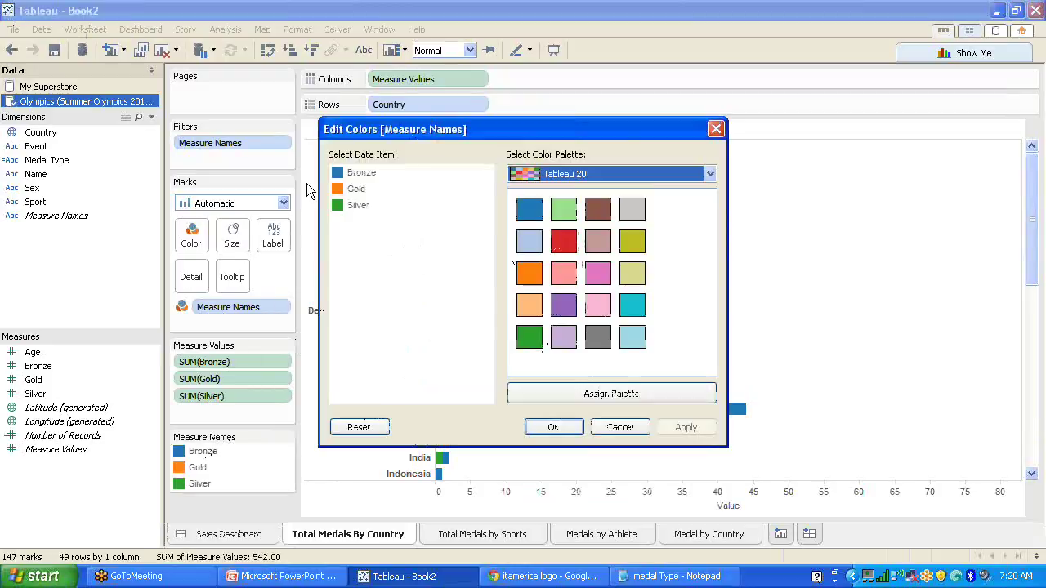
pyautogui.click(362, 172)
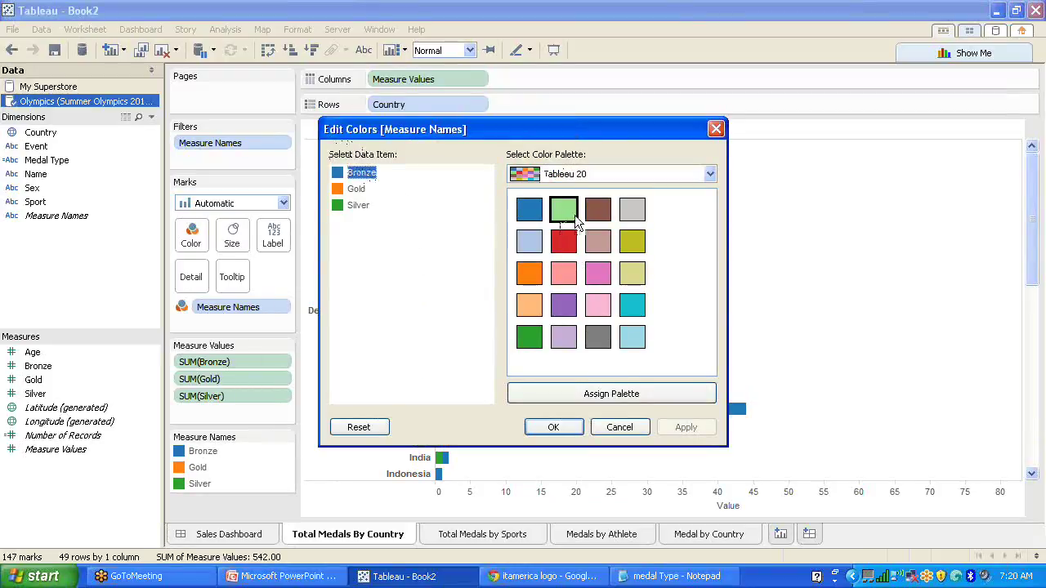
pyautogui.click(603, 214)
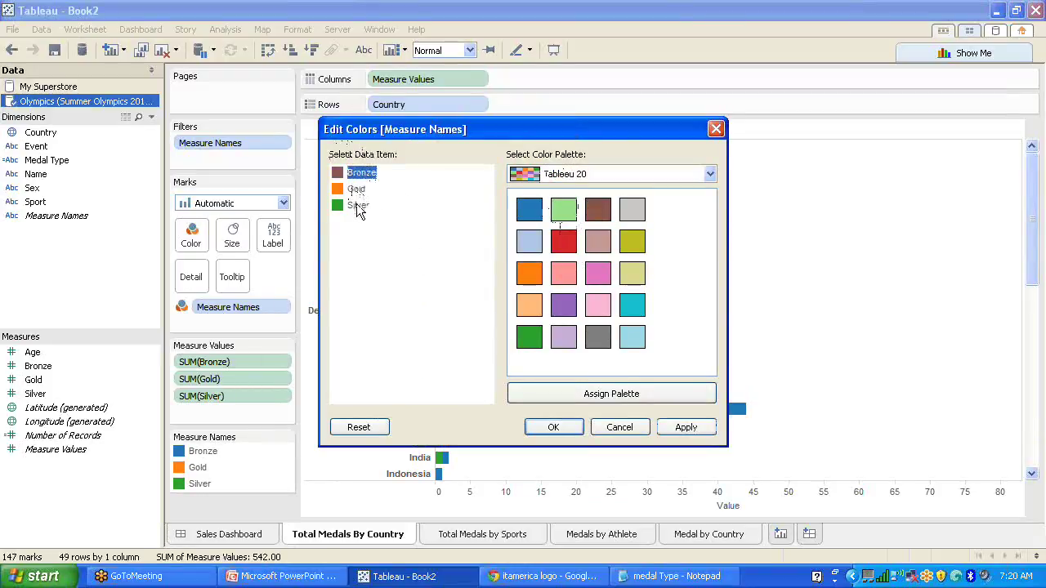
pyautogui.click(360, 206)
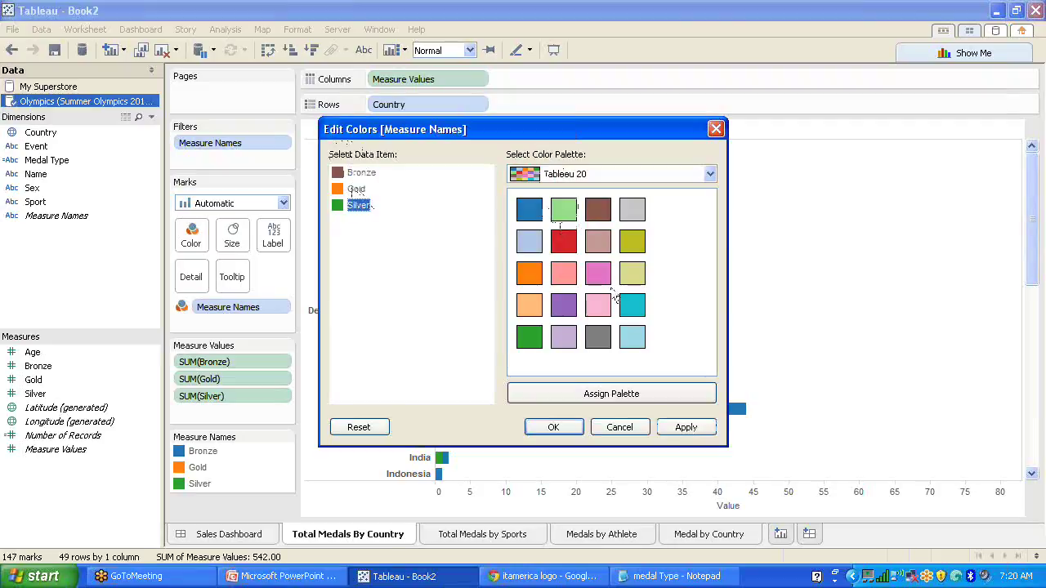
pyautogui.click(631, 210)
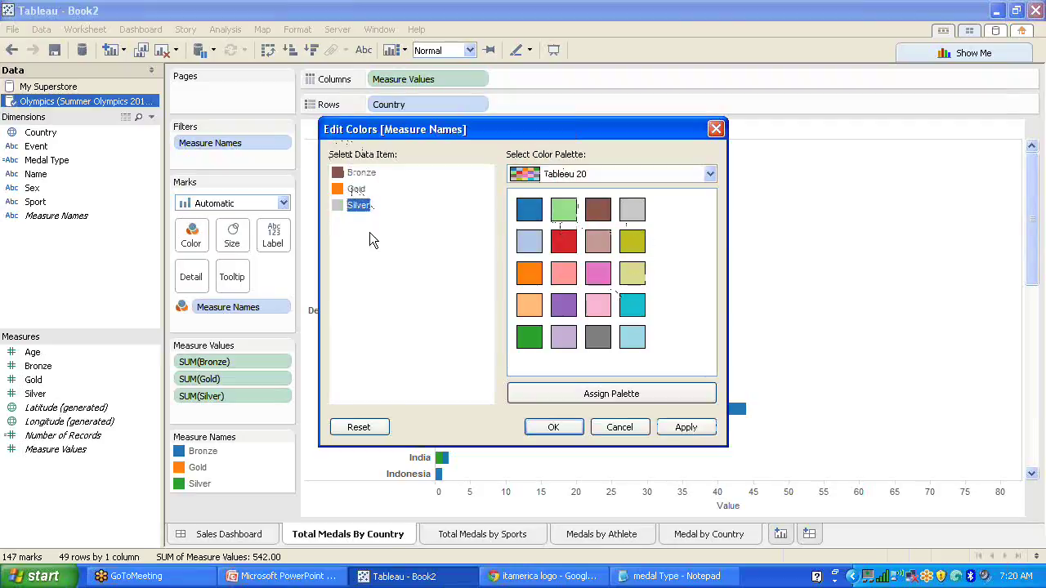
pyautogui.click(356, 188)
pyautogui.click(635, 242)
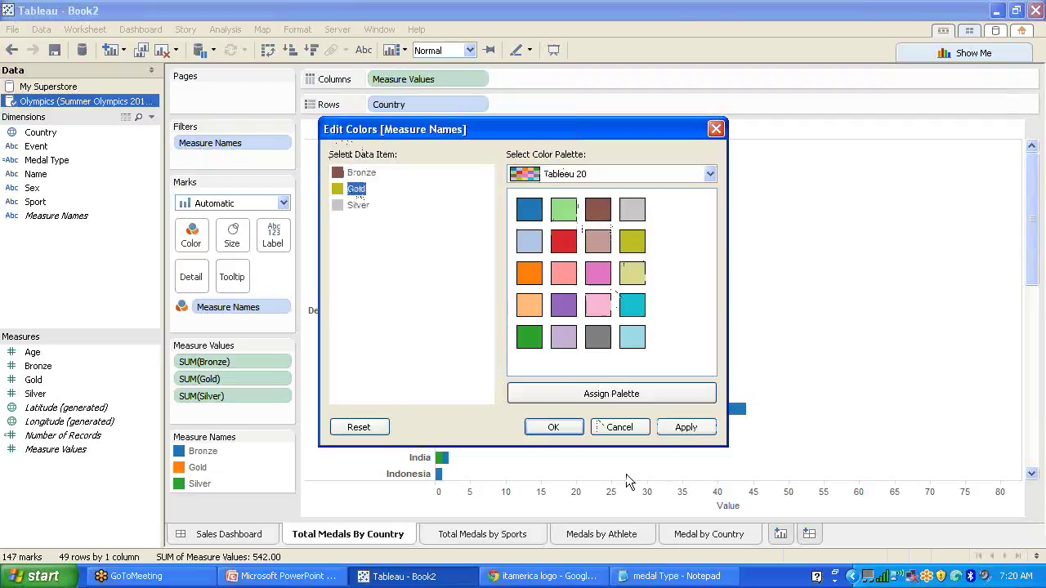
pyautogui.click(563, 429)
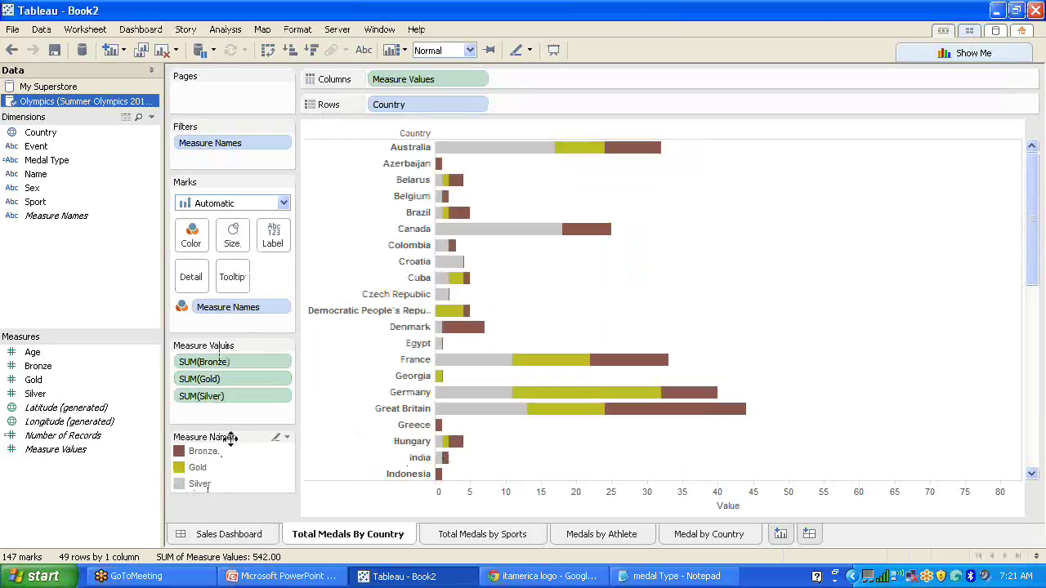
# Step: Manually sort Measure Names in the order Bronze, Silver, Gold, and try a descending Country sort before clearing it
pyautogui.rightClick(263, 139)
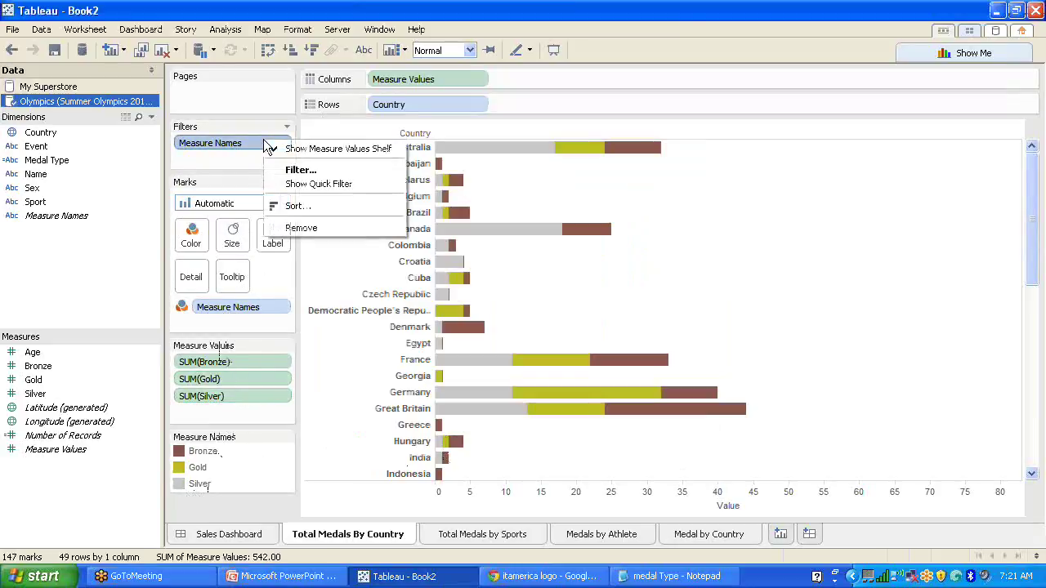
pyautogui.click(286, 206)
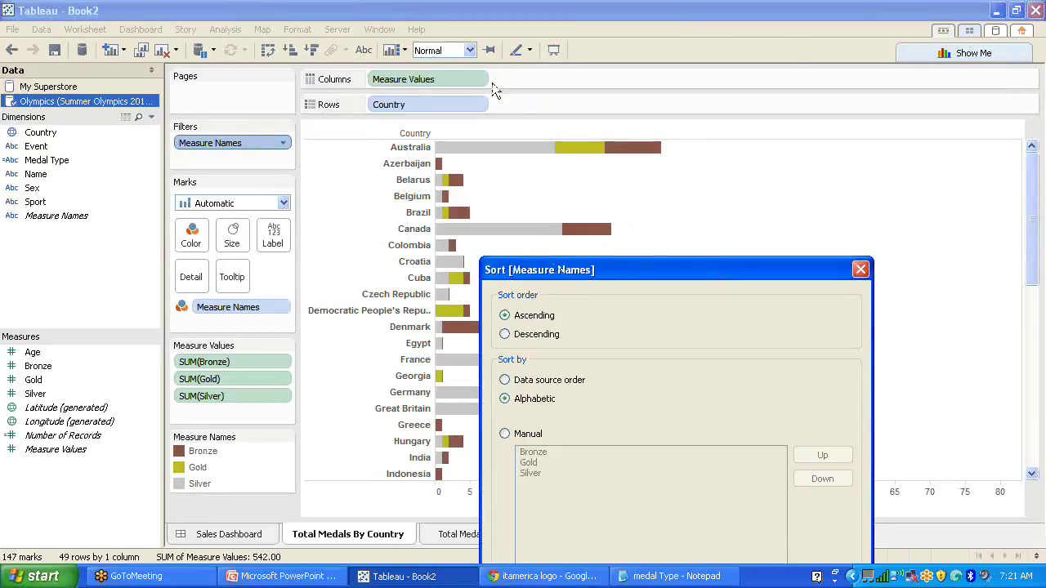
pyautogui.moveTo(557, 271); pyautogui.dragTo(463, 11)
pyautogui.click(410, 174)
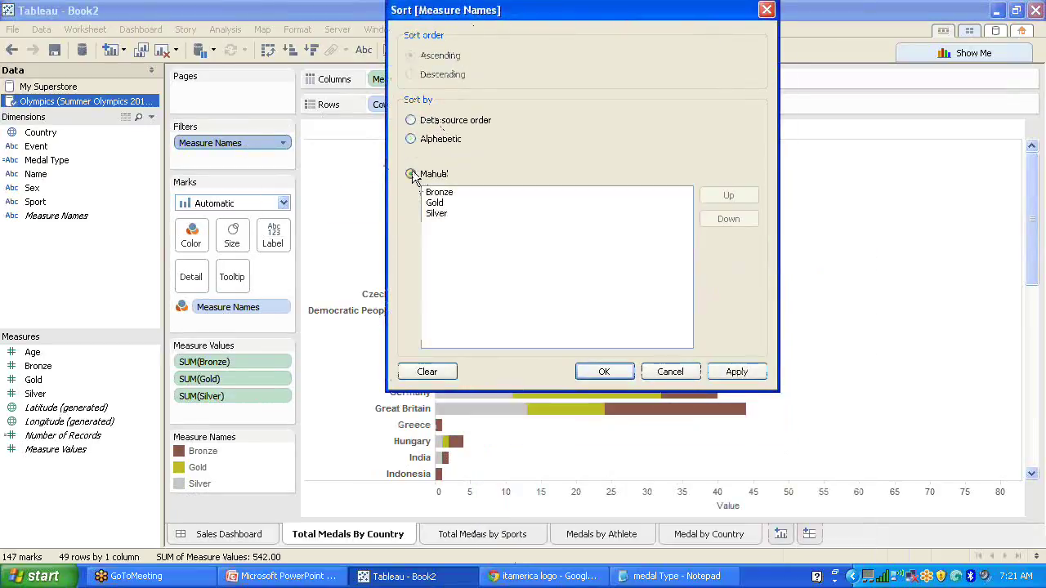
pyautogui.click(437, 214)
pyautogui.click(727, 195)
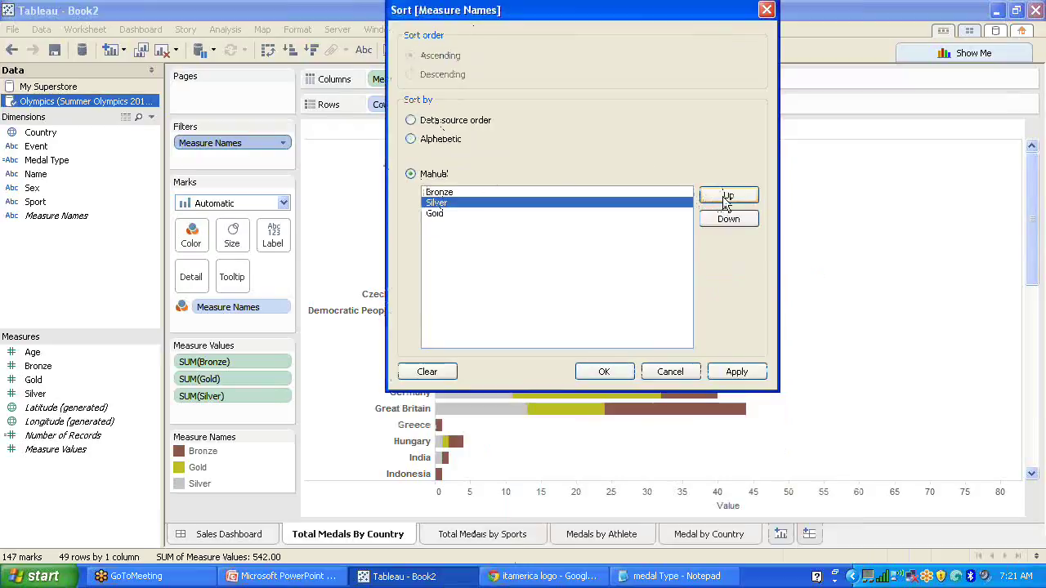
pyautogui.click(606, 372)
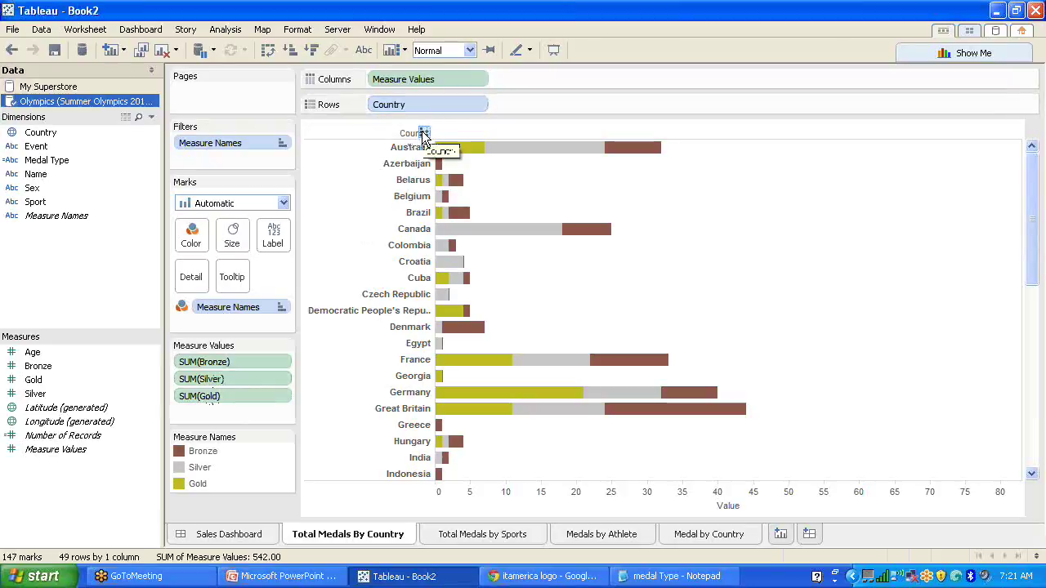
pyautogui.click(423, 133)
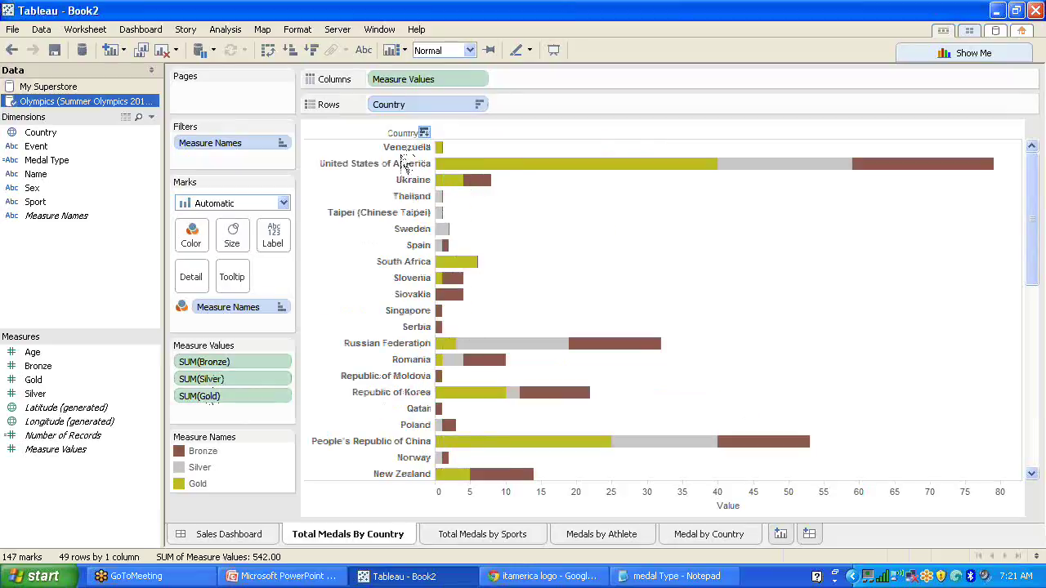
pyautogui.click(423, 134)
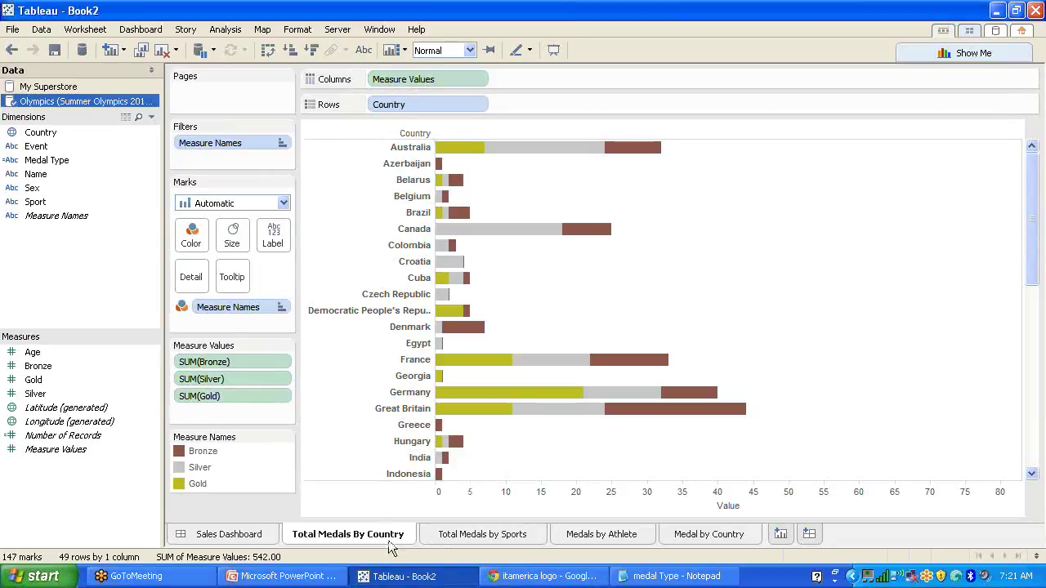
# Step: On the Total Medals by Sports worksheet, build a bar chart with Sport on rows and Measure Values on columns
pyautogui.click(482, 536)
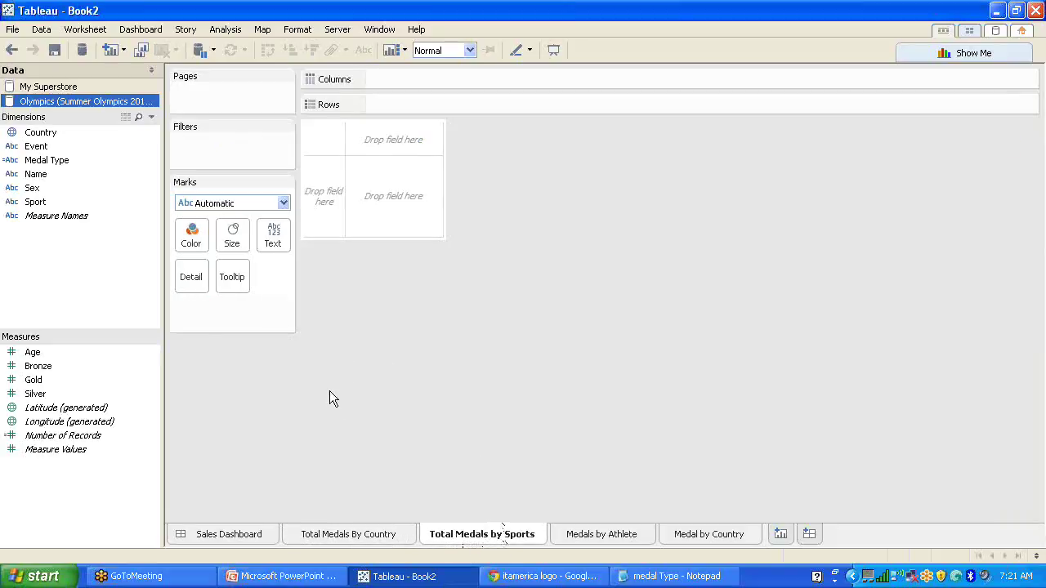
pyautogui.click(41, 203)
pyautogui.moveTo(216, 217); pyautogui.dragTo(325, 193)
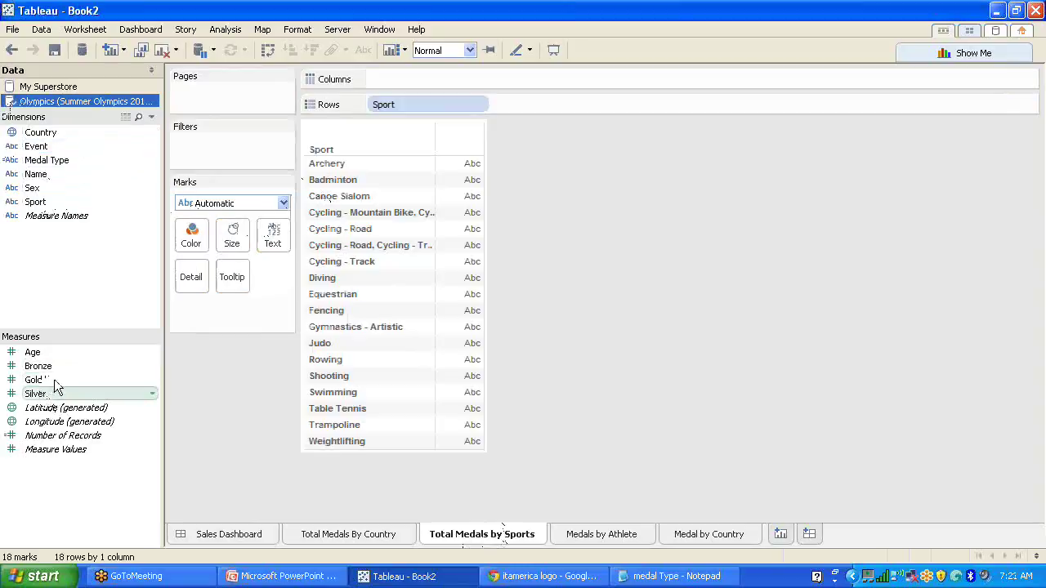
pyautogui.moveTo(63, 451)
pyautogui.mouseDown()
pyautogui.moveTo(431, 93)
pyautogui.moveTo(423, 76)
pyautogui.mouseUp()
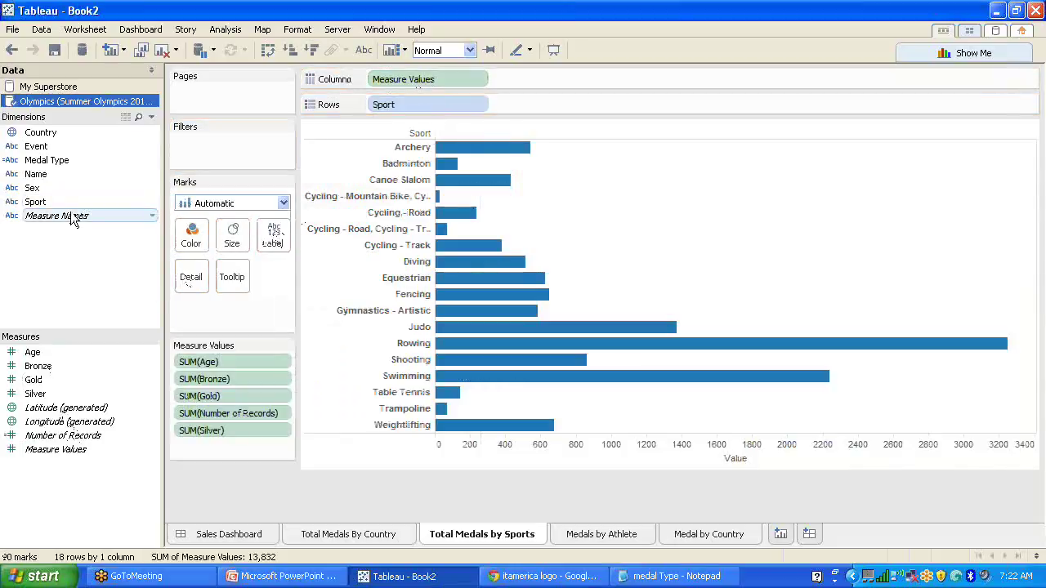
# Step: Filter Measure Names to exclude Age and Number of Records, keeping Bronze, Gold and Silver
pyautogui.moveTo(71, 219); pyautogui.dragTo(205, 147)
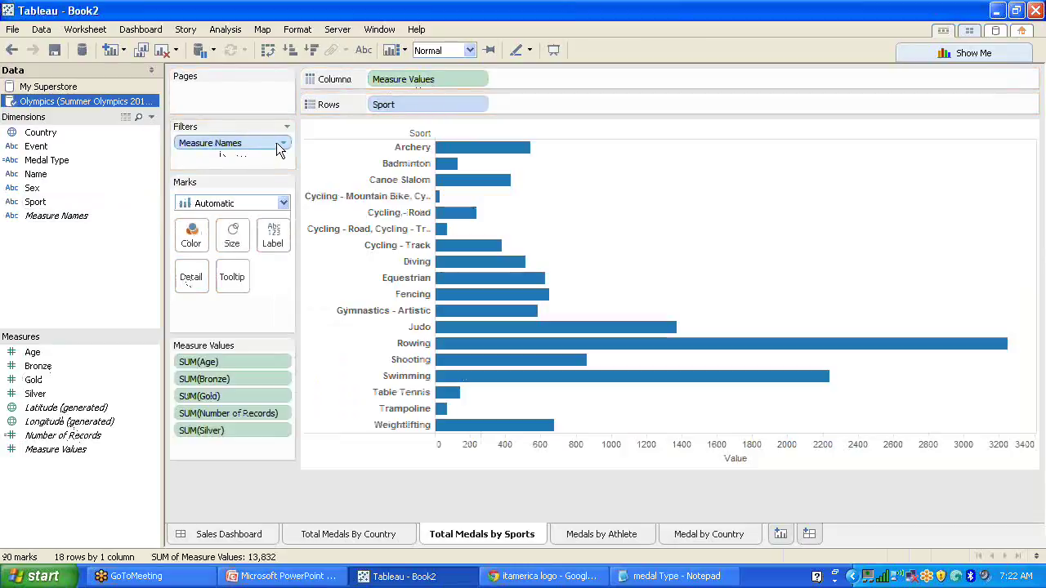
pyautogui.click(368, 179)
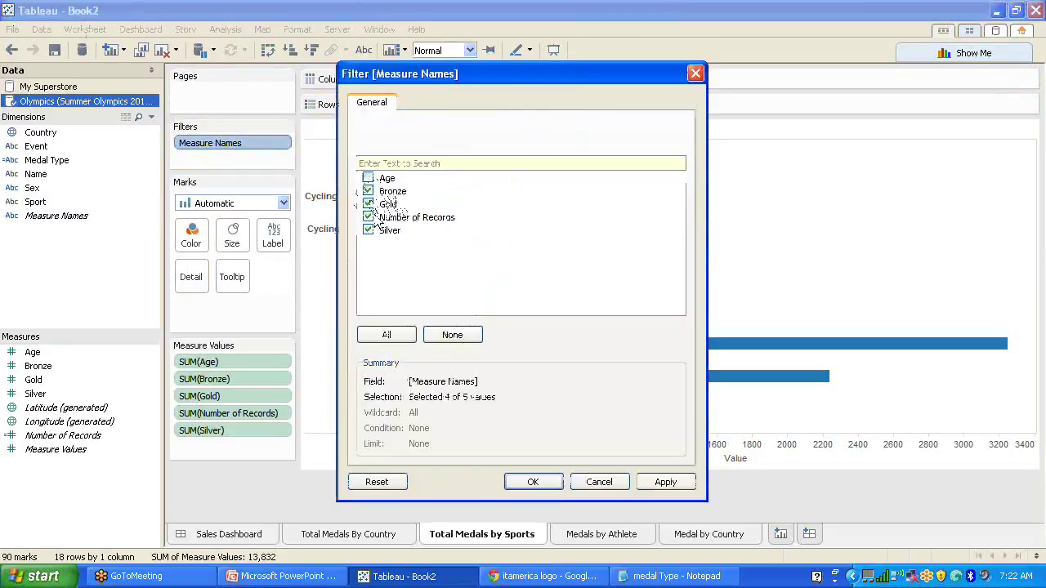
pyautogui.click(543, 480)
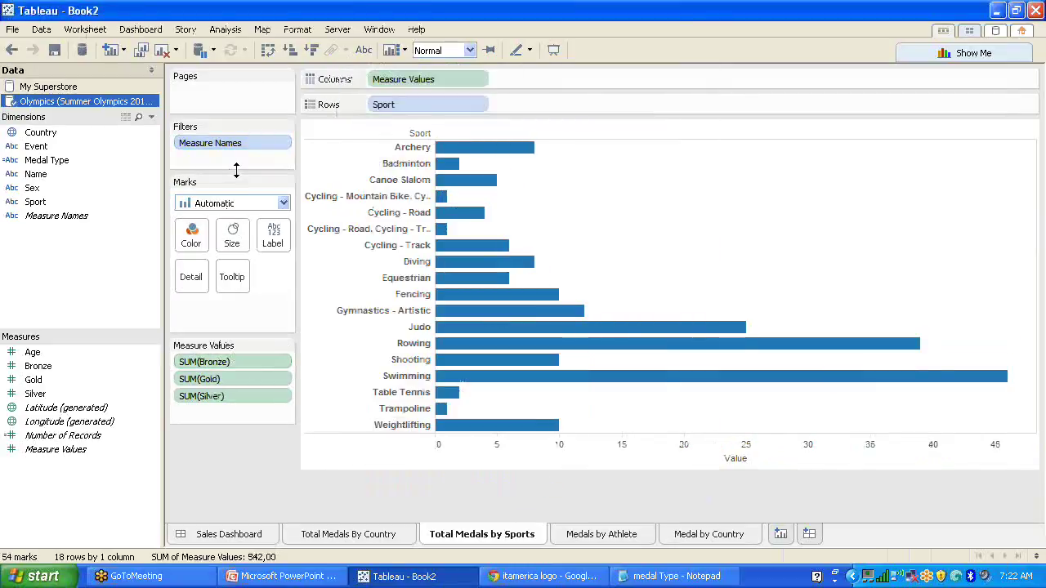
# Step: Try to manually sort the filtered Measure Names with Silver placed above Gold
pyautogui.rightClick(256, 142)
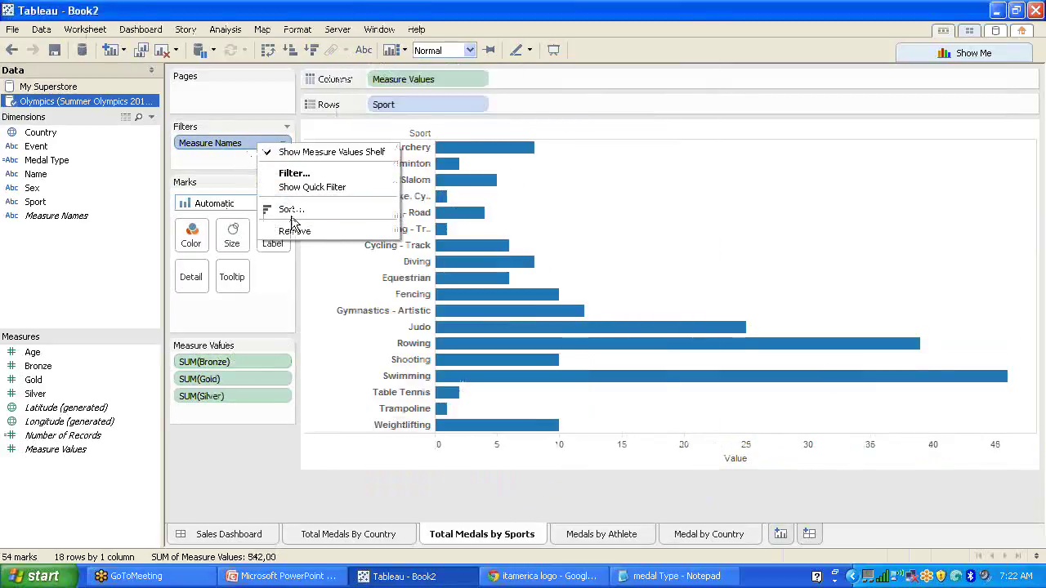
pyautogui.click(291, 209)
pyautogui.moveTo(514, 276); pyautogui.dragTo(384, 85)
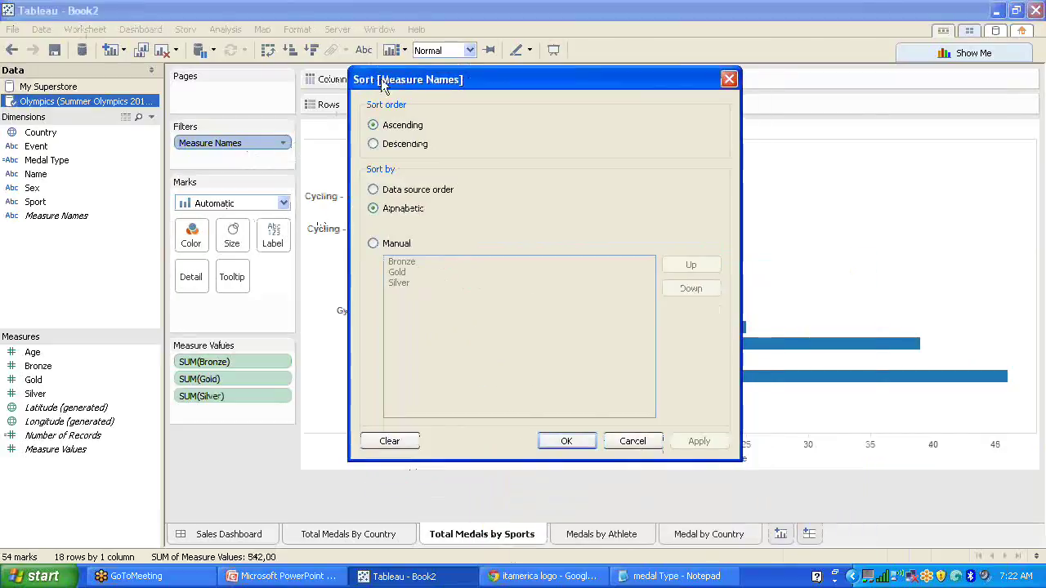
pyautogui.click(372, 242)
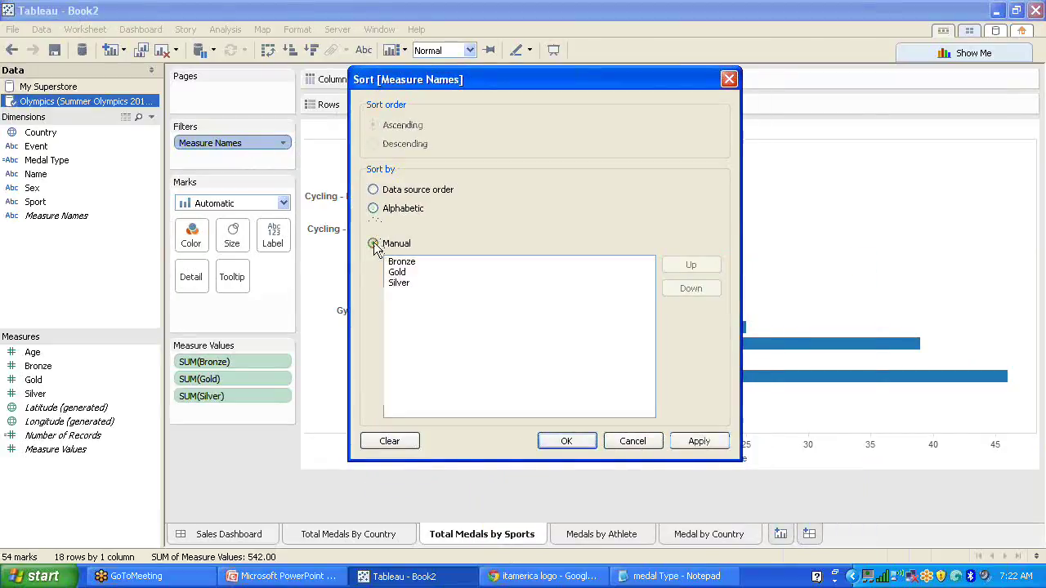
pyautogui.click(408, 282)
pyautogui.click(690, 265)
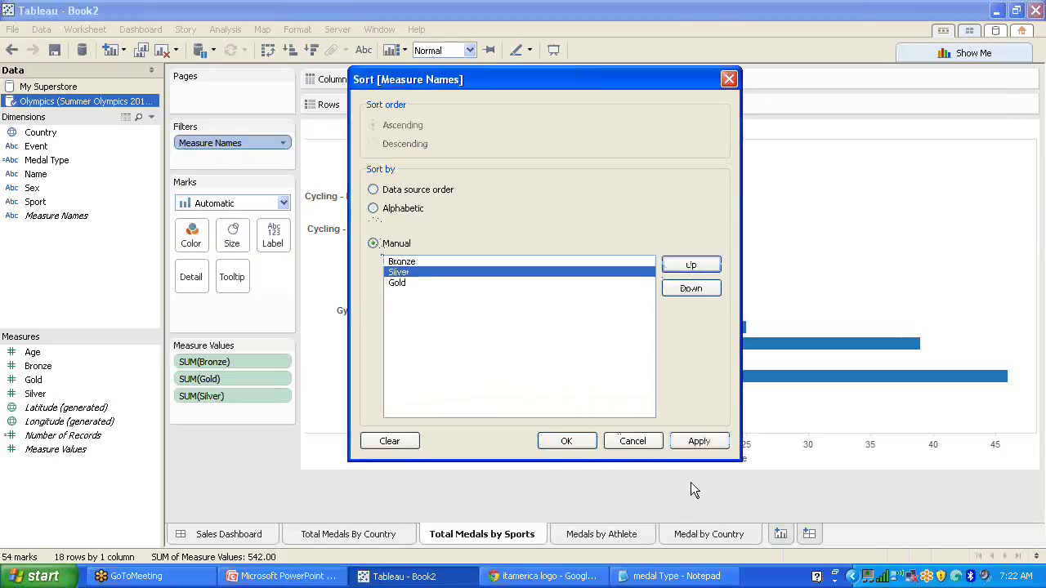
pyautogui.click(561, 438)
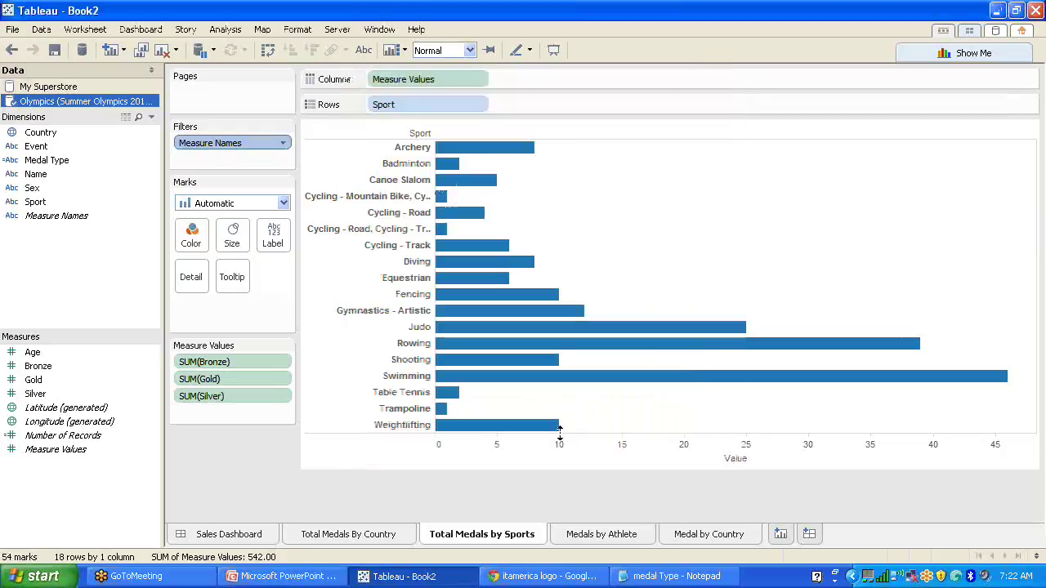
# Step: Color the sport bars by Measure Names and leave the Measure Names filter selection as it is
pyautogui.moveTo(58, 224); pyautogui.dragTo(191, 238)
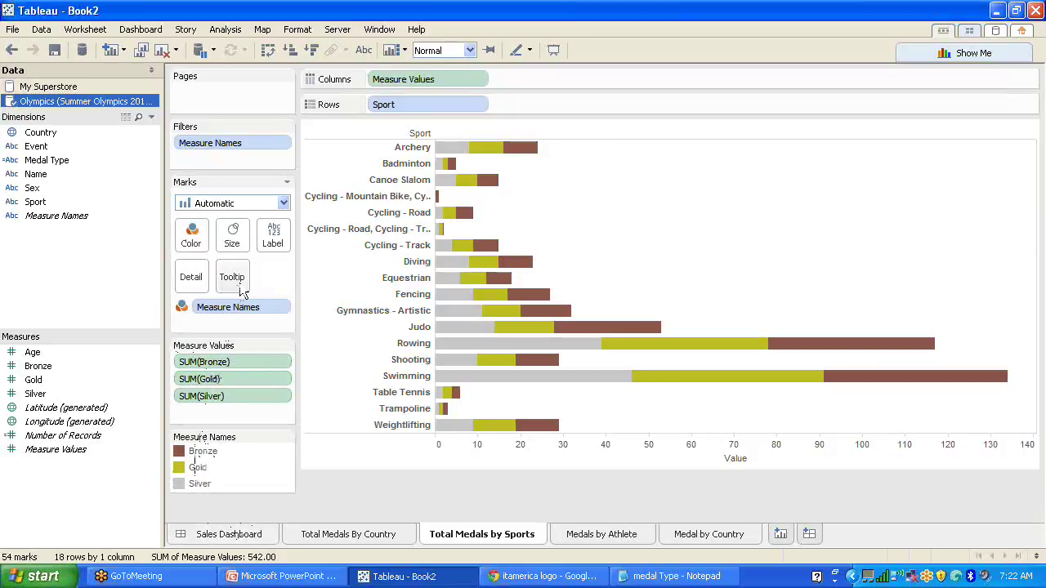
pyautogui.doubleClick(237, 141)
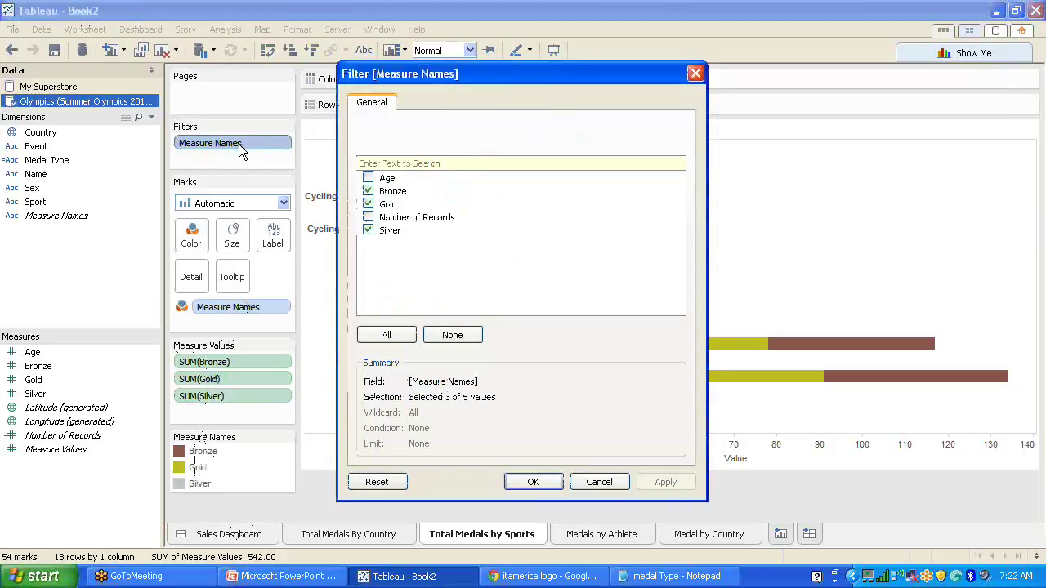
pyautogui.click(695, 73)
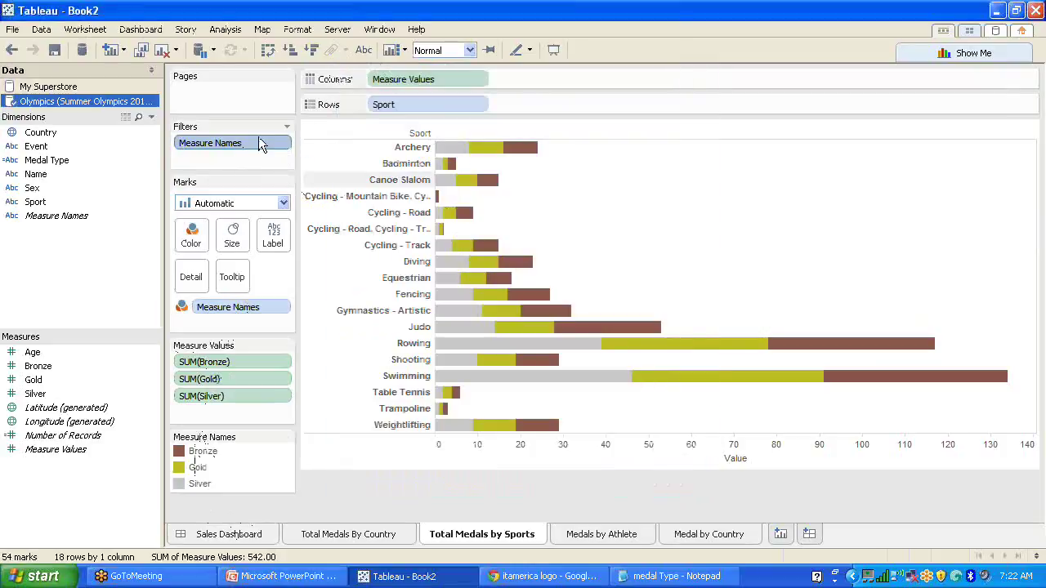
# Step: Manually sort the filtered Measure Names in the order Bronze, Silver, Gold
pyautogui.rightClick(254, 143)
pyautogui.click(288, 210)
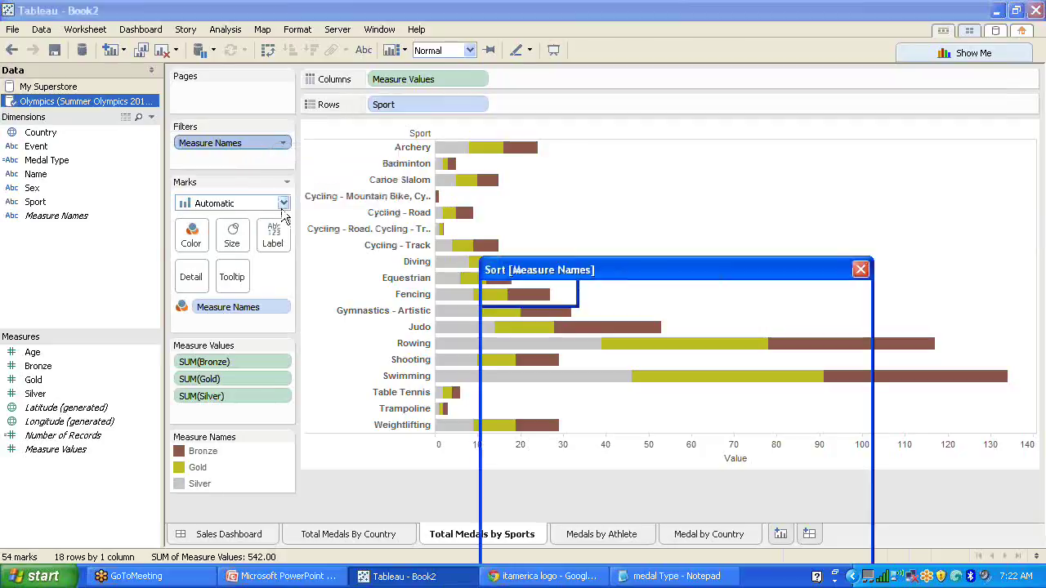
pyautogui.moveTo(573, 270); pyautogui.dragTo(396, 88)
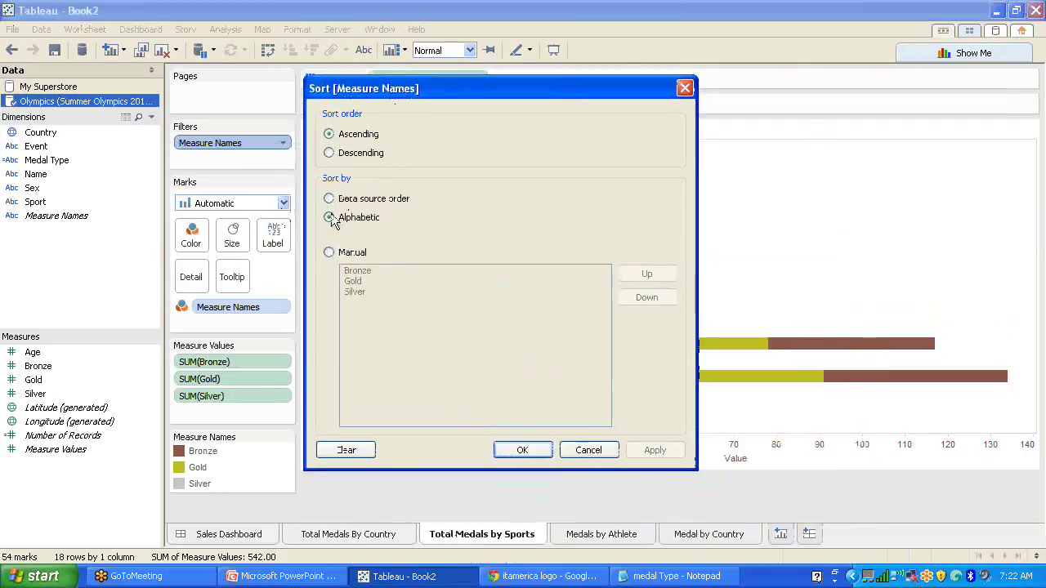
pyautogui.click(329, 253)
pyautogui.click(362, 293)
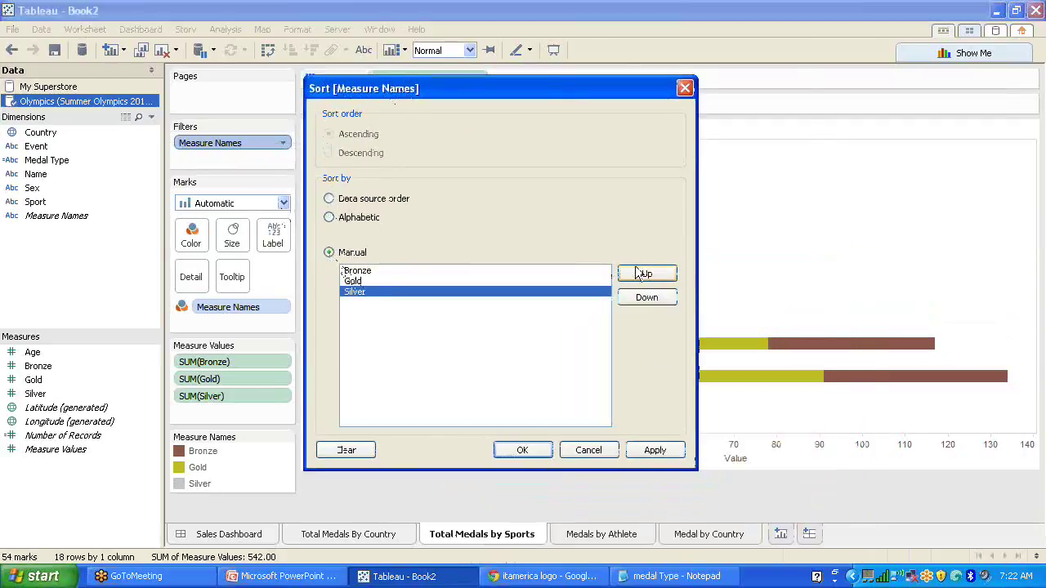
pyautogui.click(645, 274)
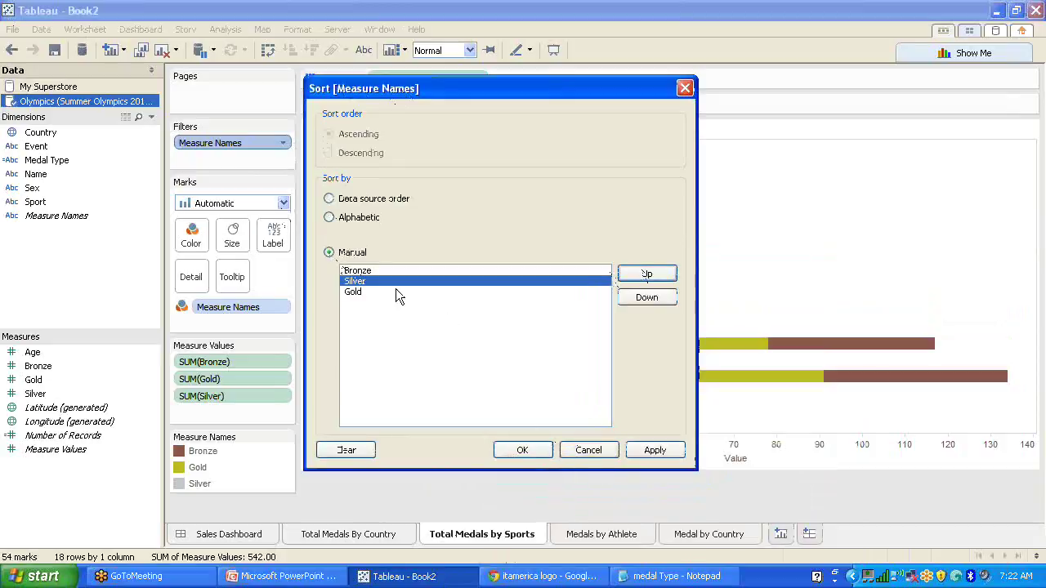
pyautogui.click(353, 293)
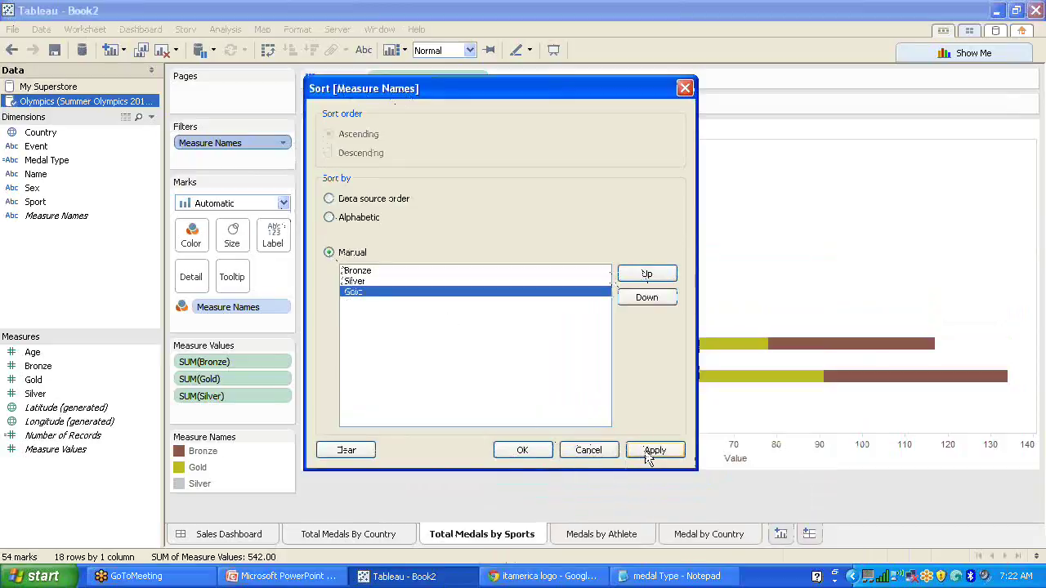
pyautogui.click(520, 451)
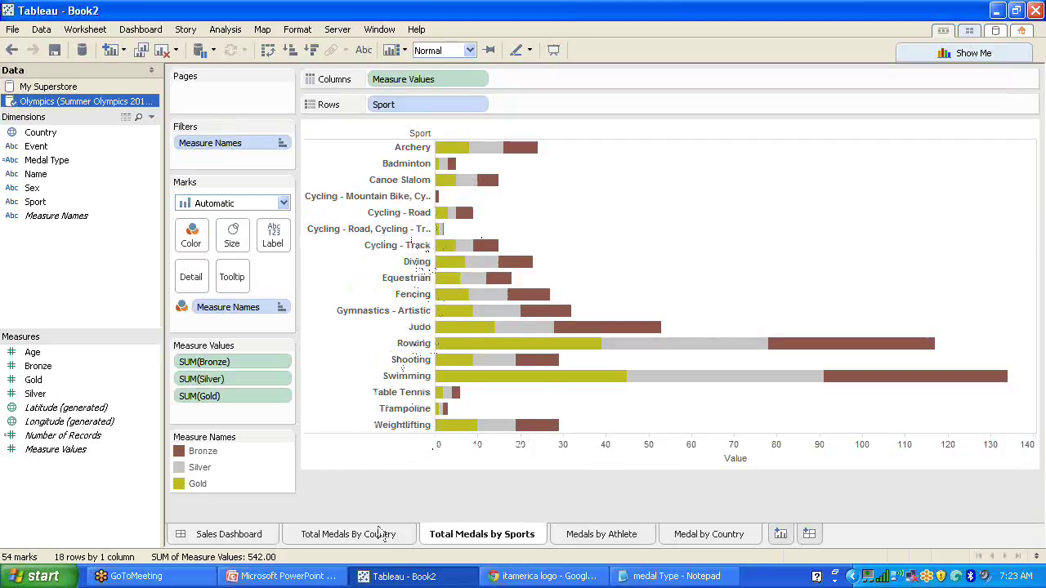
# Step: On the Medals by Athlete worksheet, place Measure Names on columns
pyautogui.click(613, 537)
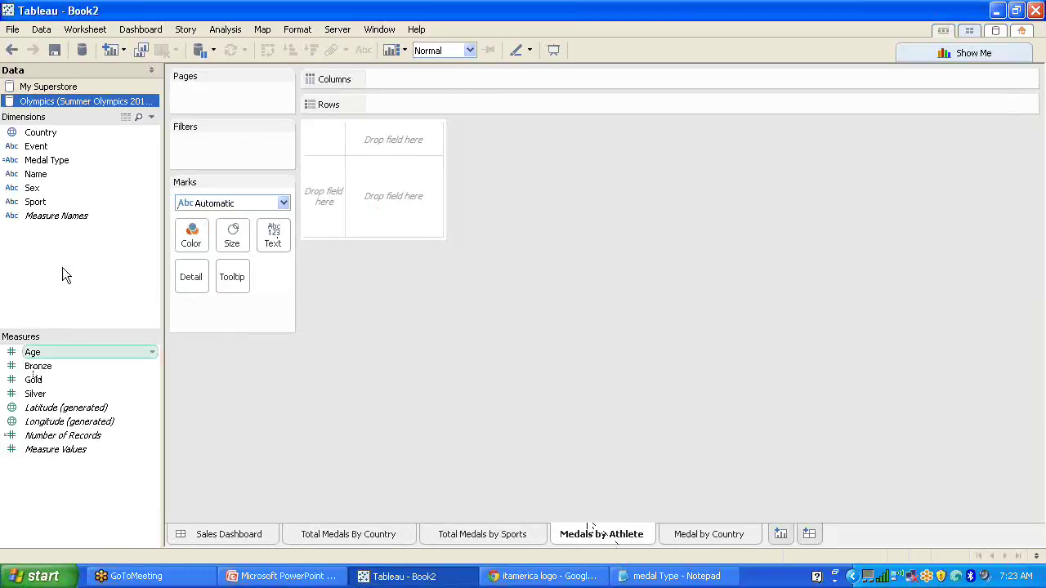
pyautogui.moveTo(56, 216); pyautogui.dragTo(406, 79)
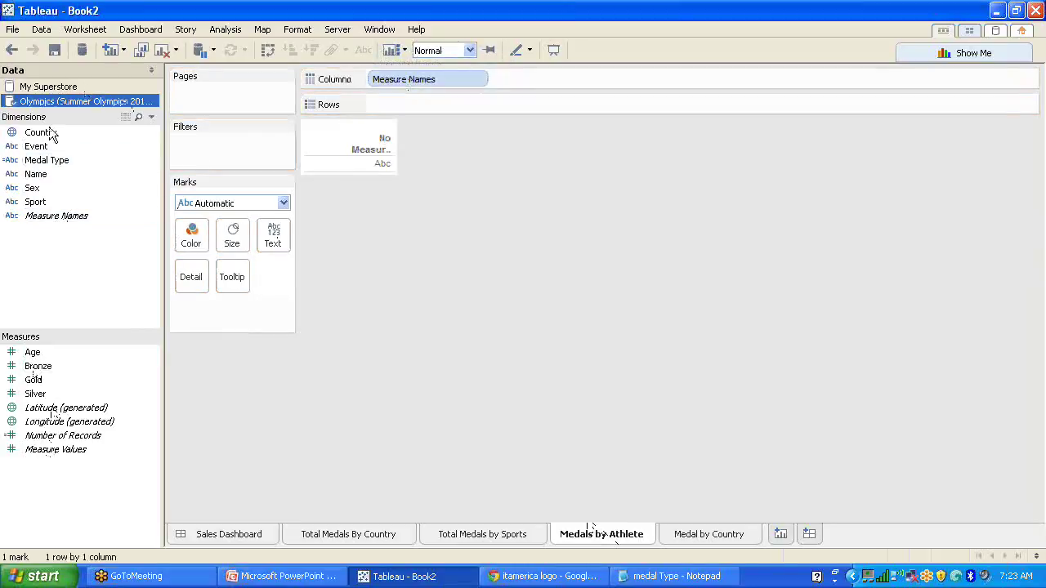
# Step: Add Name, Sport and Medal Type to rows, and try to exclude the No Measure Value column
pyautogui.moveTo(35, 174); pyautogui.dragTo(392, 105)
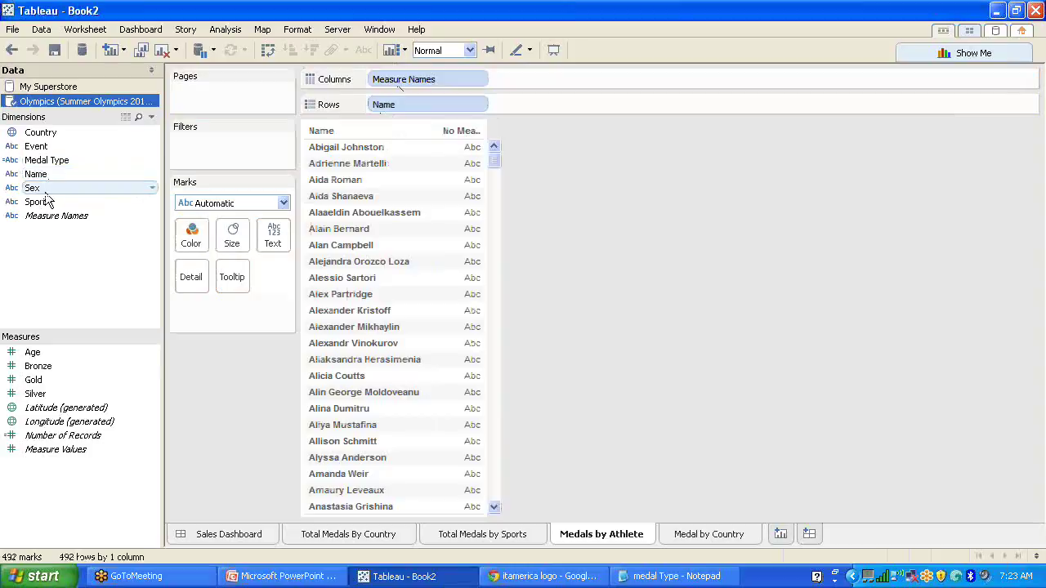
pyautogui.moveTo(35, 202); pyautogui.dragTo(521, 105)
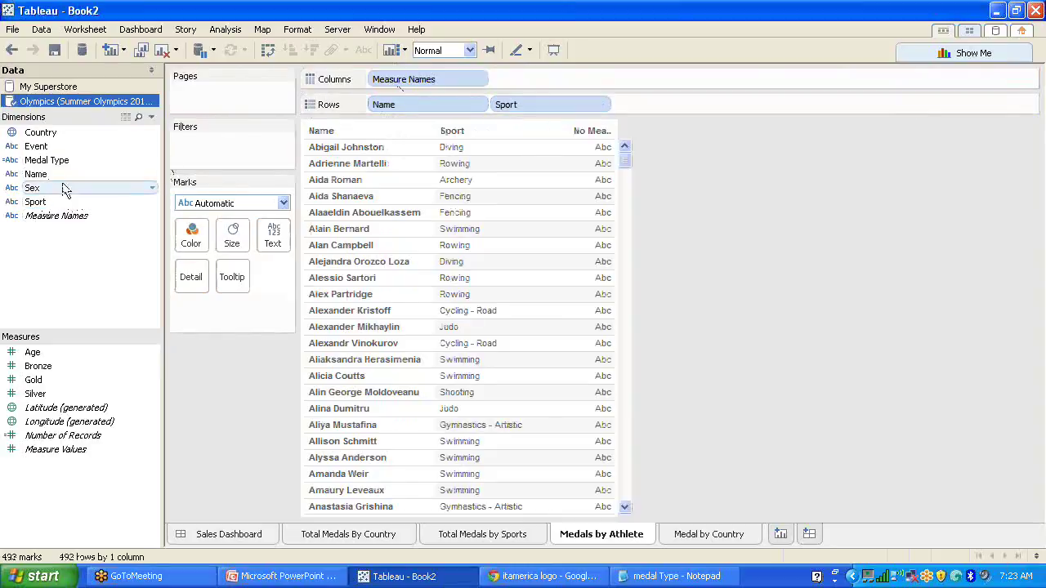
pyautogui.moveTo(71, 166)
pyautogui.mouseDown()
pyautogui.moveTo(431, 156)
pyautogui.moveTo(640, 109)
pyautogui.moveTo(199, 267)
pyautogui.moveTo(33, 201)
pyautogui.mouseUp()
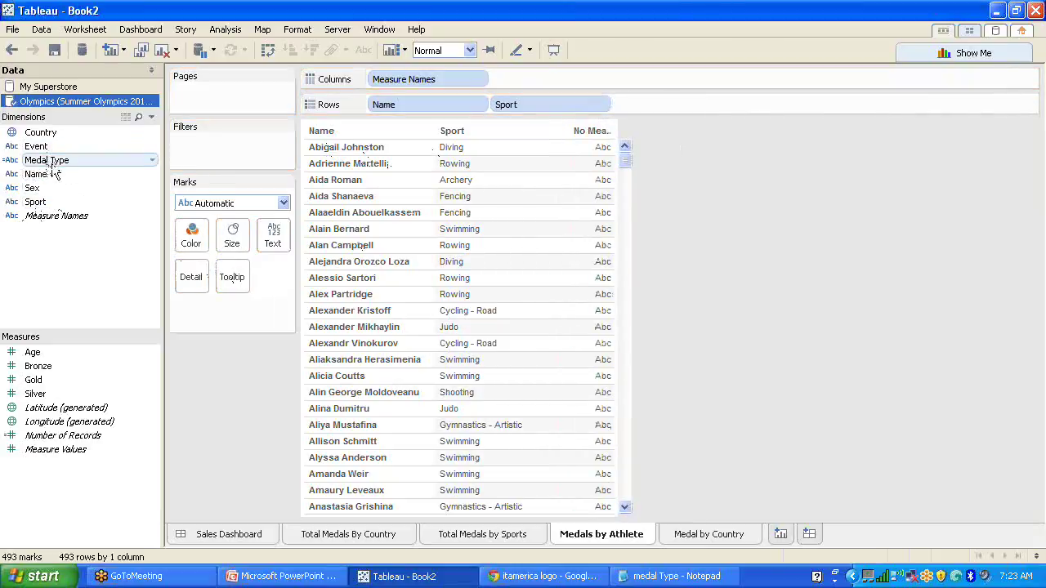
pyautogui.moveTo(49, 164); pyautogui.dragTo(596, 214)
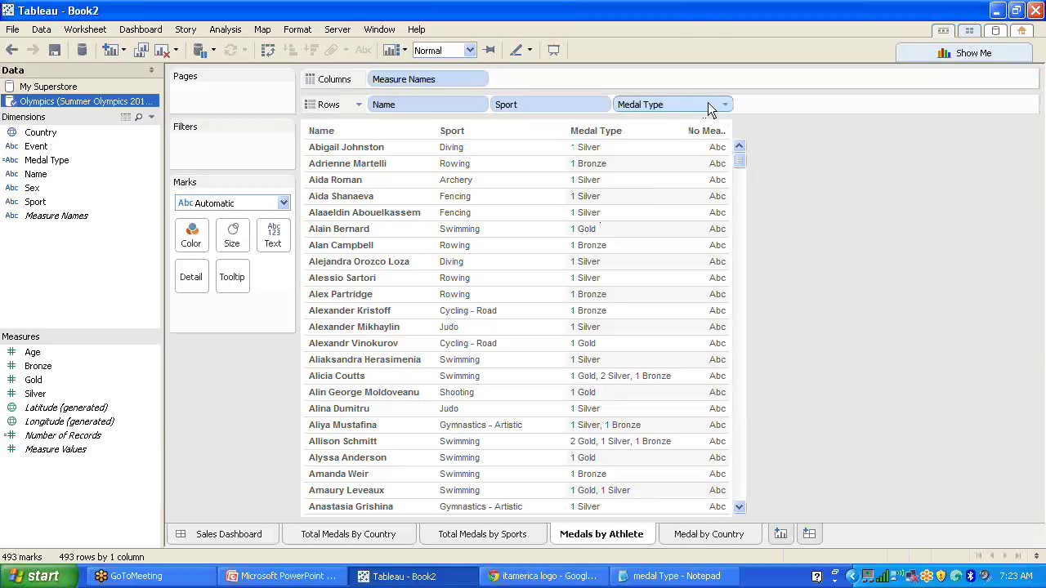
pyautogui.click(719, 132)
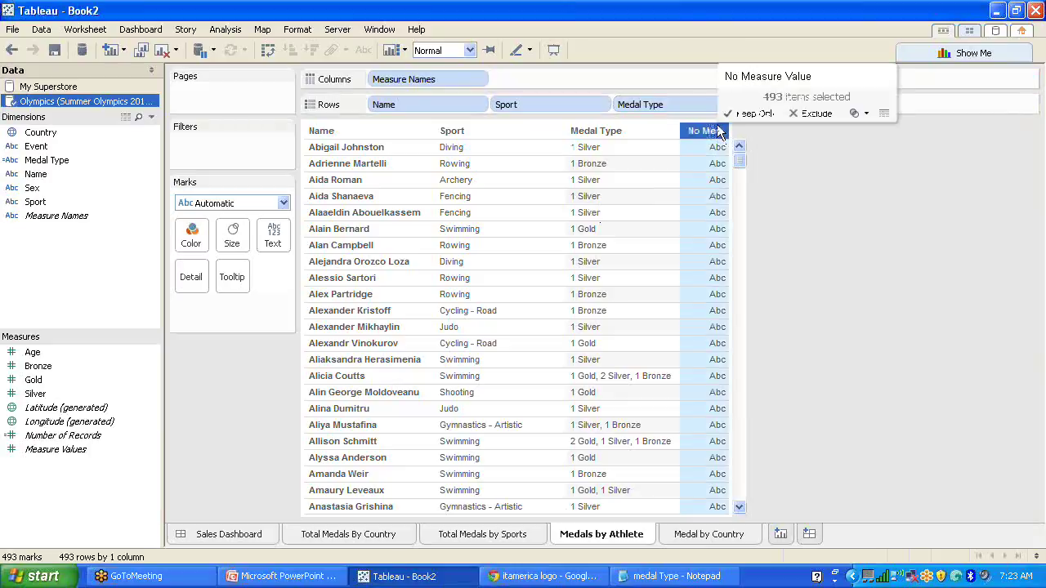
pyautogui.click(801, 115)
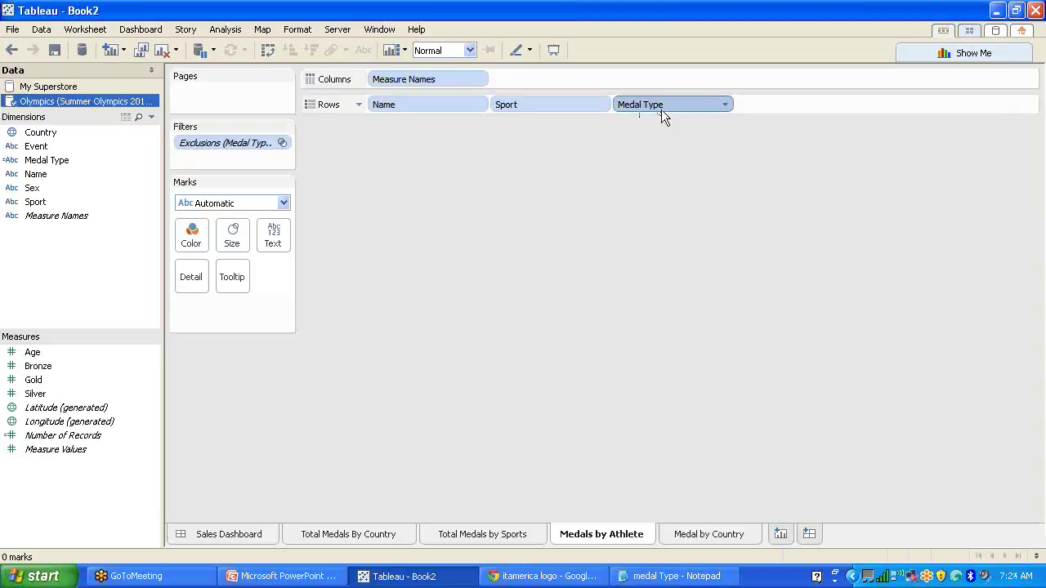
# Step: Clear Medal Type, Sport and Name from rows and remove the Medal Type exclusions filter, keeping Measure Names on columns
pyautogui.moveTo(661, 110); pyautogui.dragTo(731, 117)
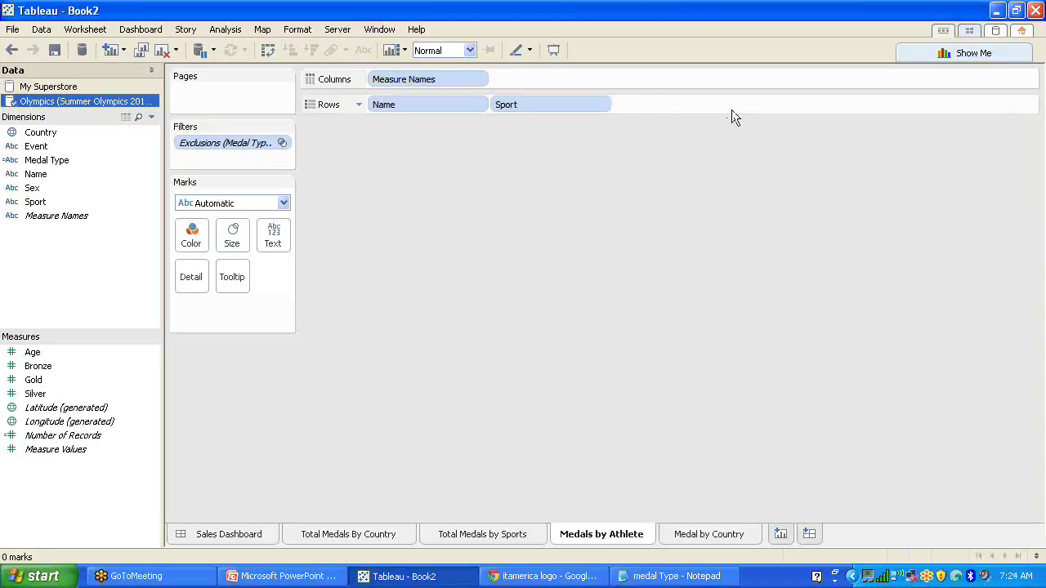
pyautogui.click(575, 105)
pyautogui.press('Delete')
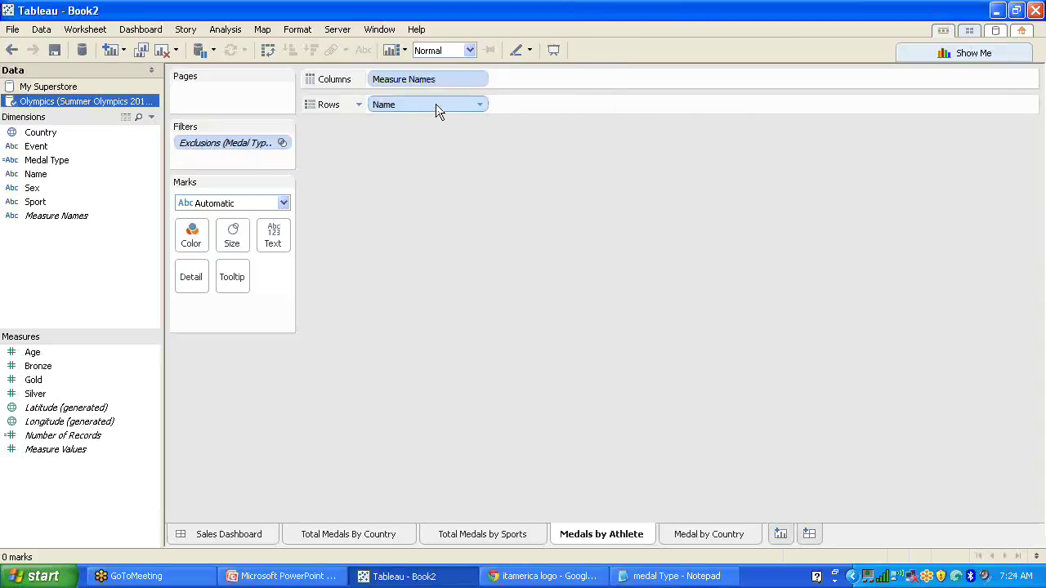
pyautogui.click(436, 104)
pyautogui.press('Delete')
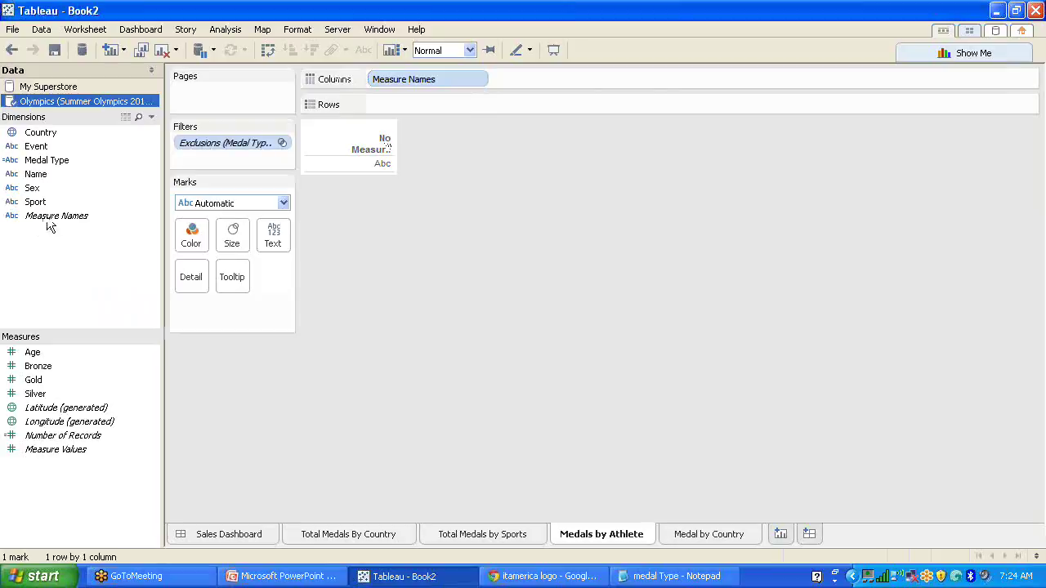
pyautogui.moveTo(37, 174); pyautogui.dragTo(319, 166)
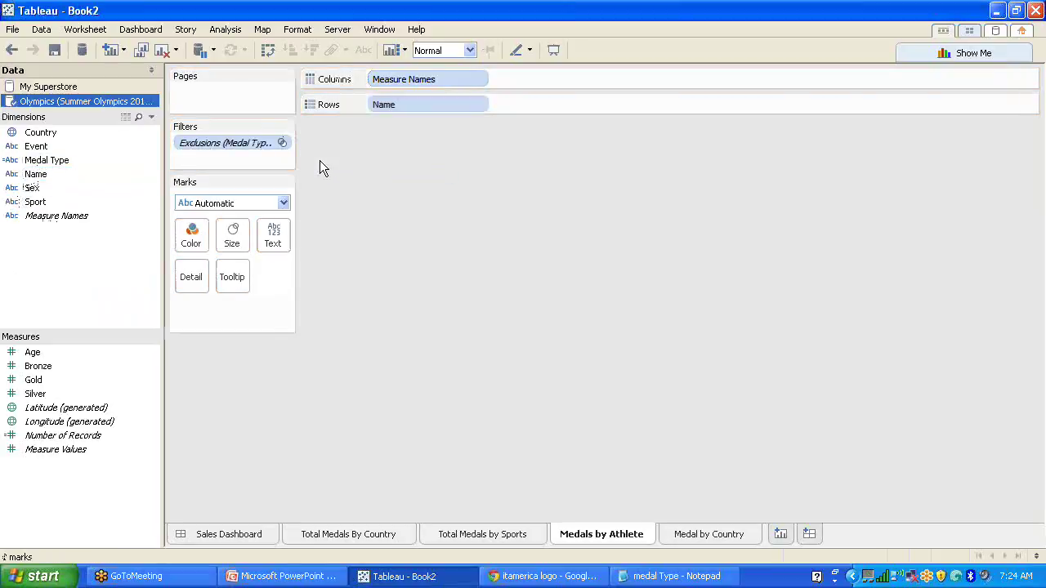
pyautogui.press('Delete')
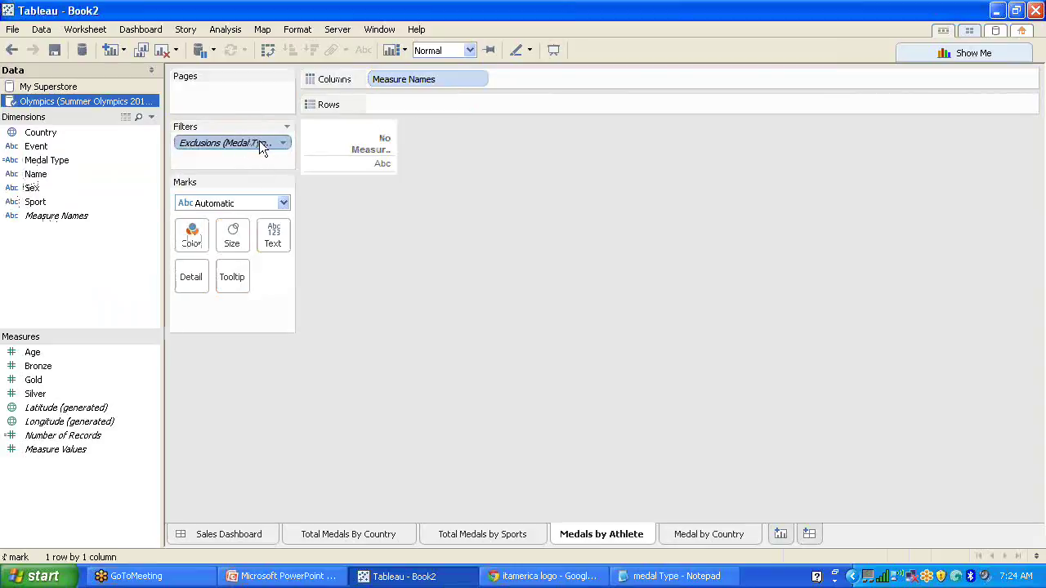
pyautogui.moveTo(259, 140); pyautogui.dragTo(131, 193)
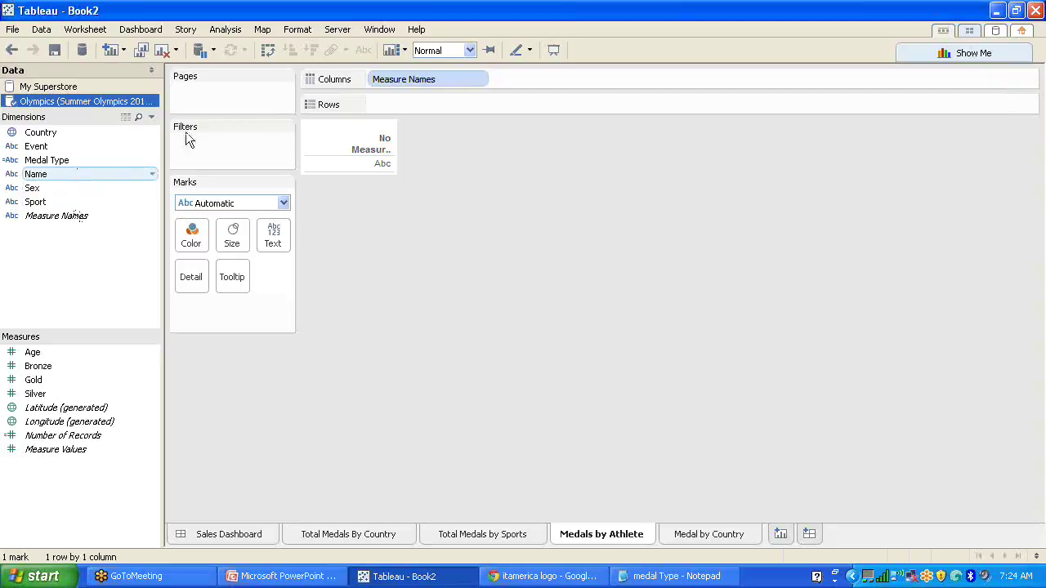
# Step: Place Name and Sport on rows of the athlete table
pyautogui.moveTo(185, 139); pyautogui.dragTo(396, 107)
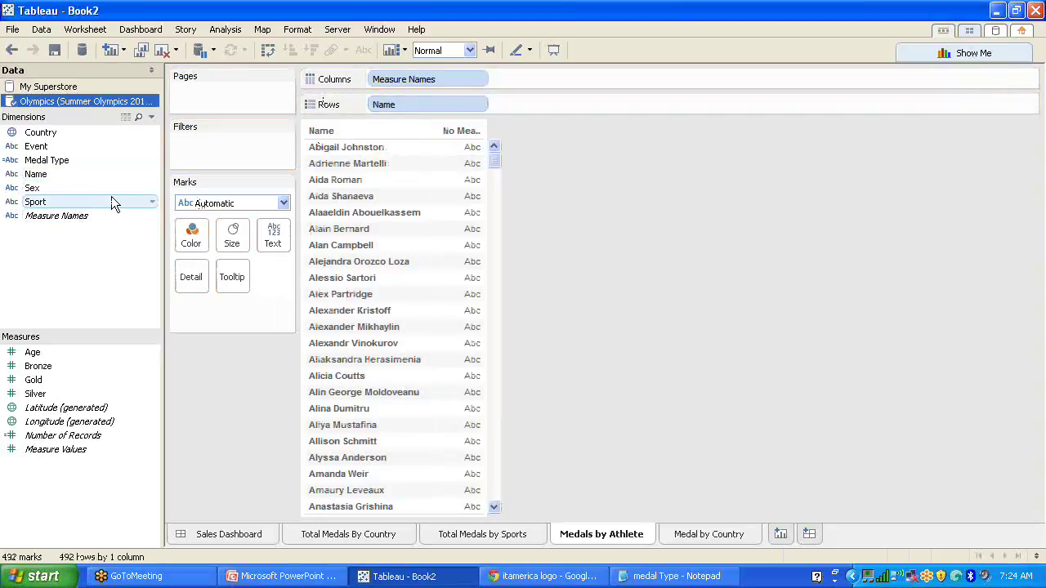
pyautogui.click(41, 202)
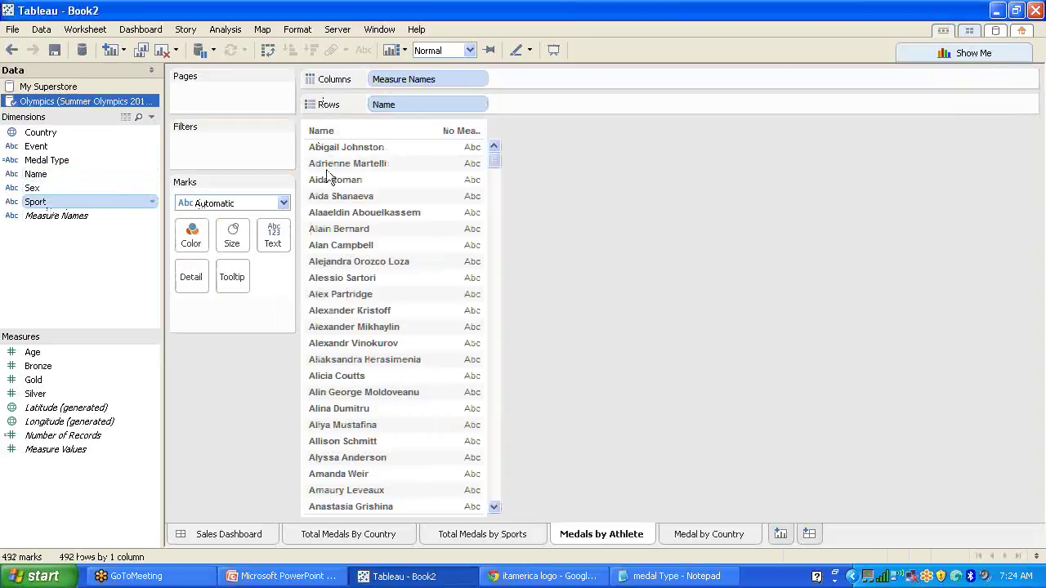
pyautogui.moveTo(329, 178)
pyautogui.mouseDown()
pyautogui.moveTo(542, 117)
pyautogui.moveTo(519, 99)
pyautogui.mouseUp()
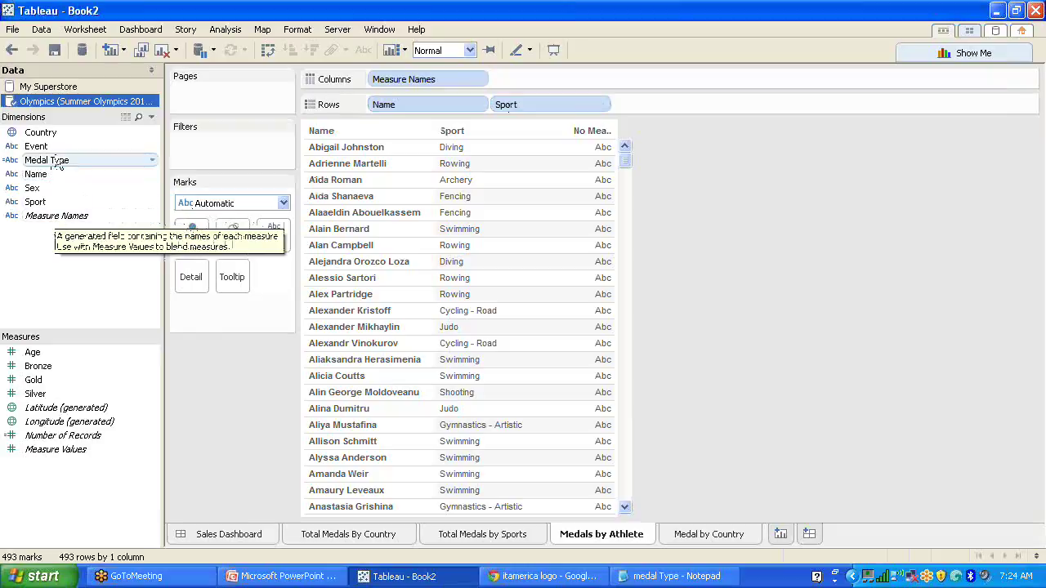
# Step: Show Medal Type as the table's text and widen its column to fit the longest medal lists
pyautogui.moveTo(57, 168); pyautogui.dragTo(280, 240)
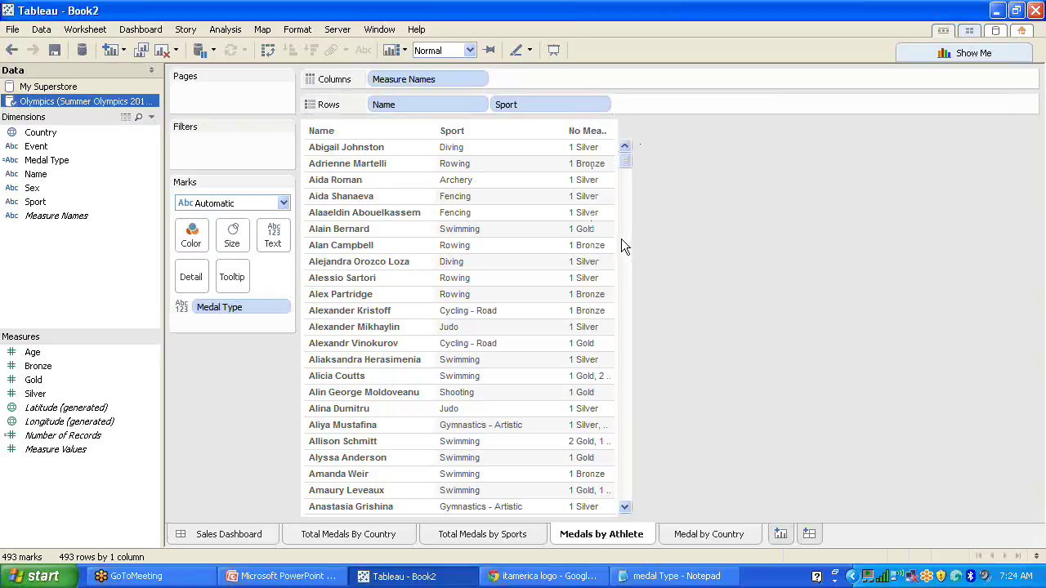
pyautogui.moveTo(613, 222); pyautogui.dragTo(670, 225)
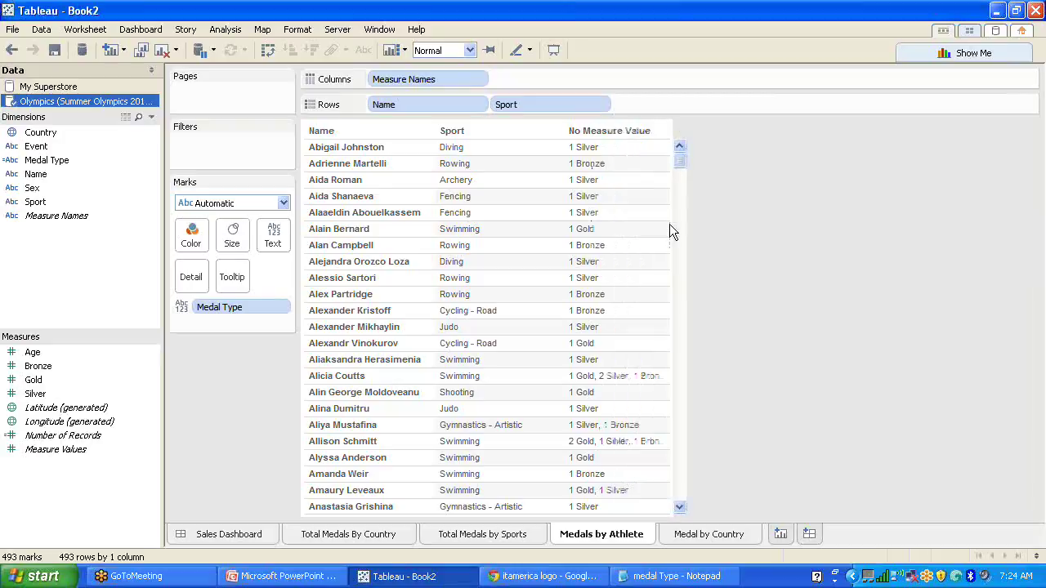
pyautogui.moveTo(669, 262); pyautogui.dragTo(703, 259)
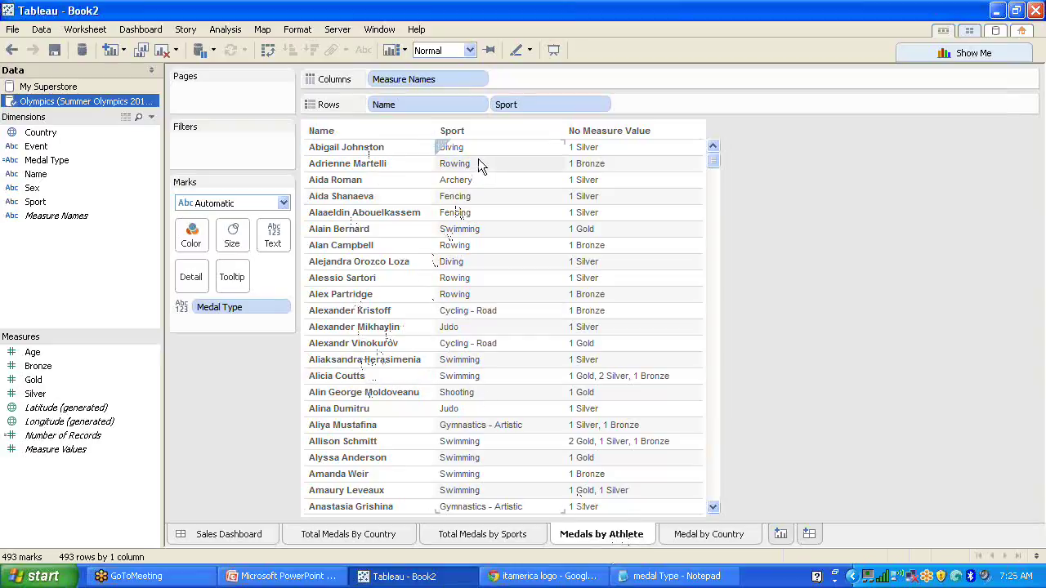
# Step: Change the alias of the No Measure Value column header to Medal Received and clear the column selection
pyautogui.rightClick(653, 132)
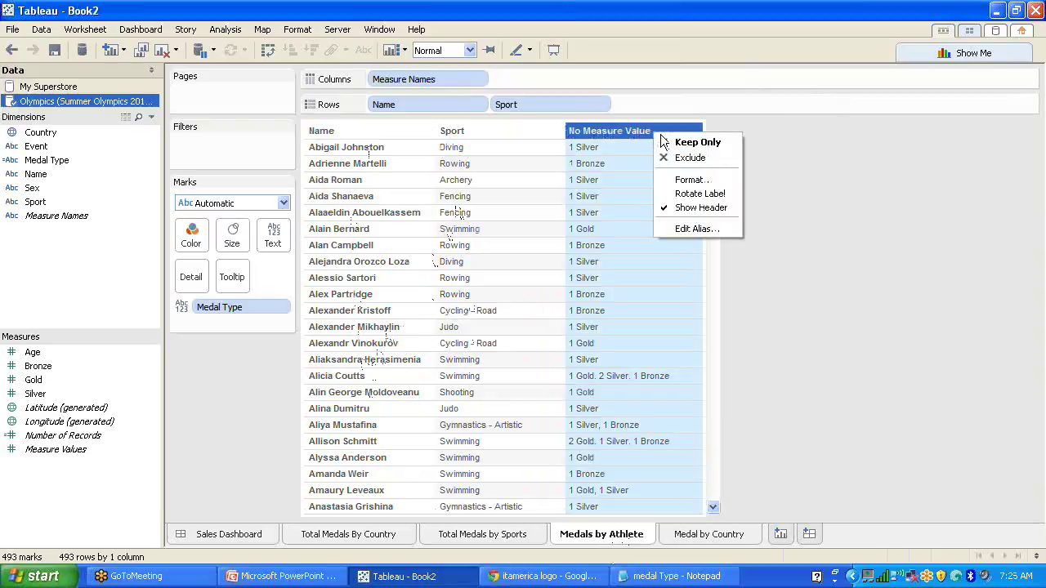
pyautogui.click(688, 180)
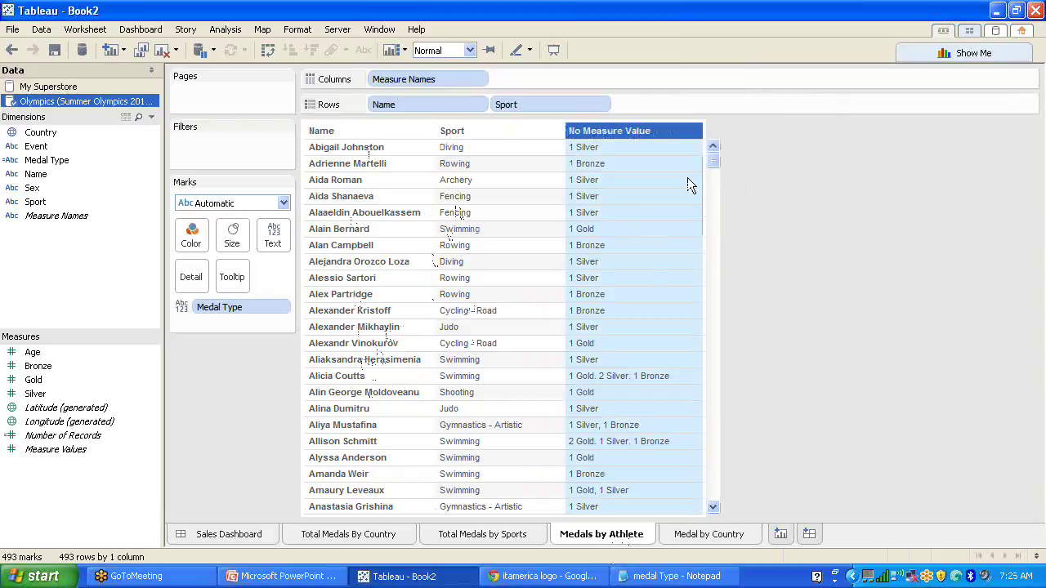
pyautogui.rightClick(638, 133)
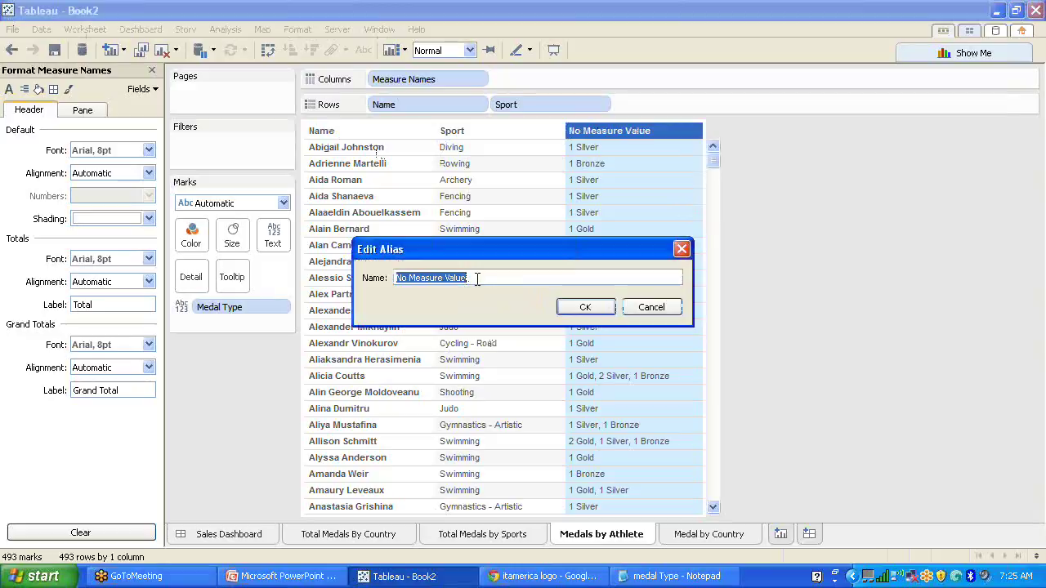
pyautogui.write('Meda')
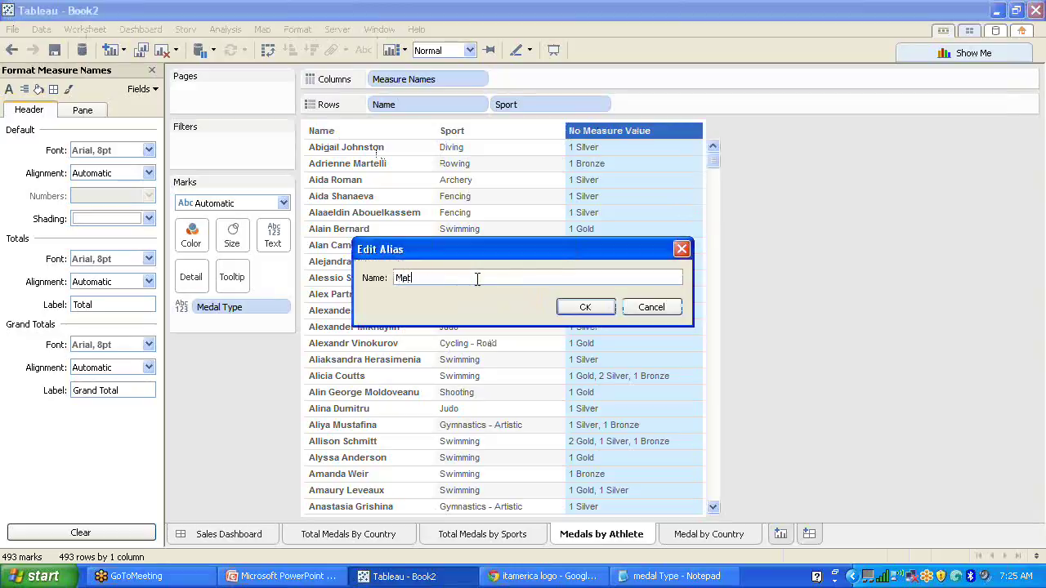
pyautogui.write('dal')
pyautogui.write('C')
pyautogui.press('BackSpace')
pyautogui.write('Received')
pyautogui.click(587, 307)
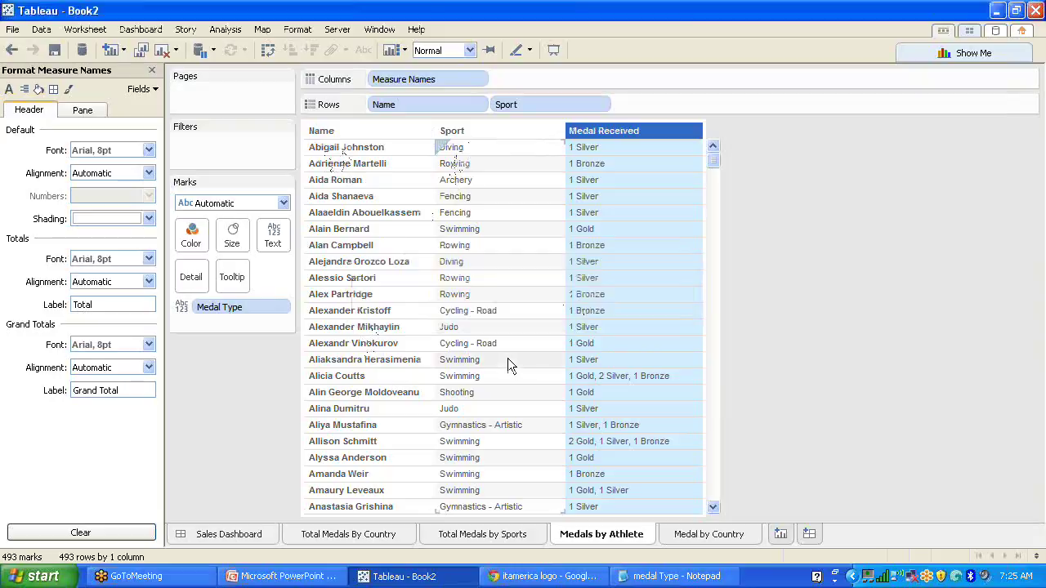
pyautogui.moveTo(662, 340)
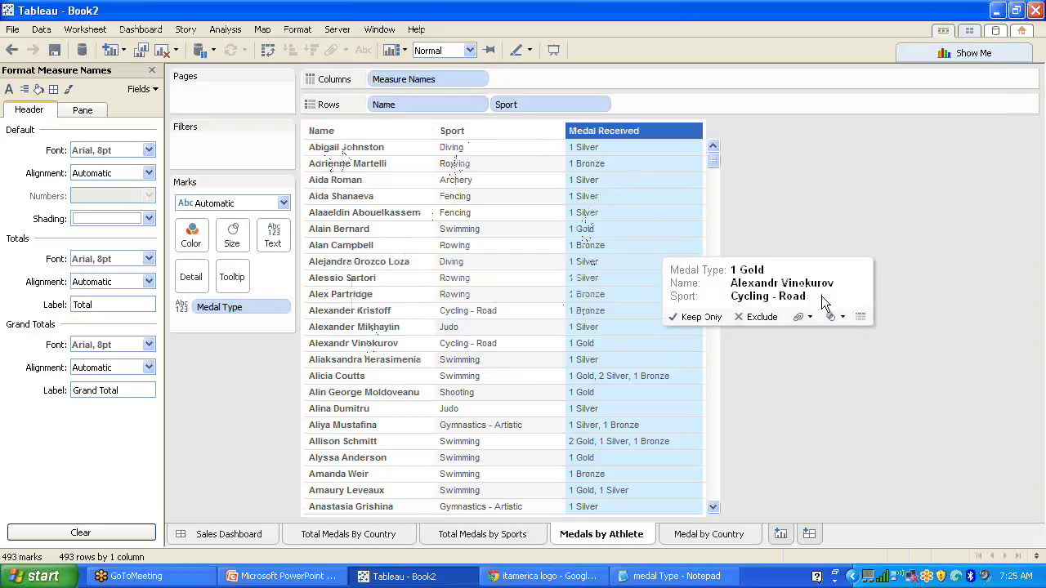
pyautogui.click(837, 170)
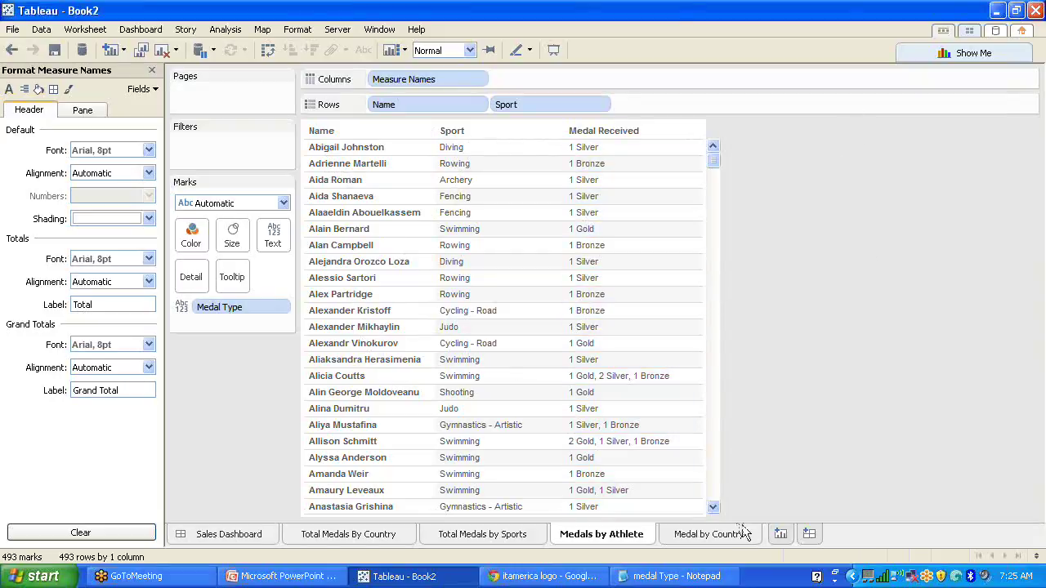
# Step: Go to the Medal by Country worksheet and close the Measure Names formatting options
pyautogui.click(716, 539)
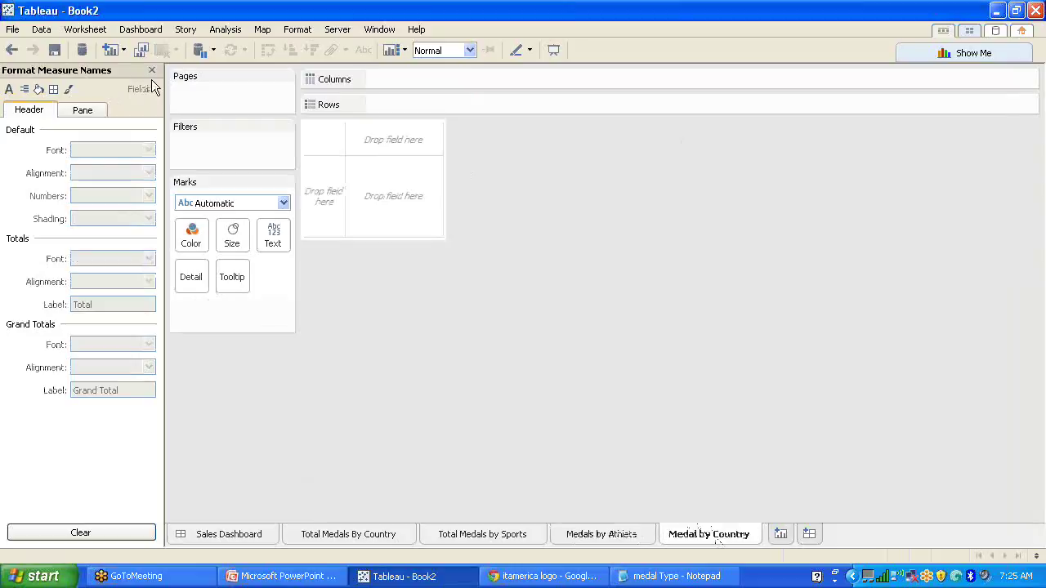
pyautogui.click(151, 71)
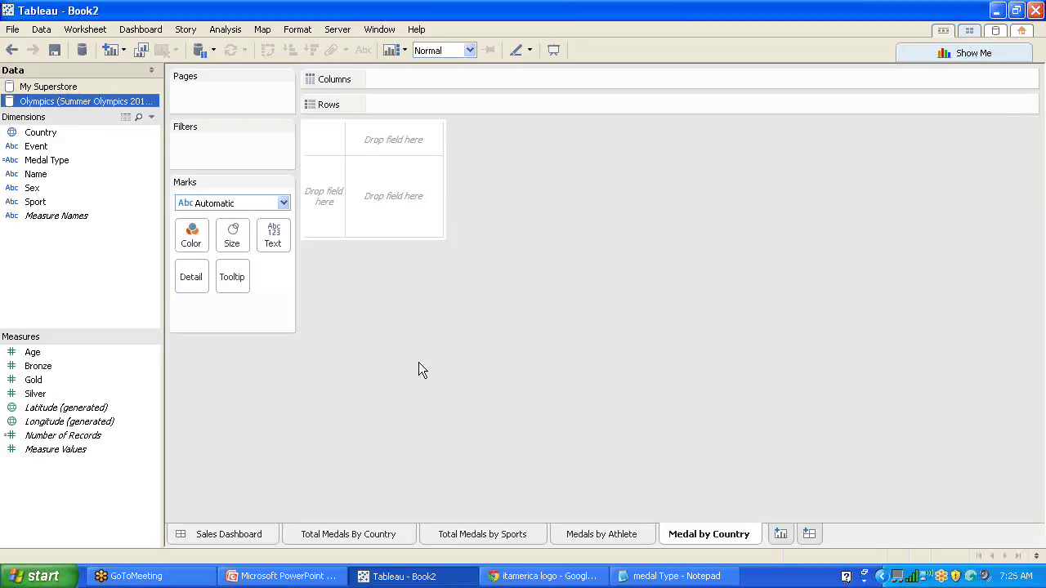
# Step: Build a world map with Latitude (generated) on rows and Longitude (generated) on columns
pyautogui.click(62, 412)
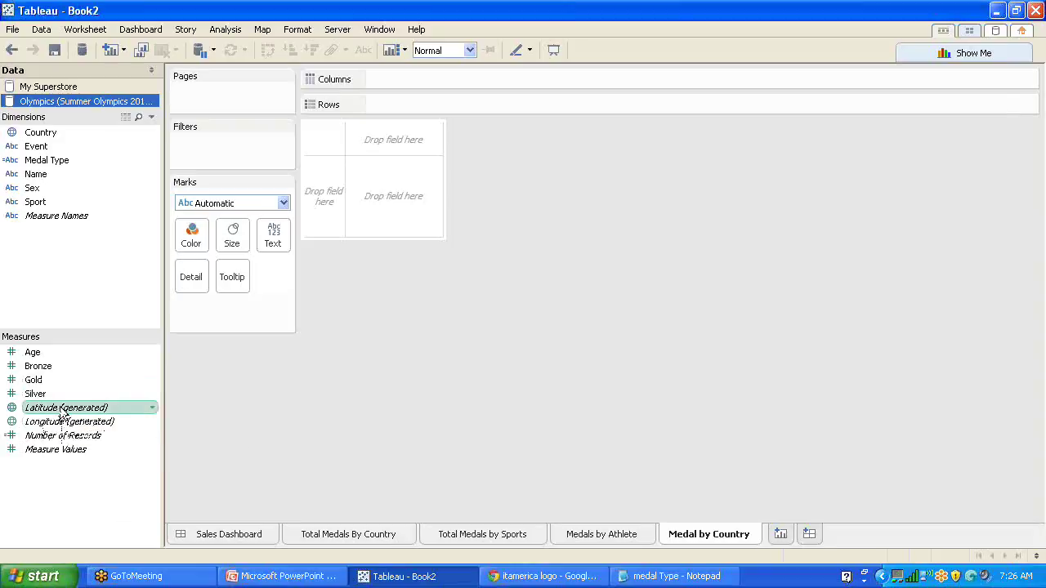
pyautogui.moveTo(63, 414); pyautogui.dragTo(398, 105)
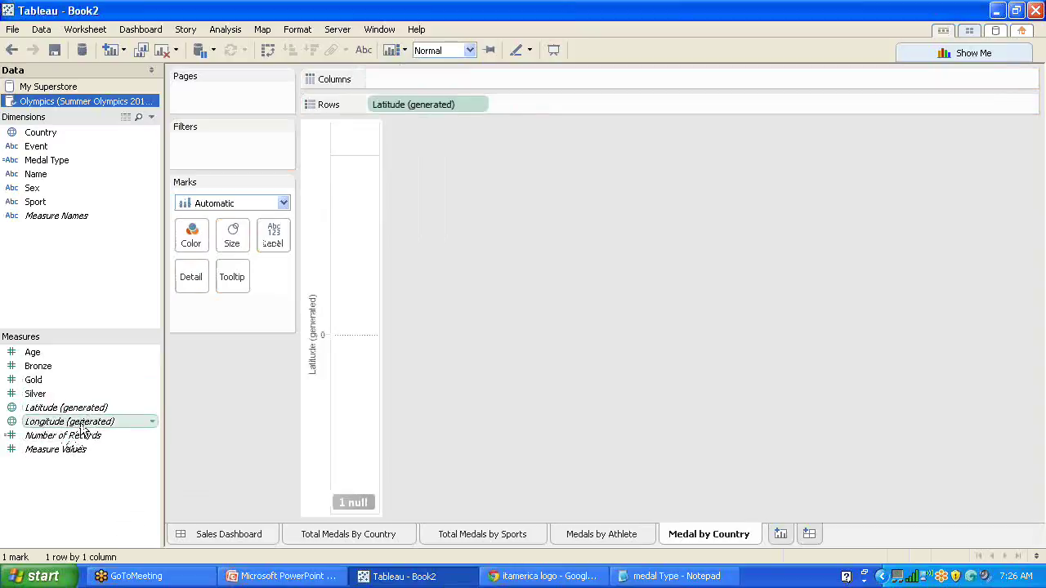
pyautogui.moveTo(81, 426); pyautogui.dragTo(401, 81)
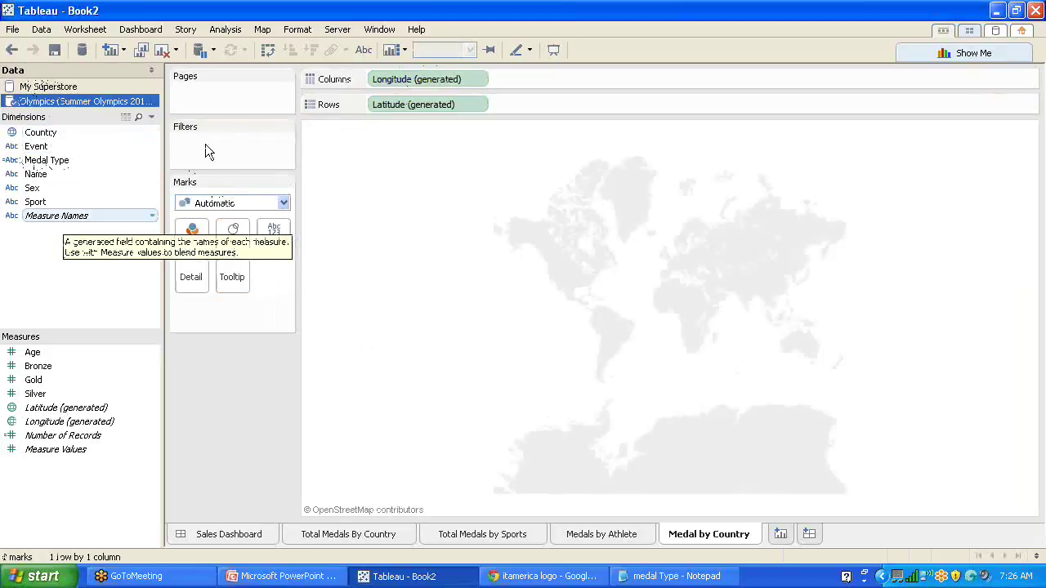
# Step: Filter the map by Measure Names, keeping only Bronze, Gold and Silver and excluding Age and Number of Records
pyautogui.moveTo(56, 215); pyautogui.dragTo(210, 150)
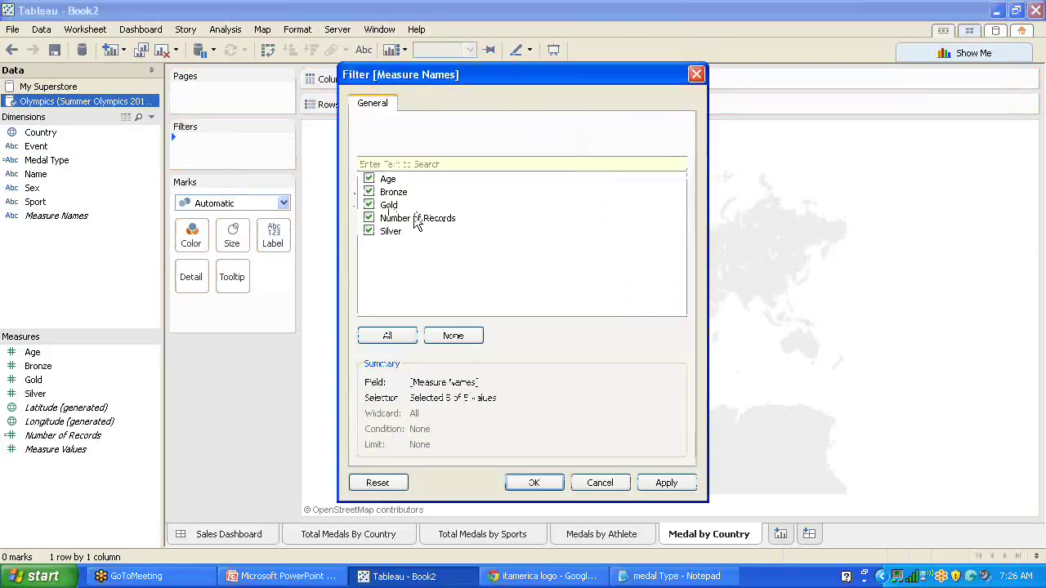
pyautogui.click(368, 179)
pyautogui.click(370, 218)
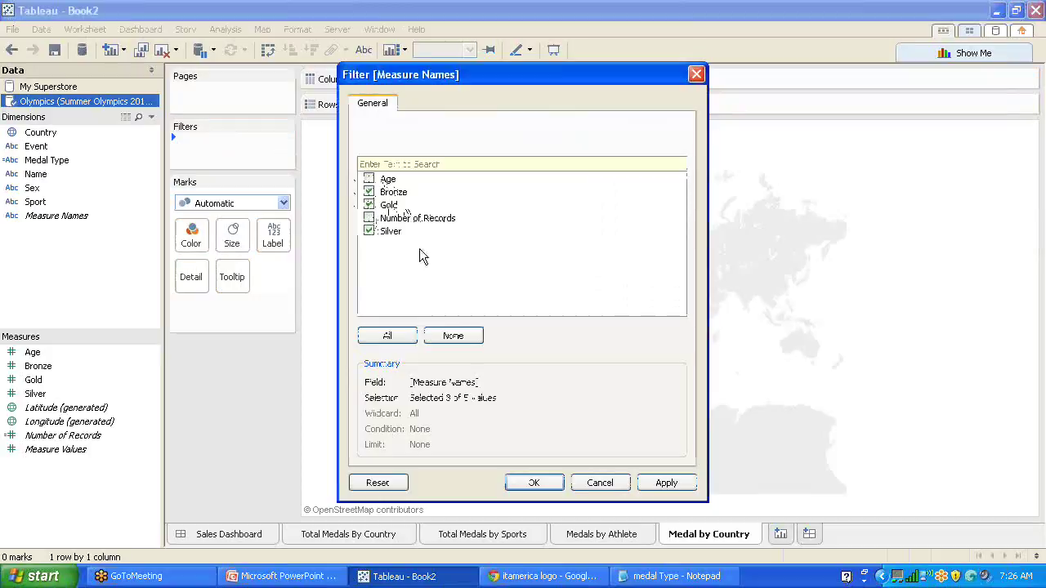
pyautogui.click(535, 483)
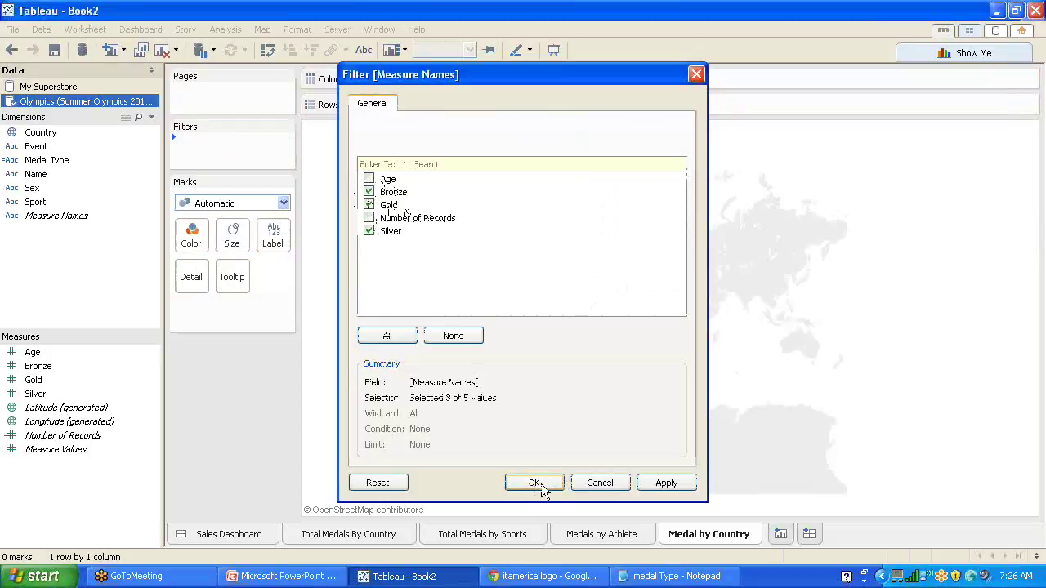
# Step: Size the map's marks by Measure Values
pyautogui.rightClick(251, 142)
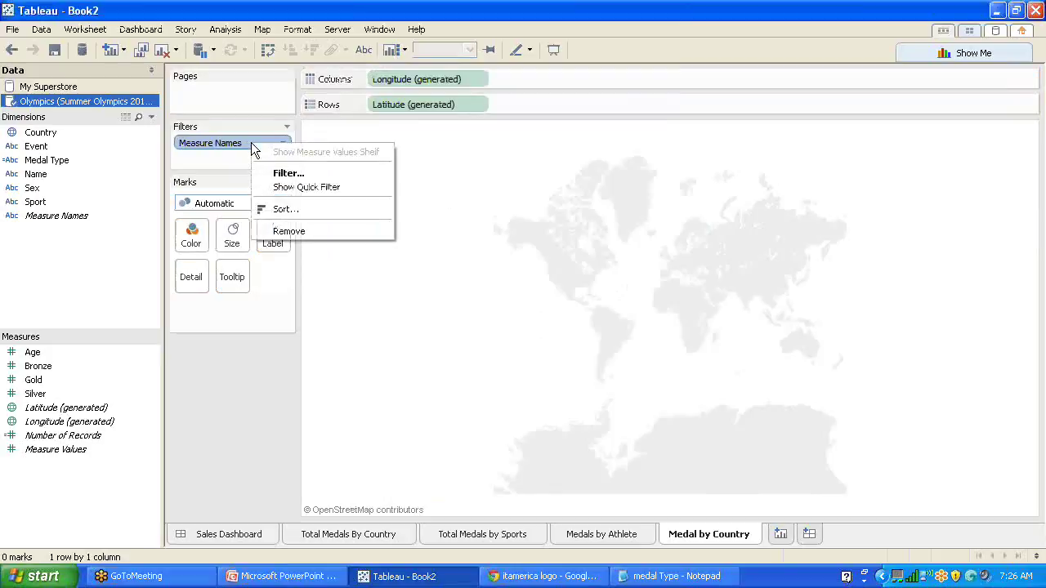
pyautogui.click(52, 454)
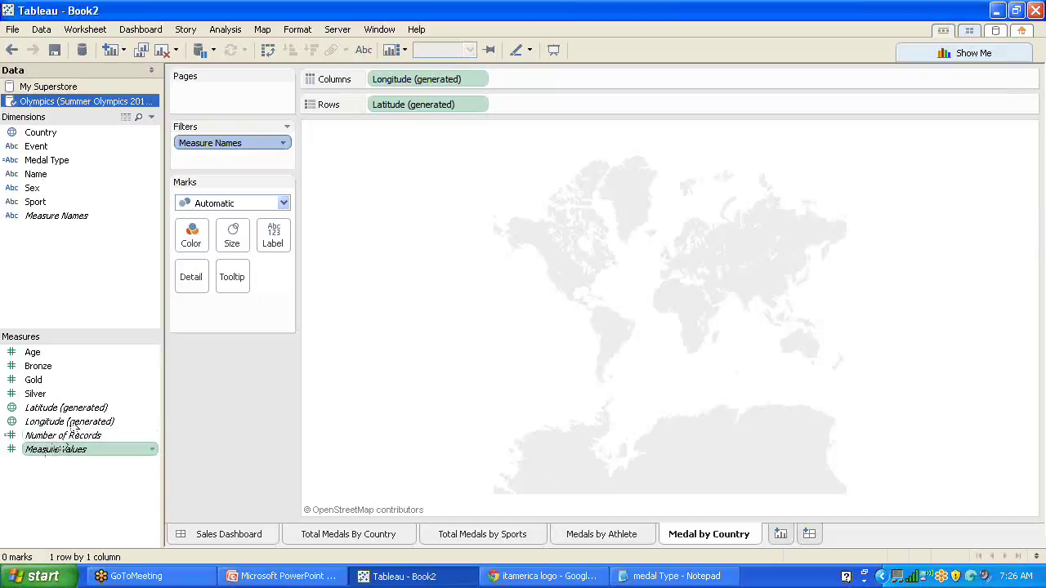
pyautogui.keyDown('ctrl'); pyautogui.click(73, 436); pyautogui.keyUp('ctrl')
pyautogui.moveTo(224, 234); pyautogui.dragTo(228, 237)
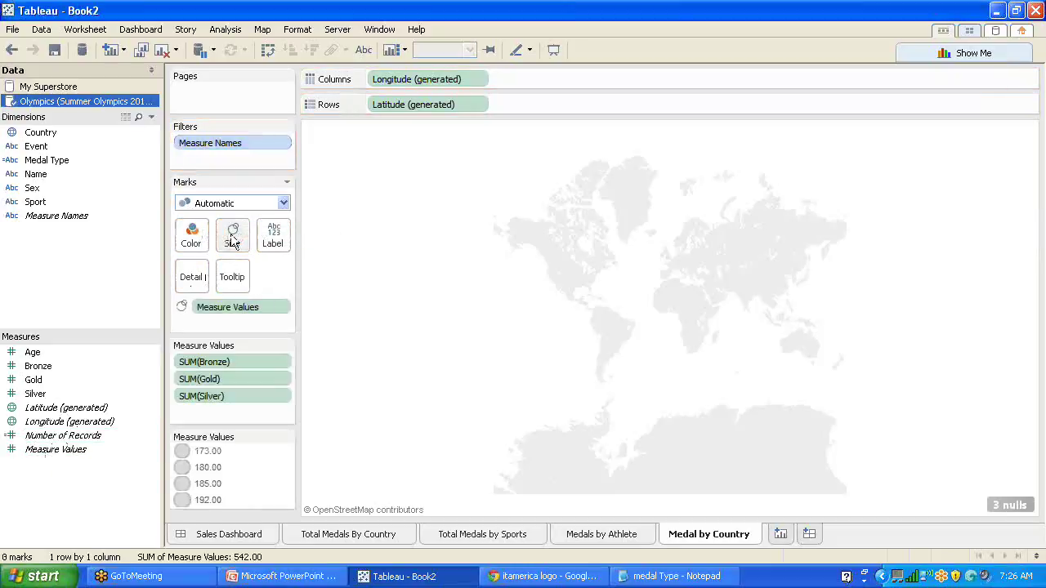
# Step: Try to sort the Measure Names filter manually in the order Bronze, Silver, Gold
pyautogui.rightClick(254, 144)
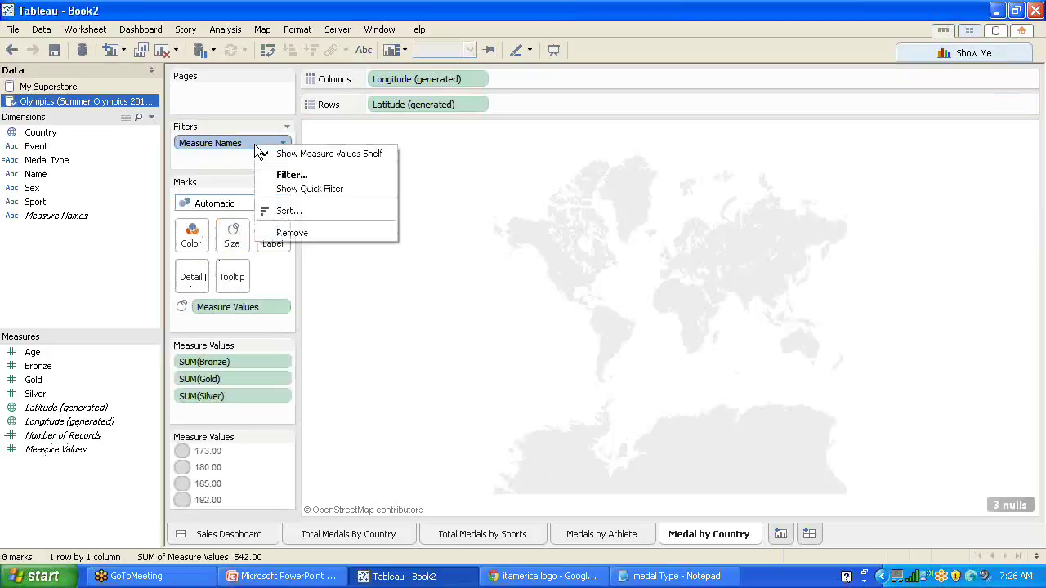
pyautogui.click(293, 213)
pyautogui.moveTo(543, 270); pyautogui.dragTo(386, 70)
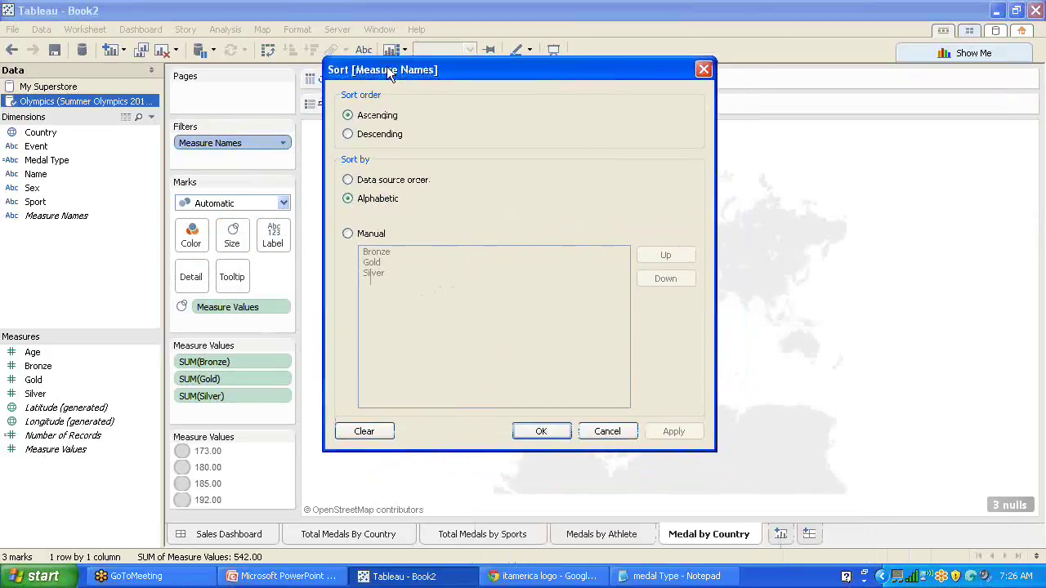
pyautogui.click(348, 234)
pyautogui.click(381, 253)
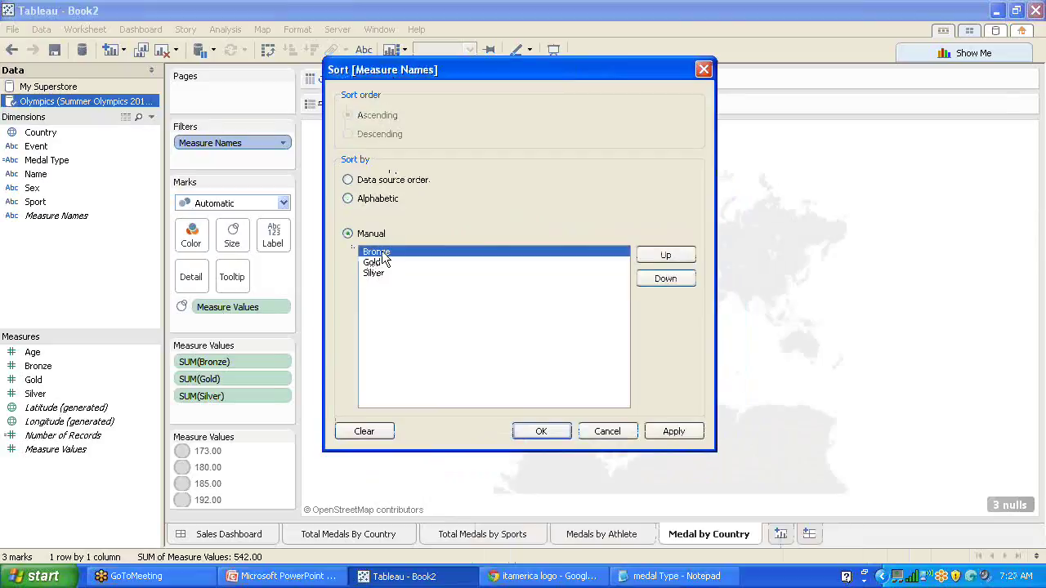
pyautogui.click(377, 274)
pyautogui.click(667, 256)
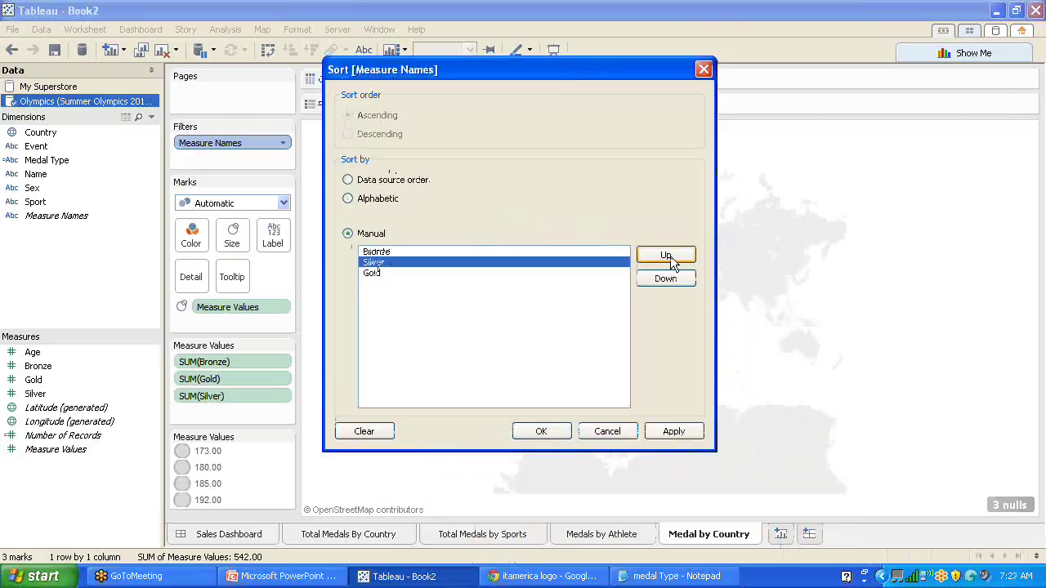
pyautogui.click(540, 433)
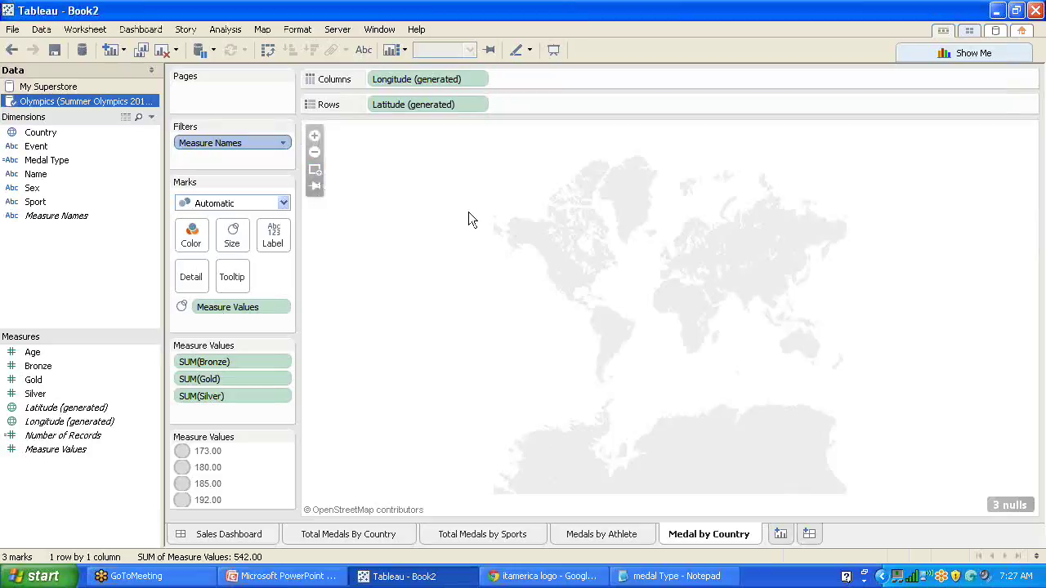
# Step: Retry the manual Measure Names sort by moving Silver above Gold and applying the order
pyautogui.rightClick(245, 142)
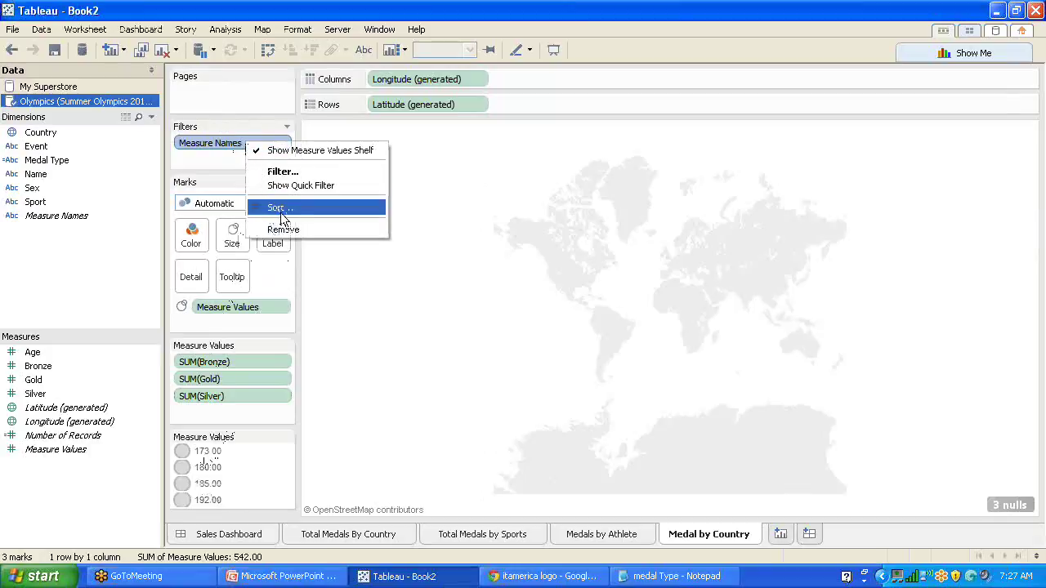
pyautogui.click(278, 206)
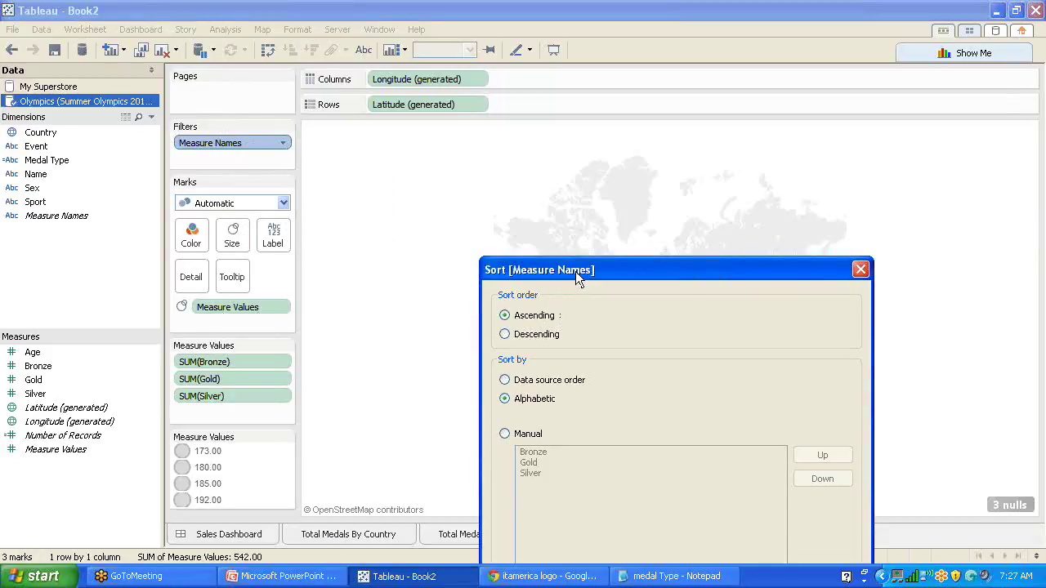
pyautogui.moveTo(576, 271); pyautogui.dragTo(381, 95)
pyautogui.click(319, 264)
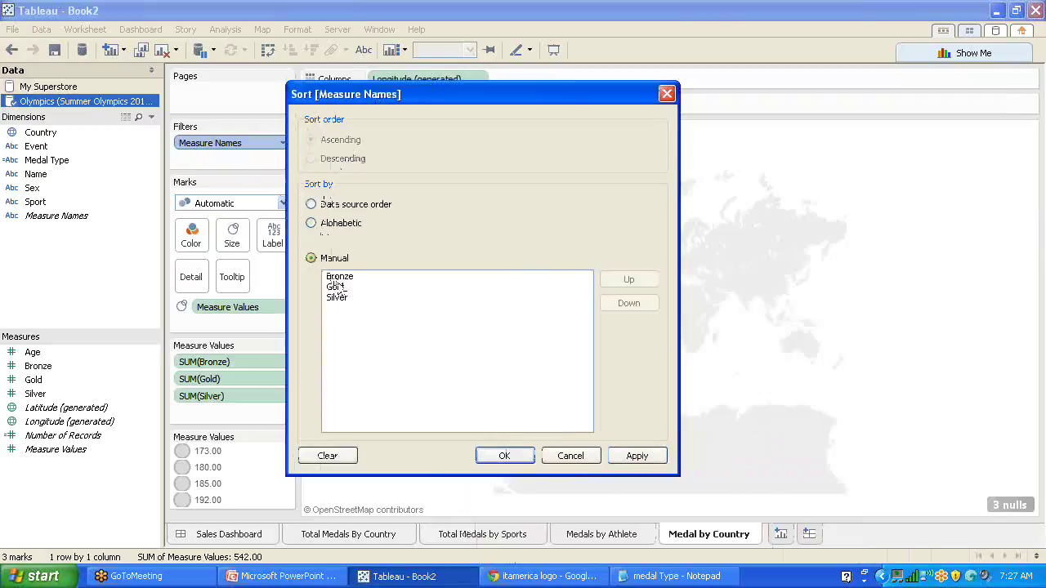
pyautogui.click(338, 298)
pyautogui.click(629, 280)
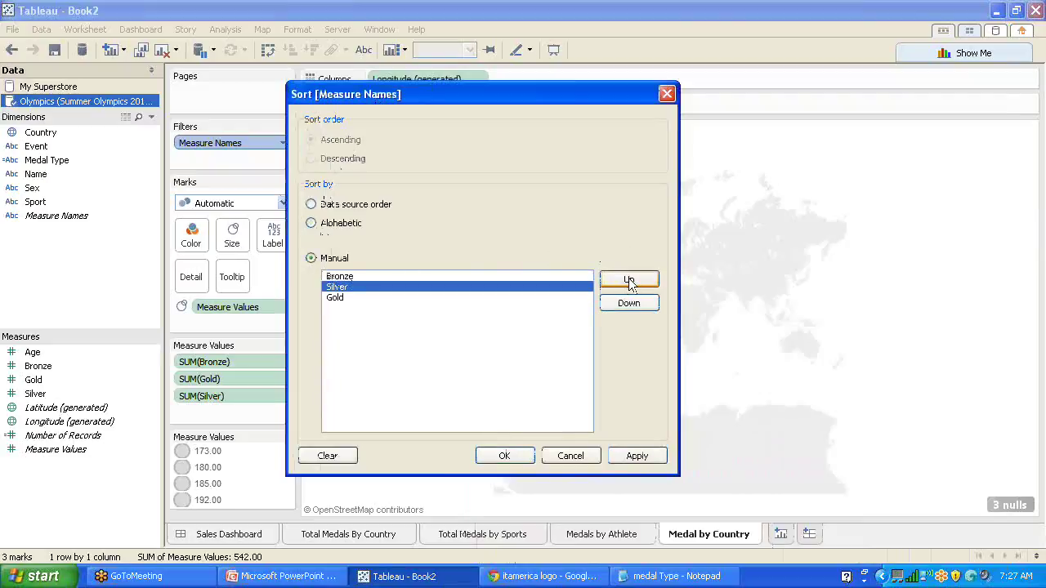
pyautogui.click(636, 459)
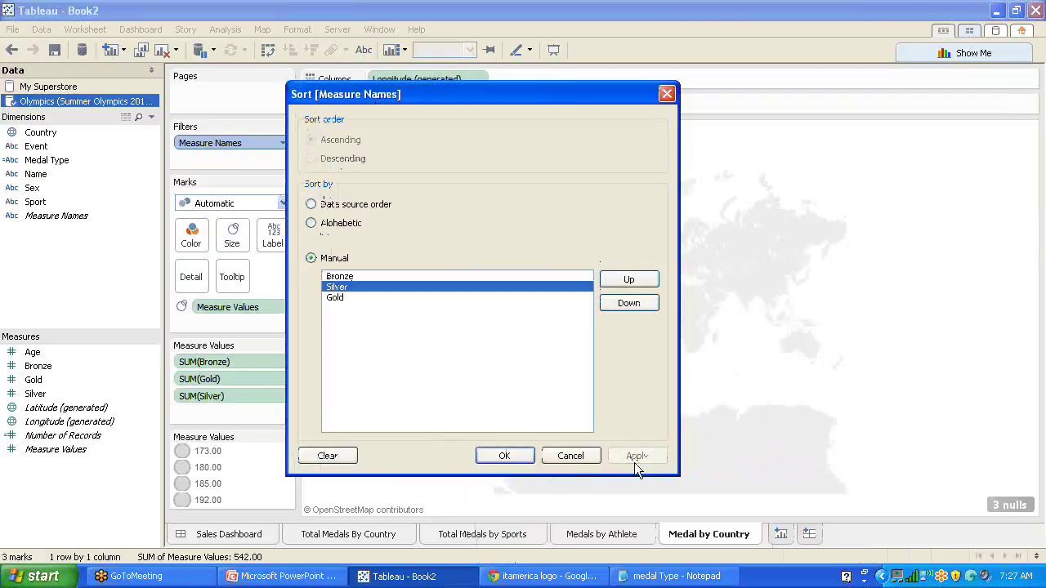
pyautogui.click(338, 298)
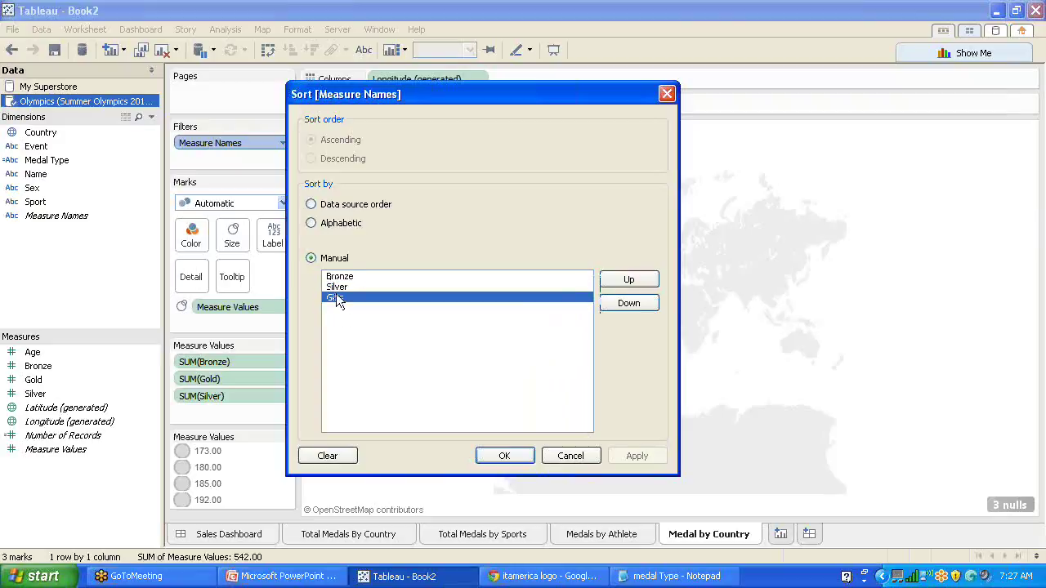
pyautogui.click(508, 455)
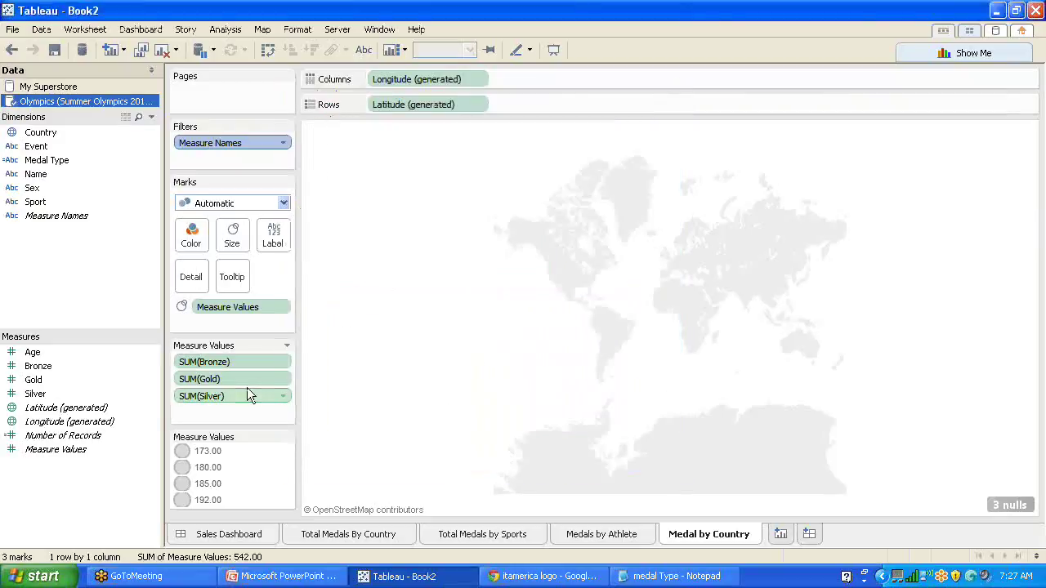
pyautogui.rightClick(251, 146)
pyautogui.click(271, 206)
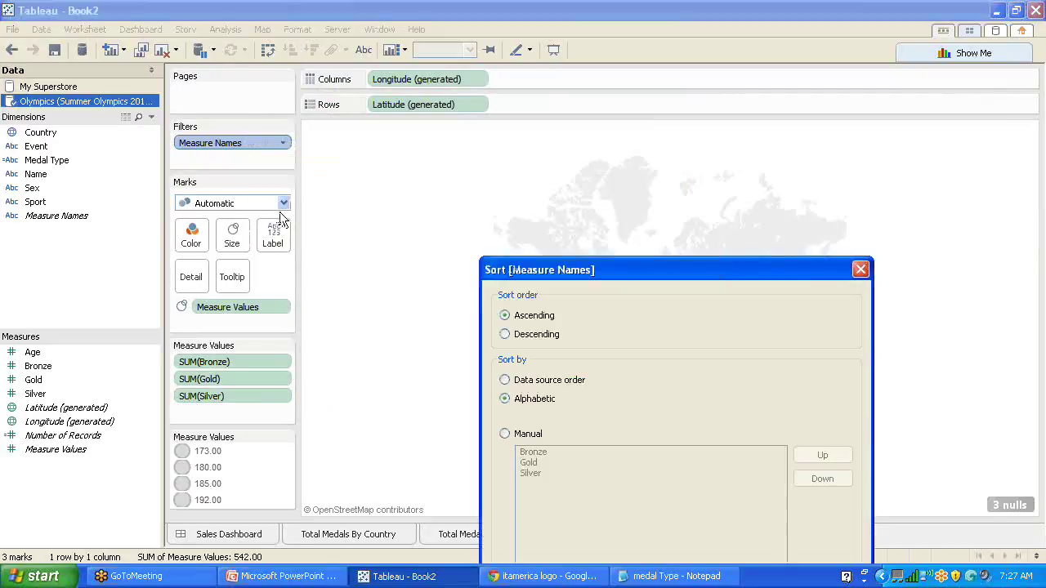
pyautogui.moveTo(539, 276); pyautogui.dragTo(435, 43)
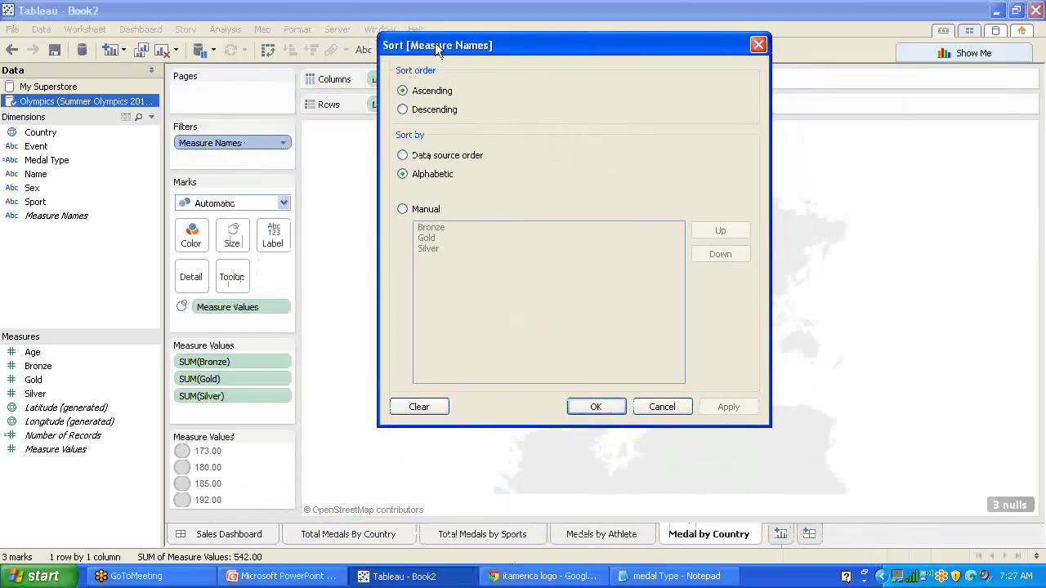
pyautogui.click(759, 45)
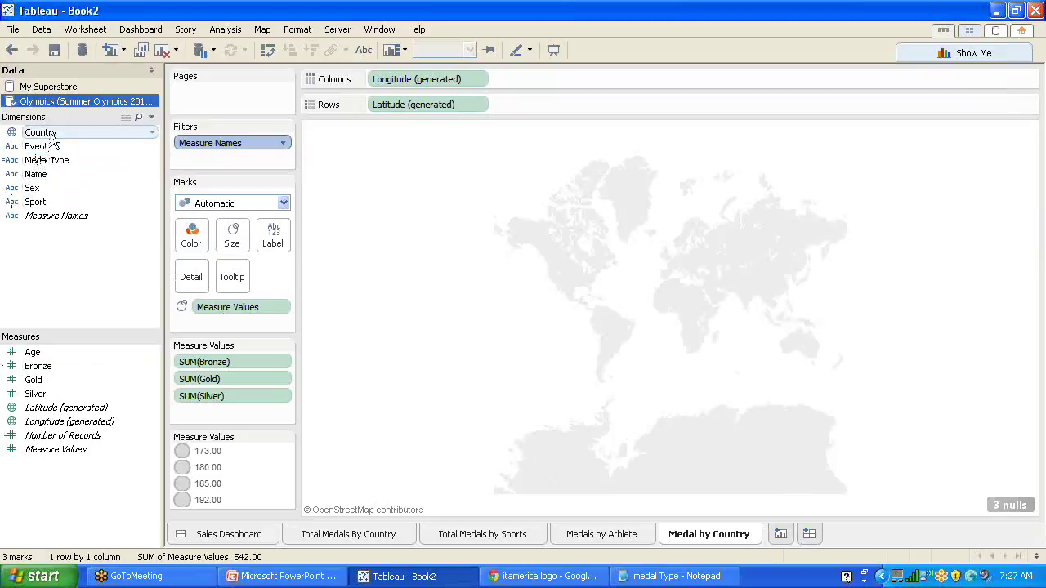
# Step: Add Country to the map's marks and inspect the medal values of the United States mark
pyautogui.moveTo(50, 141); pyautogui.dragTo(213, 322)
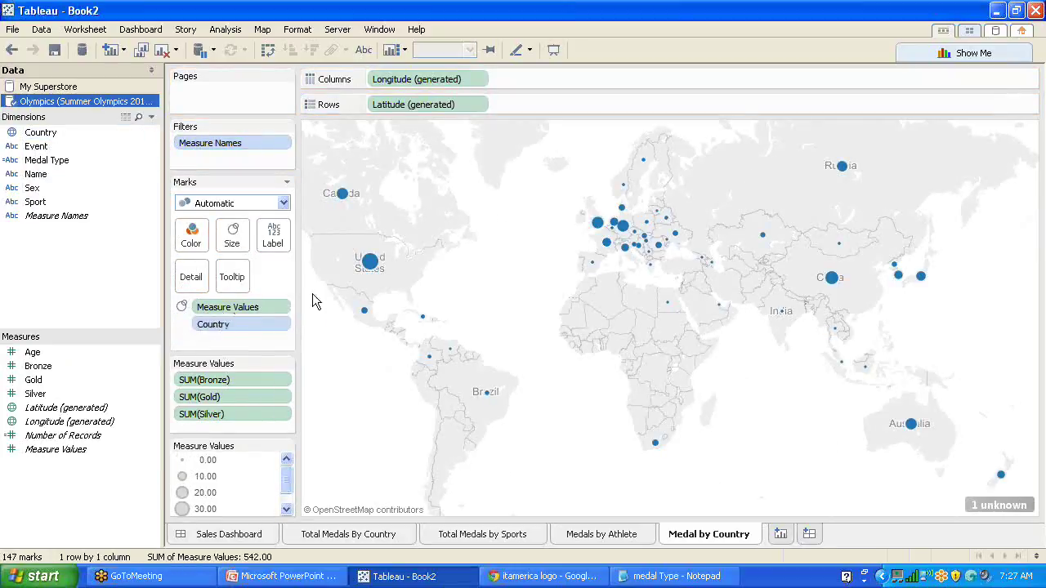
pyautogui.moveTo(372, 270)
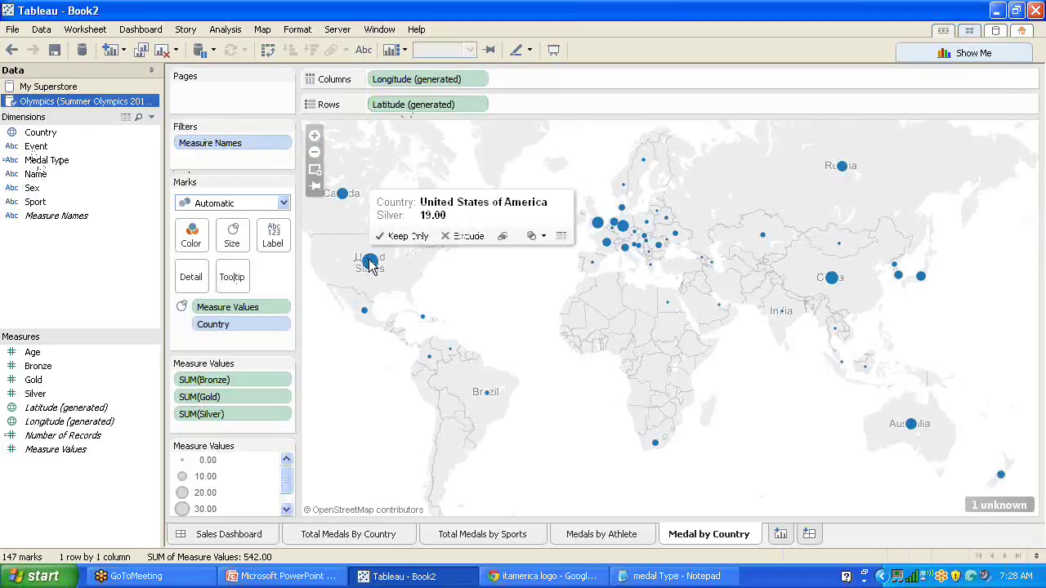
pyautogui.click(253, 419)
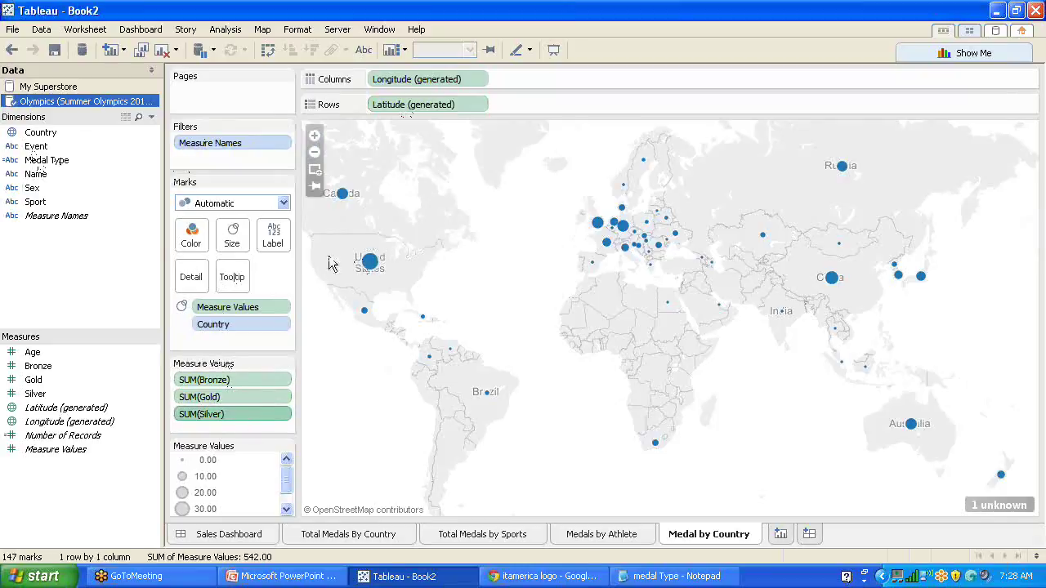
pyautogui.click(261, 394)
pyautogui.moveTo(370, 264)
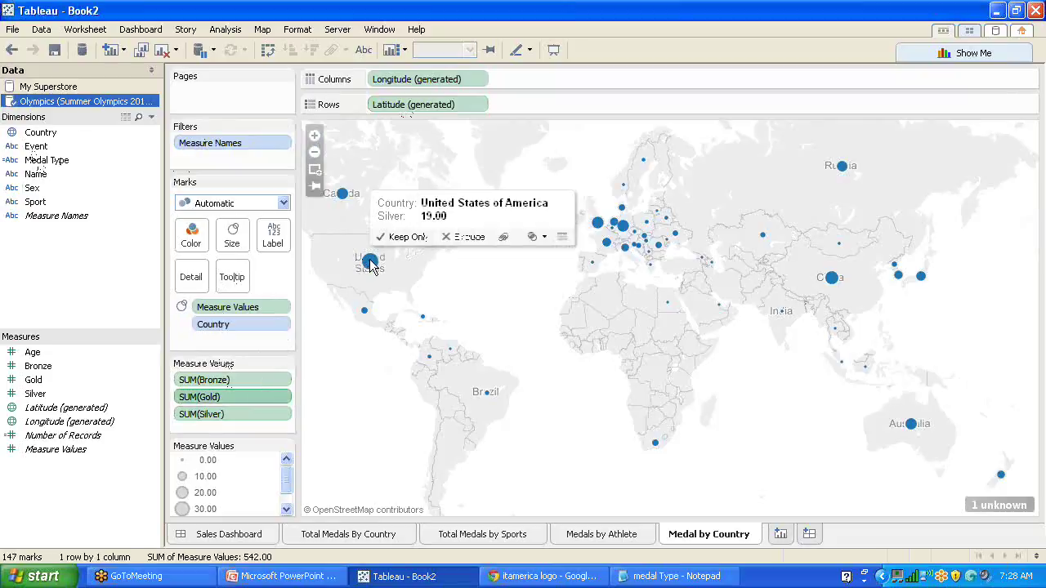
pyautogui.click(231, 380)
pyautogui.click(241, 397)
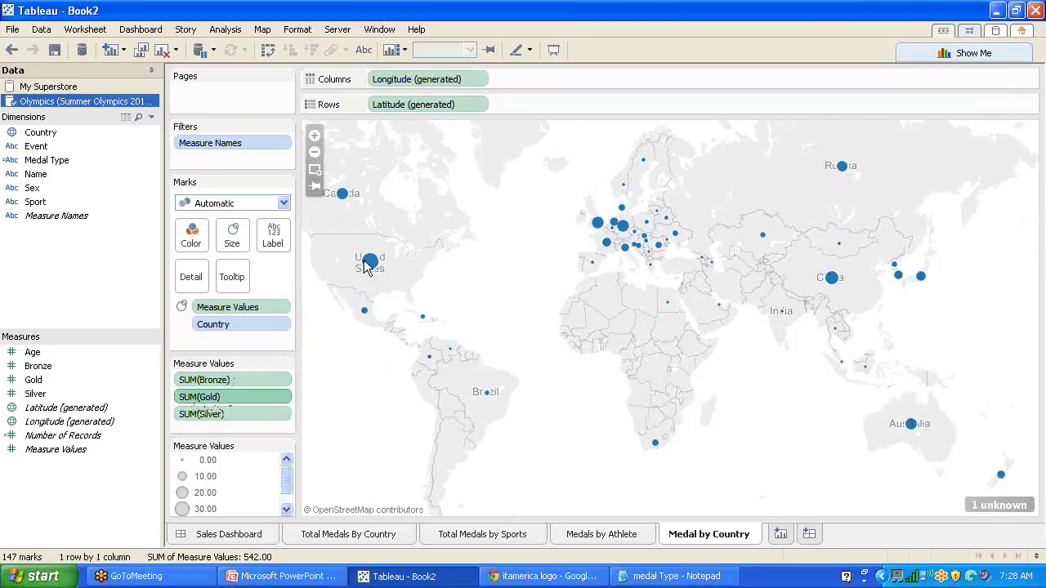
pyautogui.moveTo(369, 261)
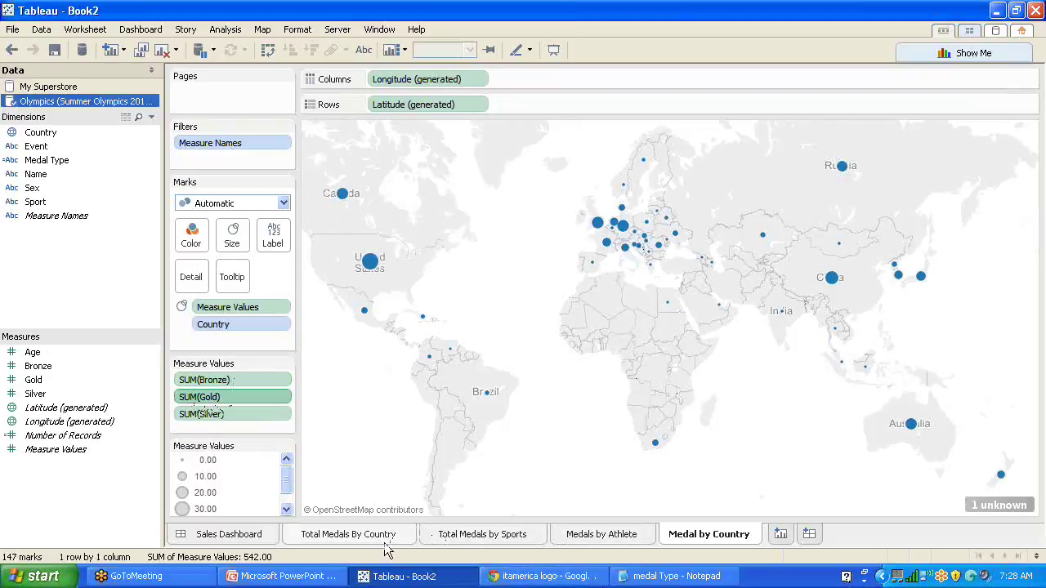
# Step: Review the country, sports, athlete and map worksheets, and create a new blank dashboard
pyautogui.click(347, 535)
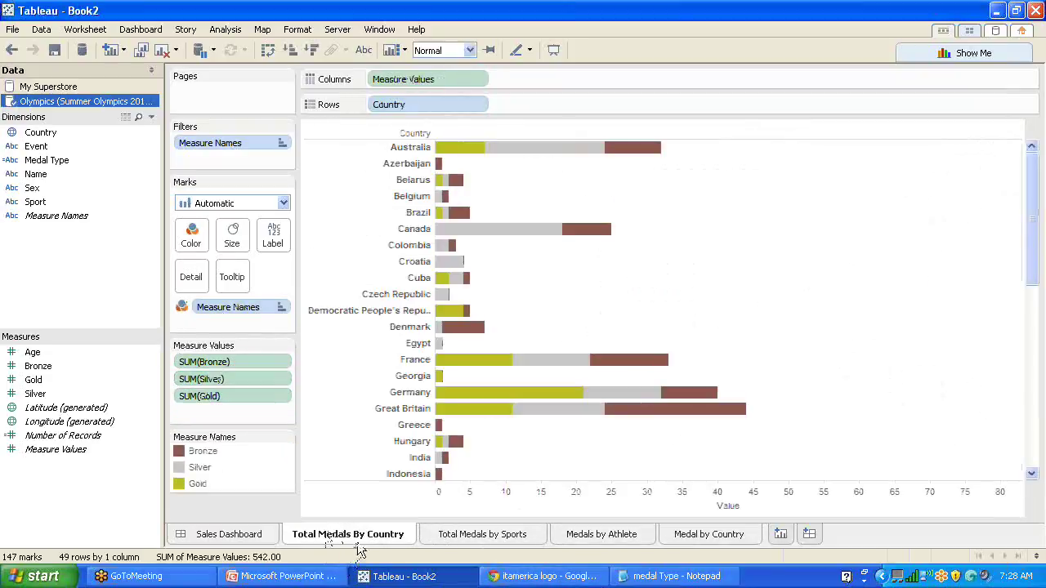
pyautogui.click(469, 538)
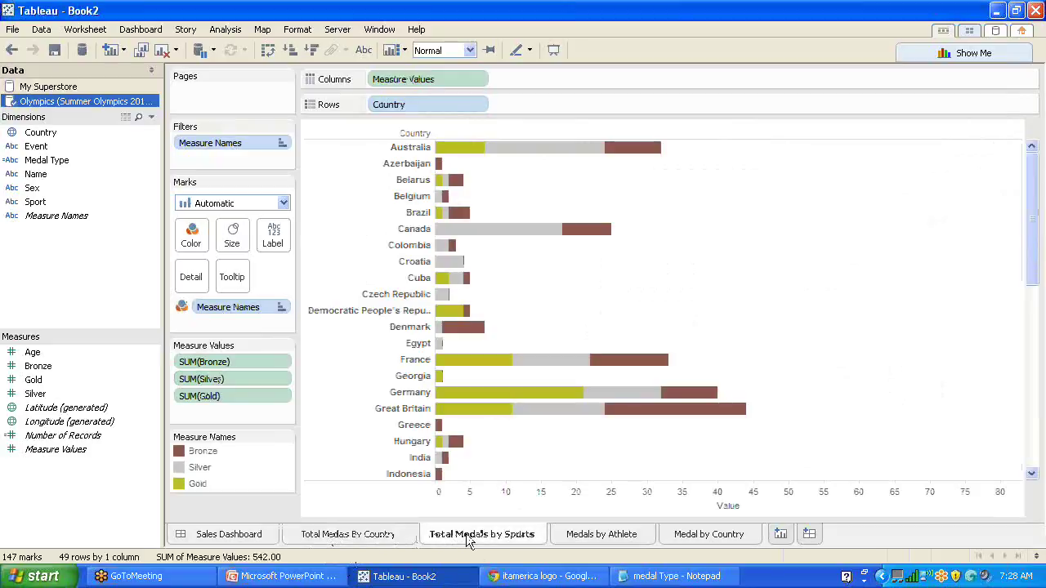
pyautogui.click(586, 535)
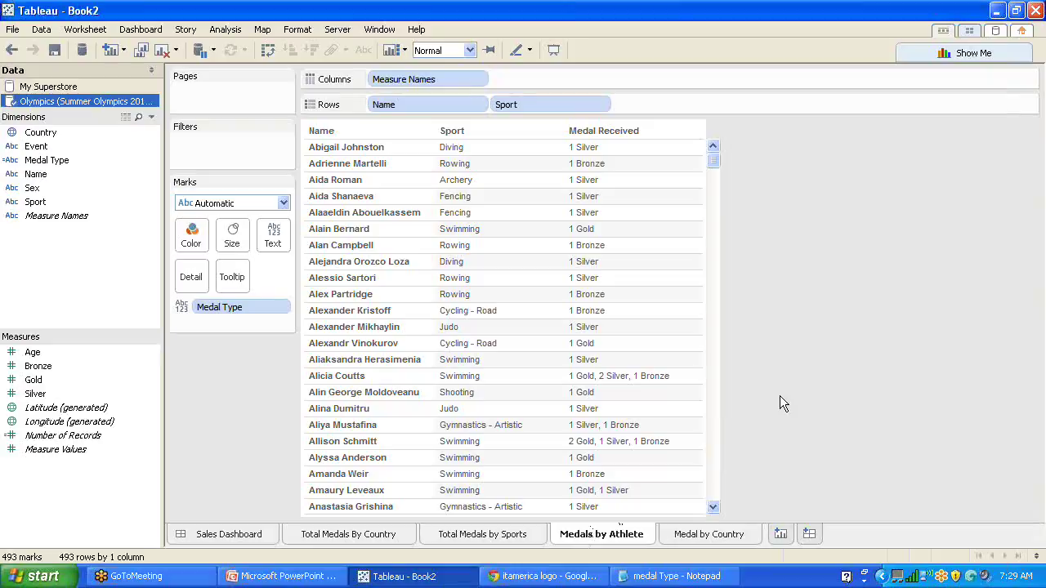
pyautogui.click(691, 539)
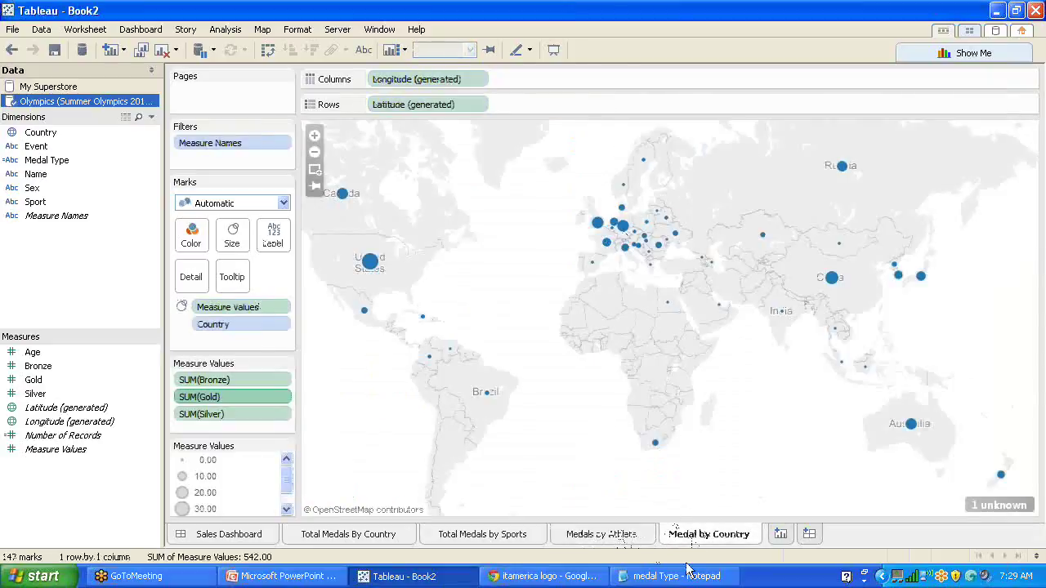
pyautogui.click(809, 535)
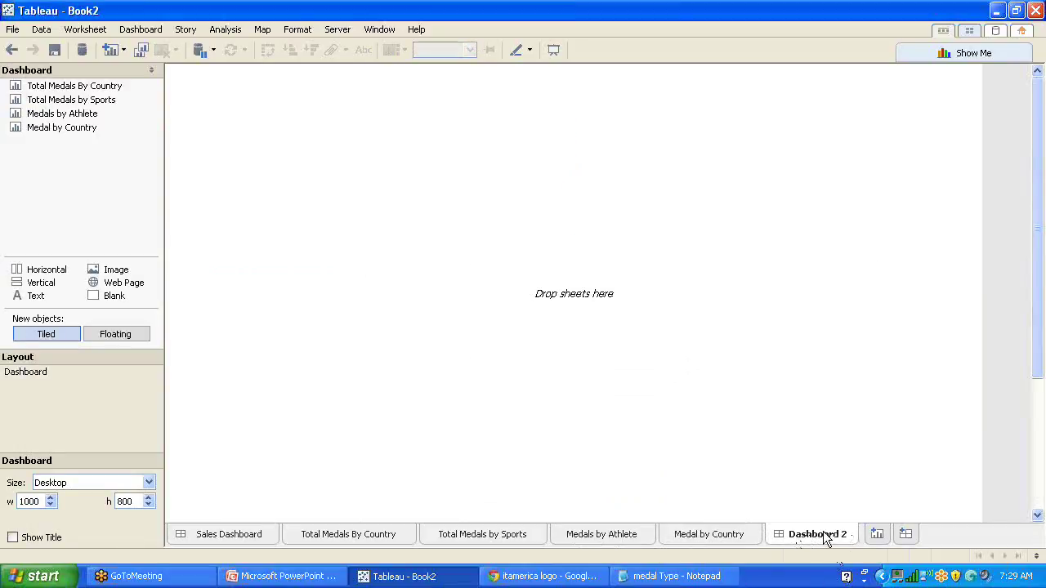
# Step: Rename the new dashboard as 2012 London Olympic Results
pyautogui.doubleClick(821, 534)
pyautogui.write('20')
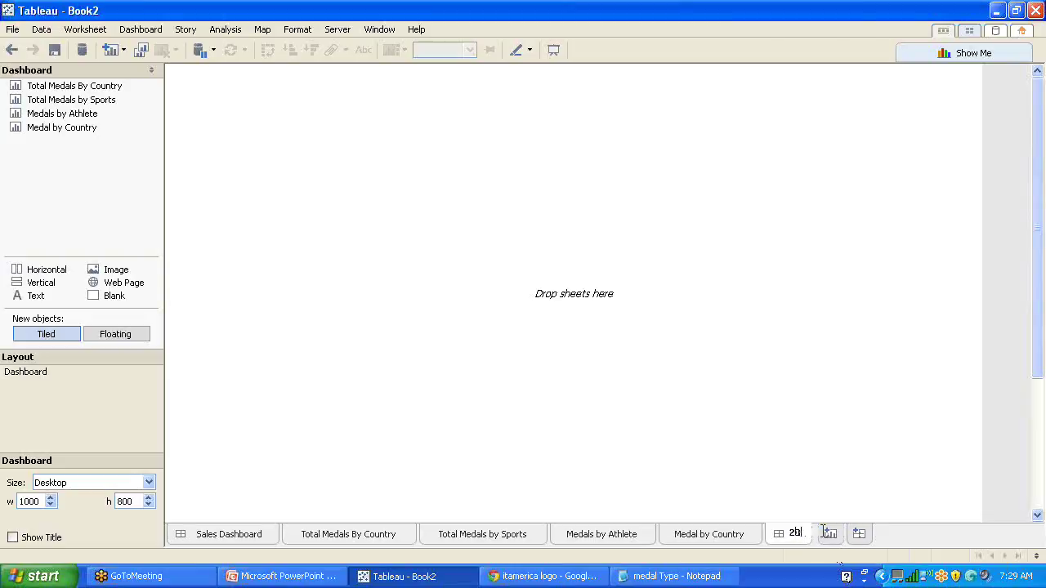
pyautogui.write('12 Lo')
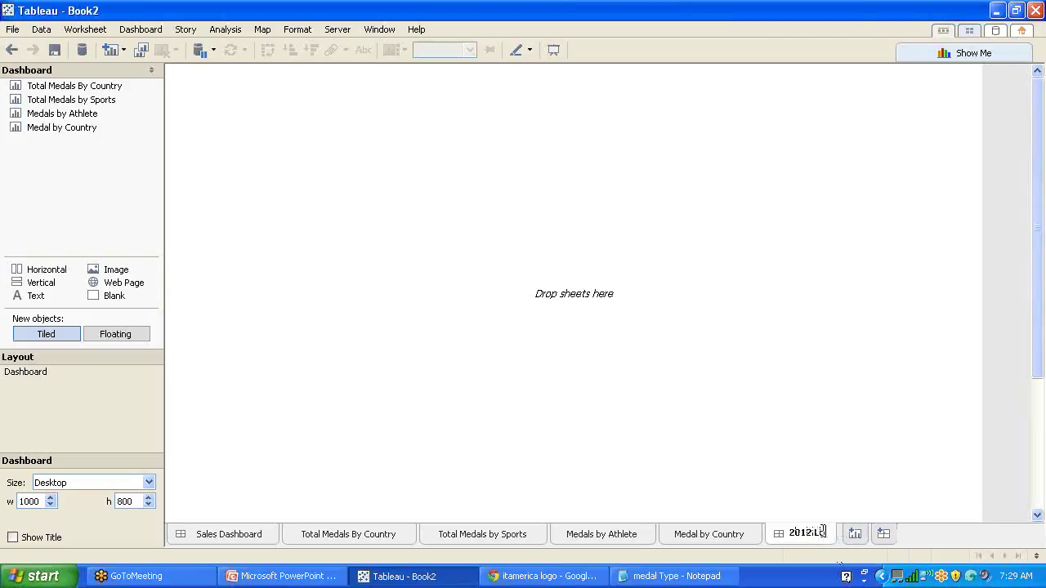
pyautogui.write('ndon')
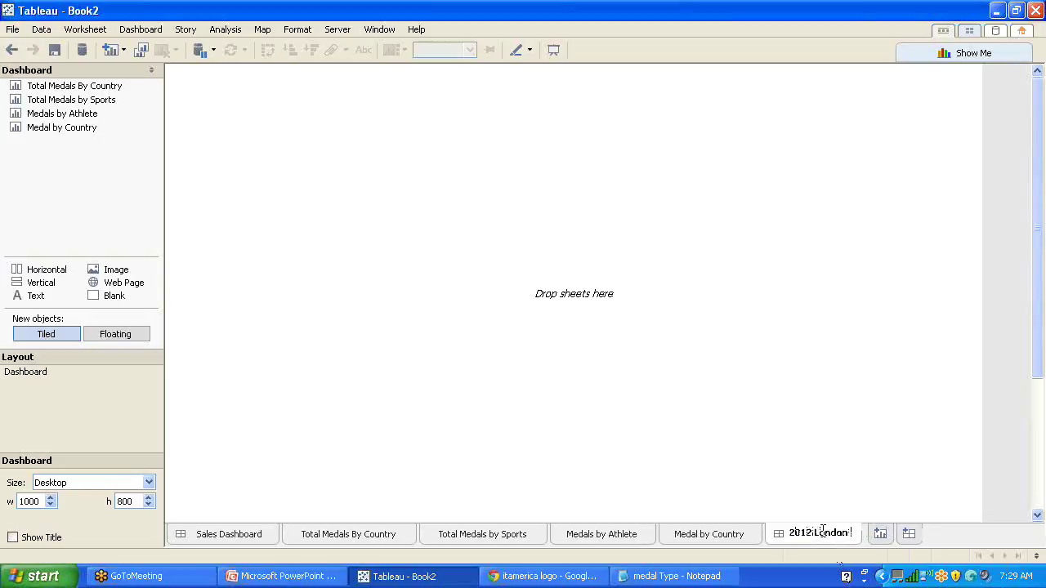
pyautogui.write(' Olympi')
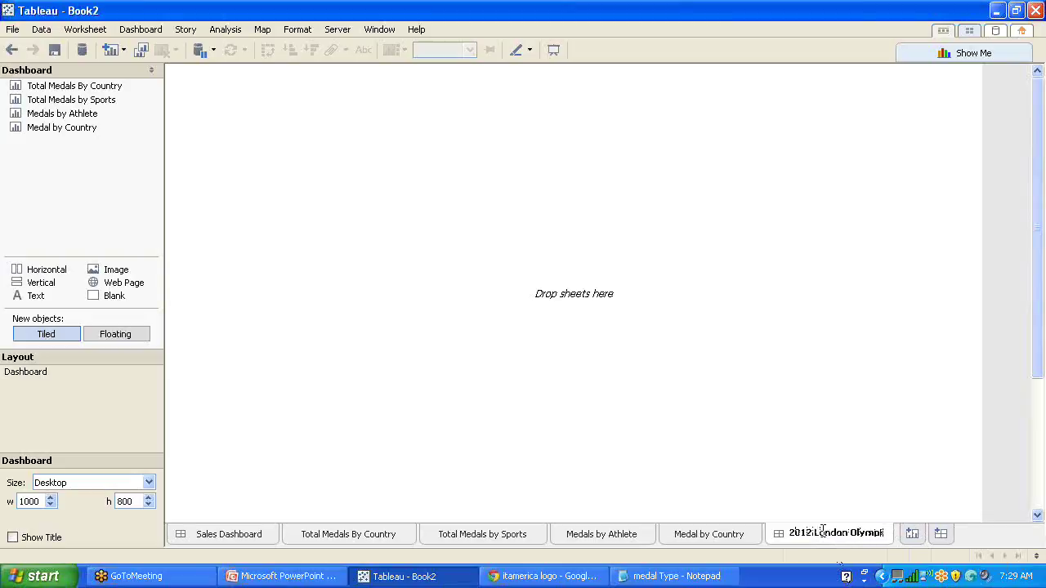
pyautogui.write('c Results')
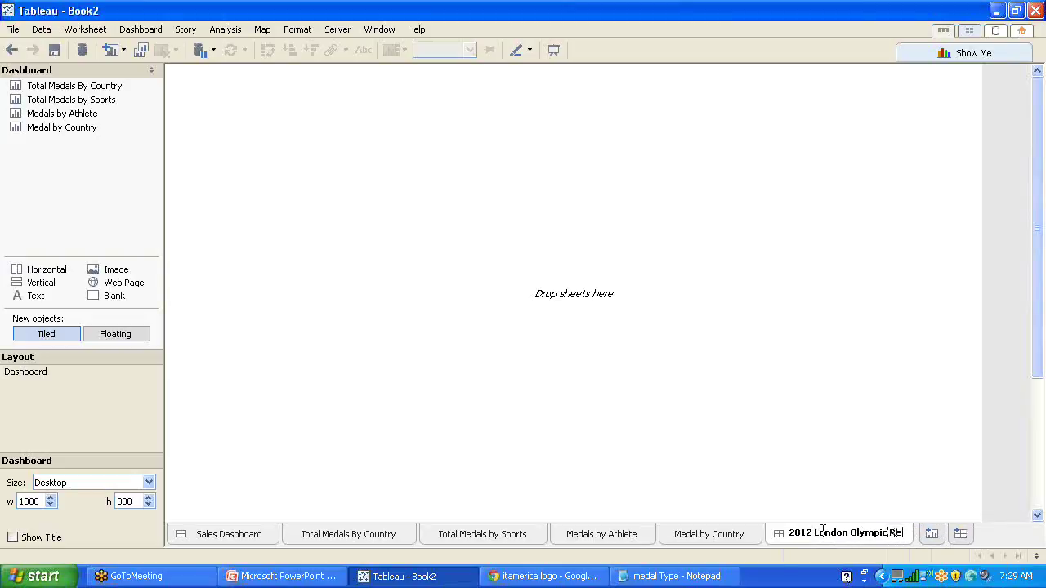
pyautogui.click(862, 456)
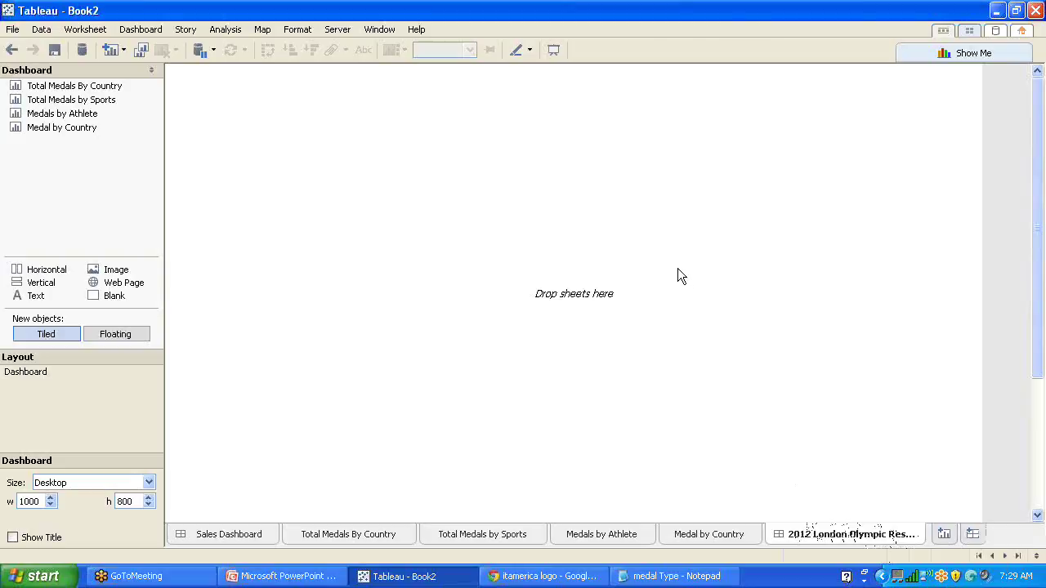
# Step: Set the dashboard size to exactly 900 wide by 600 high
pyautogui.click(148, 485)
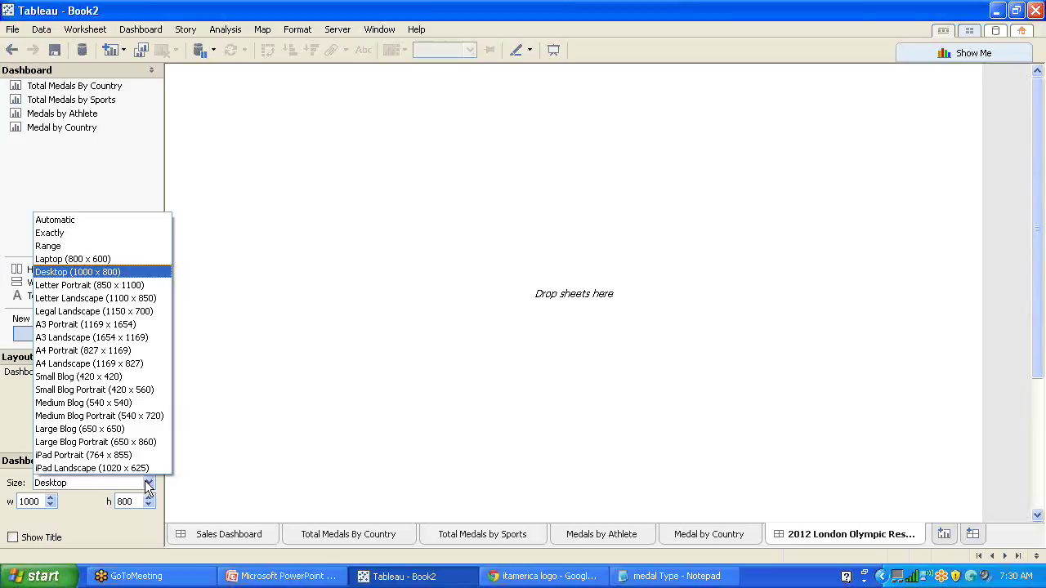
pyautogui.click(93, 233)
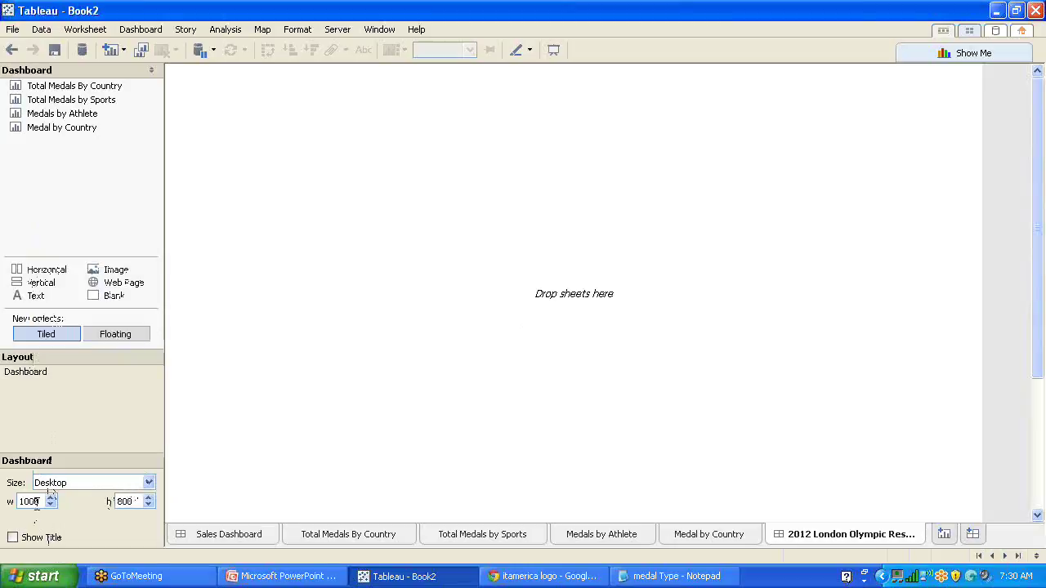
pyautogui.doubleClick(42, 502)
pyautogui.write('90')
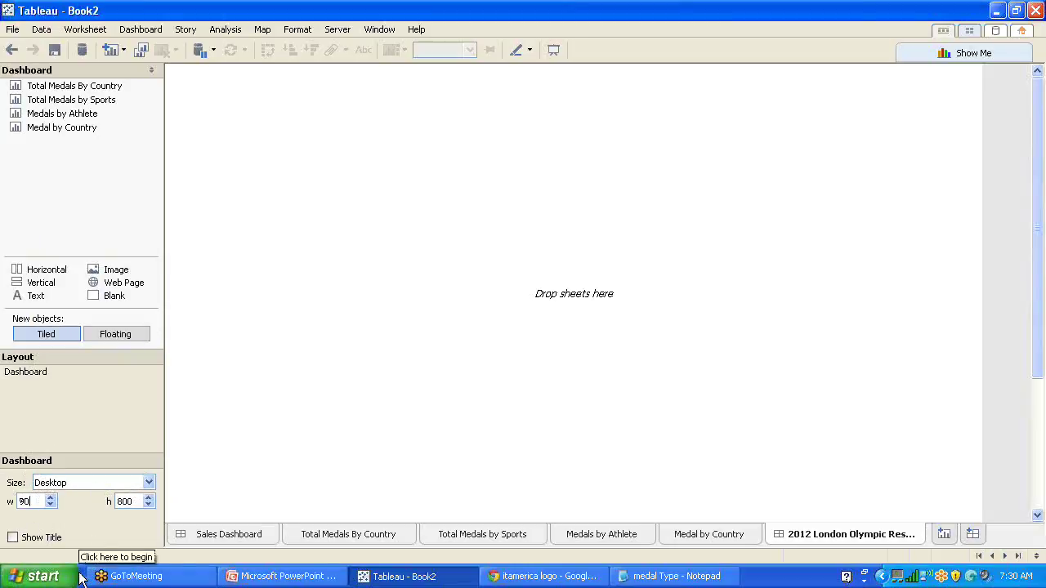
pyautogui.write('0')
pyautogui.click(133, 502)
pyautogui.press('BackSpace')
pyautogui.press('BackSpace')
pyautogui.press('BackSpace')
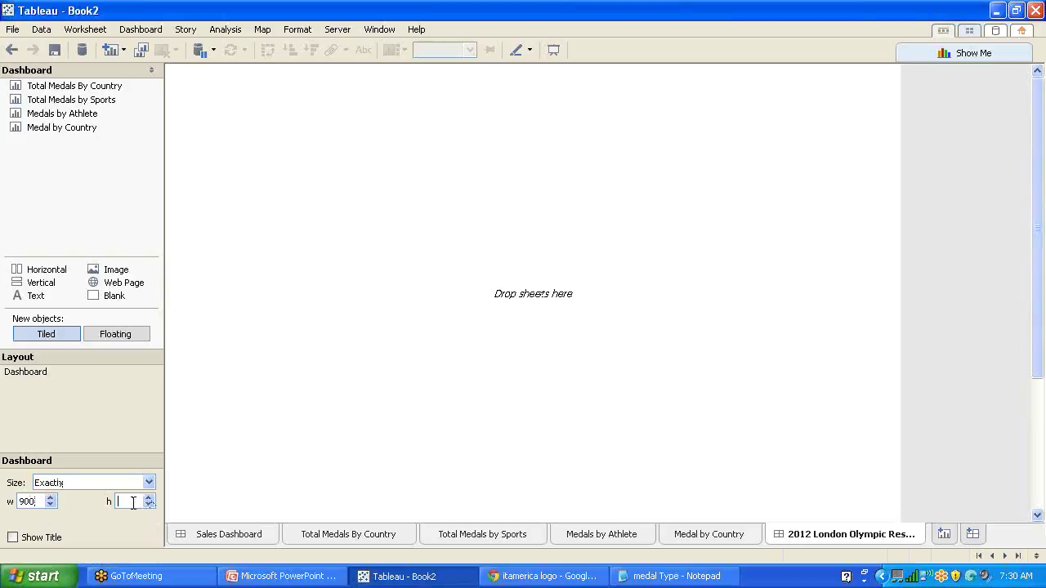
pyautogui.write('600')
pyautogui.press('Return')
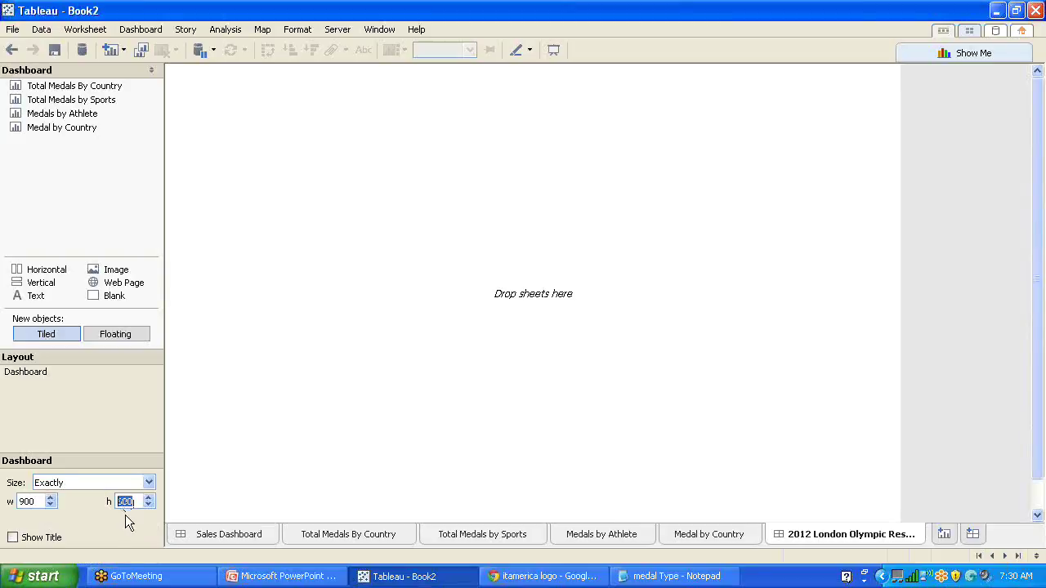
pyautogui.click(149, 483)
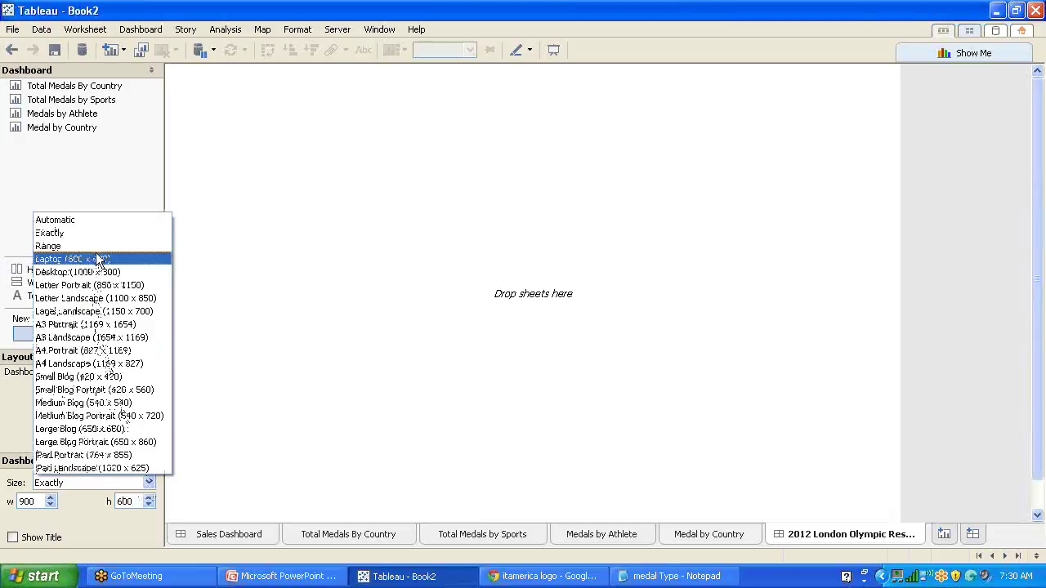
pyautogui.click(122, 539)
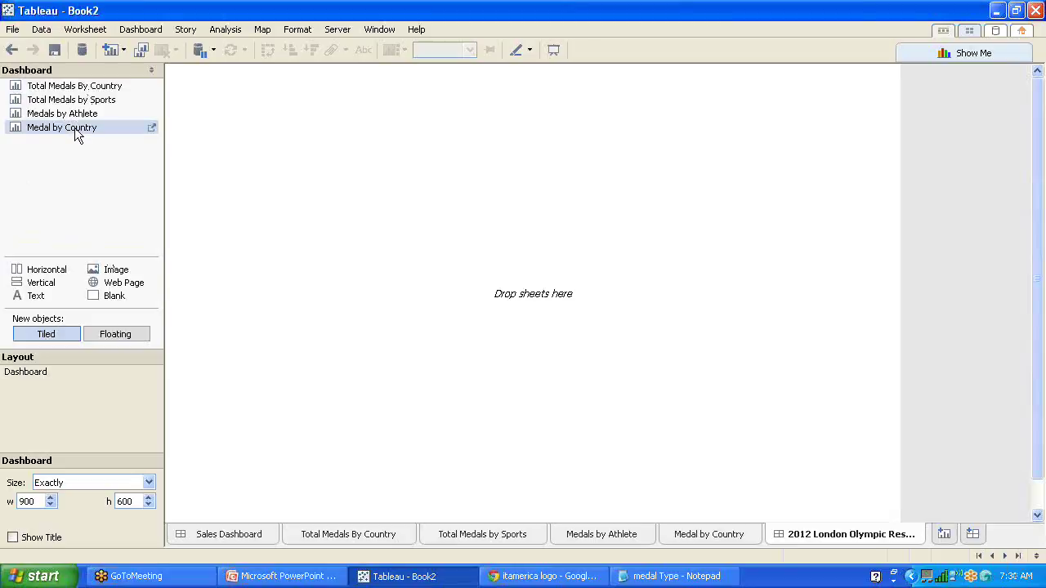
# Step: Place the Medal by Country map on the dashboard and add a vertical layout container to the right of it
pyautogui.moveTo(75, 127); pyautogui.dragTo(268, 135)
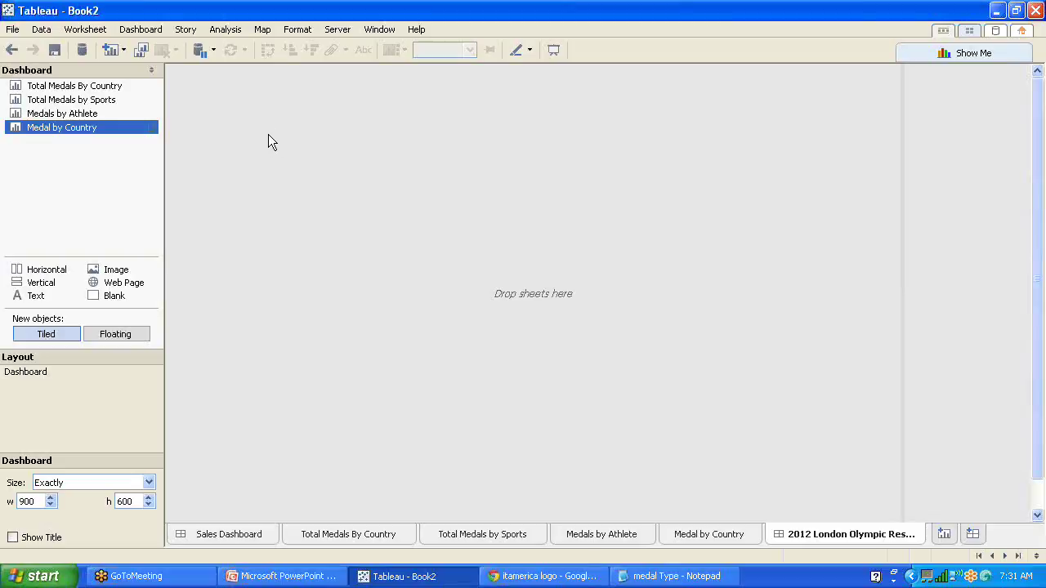
pyautogui.moveTo(268, 135); pyautogui.dragTo(268, 135)
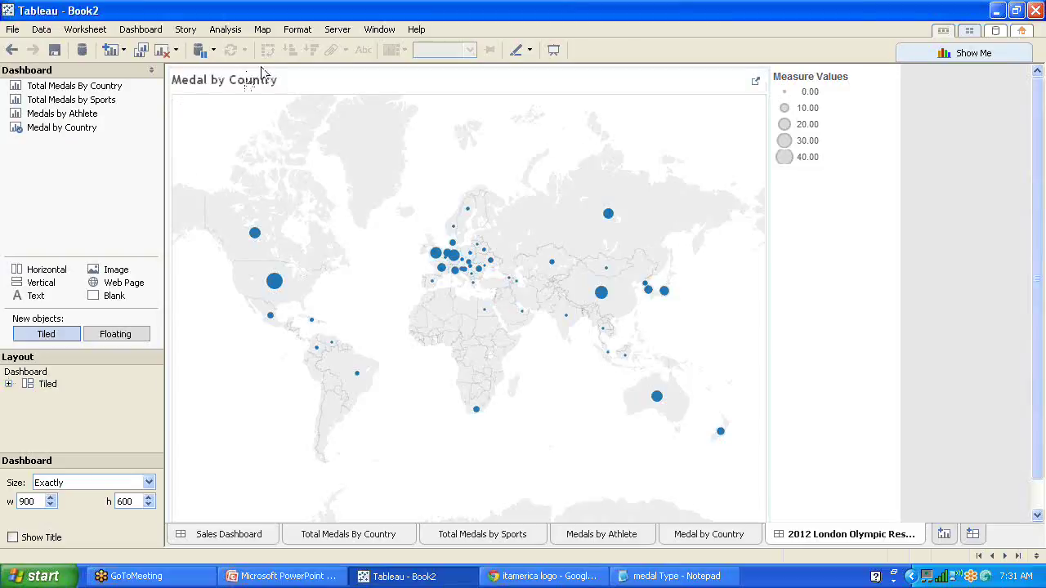
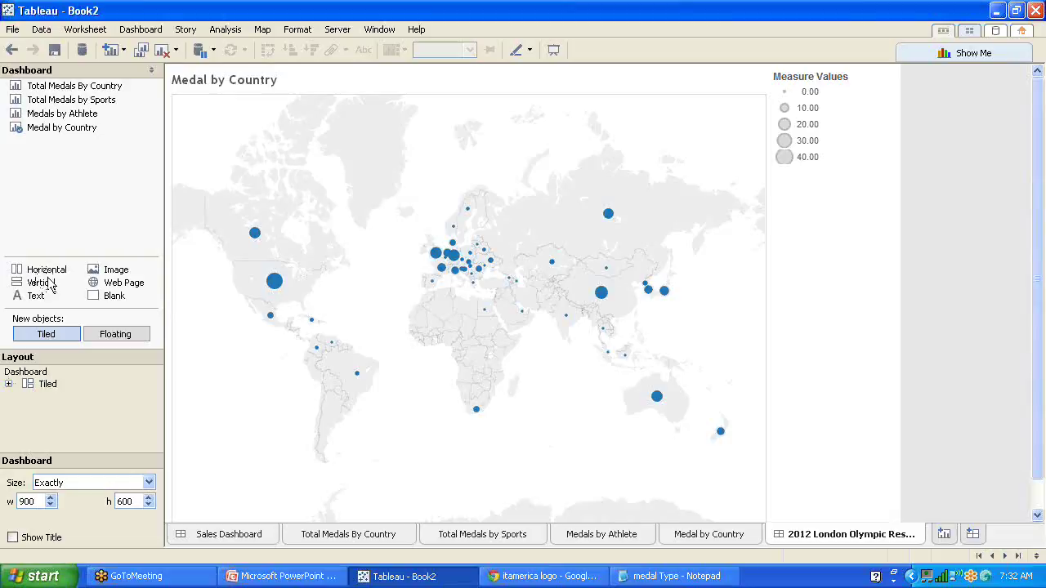
pyautogui.moveTo(39, 295); pyautogui.dragTo(37, 301)
pyautogui.moveTo(36, 288)
pyautogui.mouseDown()
pyautogui.moveTo(384, 311)
pyautogui.moveTo(583, 293)
pyautogui.mouseUp()
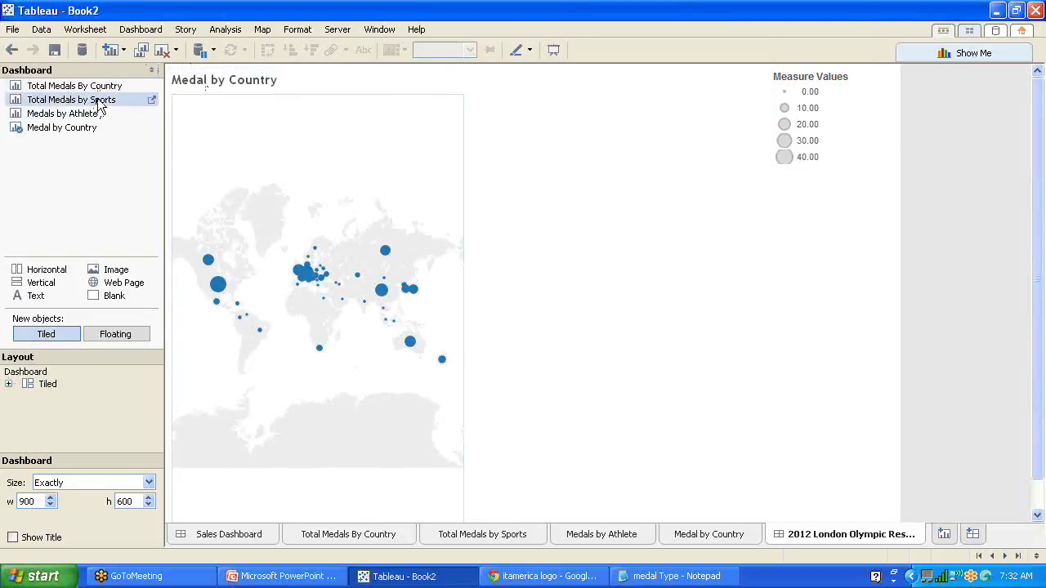
# Step: Add the Total Medals by Sports sheet to the container beside the map, with Medals by Athlete below it
pyautogui.moveTo(97, 102); pyautogui.dragTo(538, 208)
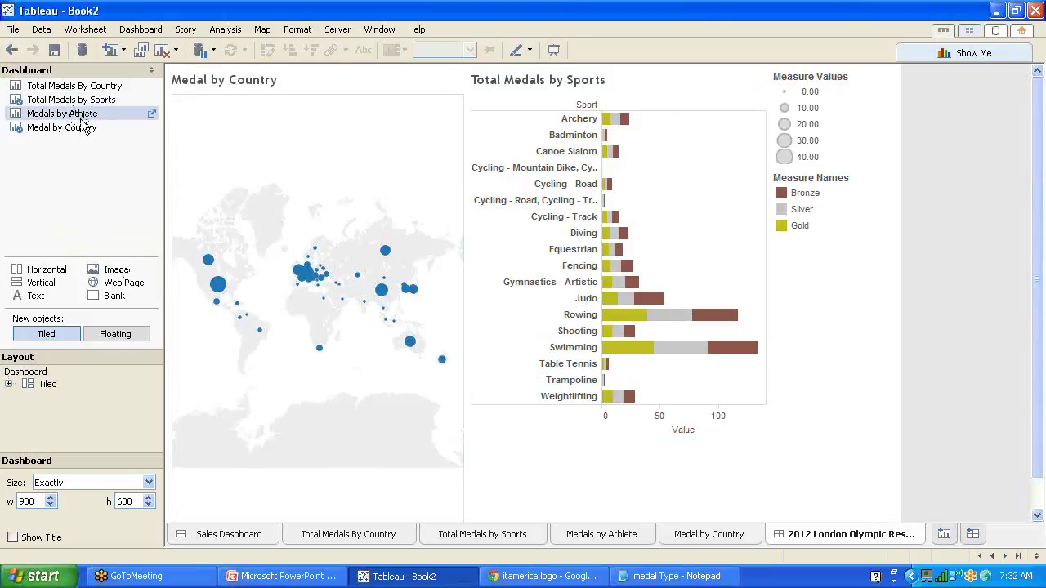
pyautogui.moveTo(82, 121)
pyautogui.mouseDown()
pyautogui.moveTo(163, 134)
pyautogui.moveTo(397, 303)
pyautogui.moveTo(553, 467)
pyautogui.moveTo(557, 499)
pyautogui.mouseUp()
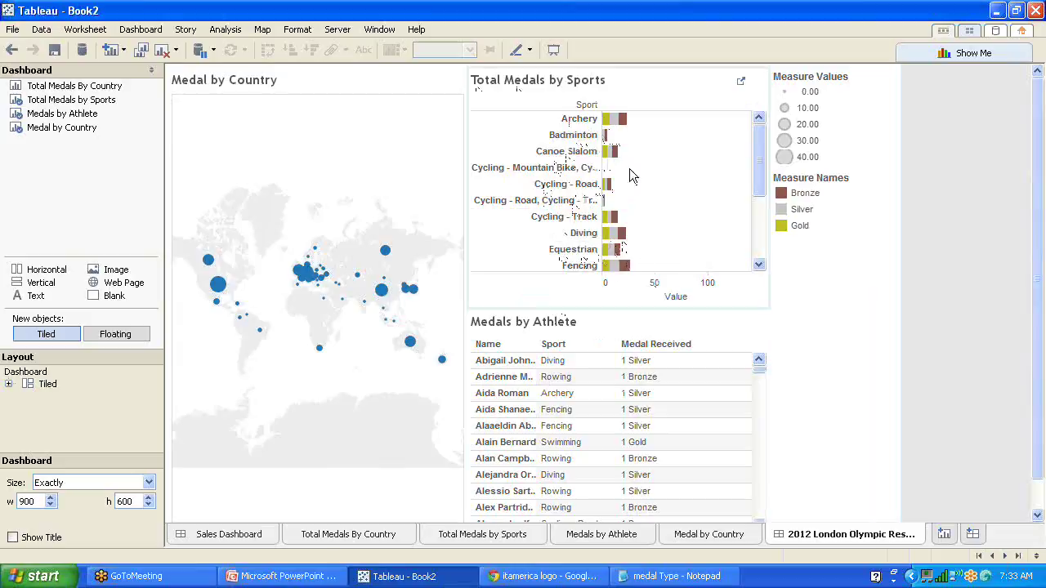
pyautogui.moveTo(634, 413)
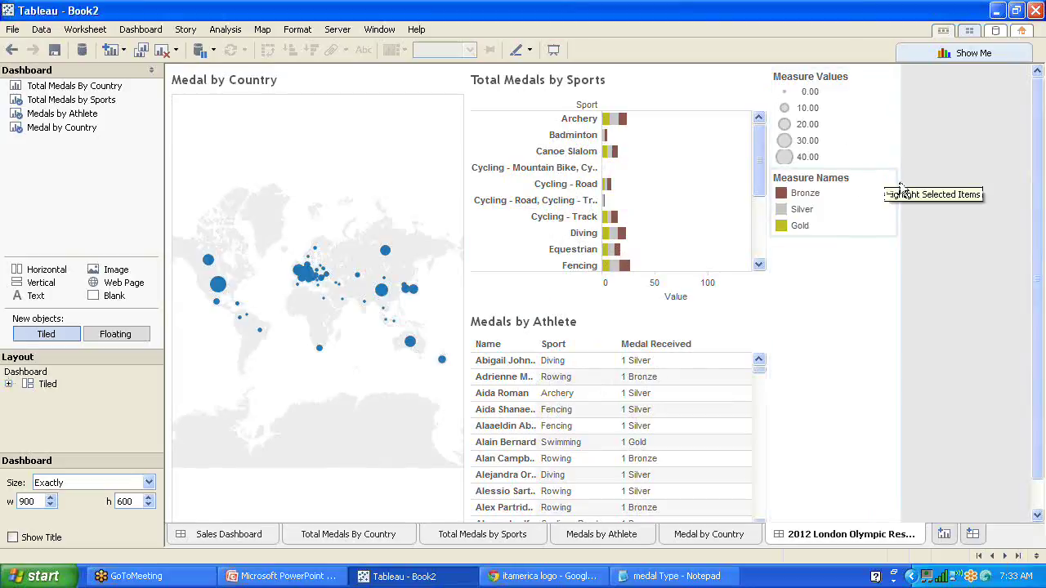
# Step: Change the title of the Measure Names legend to Medal Type
pyautogui.click(871, 188)
pyautogui.moveTo(872, 167); pyautogui.dragTo(875, 174)
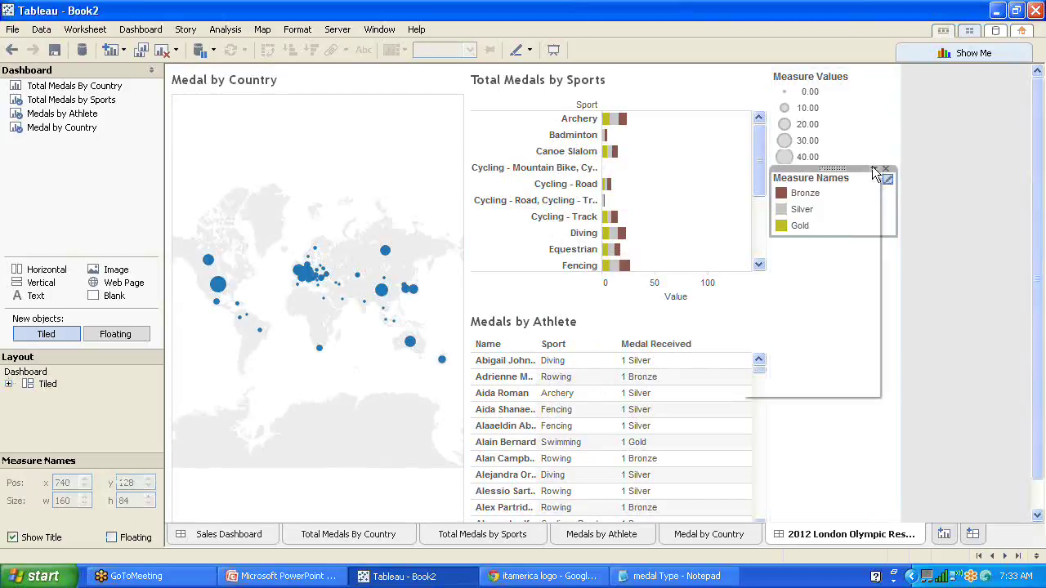
pyautogui.click(873, 168)
pyautogui.click(809, 223)
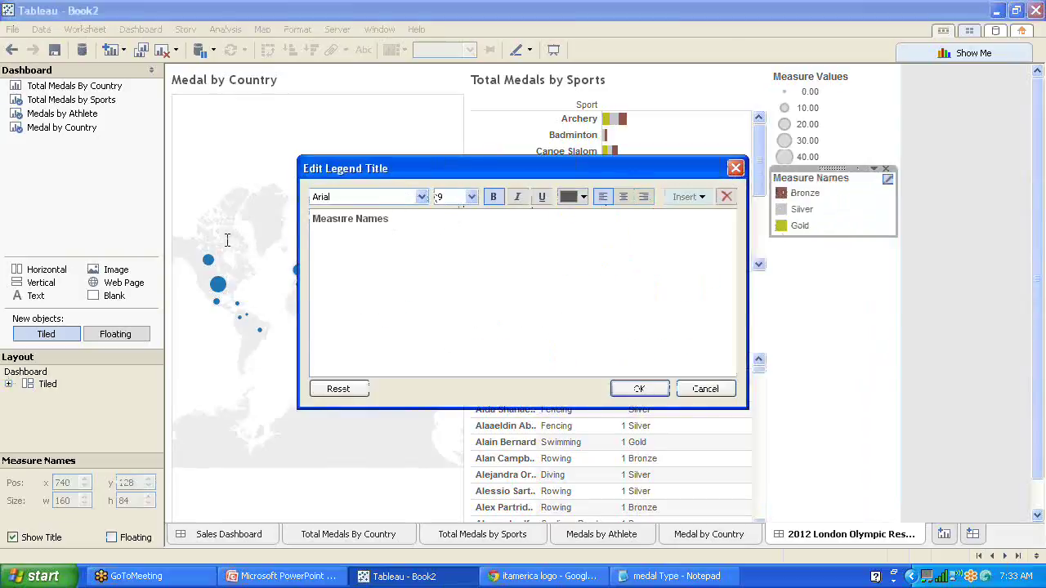
pyautogui.click(369, 219)
pyautogui.press('BackSpace')
pyautogui.press('BackSpace')
pyautogui.press('BackSpace')
pyautogui.press('BackSpace')
pyautogui.press('BackSpace')
pyautogui.press('BackSpace')
pyautogui.press('BackSpace')
pyautogui.press('BackSpace')
pyautogui.press('BackSpace')
pyautogui.press('BackSpace')
pyautogui.press('BackSpace')
pyautogui.press('BackSpace')
pyautogui.press('BackSpace')
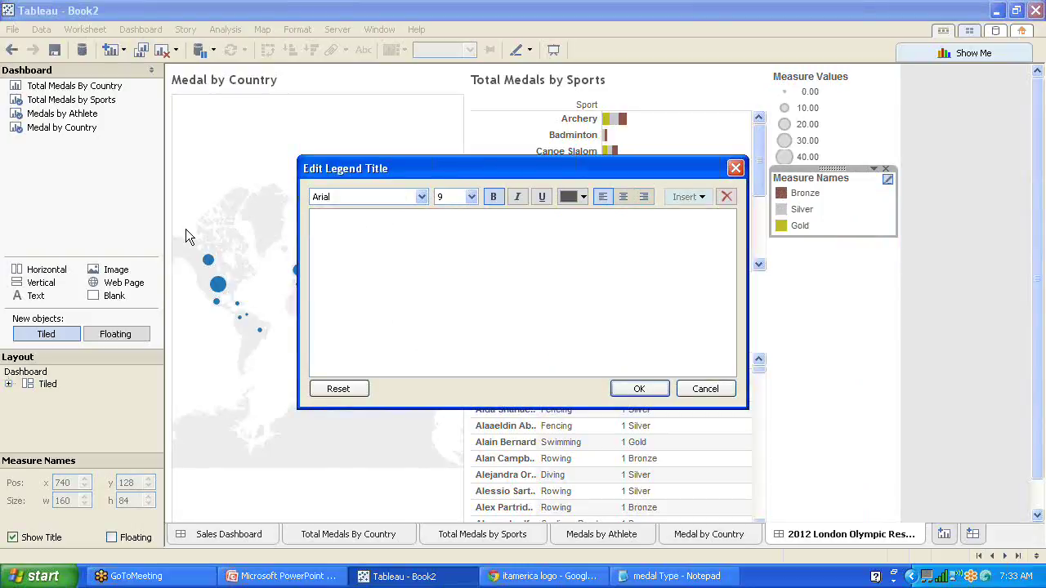
pyautogui.write('Medal Type')
pyautogui.click(651, 390)
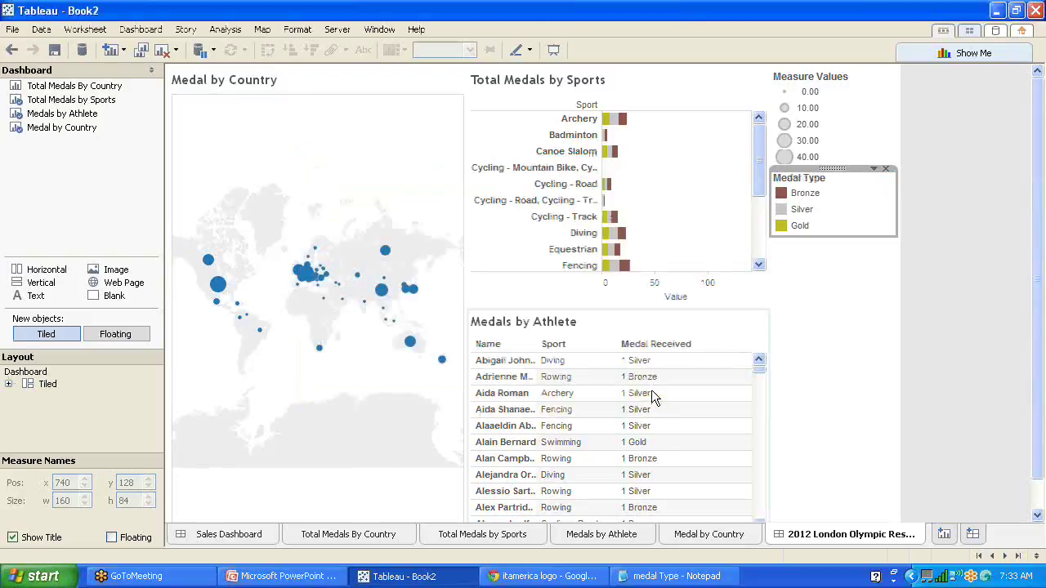
# Step: Remove the Measure Values legend and float the Medal Type legend at the lower right corner of the sports chart
pyautogui.click(886, 74)
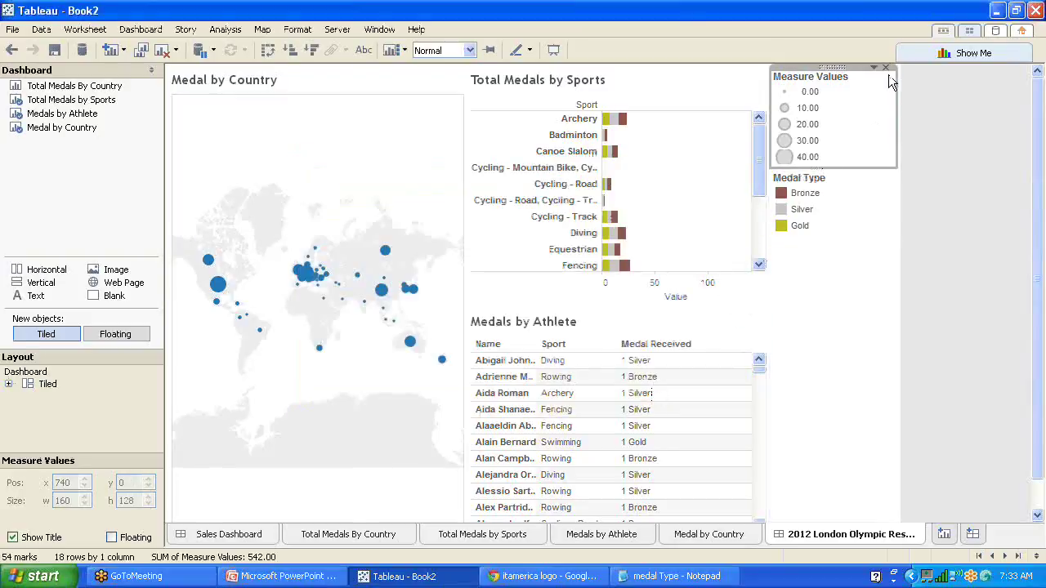
pyautogui.click(886, 67)
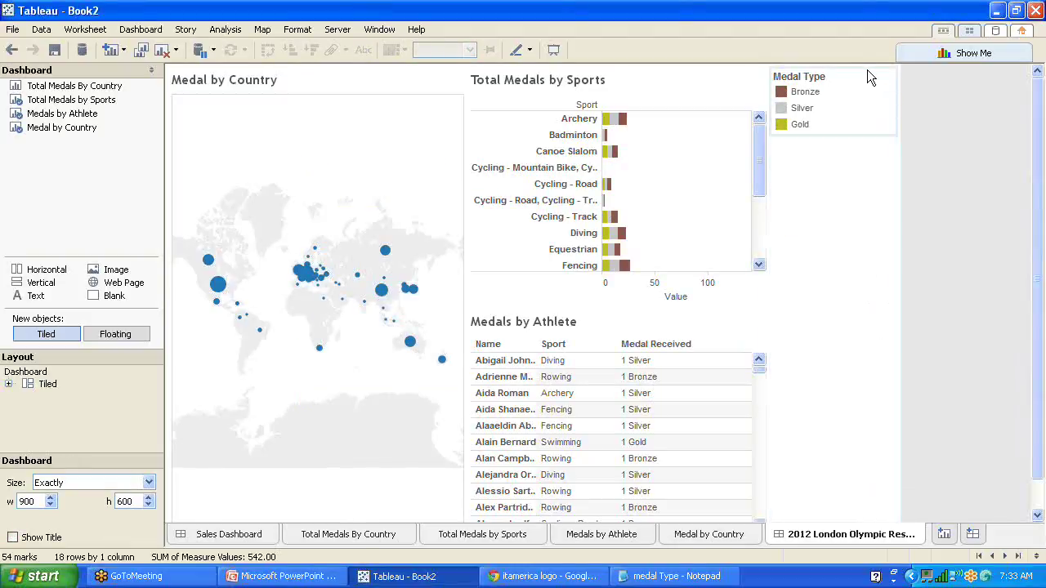
pyautogui.click(868, 72)
pyautogui.click(874, 67)
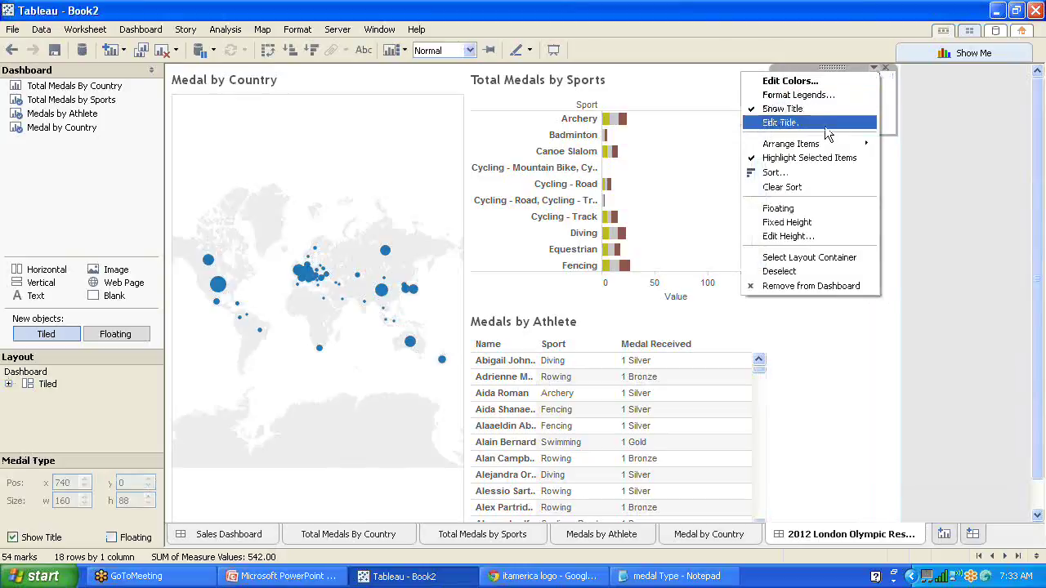
pyautogui.click(796, 209)
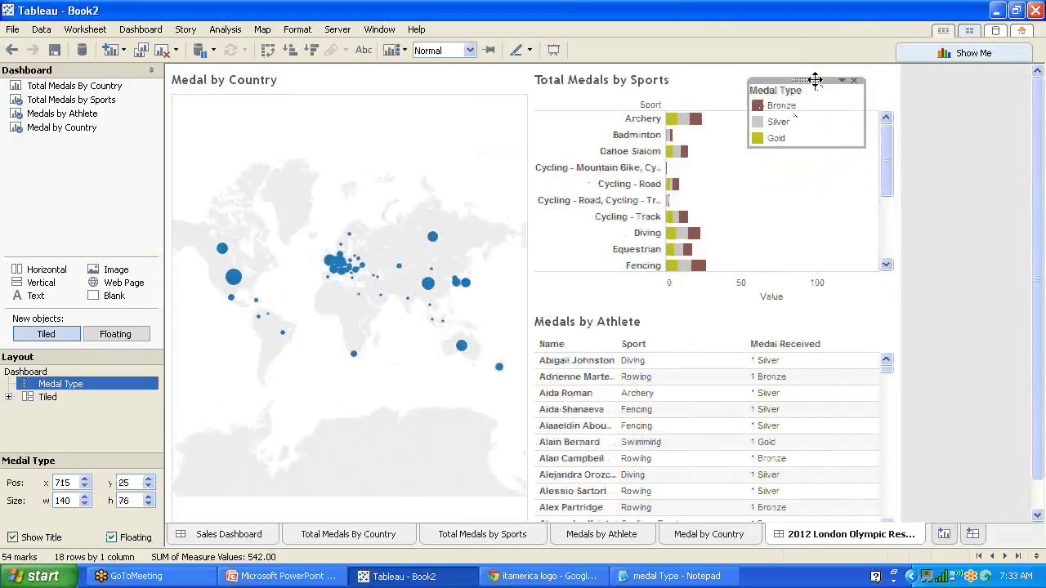
pyautogui.moveTo(816, 83); pyautogui.dragTo(892, 280)
pyautogui.click(990, 429)
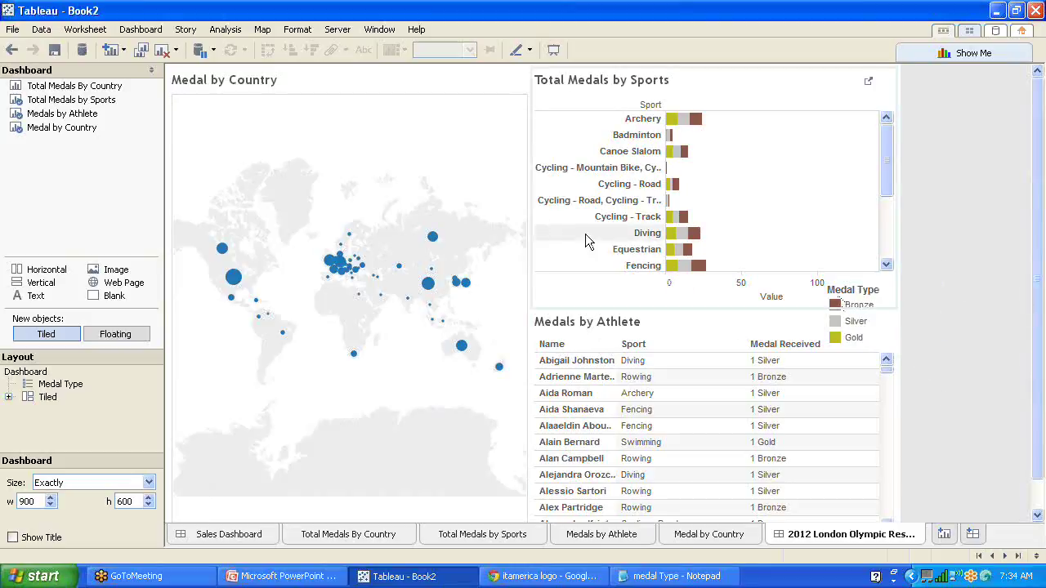
# Step: Add a filter action to the dashboard and name it Map Filter
pyautogui.click(141, 31)
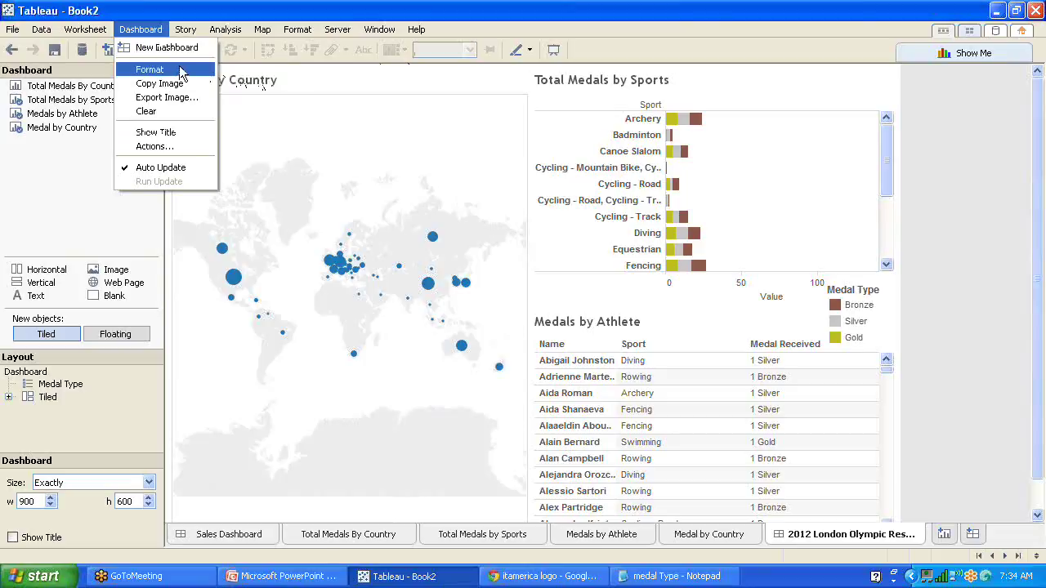
pyautogui.click(177, 149)
pyautogui.moveTo(383, 155); pyautogui.dragTo(358, 121)
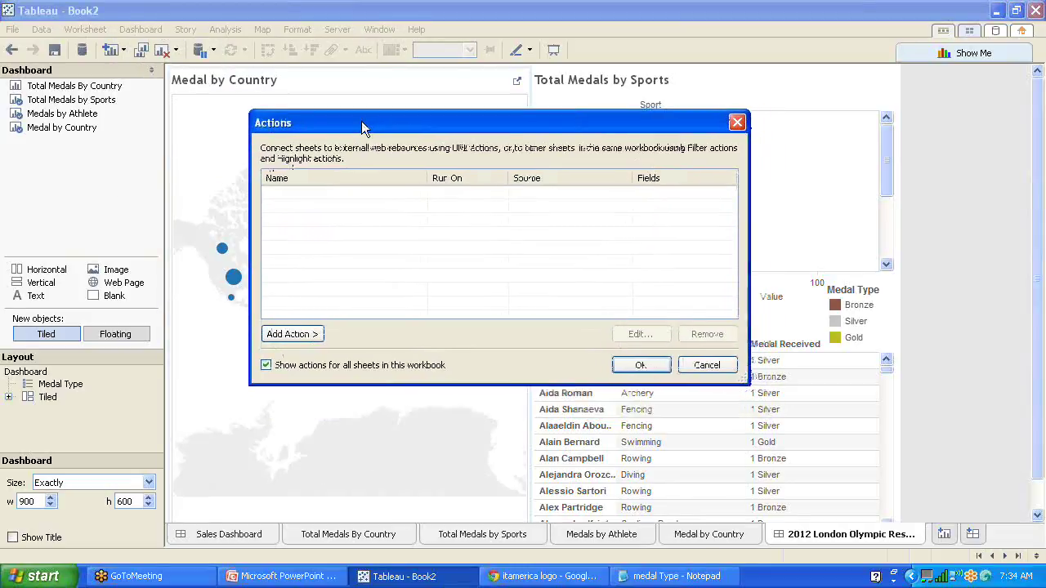
pyautogui.click(313, 336)
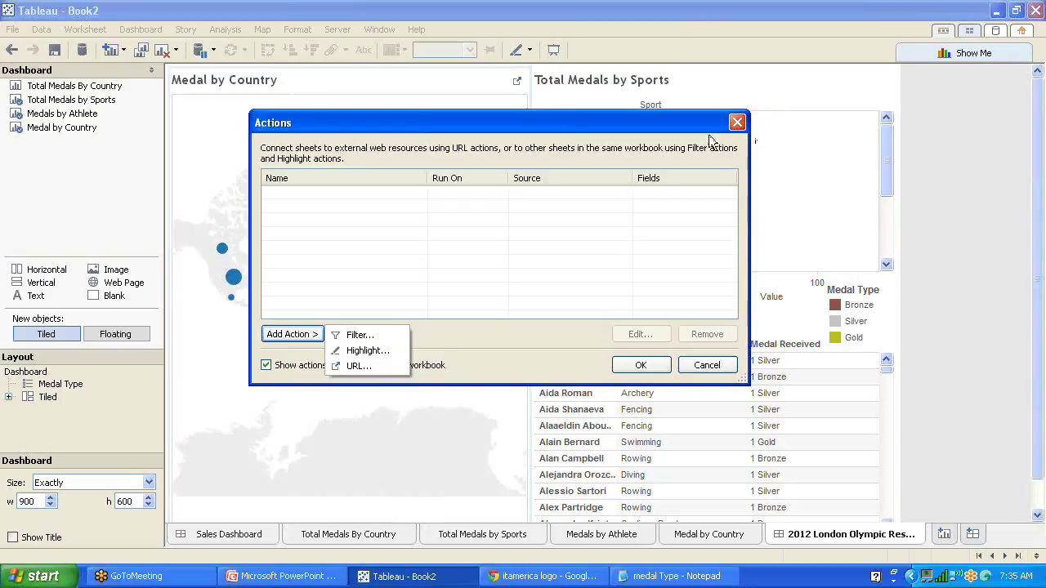
pyautogui.click(651, 163)
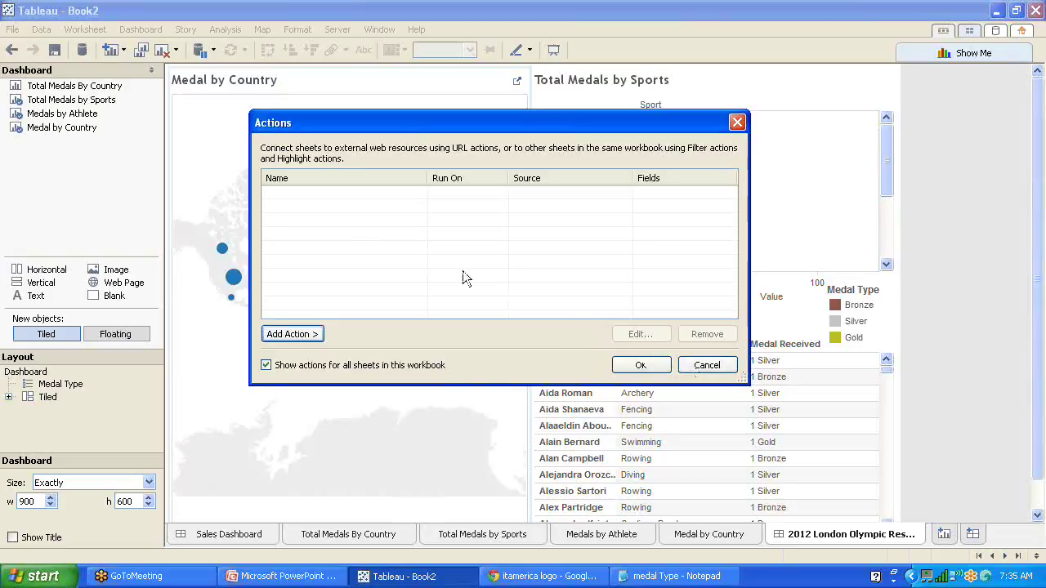
pyautogui.click(314, 338)
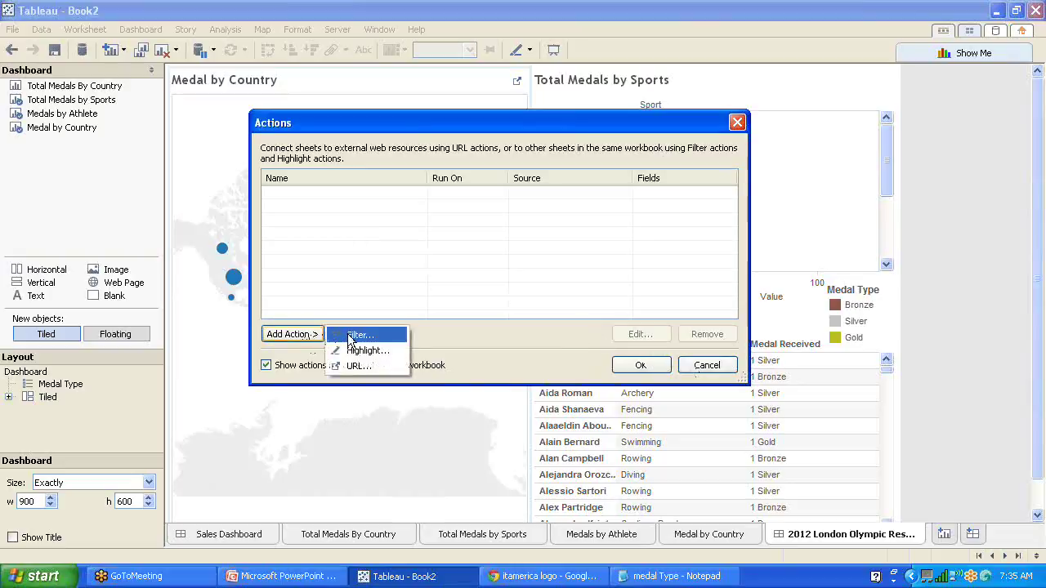
pyautogui.click(349, 337)
pyautogui.moveTo(286, 31); pyautogui.dragTo(583, 21)
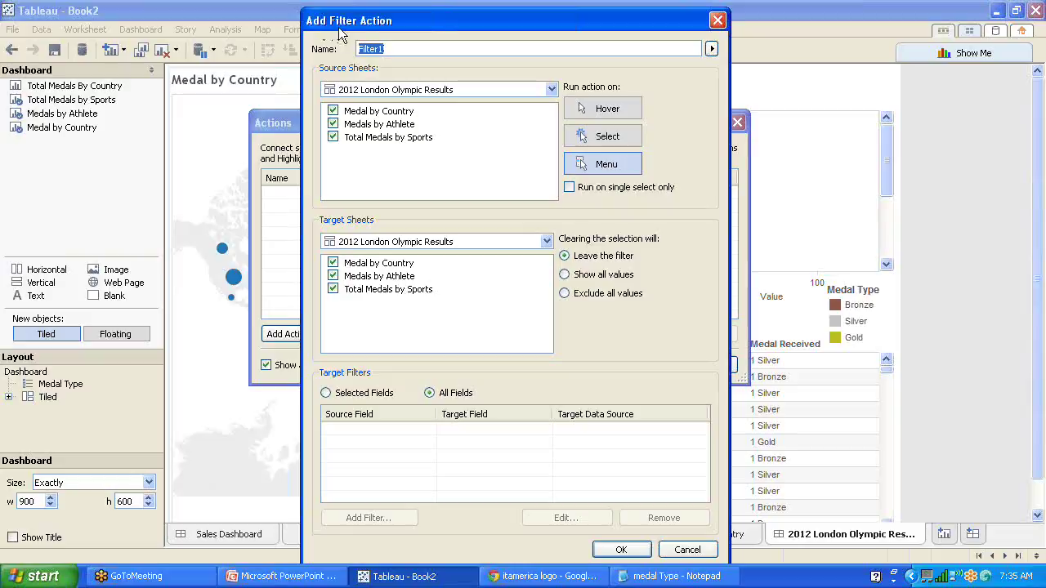
pyautogui.moveTo(397, 47); pyautogui.dragTo(347, 56)
pyautogui.write('M')
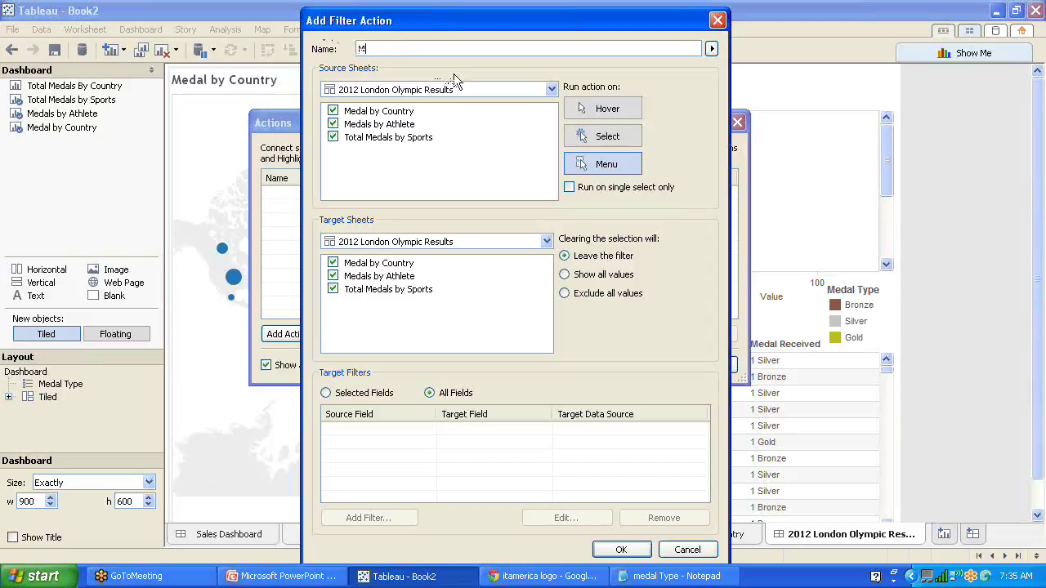
pyautogui.write('ap Filter')
pyautogui.tripleClick(418, 48)
pyautogui.click(426, 48)
# Step: Run Map Filter on Select from Medal by Country only, excluding all values when the selection is cleared, and apply the action
pyautogui.click(333, 124)
pyautogui.click(333, 138)
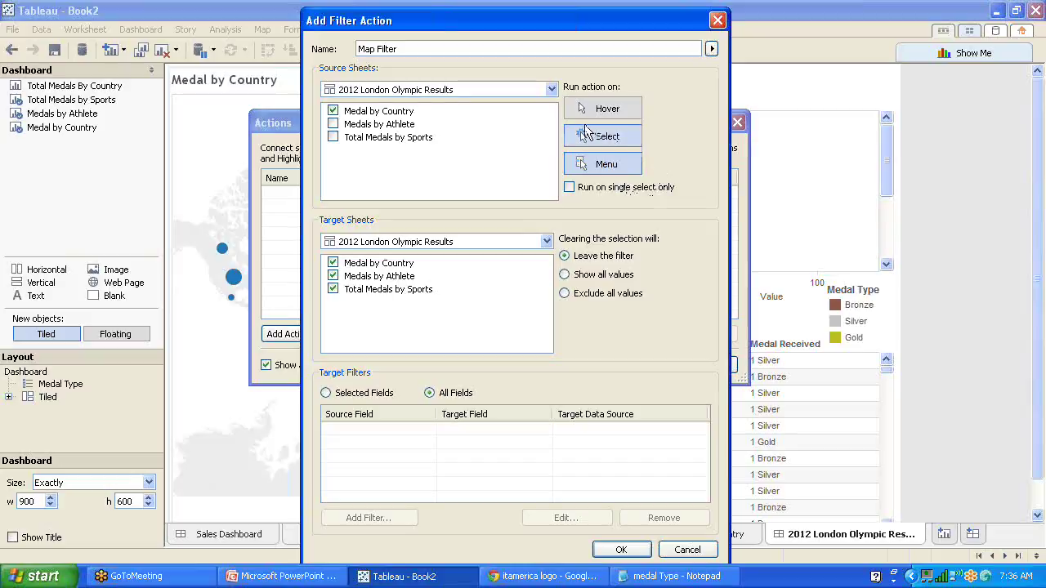
pyautogui.click(607, 139)
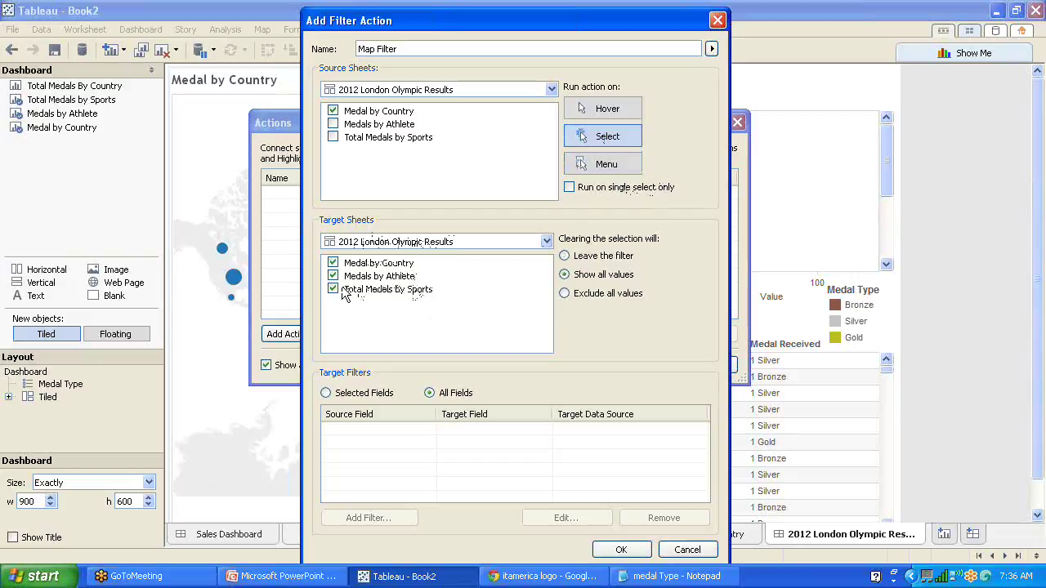
pyautogui.click(547, 243)
pyautogui.click(547, 242)
pyautogui.click(564, 295)
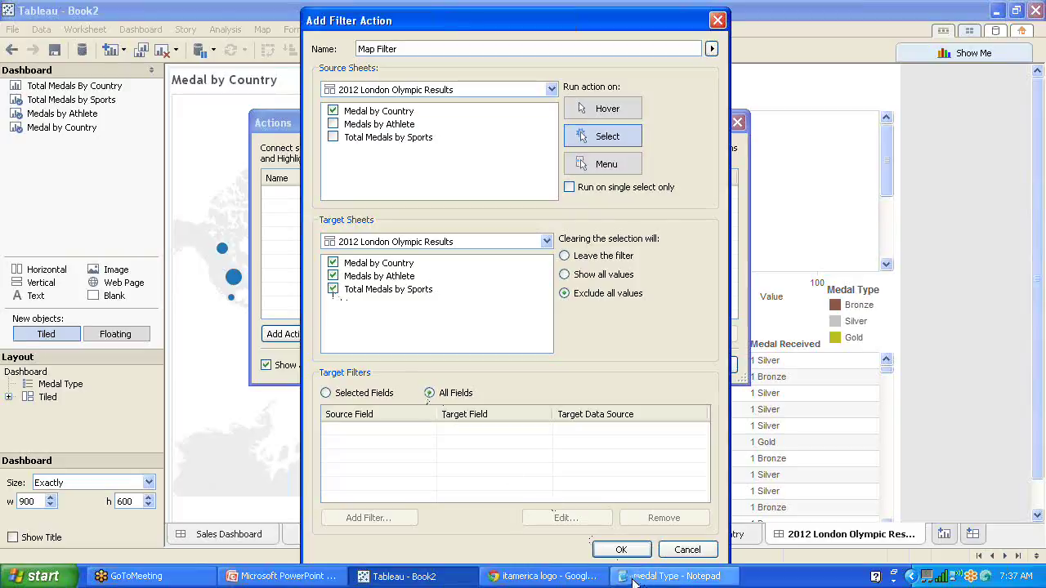
pyautogui.click(619, 551)
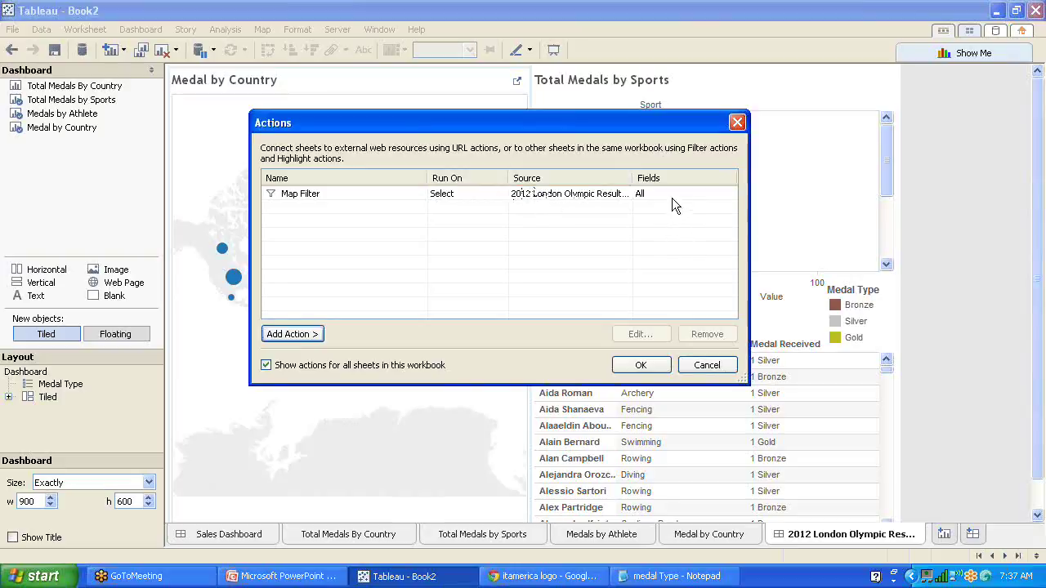
pyautogui.click(642, 368)
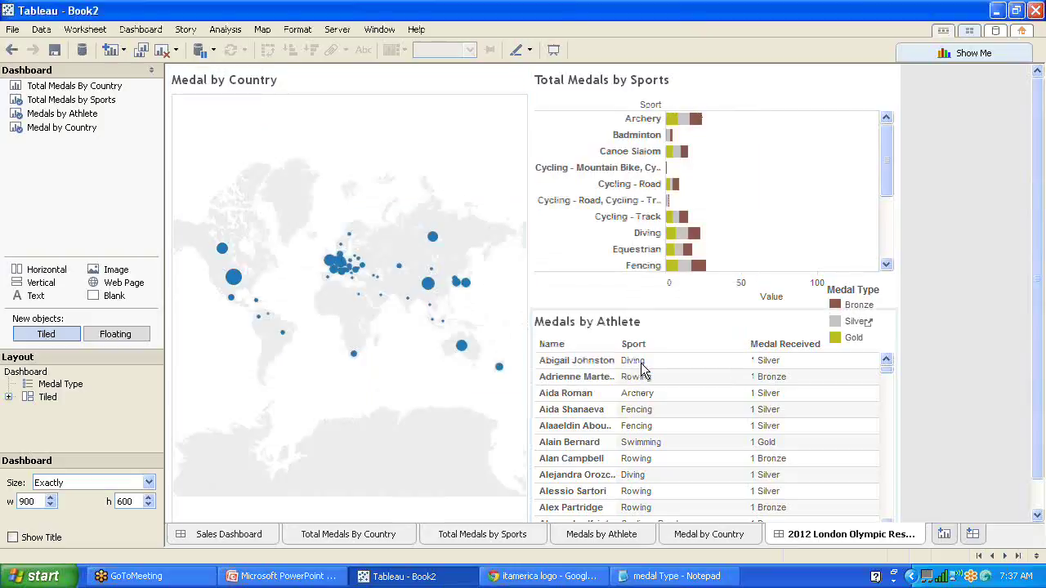
# Step: Test the map filter by selecting the United States, China, Japan and Canada, and try selecting Swimming in the sports chart
pyautogui.click(233, 277)
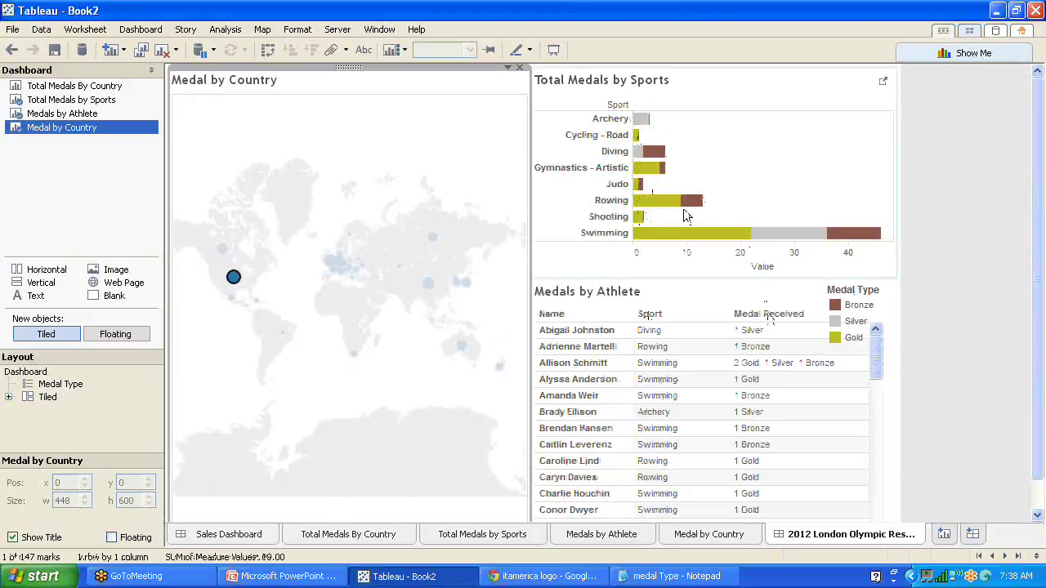
pyautogui.click(431, 281)
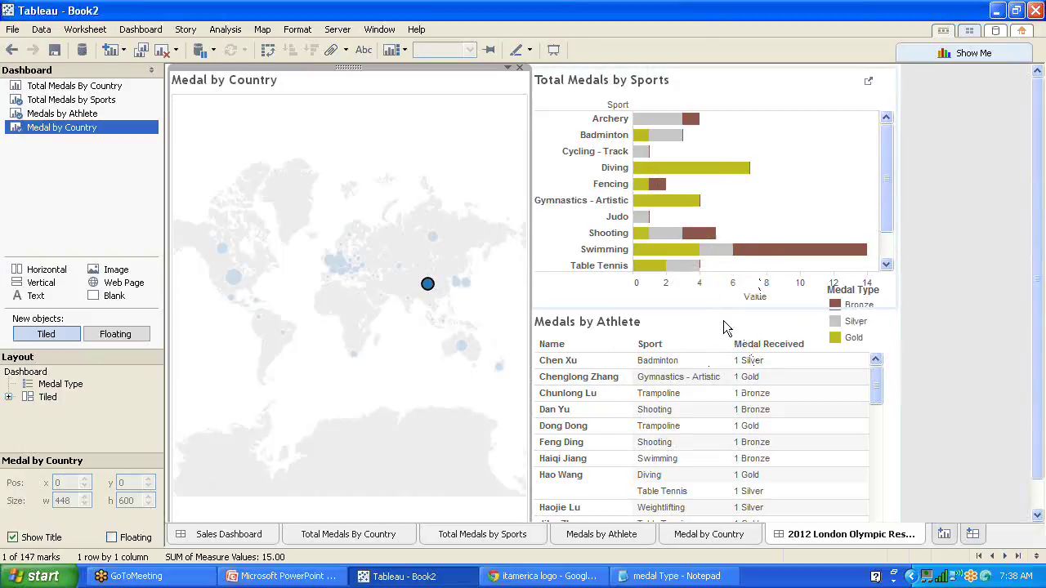
pyautogui.moveTo(464, 283)
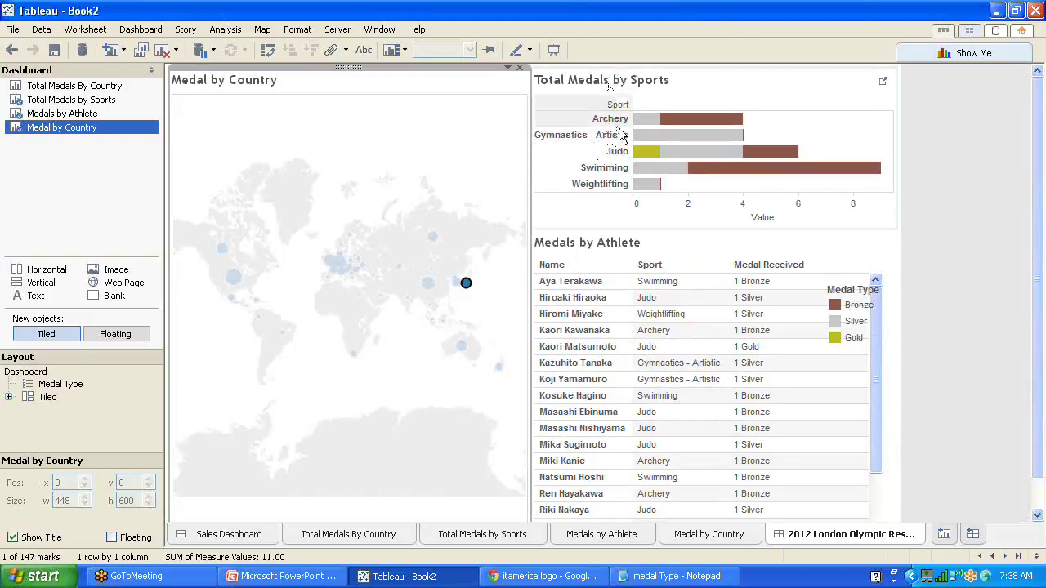
pyautogui.click(597, 171)
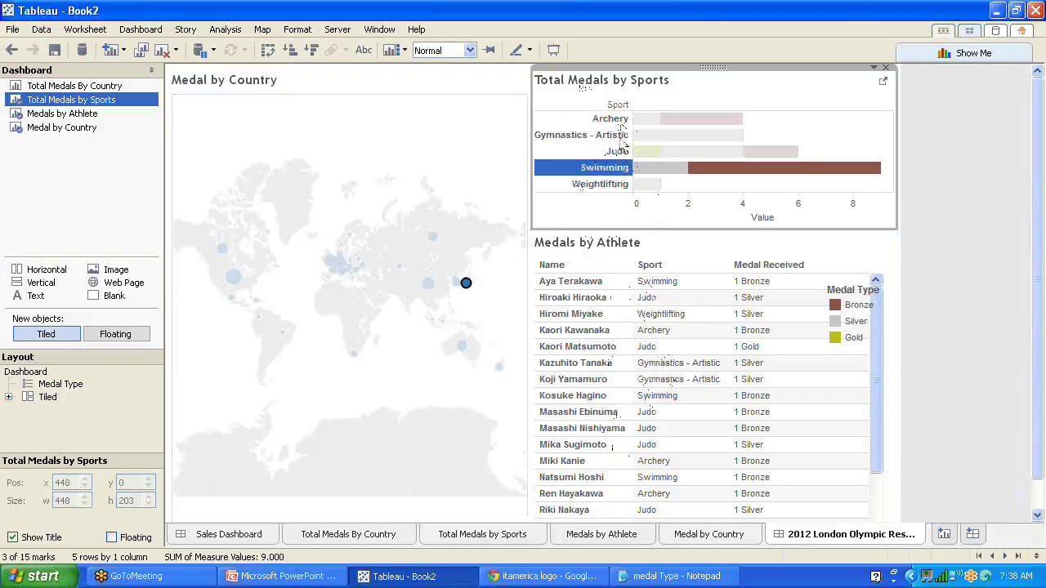
pyautogui.click(236, 274)
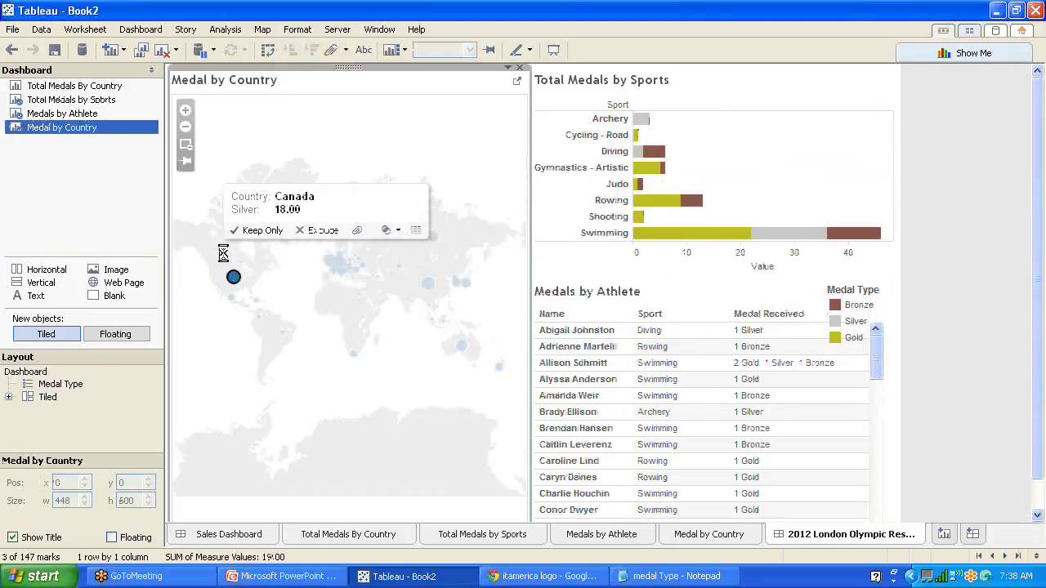
pyautogui.click(222, 249)
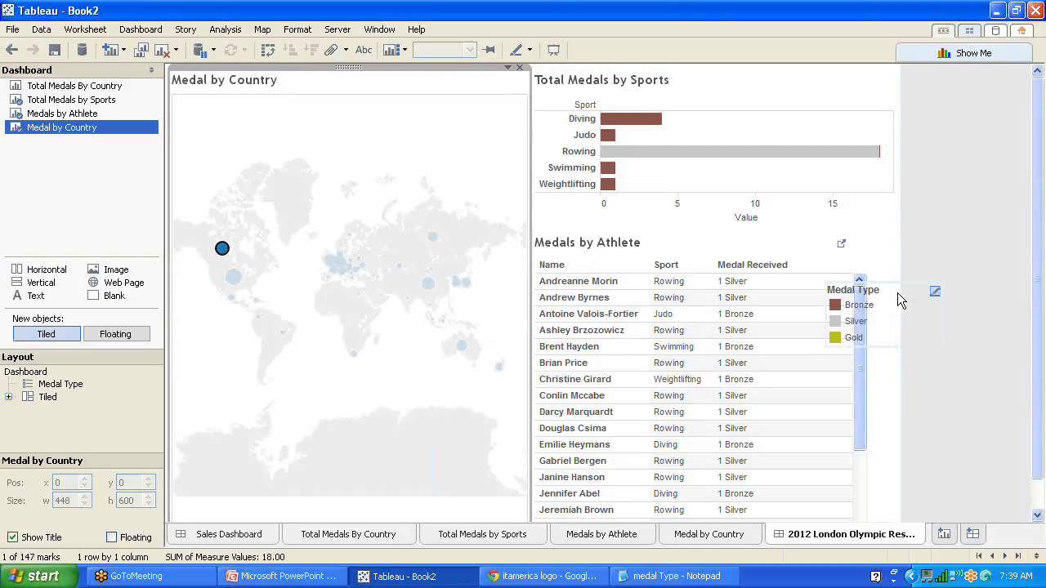
# Step: Move the floating Medal Type legend up to about x 810, y 169, clear of the athlete table's rows
pyautogui.moveTo(905, 301); pyautogui.dragTo(889, 214)
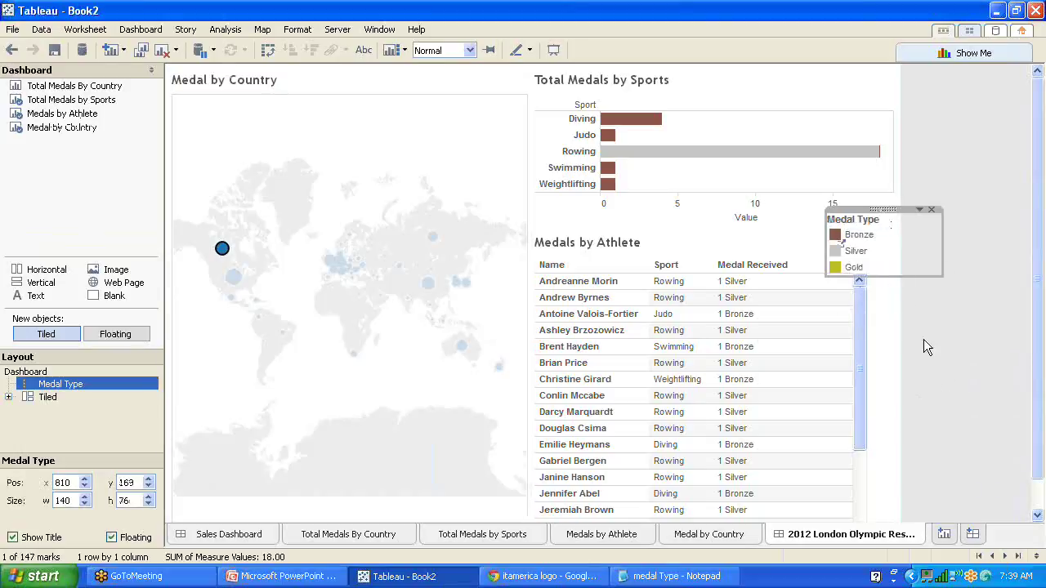
pyautogui.click(893, 340)
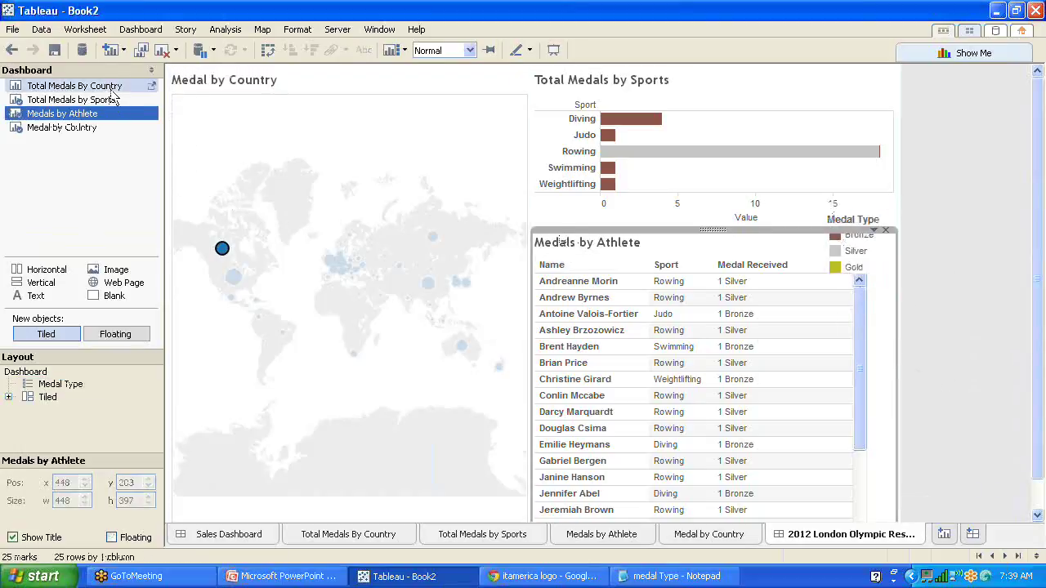
# Step: Add a second filter action to the dashboard and name it Filter By Athletes
pyautogui.click(140, 30)
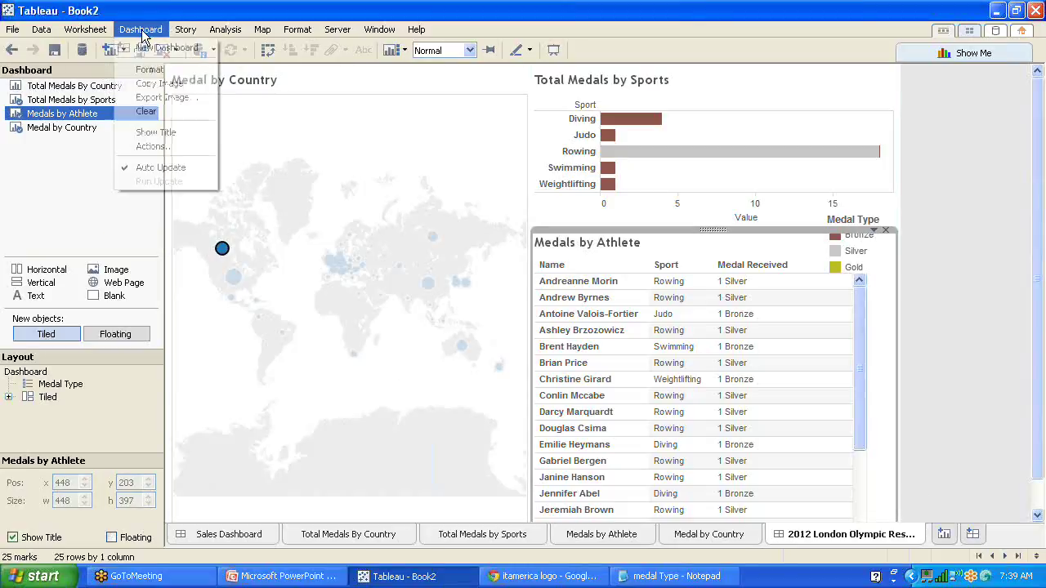
pyautogui.click(155, 146)
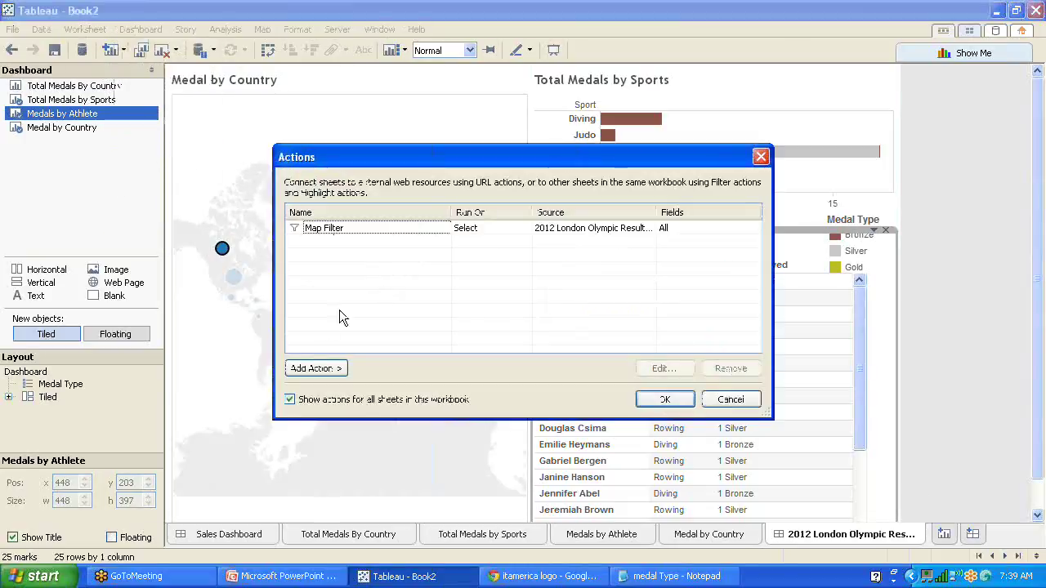
pyautogui.click(335, 369)
pyautogui.click(371, 376)
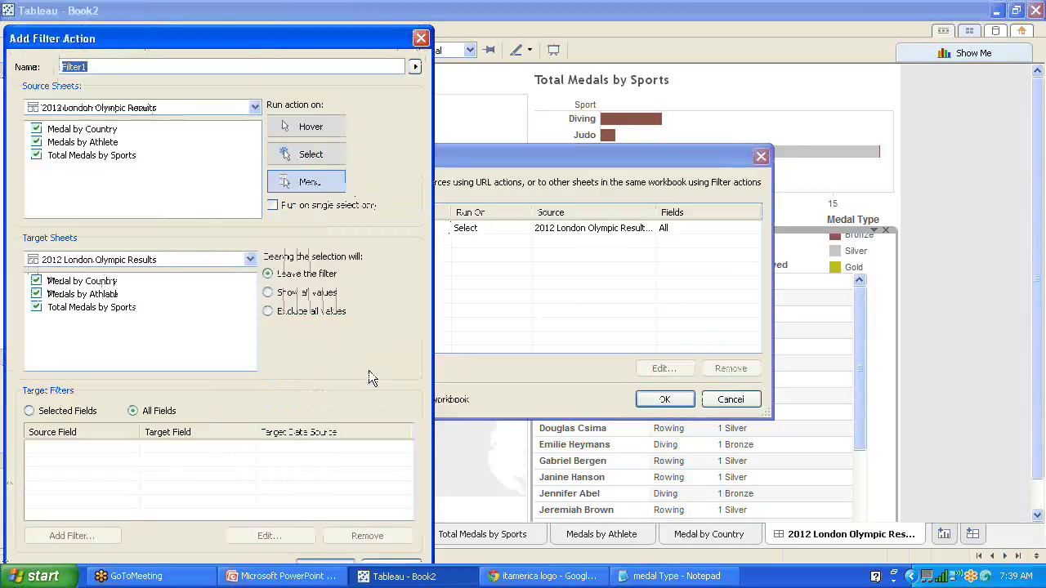
pyautogui.moveTo(240, 46); pyautogui.dragTo(674, 153)
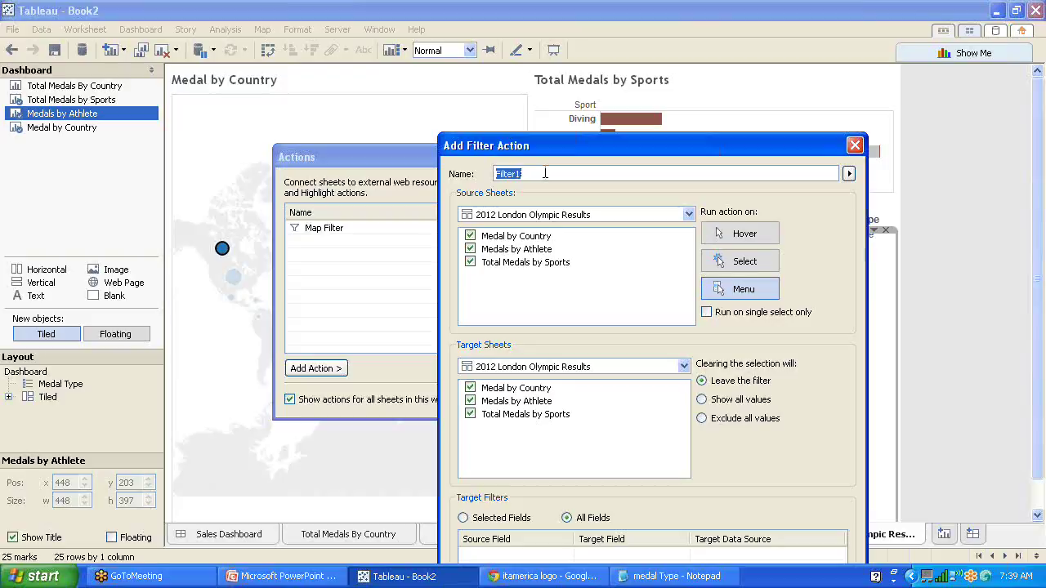
pyautogui.write('F')
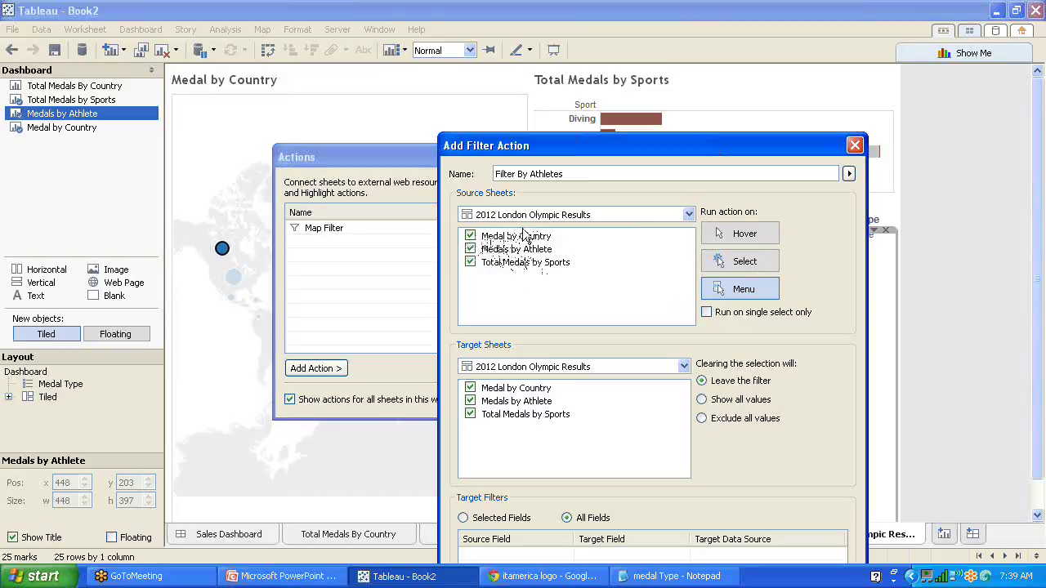
# Step: Use only Total Medals by Sports on the 2012 London Olympic Results dashboard as the source and run the action on Select
pyautogui.click(470, 236)
pyautogui.click(689, 215)
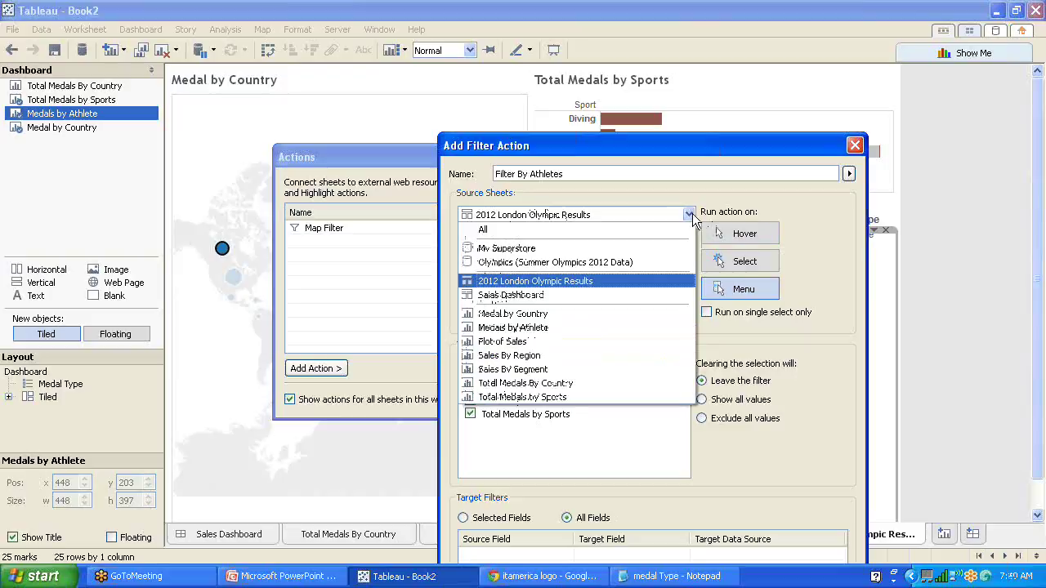
pyautogui.click(547, 285)
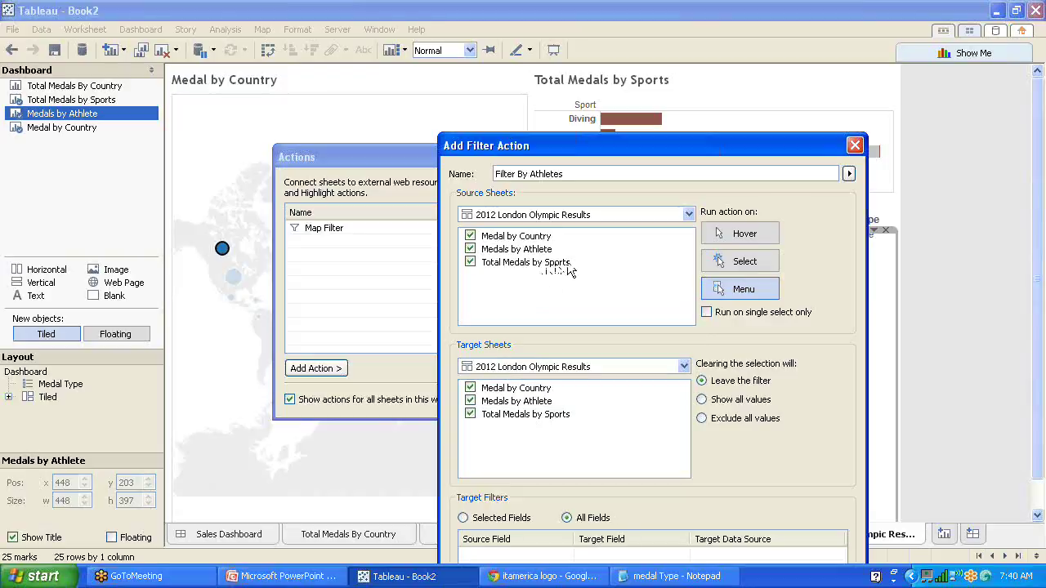
pyautogui.click(470, 236)
pyautogui.click(471, 249)
pyautogui.click(744, 262)
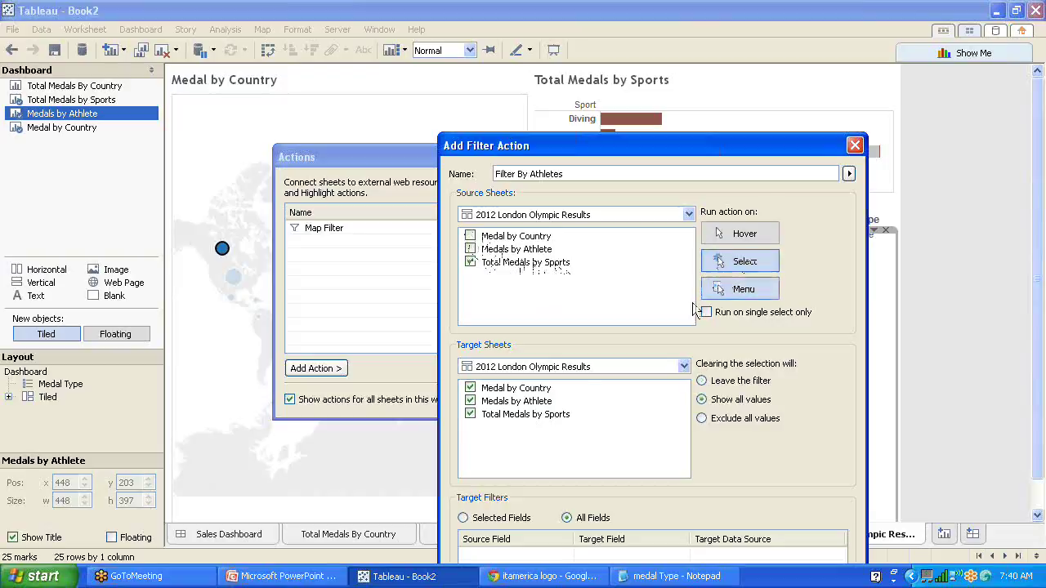
# Step: Target only Medals by Athlete, exclude all values when the selection is cleared, and apply the Filter By Athletes action
pyautogui.click(738, 399)
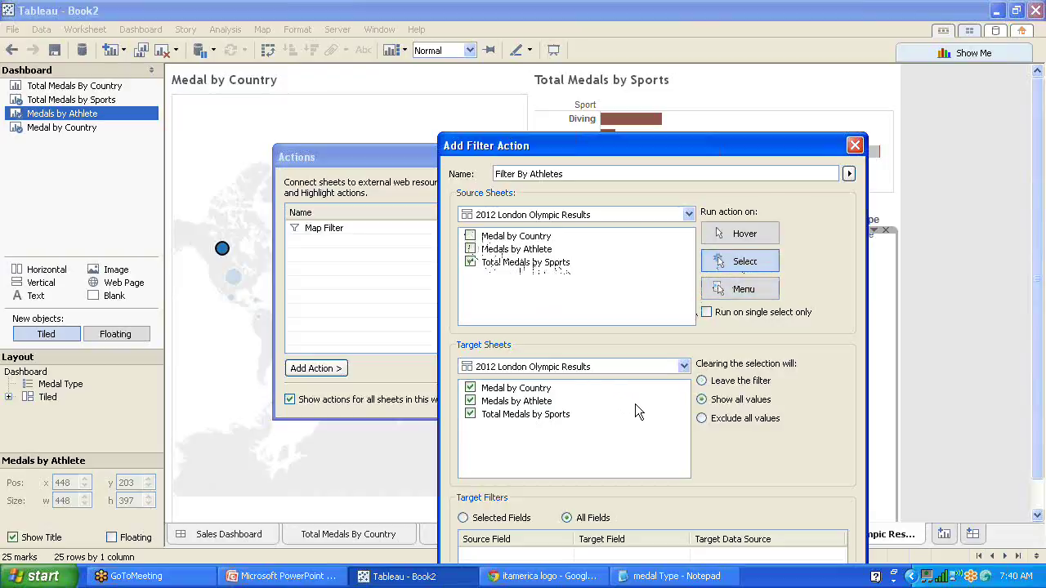
pyautogui.click(684, 367)
pyautogui.click(684, 367)
pyautogui.click(470, 387)
pyautogui.moveTo(607, 147); pyautogui.dragTo(386, 8)
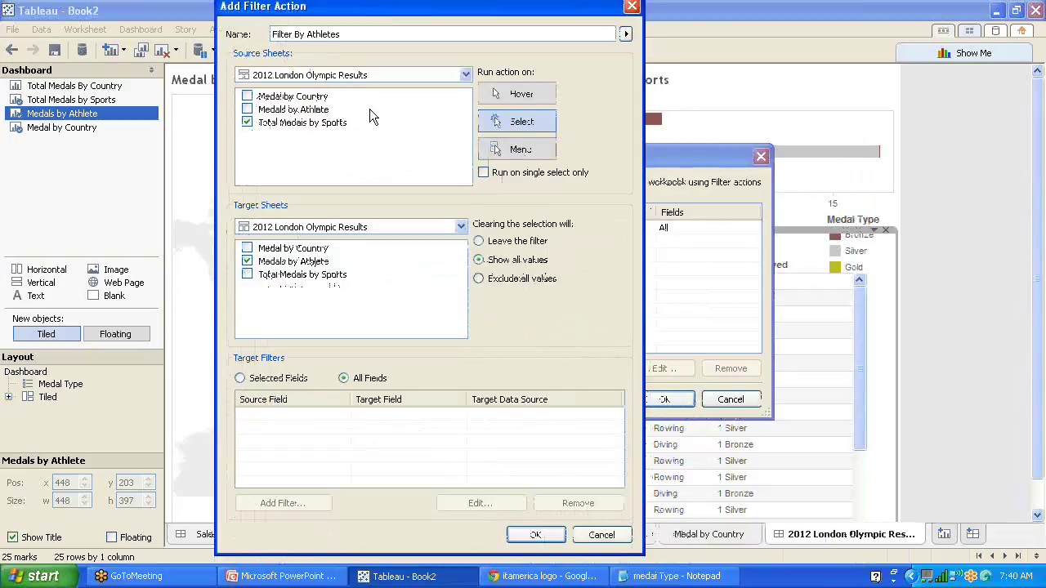
pyautogui.click(478, 280)
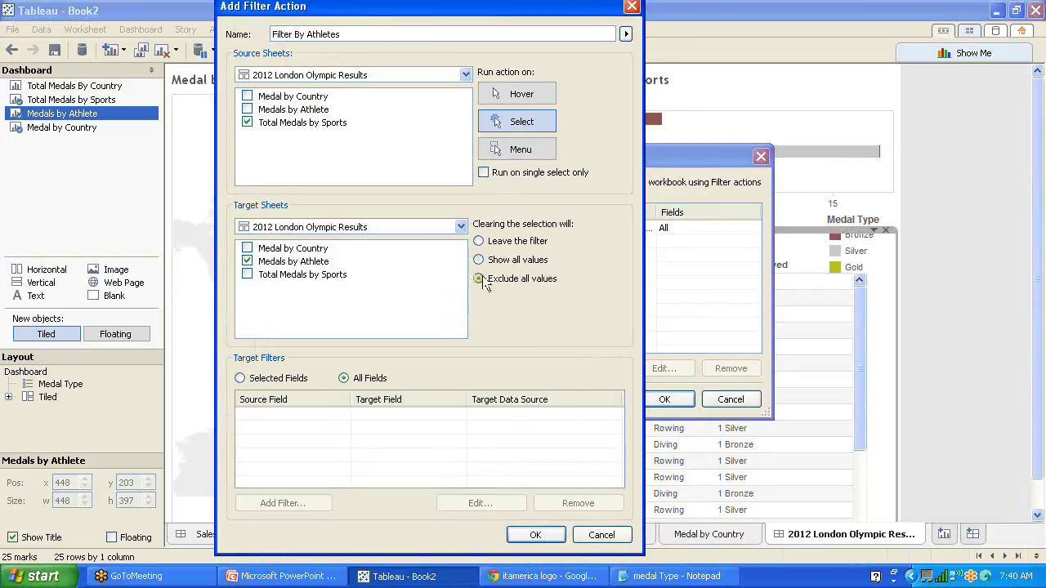
pyautogui.click(529, 535)
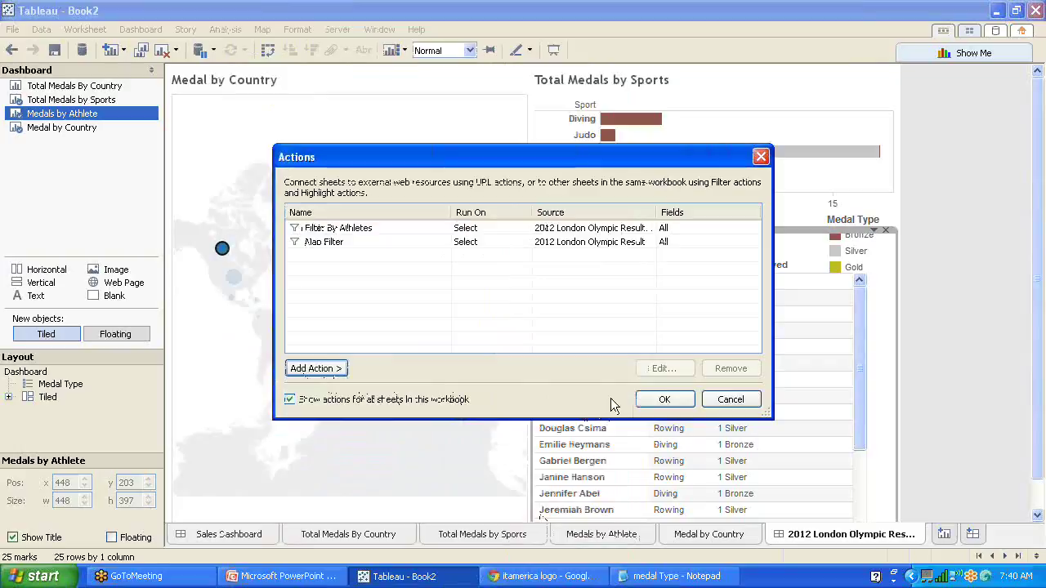
pyautogui.click(668, 406)
pyautogui.click(664, 400)
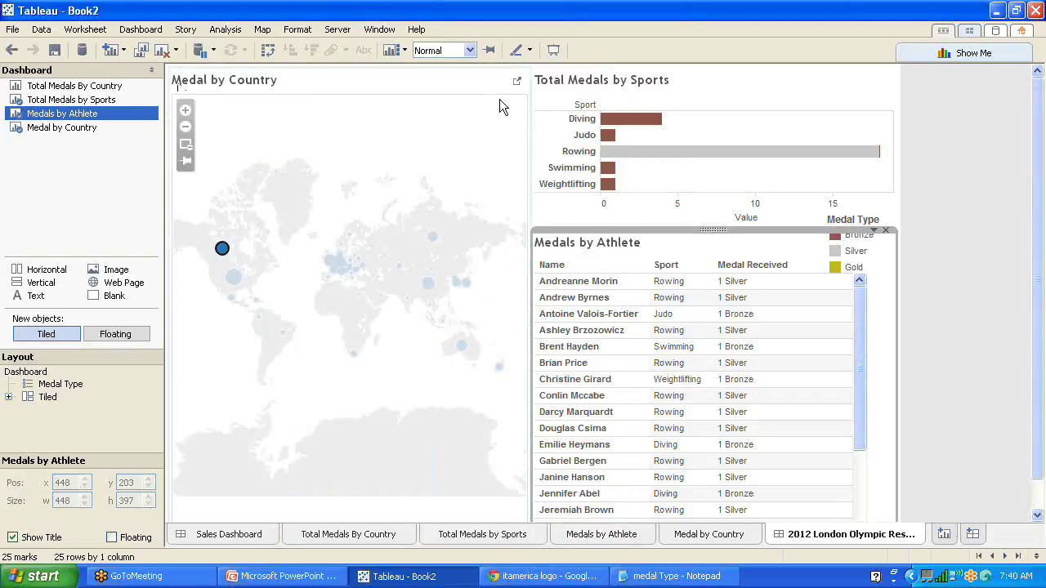
# Step: Present the dashboard full screen, select the United States on the map, and test the athlete filter with Shooting, Rowing and Diving
pyautogui.click(553, 51)
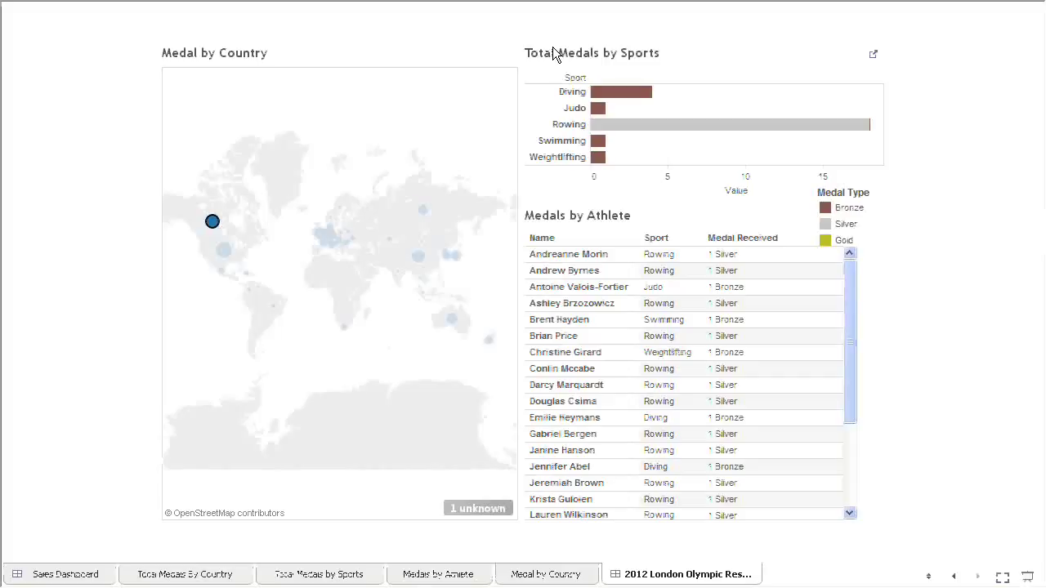
pyautogui.click(224, 250)
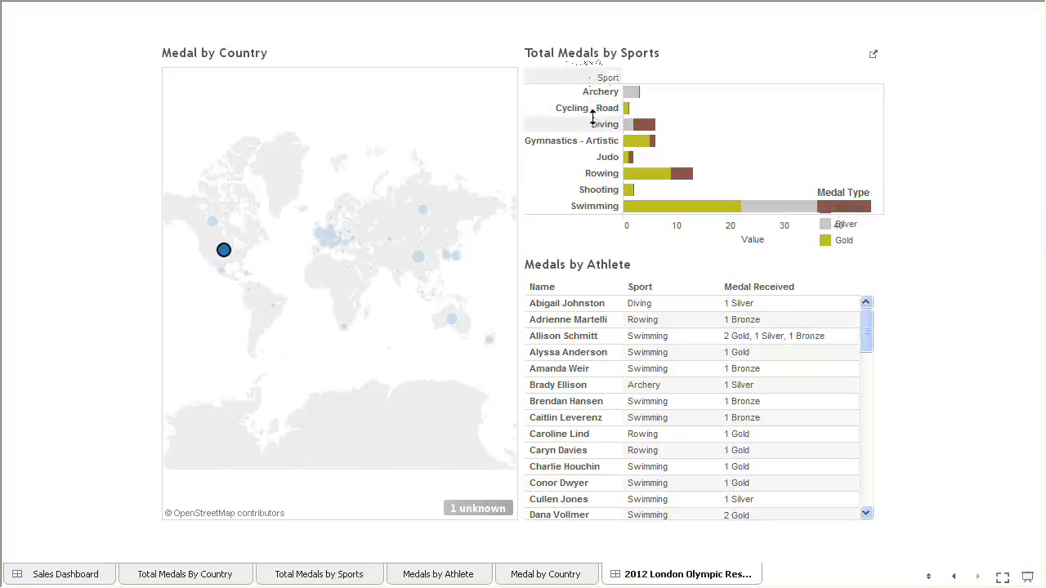
pyautogui.click(597, 194)
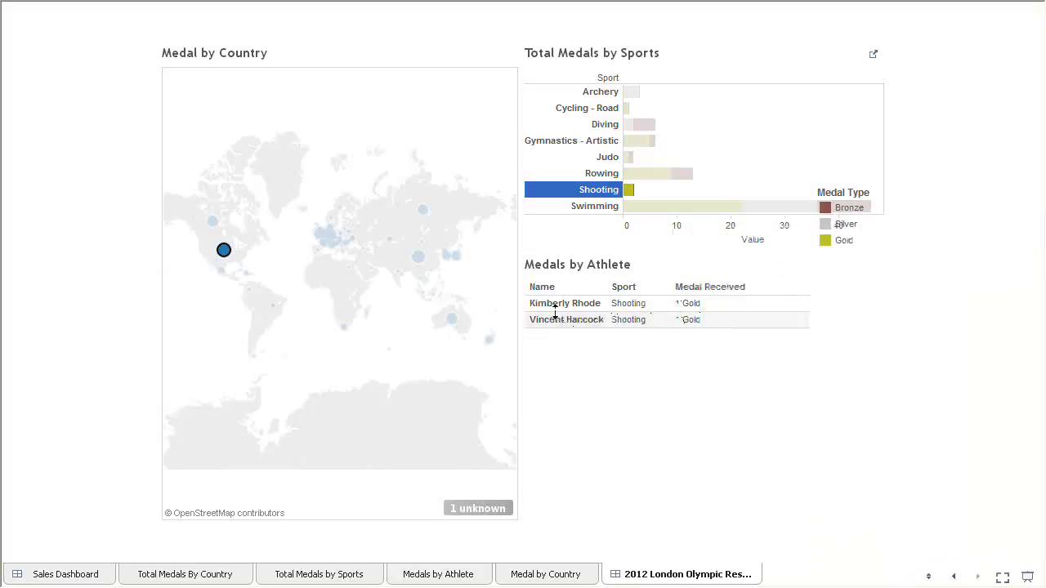
pyautogui.click(600, 173)
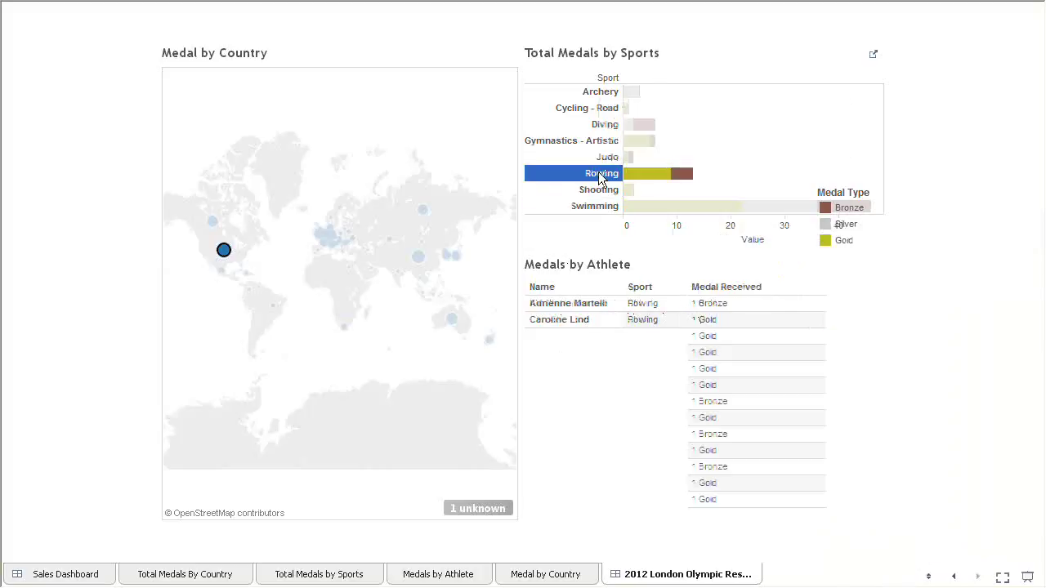
pyautogui.click(605, 126)
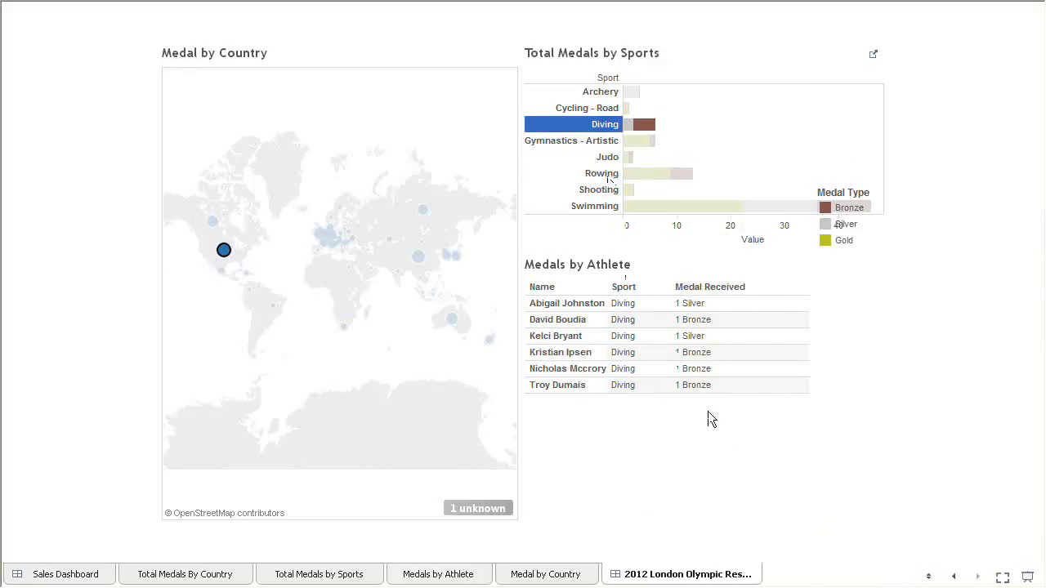
# Step: Select Australia on the map, test the athlete filter with Canoe Slalom, Cycling - Track, Rowing and Swimming, and leave the presentation view
pyautogui.click(450, 317)
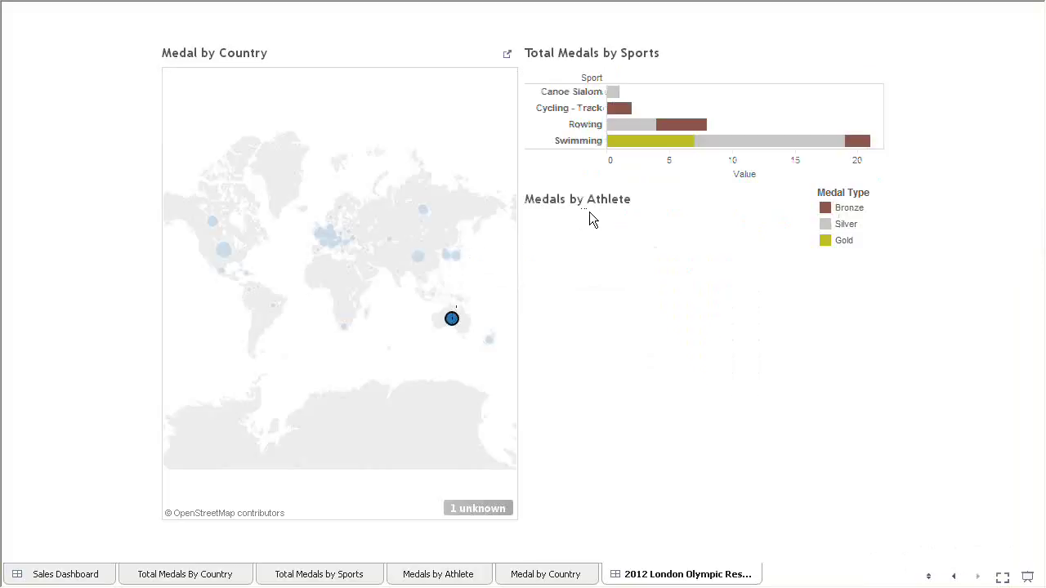
pyautogui.click(571, 96)
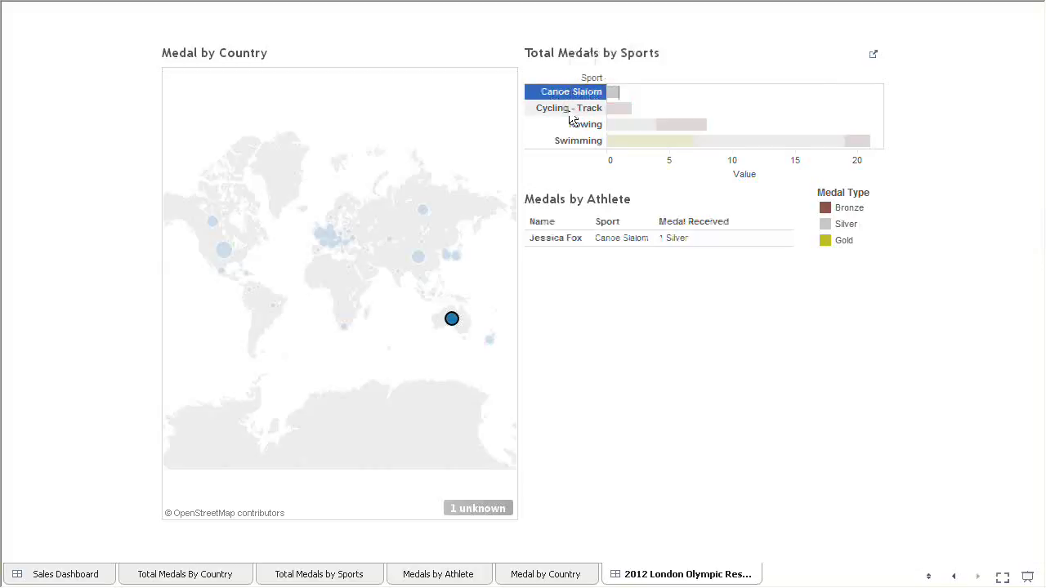
pyautogui.click(570, 111)
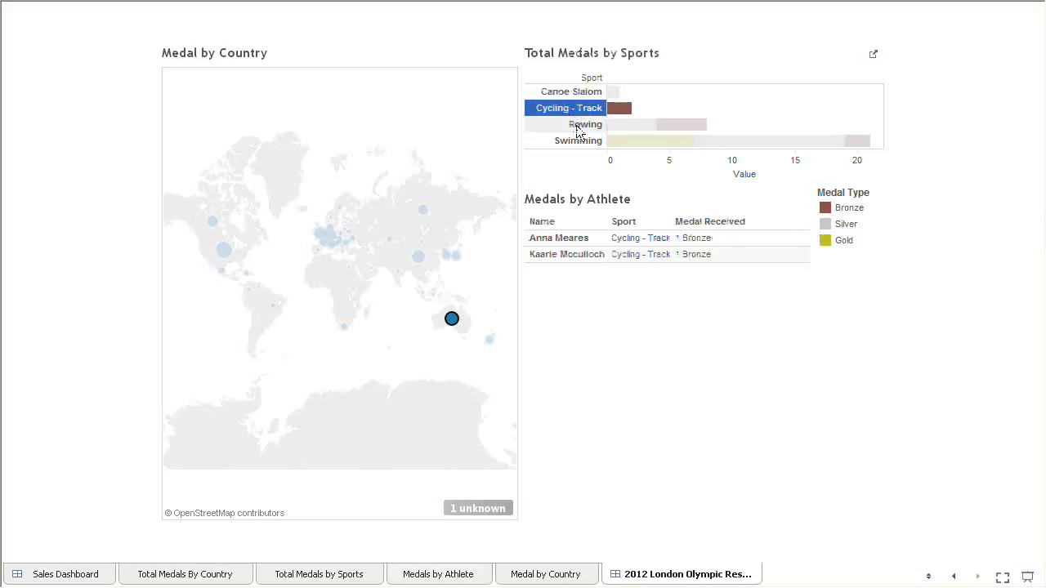
pyautogui.click(577, 125)
pyautogui.click(577, 143)
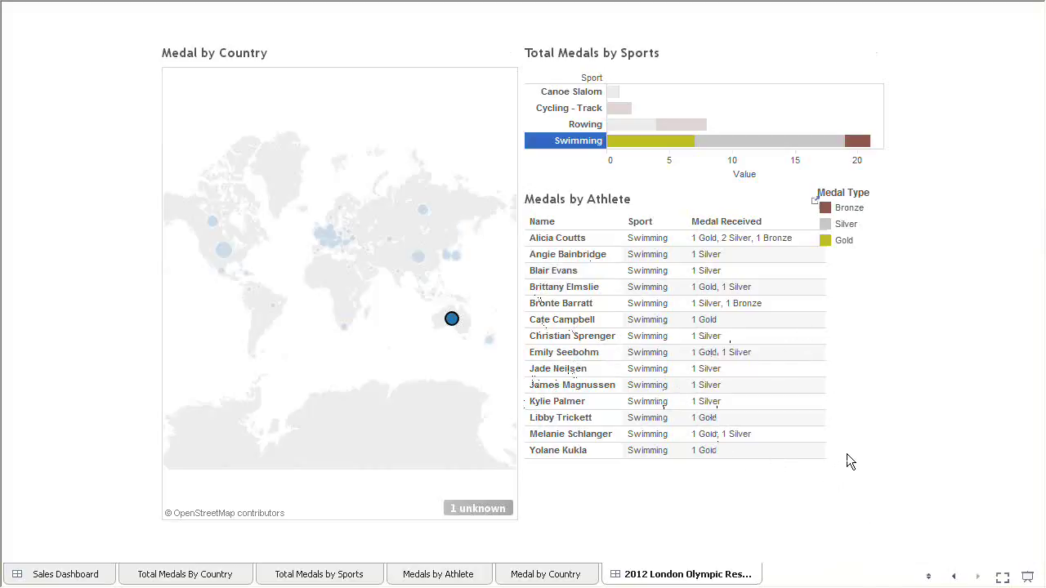
pyautogui.press('Escape')
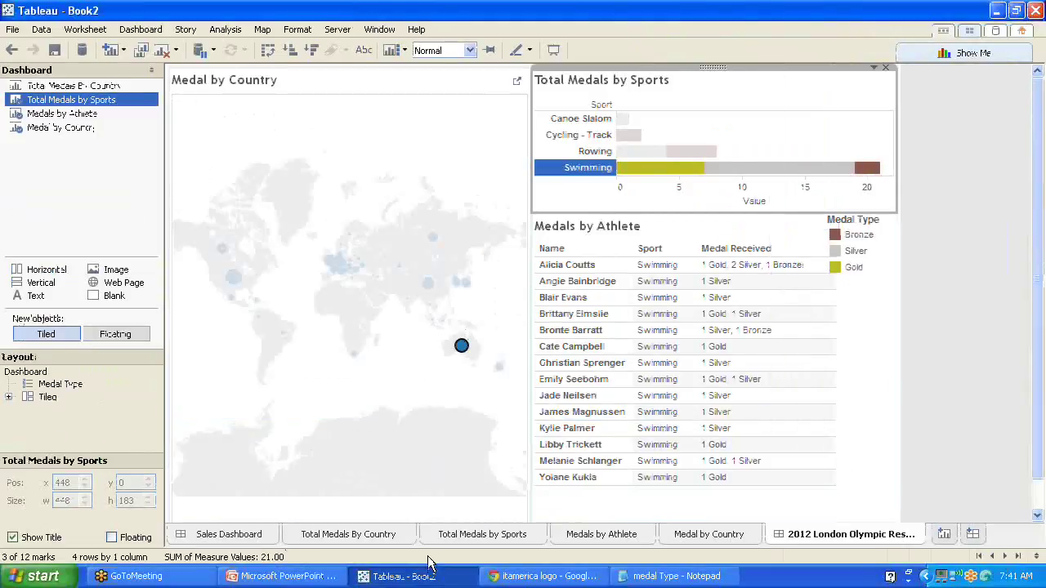
# Step: On the Medal by Country worksheet, match the unrecognized location Taipei (Chinese Taipei) to Taiwan
pyautogui.click(693, 538)
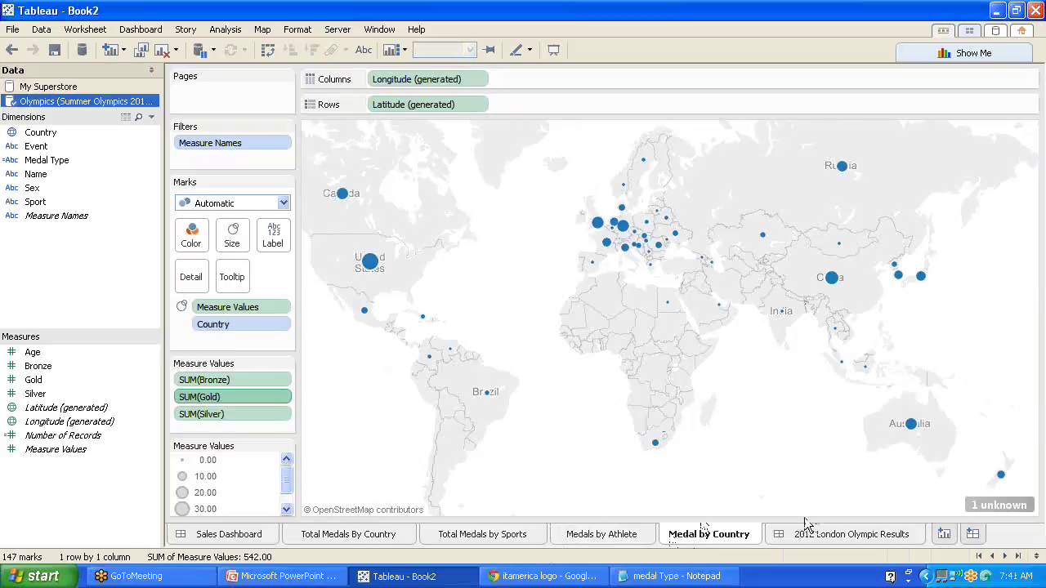
pyautogui.moveTo(1004, 511)
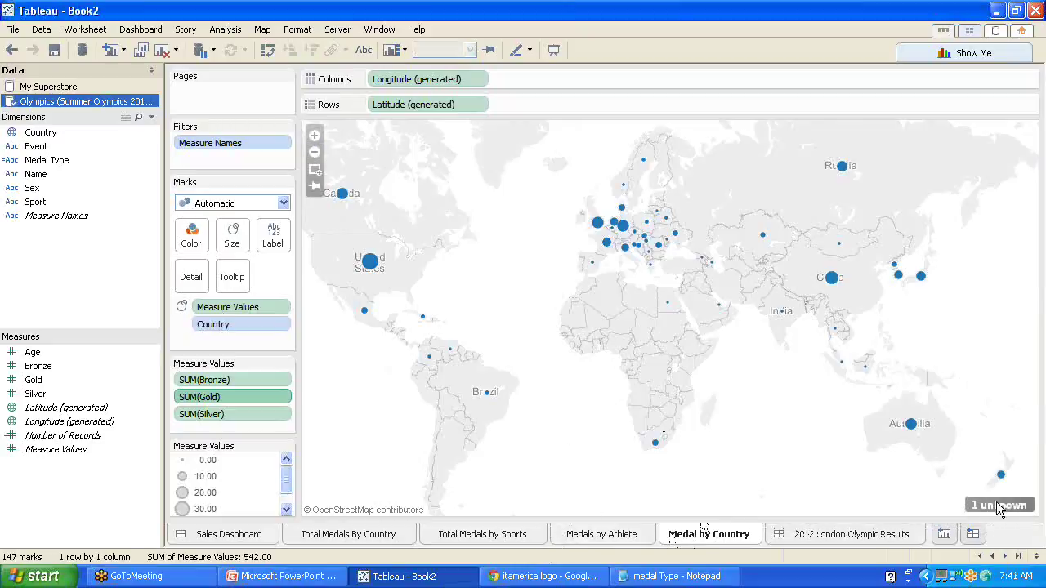
pyautogui.click(1004, 508)
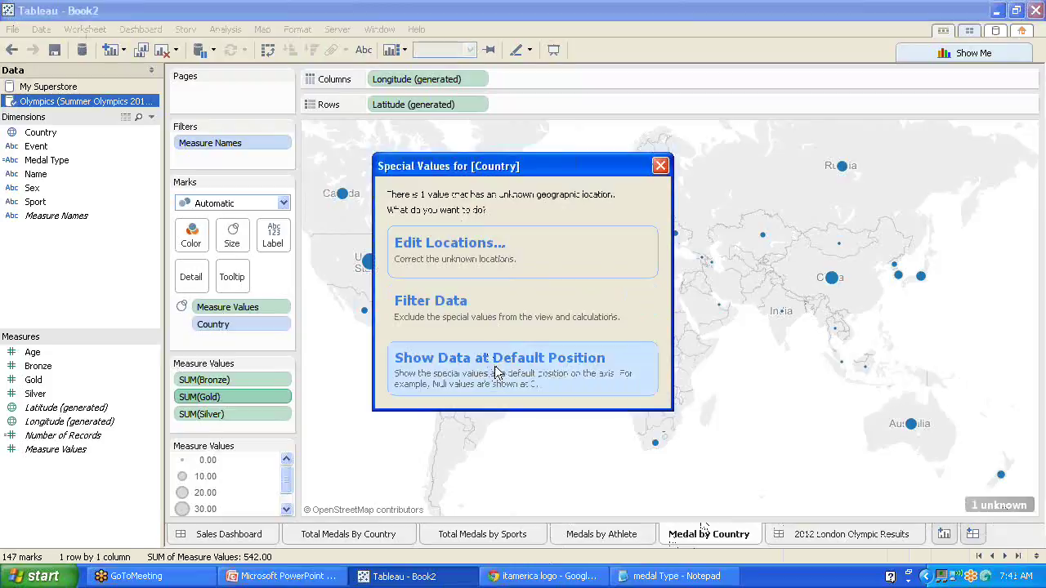
pyautogui.click(484, 263)
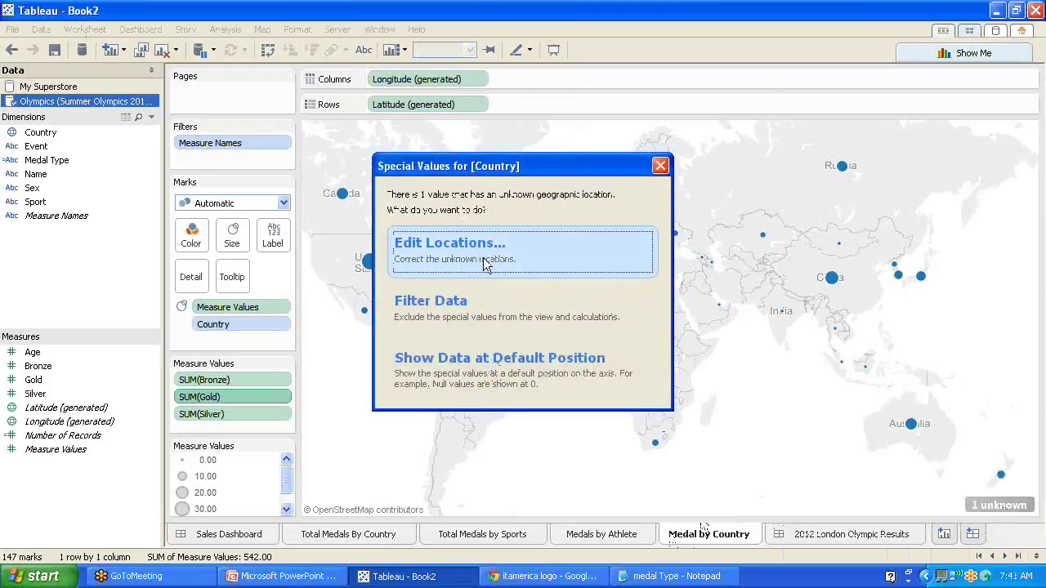
pyautogui.click(664, 237)
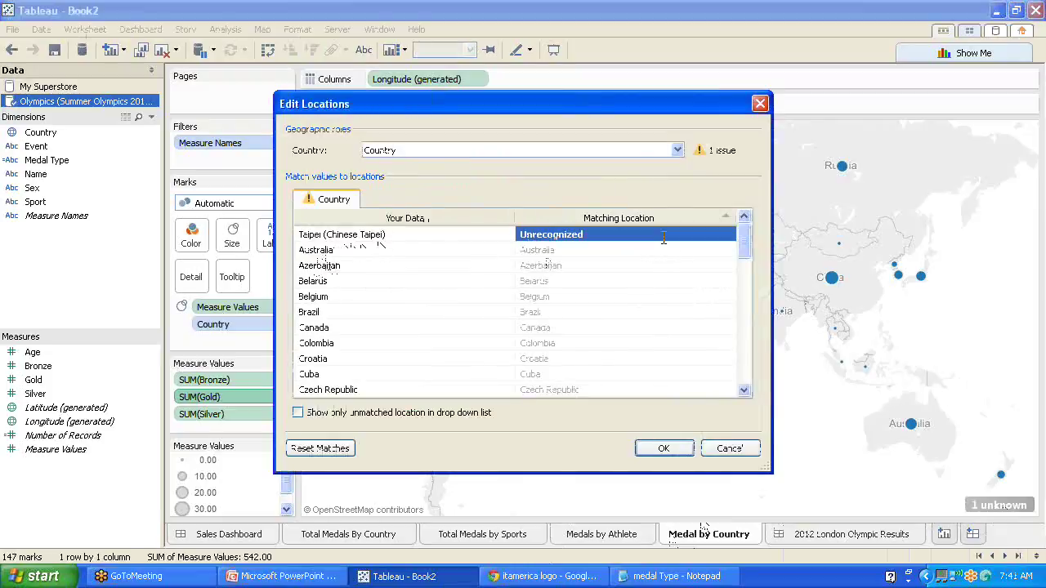
pyautogui.click(729, 236)
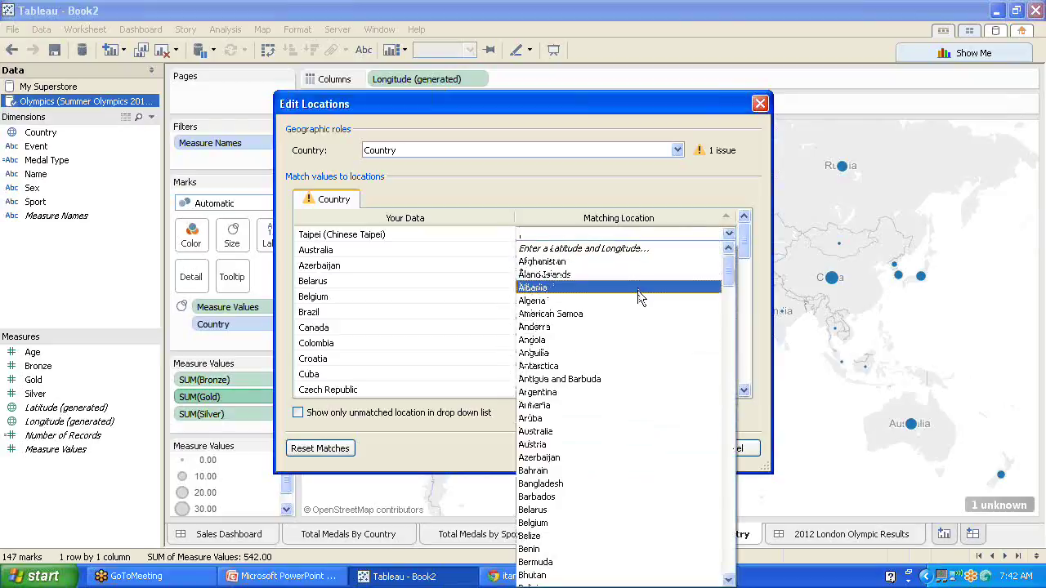
pyautogui.write('t')
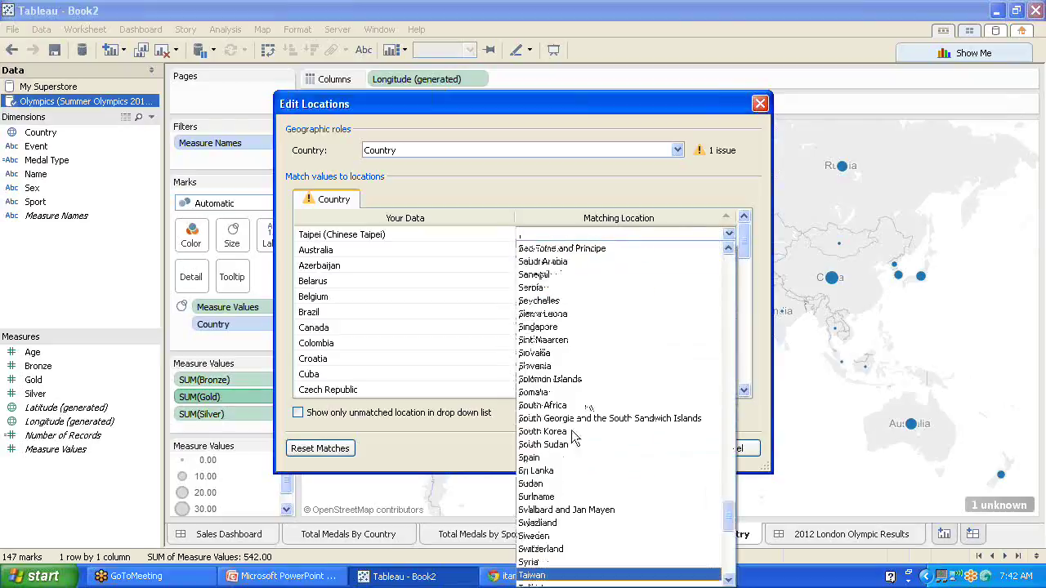
pyautogui.click(547, 577)
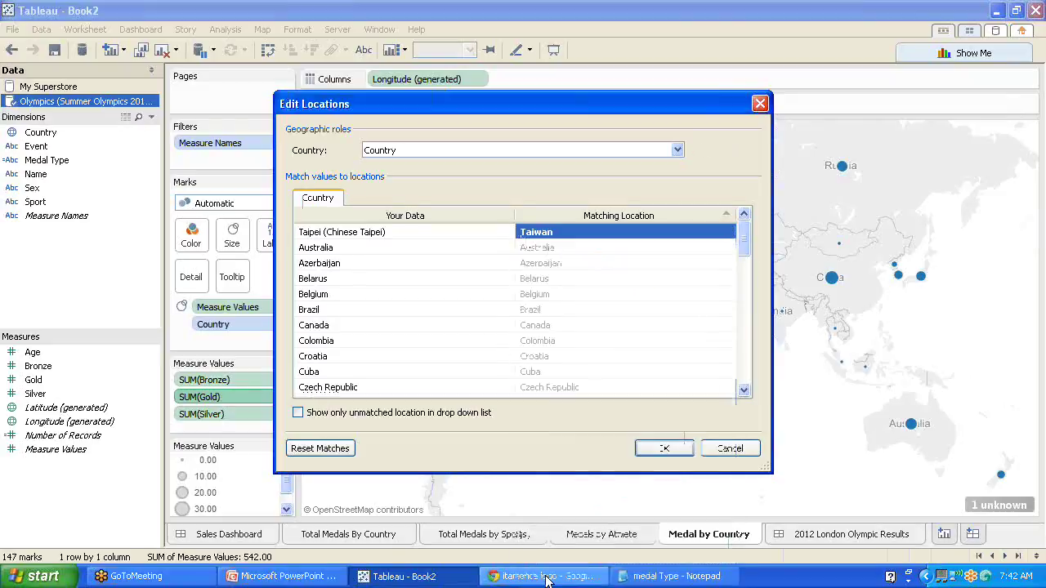
pyautogui.click(663, 449)
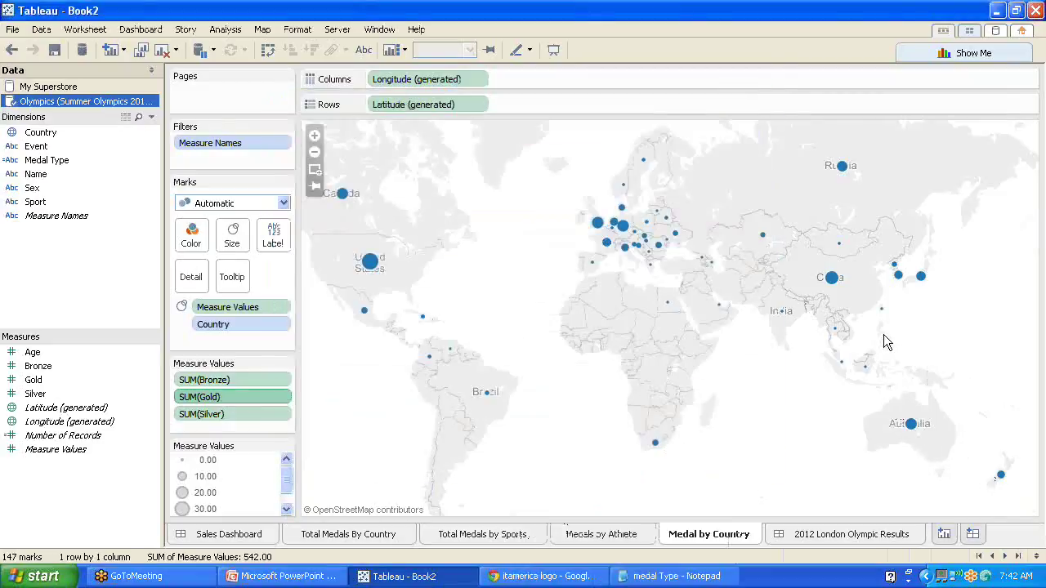
# Step: On the 2012 London Olympic Results dashboard, select the United States on the map and add a new URL action
pyautogui.click(832, 536)
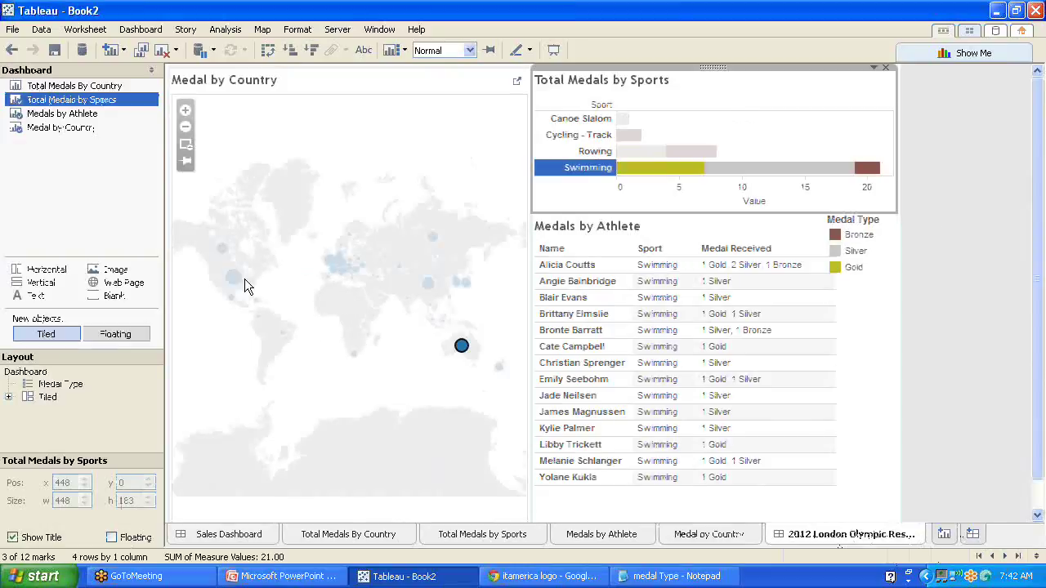
pyautogui.click(236, 277)
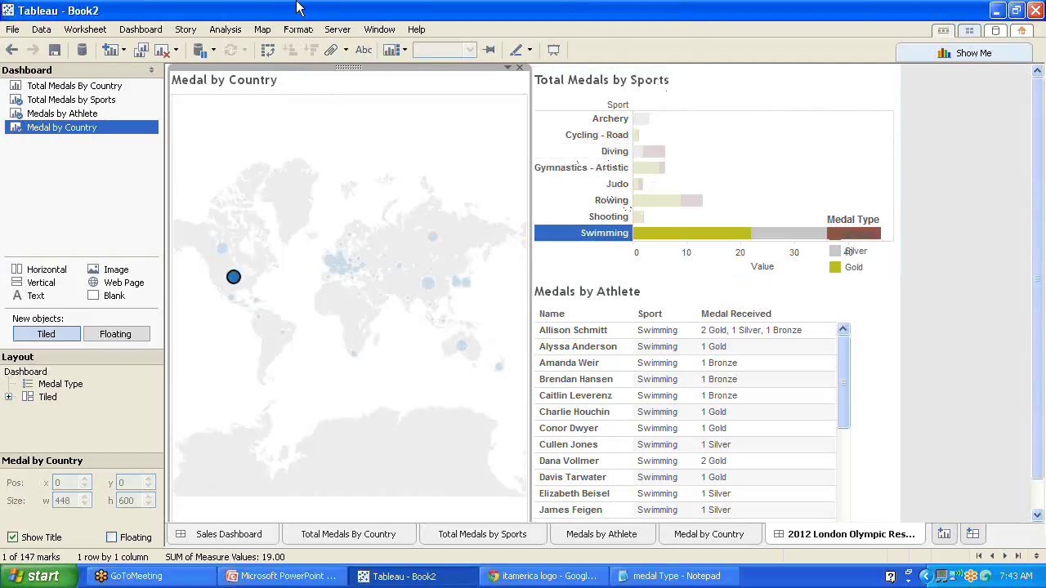
pyautogui.click(141, 29)
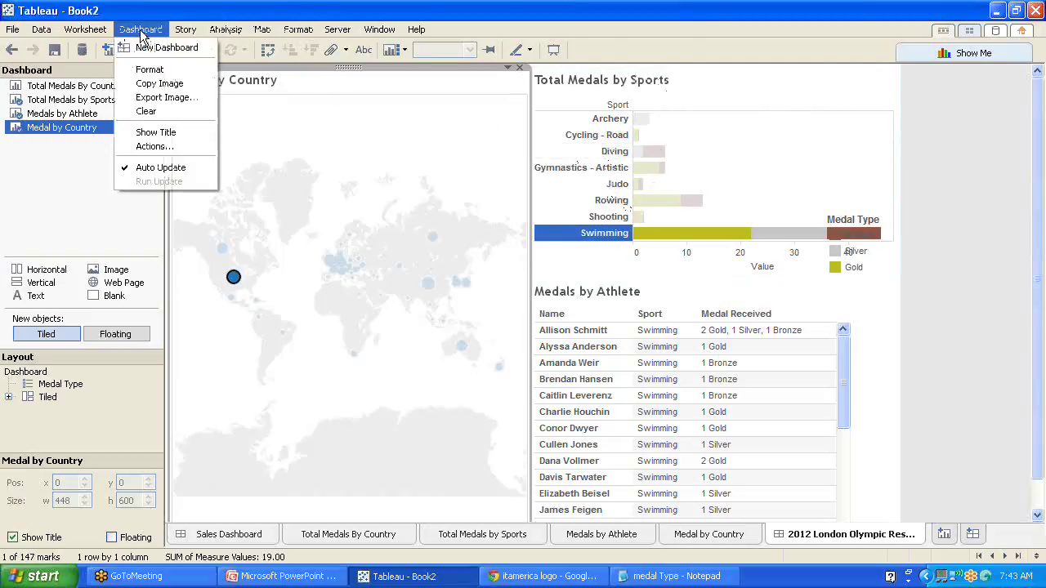
pyautogui.click(160, 147)
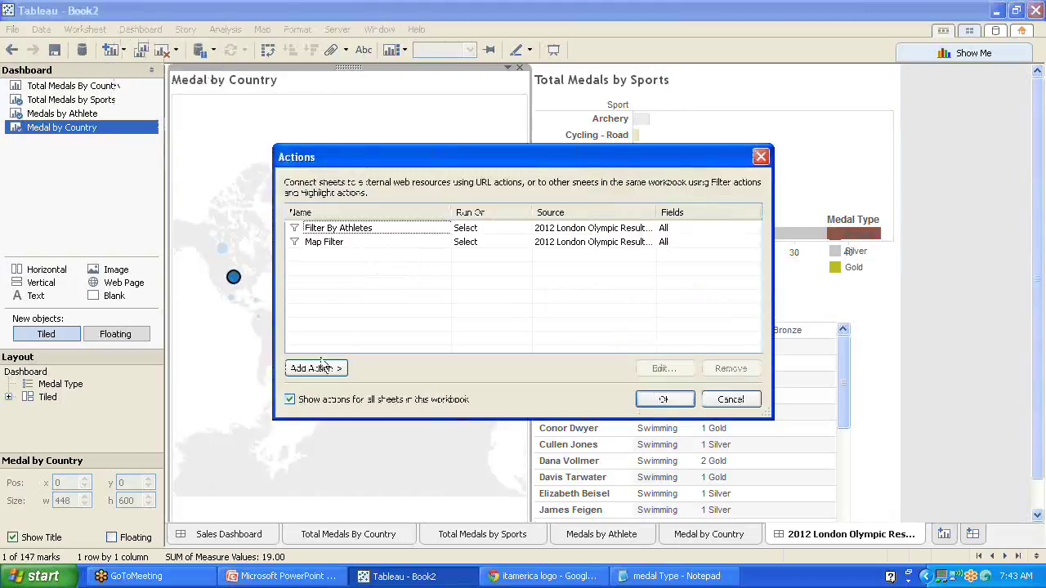
pyautogui.click(339, 369)
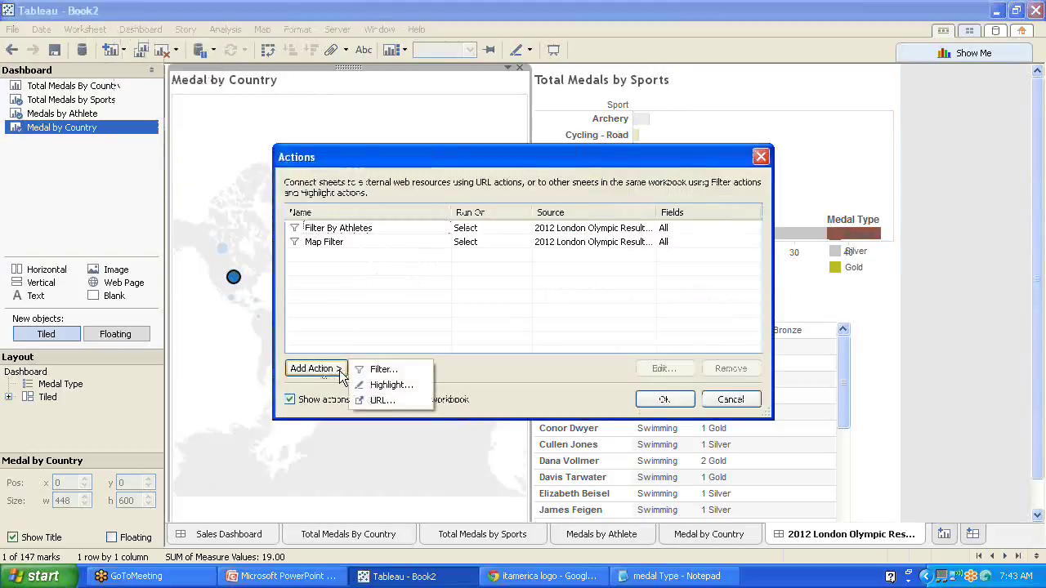
pyautogui.click(382, 401)
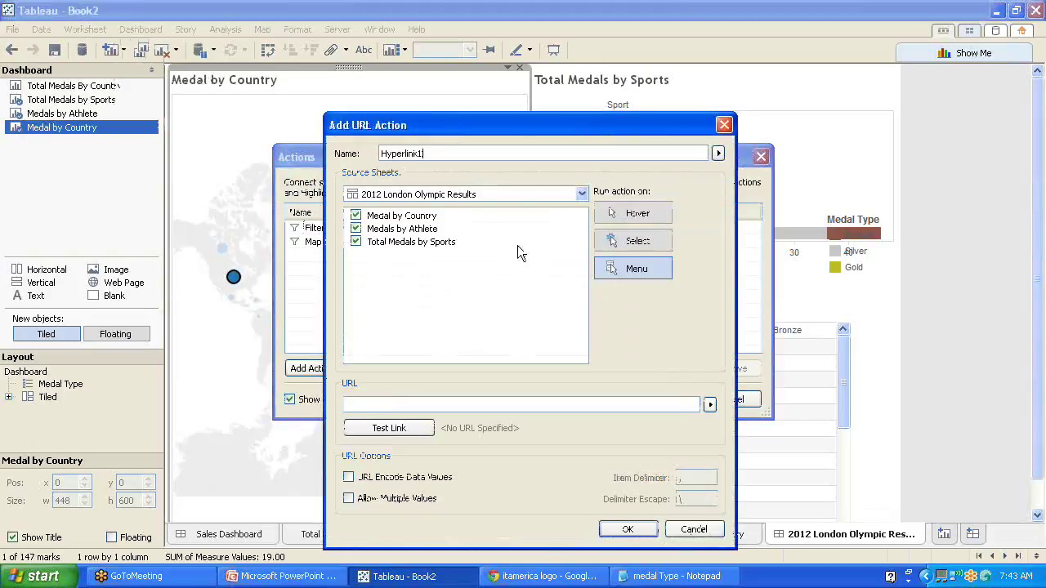
# Step: Name the URL action Look up Information about <Sport> and exclude Medal by Country from its source sheets
pyautogui.doubleClick(444, 151)
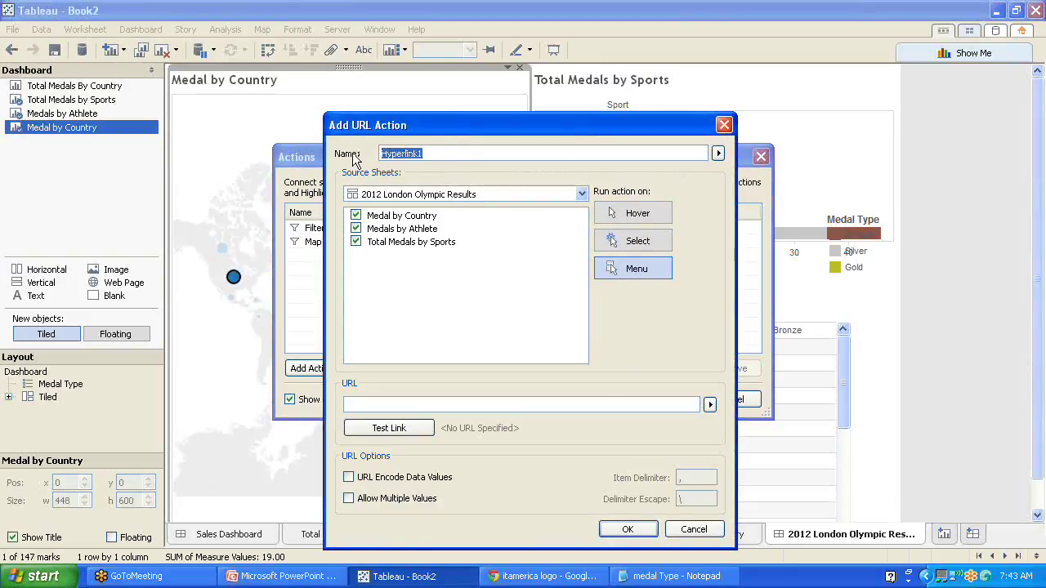
pyautogui.write('Lb')
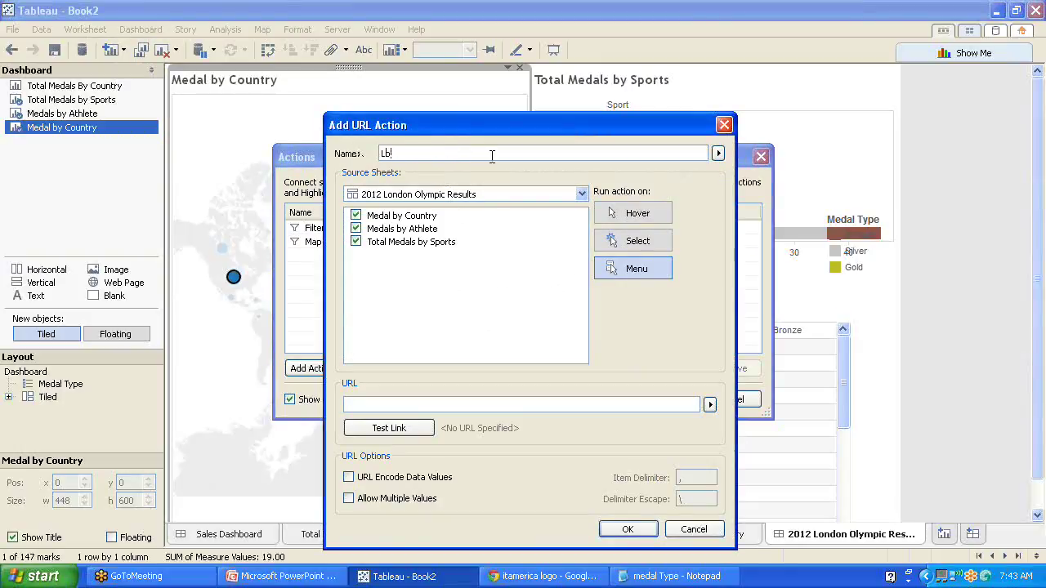
pyautogui.write('okup')
pyautogui.write(' li')
pyautogui.write('nformation')
pyautogui.write(' abou')
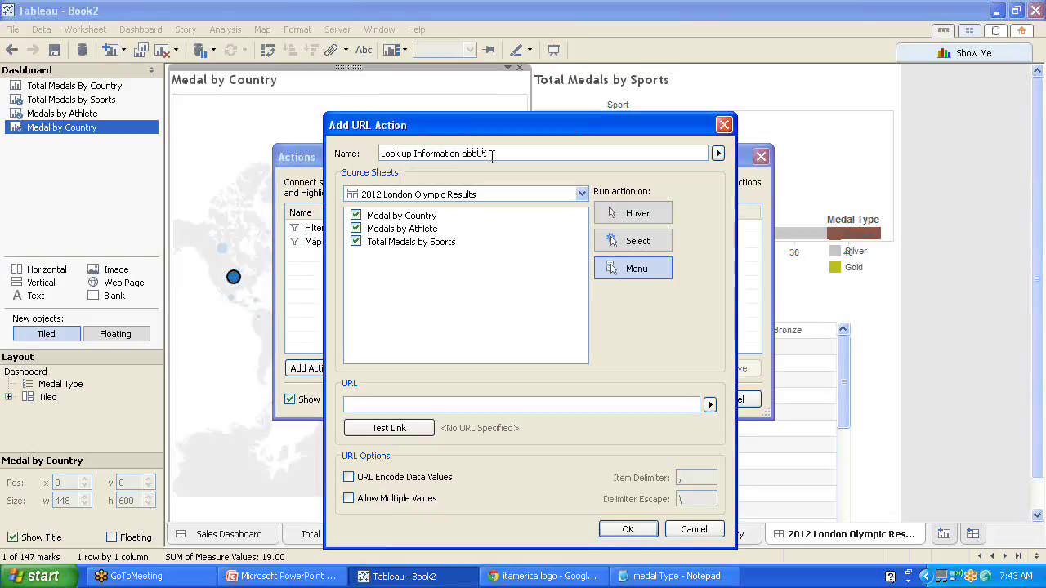
pyautogui.write('t <')
pyautogui.write('Co')
pyautogui.write('ort>')
pyautogui.click(356, 216)
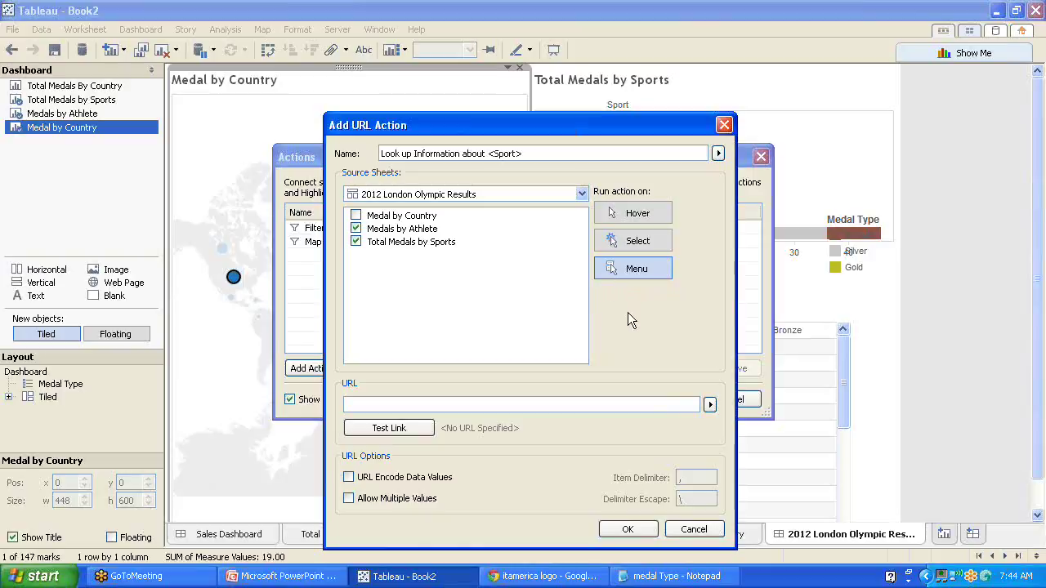
pyautogui.click(675, 406)
pyautogui.write('http://')
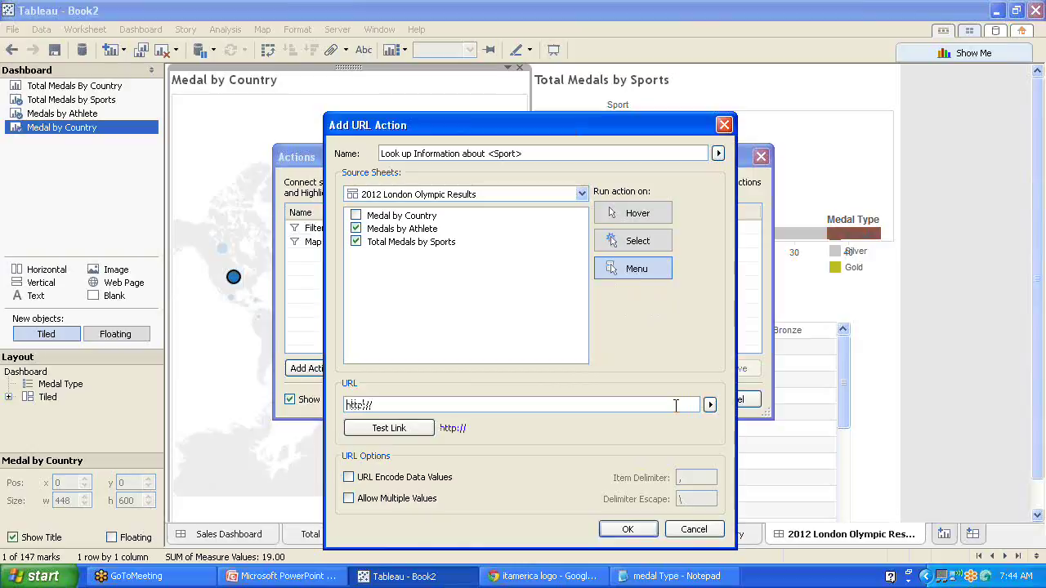
pyautogui.write('en.wikipedia.org')
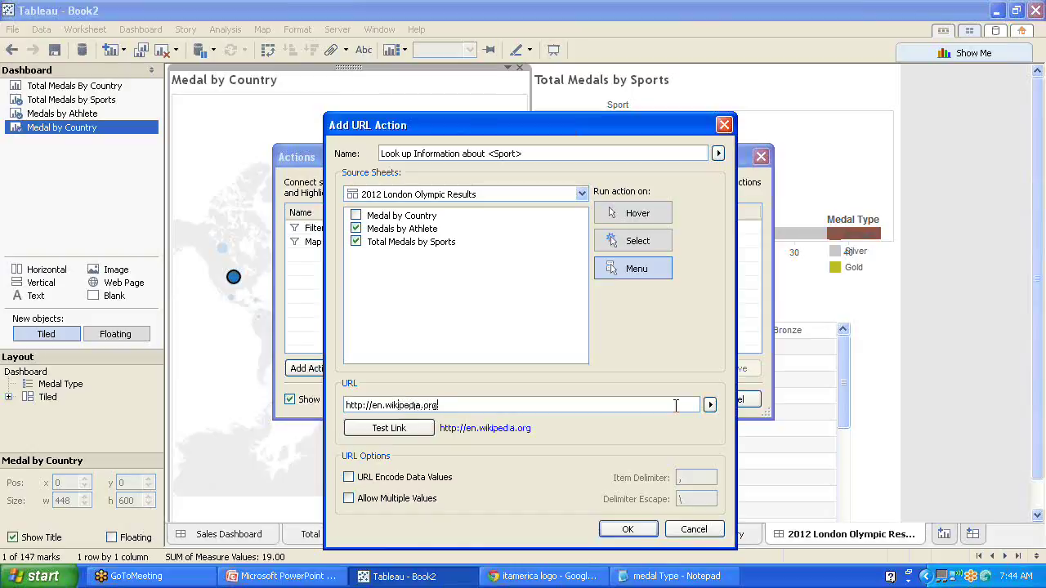
pyautogui.write('/wiki/<>')
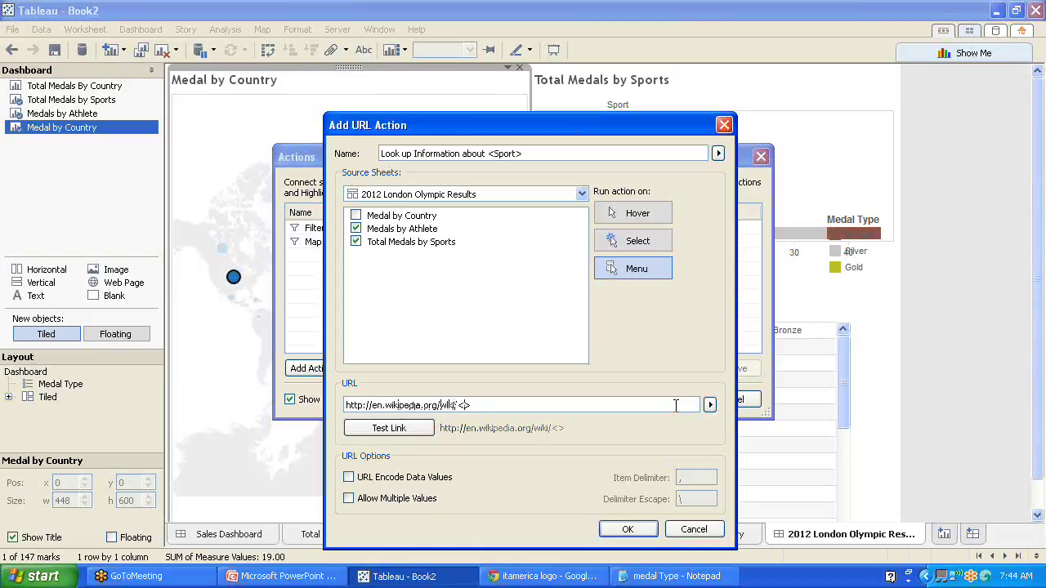
pyautogui.write('Sport')
pyautogui.click(397, 435)
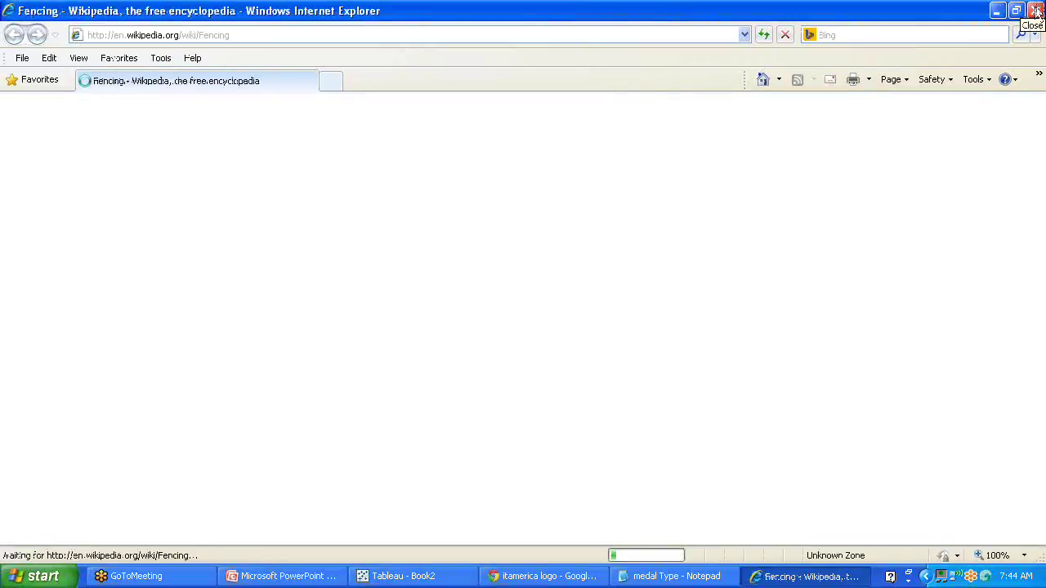
pyautogui.click(1037, 9)
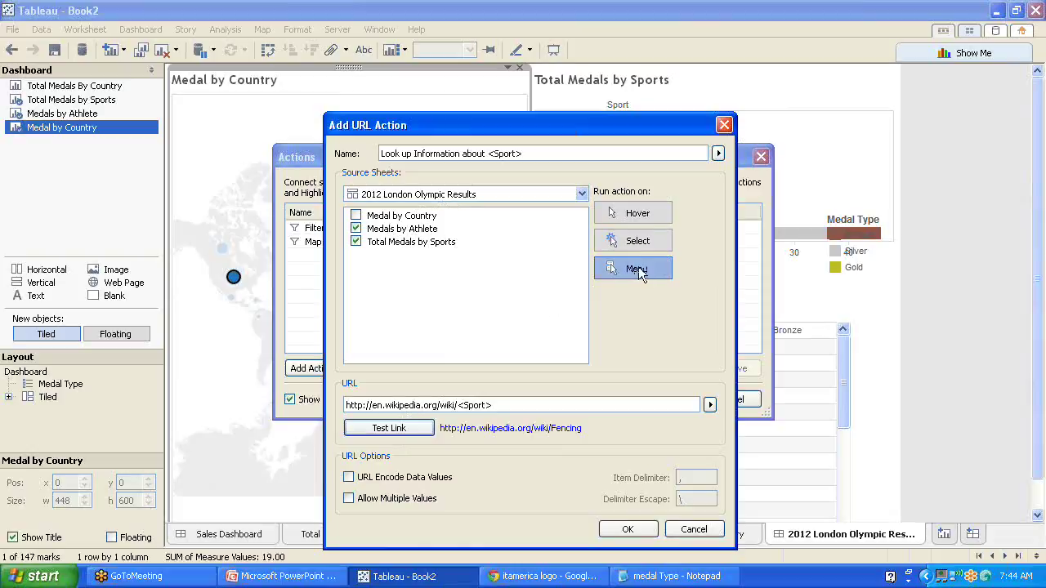
pyautogui.click(629, 529)
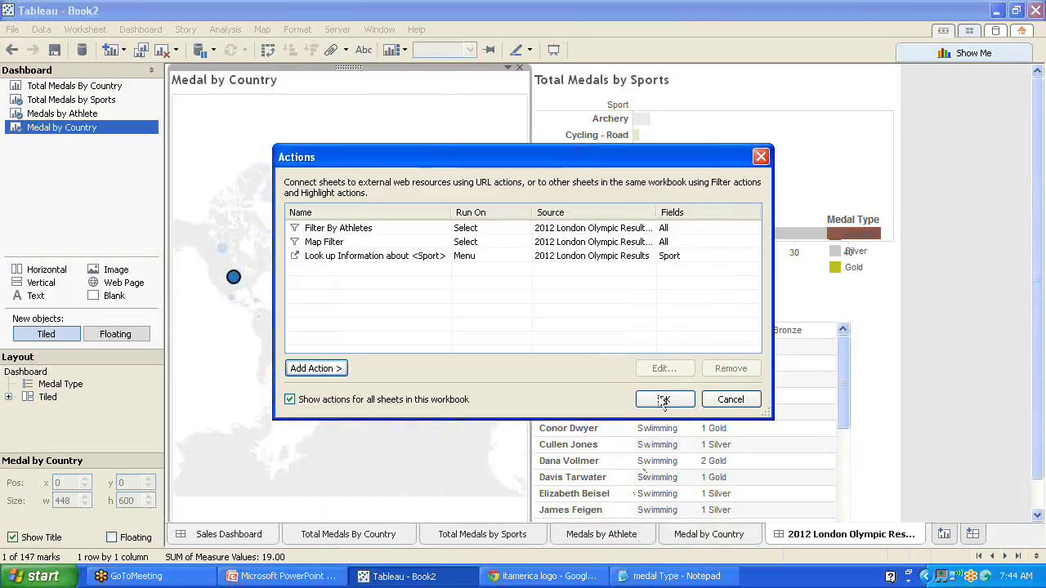
# Step: Add another URL action to the dashboard and name it Look up Information about <Name>
pyautogui.click(315, 368)
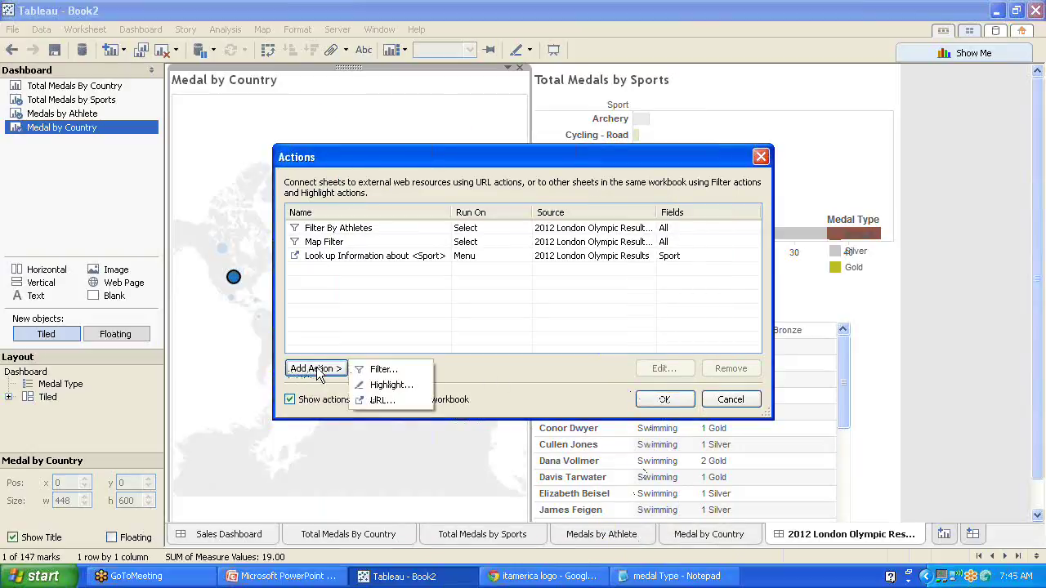
pyautogui.click(378, 399)
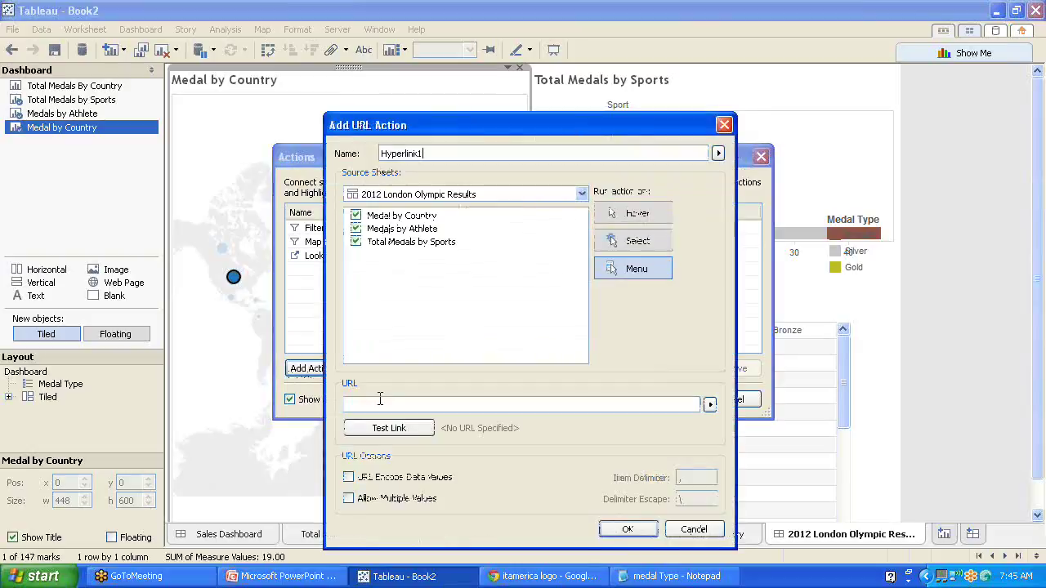
pyautogui.doubleClick(525, 148)
pyautogui.write('Look up')
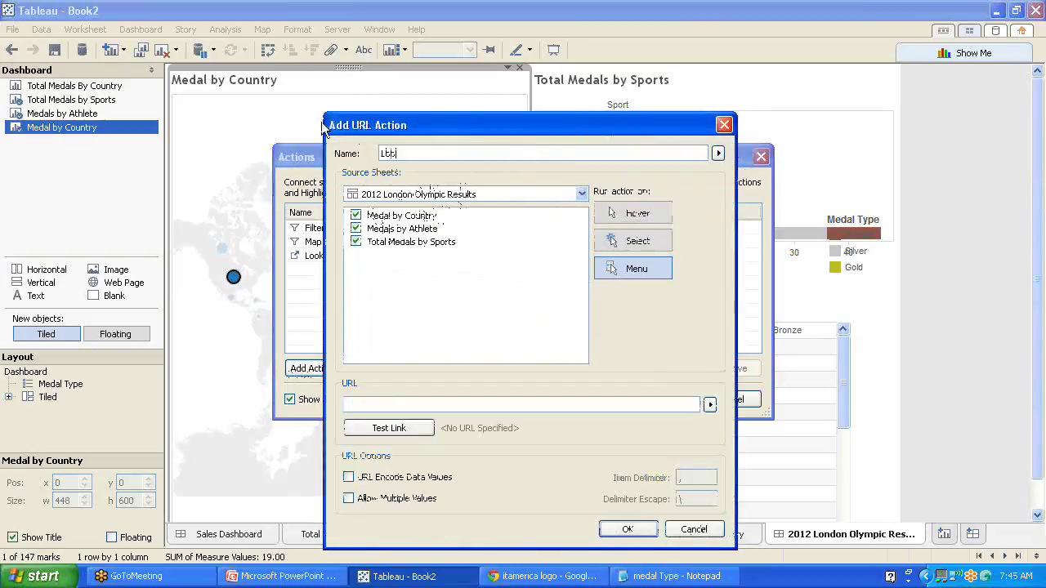
pyautogui.write(' information')
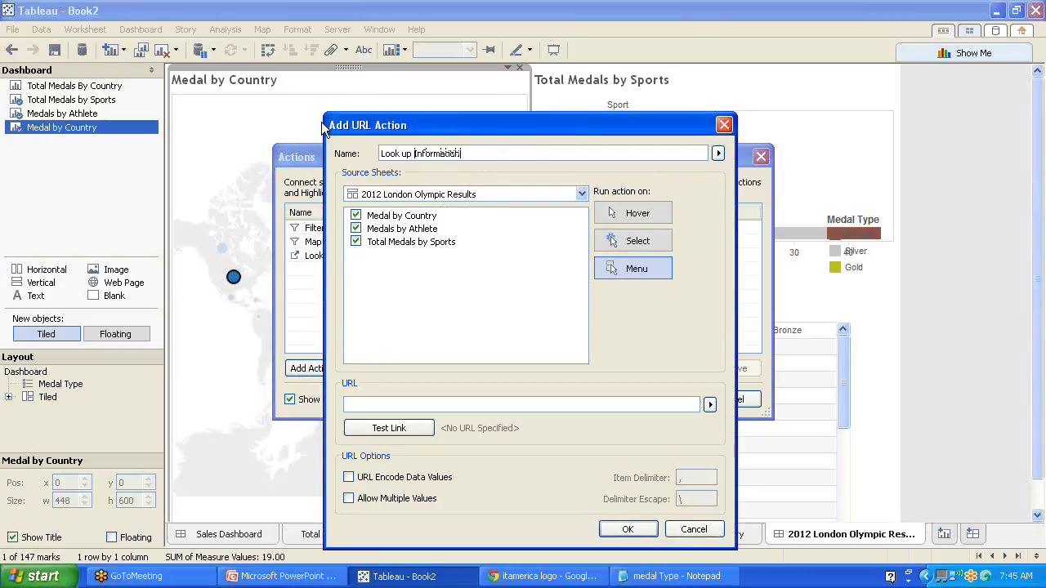
pyautogui.write(' an')
pyautogui.write('out')
pyautogui.write(' <>')
pyautogui.write('Name>')
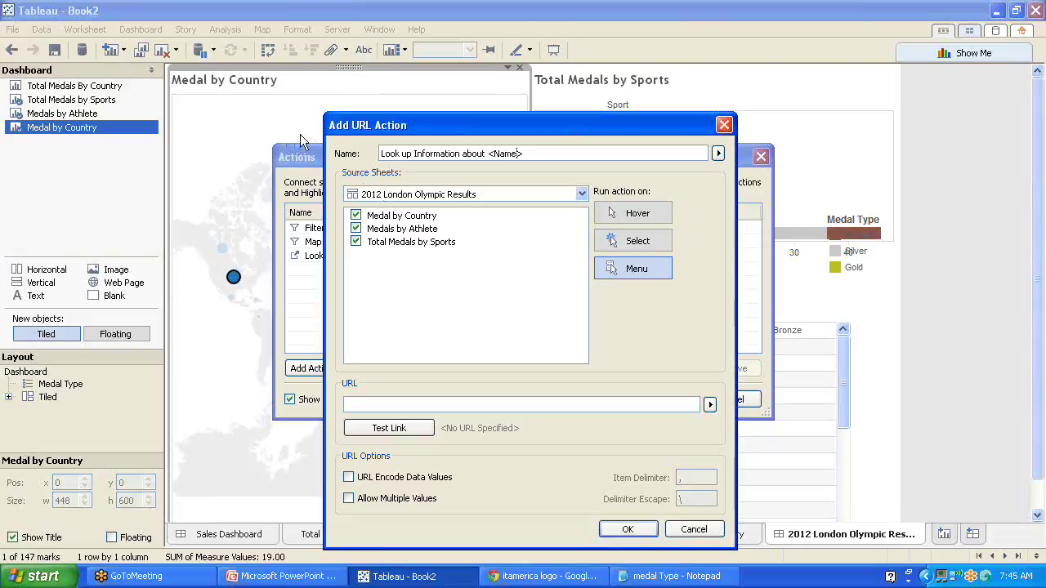
# Step: Exclude Medal by Country and Total Medals by Sports from the URL action's source sheets, leaving only Medals by Athlete
pyautogui.click(356, 222)
pyautogui.click(355, 216)
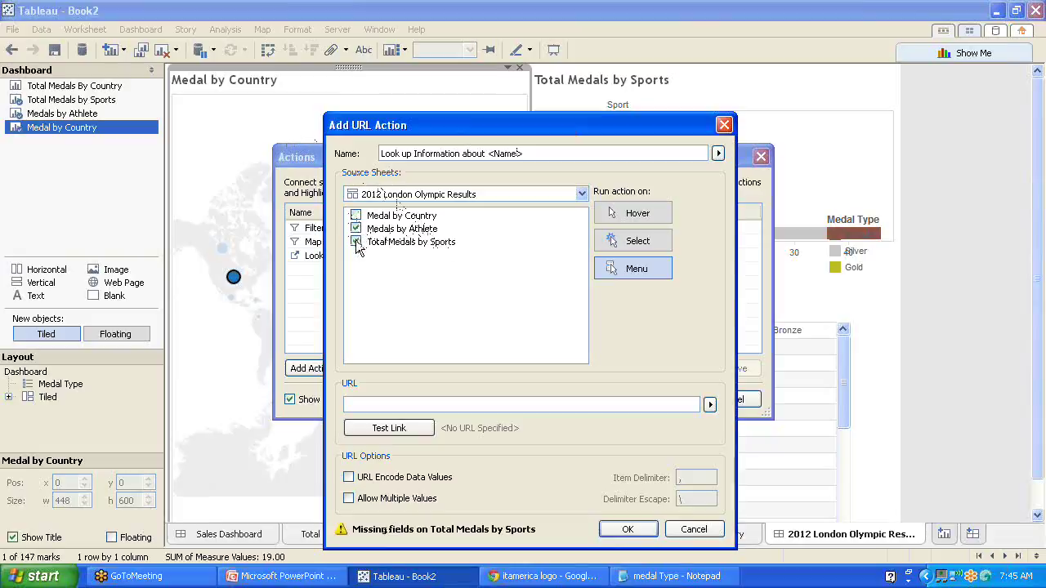
pyautogui.click(356, 242)
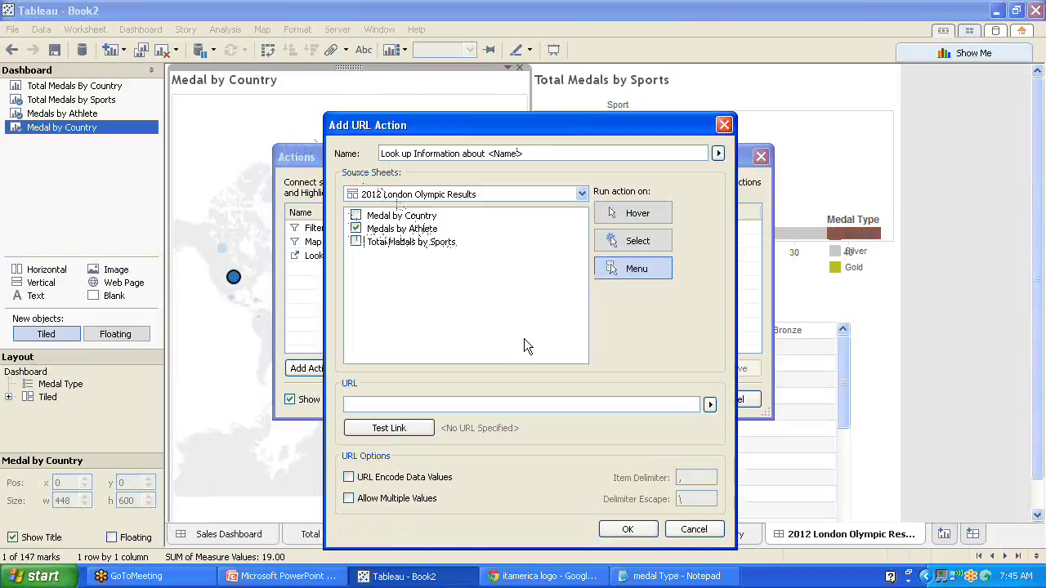
pyautogui.click(462, 403)
pyautogui.write('http://')
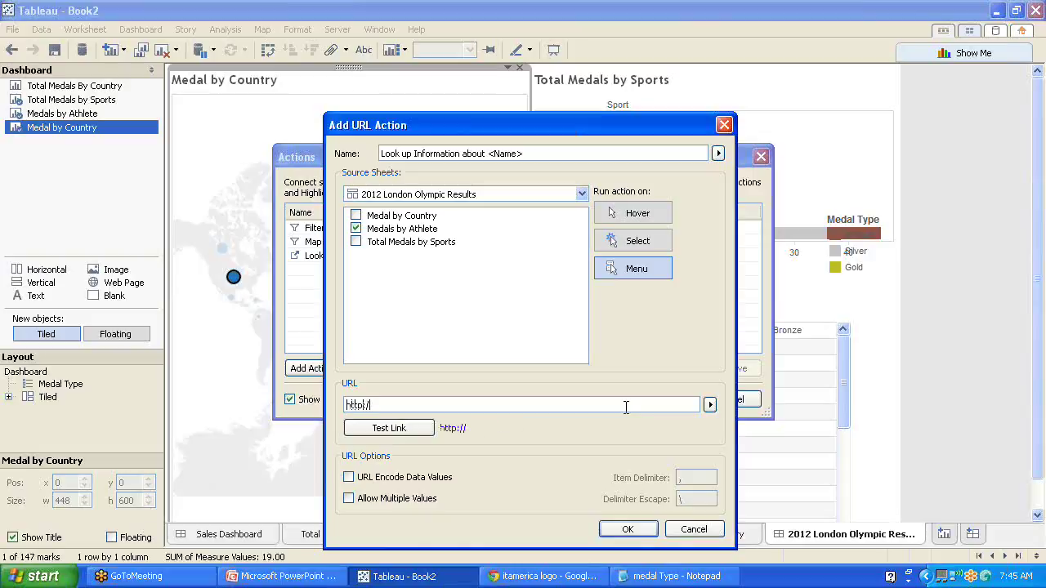
pyautogui.write('www.bing.com/serch?')
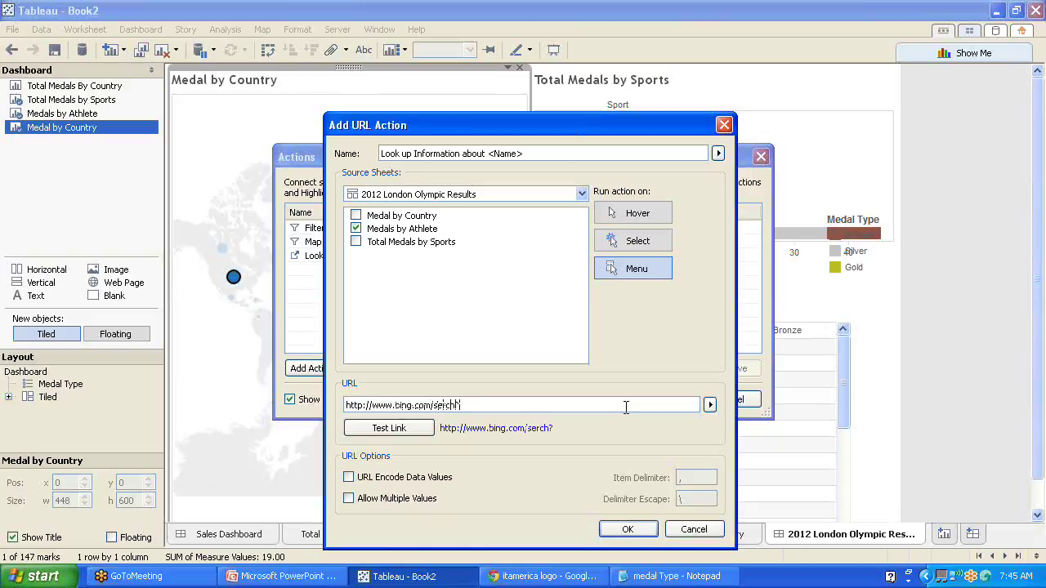
pyautogui.press('BackSpace')
pyautogui.press('BackSpace')
pyautogui.write('a')
pyautogui.write('earch')
pyautogui.write('?')
pyautogui.write('q')
pyautogui.write('=')
pyautogui.write('""')
pyautogui.press('Left')
pyautogui.write('<>')
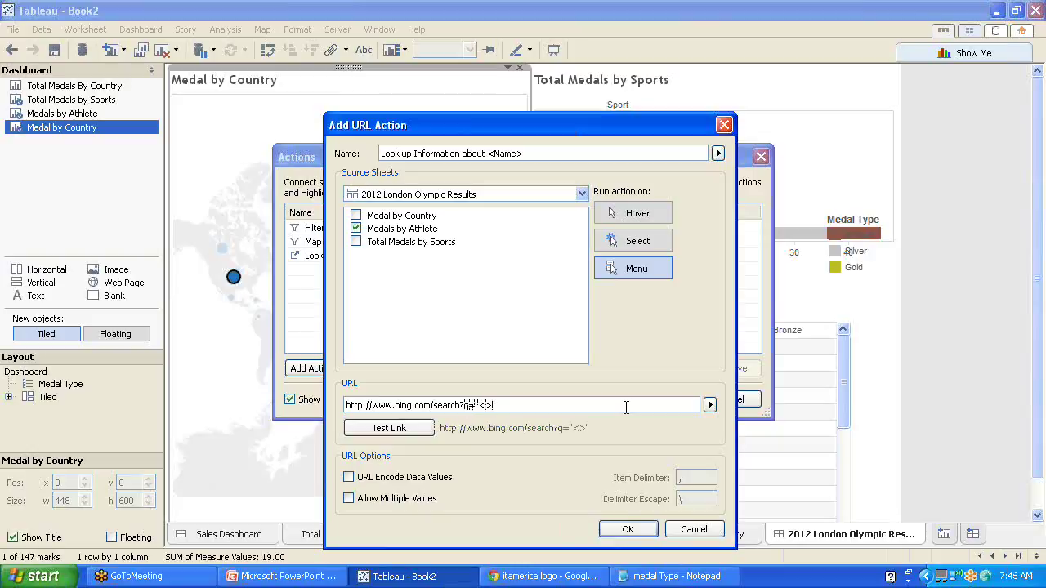
pyautogui.press('Left')
pyautogui.write('Name>" + Olympics')
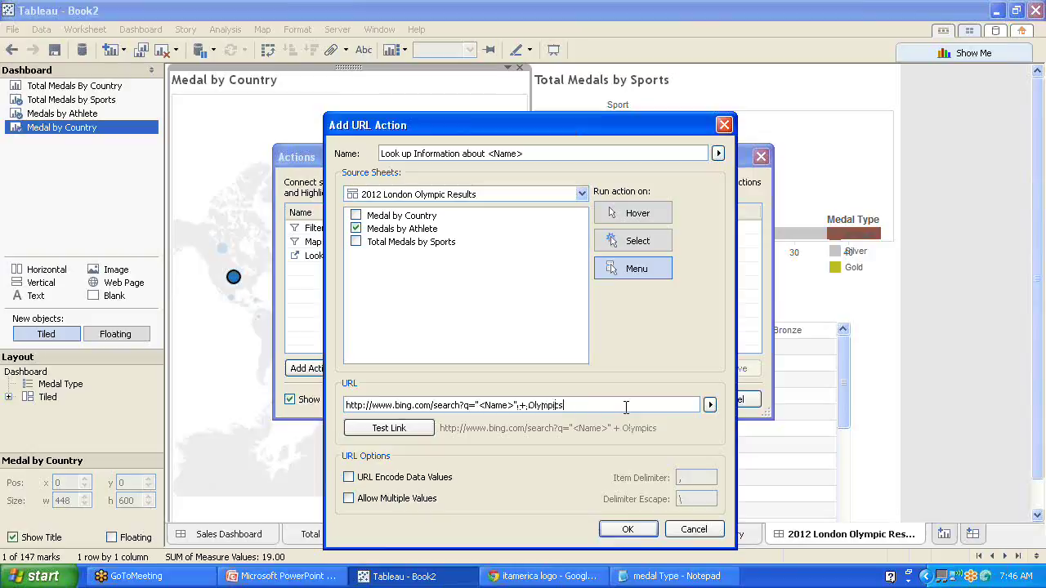
# Step: Test the Bing link in the browser, enable URL Encode Data Values, and accept the URL action and the dashboard's actions
pyautogui.click(408, 430)
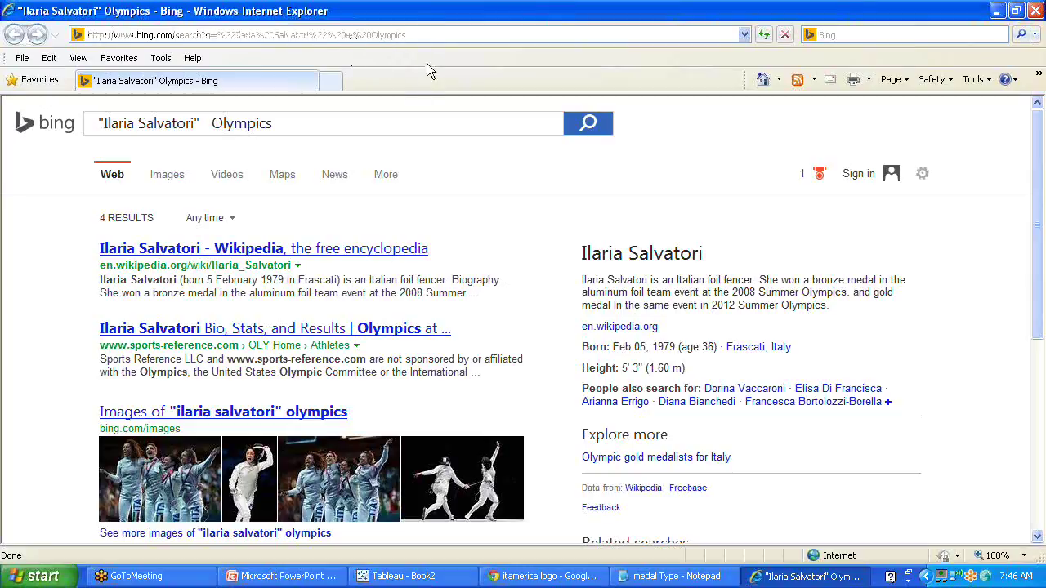
pyautogui.click(1034, 12)
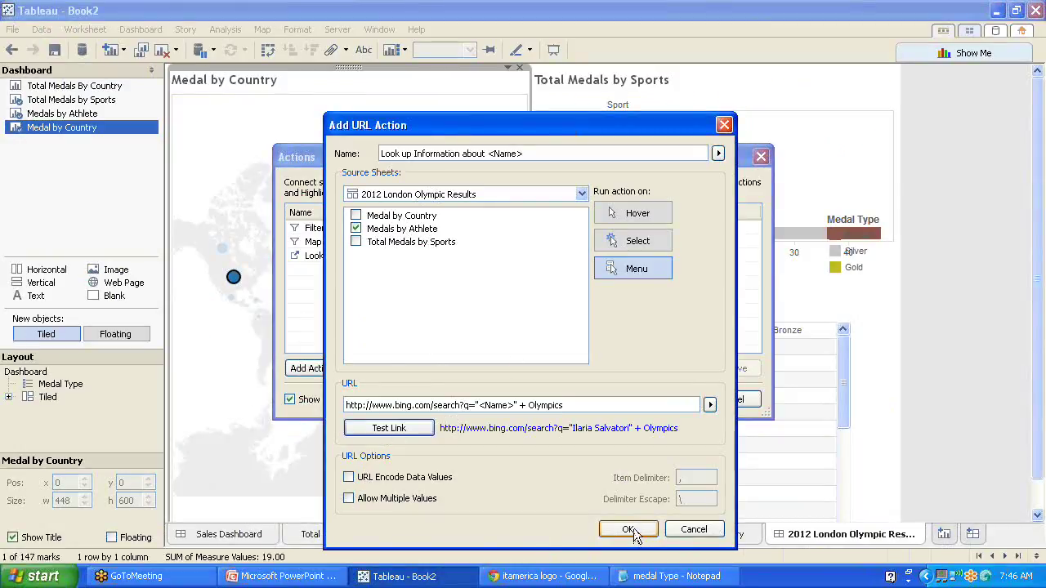
pyautogui.click(349, 478)
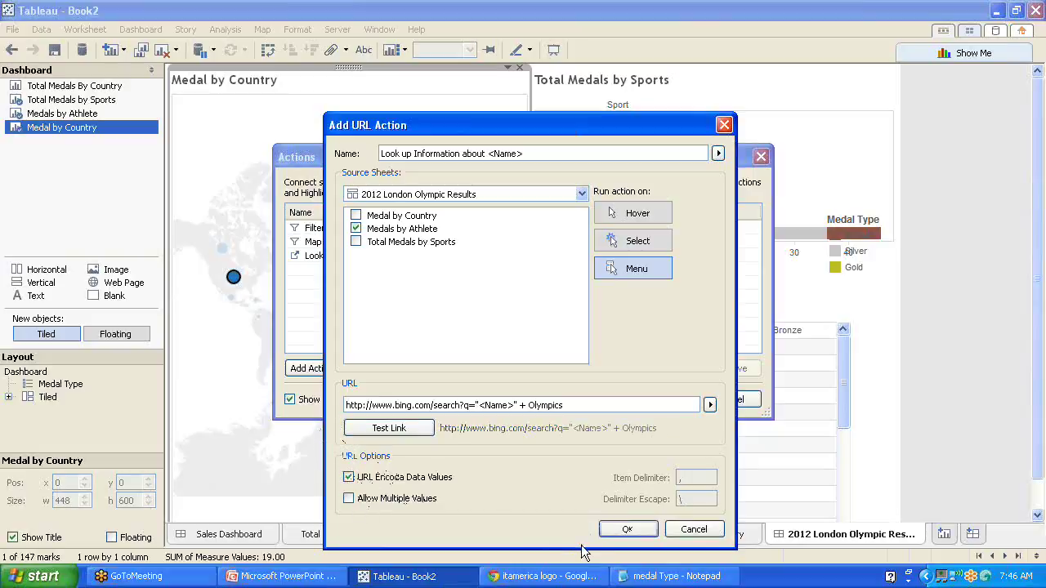
pyautogui.click(631, 526)
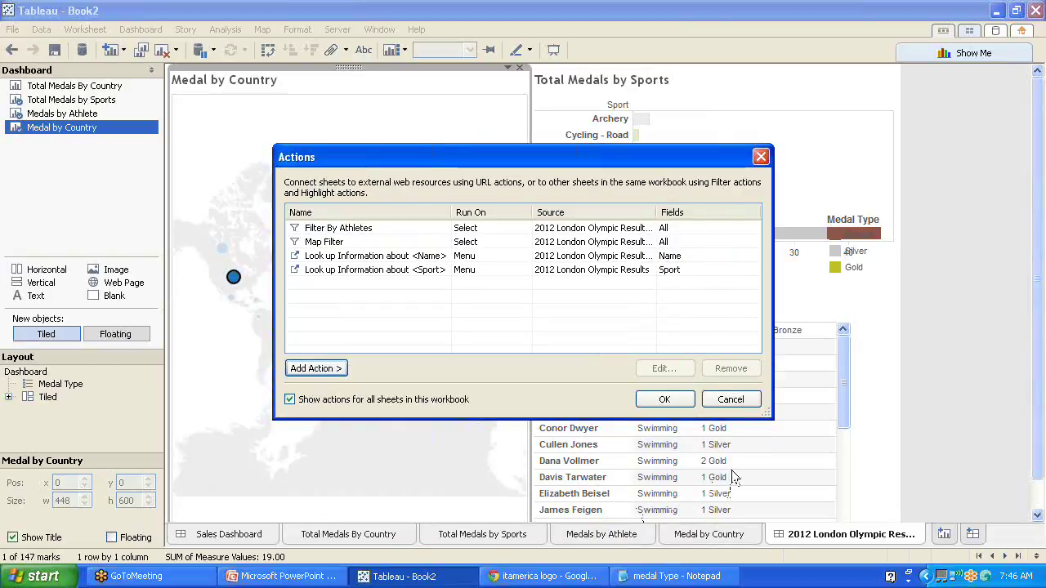
pyautogui.click(675, 404)
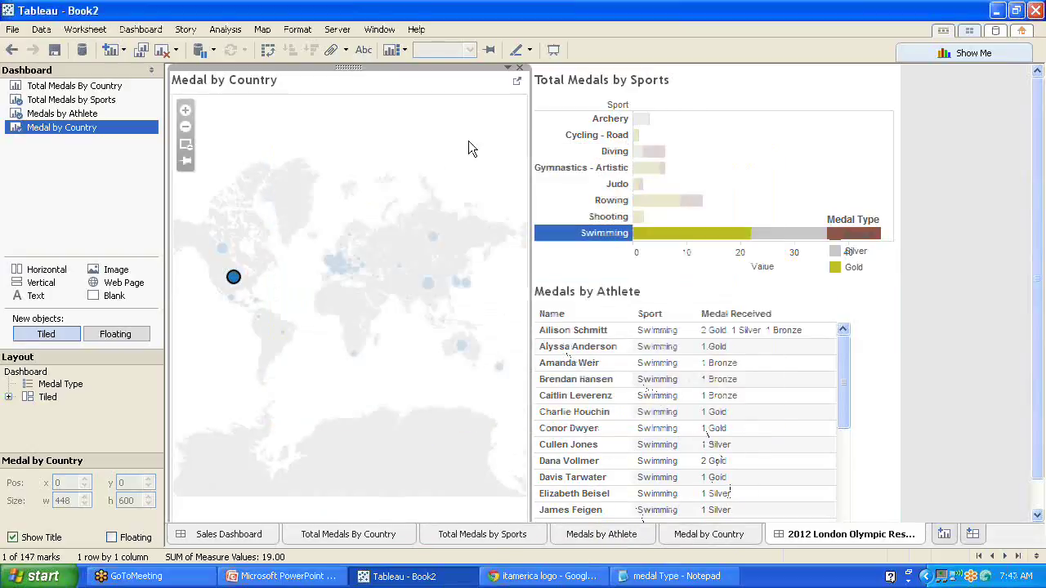
# Step: In presentation mode, select Archery in Total Medals by Sports and try its Wikipedia lookup link, returning to the dashboard
pyautogui.click(554, 51)
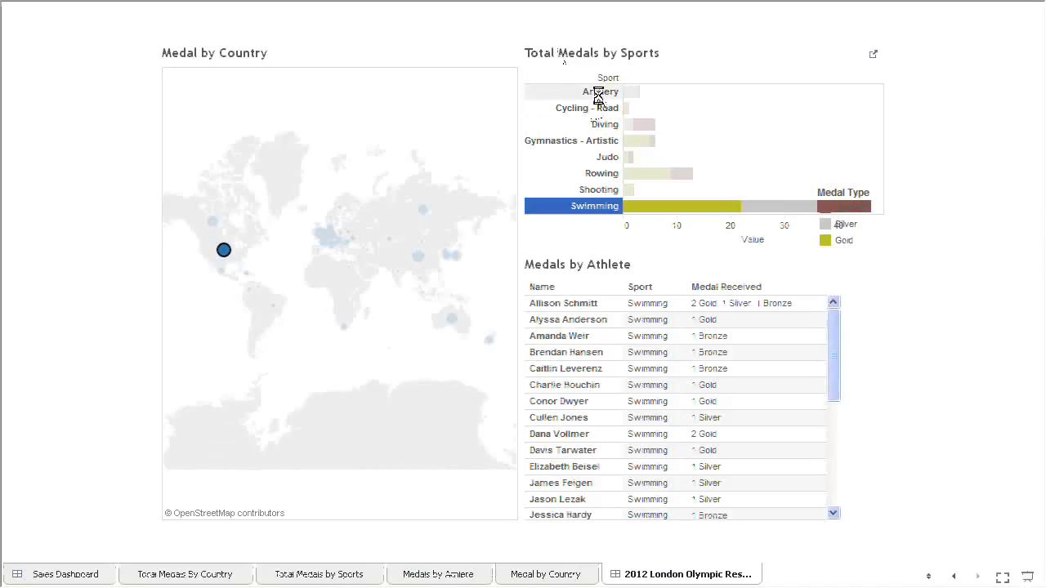
pyautogui.click(599, 97)
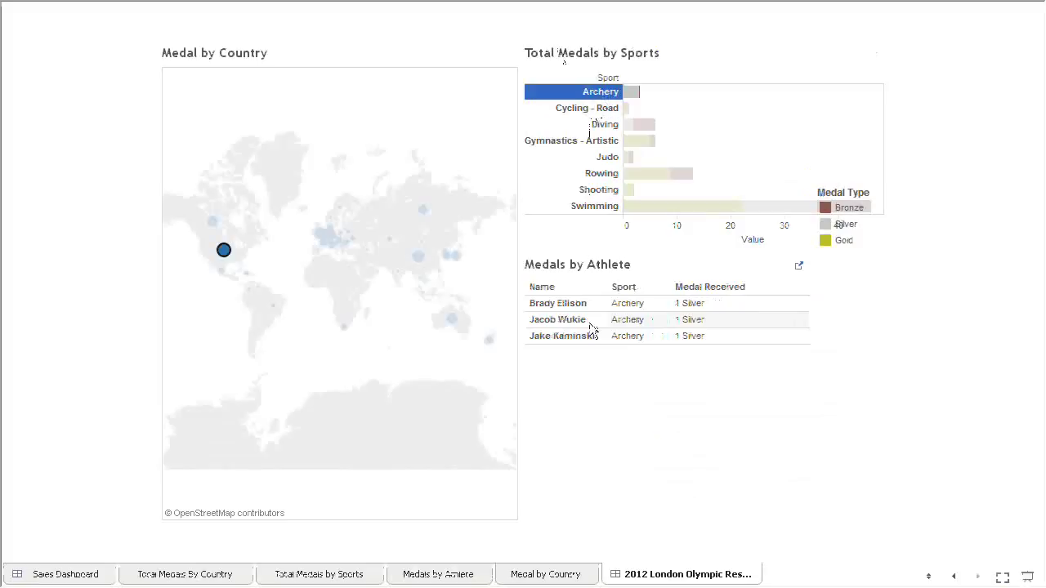
pyautogui.moveTo(605, 95)
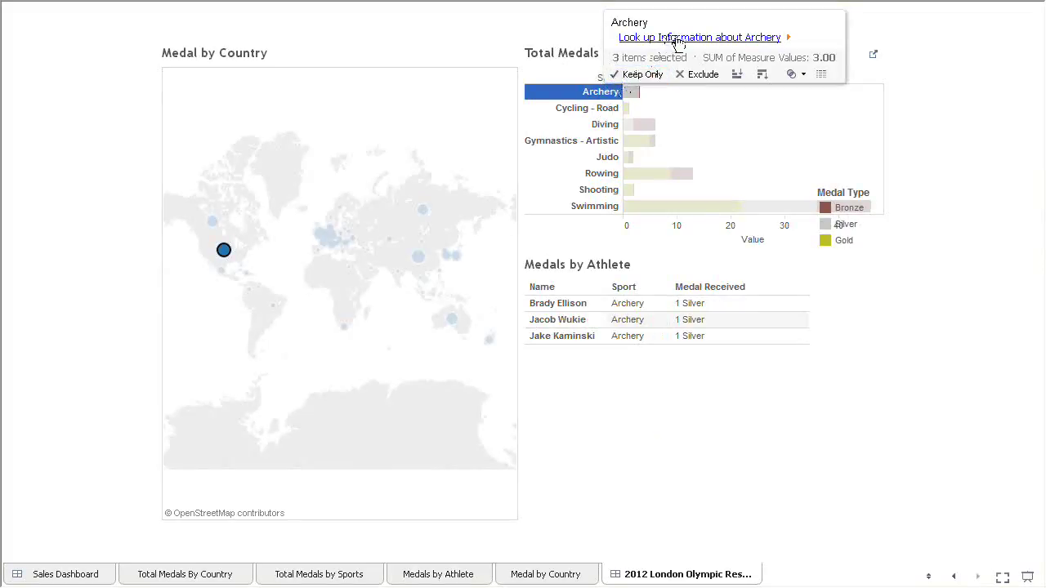
pyautogui.click(762, 39)
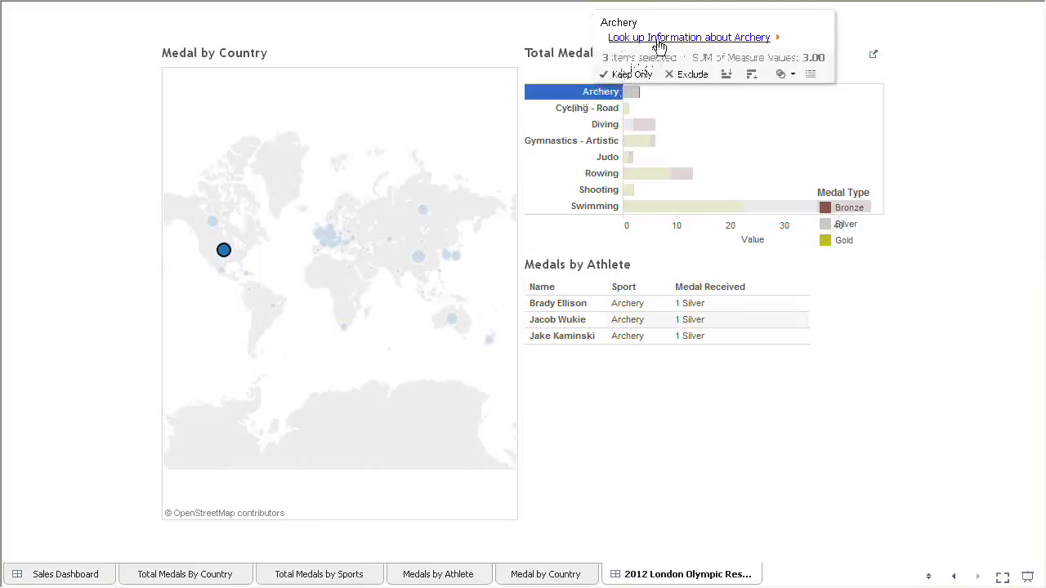
pyautogui.click(658, 39)
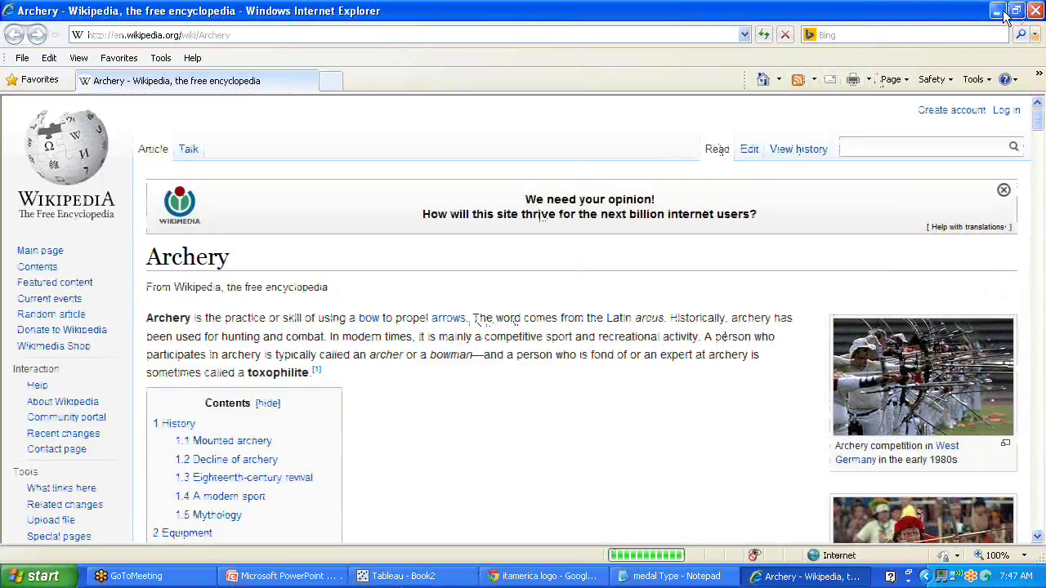
pyautogui.click(999, 10)
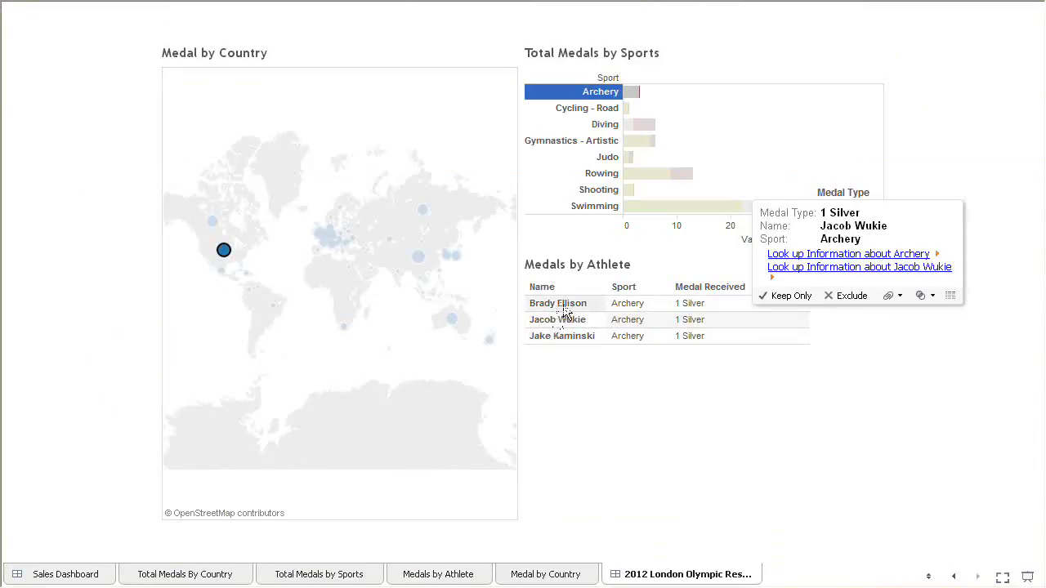
# Step: Follow the name lookup link of the second listed Archery athlete, browse the Bing results, and return to the dashboard
pyautogui.click(829, 270)
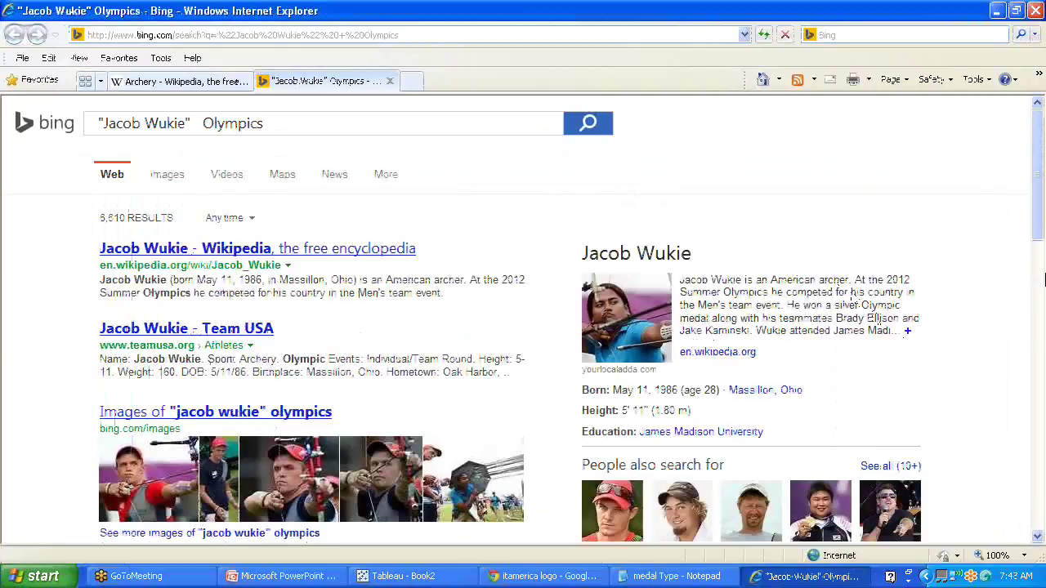
pyautogui.click(1039, 538)
pyautogui.click(1039, 537)
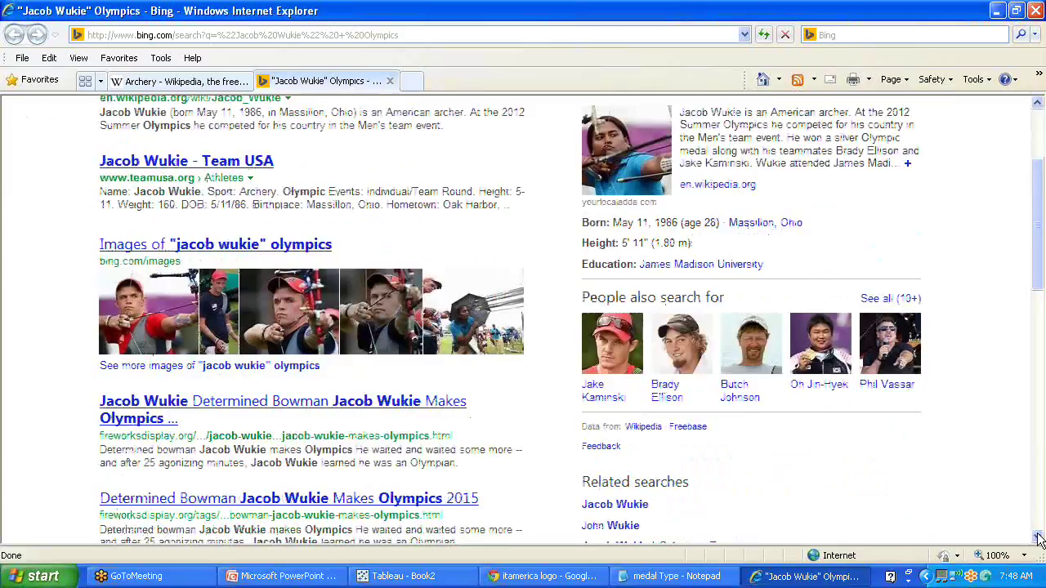
pyautogui.click(1038, 538)
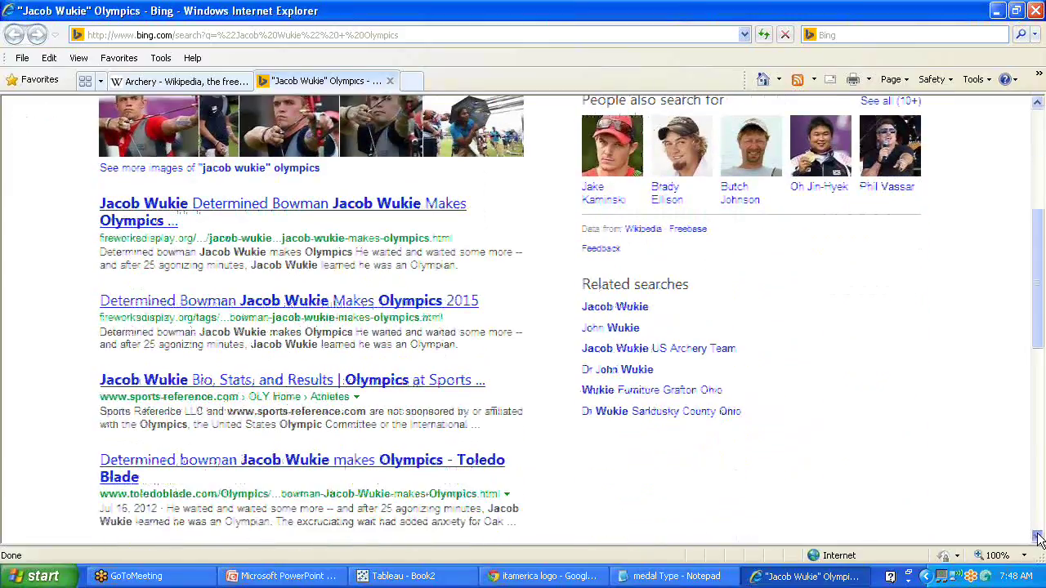
pyautogui.click(1038, 539)
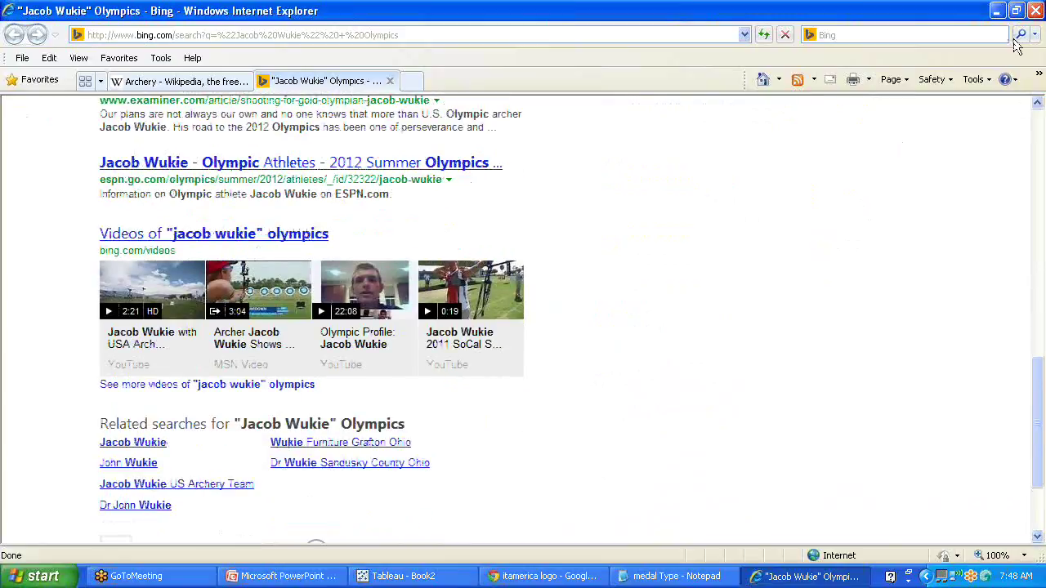
pyautogui.click(996, 11)
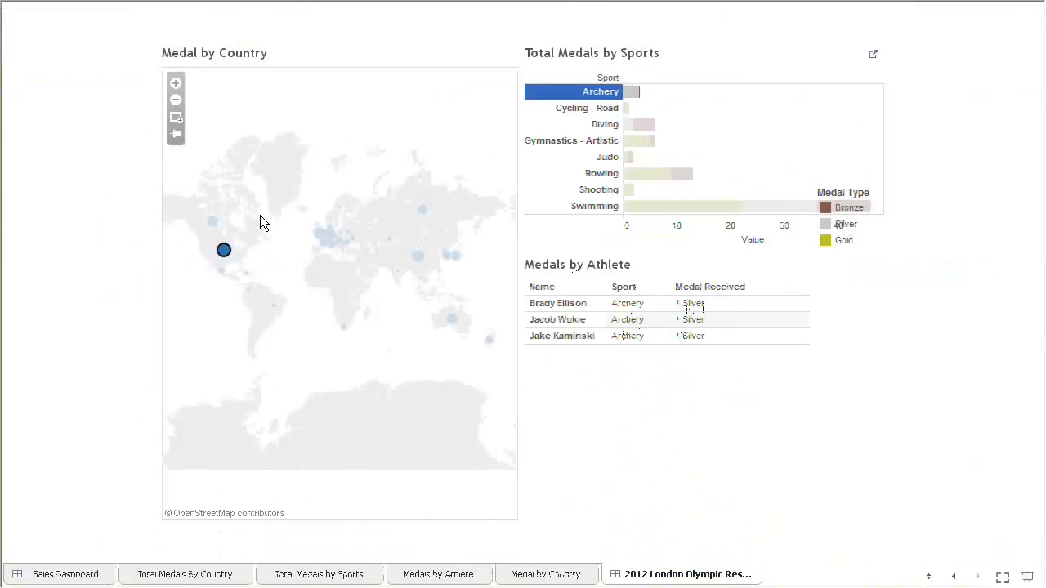
# Step: Check the filter actions by selecting Canada, the Russian Federation, and Cycling - Road, and leave presentation mode
pyautogui.click(211, 223)
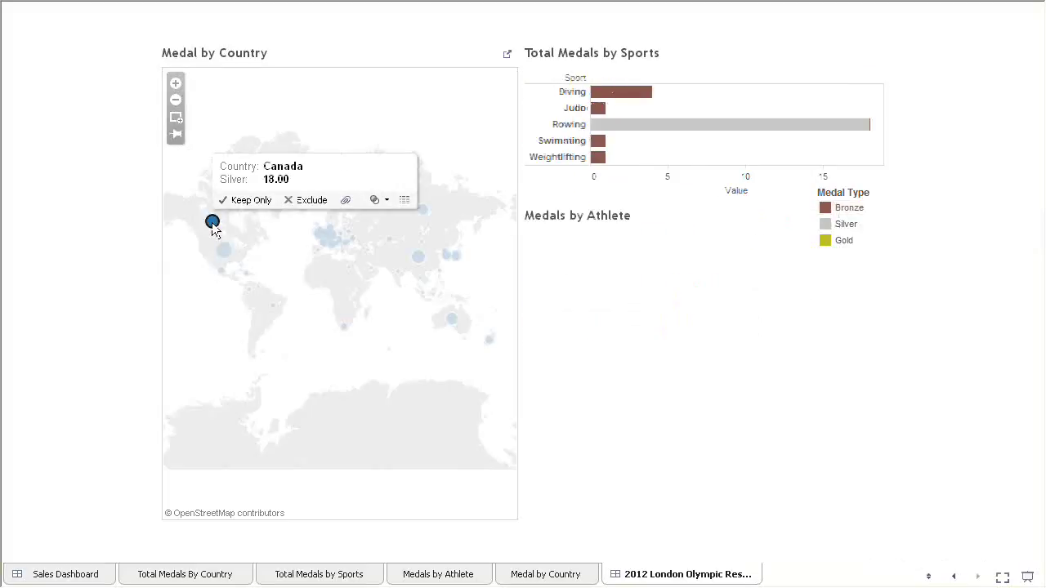
pyautogui.click(425, 211)
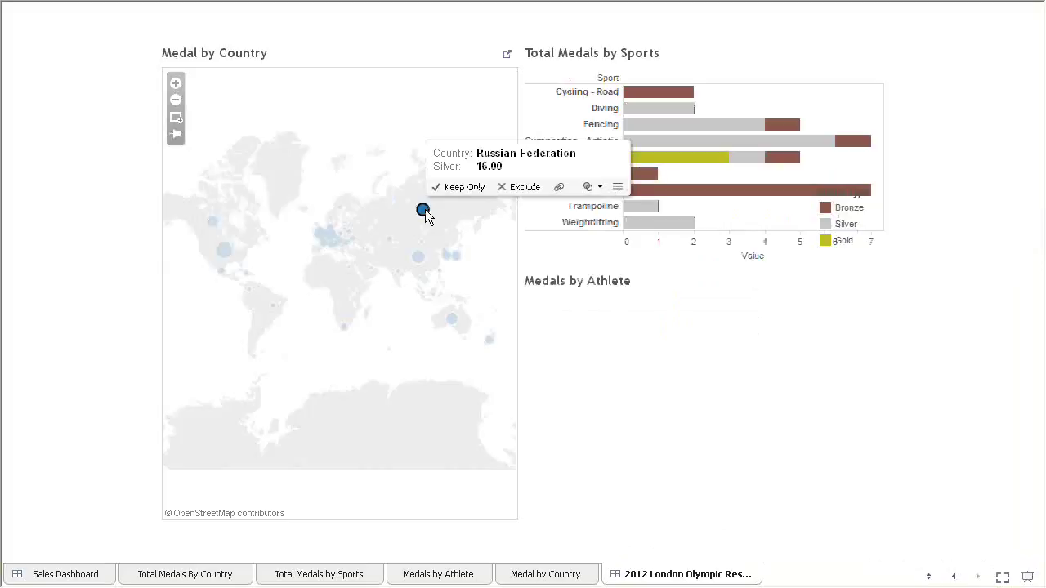
pyautogui.click(603, 91)
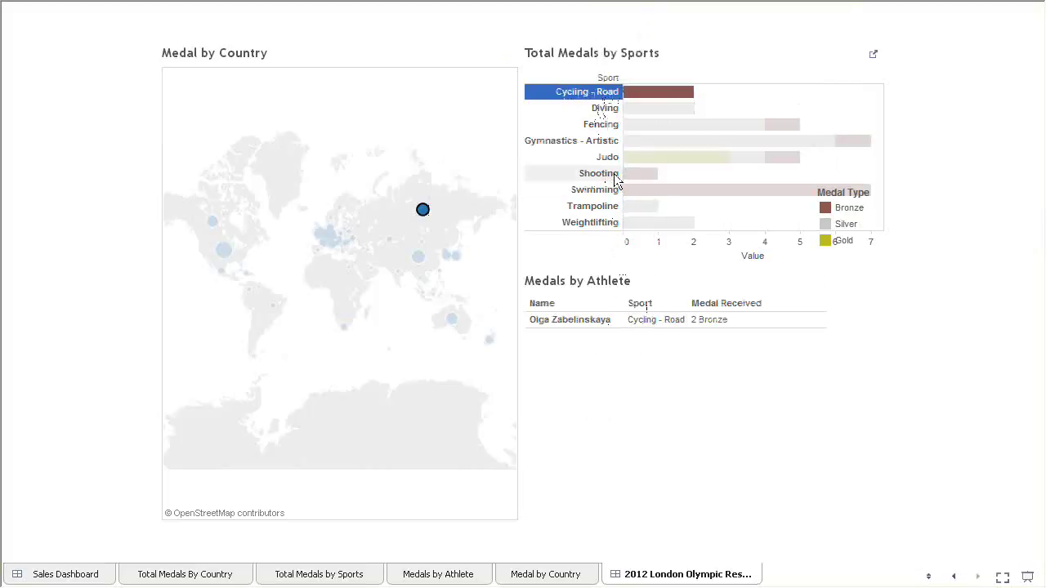
pyautogui.moveTo(598, 96)
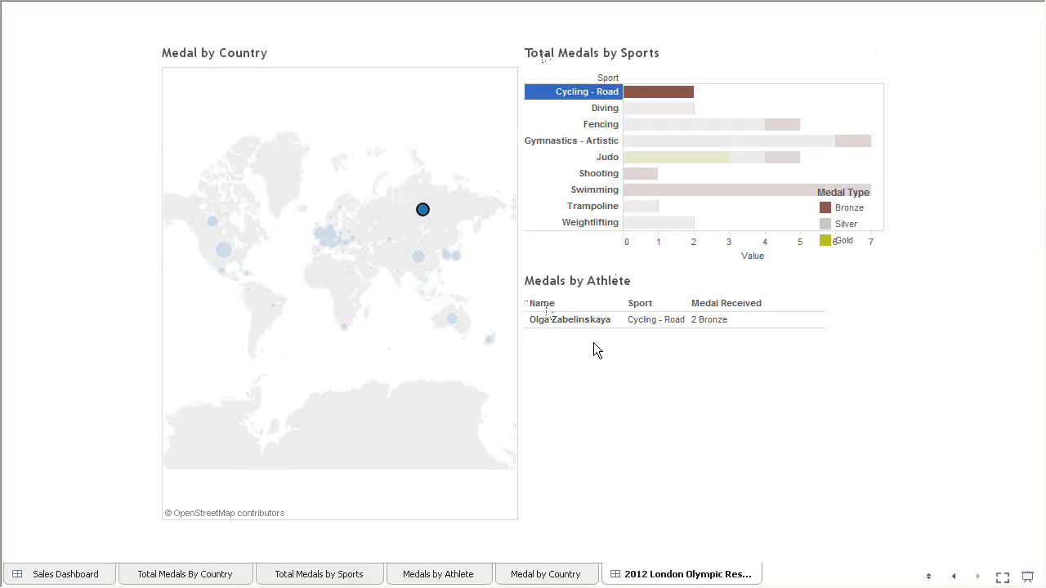
pyautogui.press('Escape')
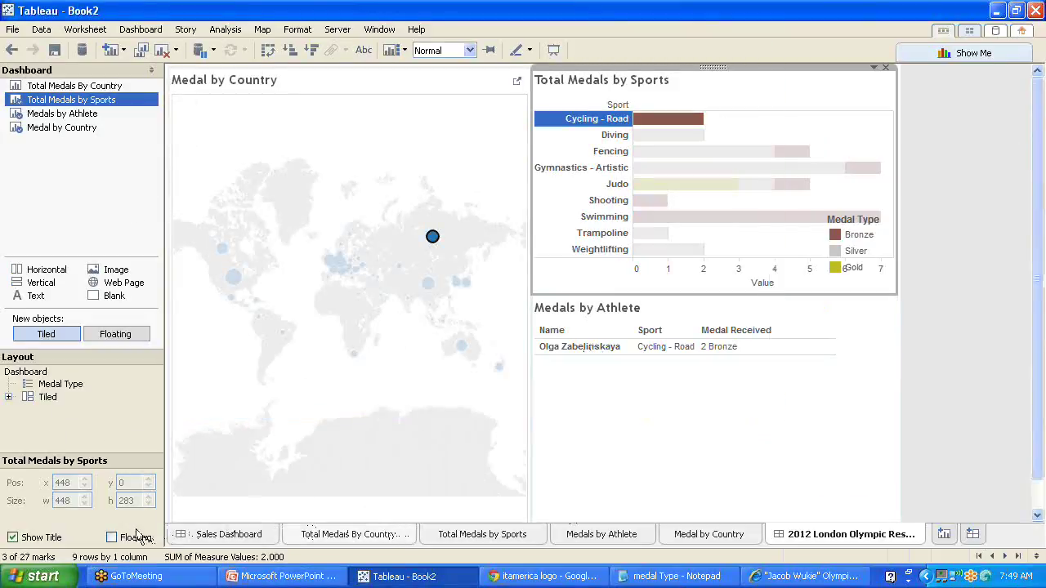
# Step: From the Sales Dashboard, start a packaged workbook export with the Desktop as destination and check the available file types
pyautogui.click(354, 536)
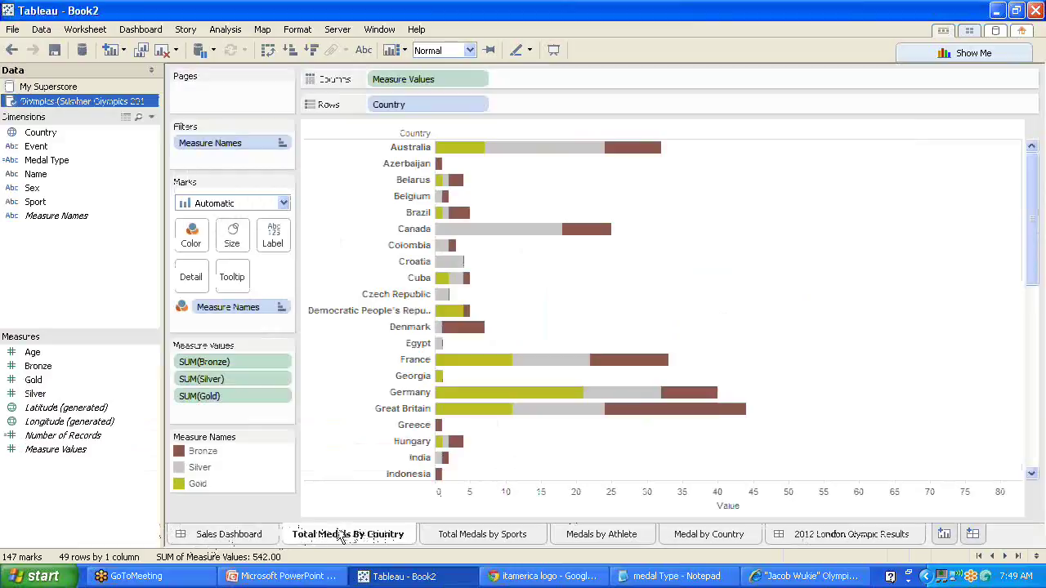
pyautogui.click(235, 537)
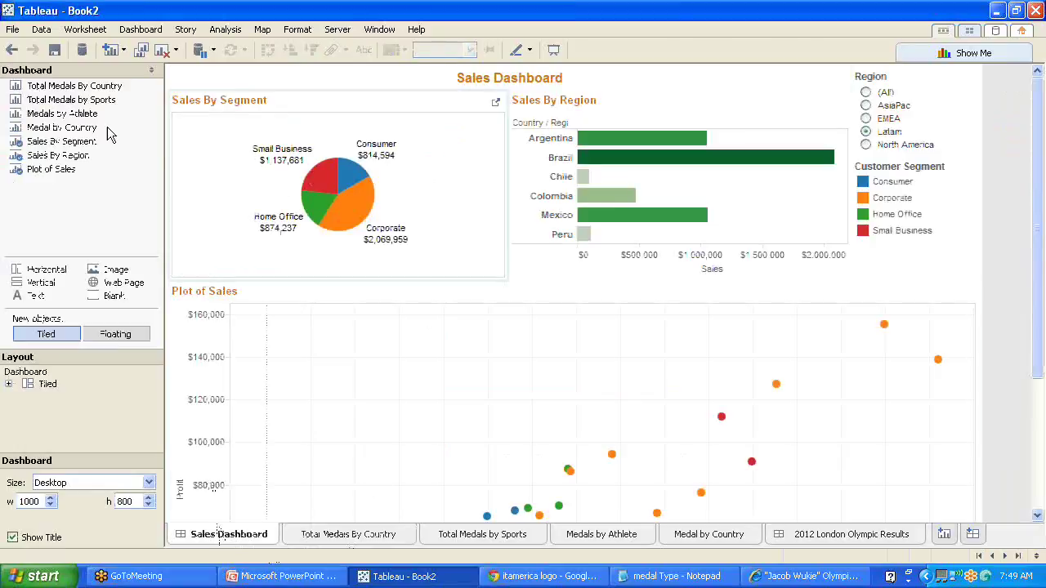
pyautogui.click(13, 29)
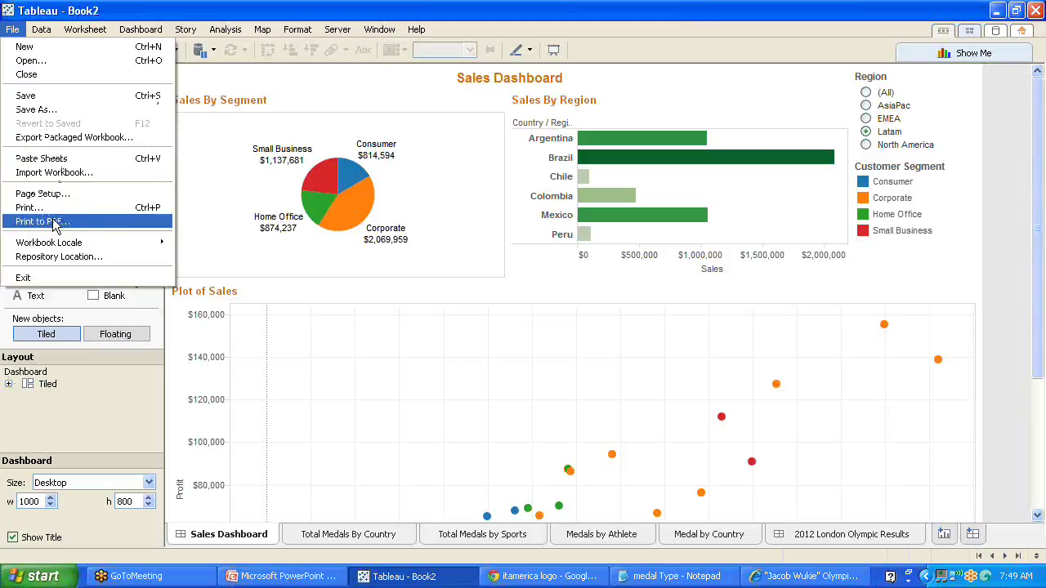
pyautogui.click(54, 139)
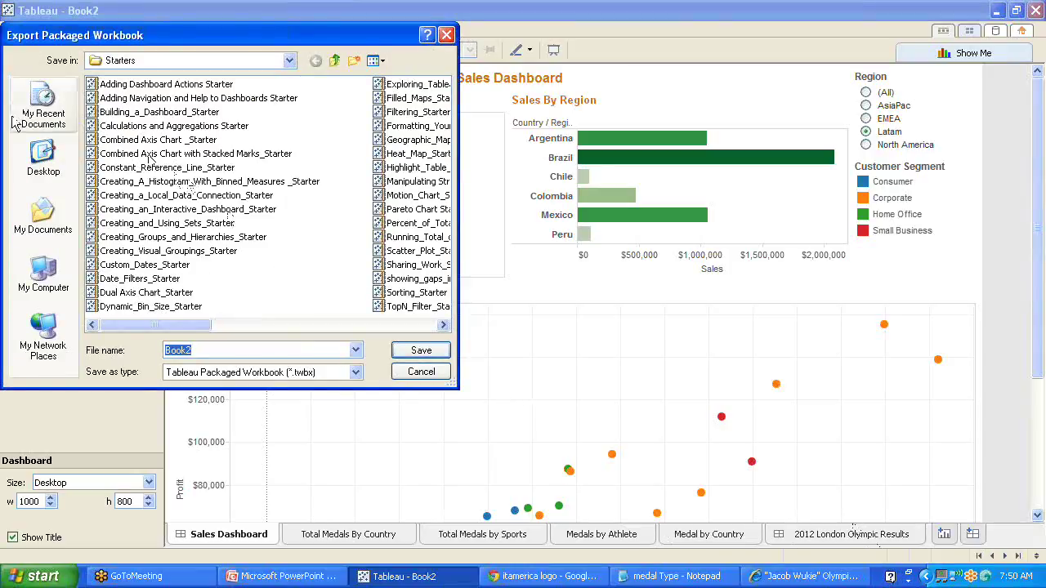
pyautogui.click(44, 159)
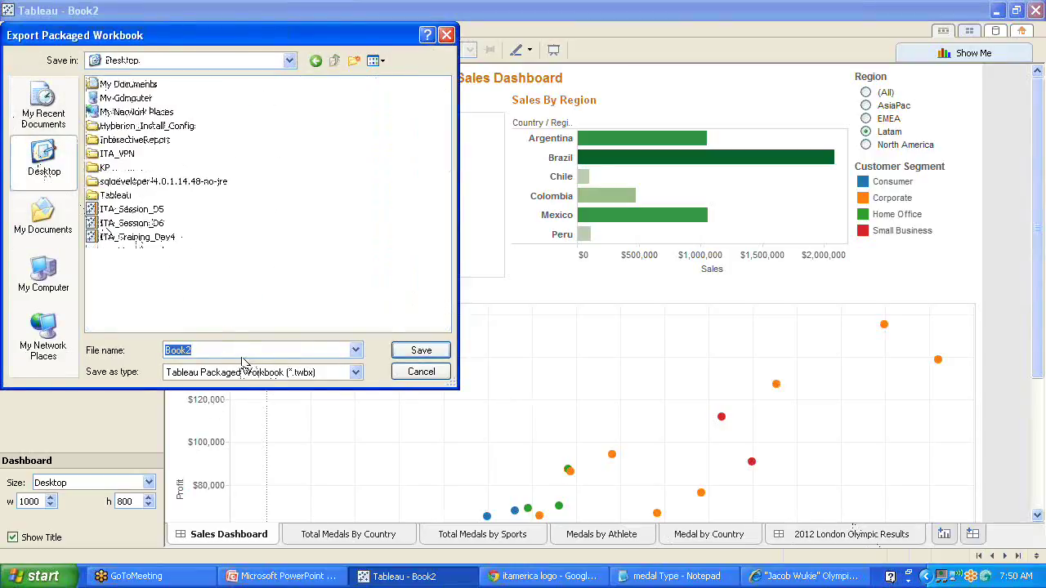
pyautogui.click(357, 372)
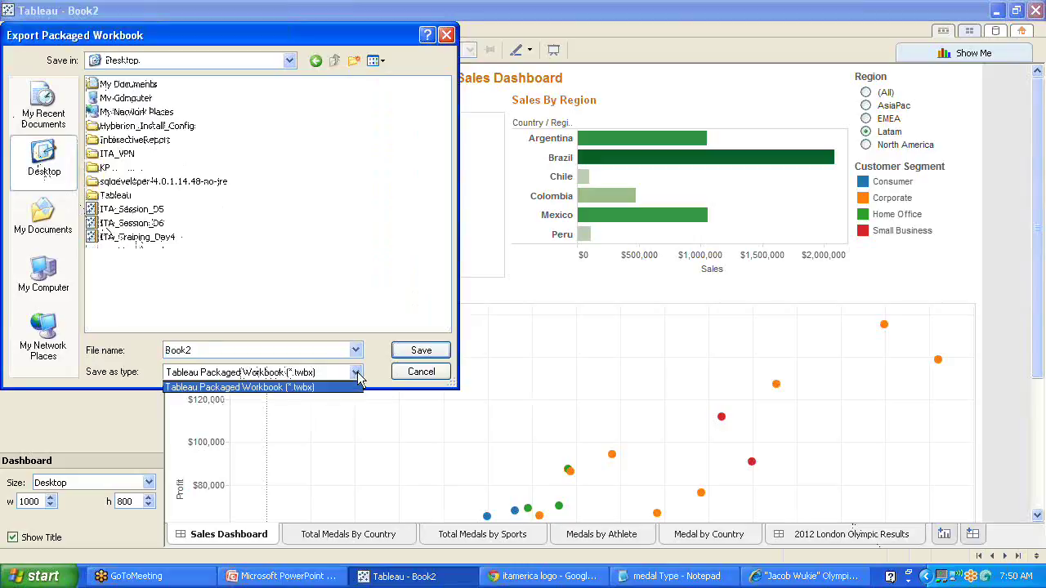
pyautogui.click(357, 372)
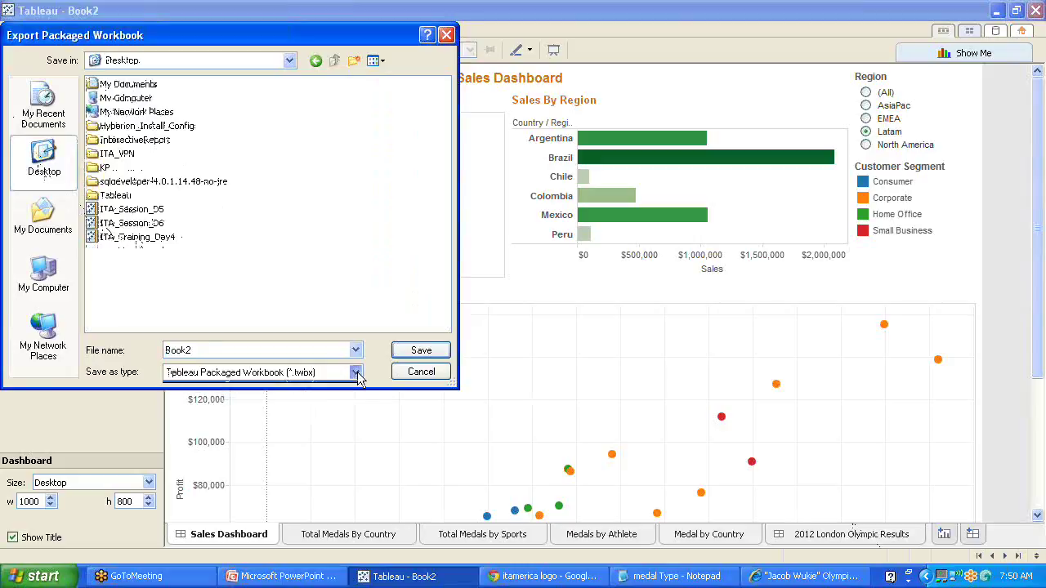
# Step: Name the packaged workbook ITA_Training_D8_Dashboard and save it
pyautogui.doubleClick(250, 350)
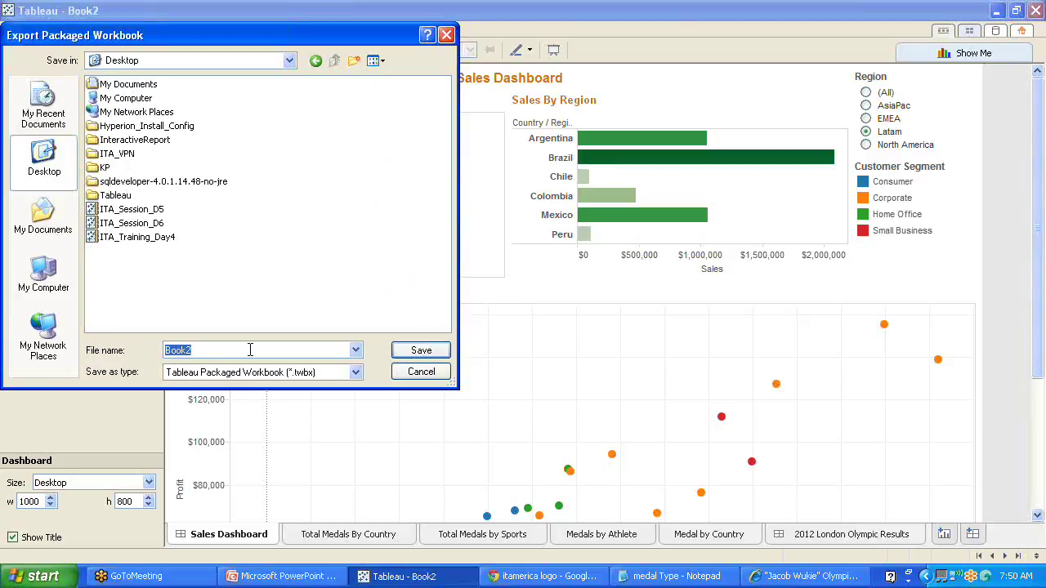
pyautogui.write('ITA')
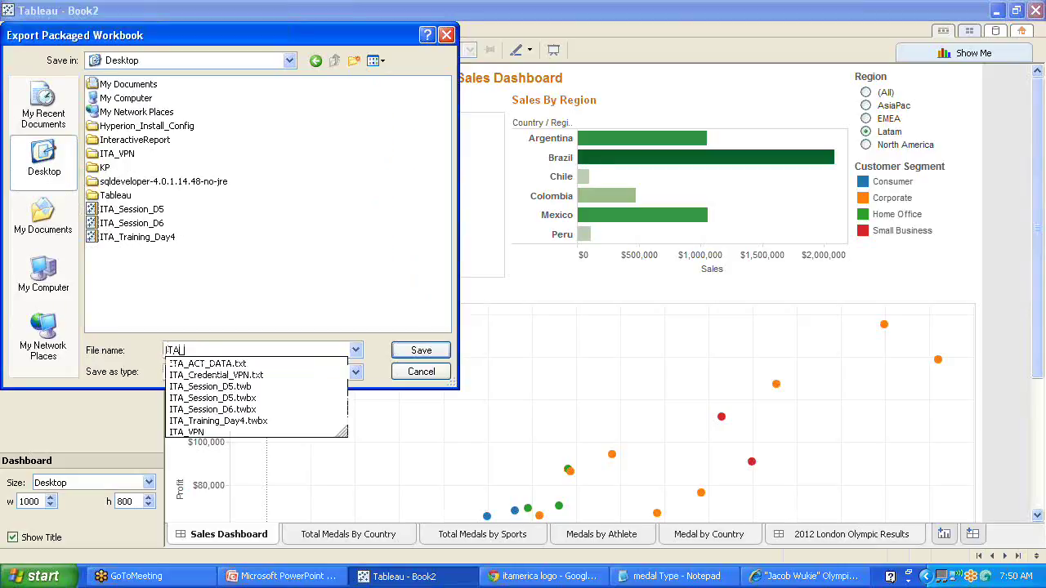
pyautogui.write('_Training')
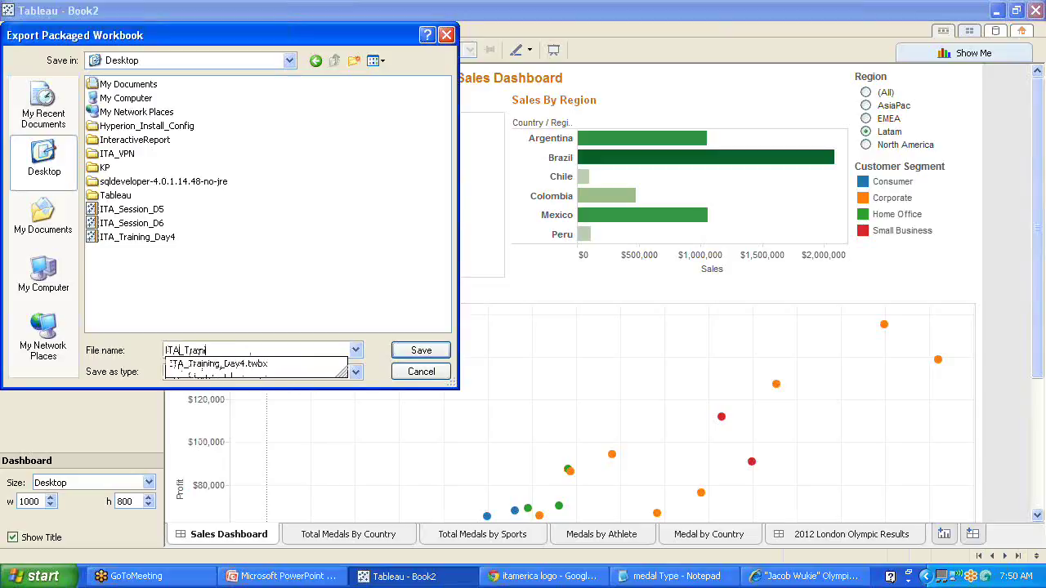
pyautogui.write('_D8')
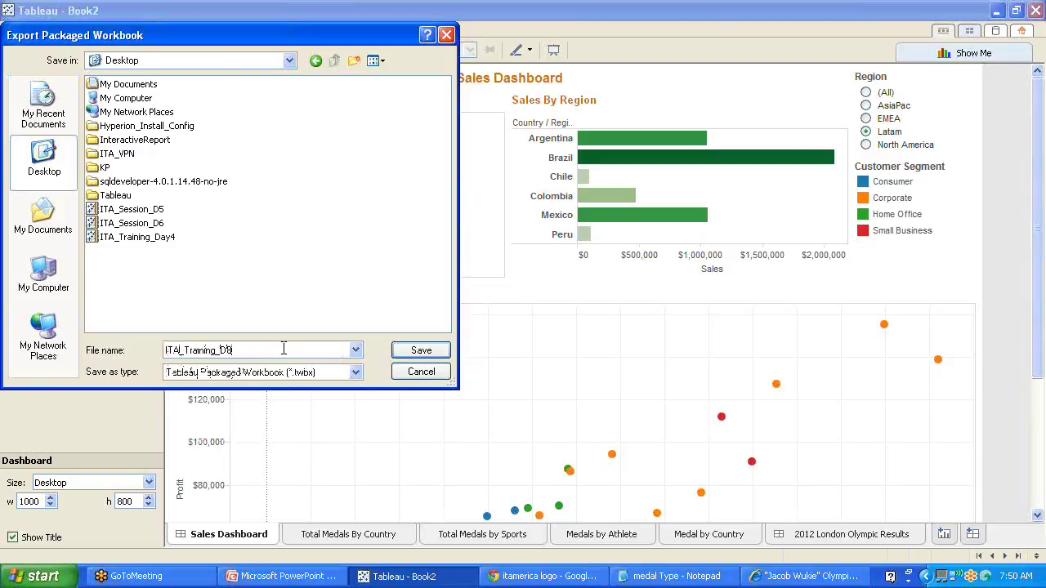
pyautogui.write('_Dashboard')
pyautogui.click(422, 353)
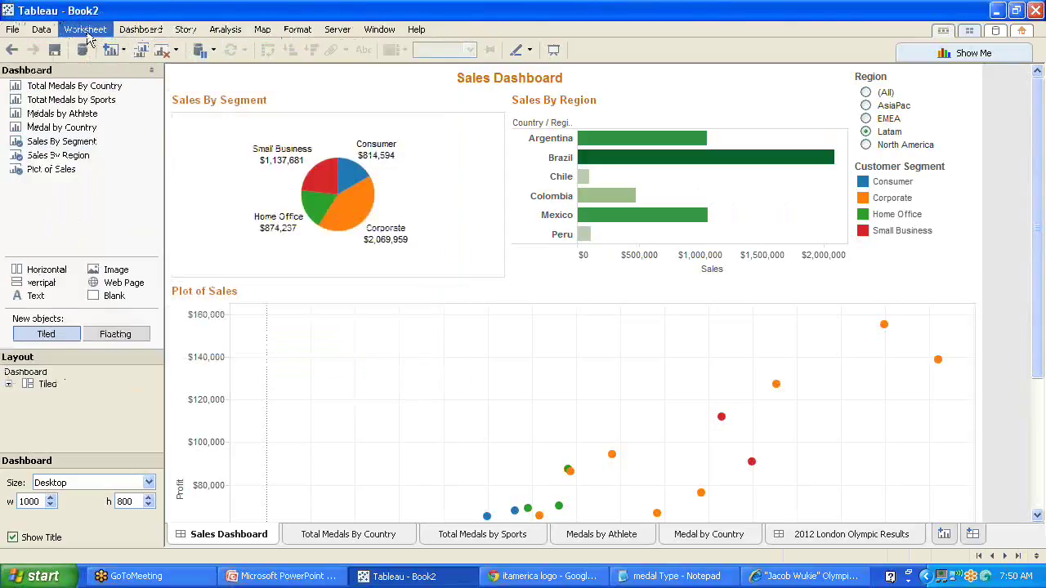
# Step: Export the Sales Dashboard to the Desktop as a JPEG image named Sales Dashboard
pyautogui.click(86, 31)
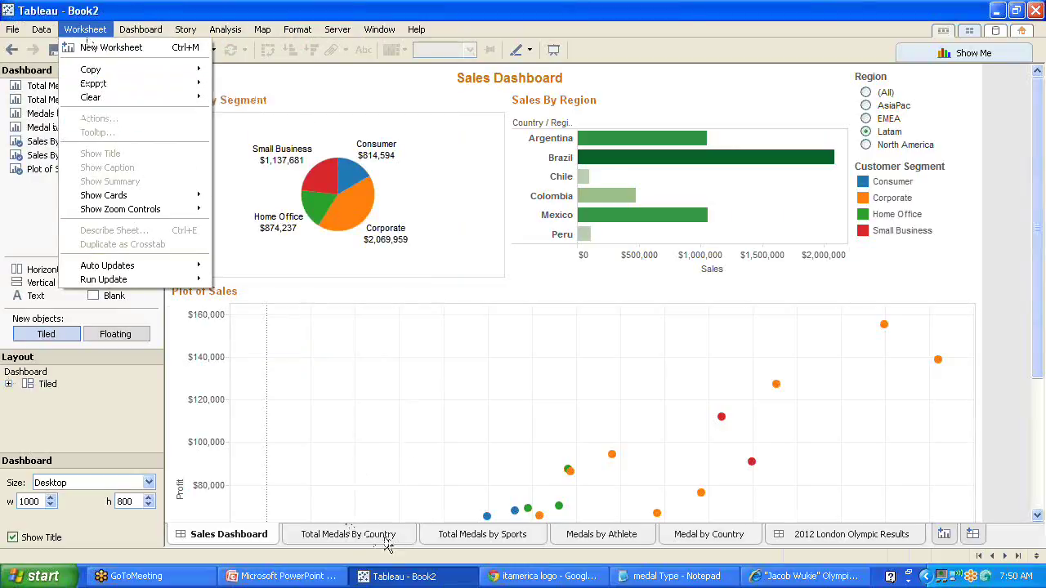
pyautogui.moveTo(155, 29)
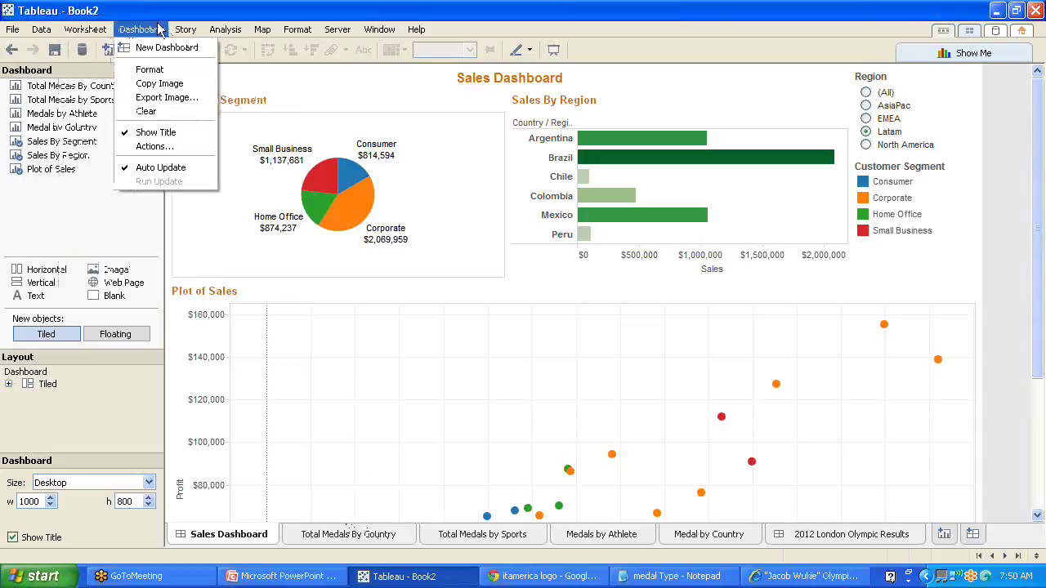
pyautogui.click(170, 99)
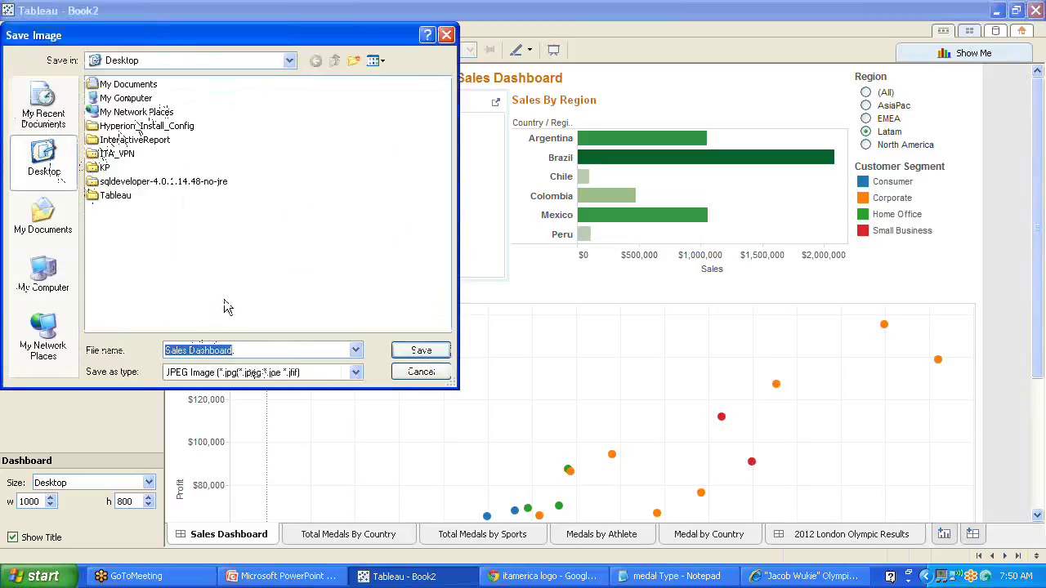
pyautogui.click(421, 351)
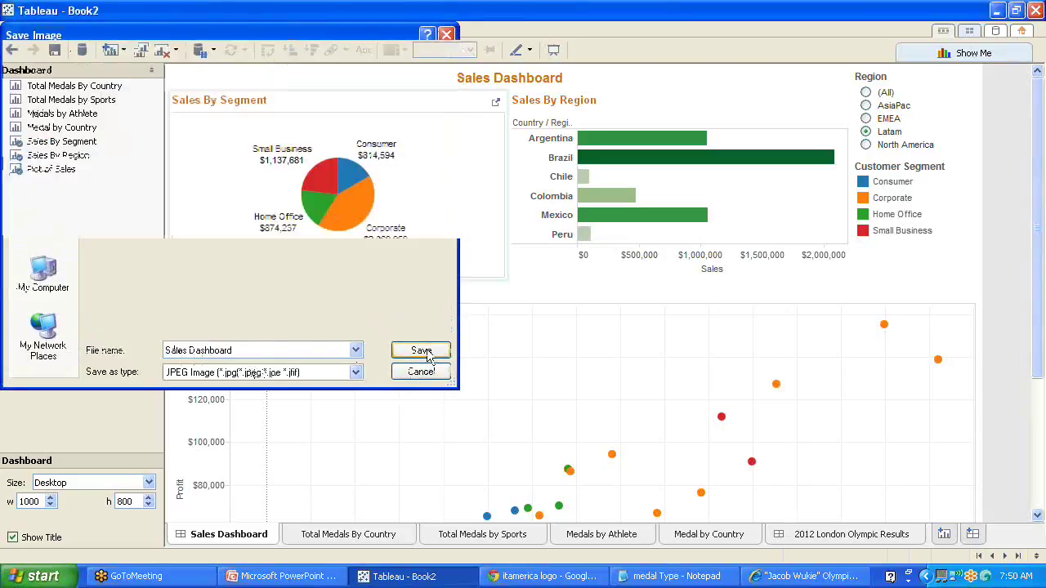
# Step: Close the medal Type note, view the exported Sales Dashboard image from the desktop, and return to Tableau
pyautogui.click(1000, 10)
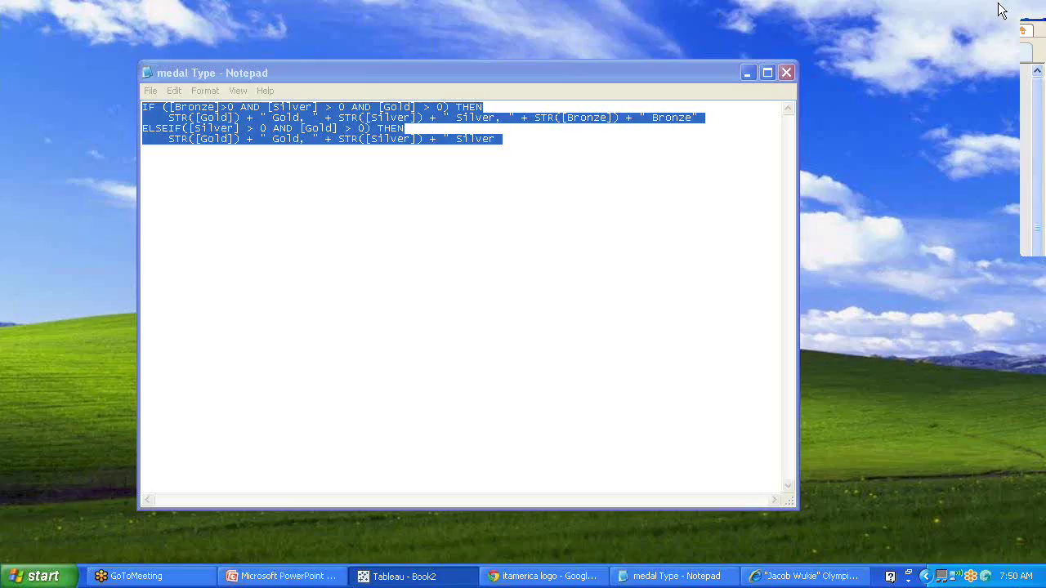
pyautogui.click(786, 73)
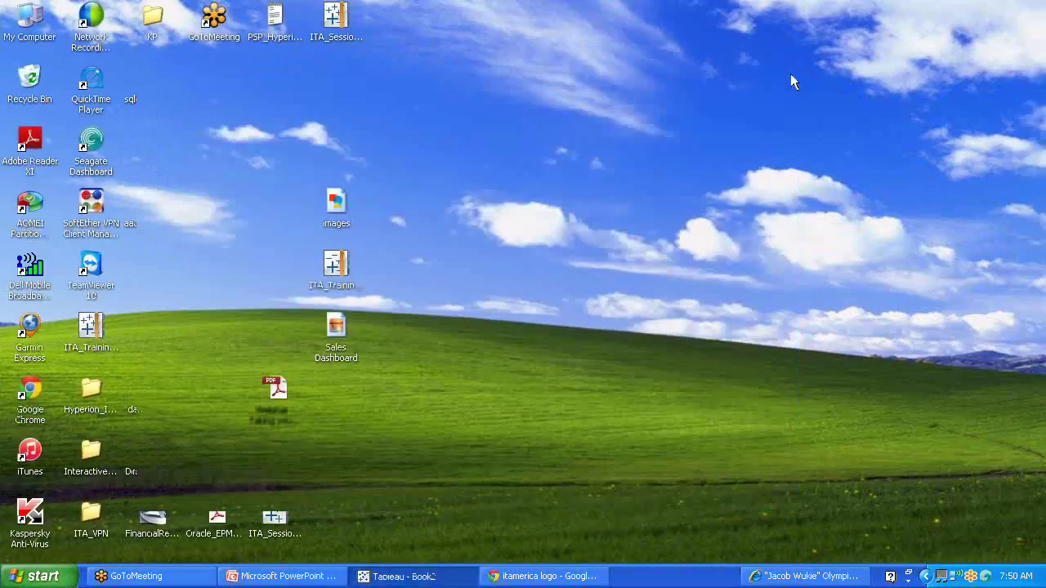
pyautogui.doubleClick(334, 349)
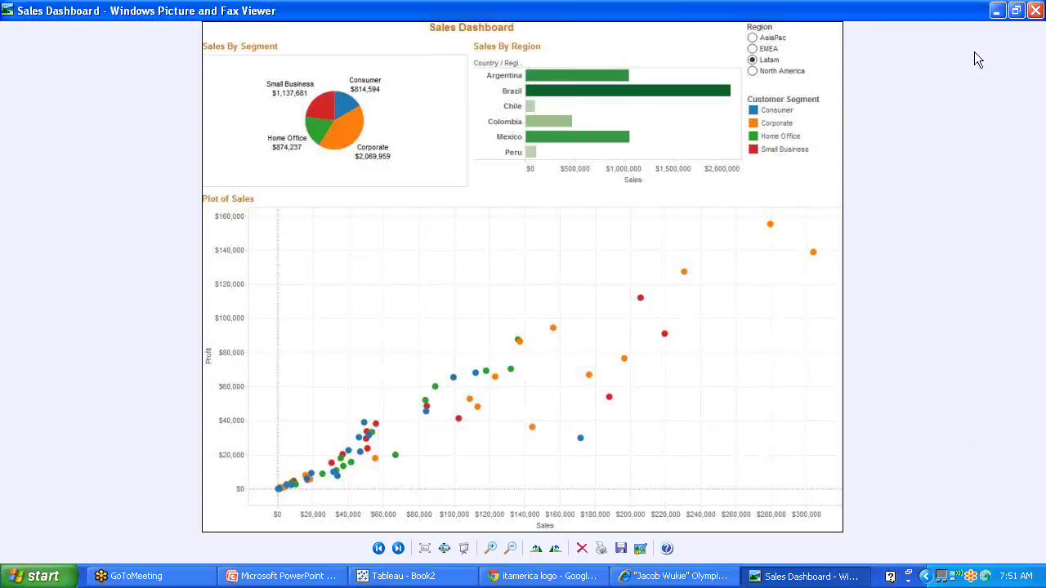
pyautogui.click(1035, 11)
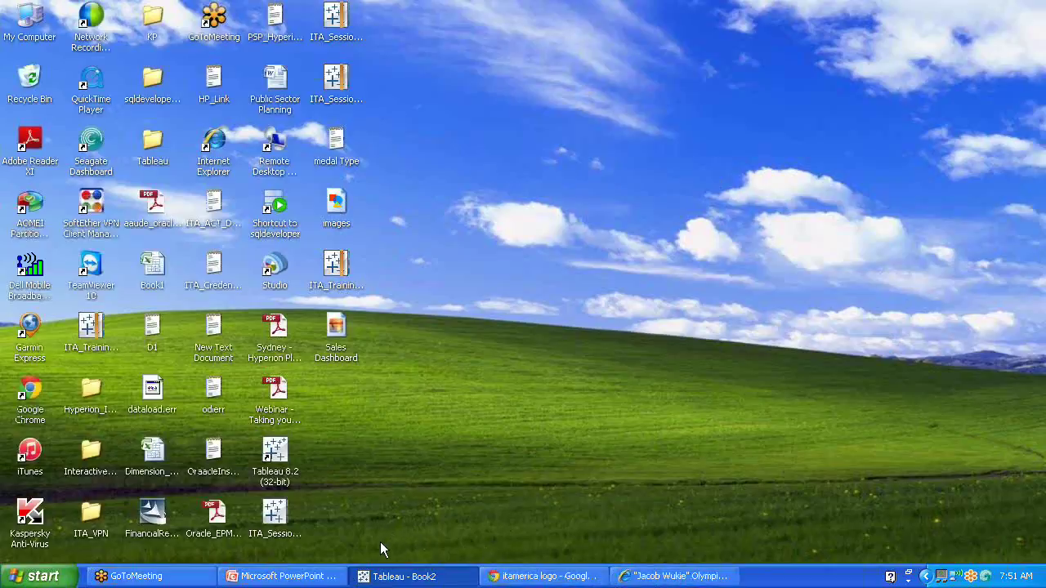
pyautogui.click(398, 579)
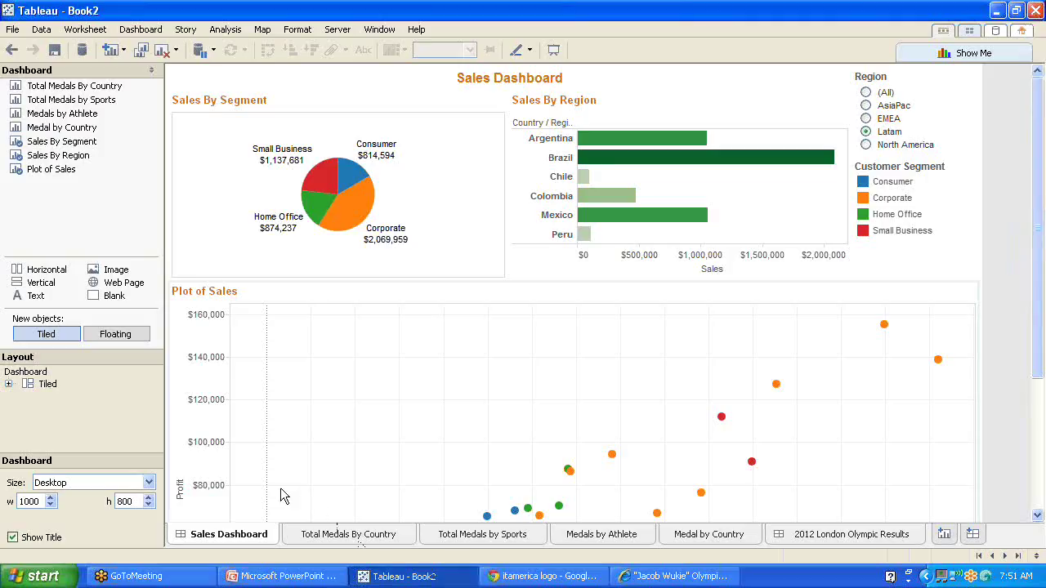
# Step: Review the image export options for the Total Medals By Country worksheet and dismiss them without saving
pyautogui.click(345, 533)
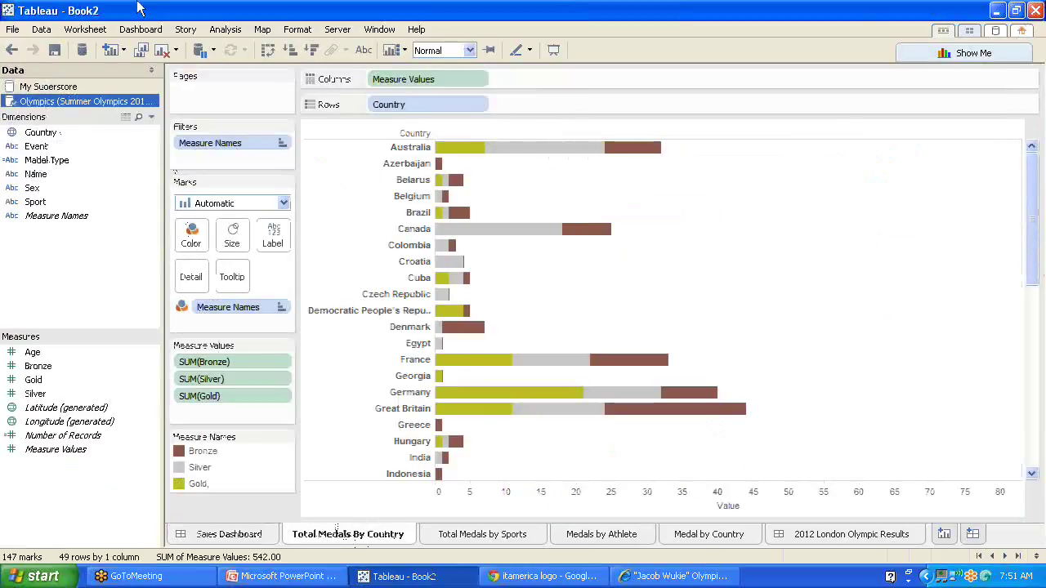
pyautogui.click(100, 33)
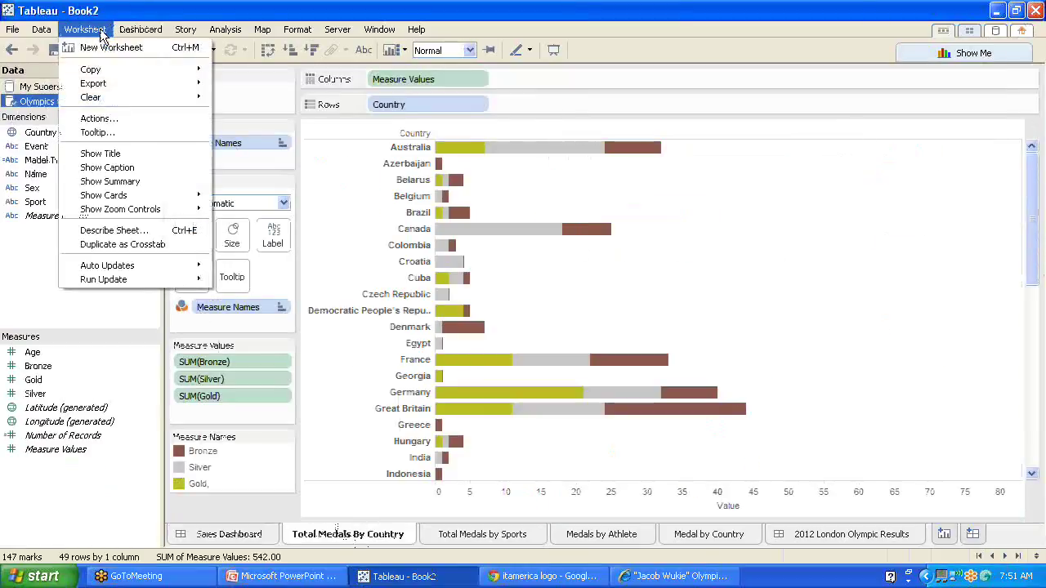
pyautogui.moveTo(123, 98)
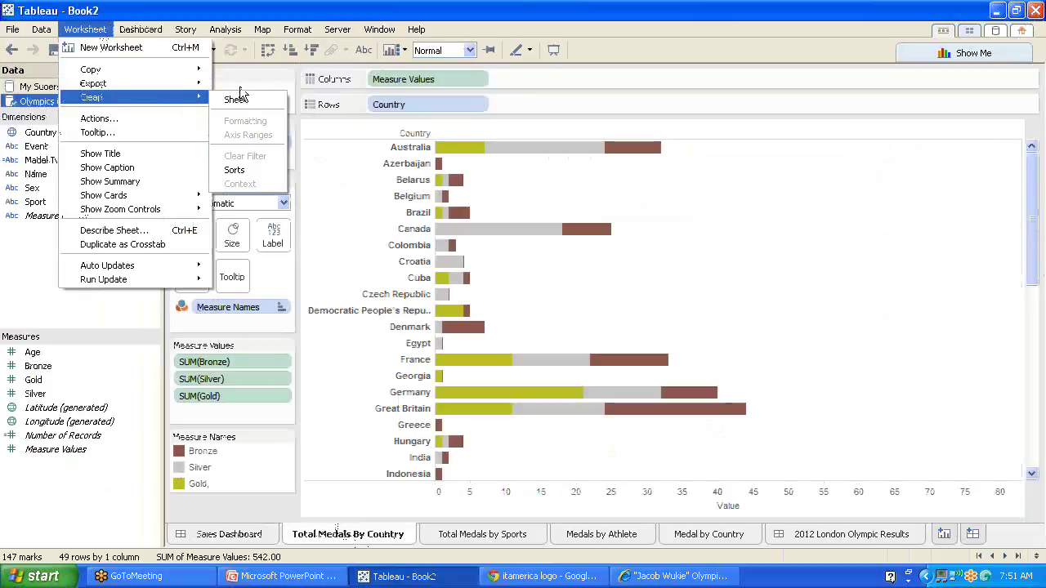
pyautogui.moveTo(204, 83)
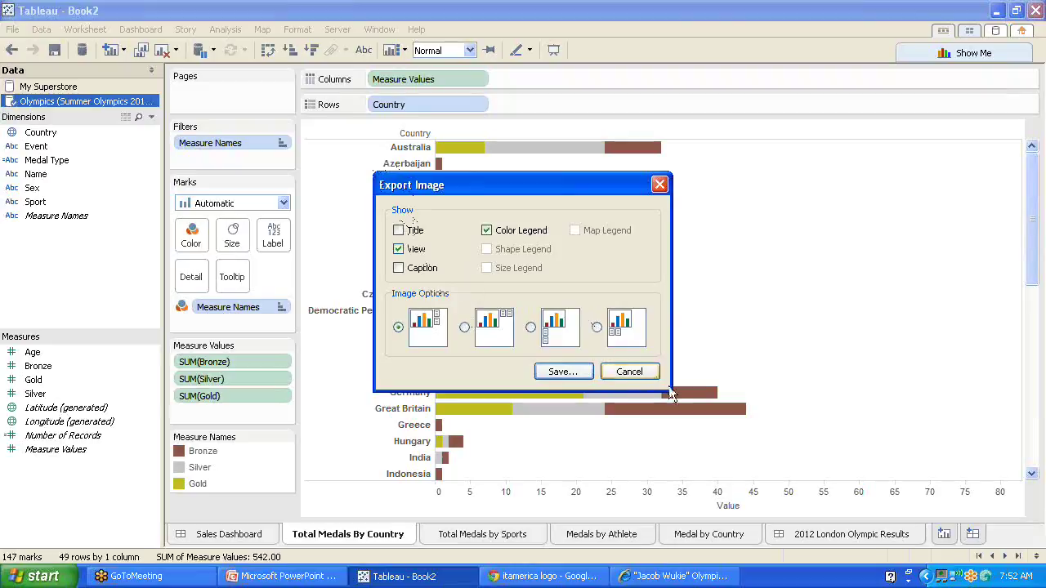
pyautogui.click(628, 373)
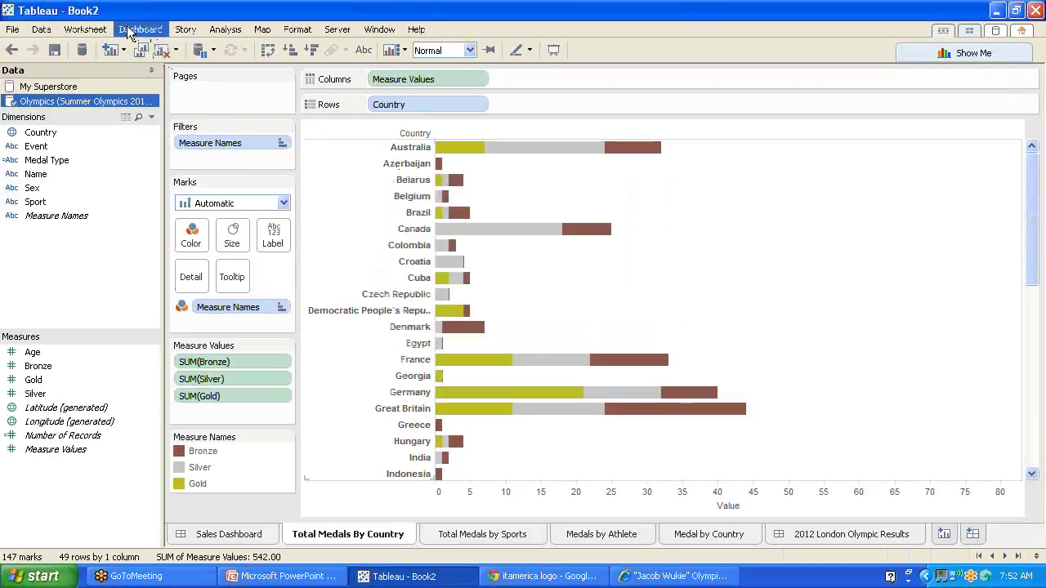
# Step: Compare the export choices offered for the Total Medals By Country worksheet with those for the Sales Dashboard
pyautogui.click(106, 30)
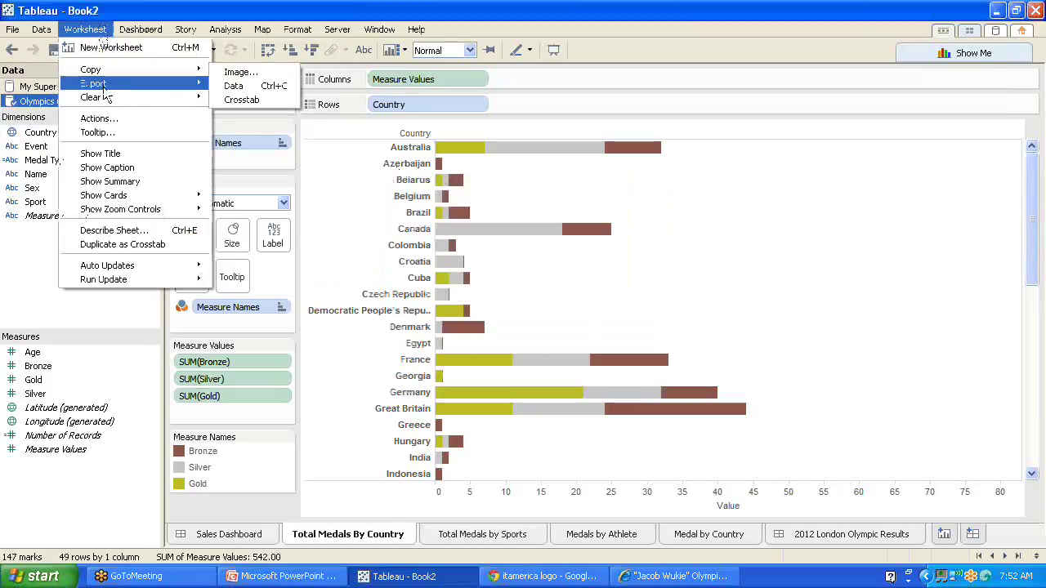
pyautogui.moveTo(139, 38)
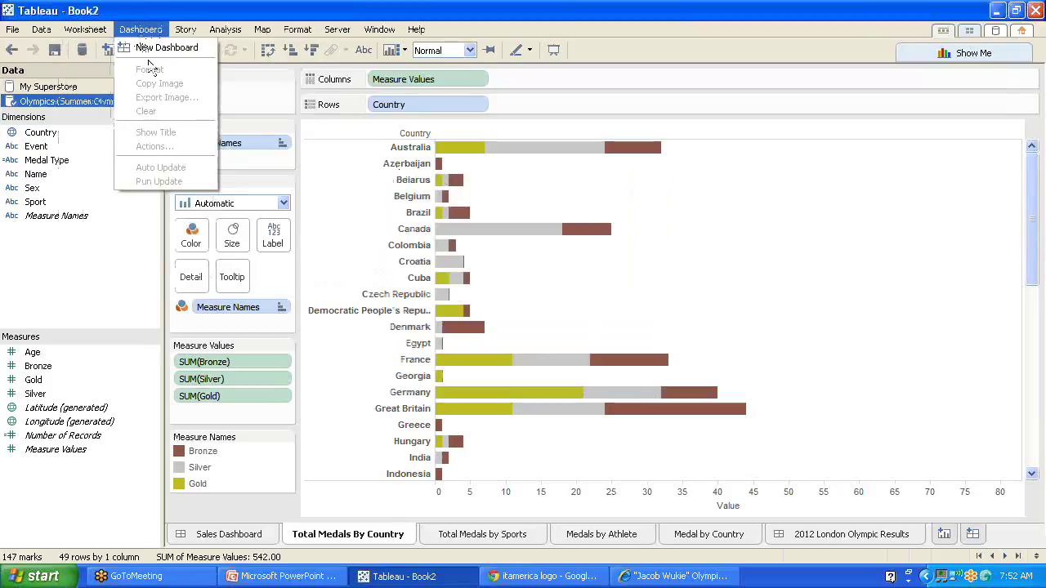
pyautogui.click(219, 542)
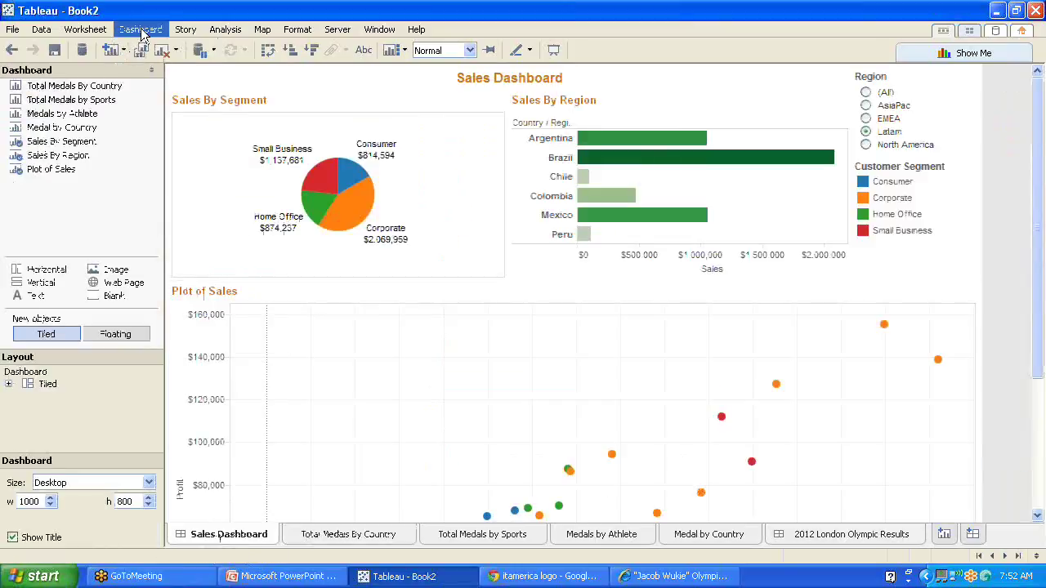
pyautogui.click(141, 33)
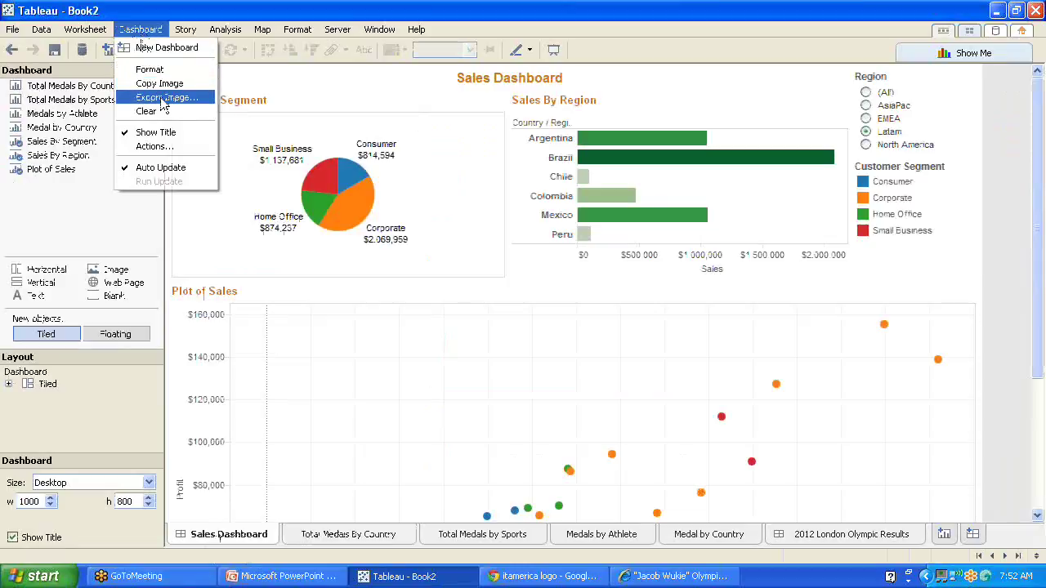
pyautogui.click(974, 266)
pyautogui.click(990, 300)
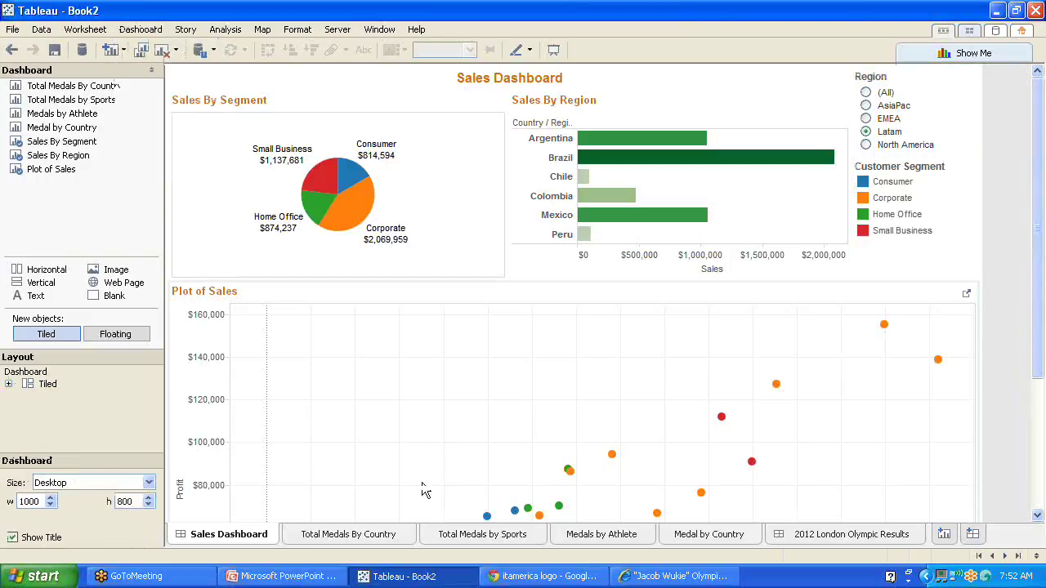
# Step: Review the server publishing choices and the Tableau Public options for saving the workbook to the web
pyautogui.click(338, 29)
pyautogui.moveTo(385, 106)
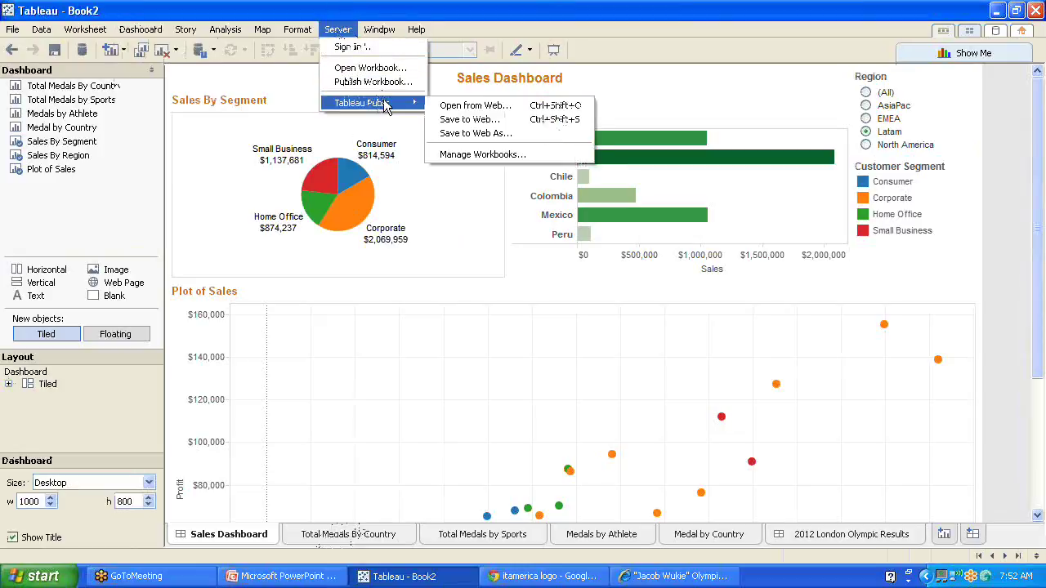
pyautogui.click(491, 121)
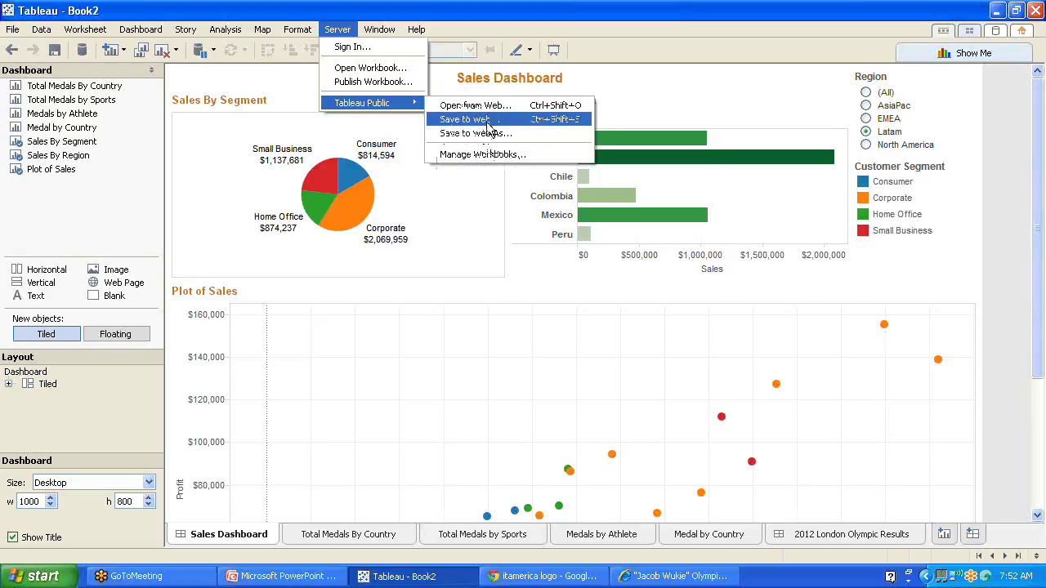
# Step: Check the sheet options of Total Medals By Country and compare its filters with those on Total Medals by Sports
pyautogui.click(342, 534)
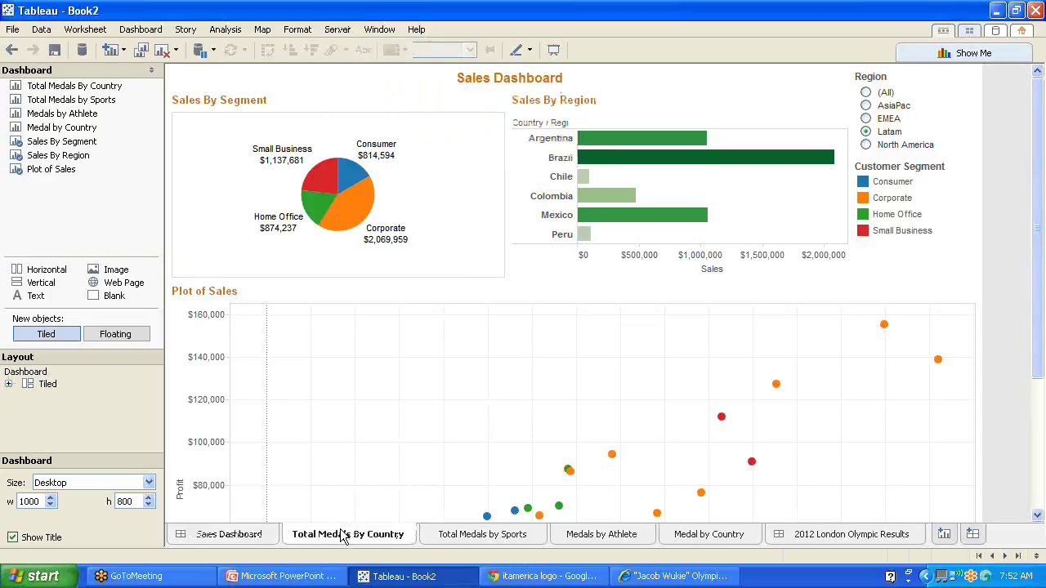
pyautogui.rightClick(350, 537)
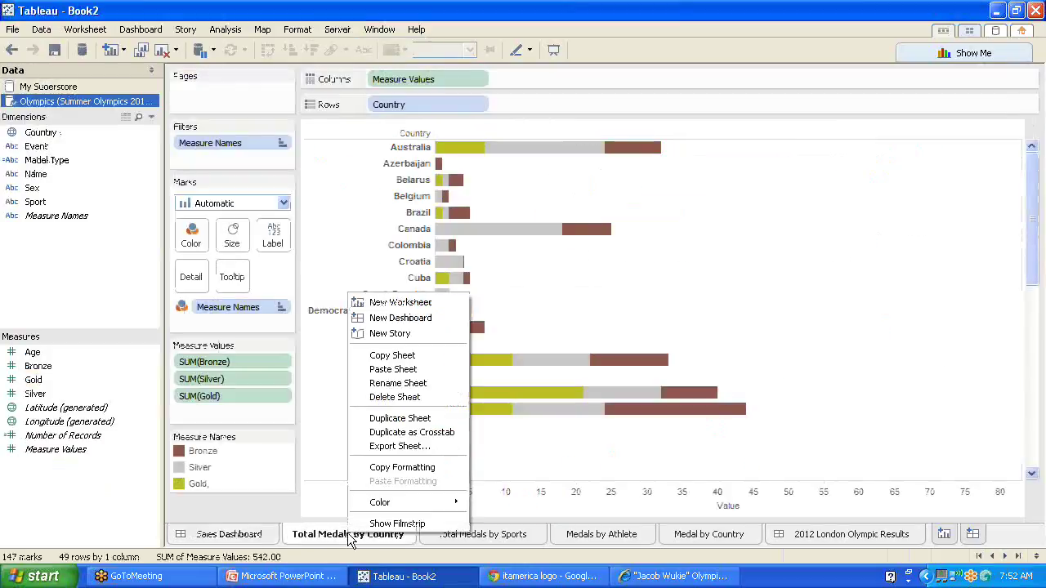
pyautogui.click(452, 535)
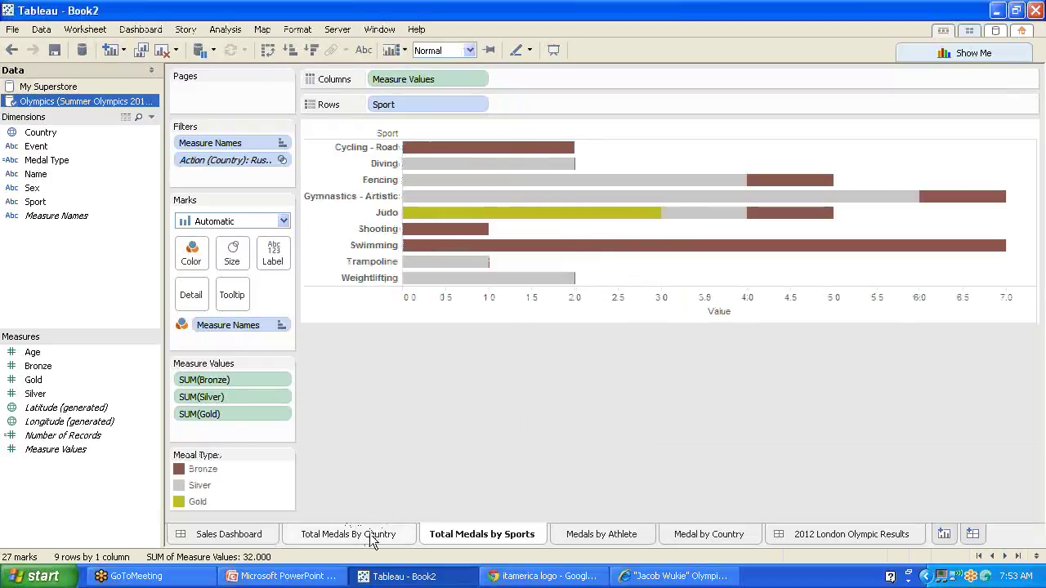
pyautogui.click(371, 537)
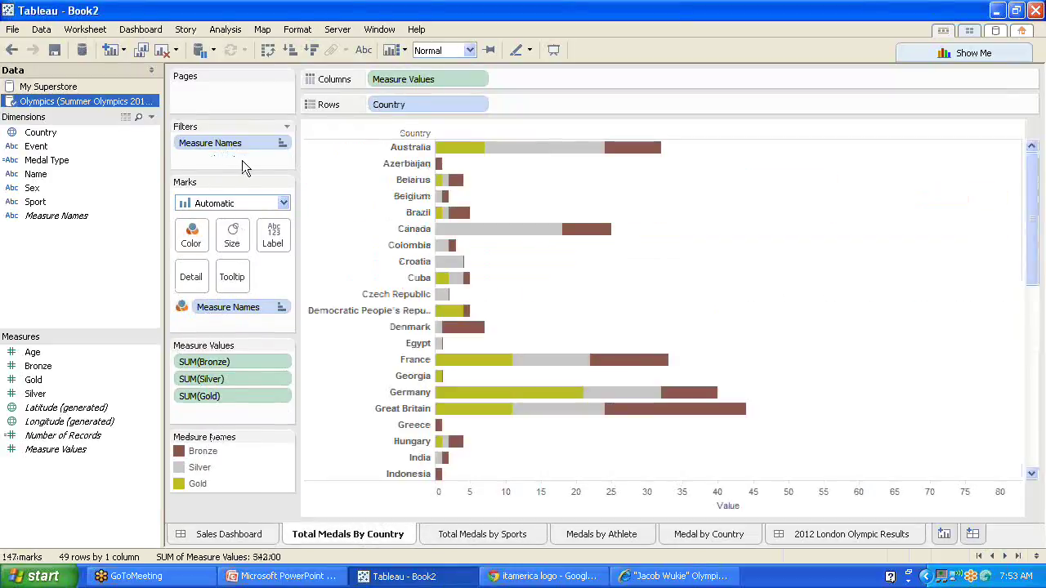
# Step: Remove the Country action filter from Total Medals by Sports and the Sport and Country action filters from Medals by Athlete
pyautogui.click(499, 535)
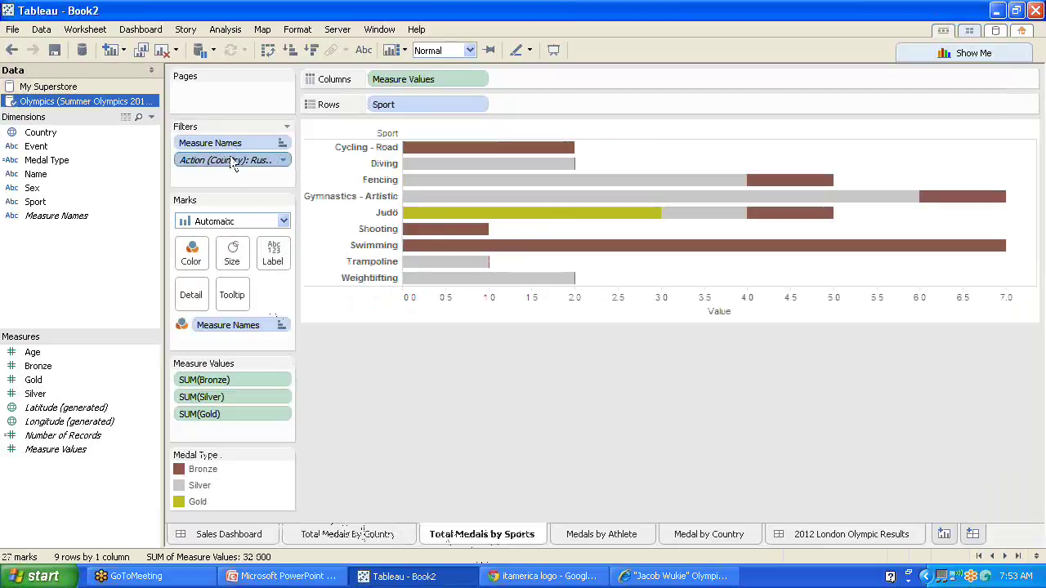
pyautogui.moveTo(233, 161); pyautogui.dragTo(310, 147)
pyautogui.click(584, 535)
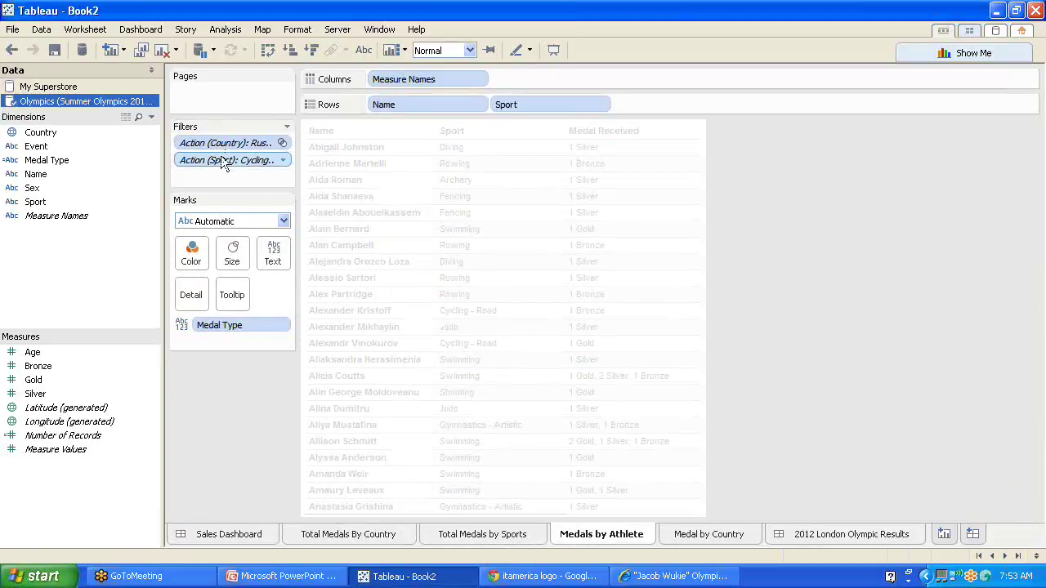
pyautogui.click(220, 157)
pyautogui.press('Delete')
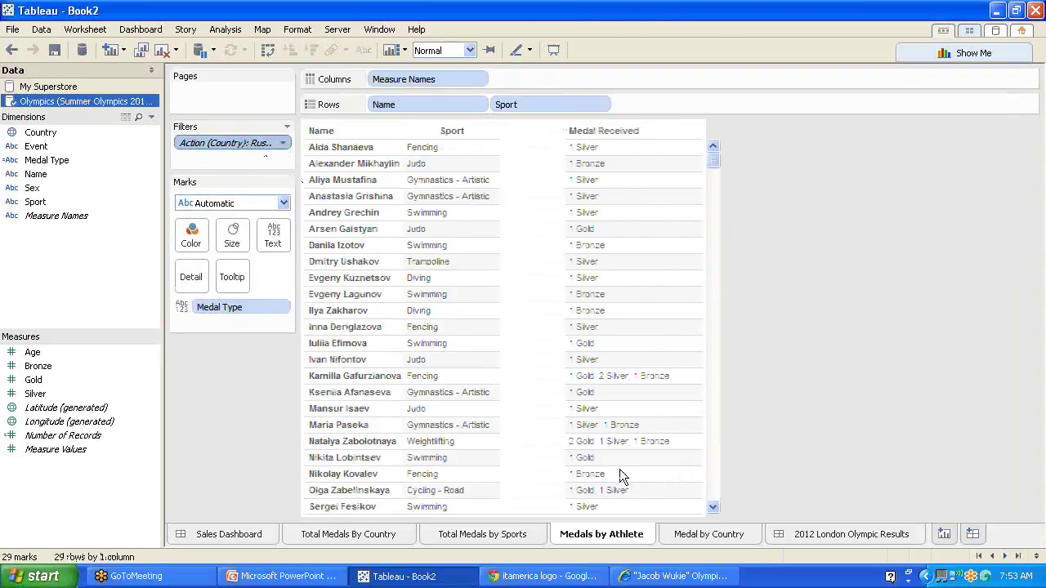
# Step: Hide the Medal by Country, Medals by Athlete and Total Medals by Sports worksheets
pyautogui.click(715, 538)
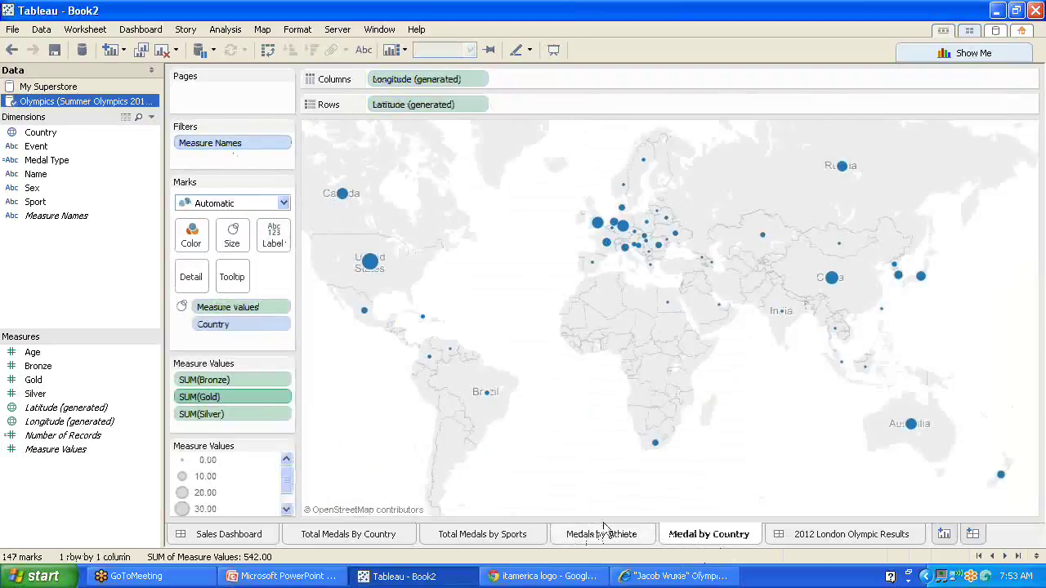
pyautogui.rightClick(716, 536)
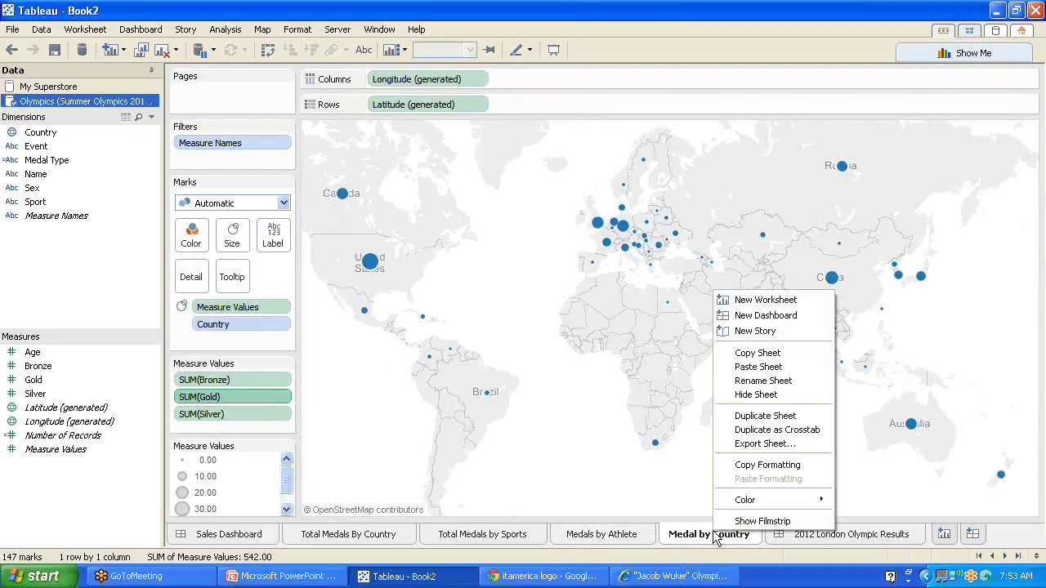
pyautogui.press('Escape')
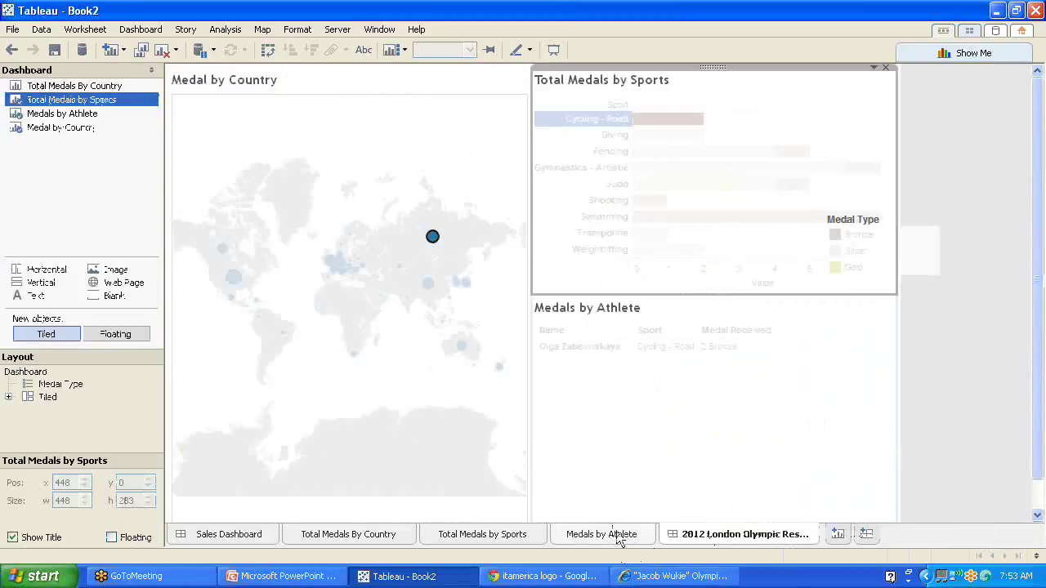
pyautogui.click(619, 536)
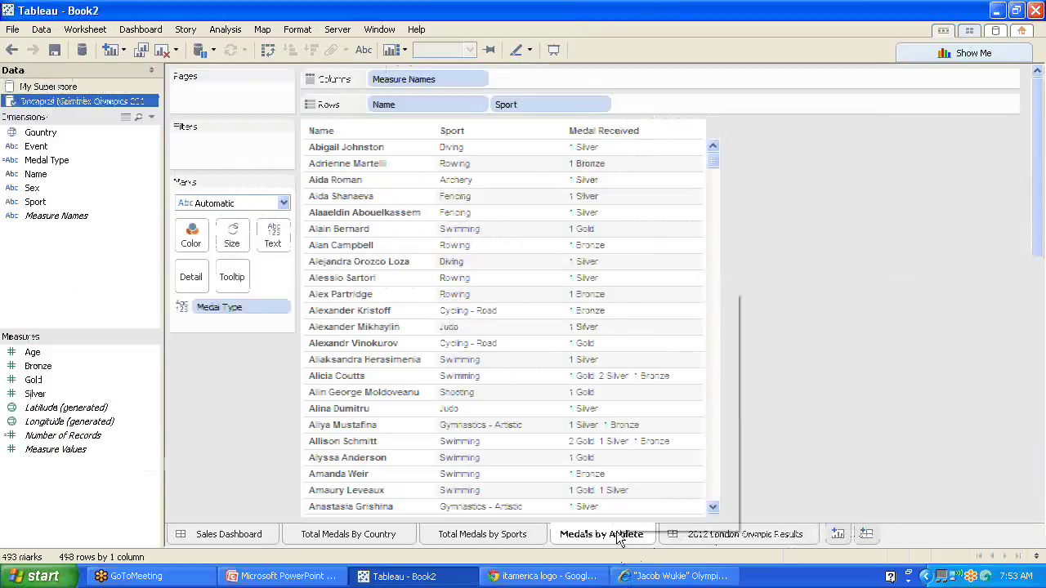
pyautogui.rightClick(618, 536)
pyautogui.click(683, 398)
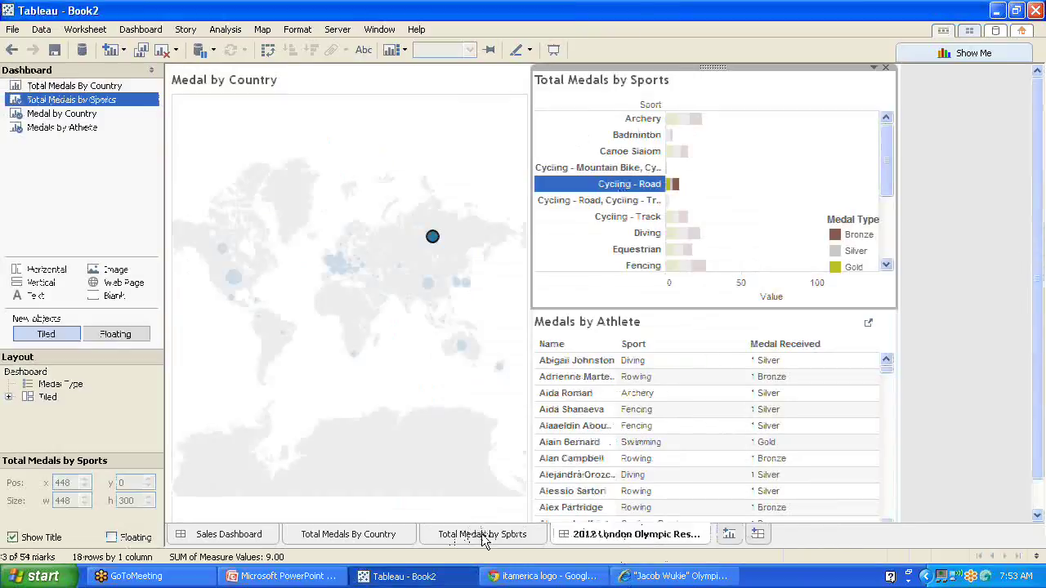
pyautogui.click(482, 537)
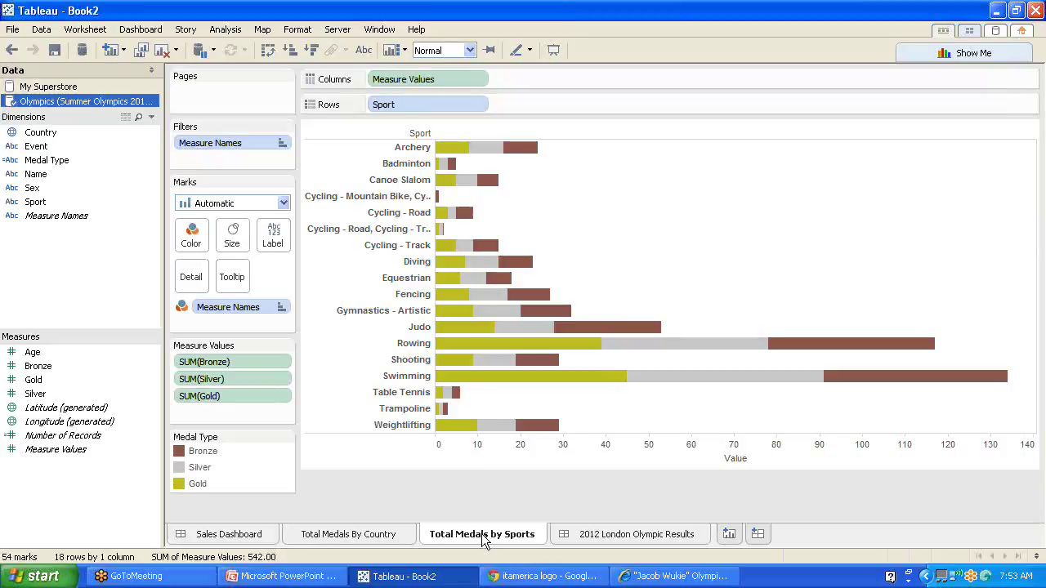
pyautogui.rightClick(482, 536)
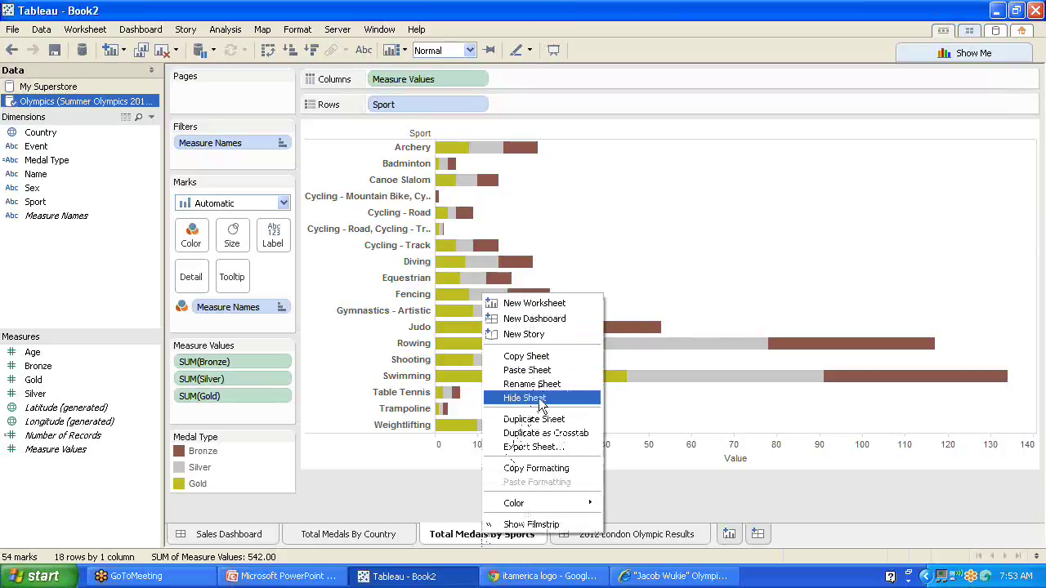
pyautogui.click(538, 398)
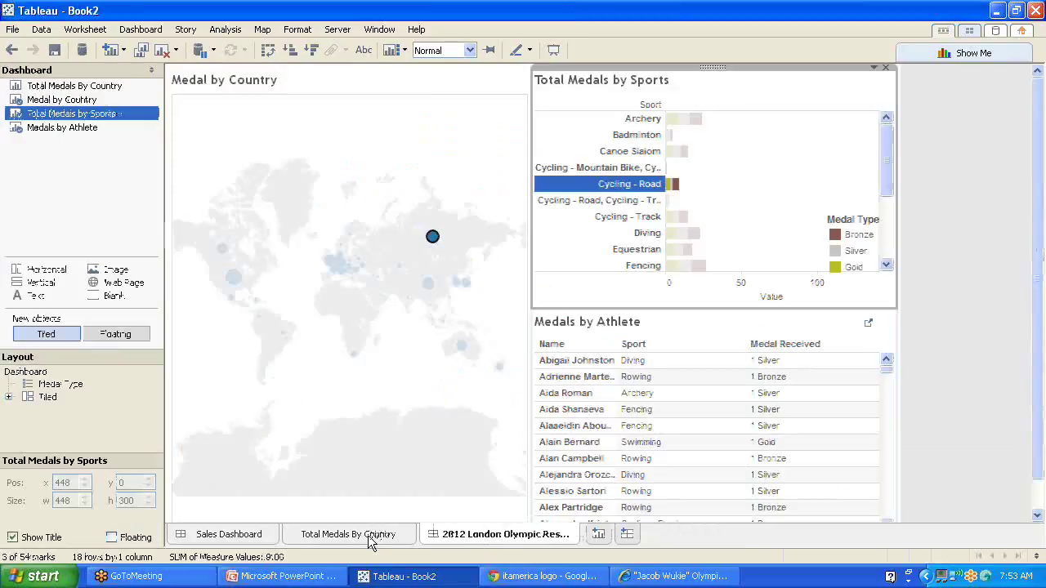
# Step: Move the 2012 London Olympic Results dashboard ahead of the Total Medals By Country worksheet in the sheet order
pyautogui.click(369, 536)
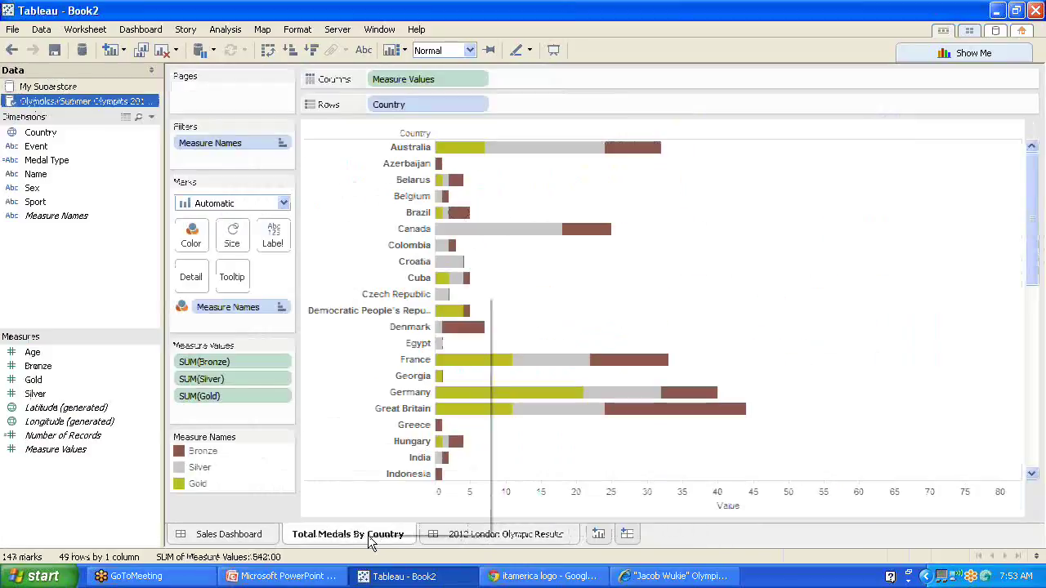
pyautogui.rightClick(368, 540)
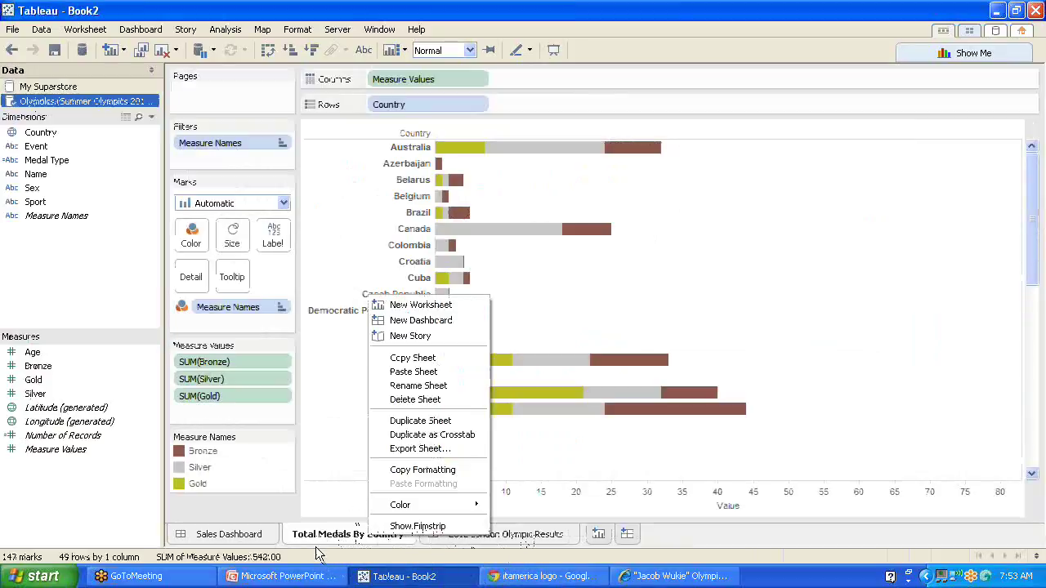
pyautogui.click(510, 534)
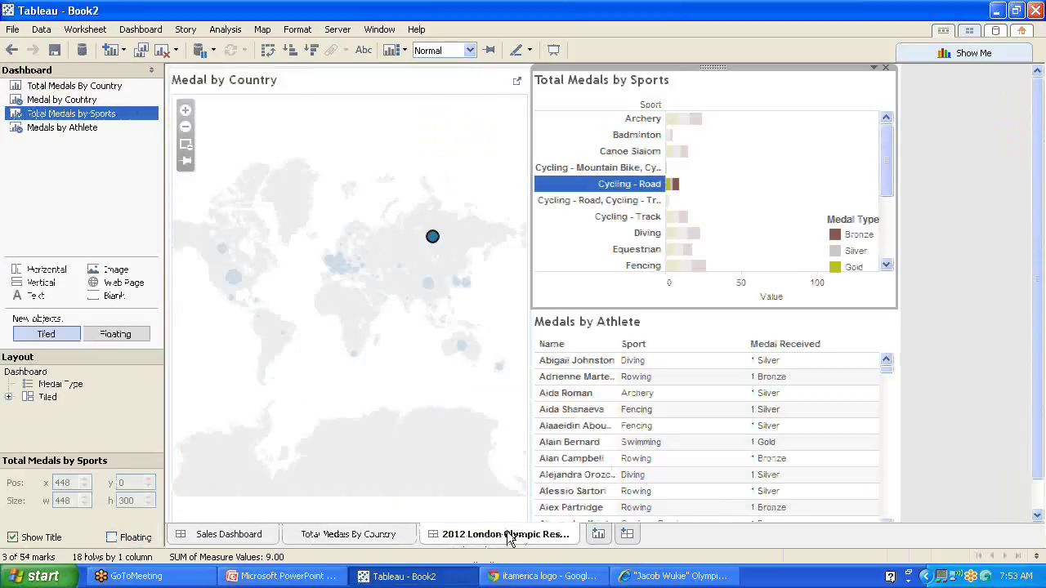
pyautogui.moveTo(315, 530); pyautogui.dragTo(314, 530)
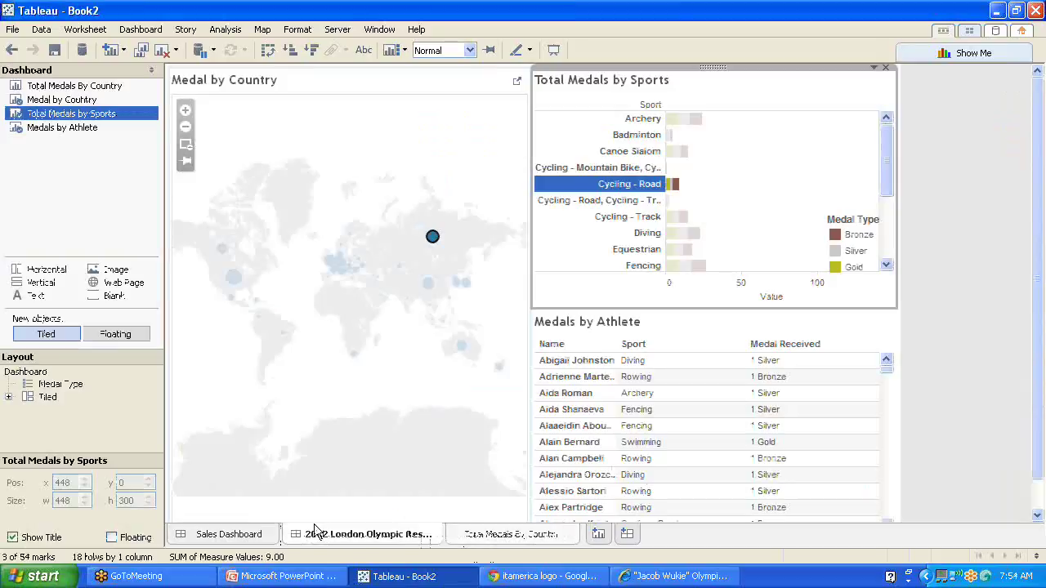
pyautogui.click(511, 538)
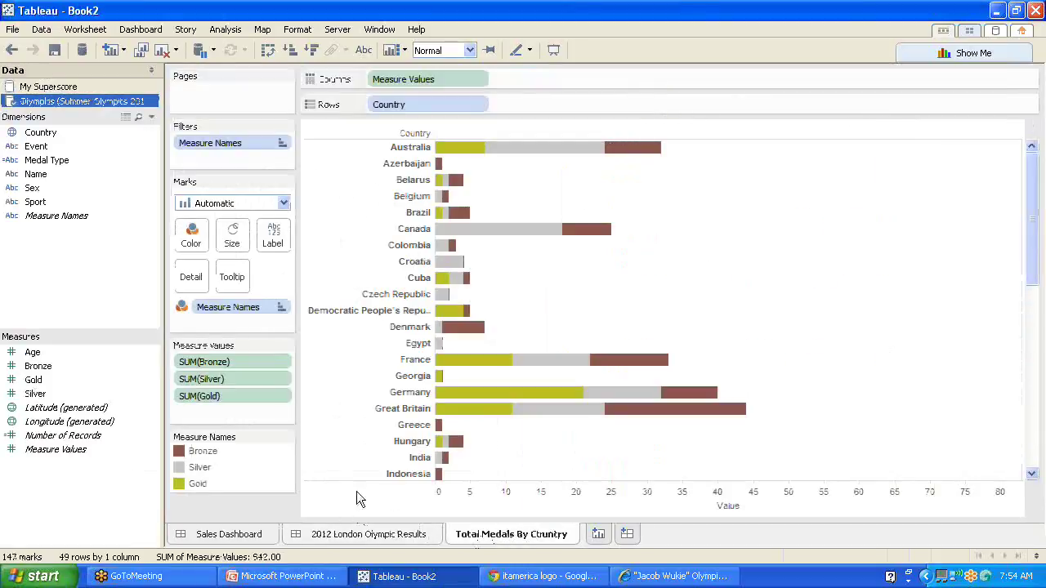
# Step: From the 2012 London Olympic Results dashboard, start saving the workbook to Tableau Public and sign in with the account password
pyautogui.click(391, 539)
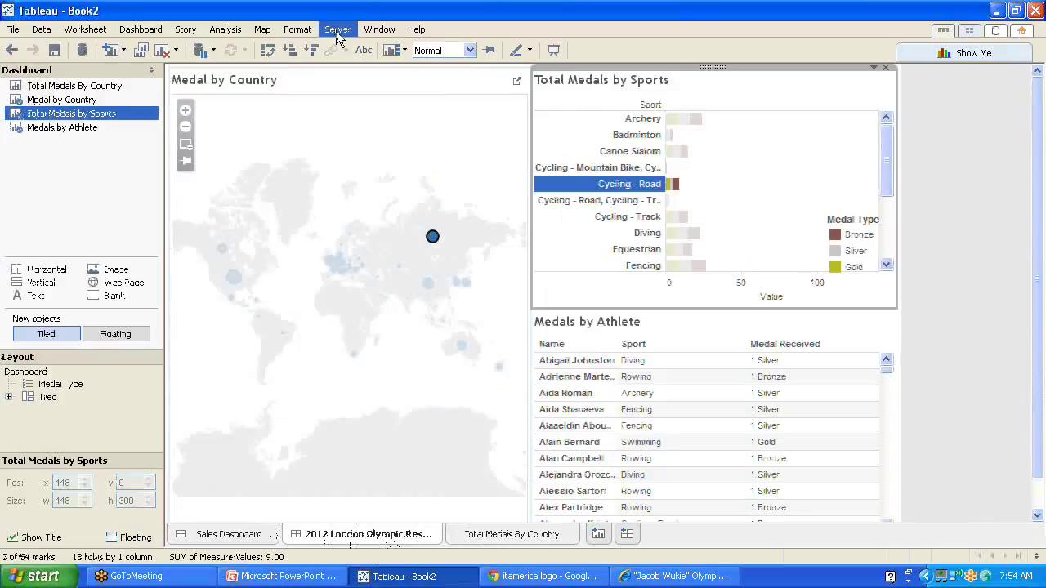
pyautogui.click(338, 33)
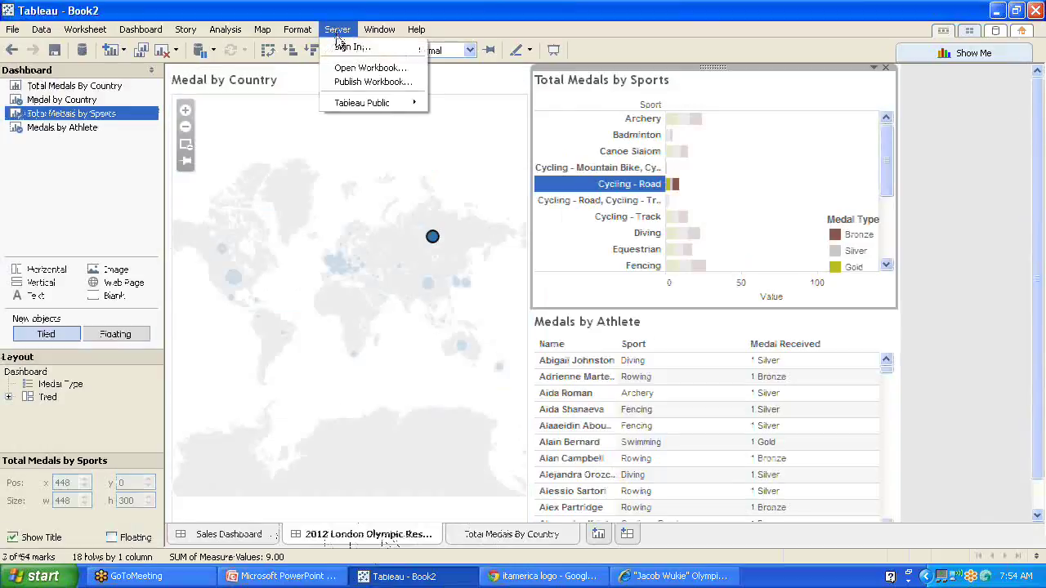
pyautogui.moveTo(366, 107)
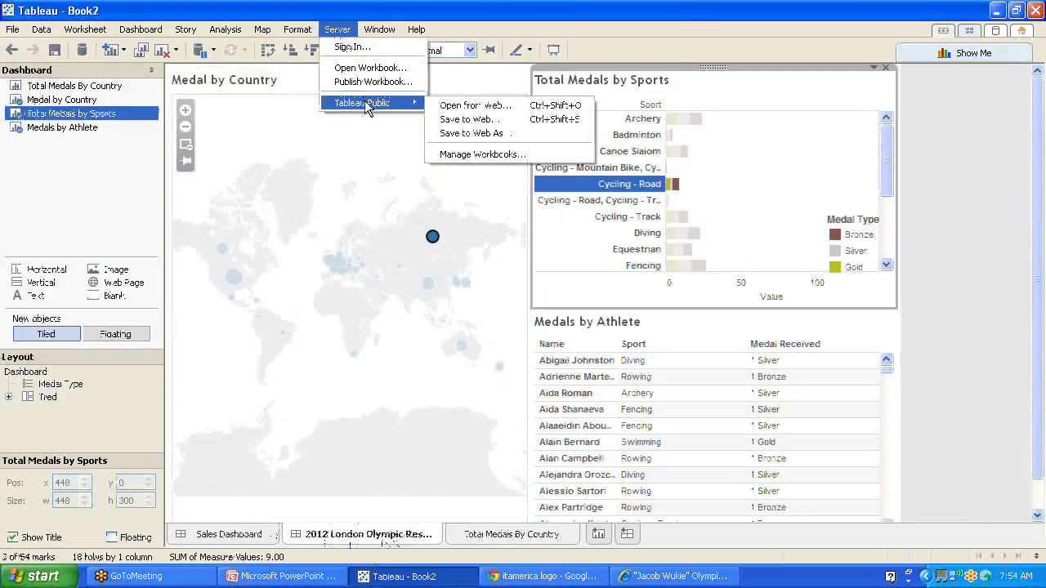
pyautogui.click(471, 123)
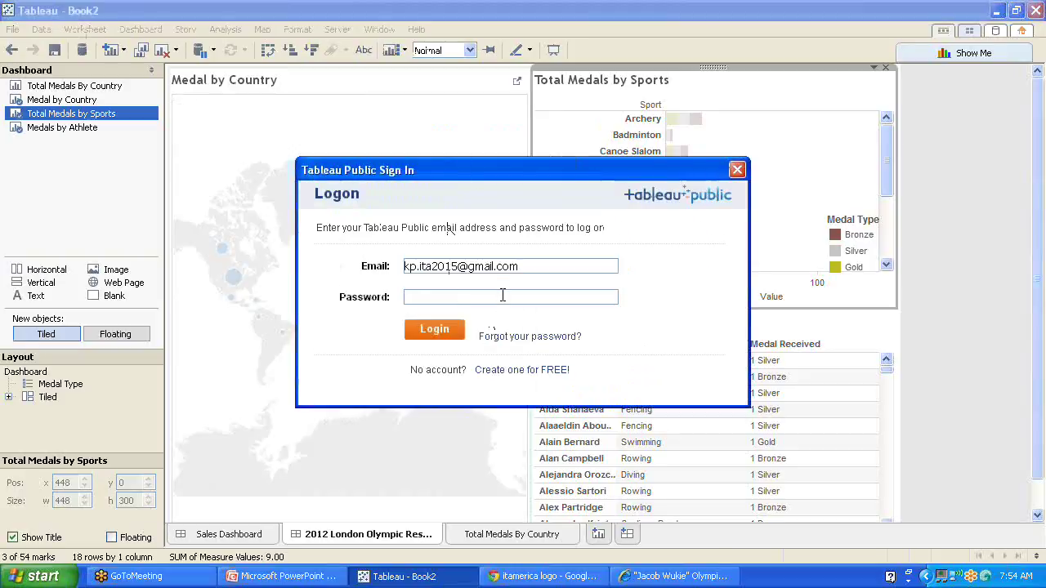
pyautogui.write('******')
pyautogui.click(434, 334)
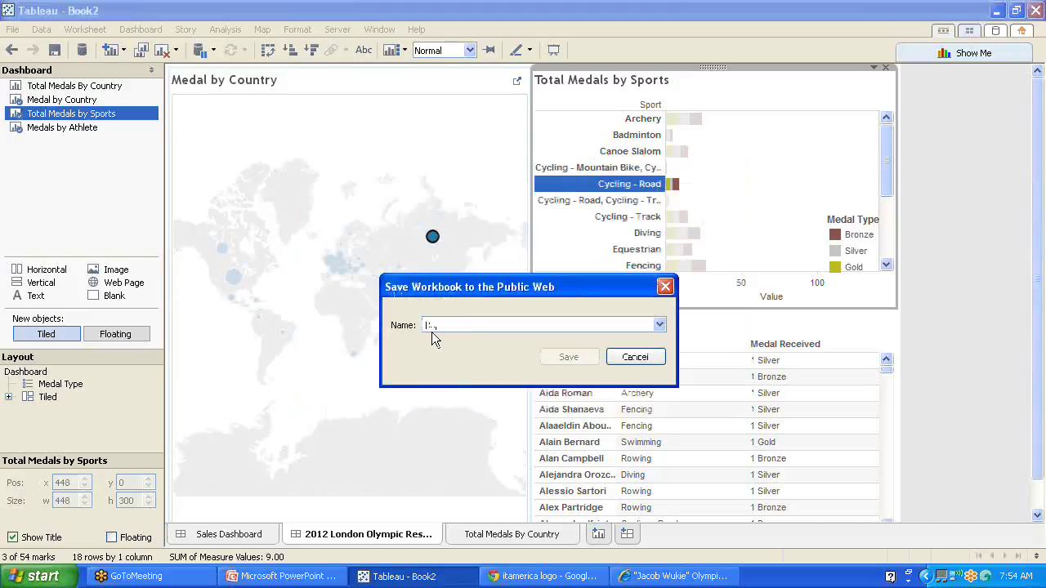
# Step: Try to save the workbook to the public web under the name Sales and 2012 Olympic
pyautogui.write('Sales a')
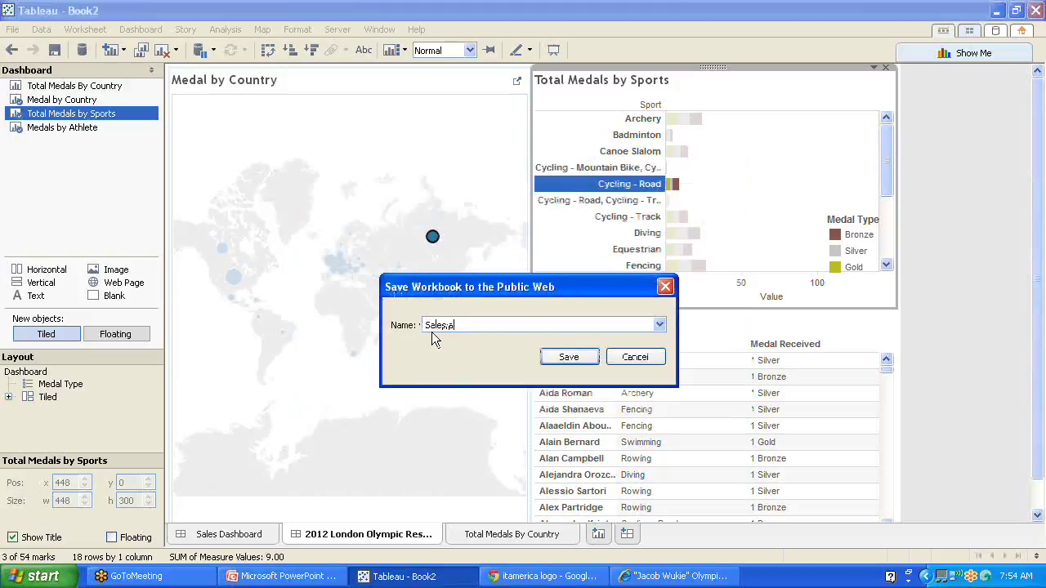
pyautogui.write('nd 2012 Olympic')
pyautogui.click(567, 357)
pyautogui.click(569, 357)
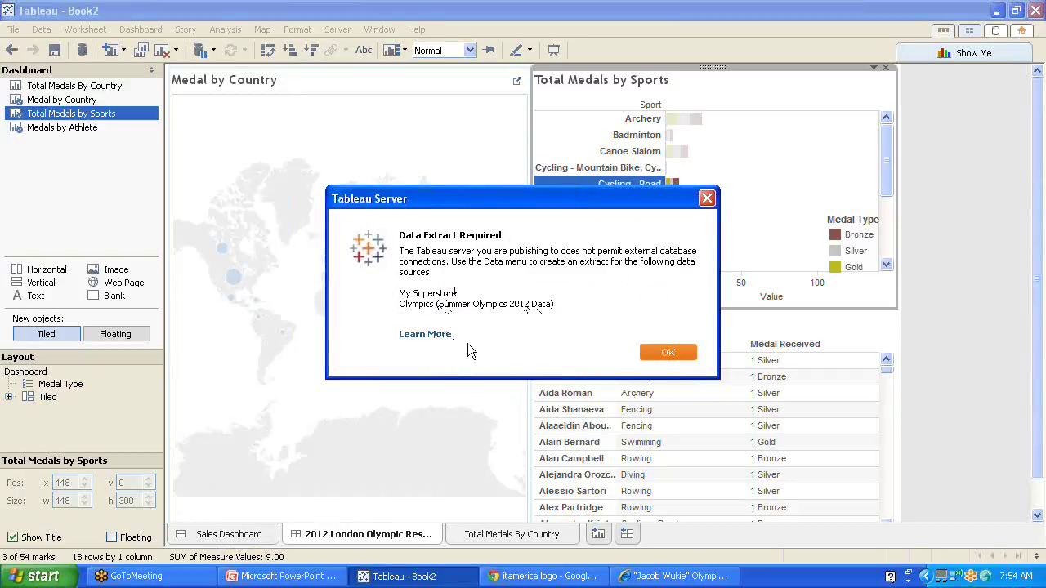
pyautogui.click(669, 352)
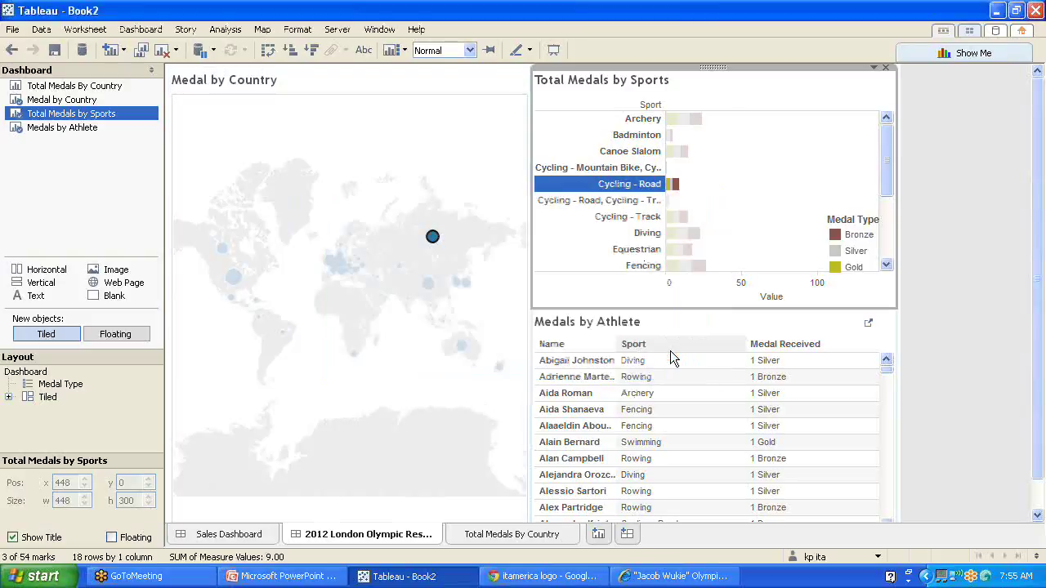
# Step: Try to save the workbook to the public web again as a new copy named Book2
pyautogui.click(335, 29)
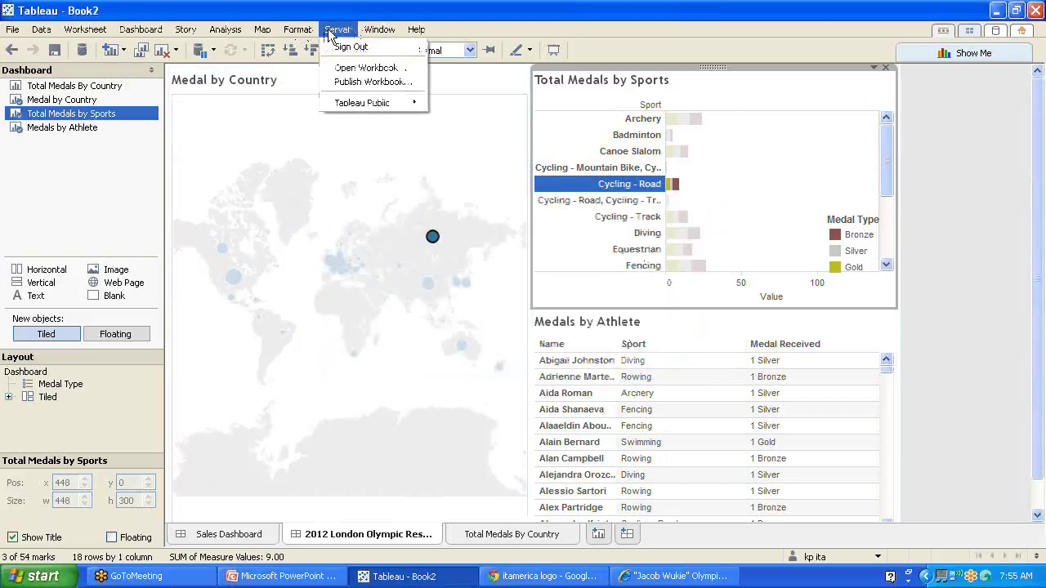
pyautogui.moveTo(378, 109)
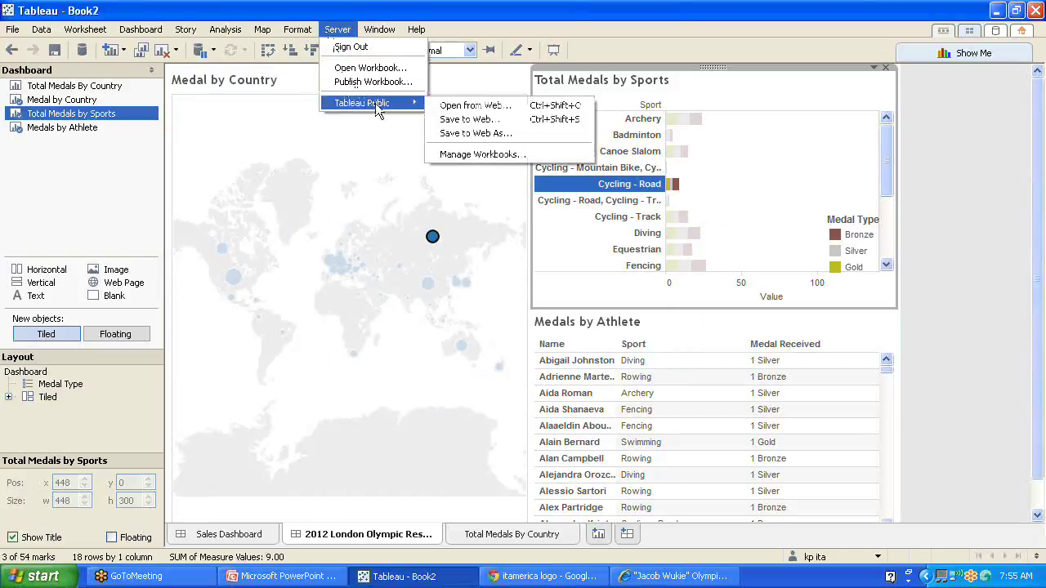
pyautogui.click(457, 137)
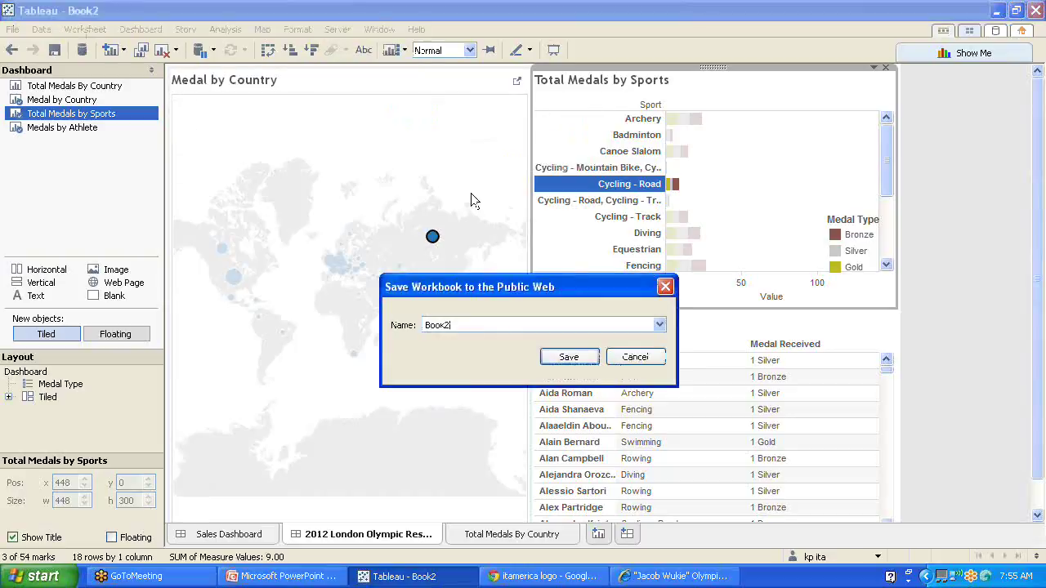
pyautogui.click(570, 361)
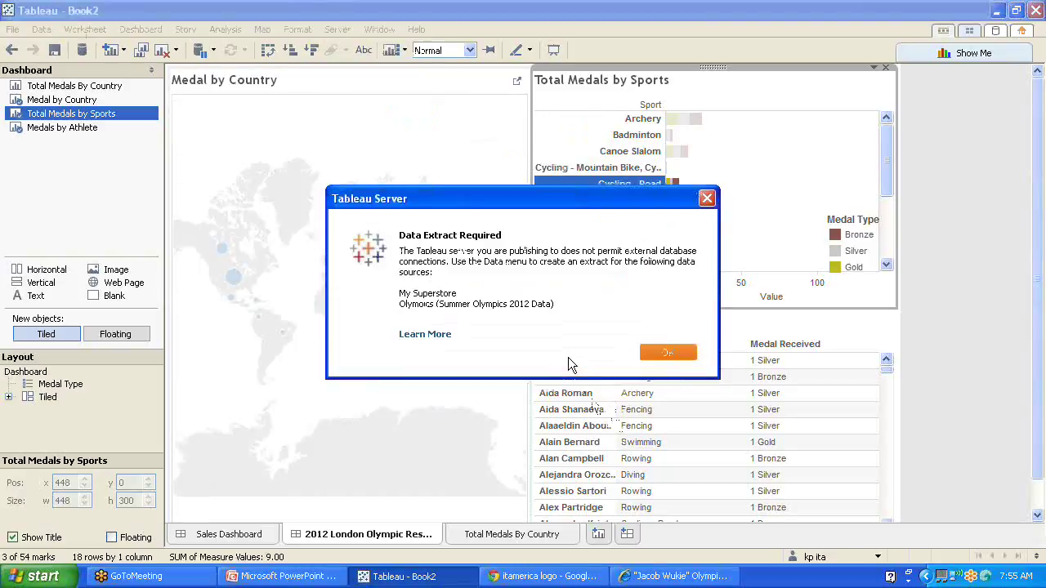
pyautogui.click(679, 352)
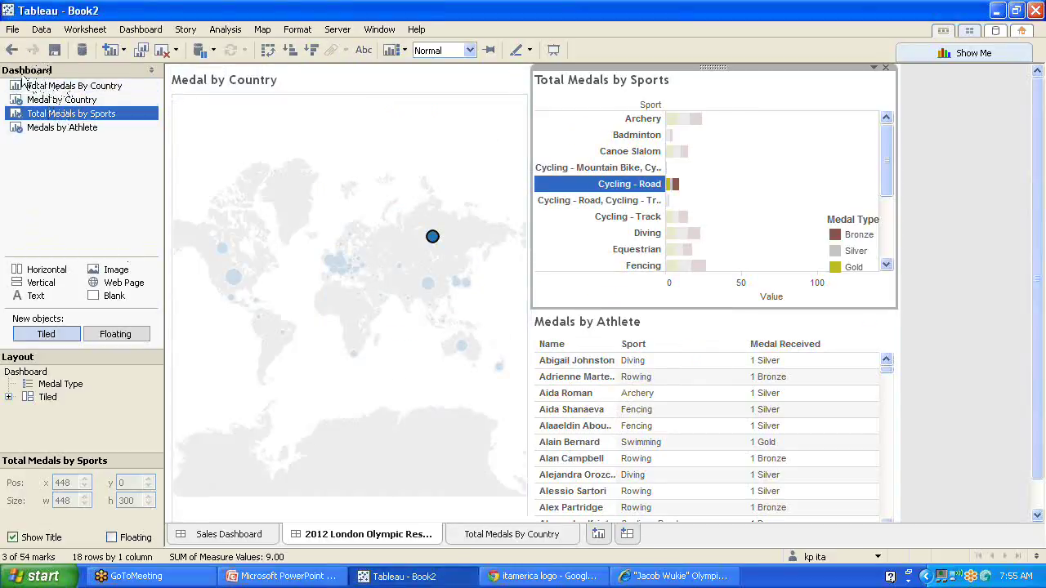
pyautogui.click(12, 30)
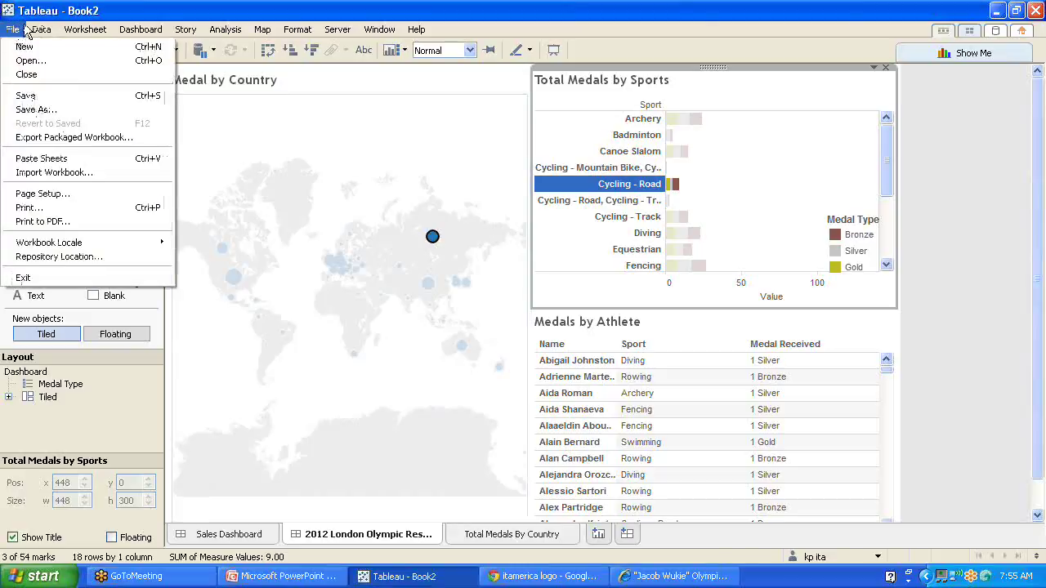
pyautogui.moveTo(35, 31)
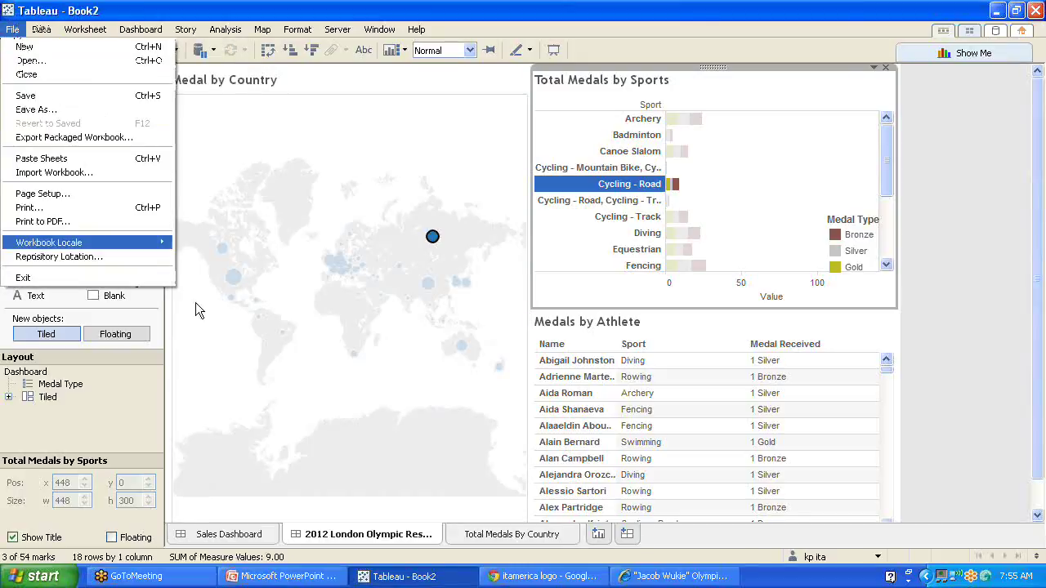
# Step: From the Total Medals By Country worksheet, extract all rows of the Olympics data source and save the extract as Olympics (Summer Olympics 2012 Data)1
pyautogui.click(500, 537)
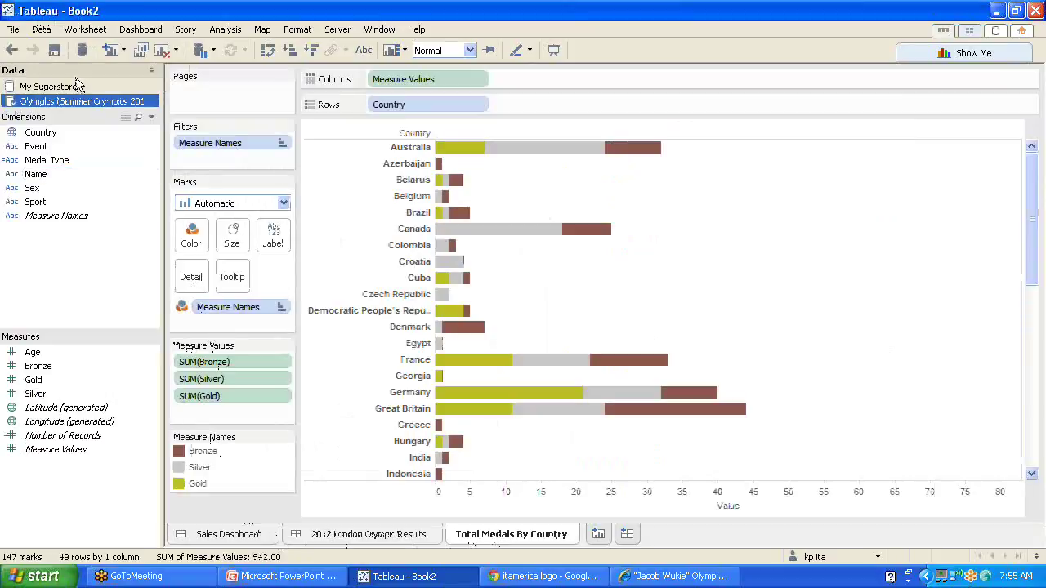
pyautogui.rightClick(63, 107)
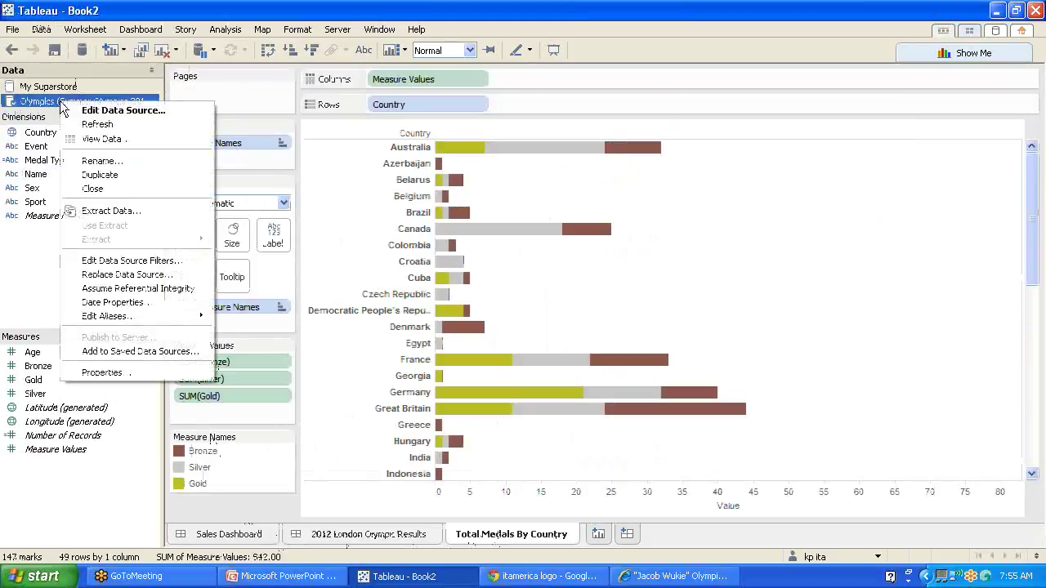
pyautogui.click(124, 212)
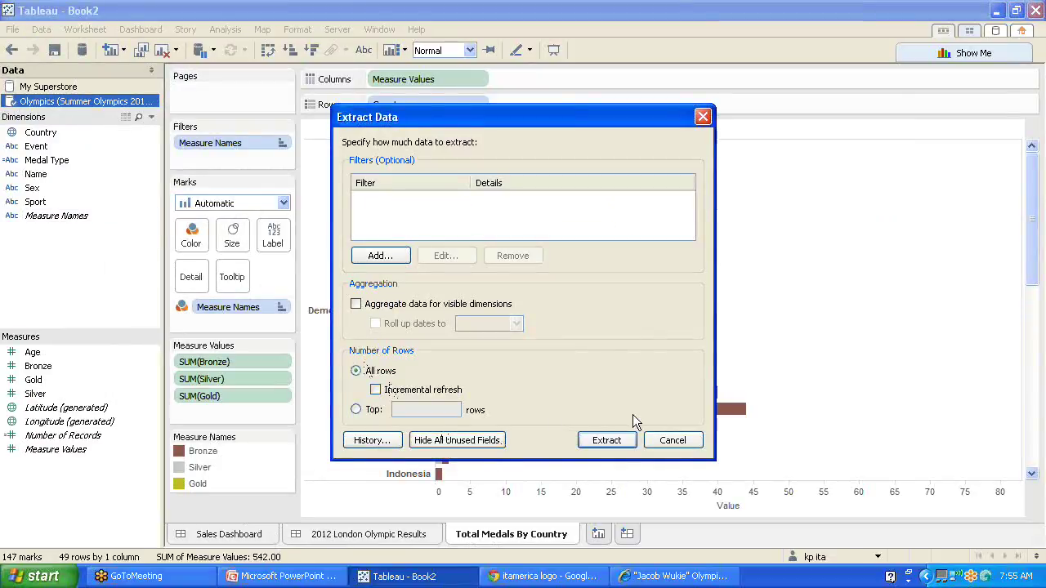
pyautogui.click(608, 442)
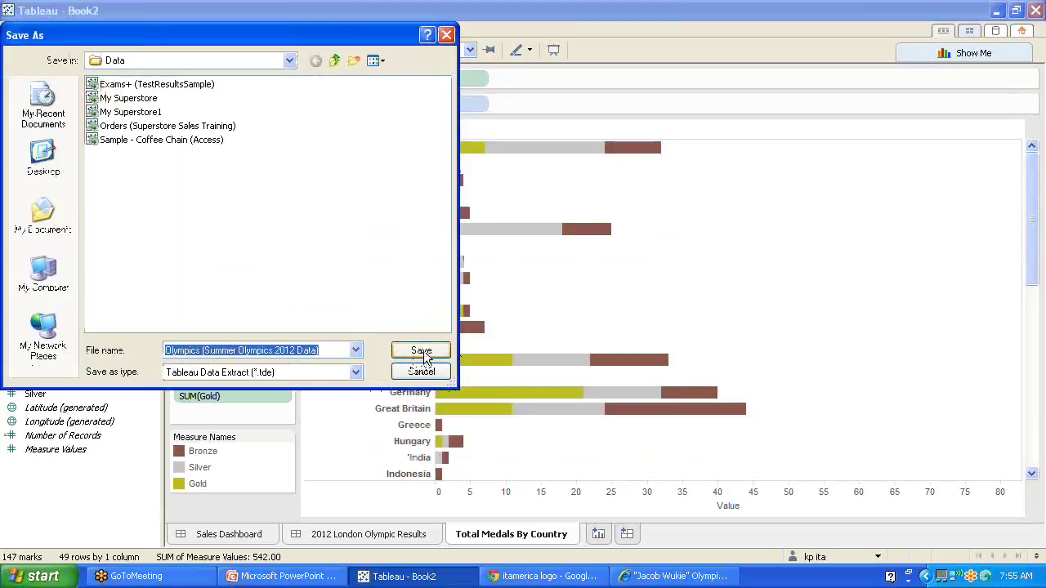
pyautogui.click(325, 350)
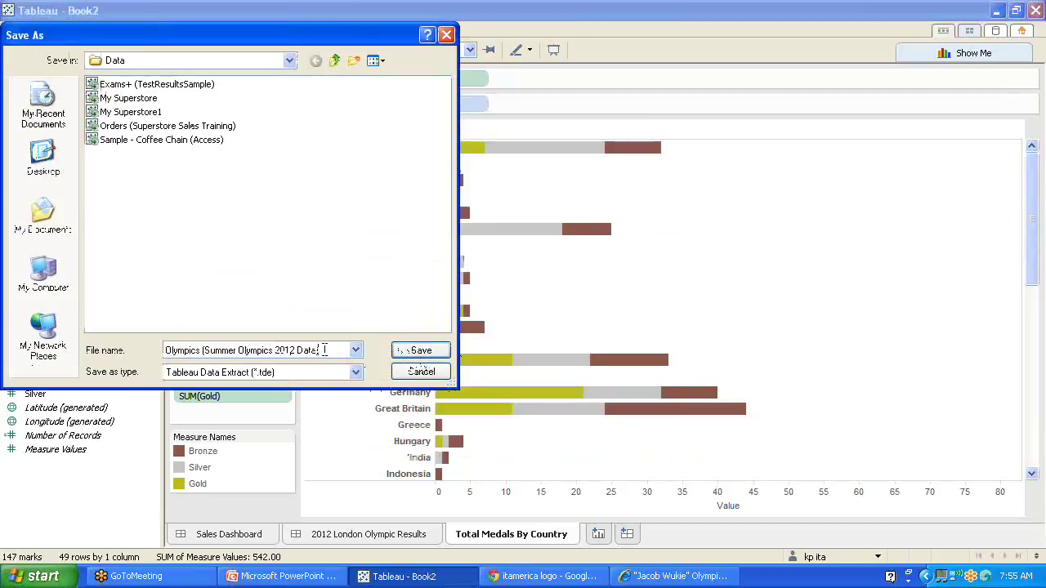
pyautogui.click(417, 354)
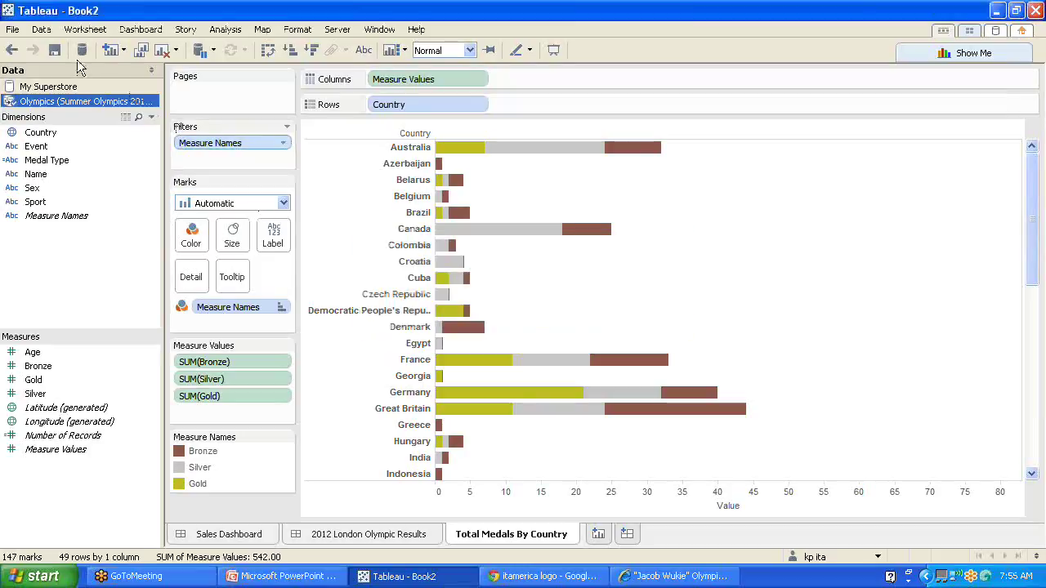
# Step: Extract all rows of the My Superstore data source and save the extract as My Superstore1, replacing the existing file
pyautogui.rightClick(59, 89)
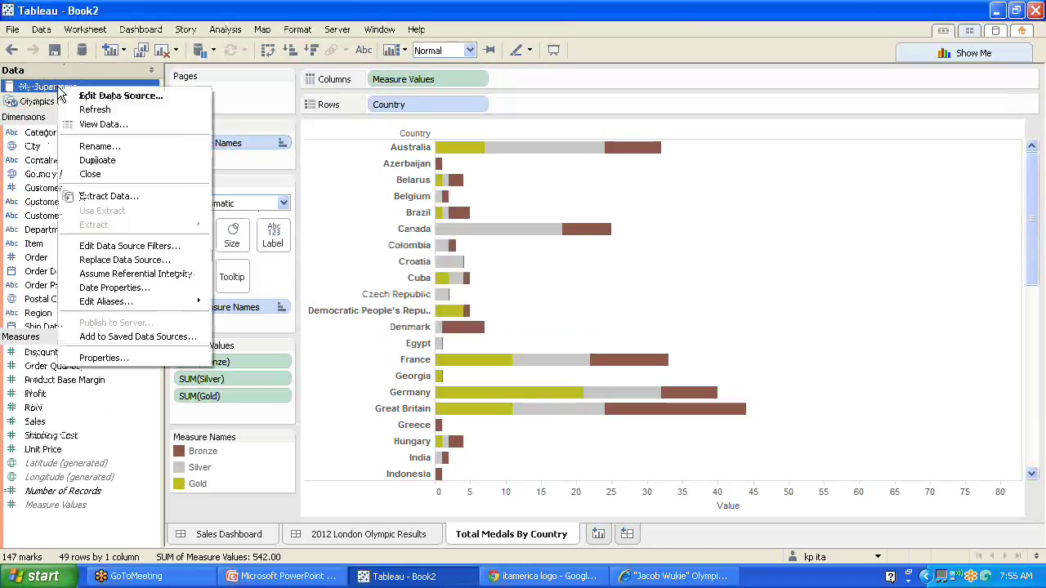
pyautogui.click(116, 198)
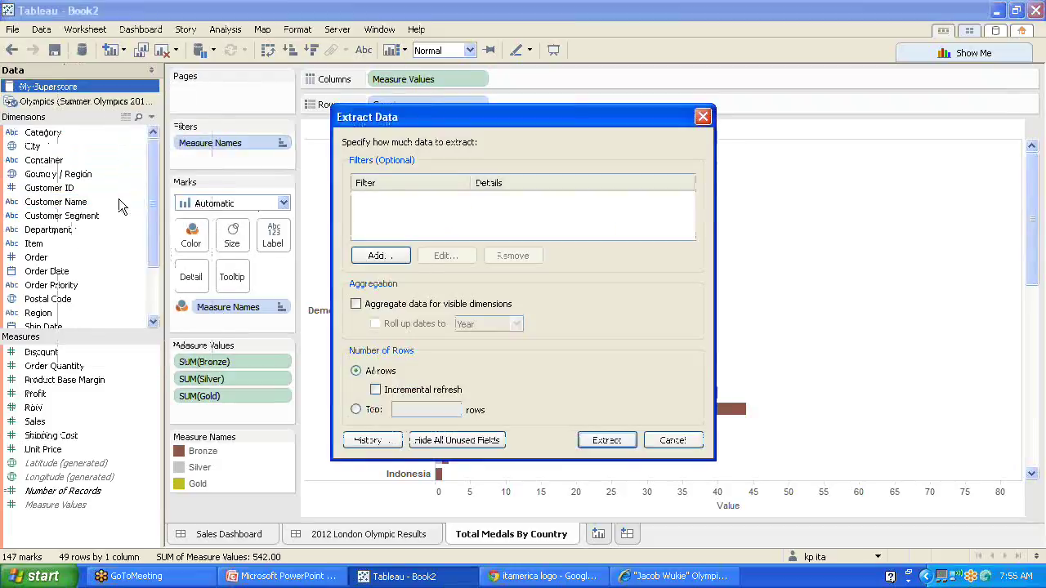
pyautogui.click(606, 441)
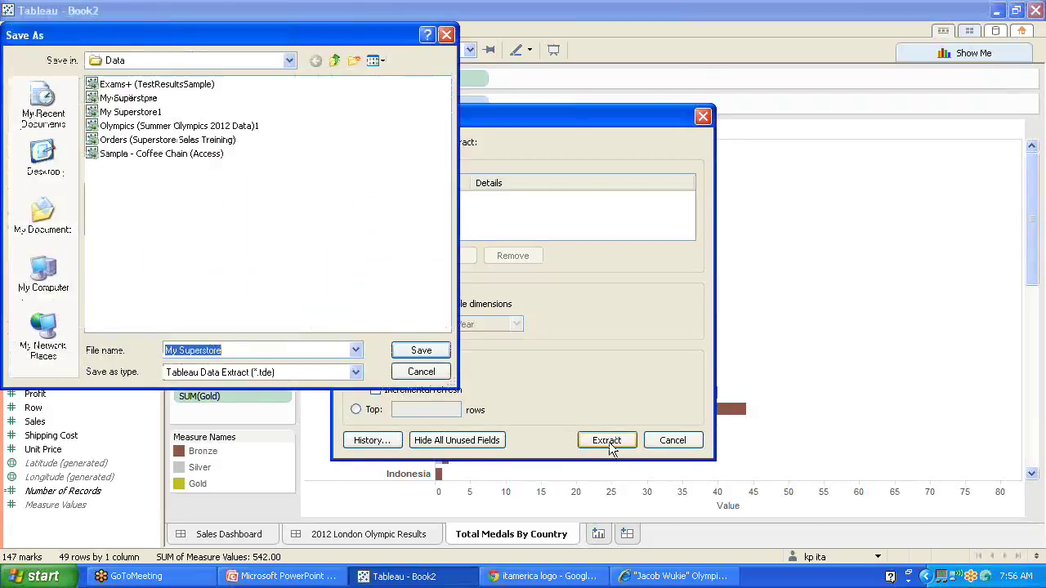
pyautogui.click(223, 350)
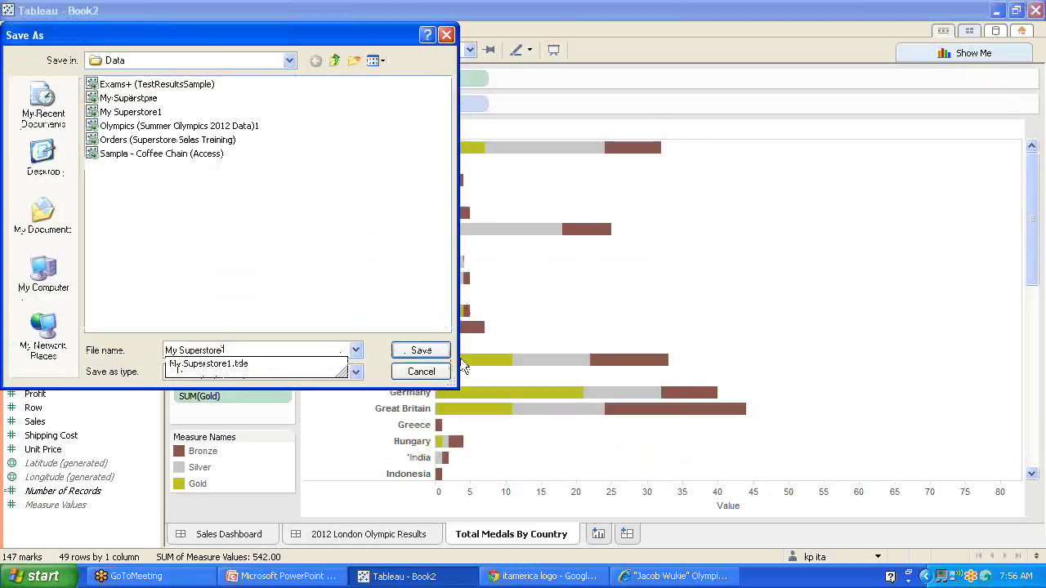
pyautogui.click(430, 350)
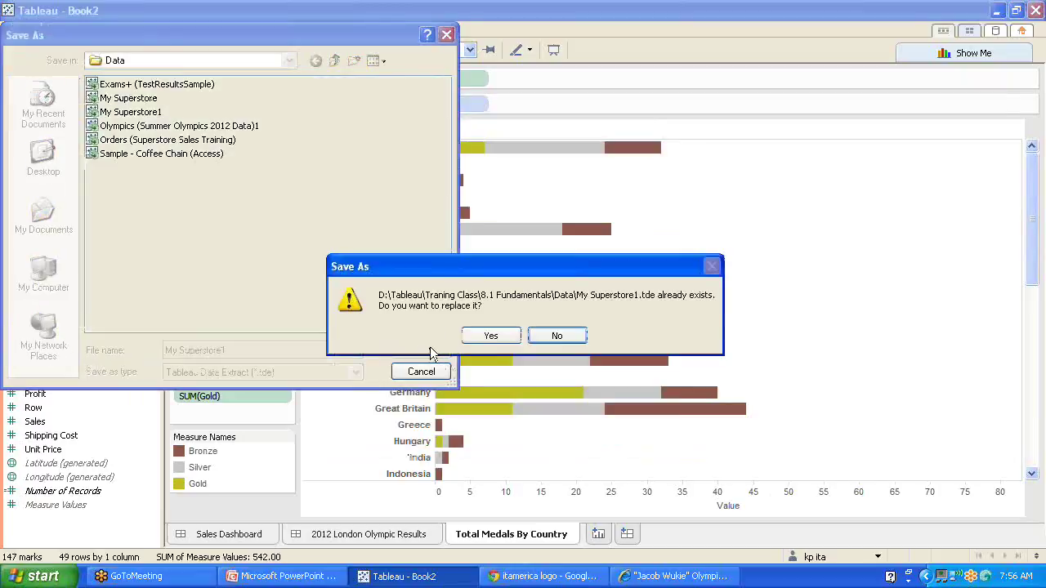
pyautogui.click(485, 338)
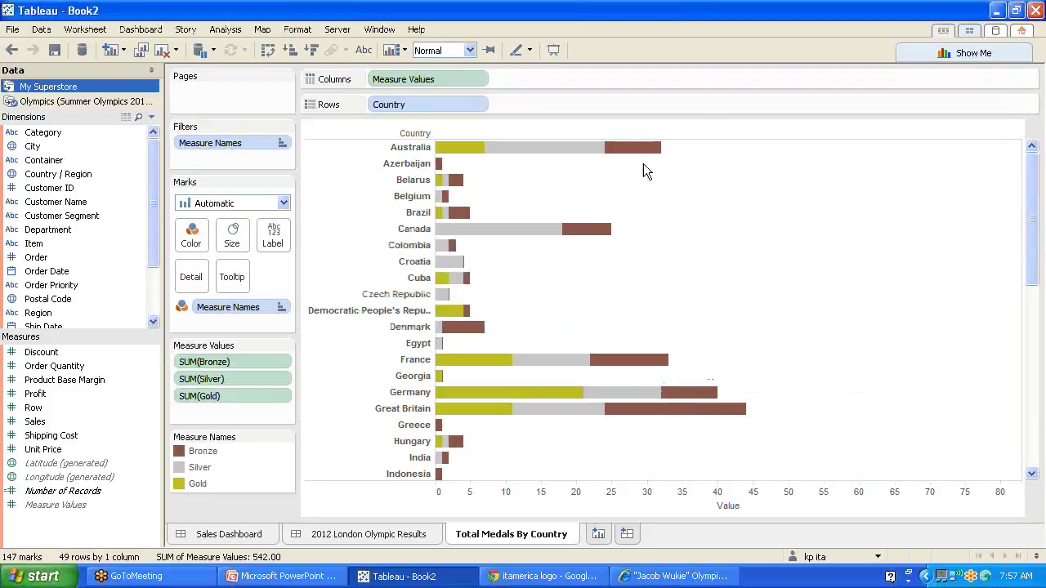
# Step: Save the workbook to Tableau Public as a new web copy named Book2
pyautogui.click(338, 29)
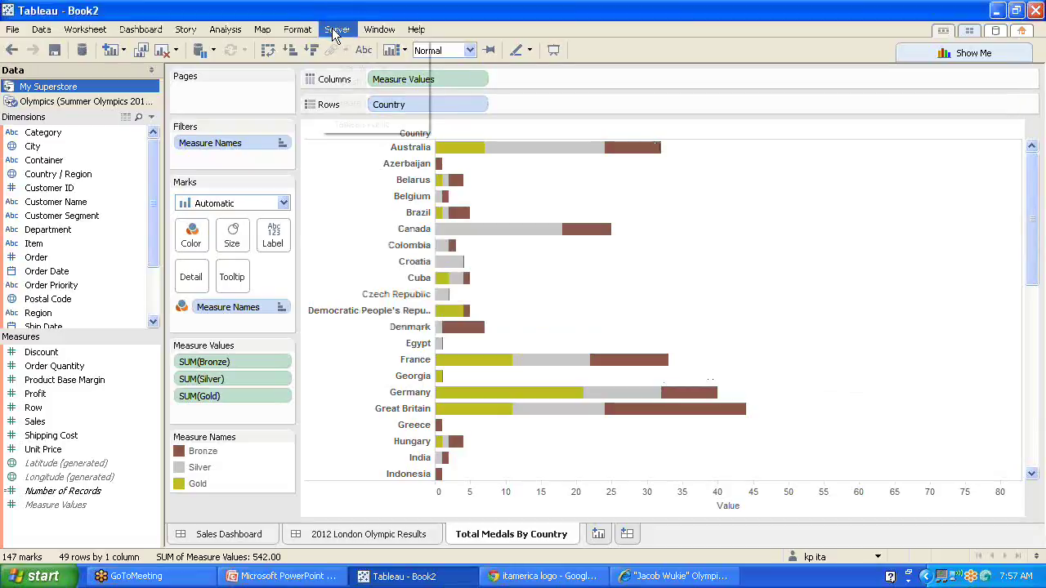
pyautogui.moveTo(375, 124)
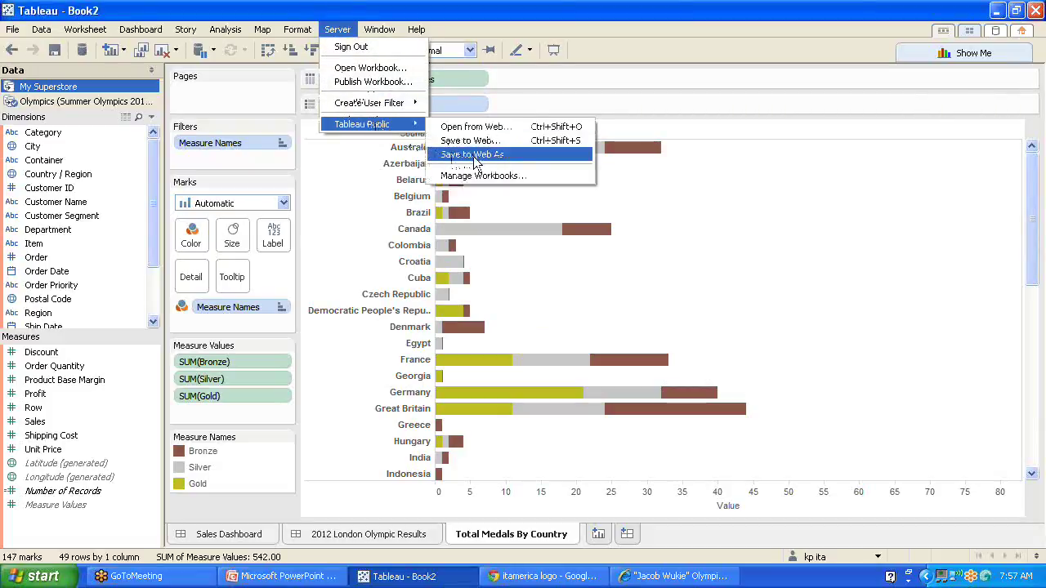
pyautogui.click(477, 154)
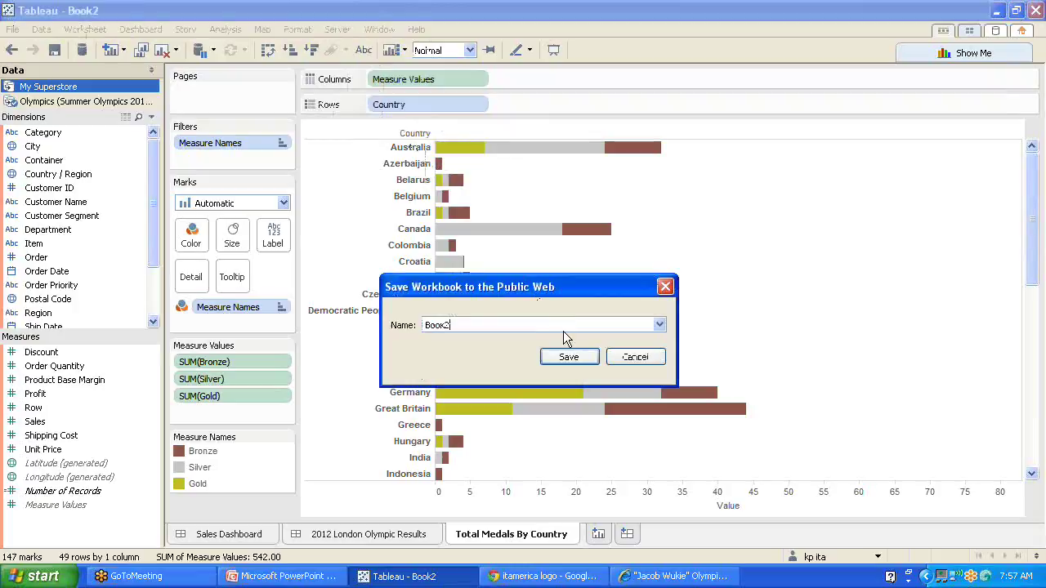
pyautogui.click(568, 358)
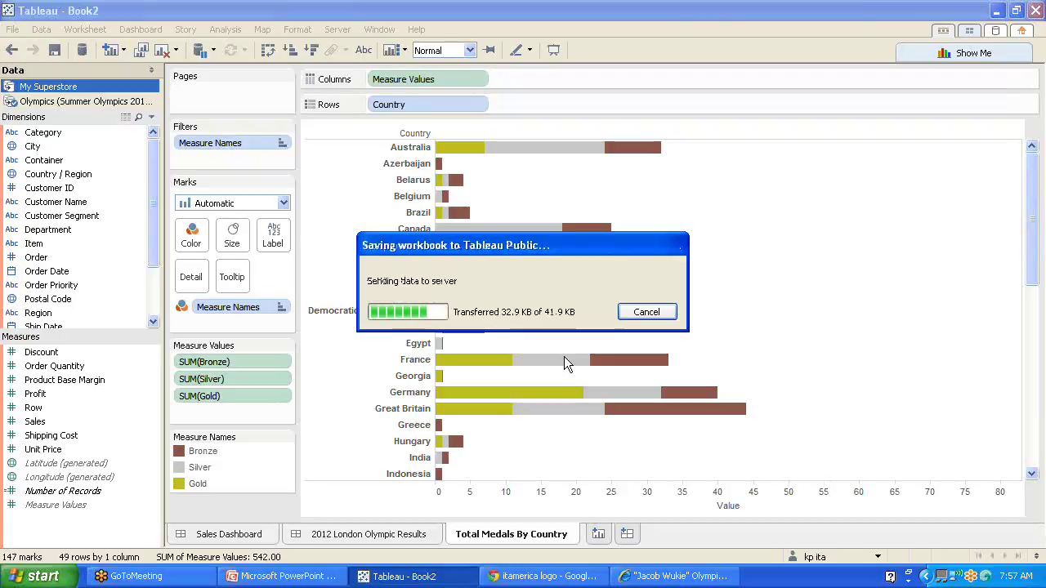
# Step: Switch to Chrome, search the web for tableau public, and open the Tableau Public site from the results
pyautogui.click(544, 576)
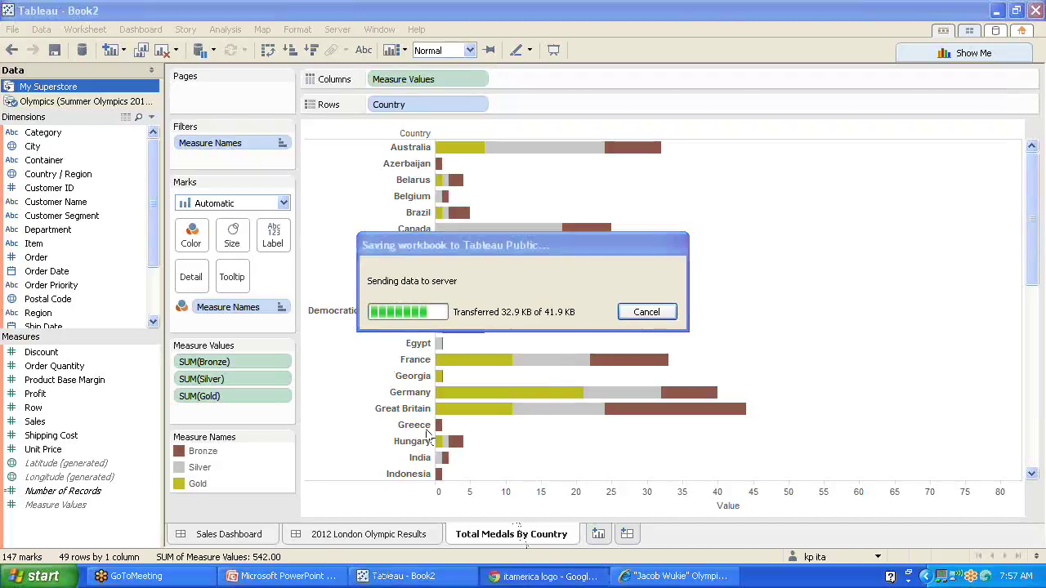
pyautogui.click(245, 34)
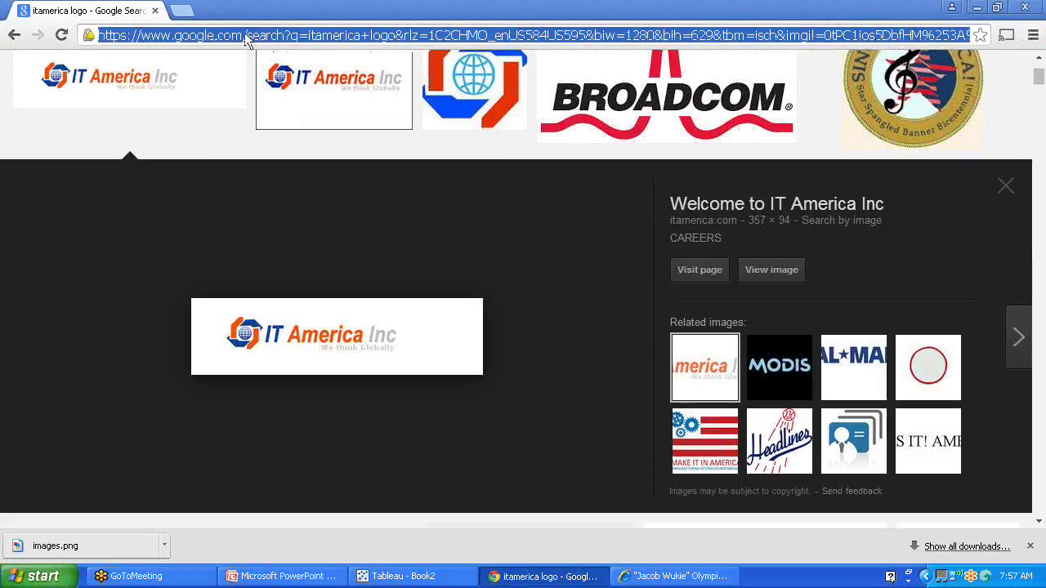
pyautogui.write('tableau public')
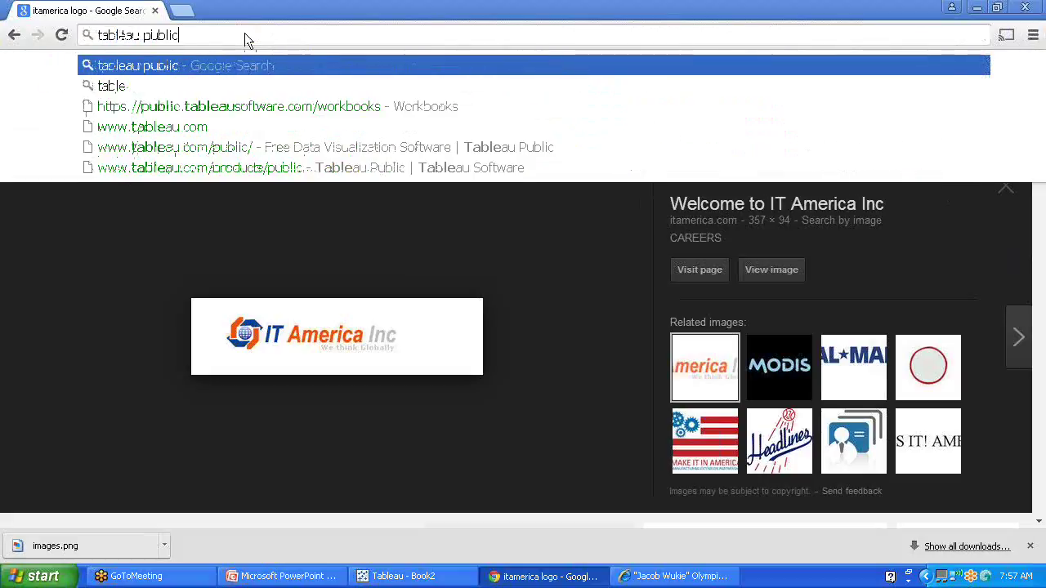
pyautogui.press('Return')
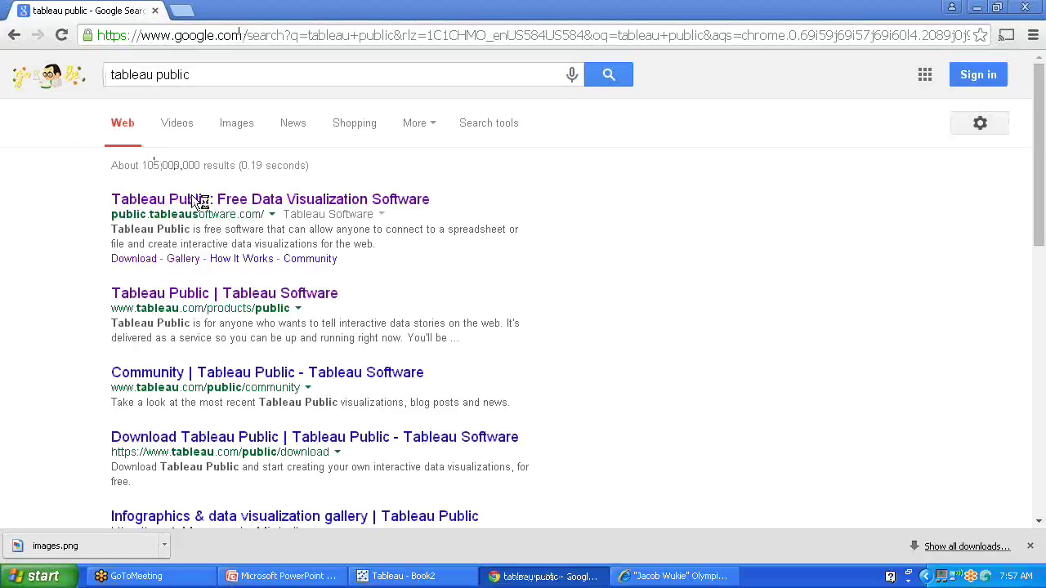
pyautogui.click(192, 200)
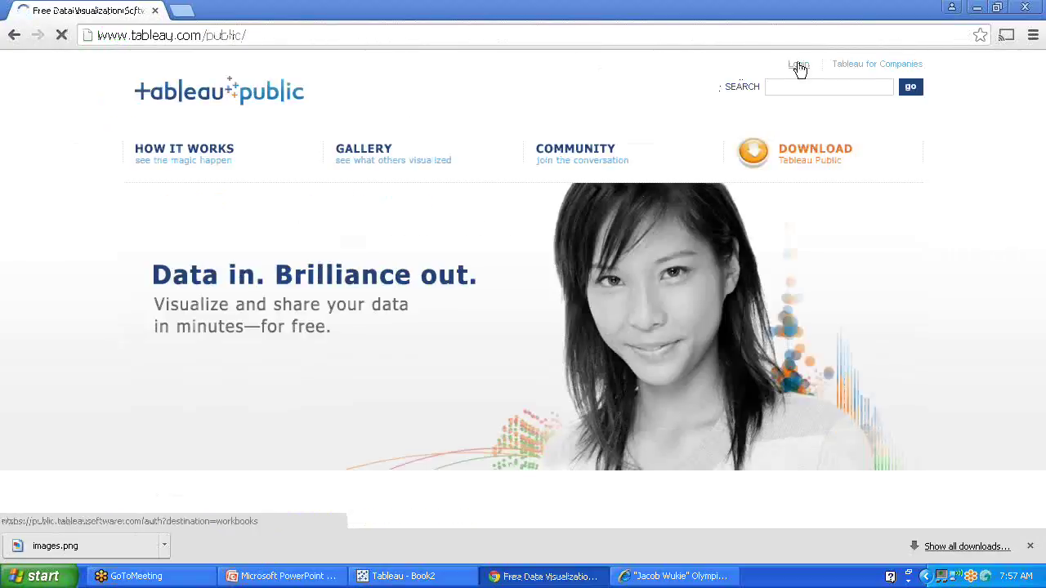
# Step: Dismiss the Internet Explorer window and sign in to Tableau Public in Chrome with the filled-in account e-mail and password
pyautogui.hotkey('alt', 'Tab')
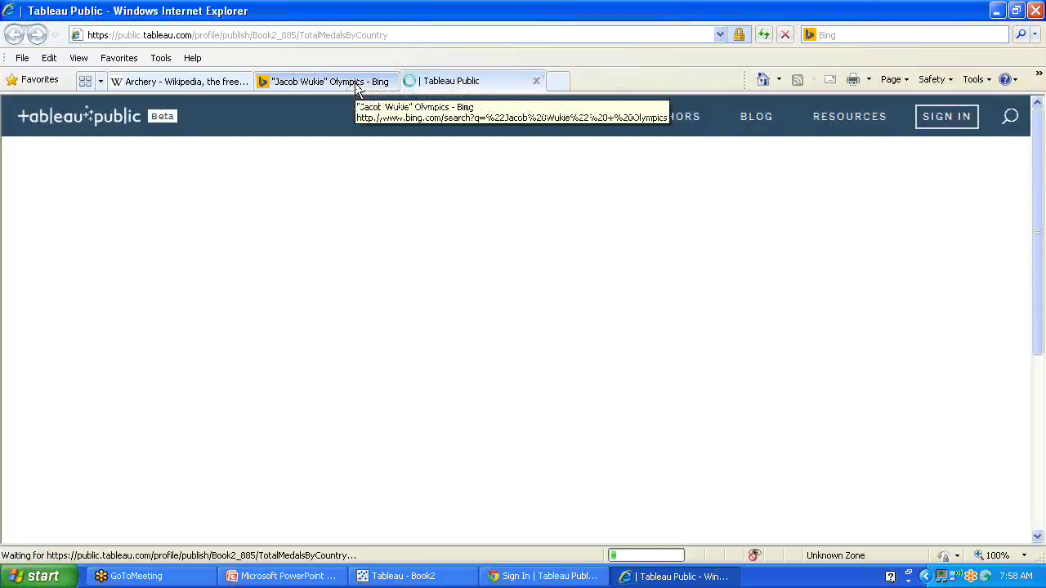
pyautogui.click(995, 11)
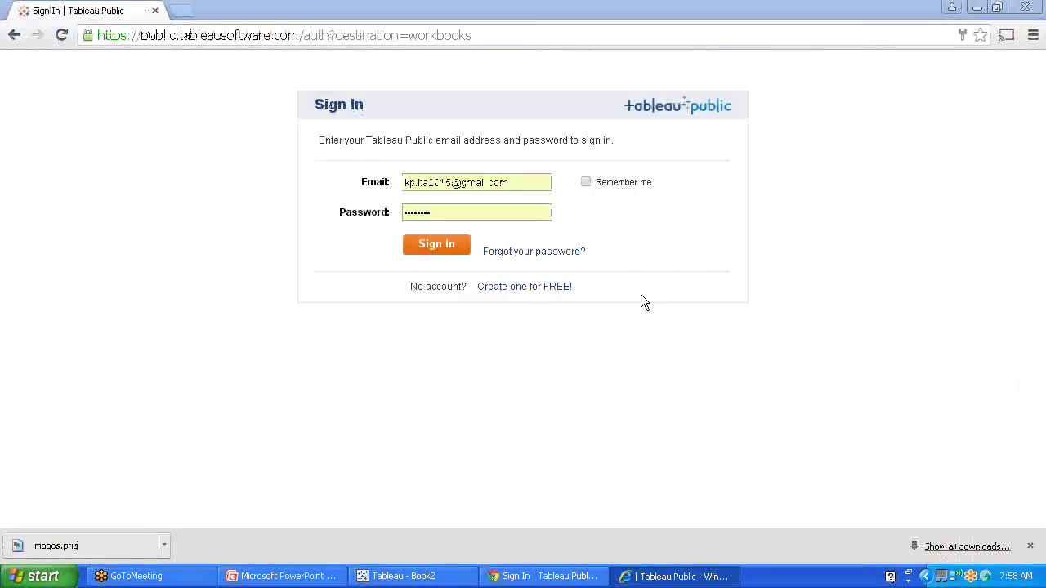
pyautogui.click(433, 243)
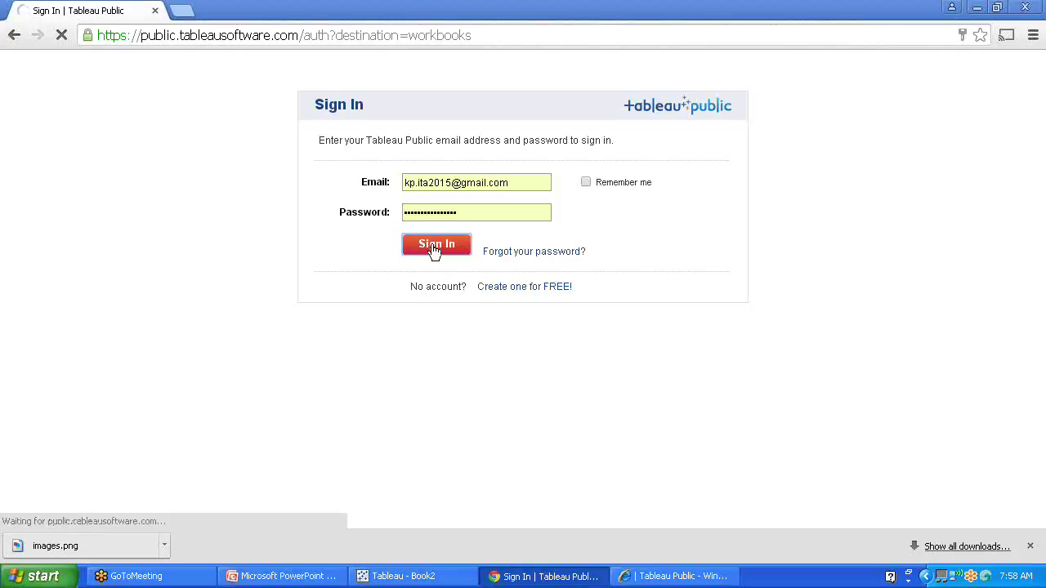
pyautogui.click(400, 580)
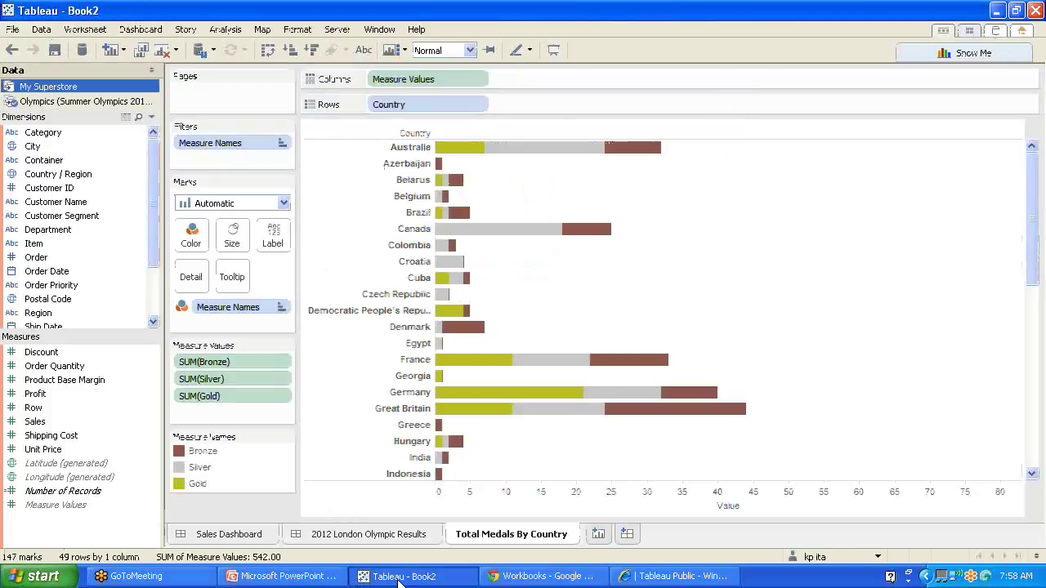
pyautogui.click(398, 582)
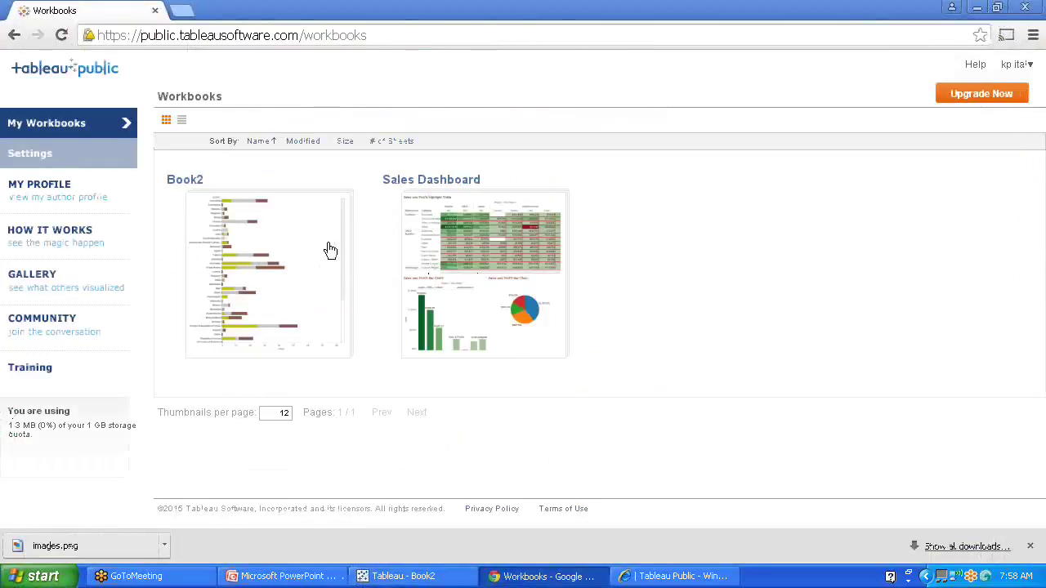
# Step: Open the published Book2 workbook from My Workbooks and view its 2012 London Olympic Results dashboard
pyautogui.moveTo(301, 282)
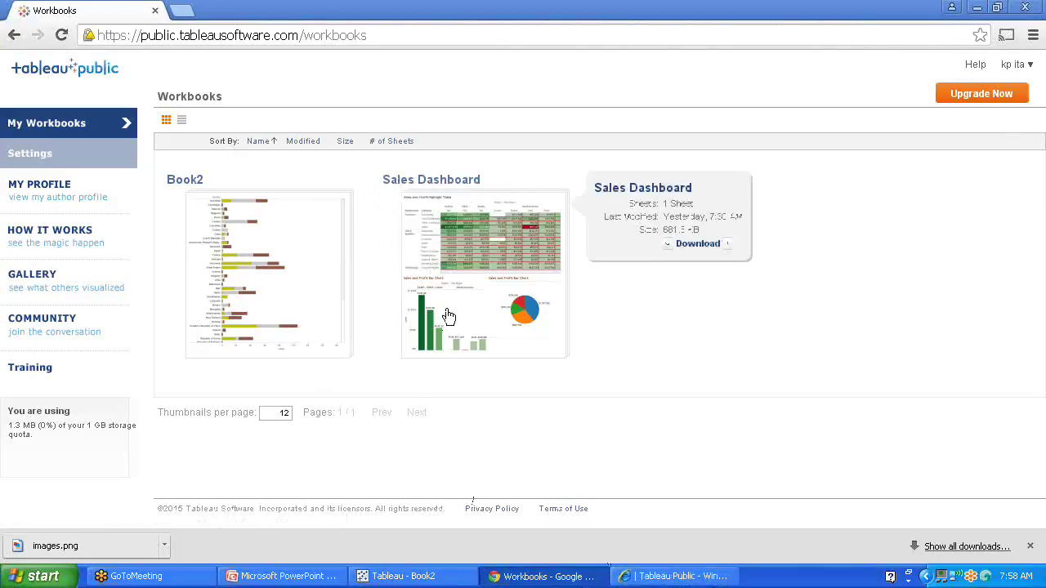
pyautogui.click(304, 334)
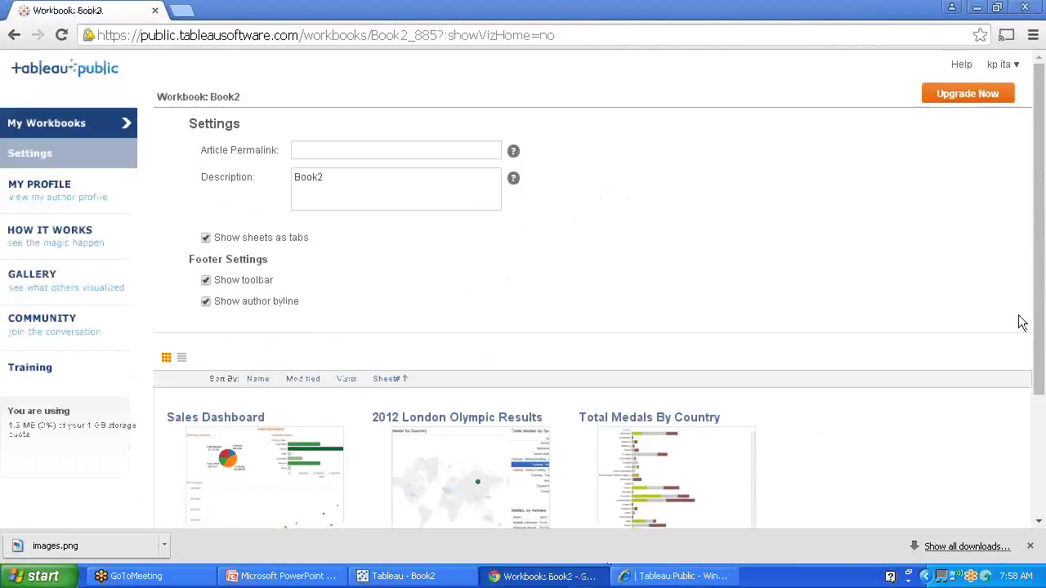
pyautogui.moveTo(1039, 358); pyautogui.dragTo(1042, 545)
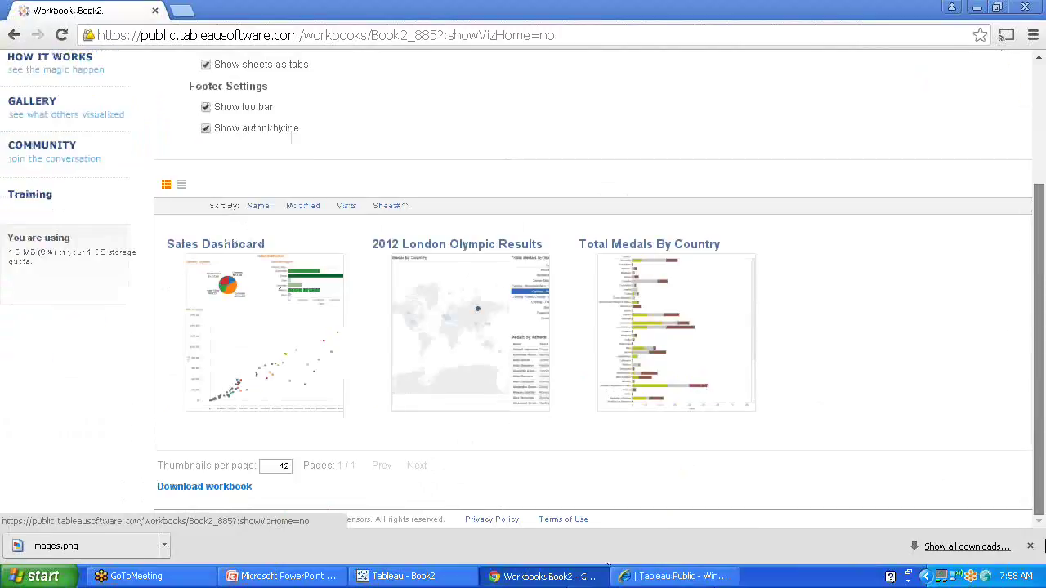
pyautogui.click(463, 360)
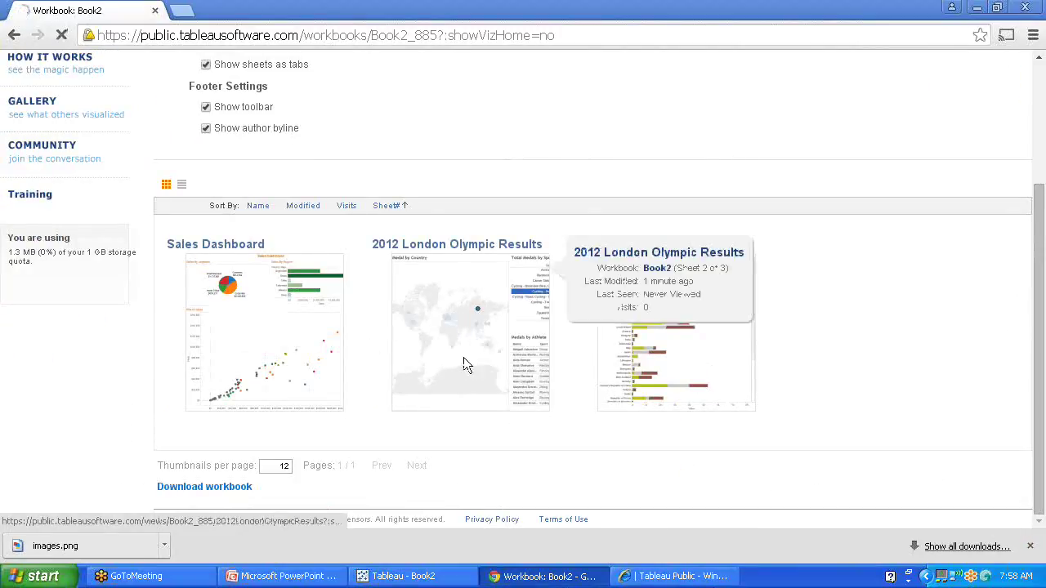